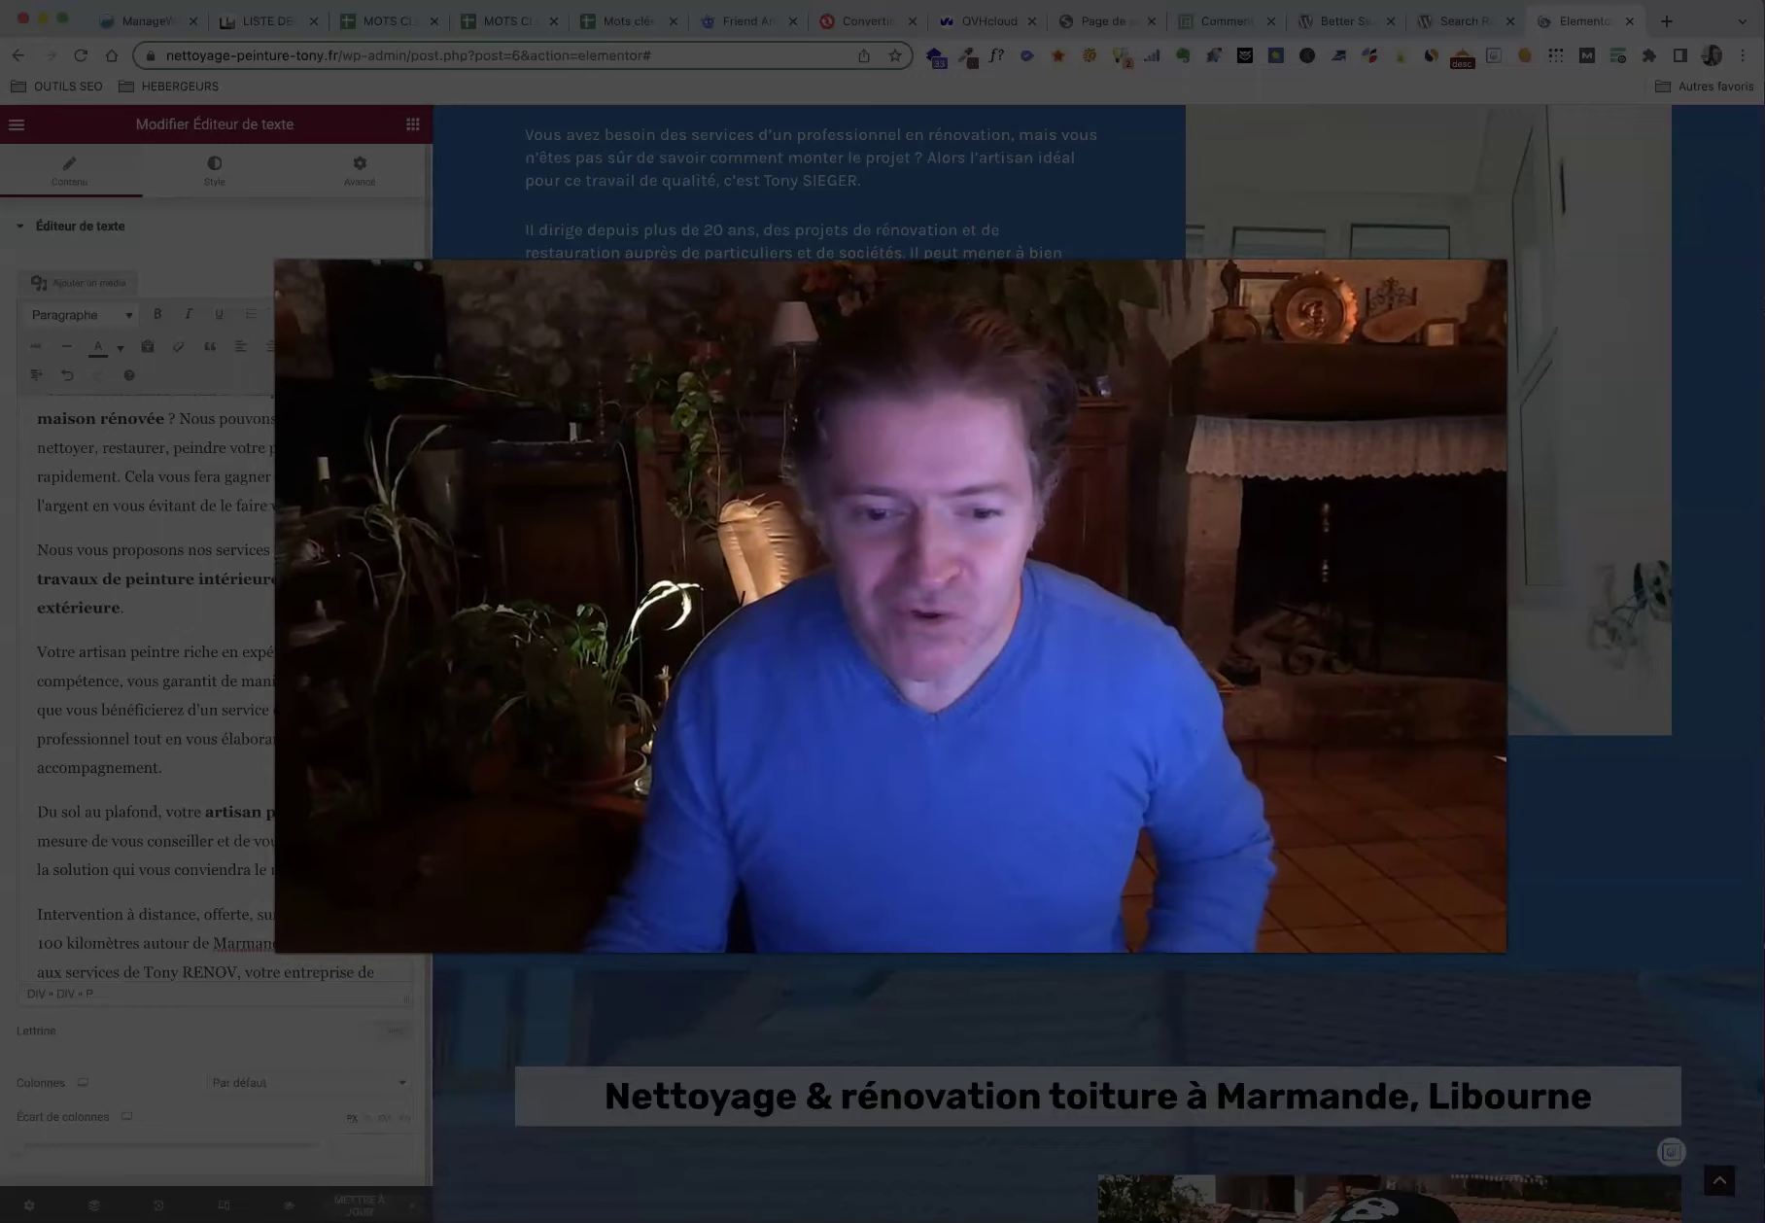
Step: In the ideal-craftsman paragraph, replace the old surname with RENOV
scroll(977, 724, up, 15)
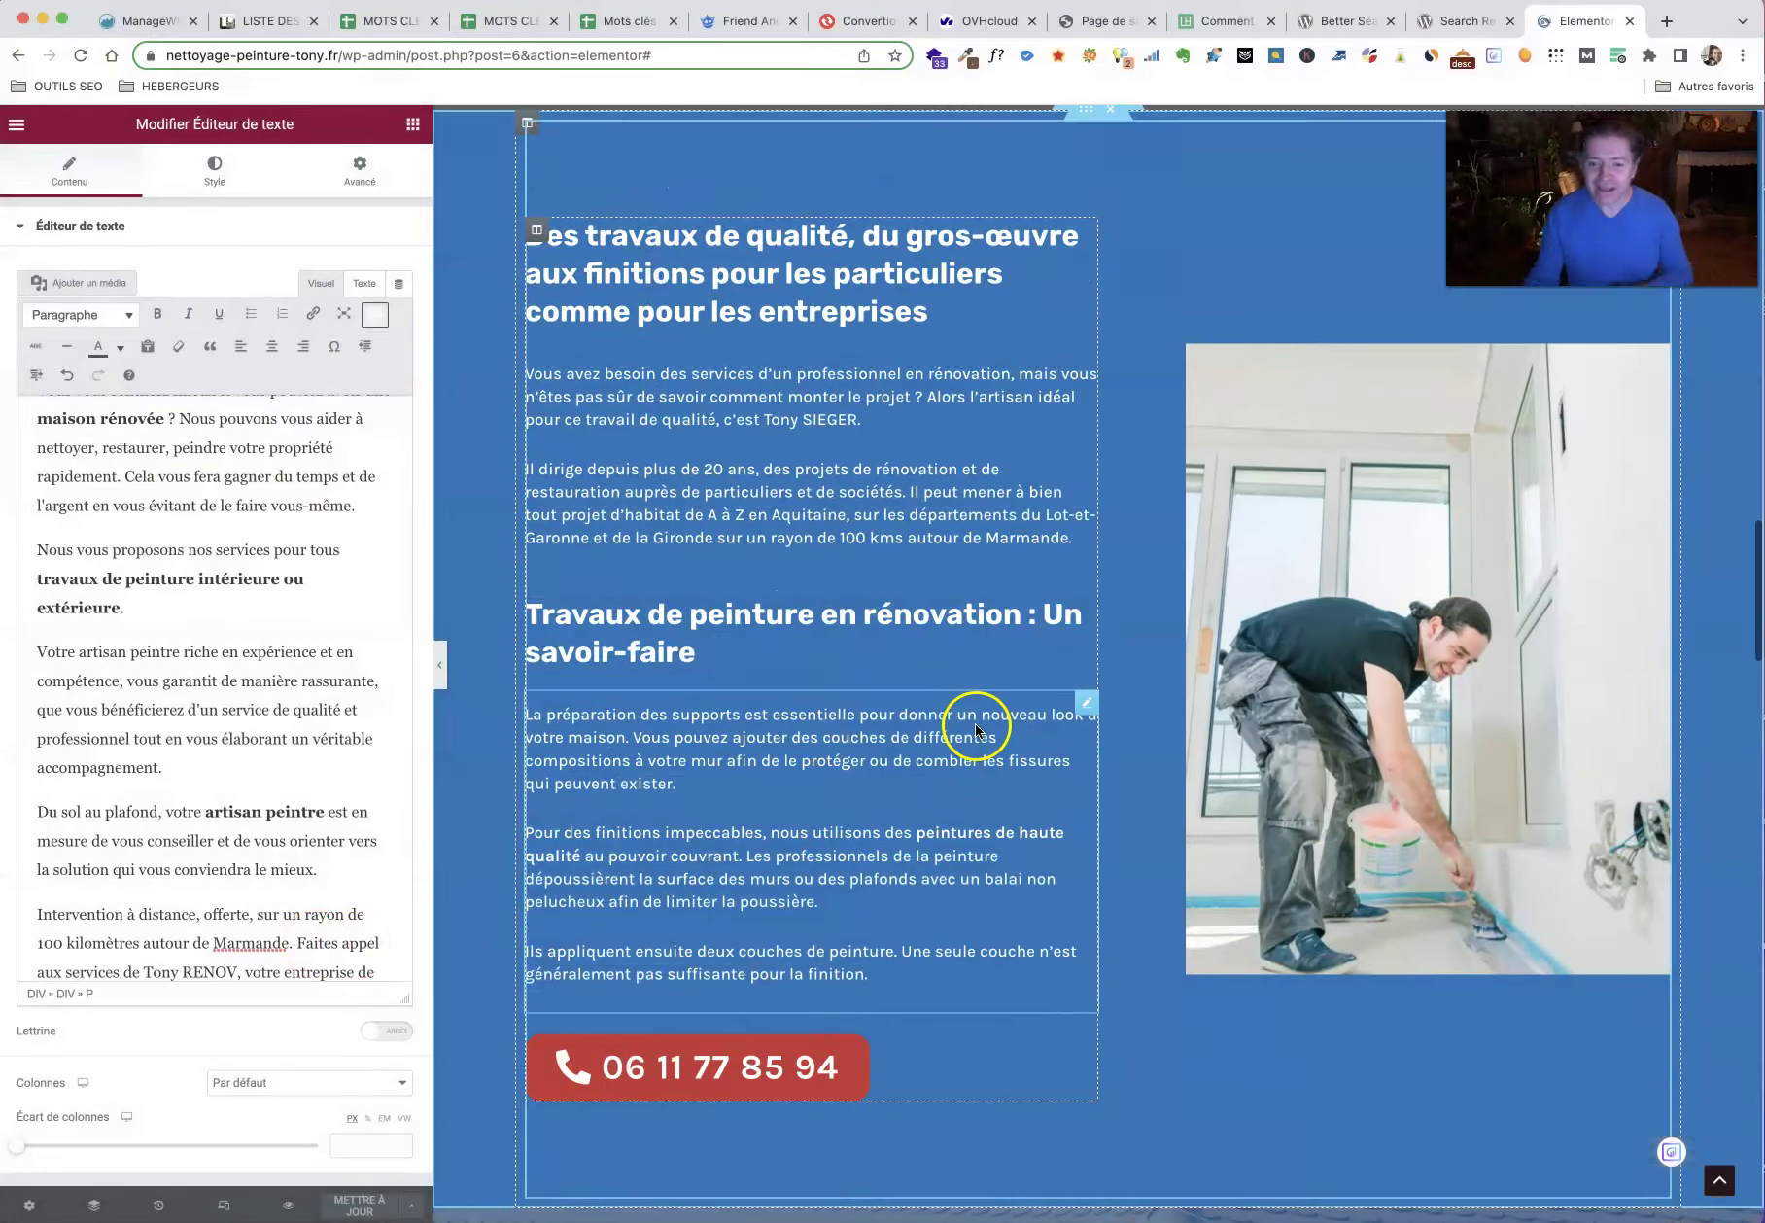
scroll(971, 782, up, 10)
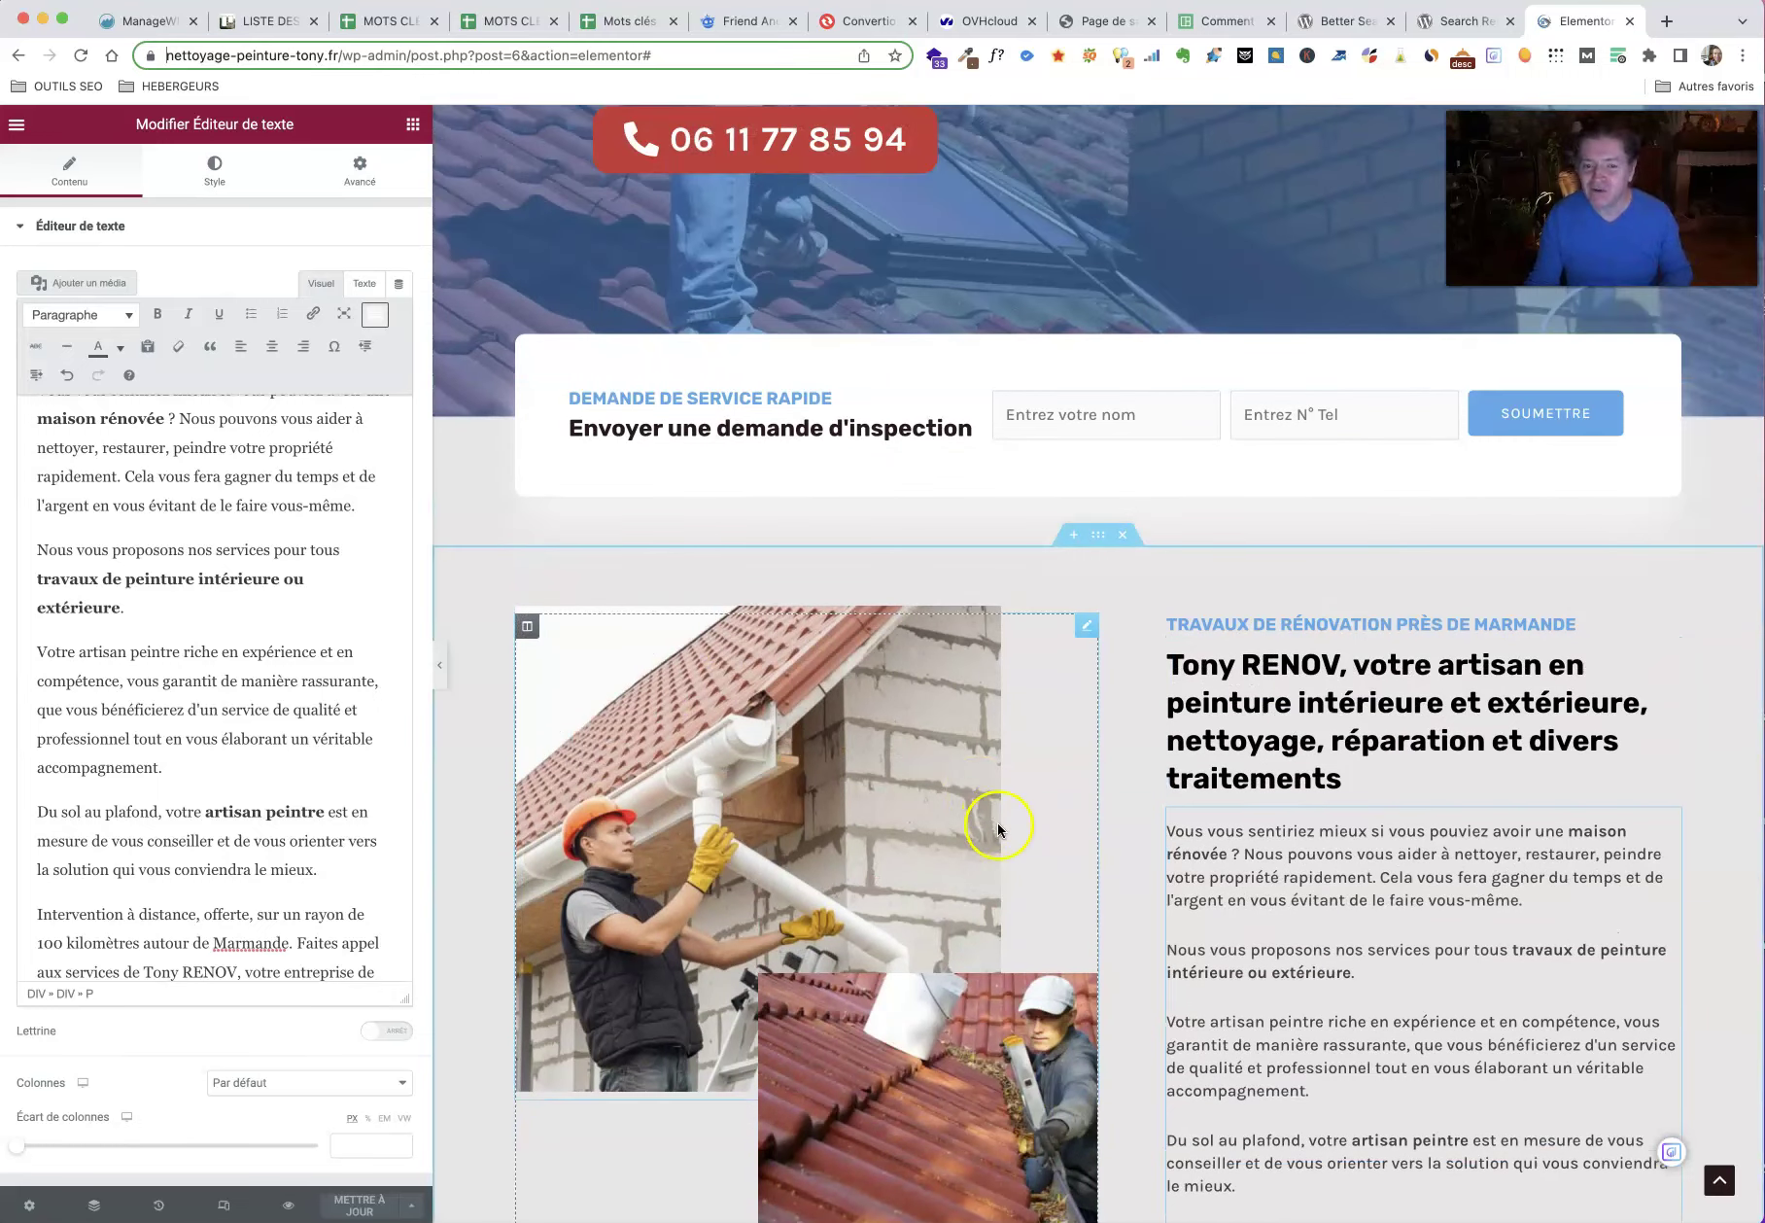
scroll(998, 822, down, 20)
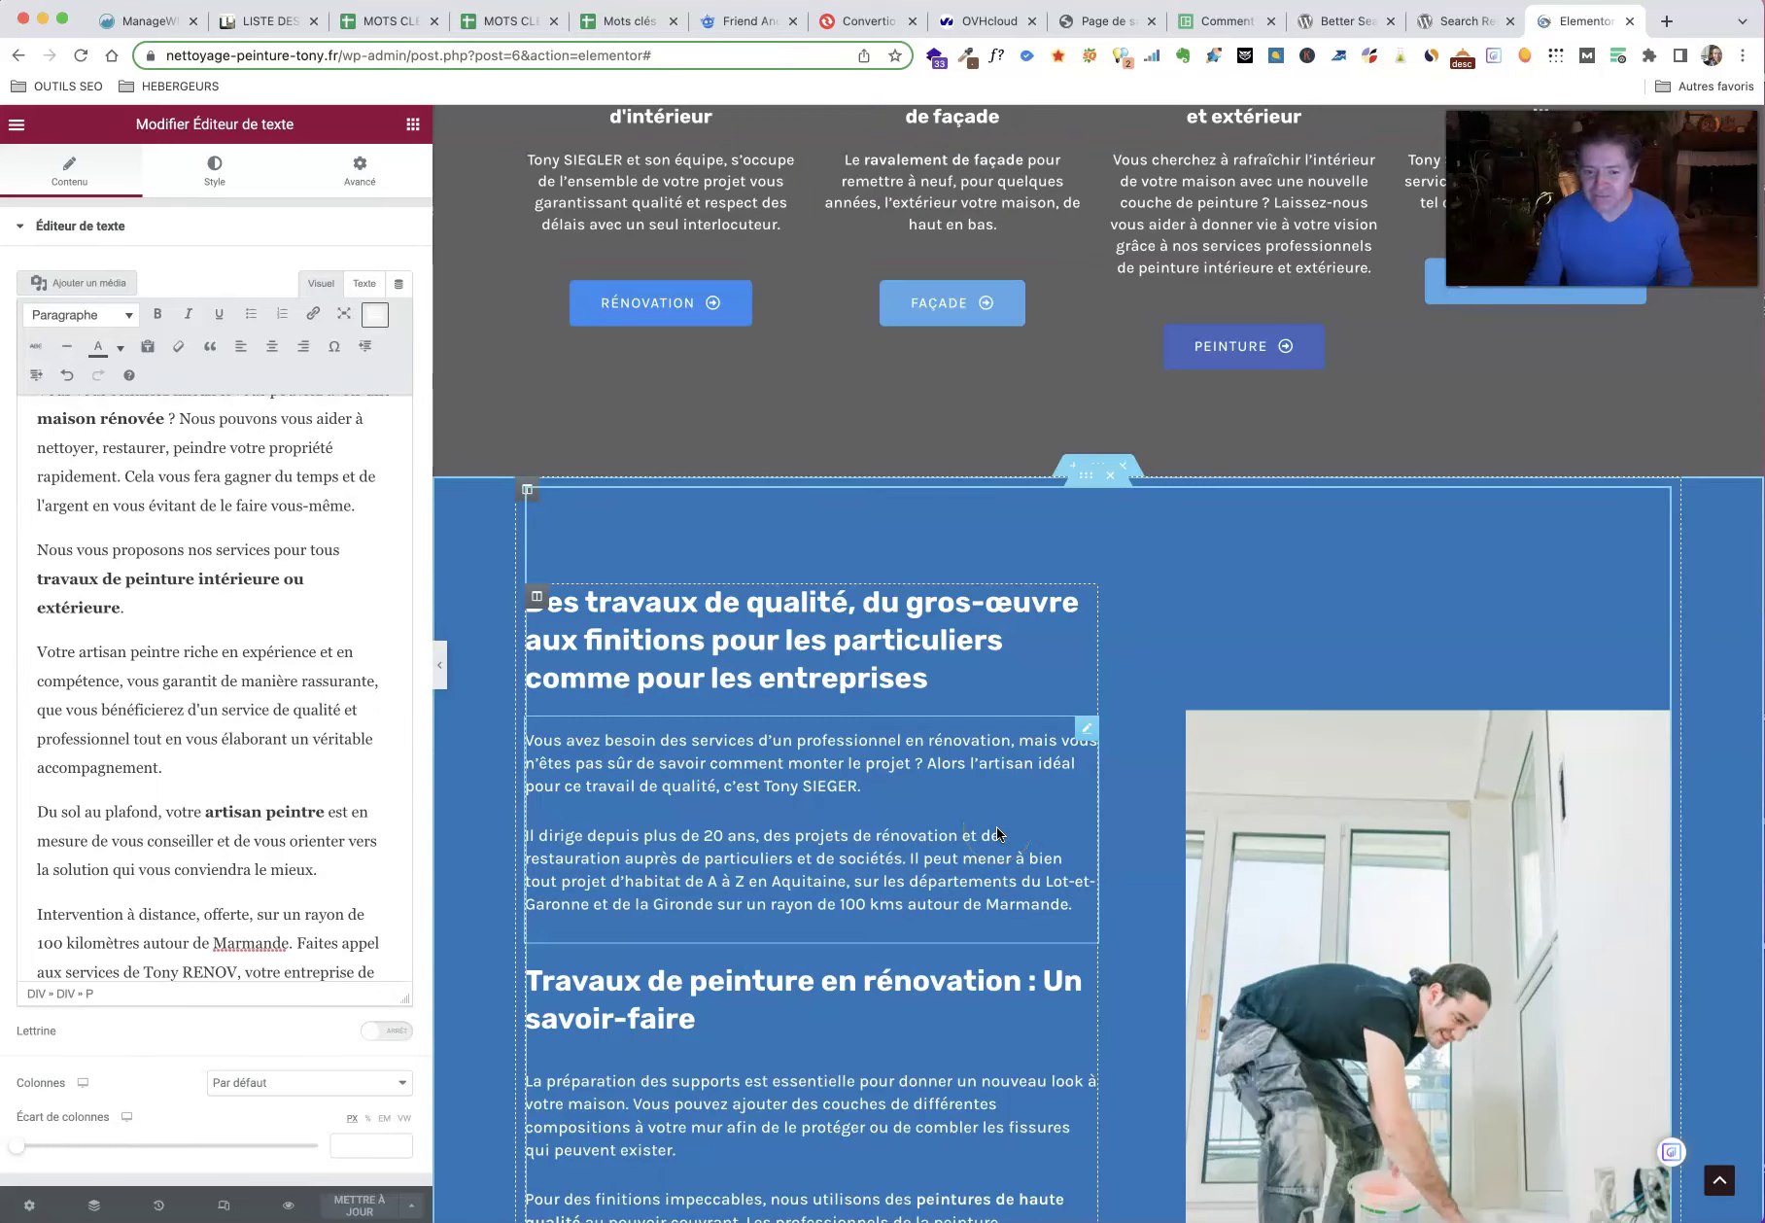
click(802, 775)
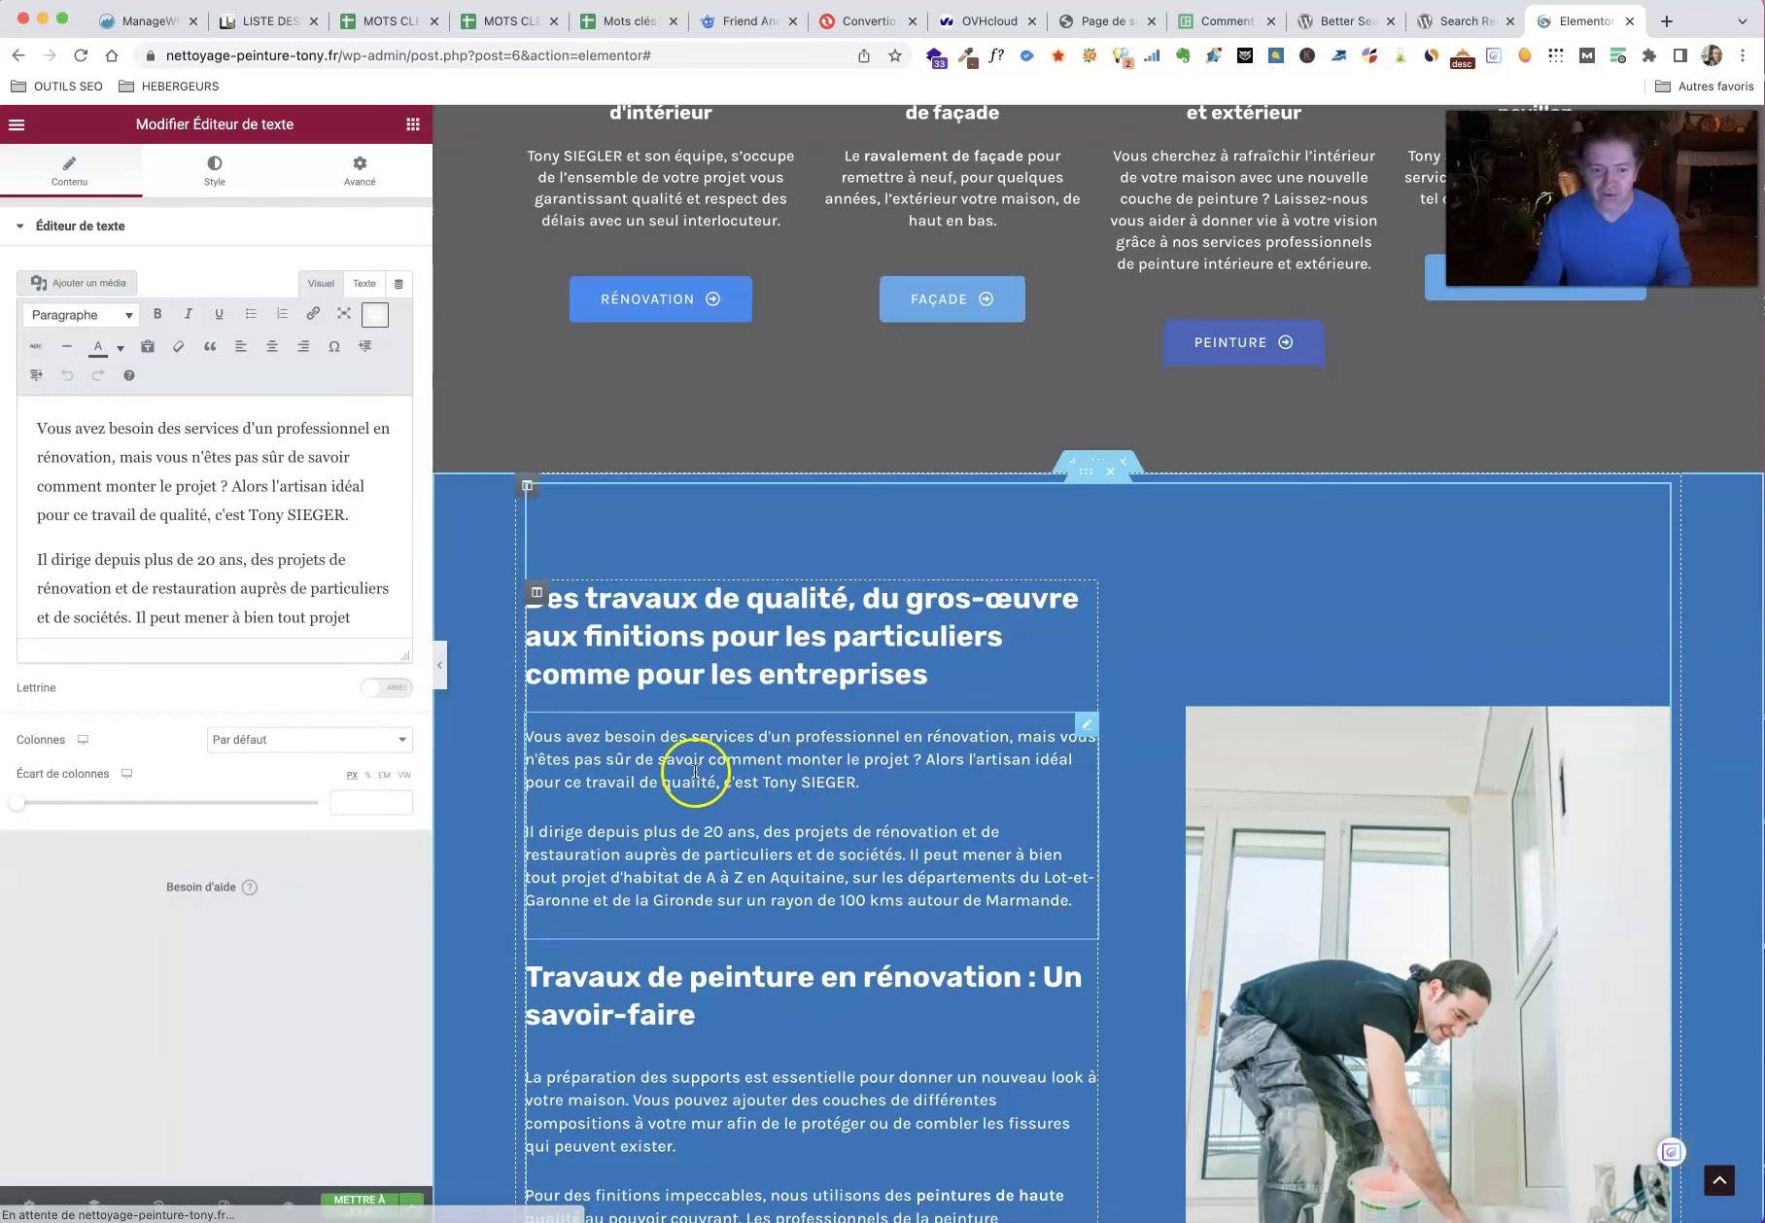
drag(345, 514, 254, 516)
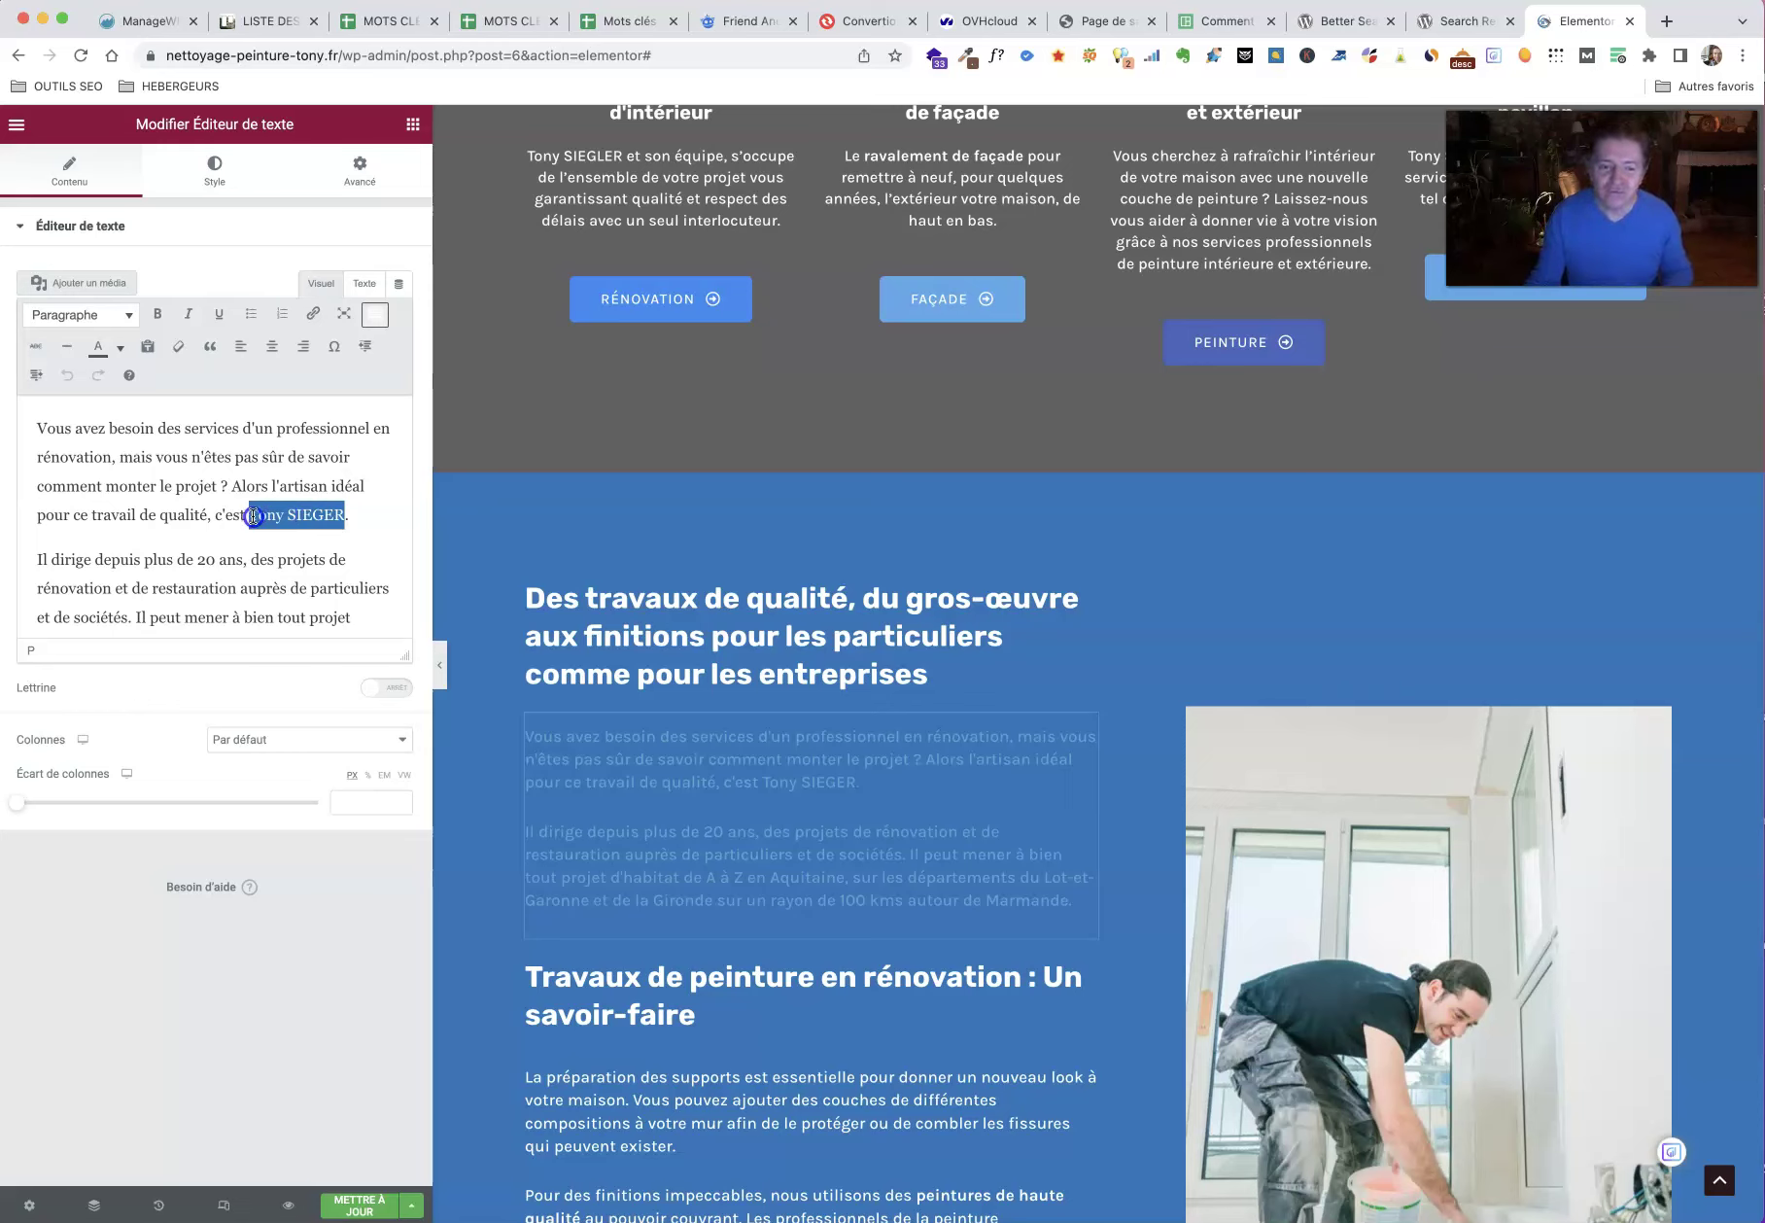
drag(254, 516, 287, 515)
text(REBI)
key(BackSpace)
key(BackSpace)
text(NOV)
Step: Make the new name Tony RENOV bold in the paragraph
drag(342, 515, 251, 516)
click(158, 316)
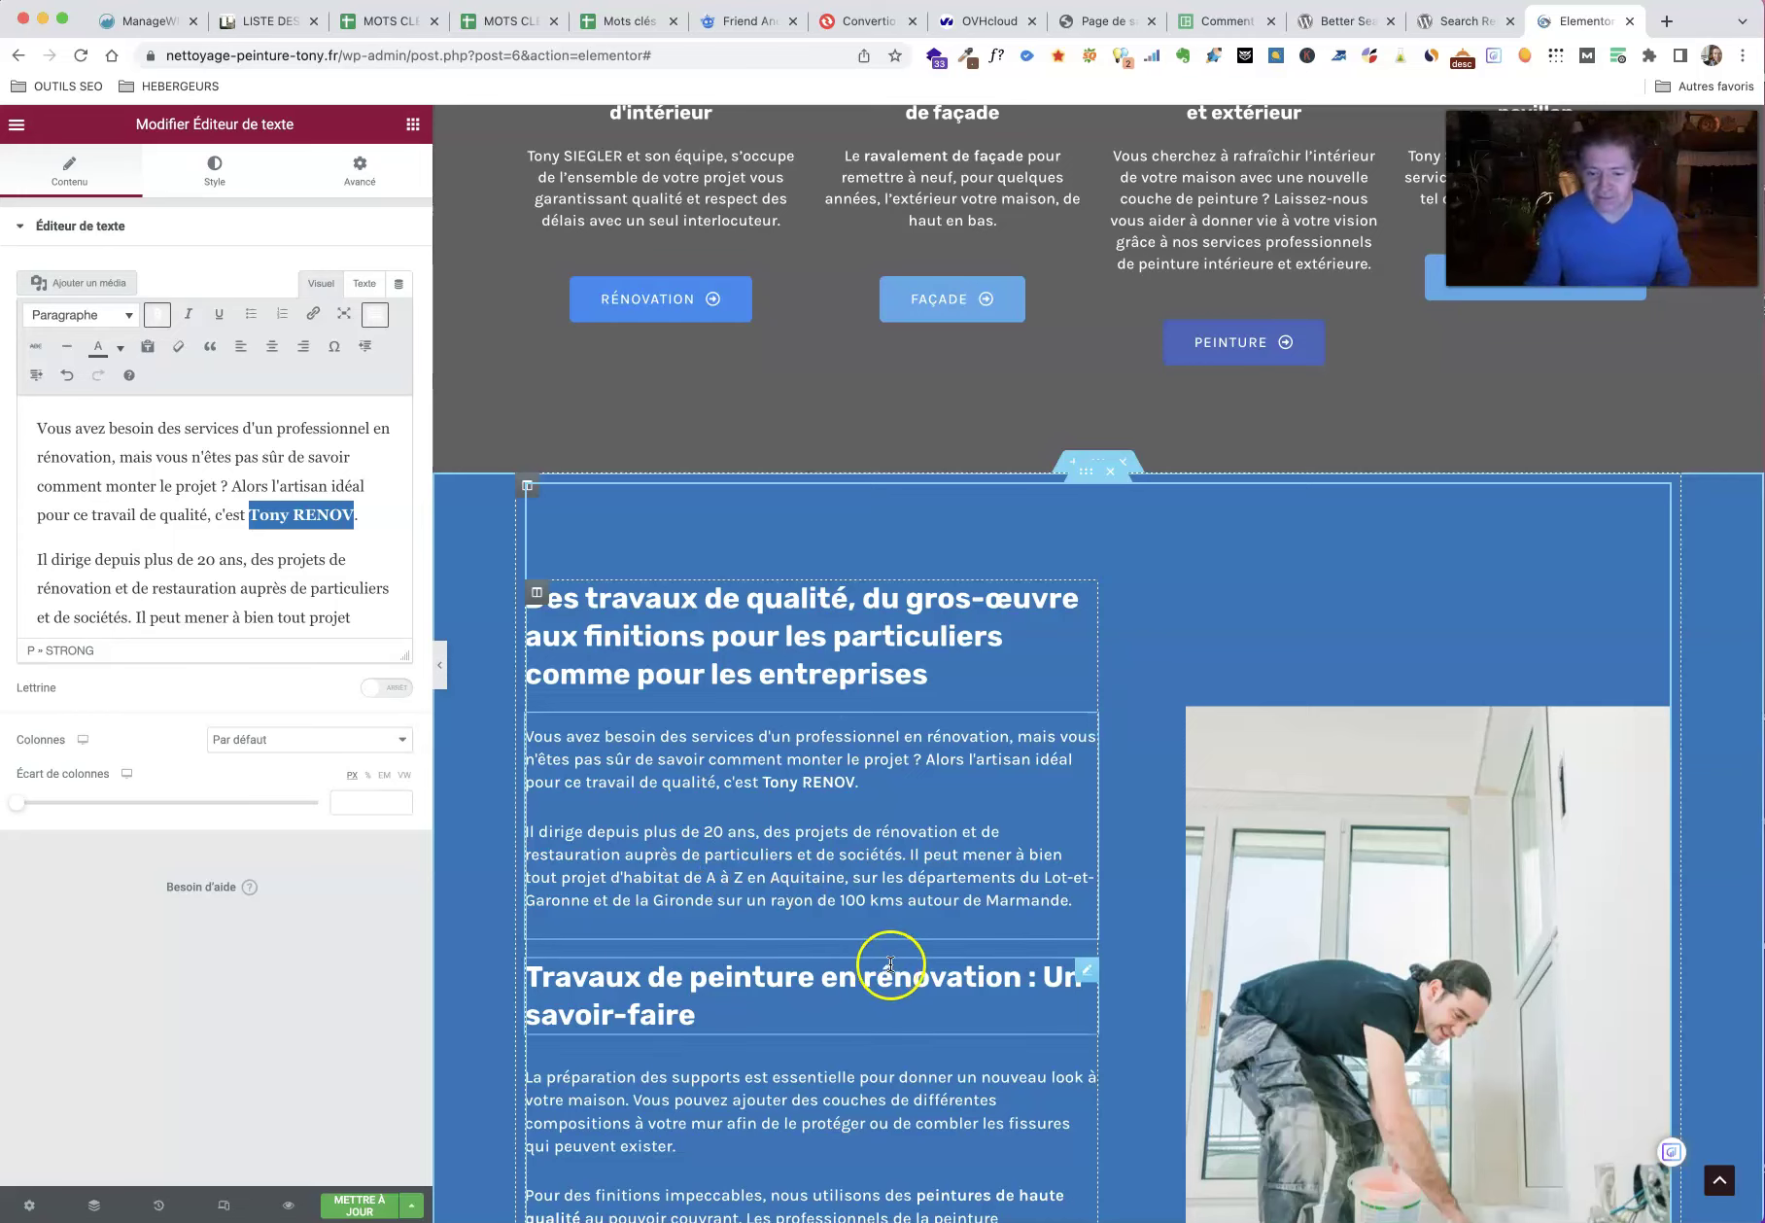
scroll(891, 962, down, 1)
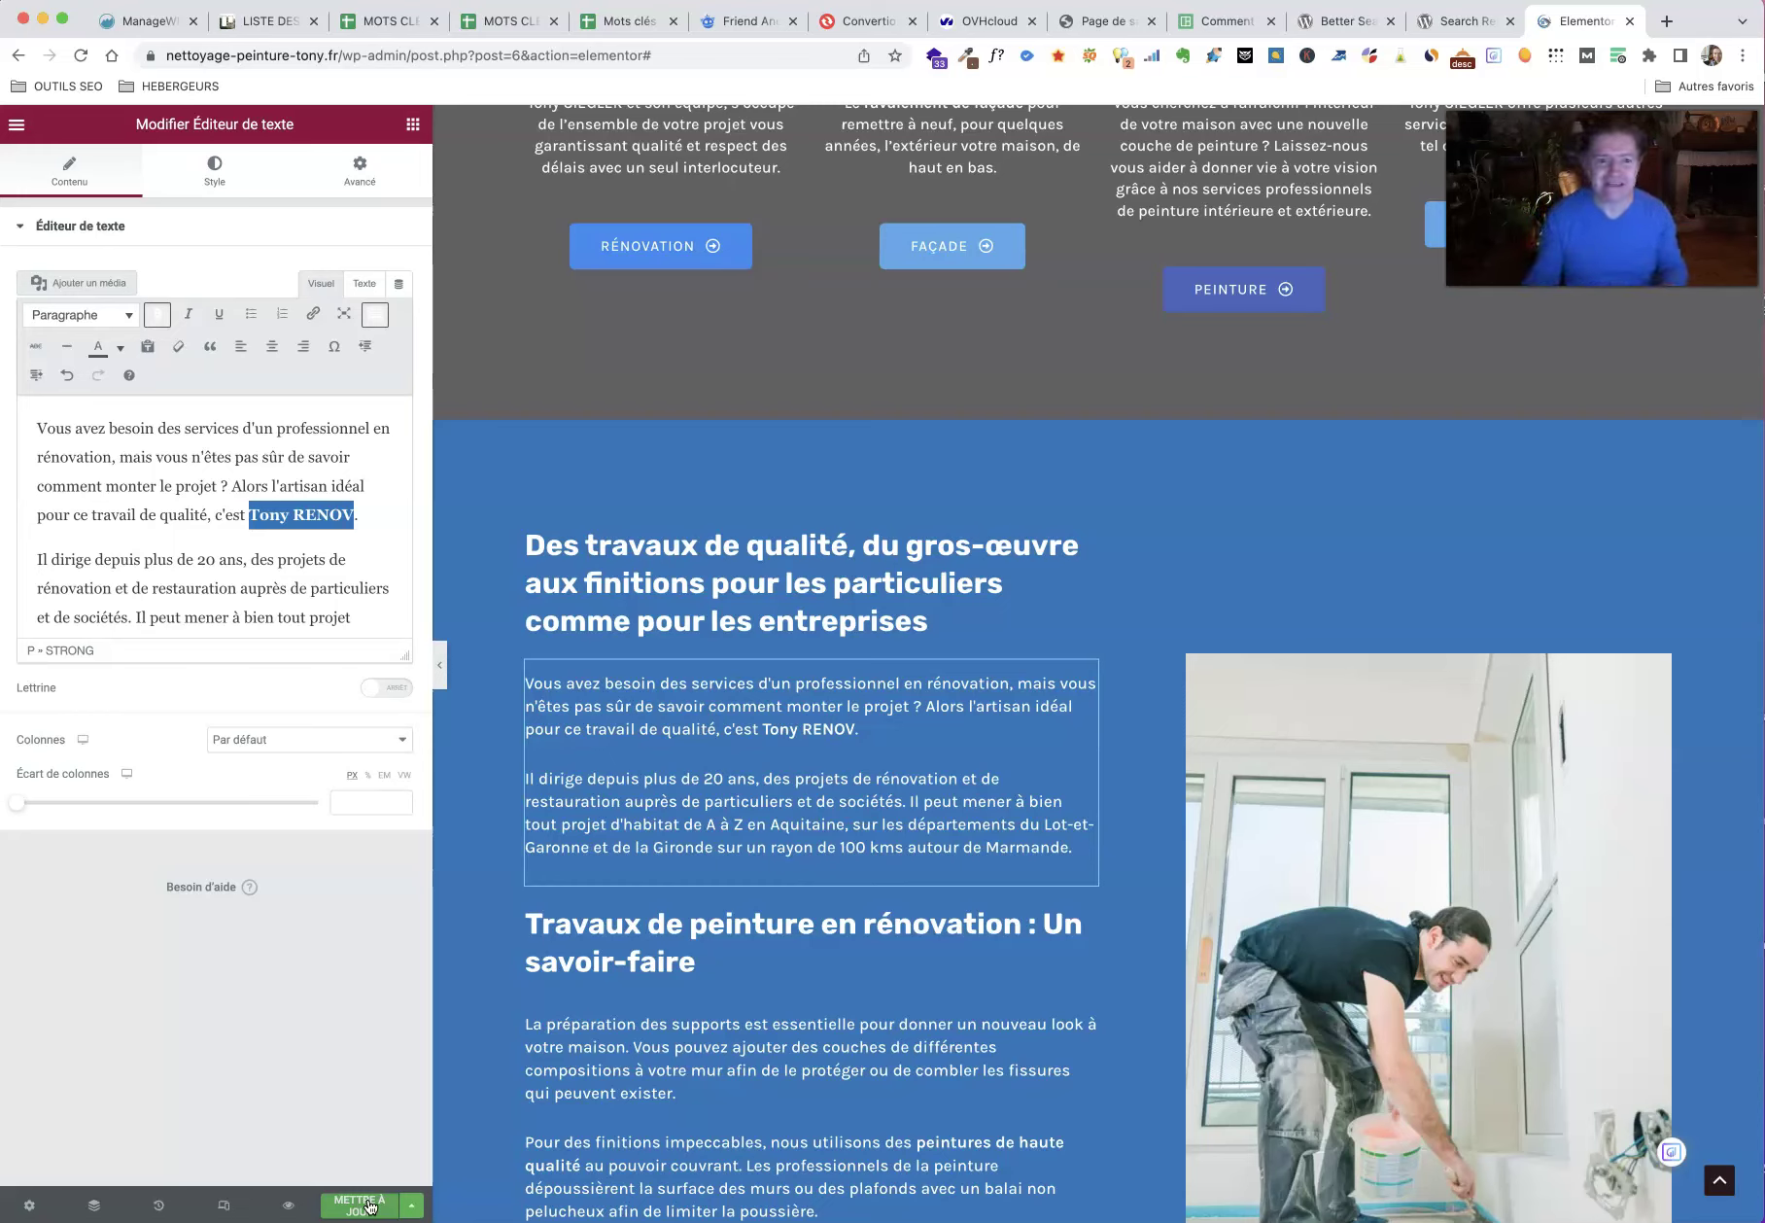
click(335, 58)
Step: Copy the site's address and load the live homepage in a new browser tab
click(343, 60)
drag(384, 56, 167, 45)
key(ctrl+c)
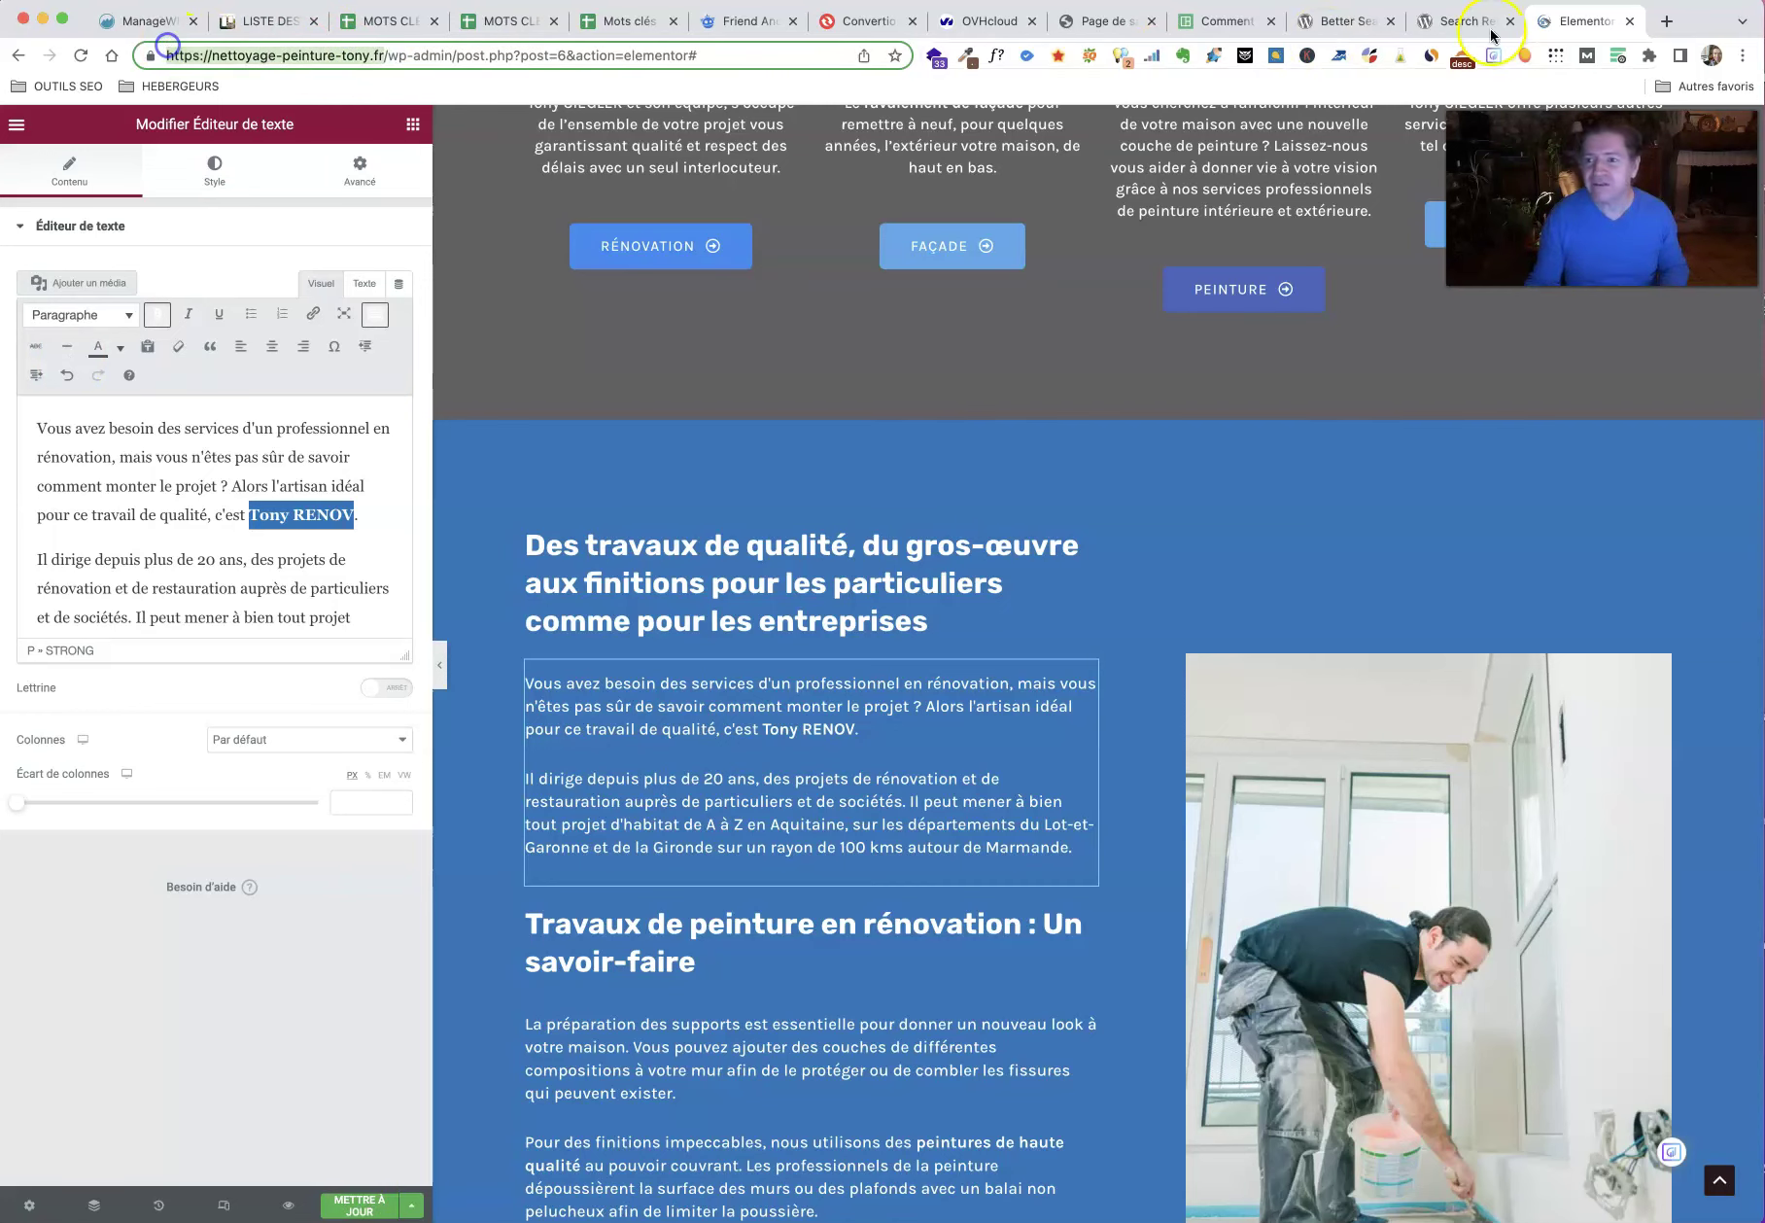
click(1667, 20)
key(ctrl+v)
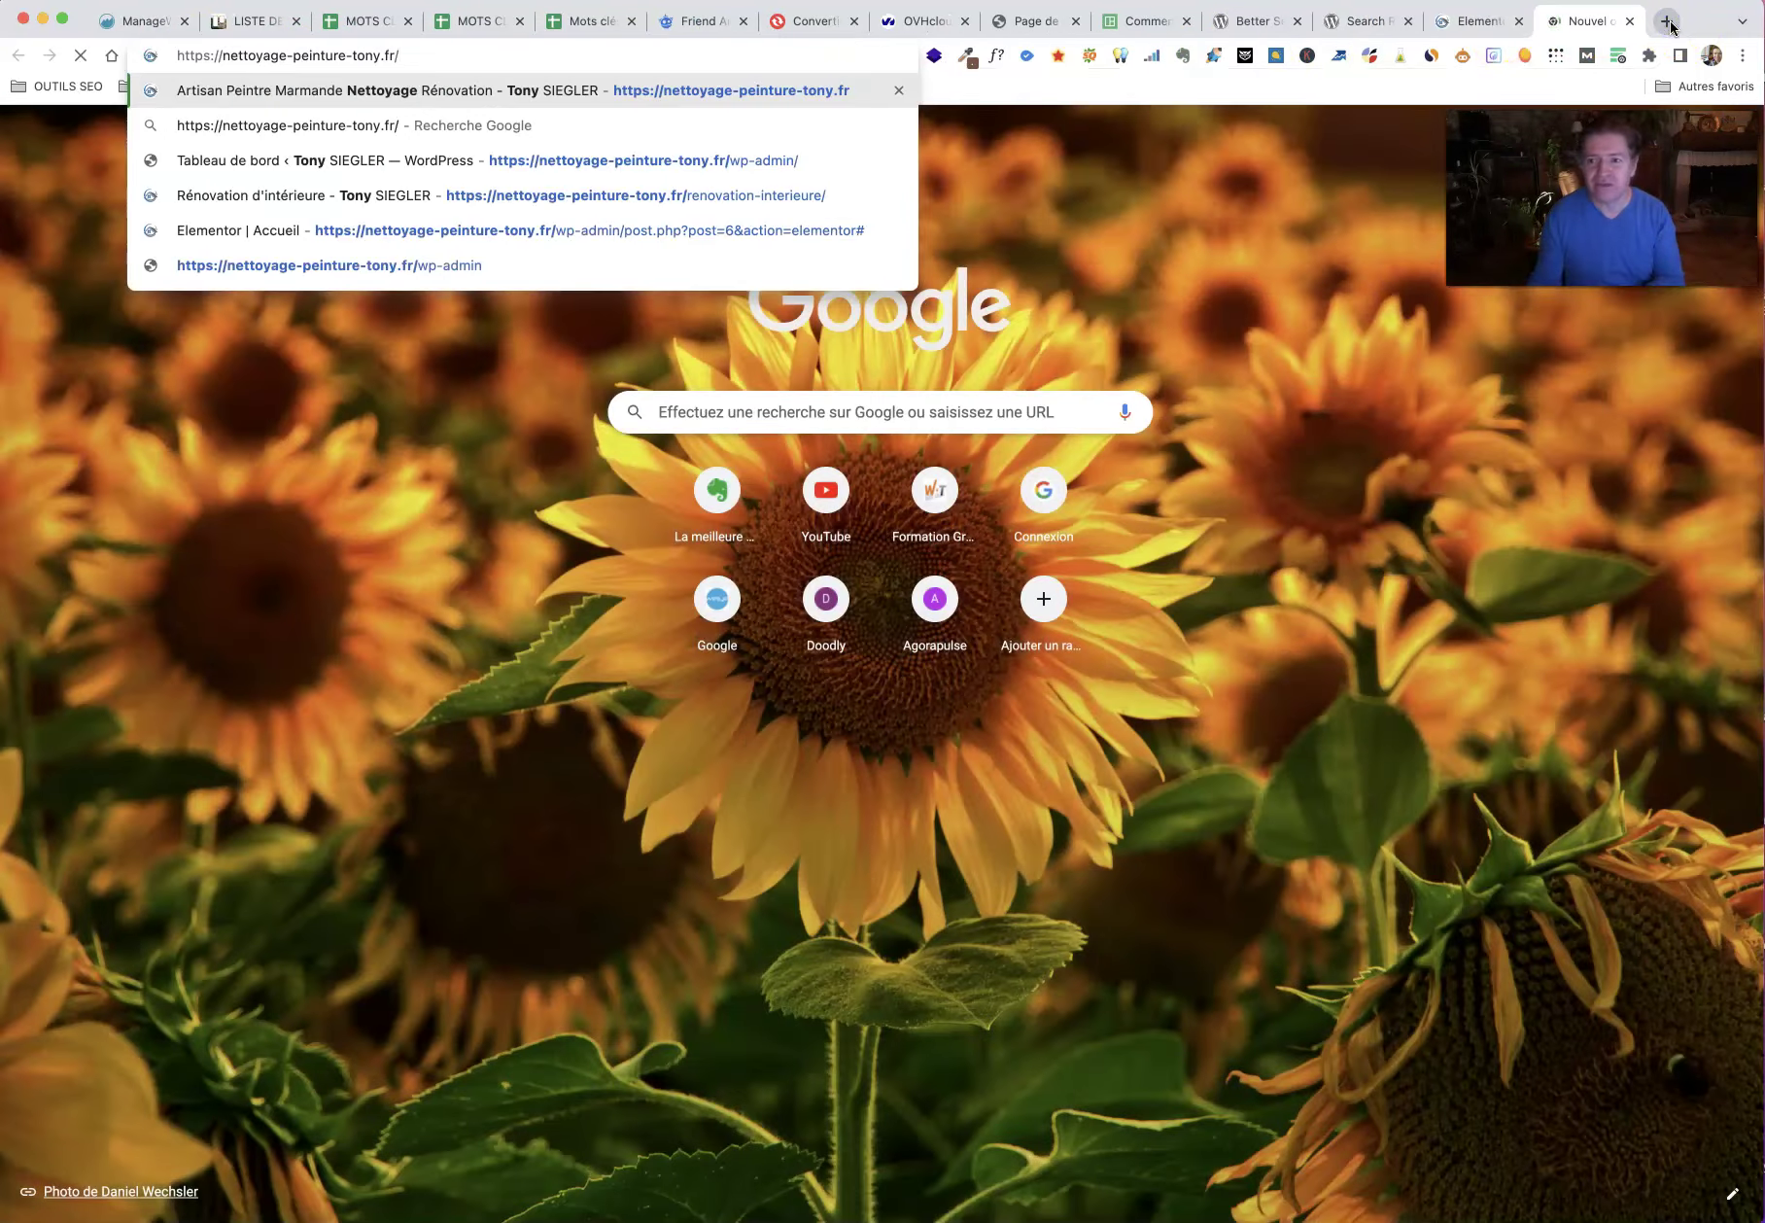
key(Return)
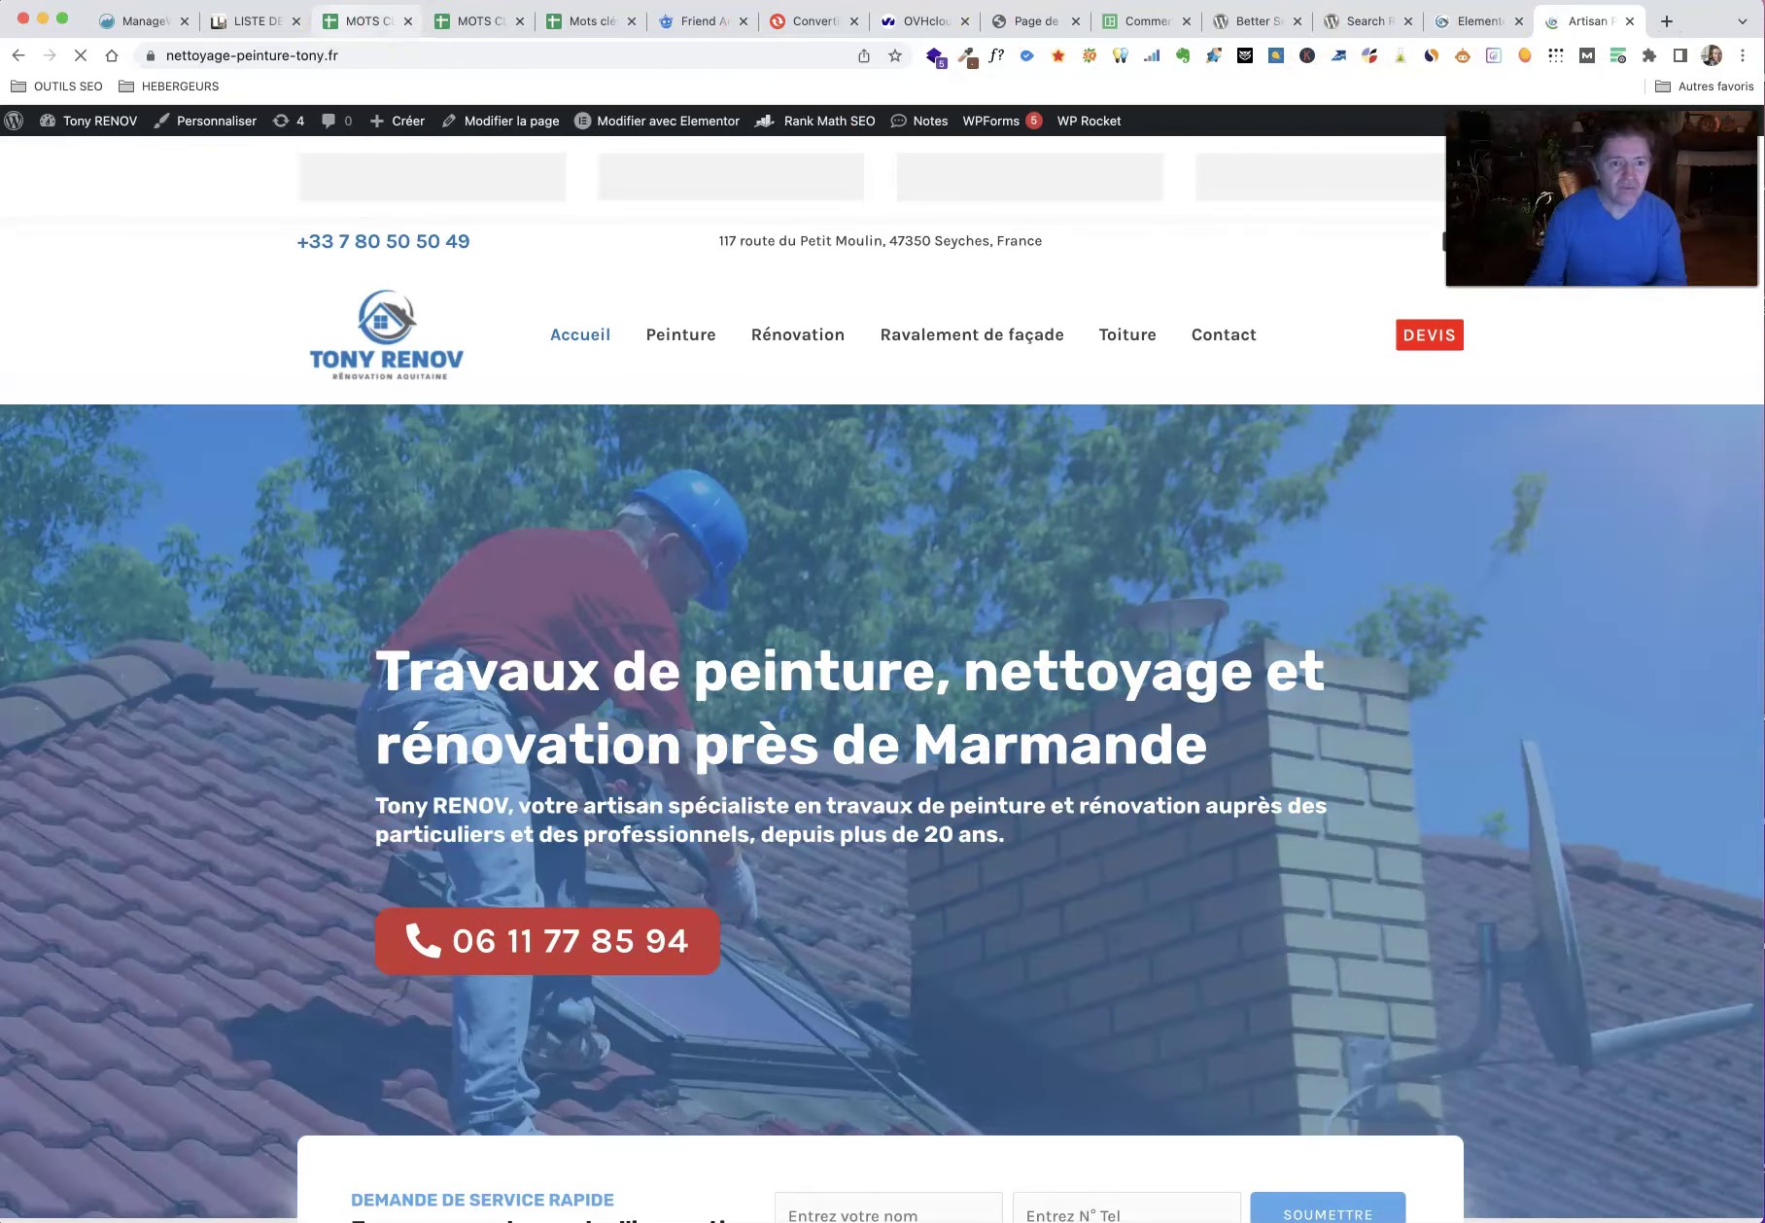
Step: Go to the WordPress dashboard and open Extensions > Ajouter
mouse_move(3, 4)
mouse_down()
mouse_move(173, 0)
mouse_move(0, 0)
mouse_up()
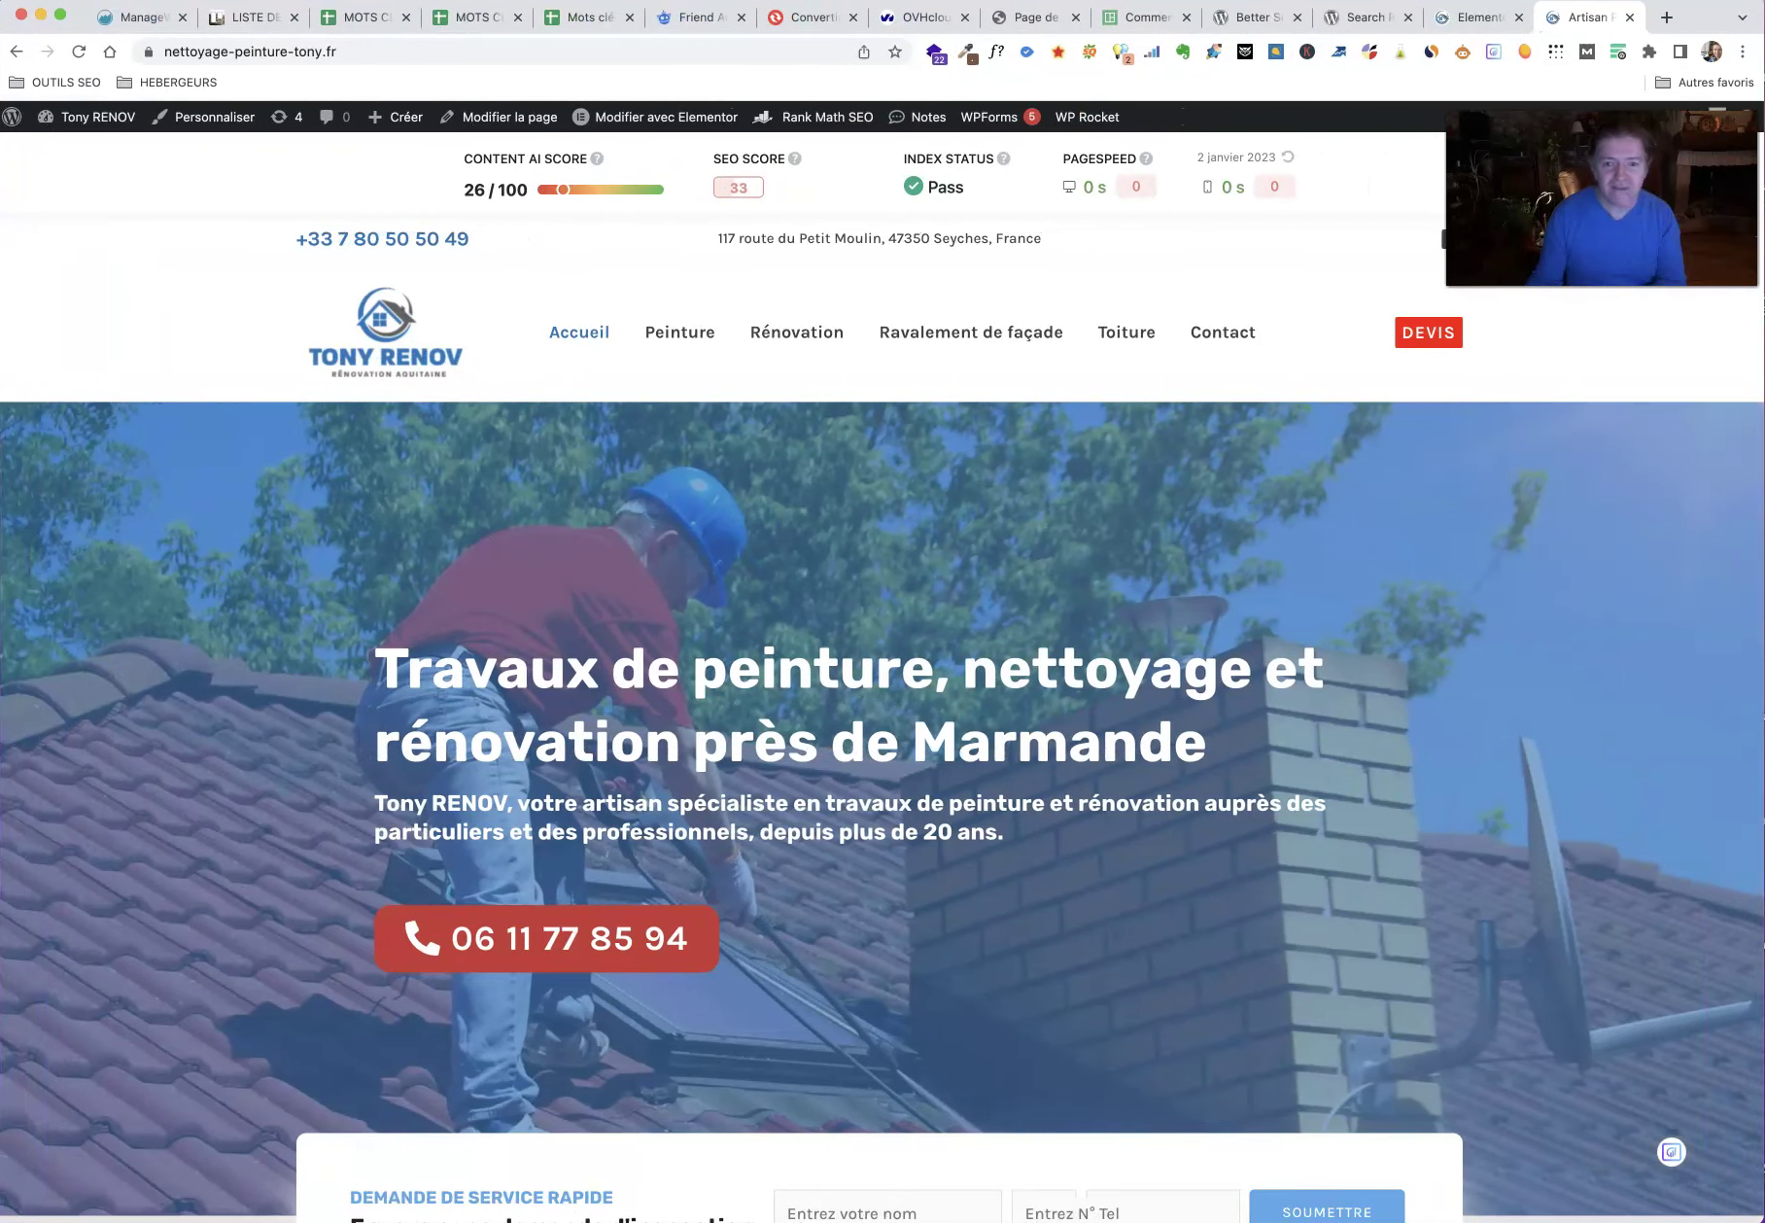
click(93, 152)
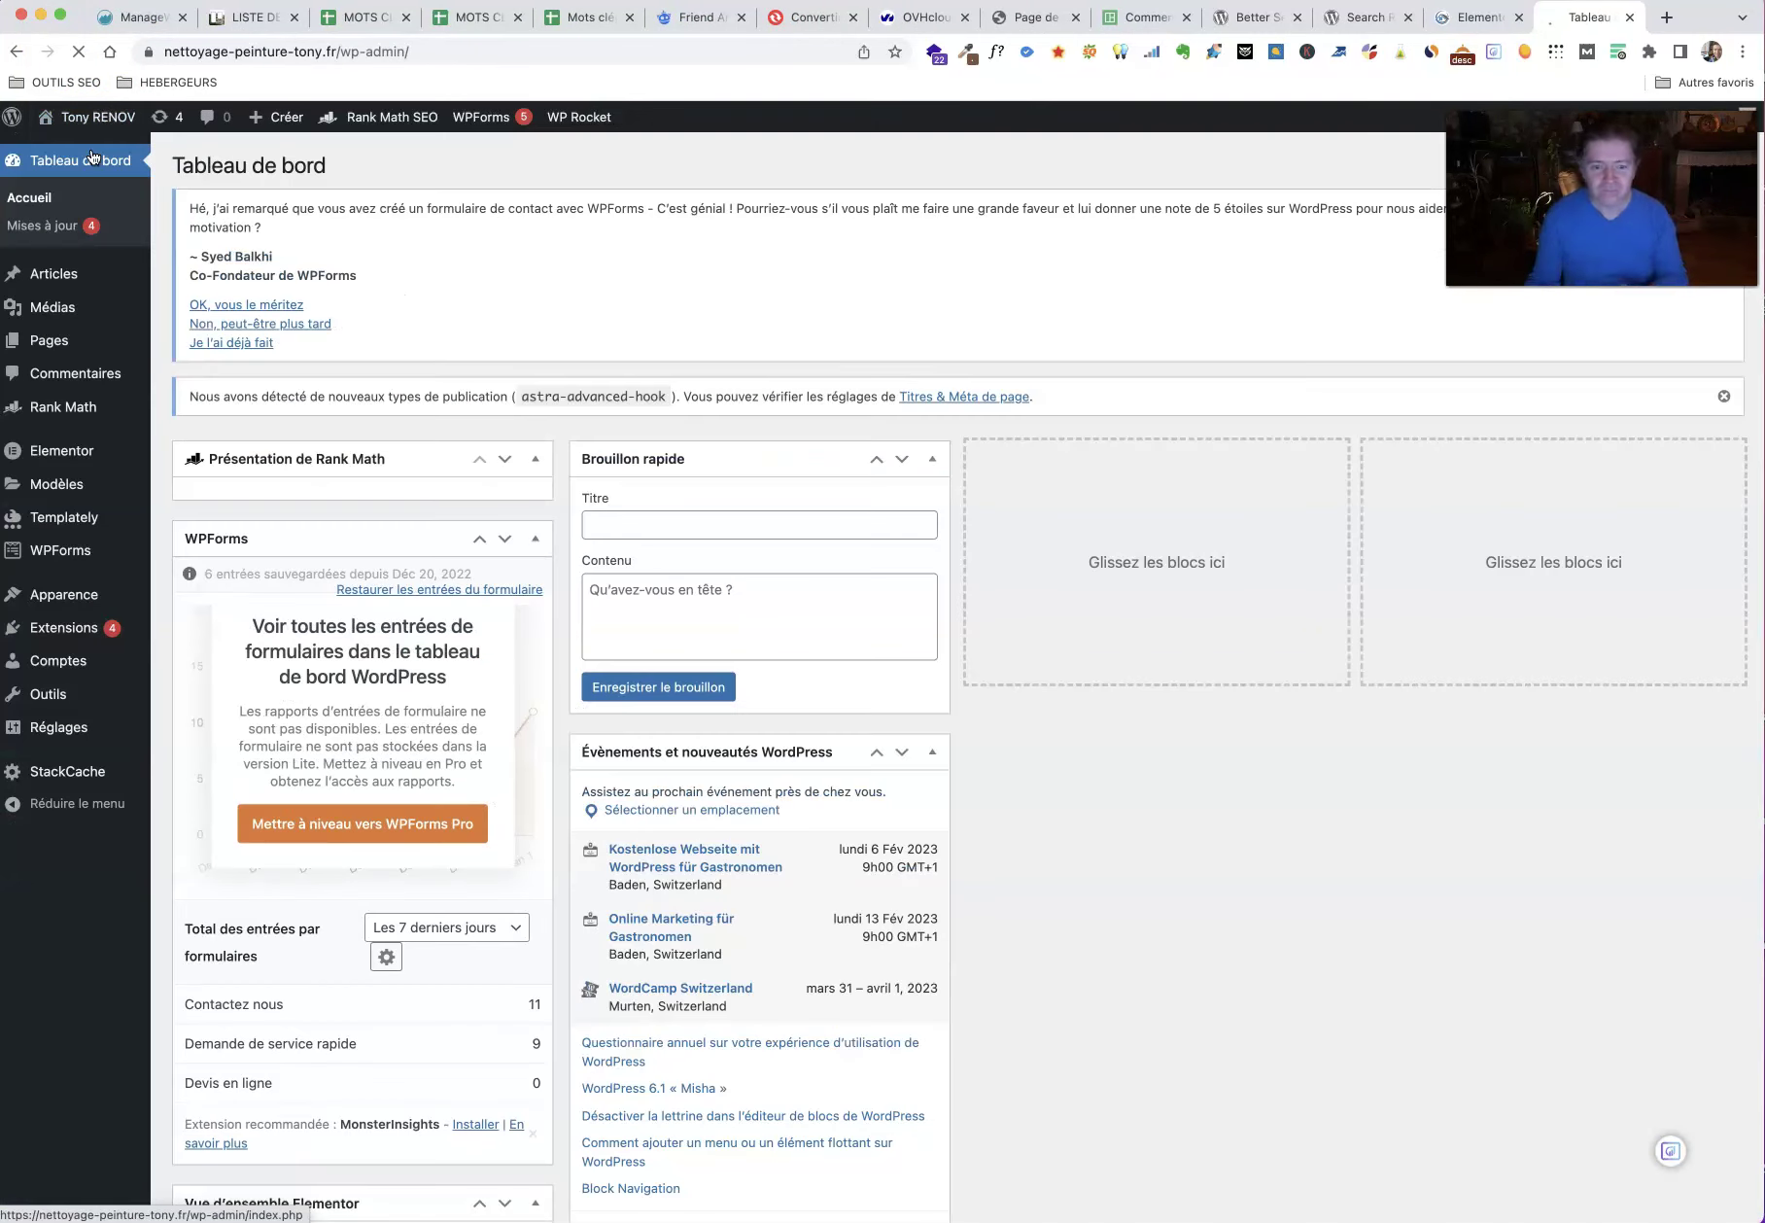
mouse_move(44, 627)
click(205, 660)
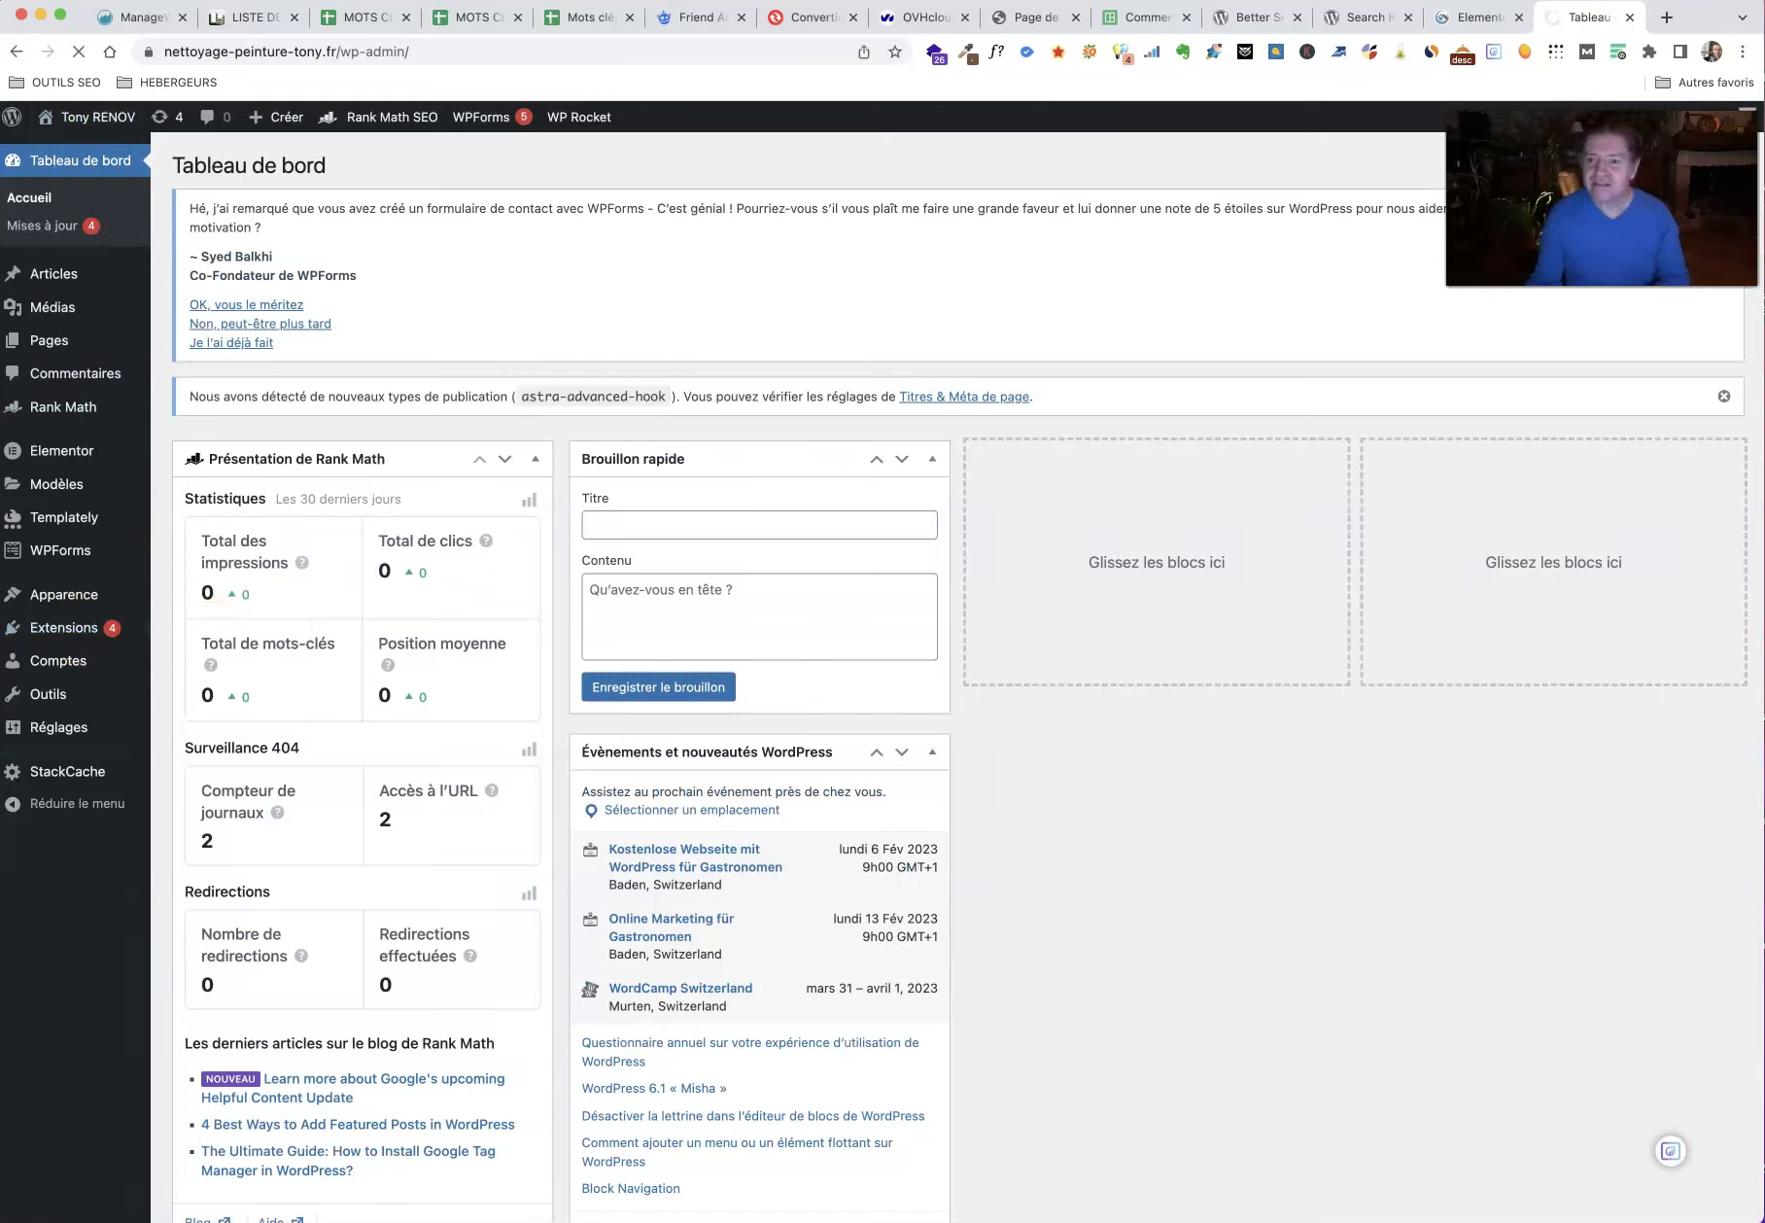
click(1250, 17)
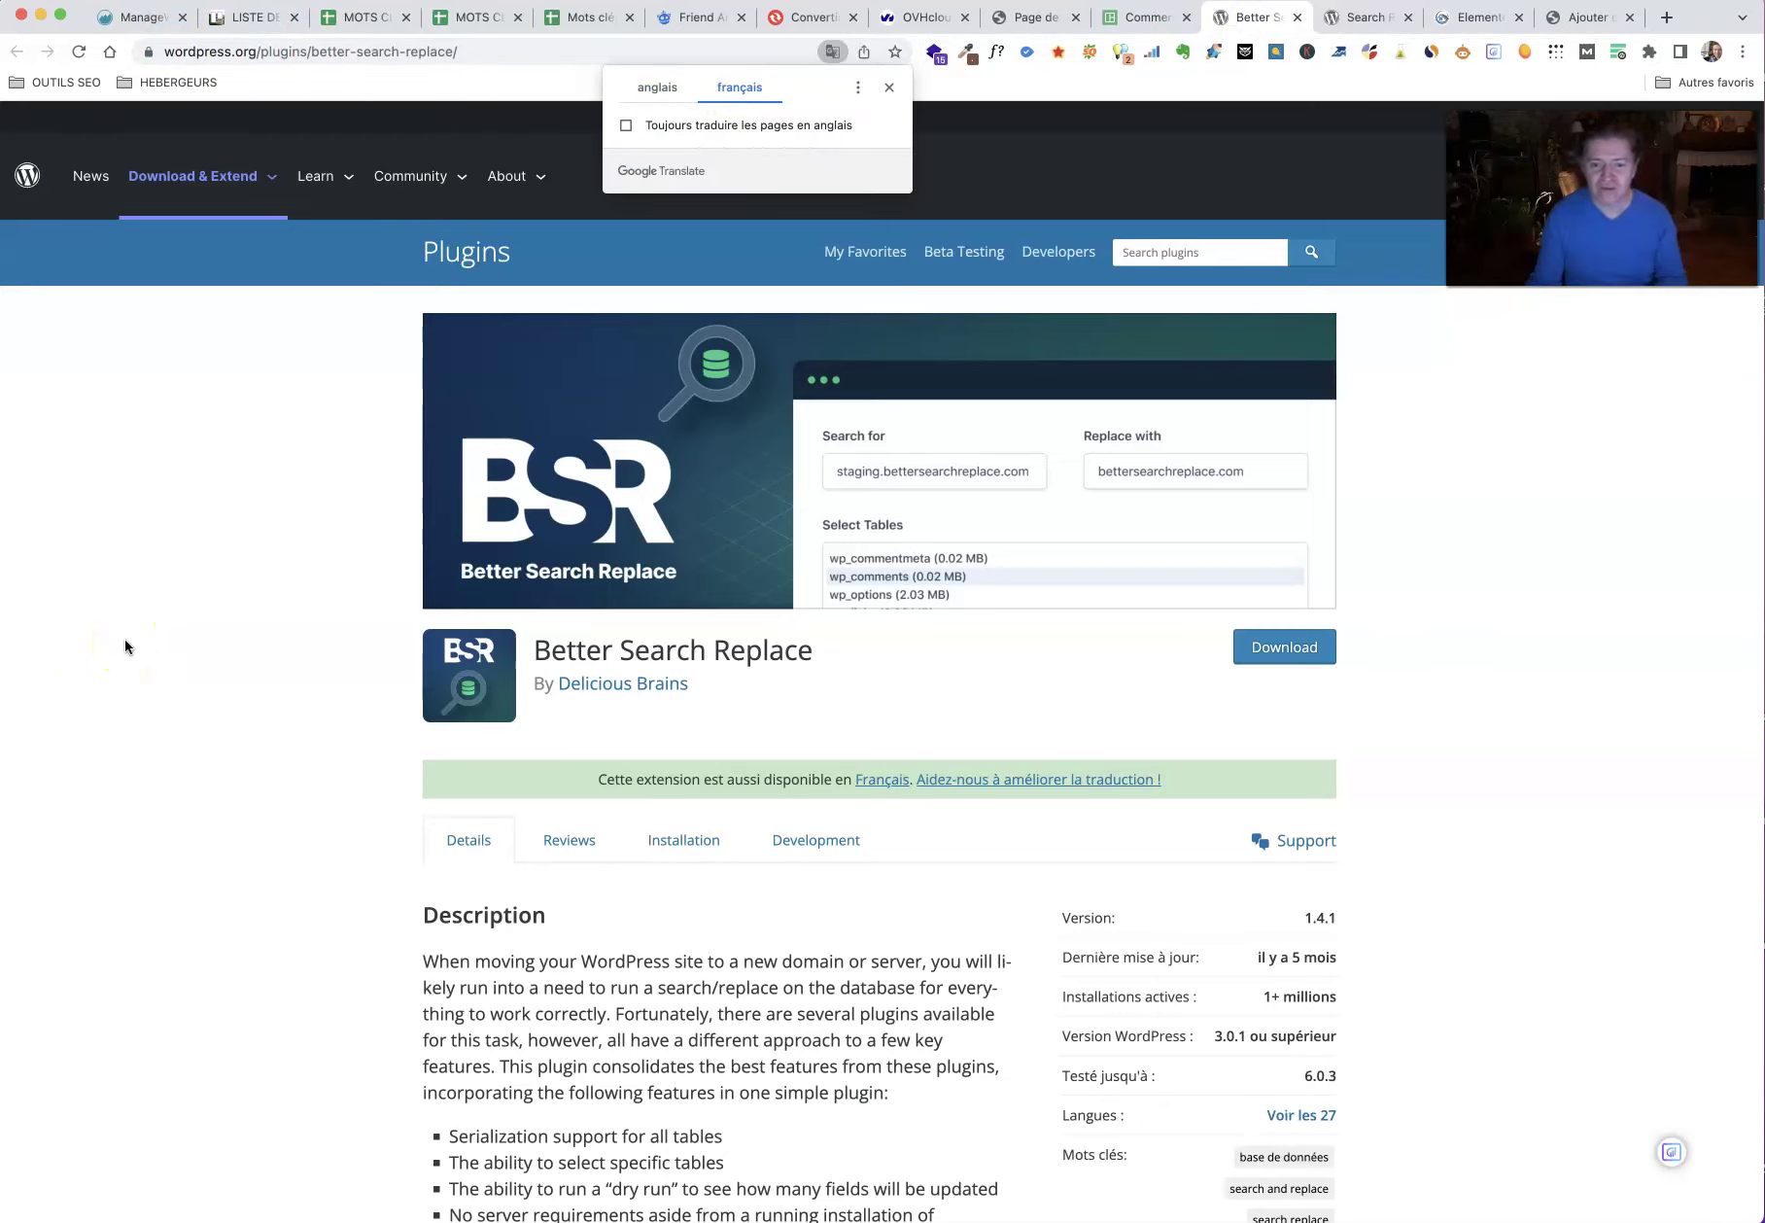
Step: Read through the French-translated Better Search Replace plugin description
click(126, 641)
scroll(330, 742, down, 5)
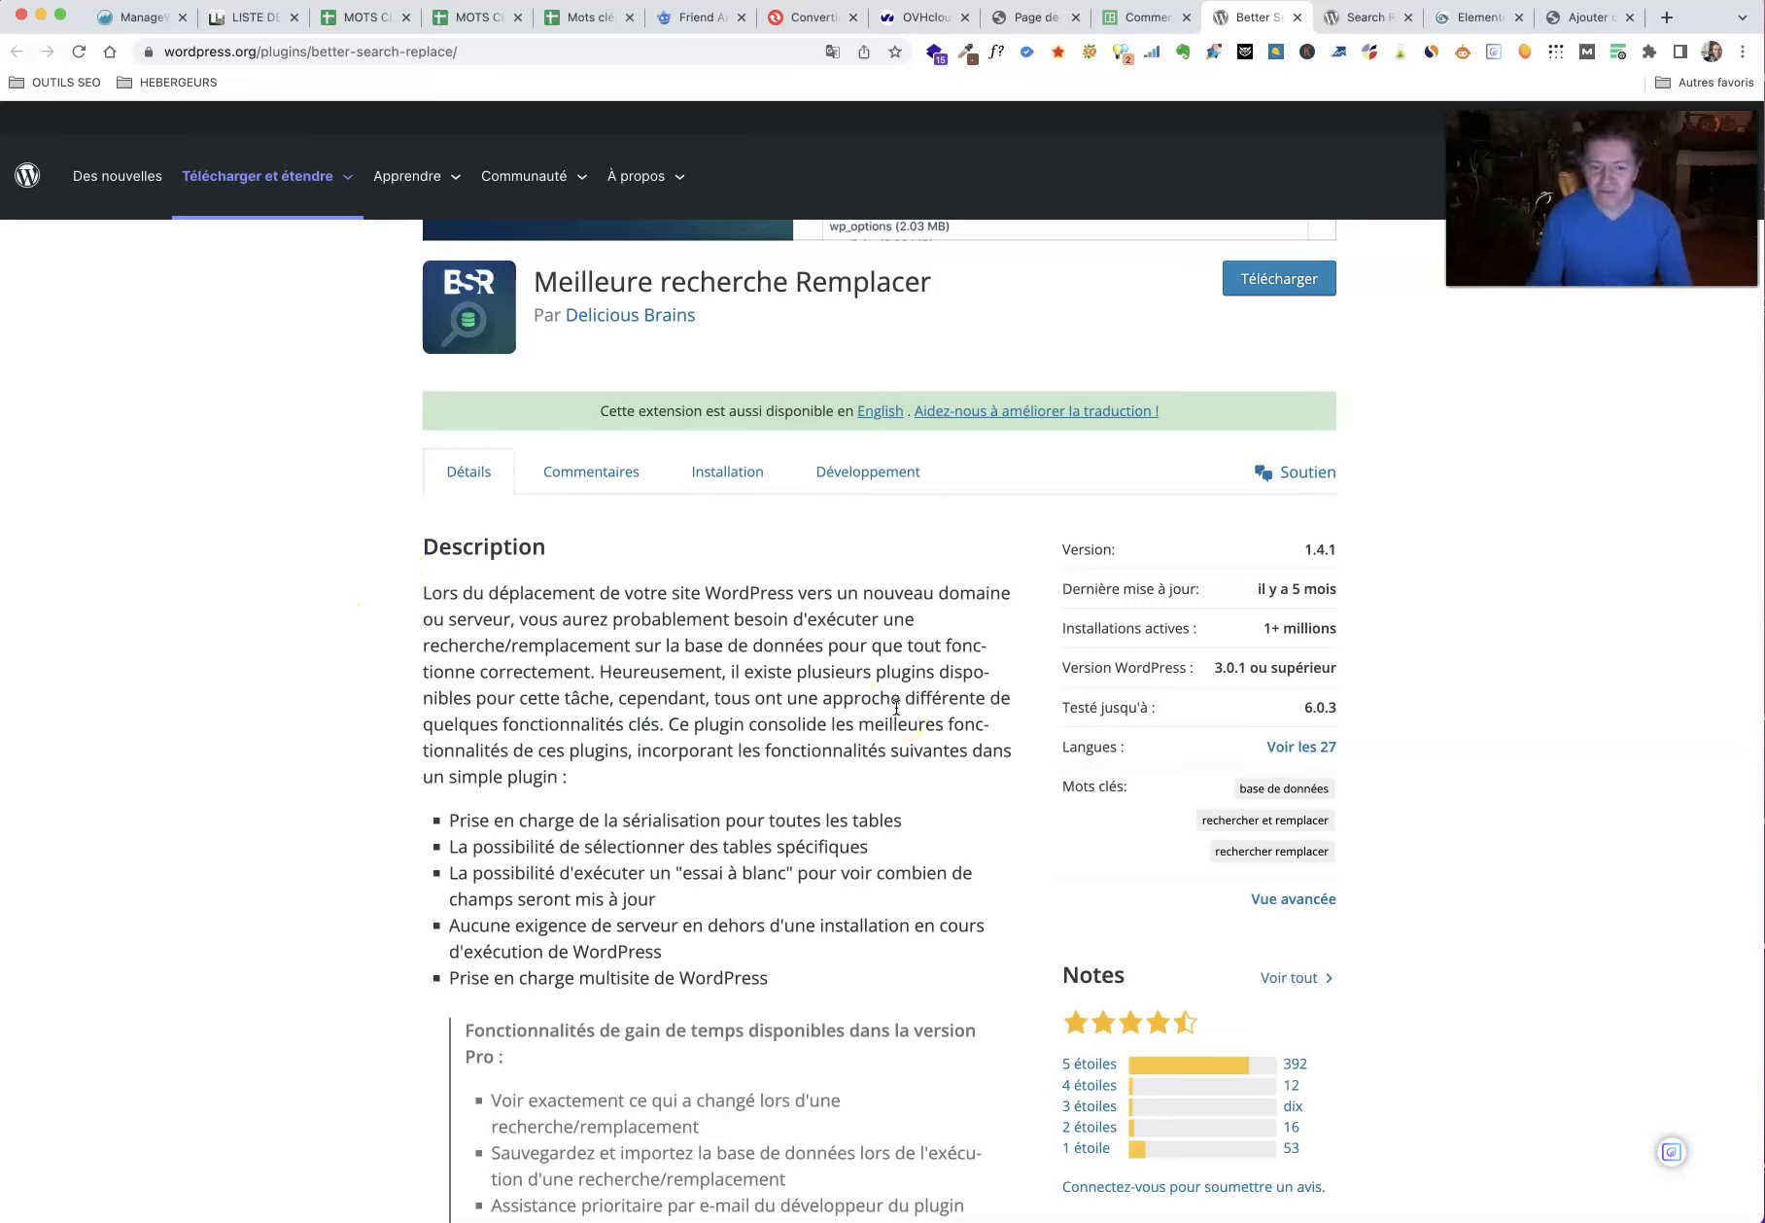
scroll(350, 692, down, 5)
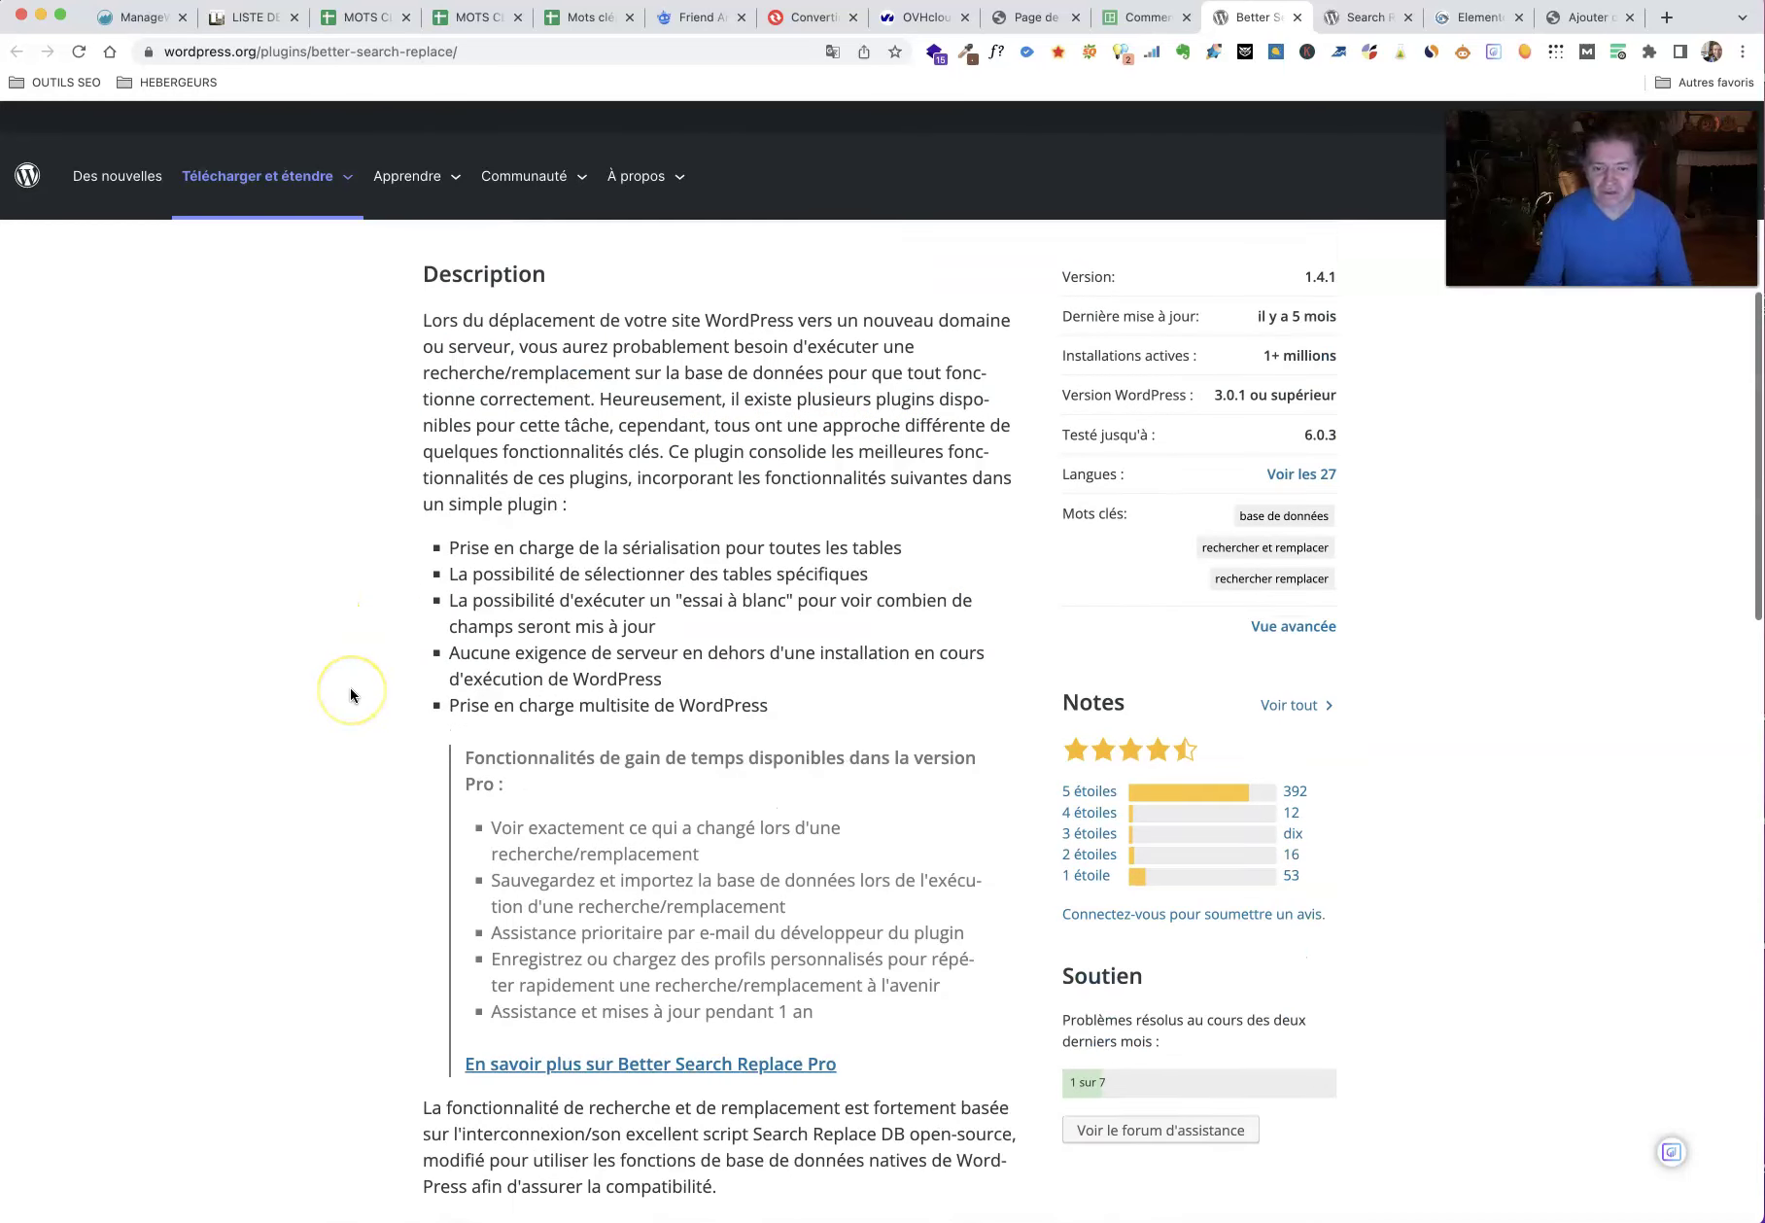
scroll(350, 687, down, 6)
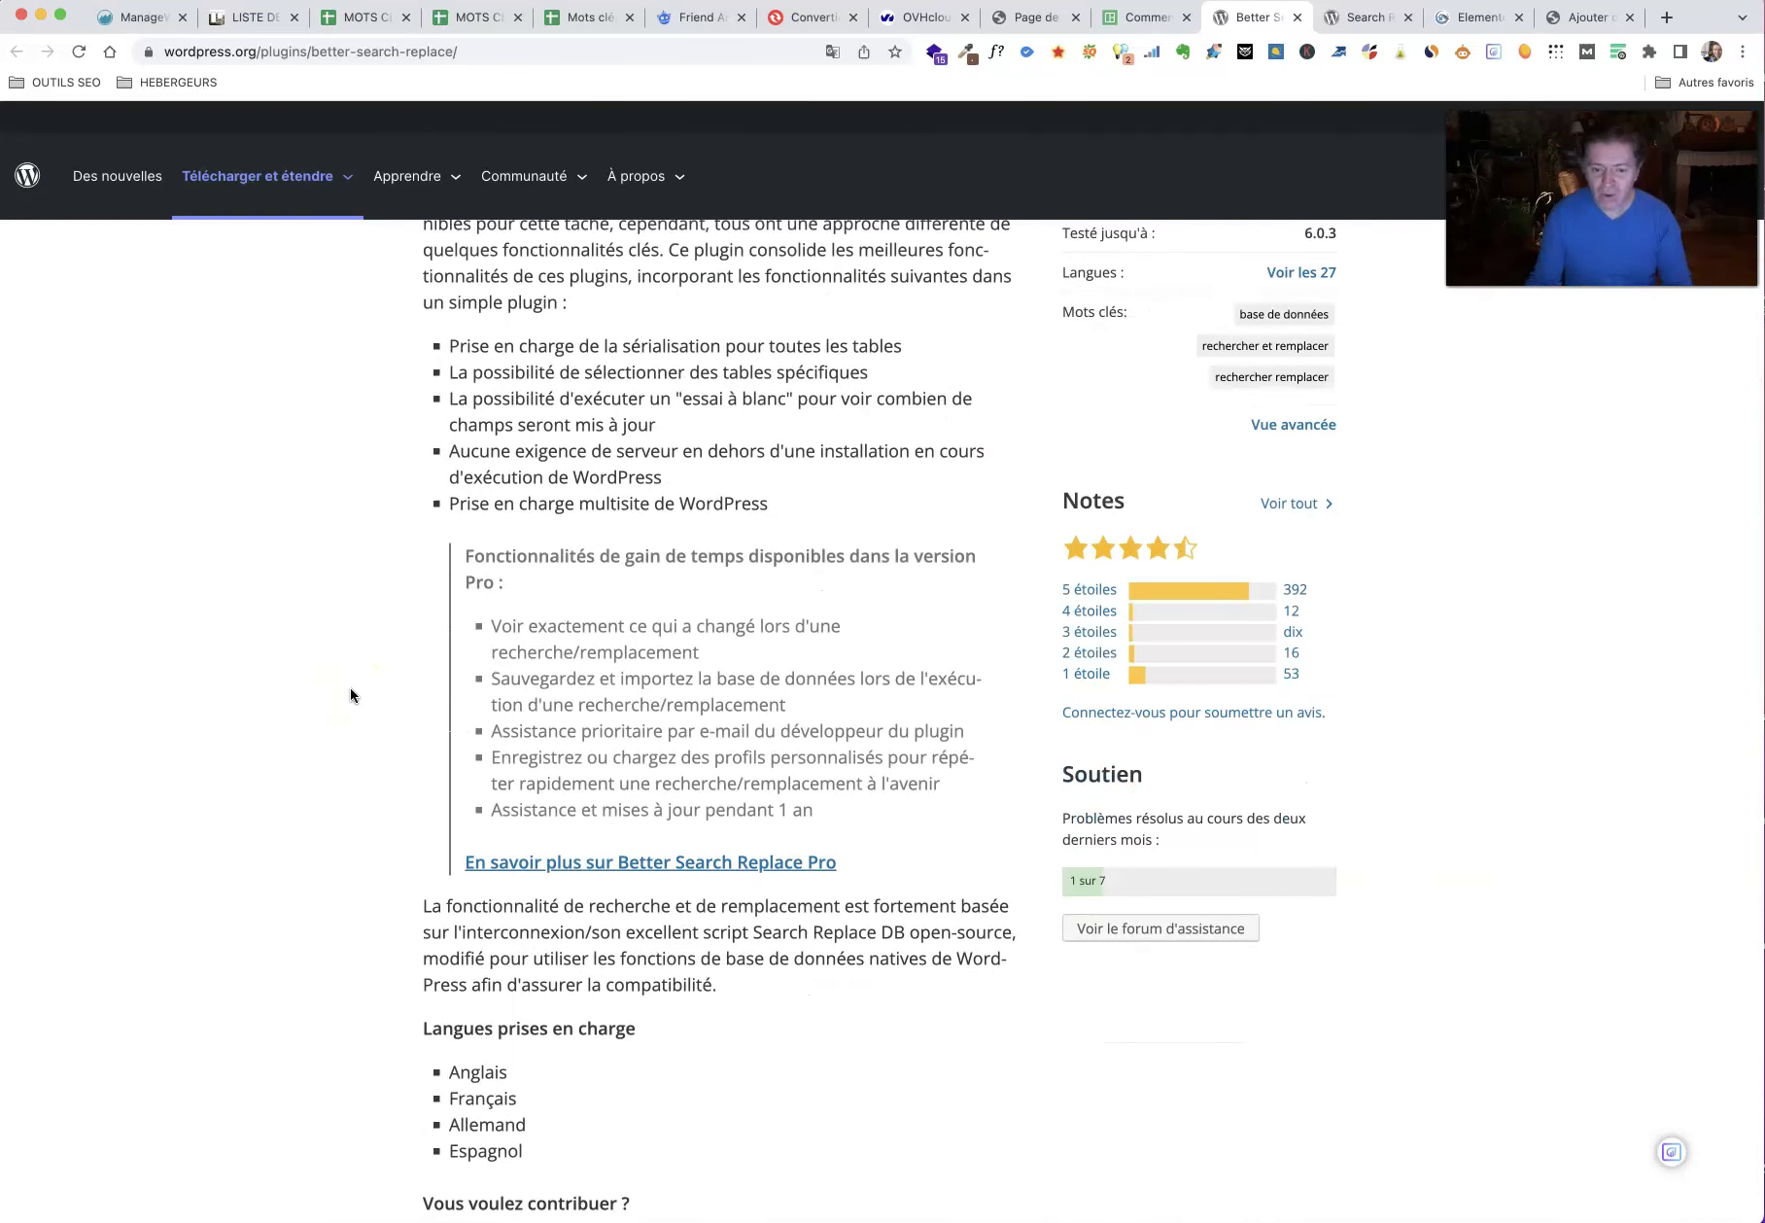
scroll(286, 686, down, 2)
Step: Download the Better Search Replace plugin zip with Télécharger
drag(589, 632, 994, 673)
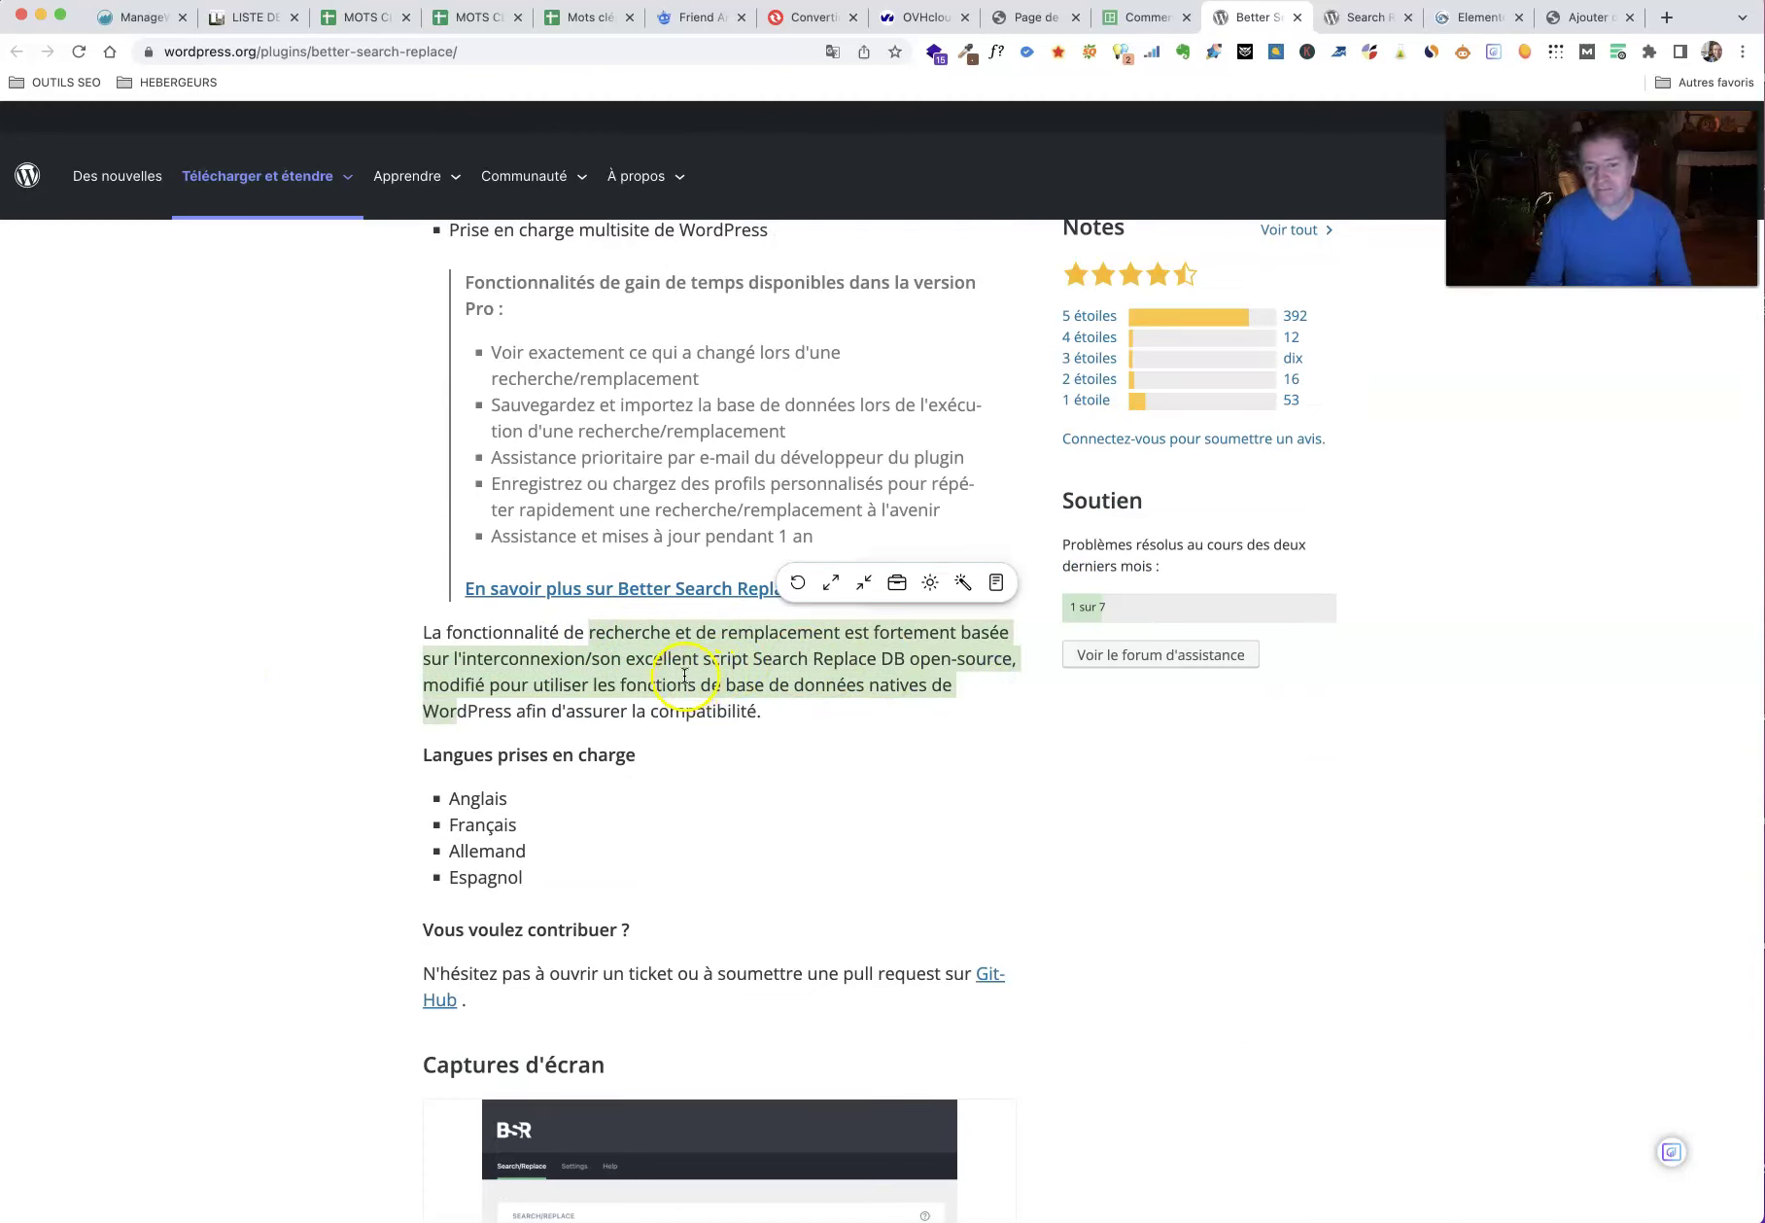
click(681, 666)
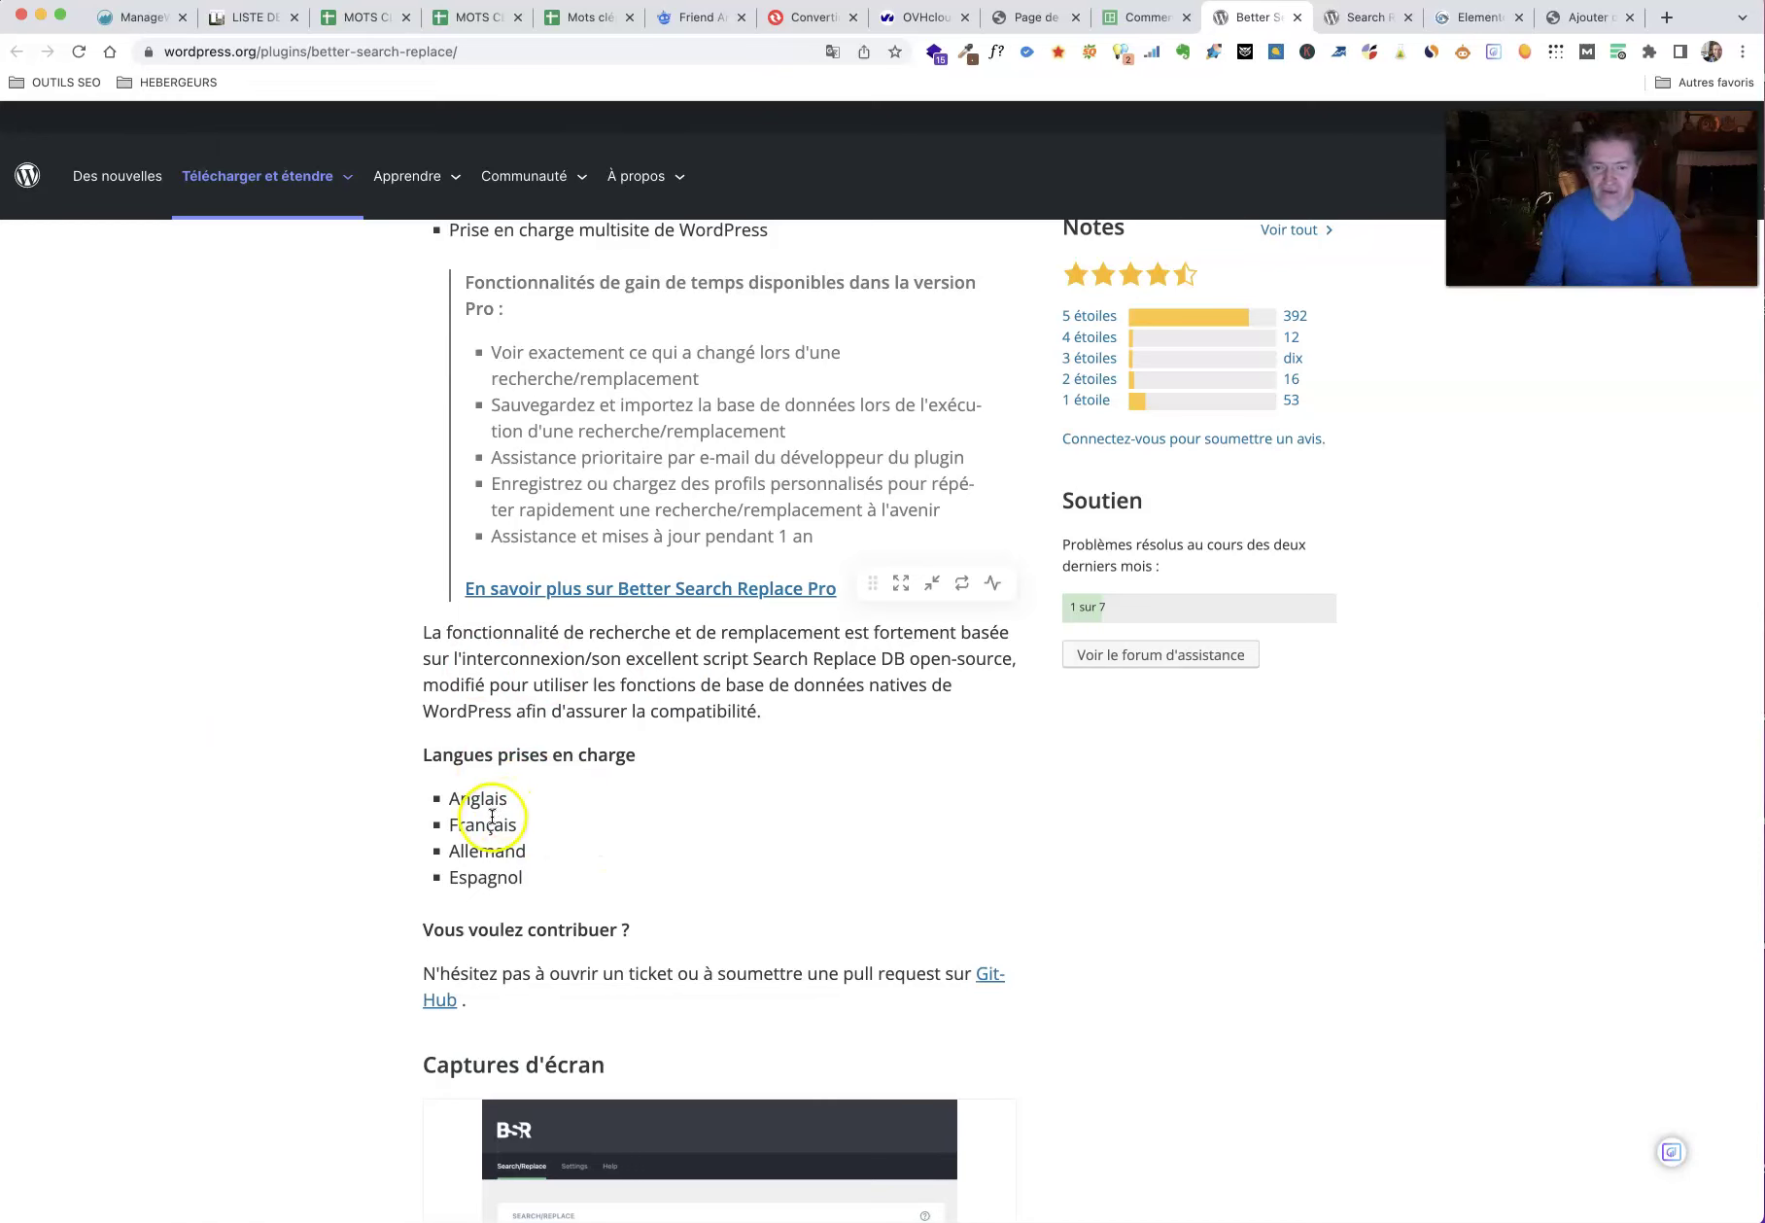
scroll(371, 796, up, 10)
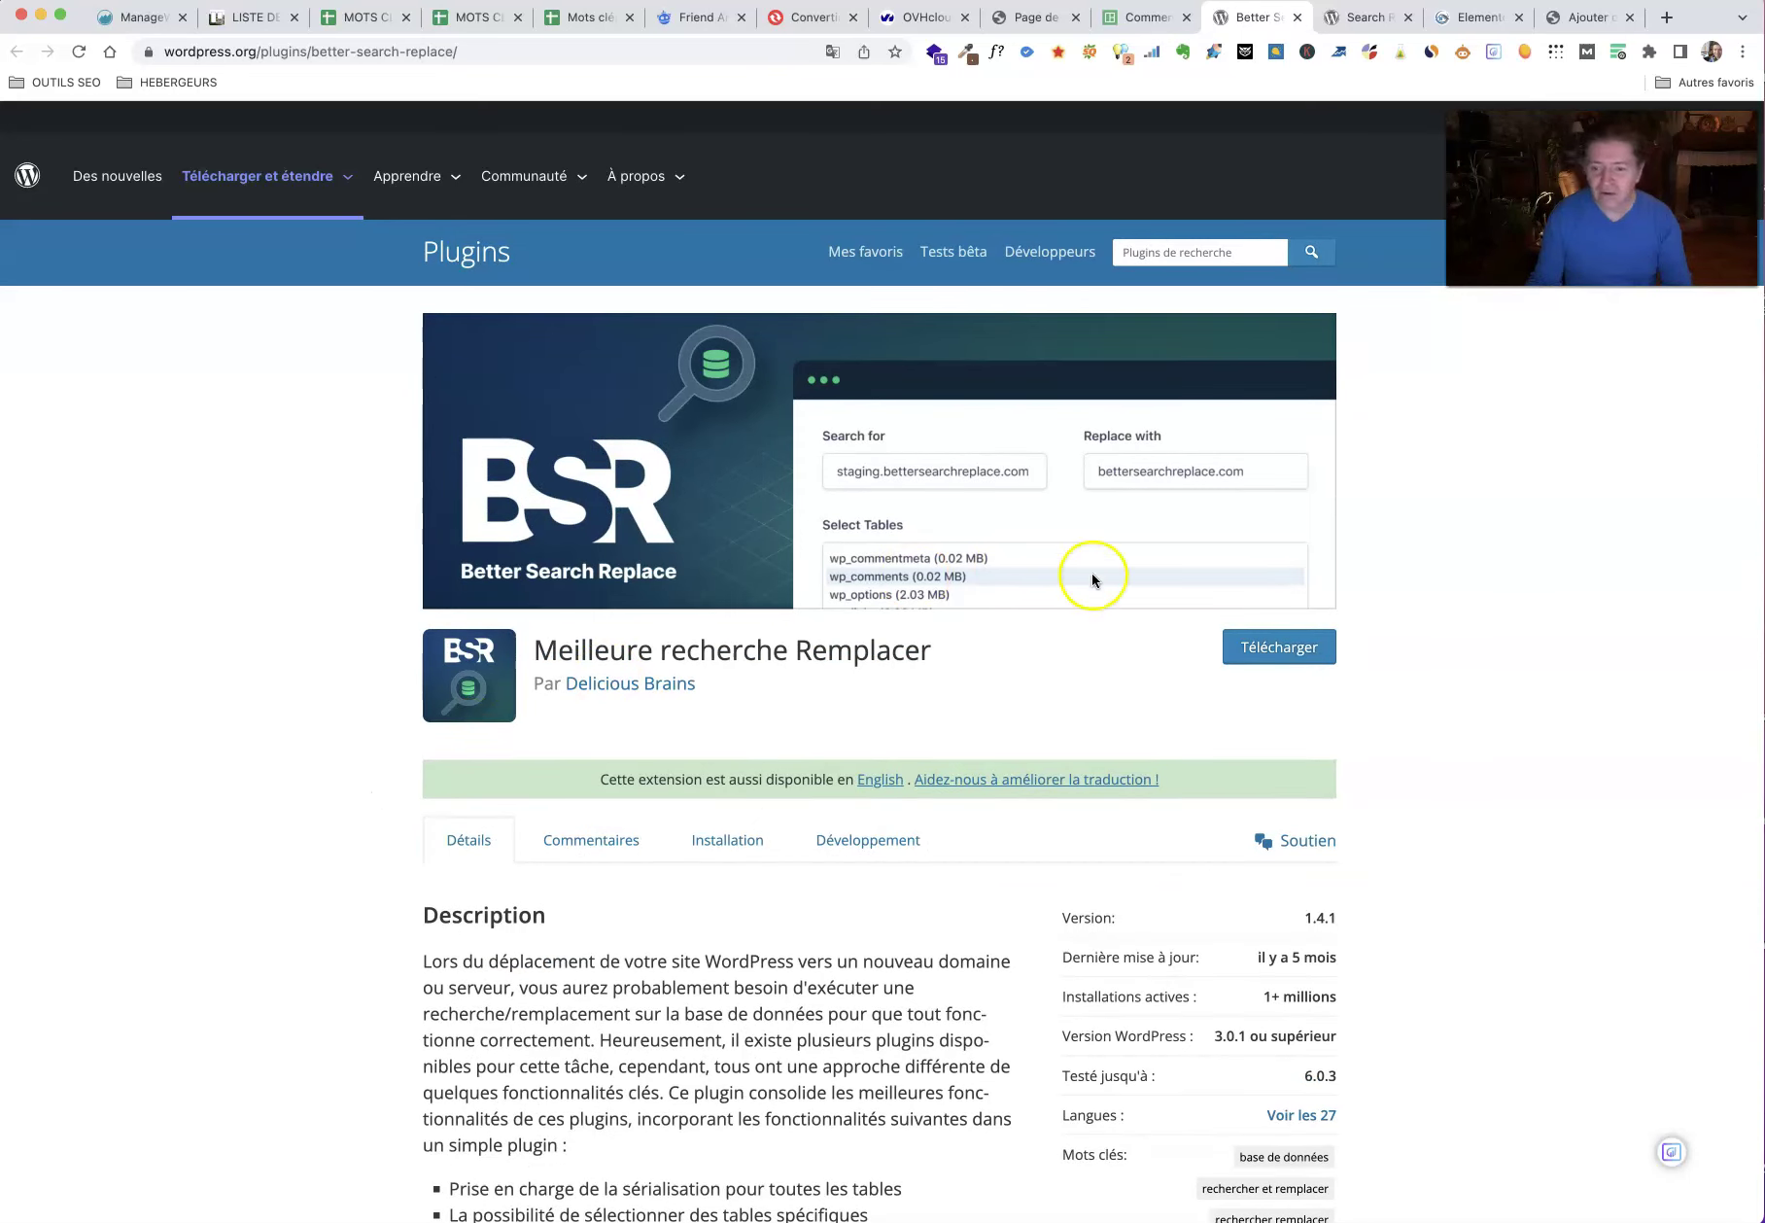
click(1279, 651)
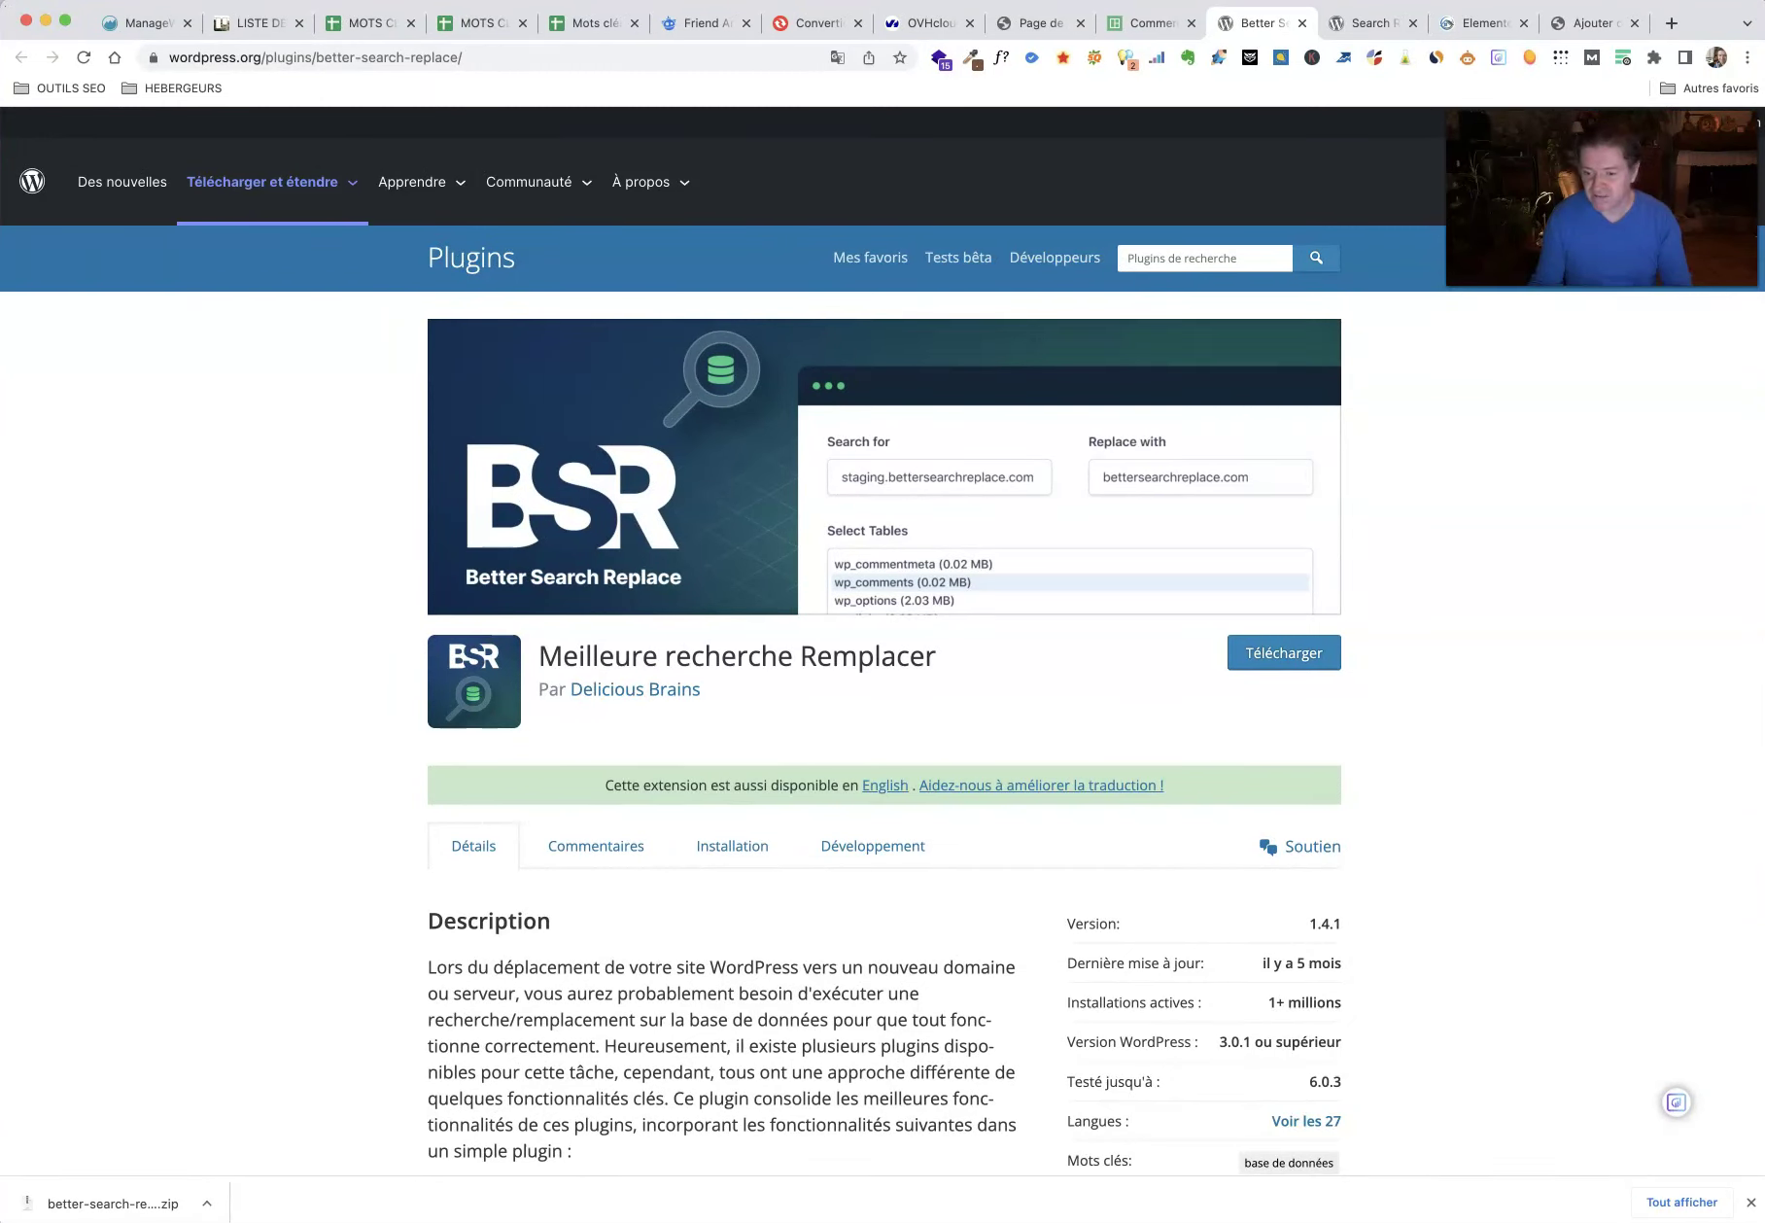
Step: Save the downloaded better-search-replace.zip onto the desktop
click(170, 1090)
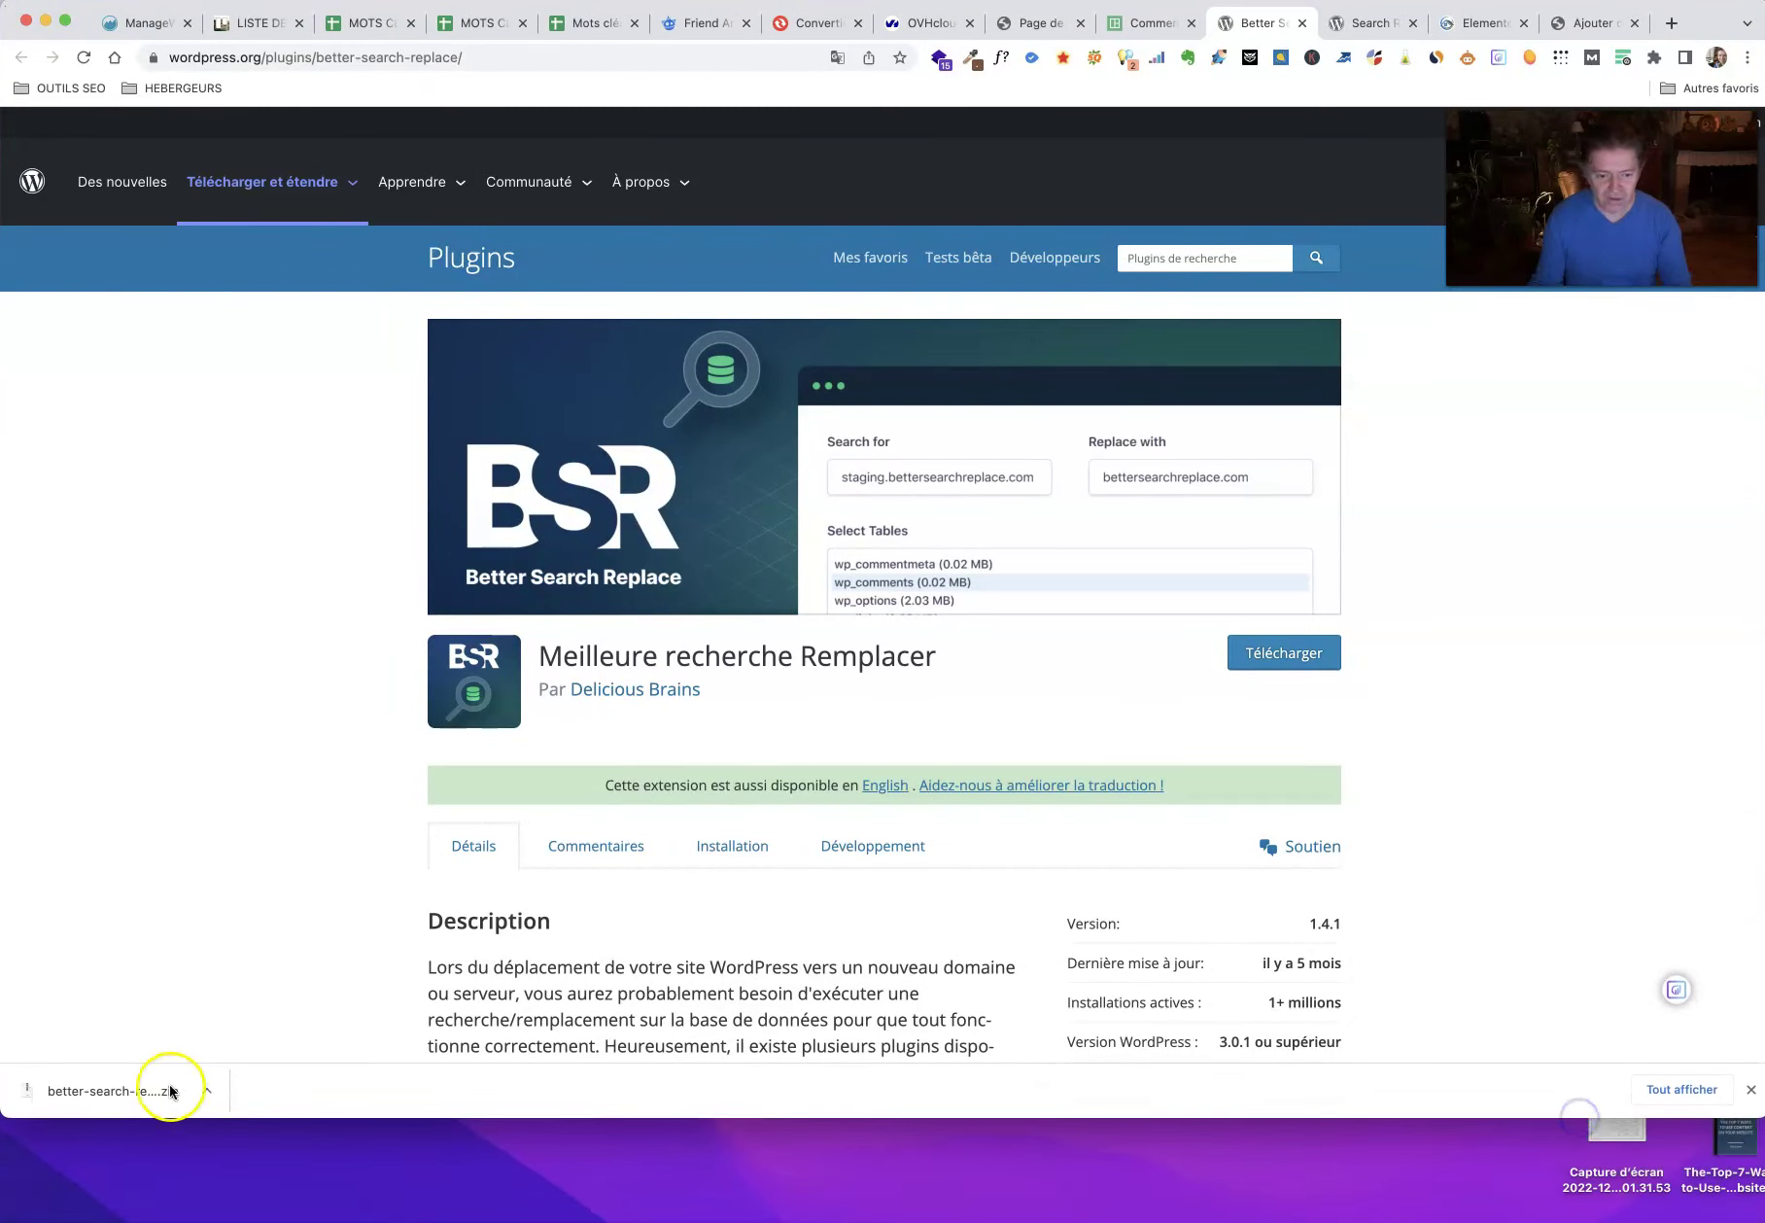
drag(5, 1123, 60, 1032)
click(260, 1147)
drag(177, 1169, 148, 1219)
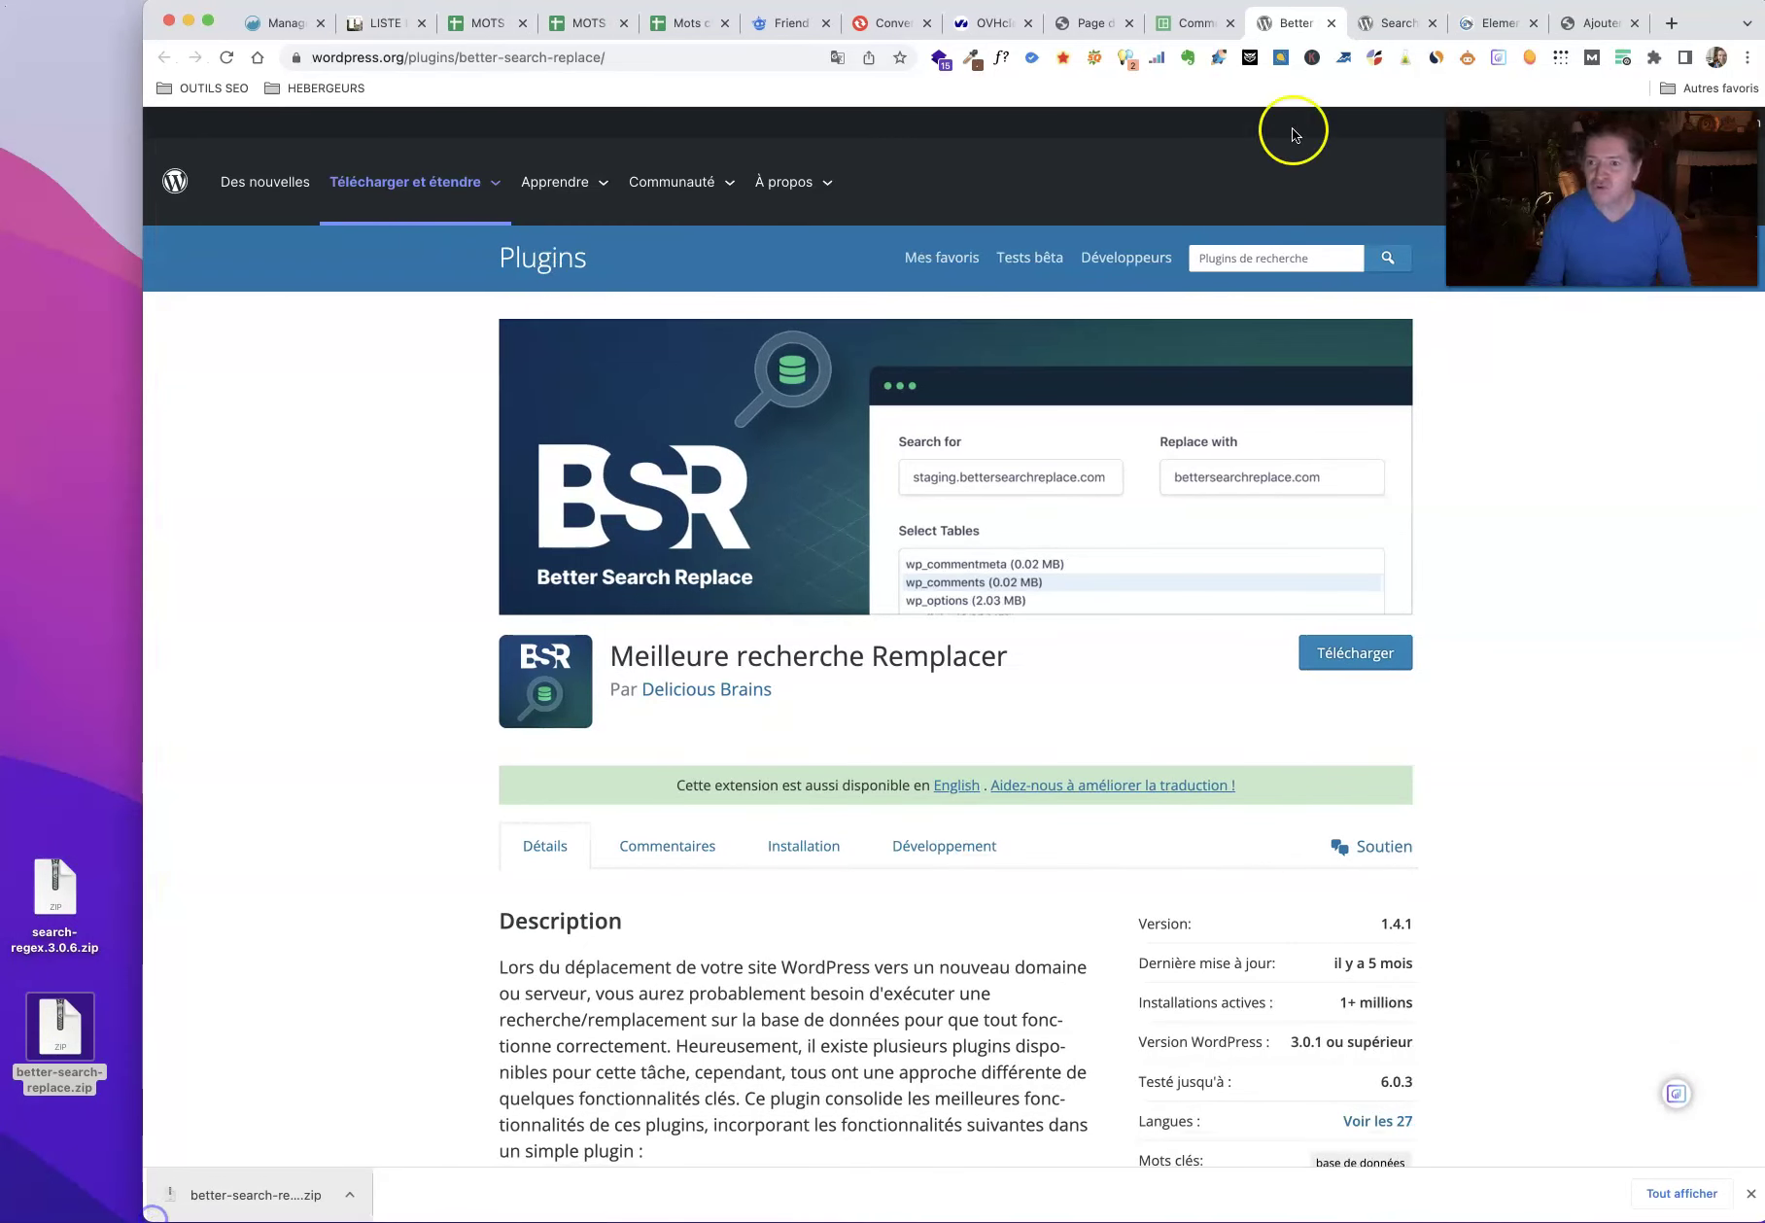
Step: Translate the Search Regex plugin page into French and read its description
click(1385, 23)
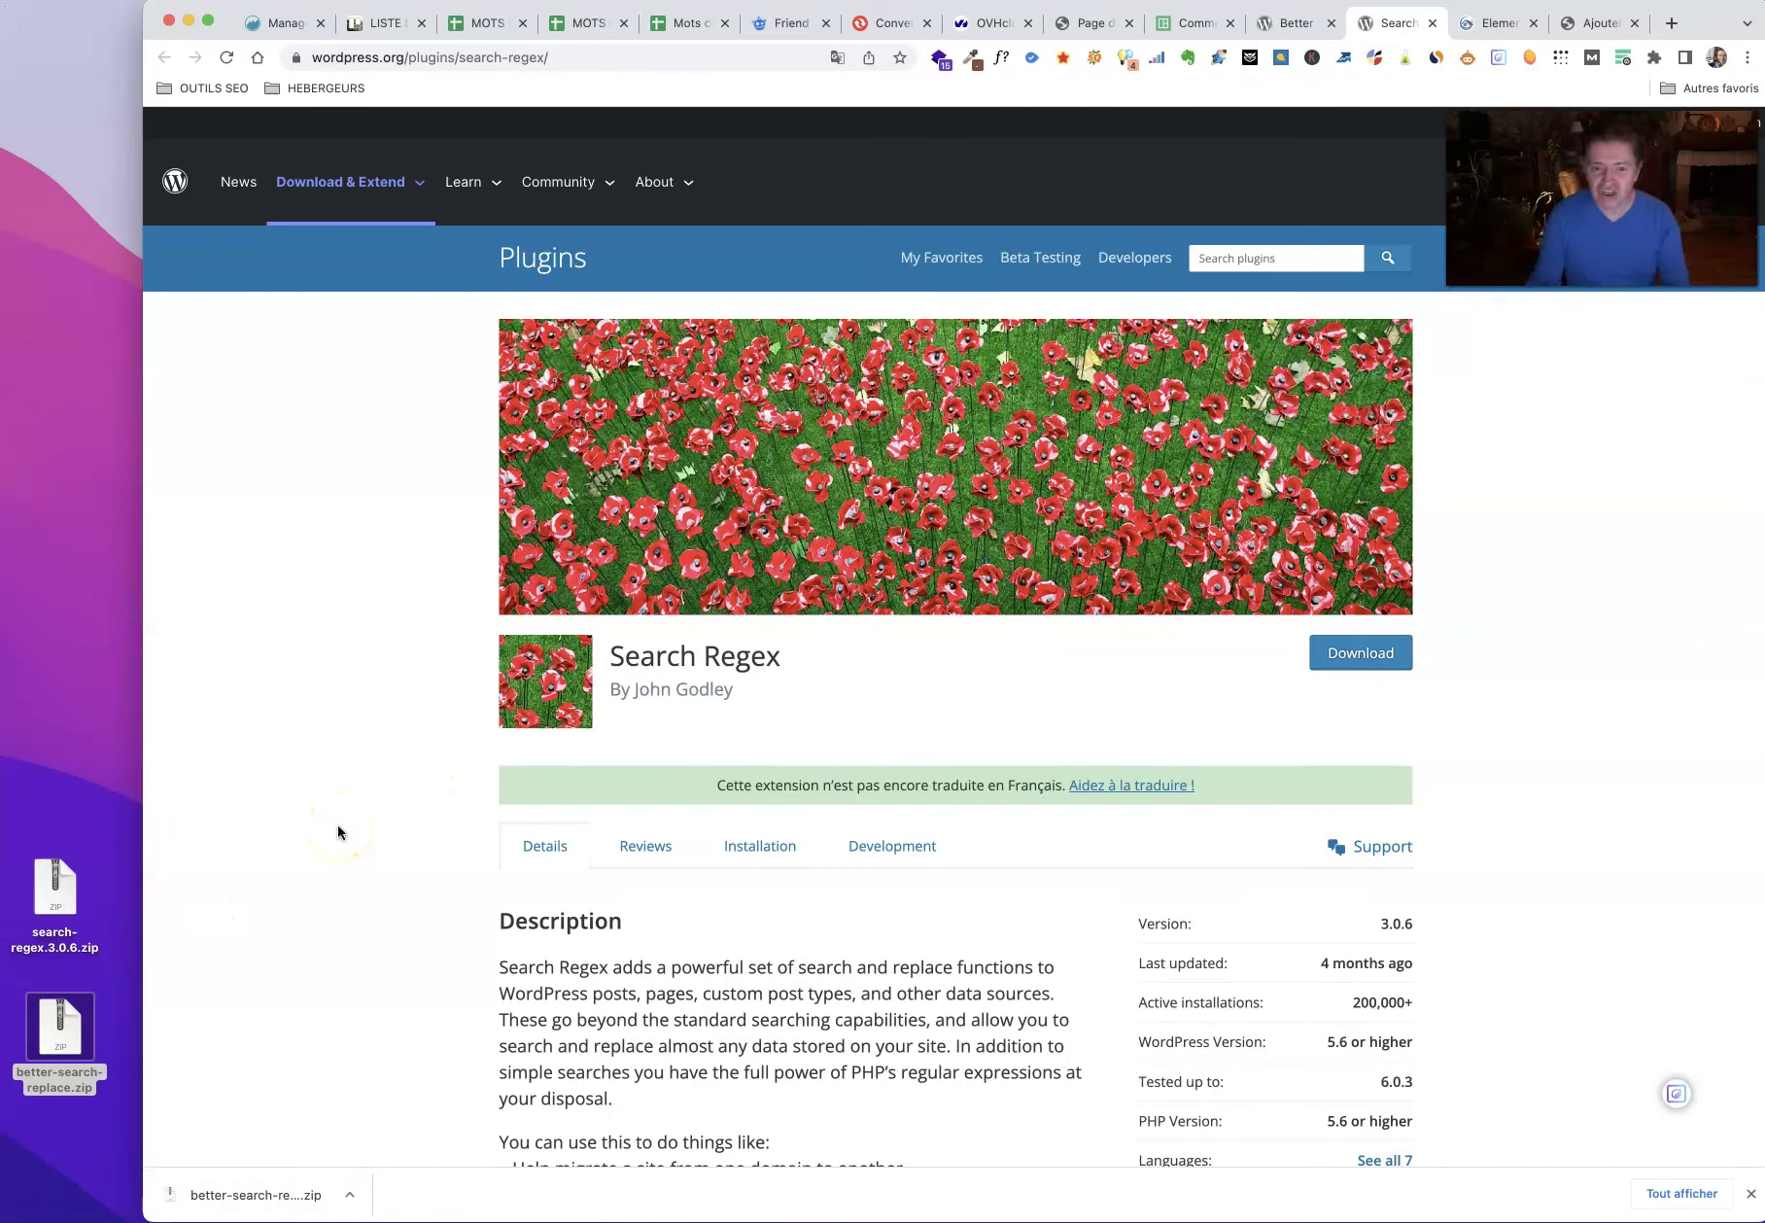
click(836, 58)
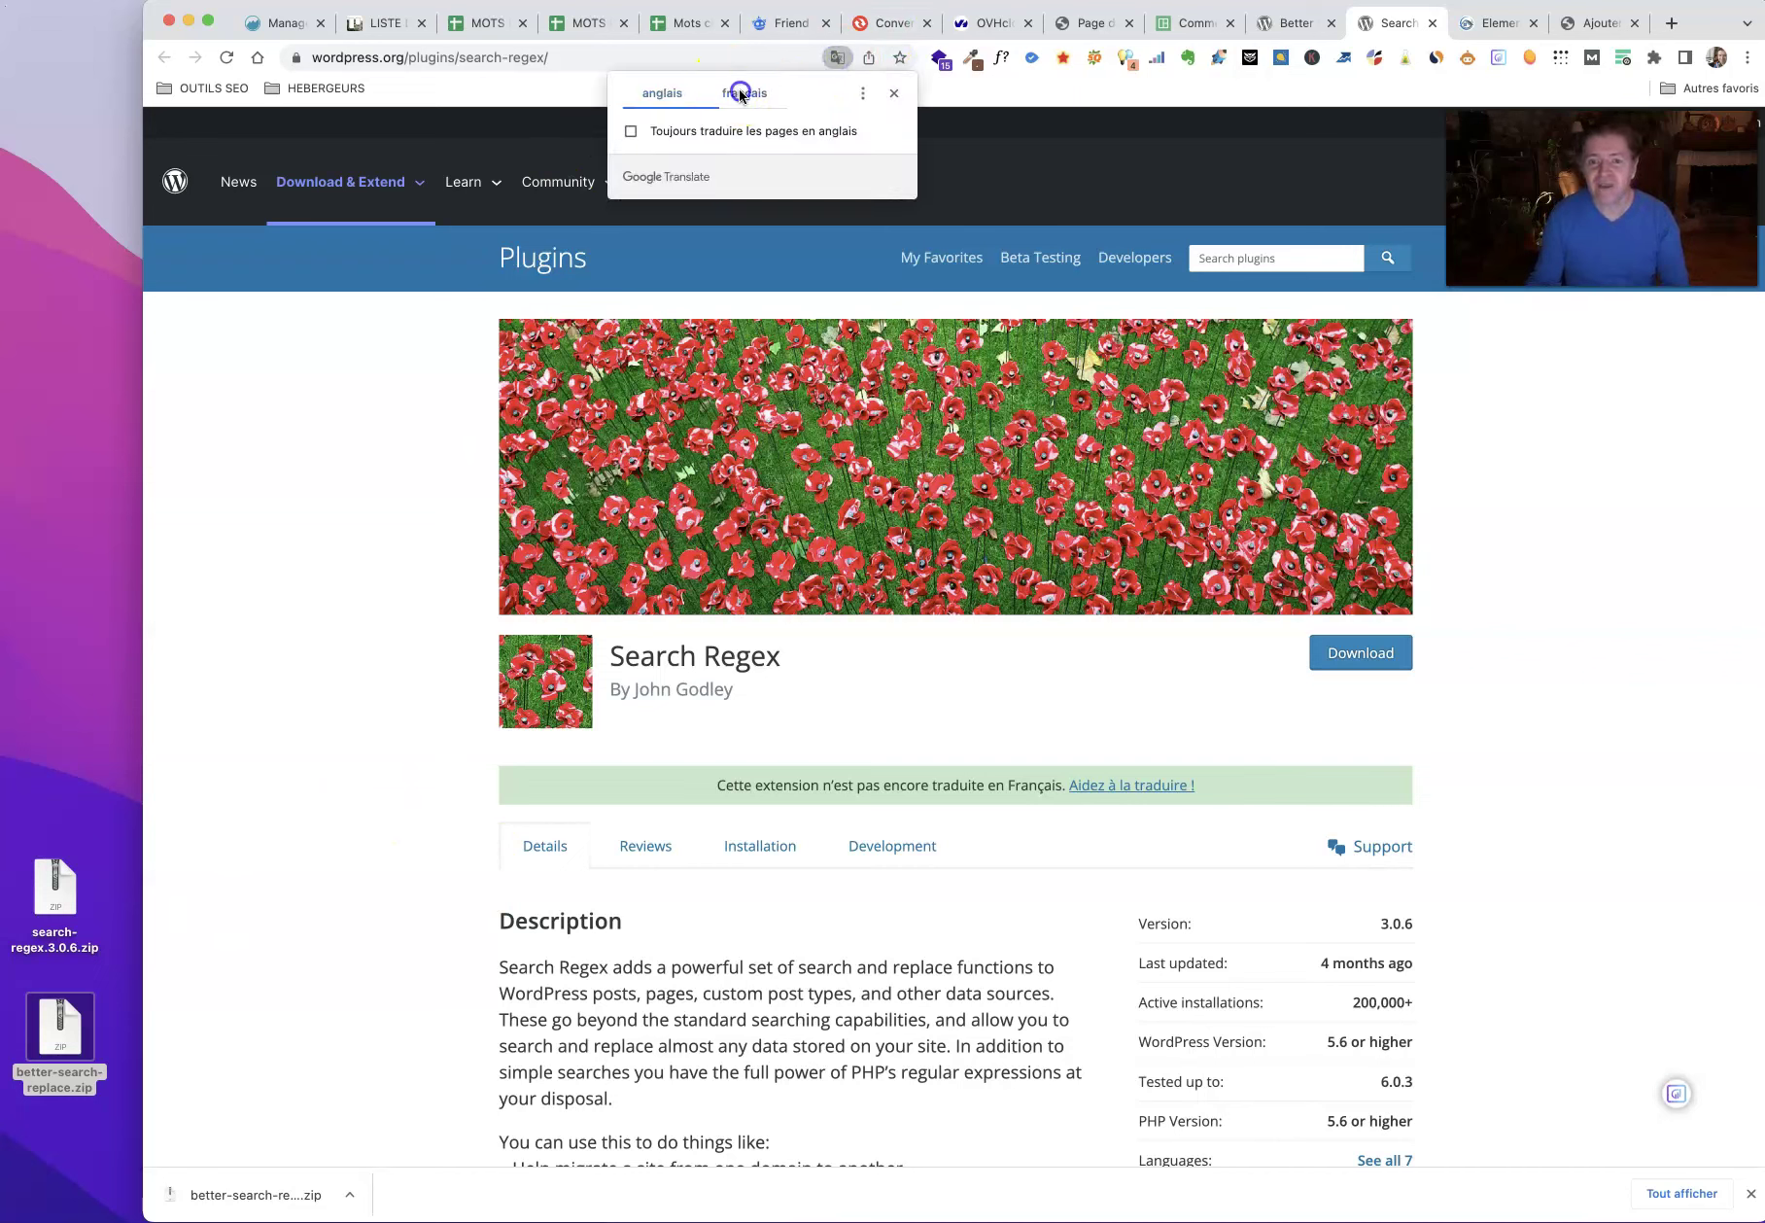
click(742, 93)
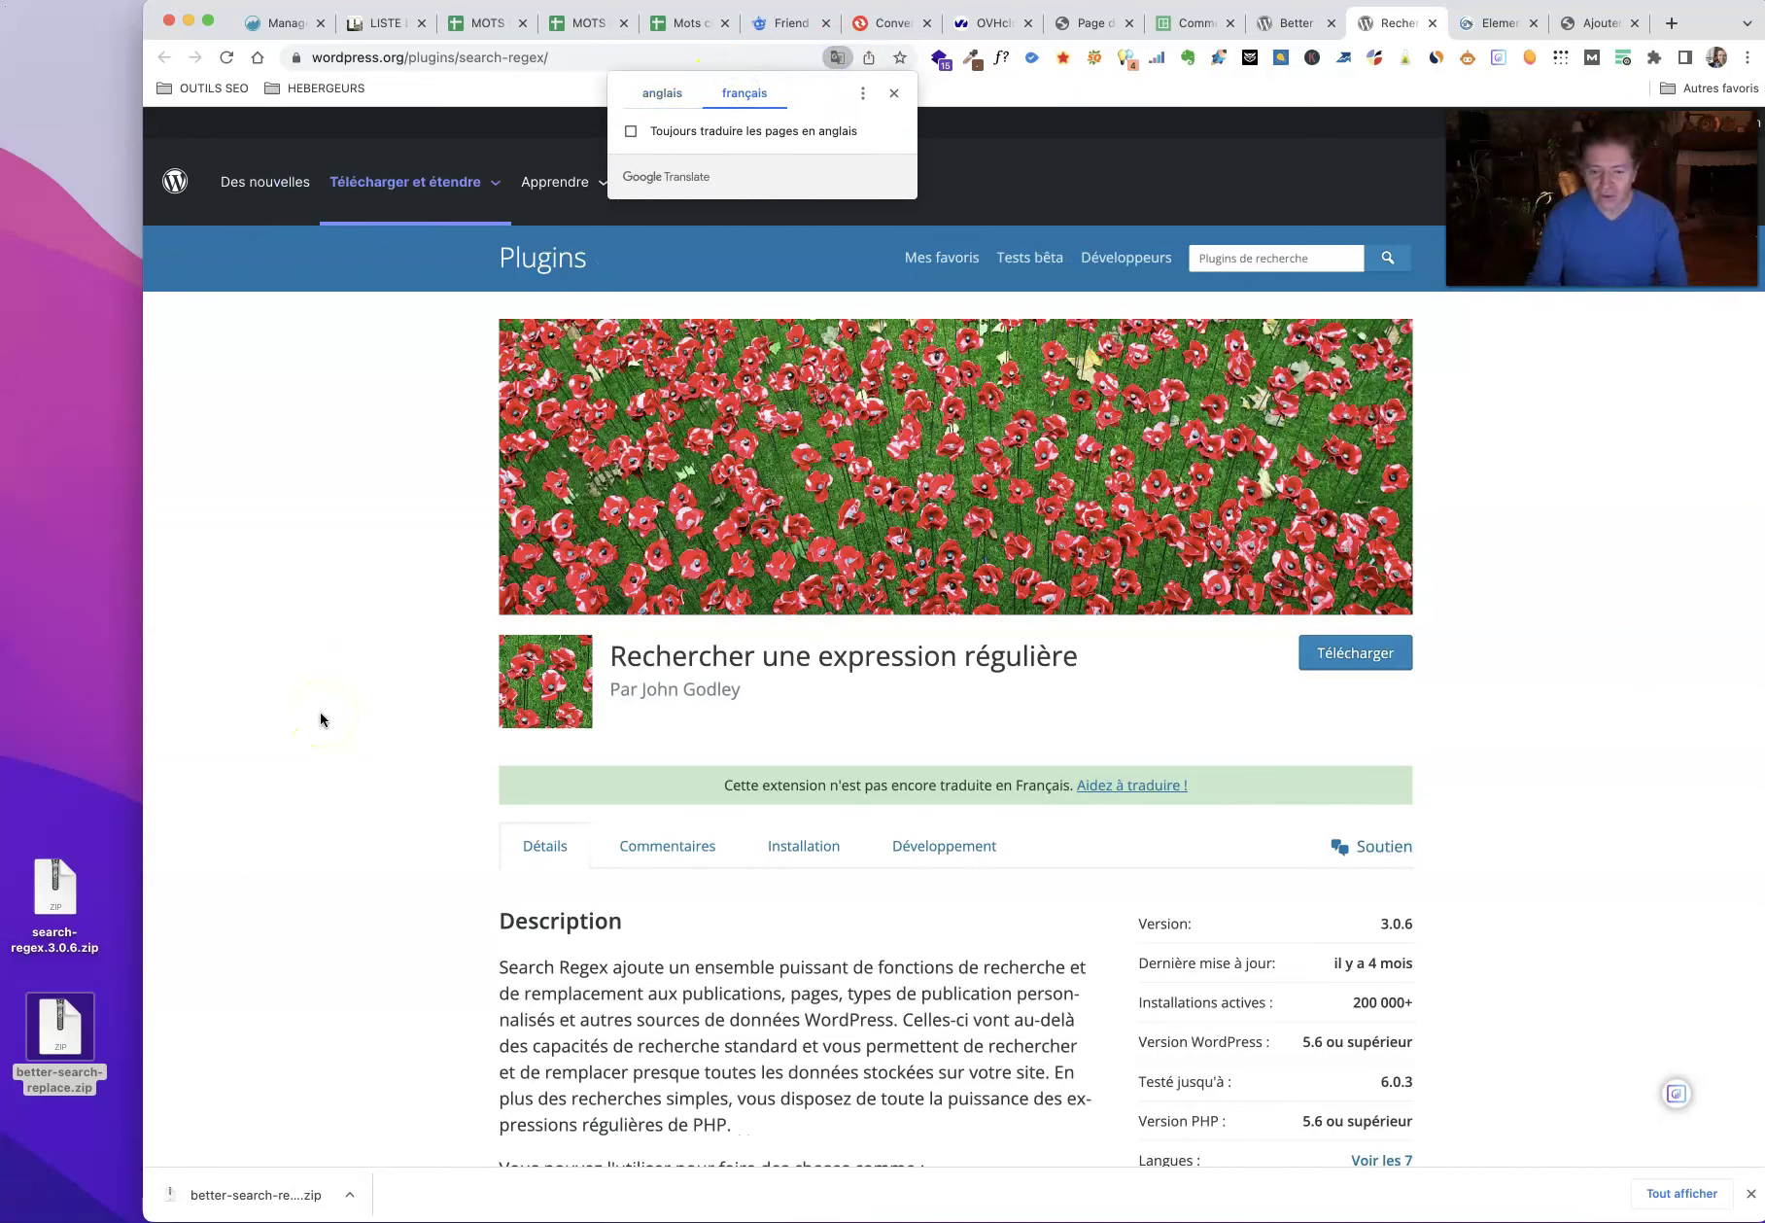
click(302, 706)
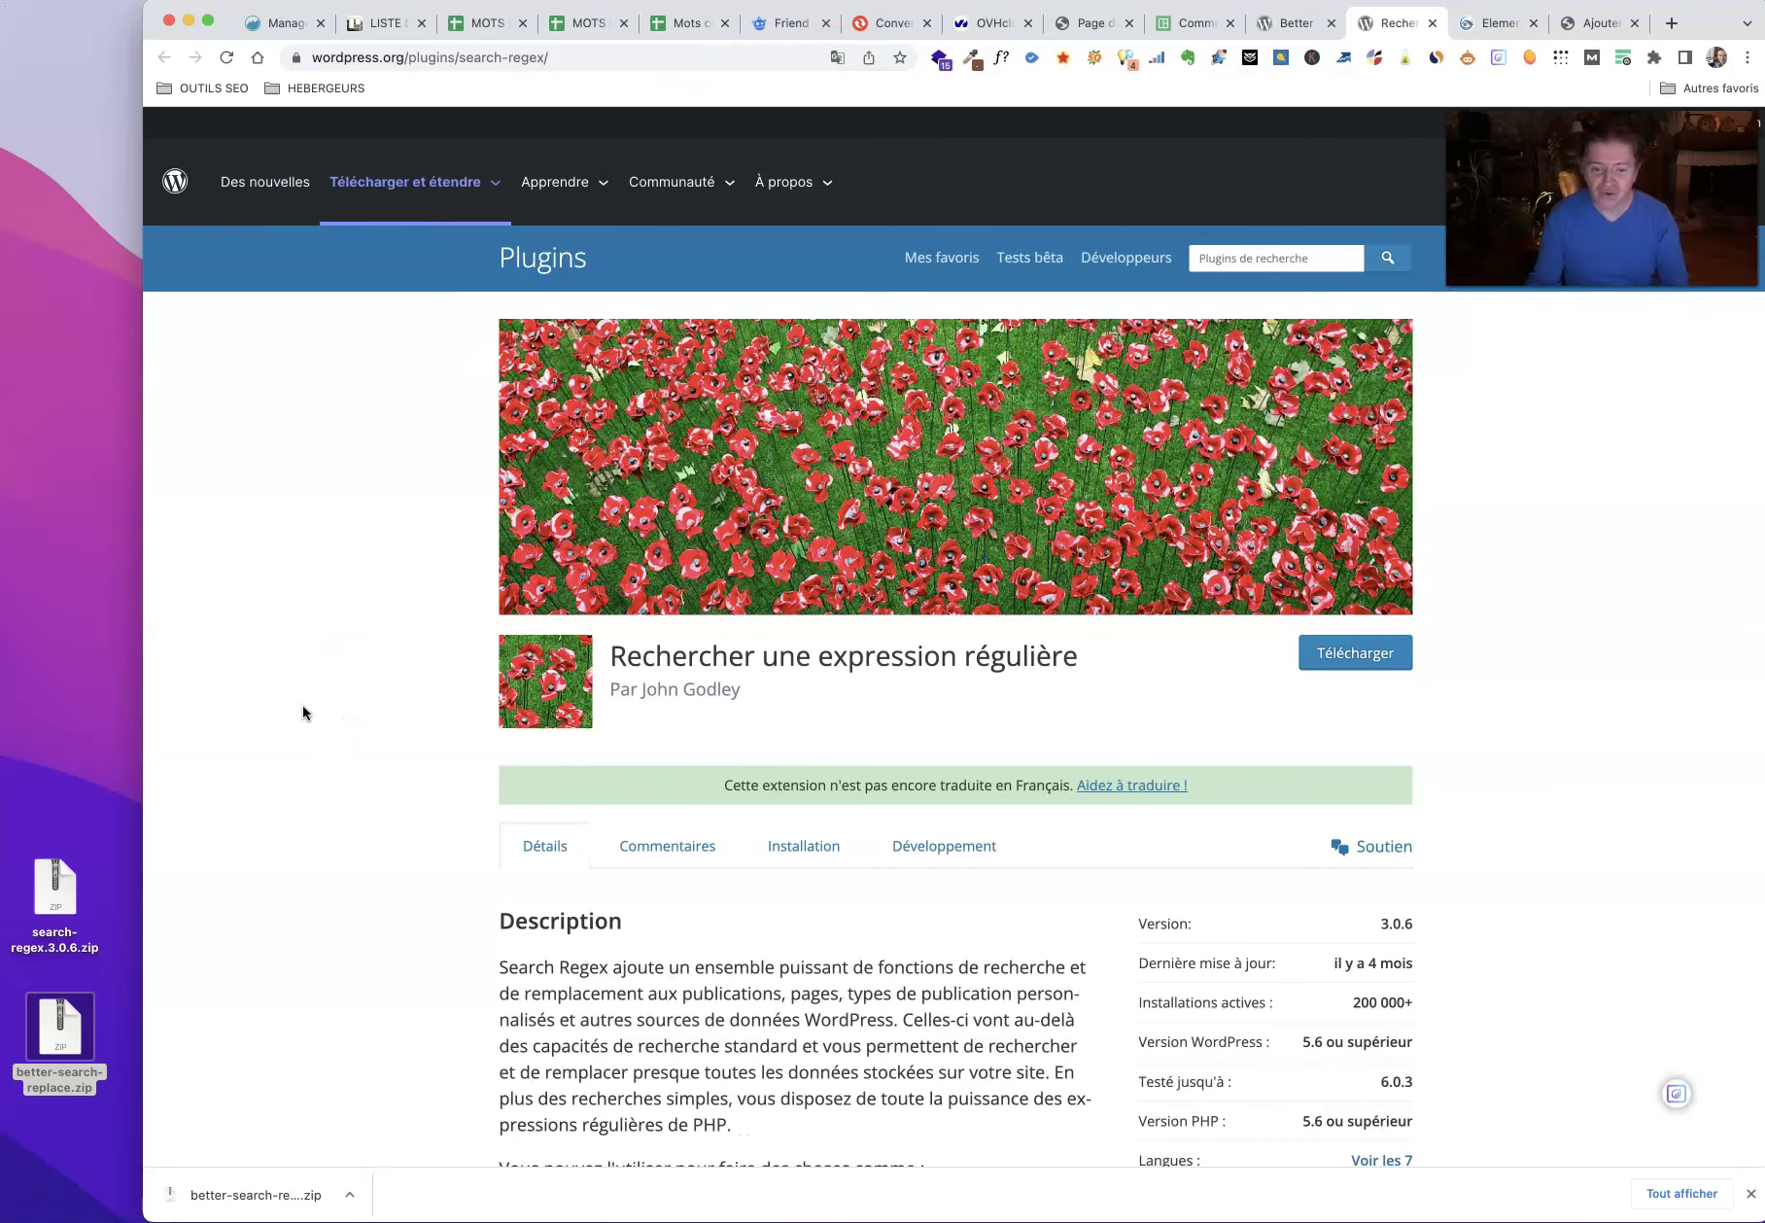
scroll(302, 706, down, 1)
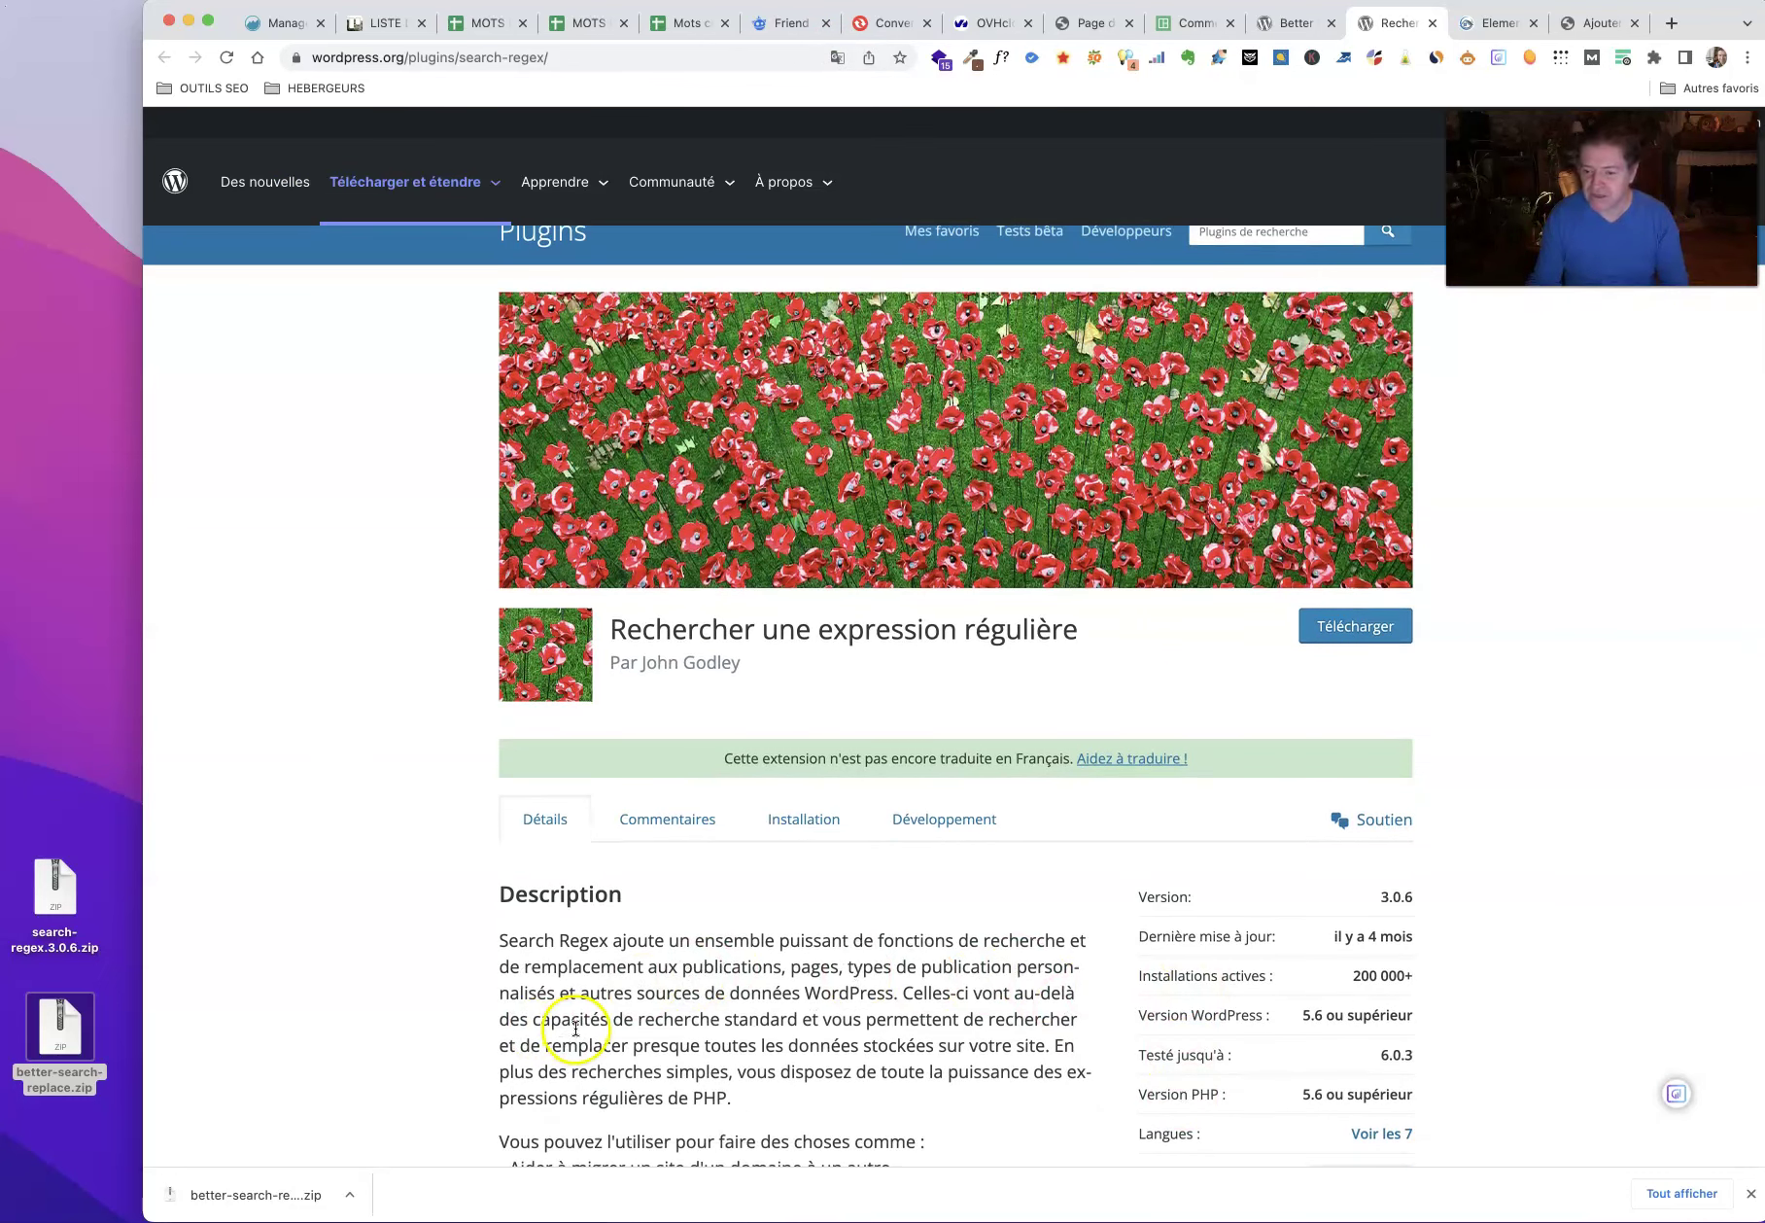
scroll(574, 1016, down, 4)
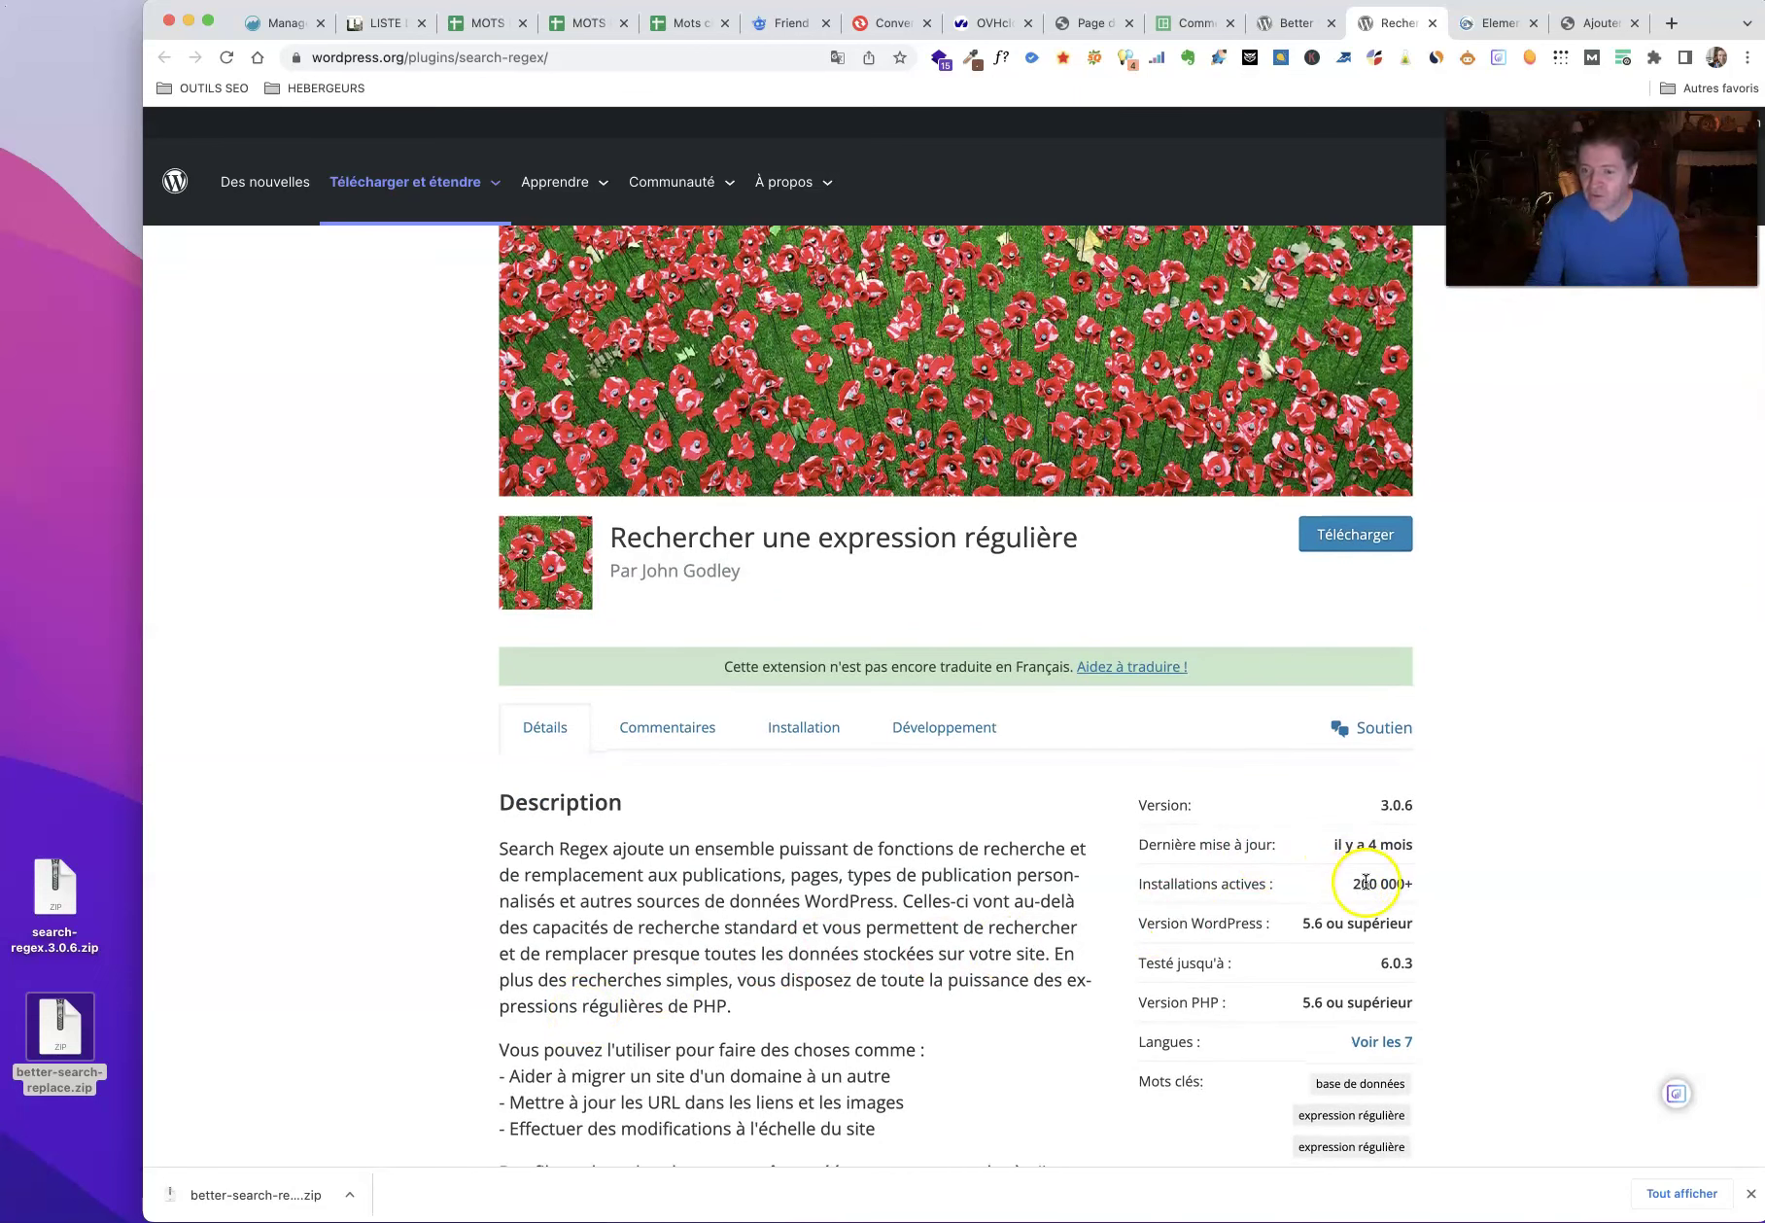
Step: Compare the Better Search Replace and Search Regex pages, then return to Ajouter des extensions
click(1291, 27)
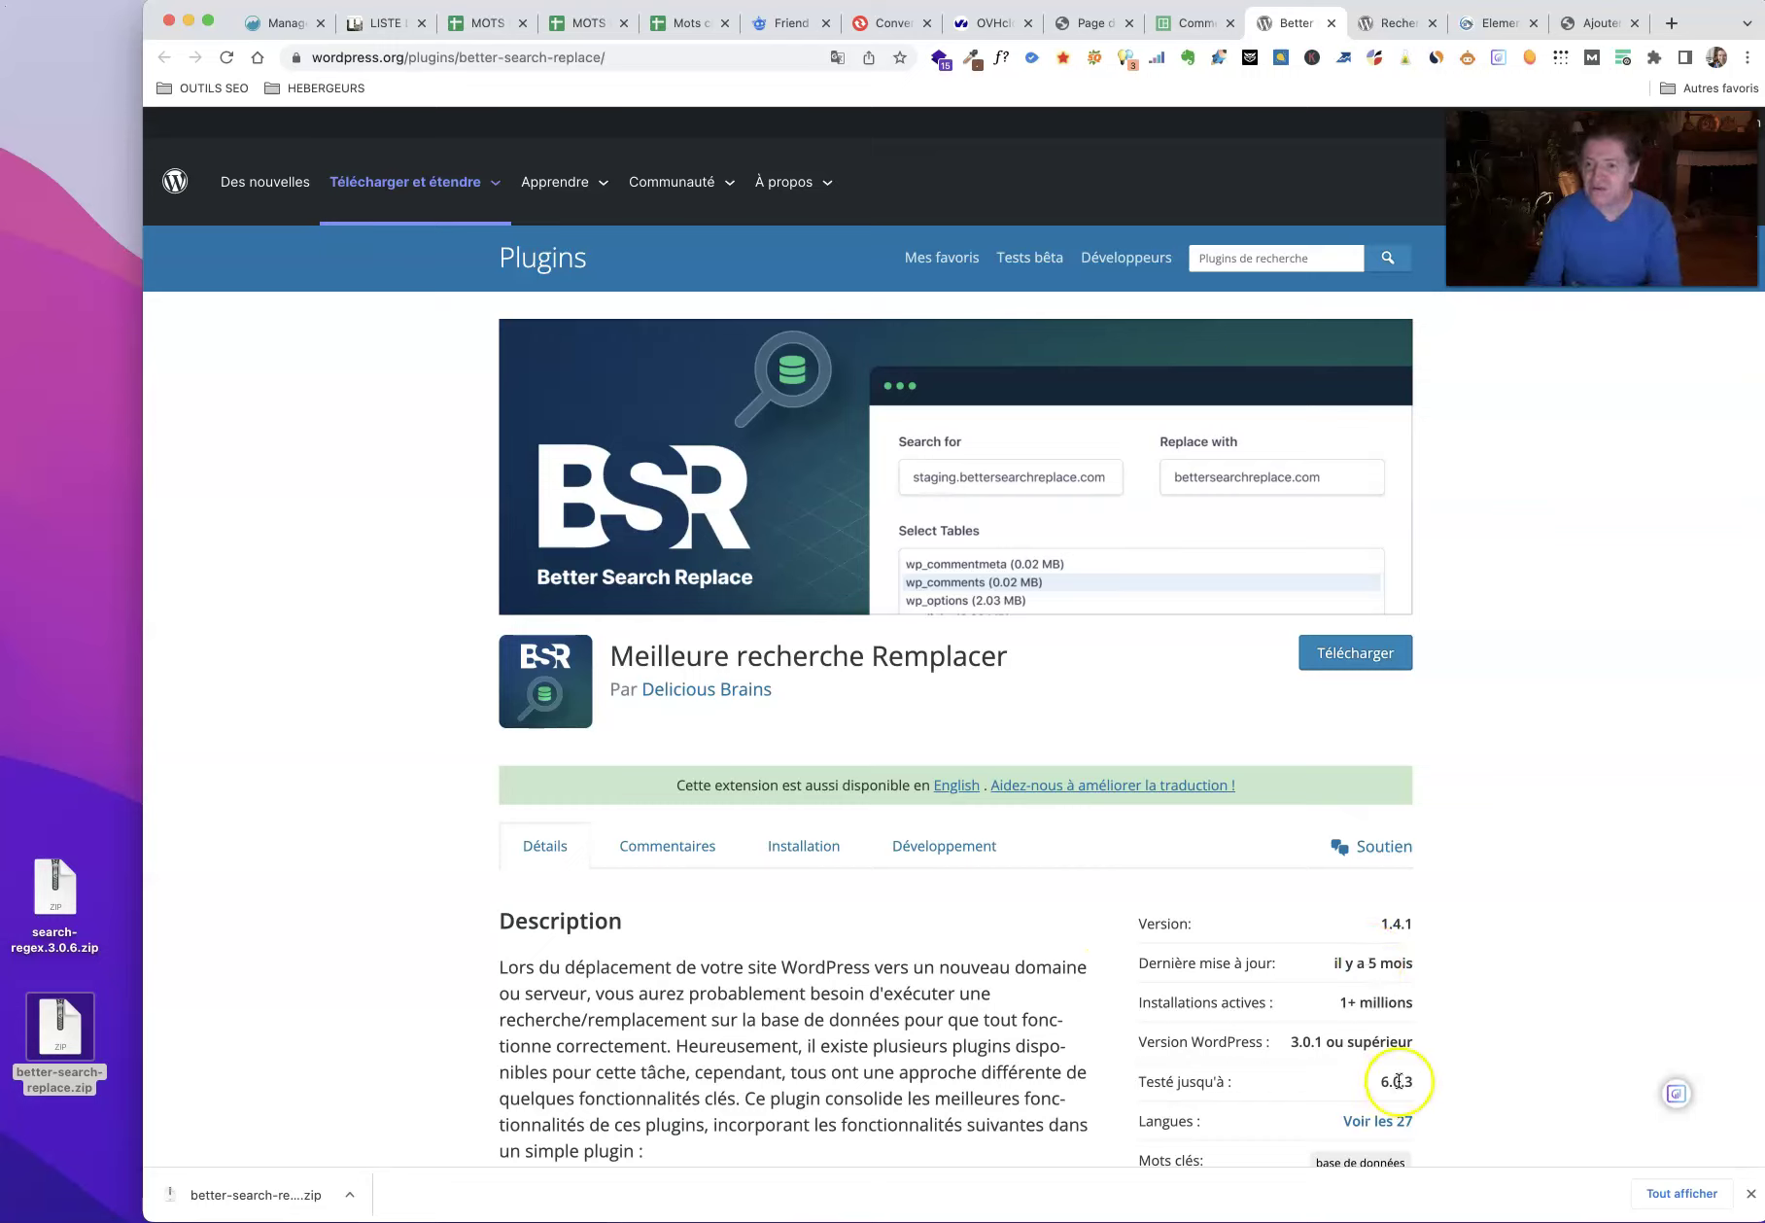
click(1394, 25)
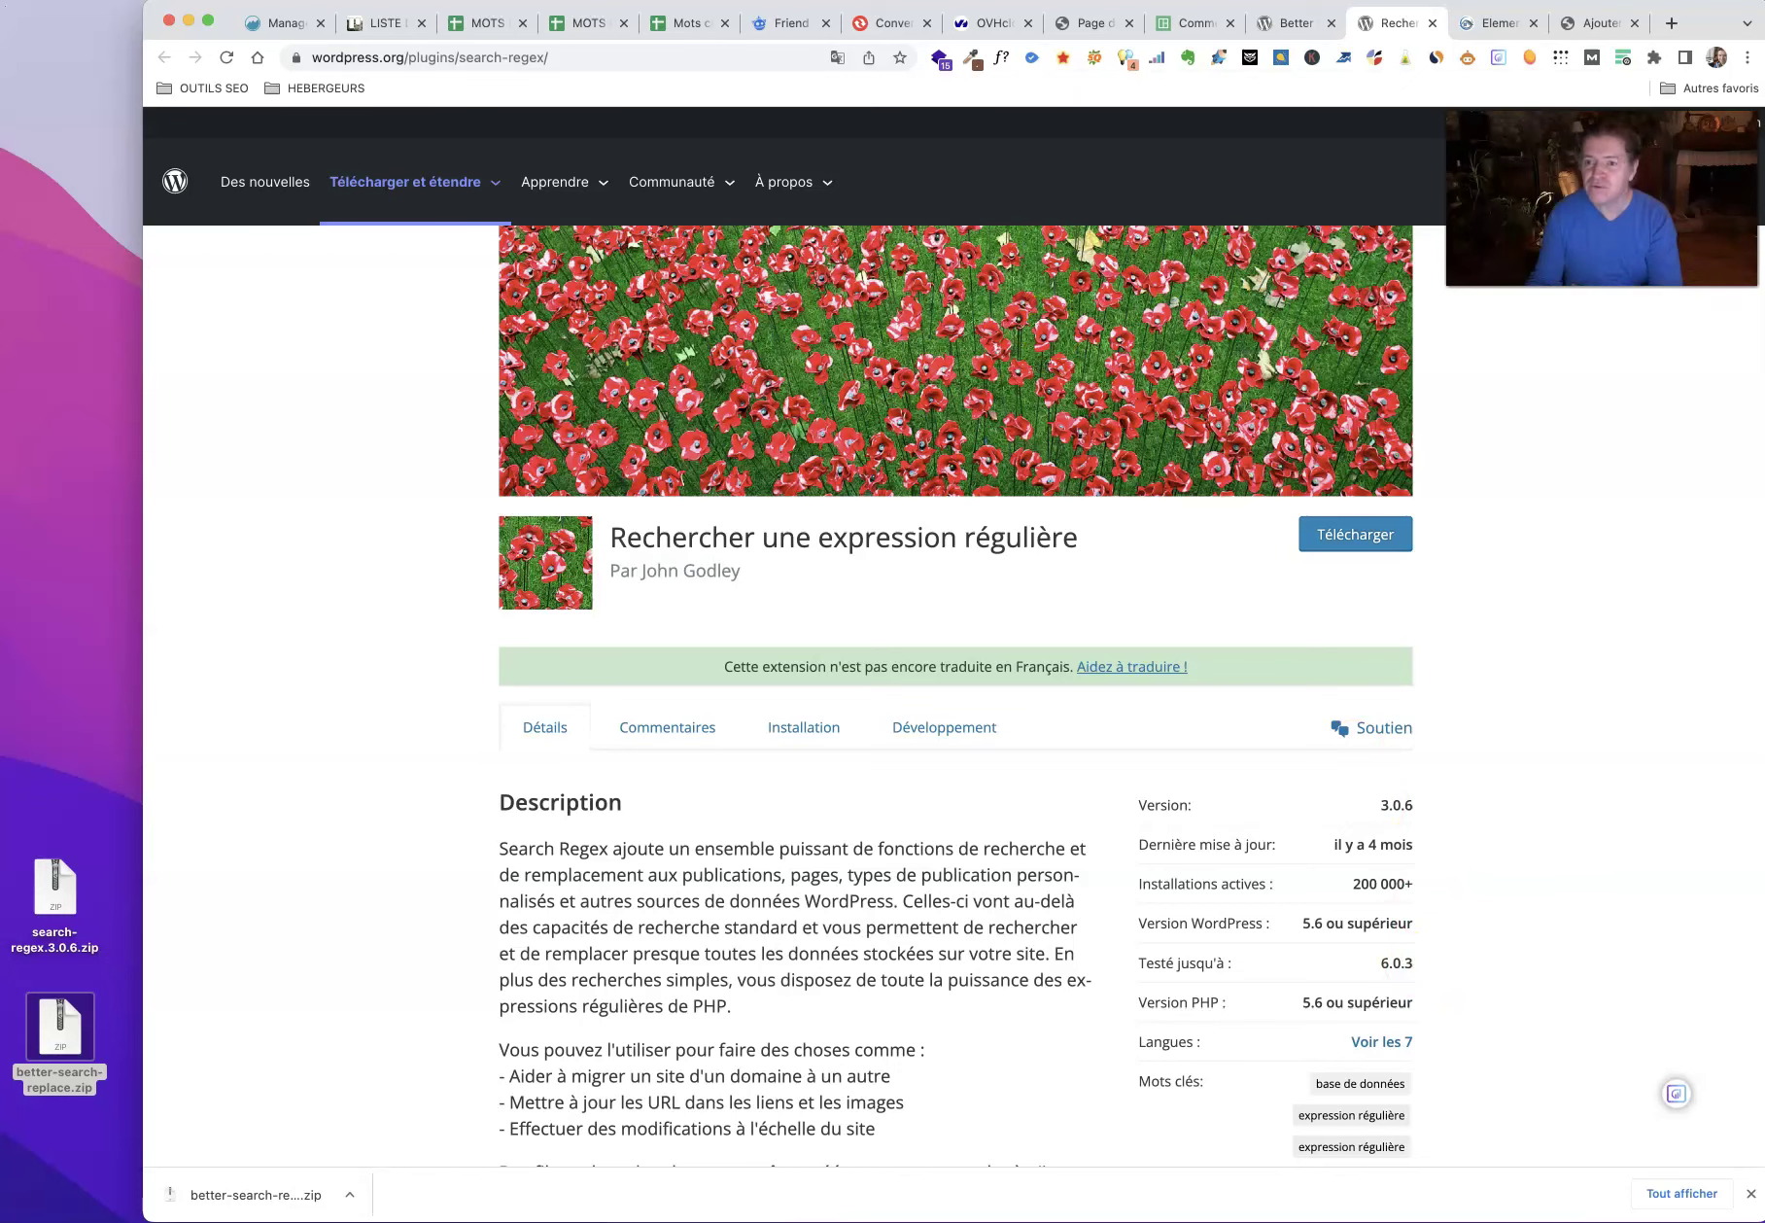
click(1293, 23)
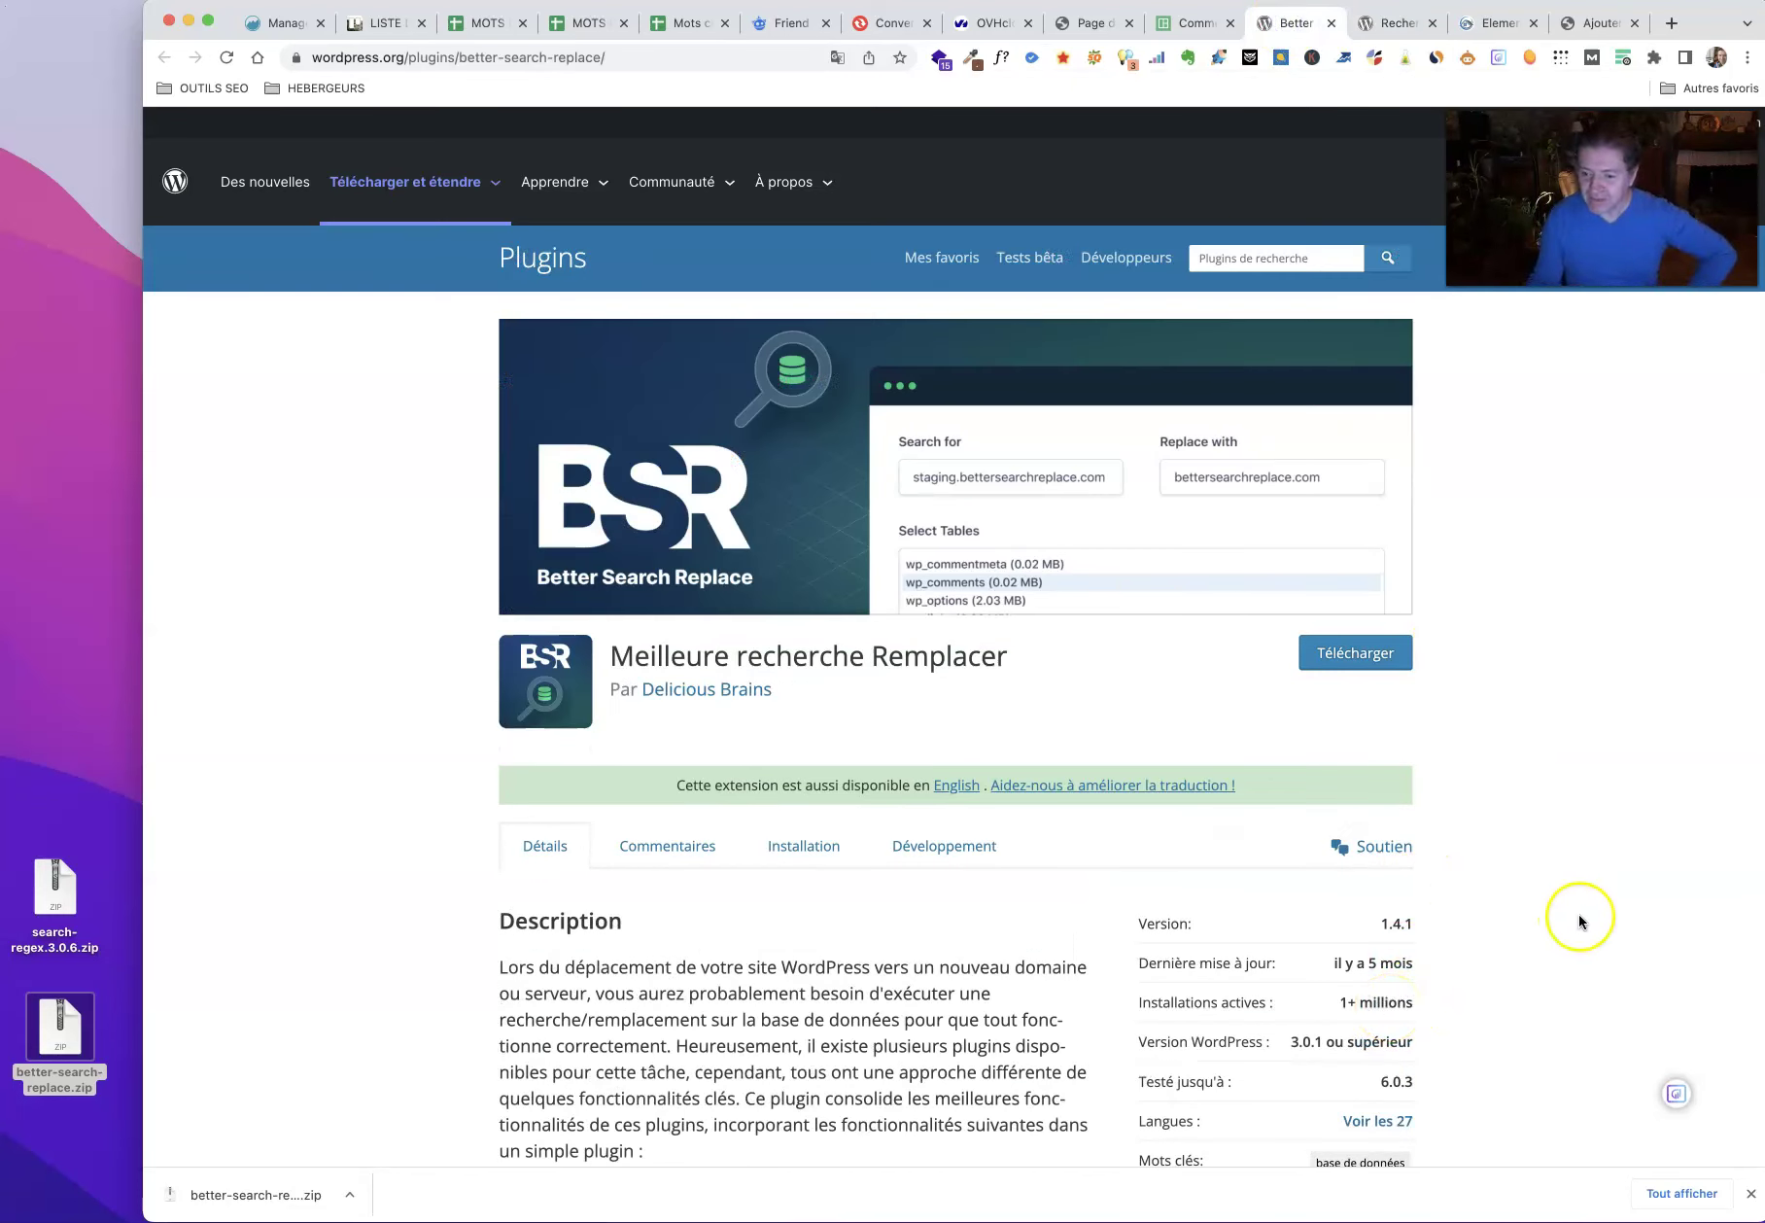
scroll(1578, 918, down, 5)
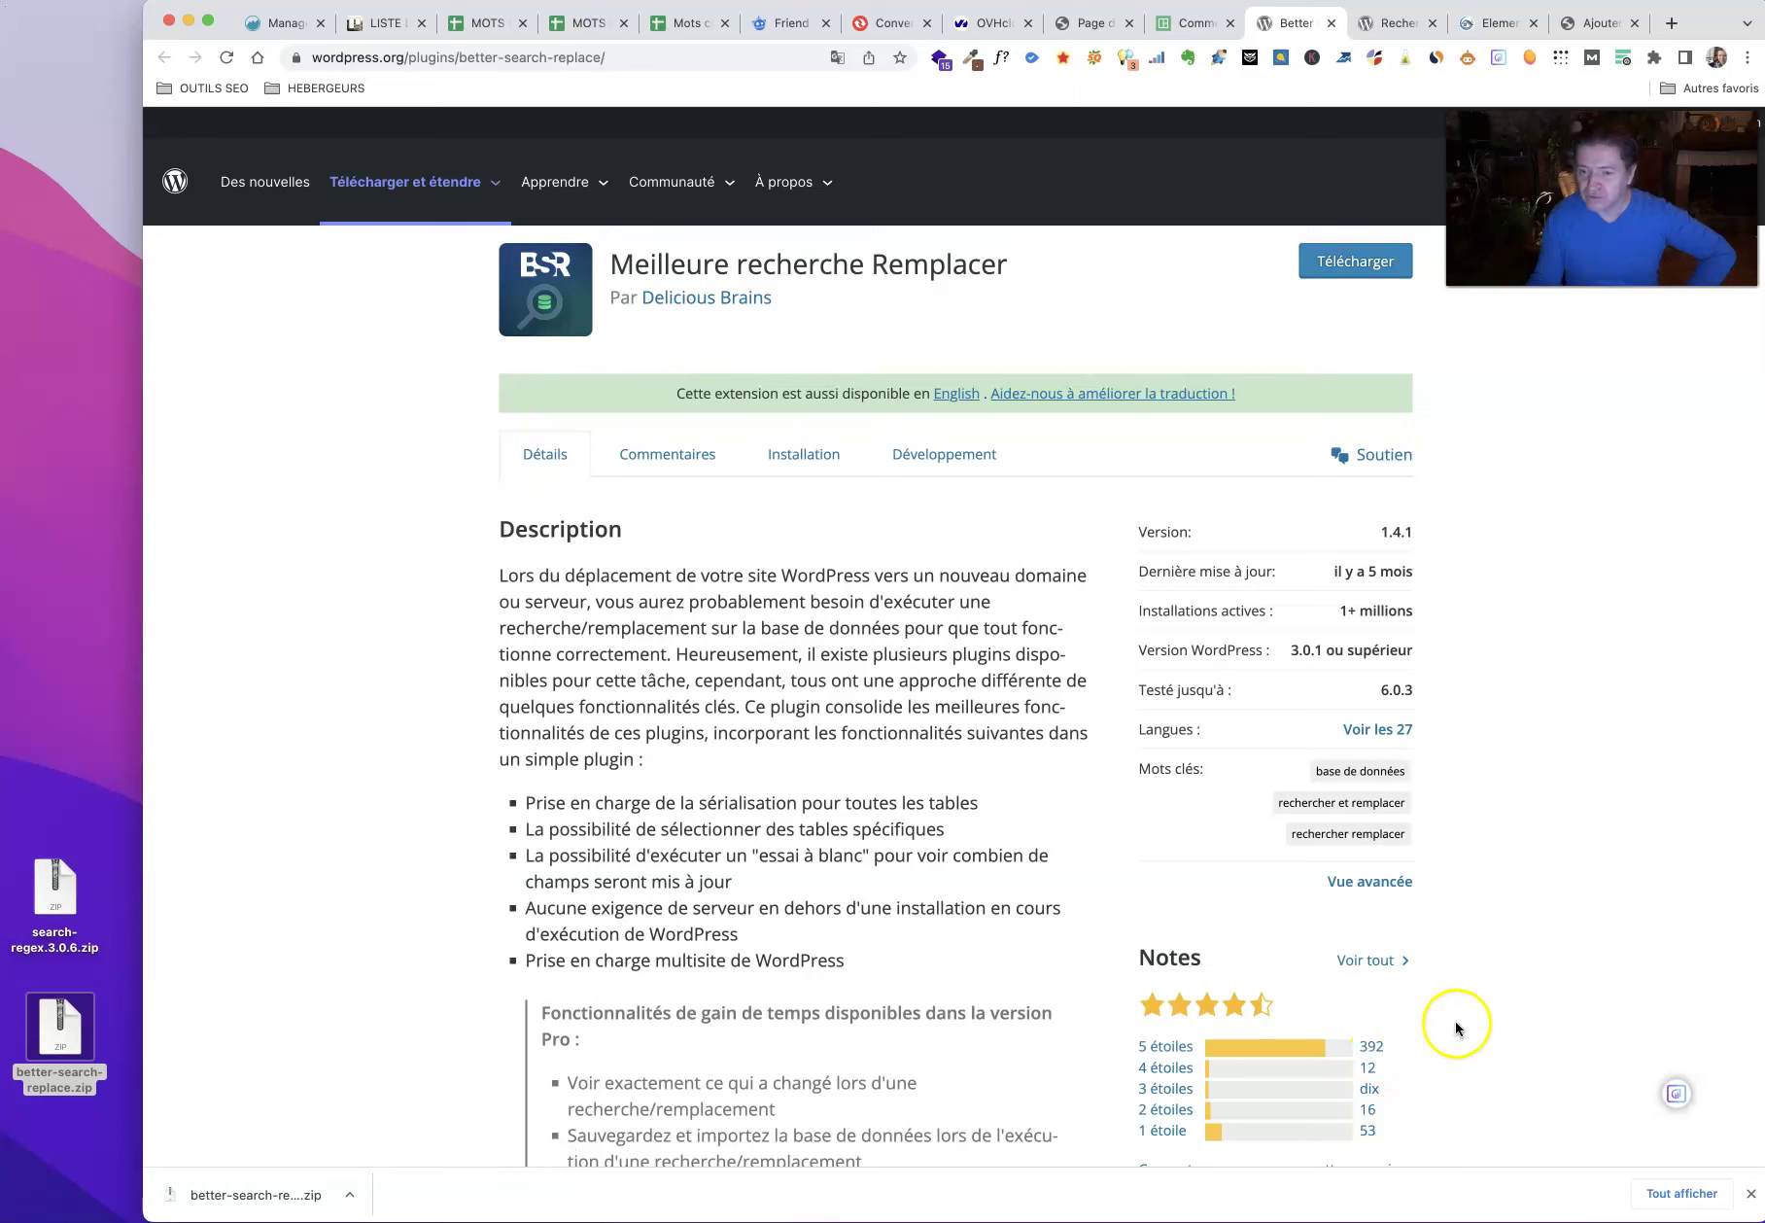
click(1390, 24)
scroll(1574, 731, down, 4)
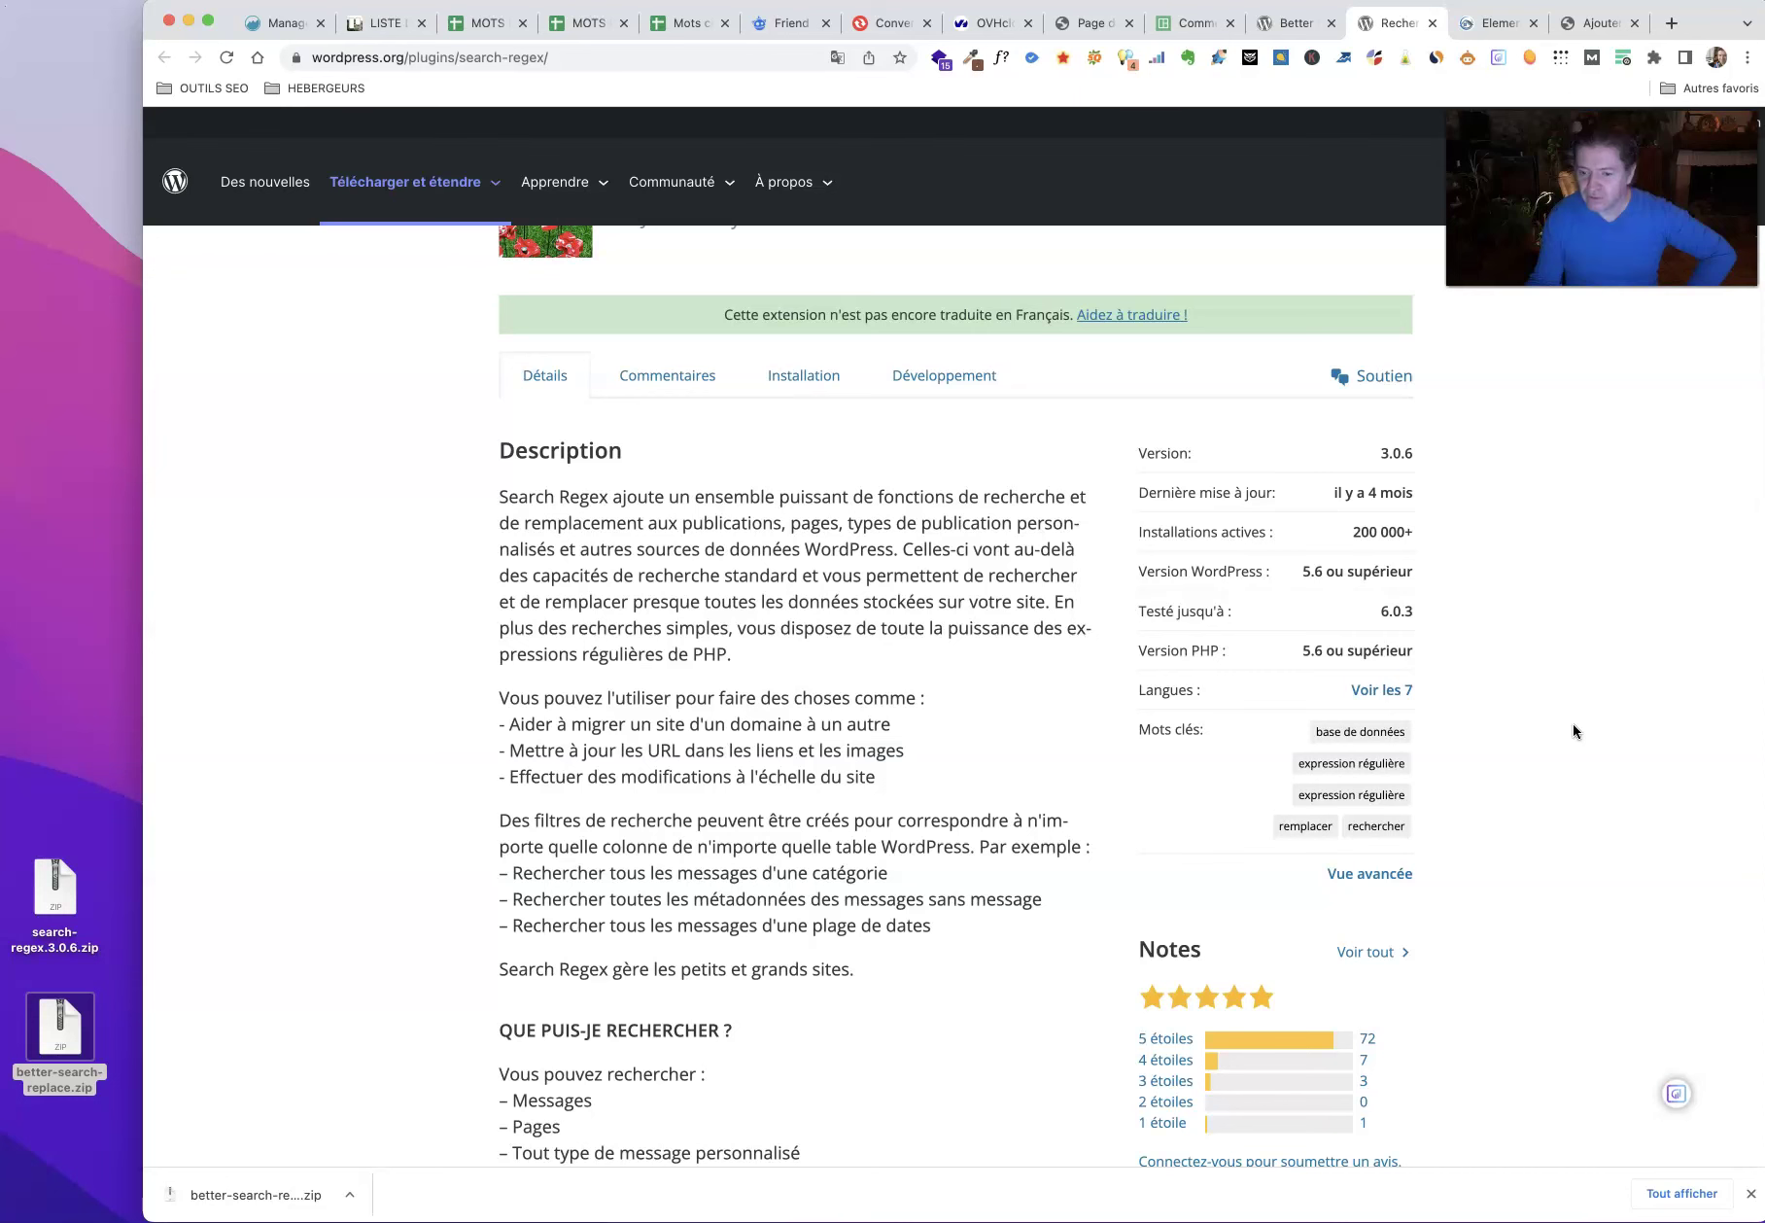
scroll(1573, 725, up, 5)
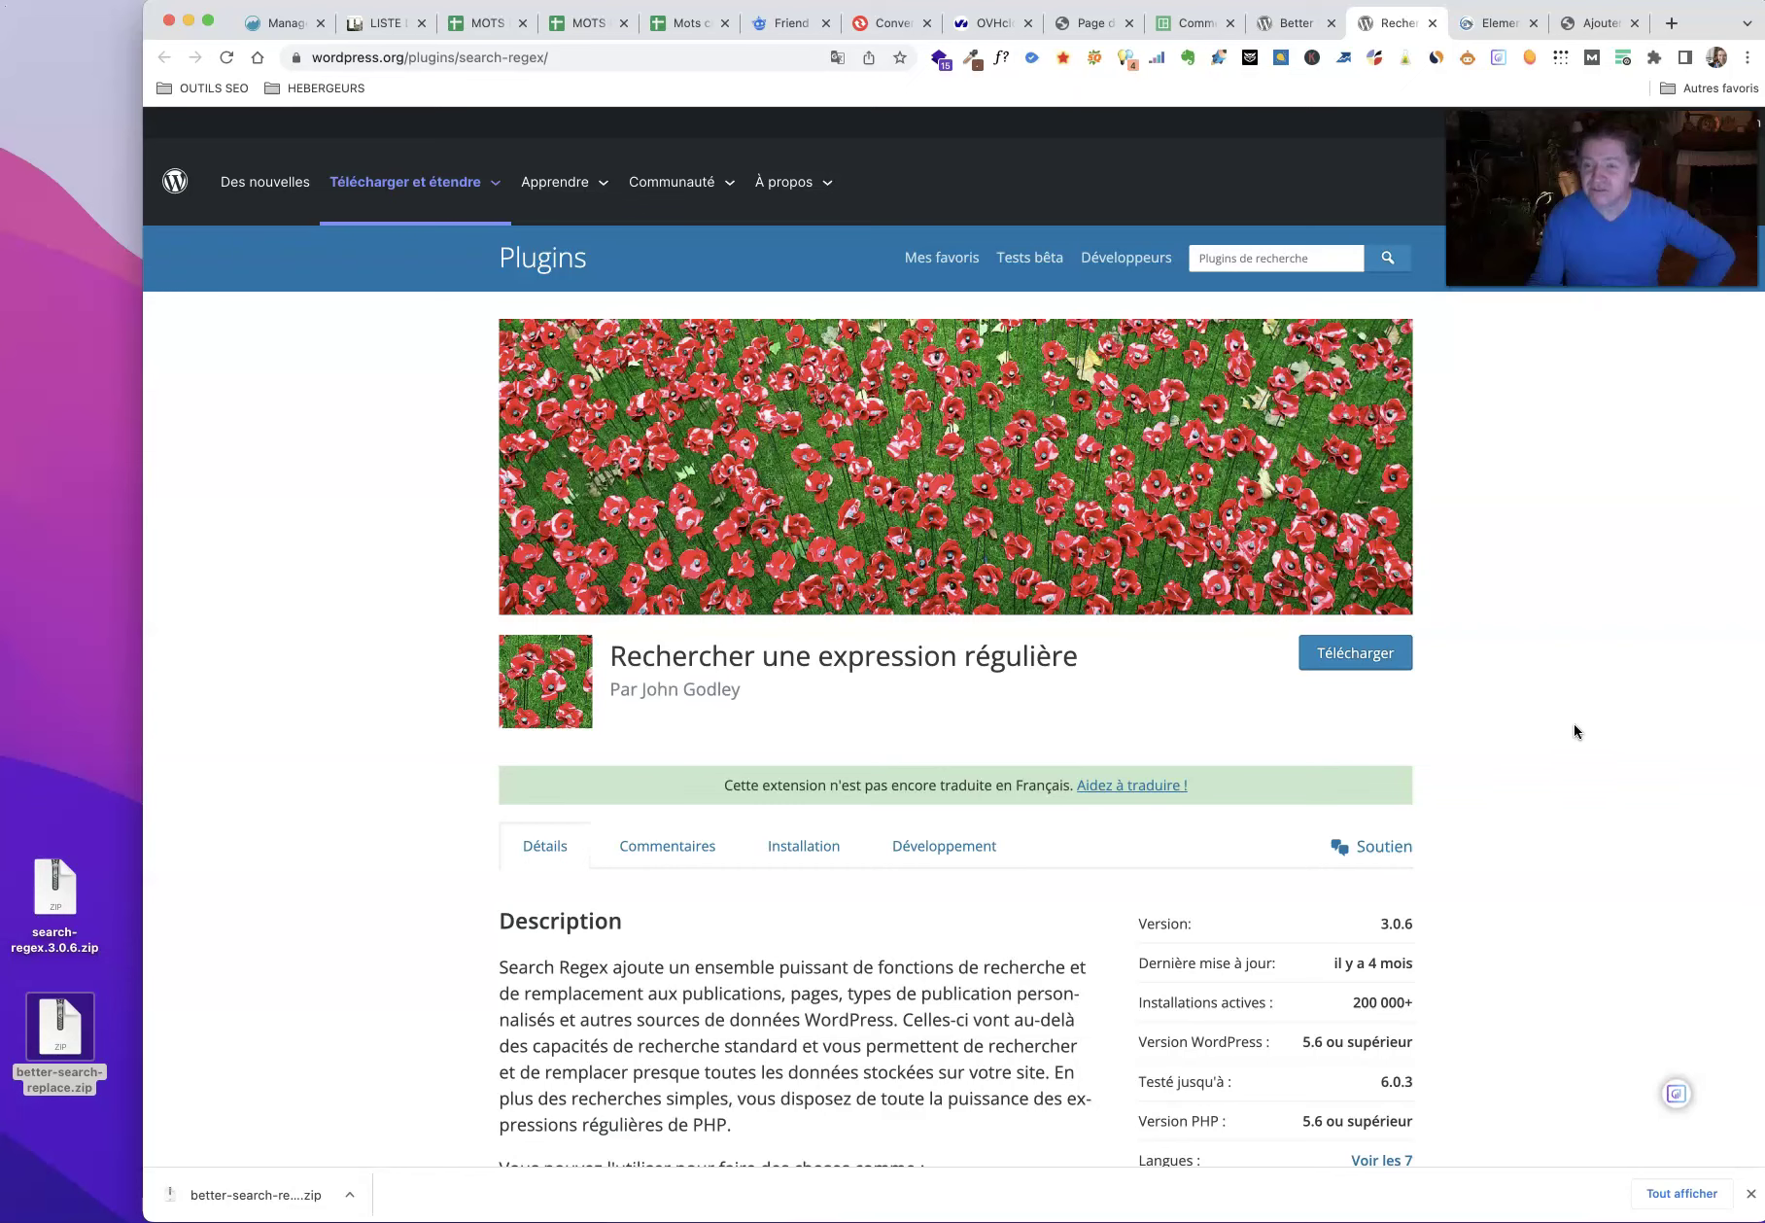
click(1492, 28)
Step: Upload better-search-replace.zip from Bureau via Téléverser une extension and install it
click(1592, 20)
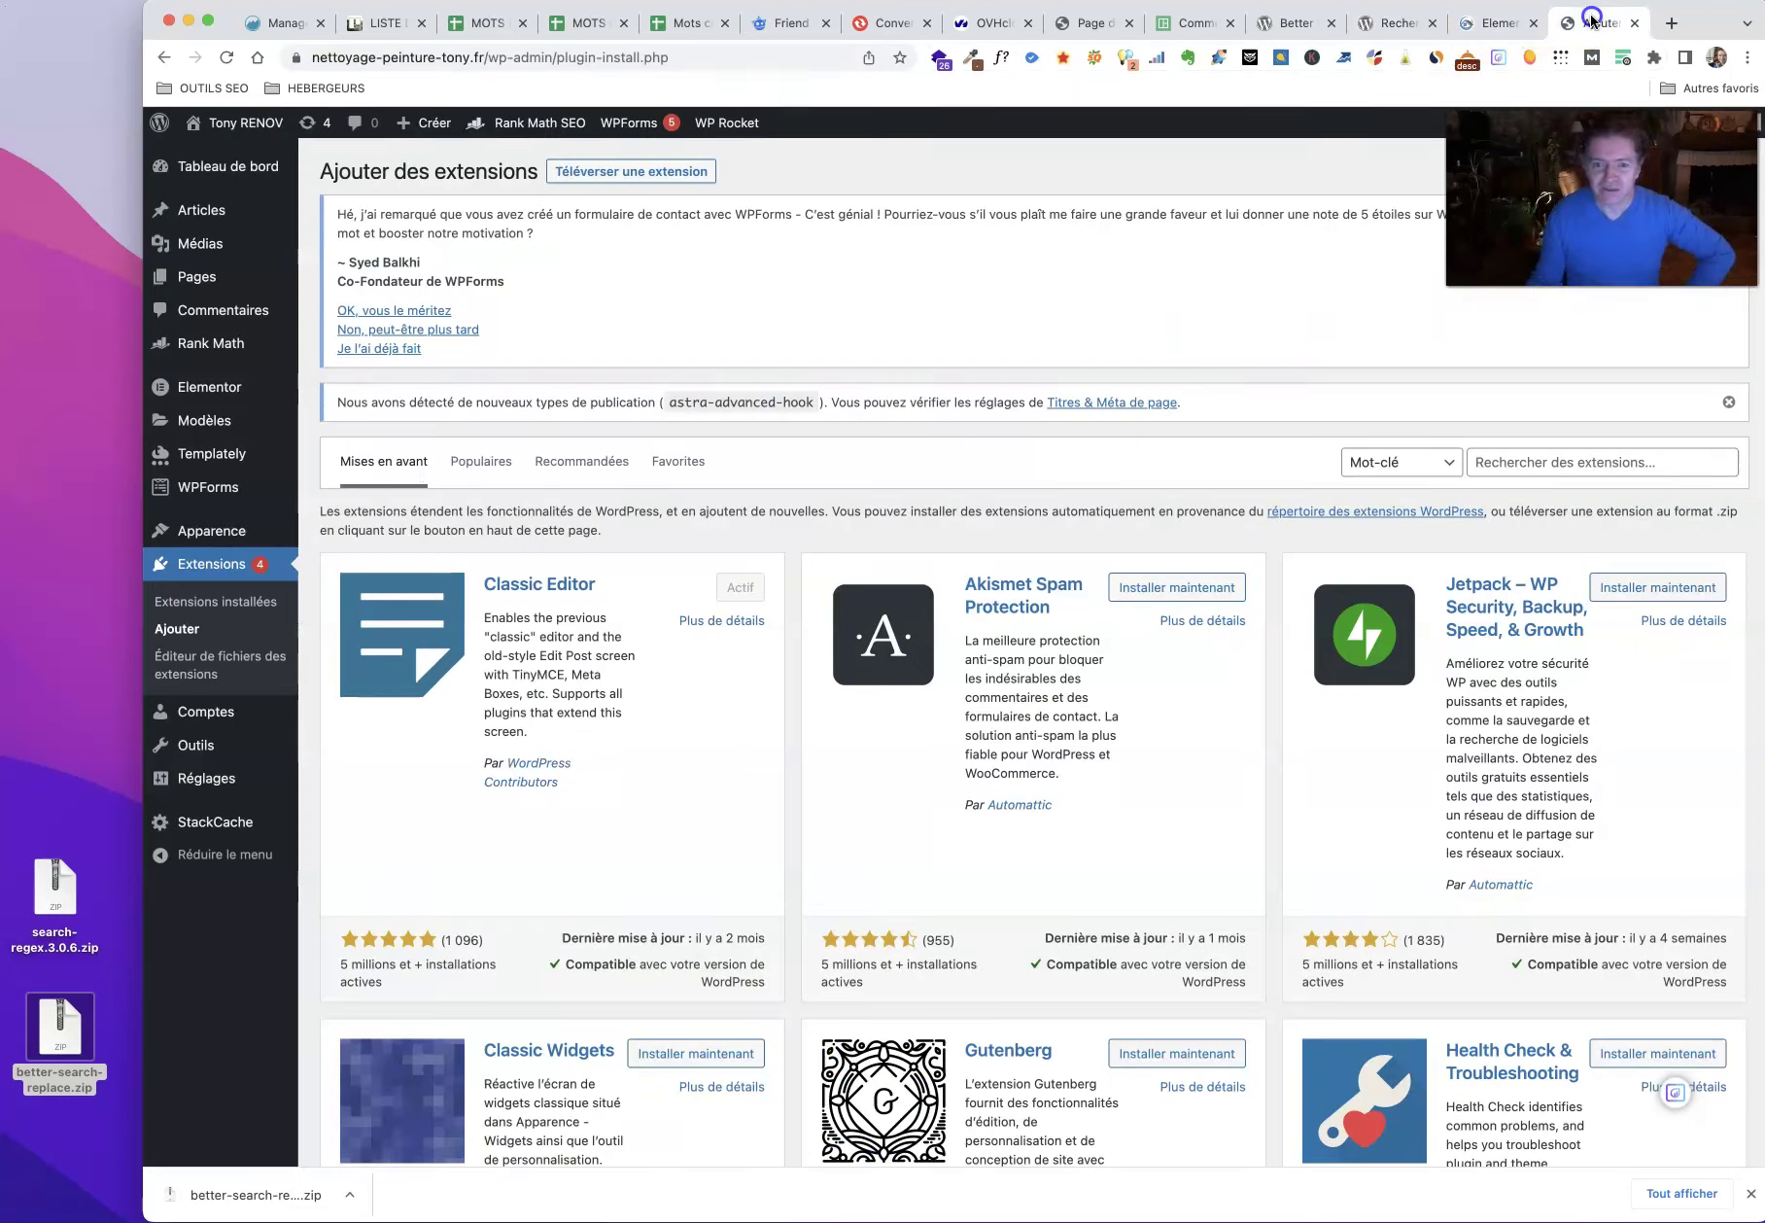
click(588, 172)
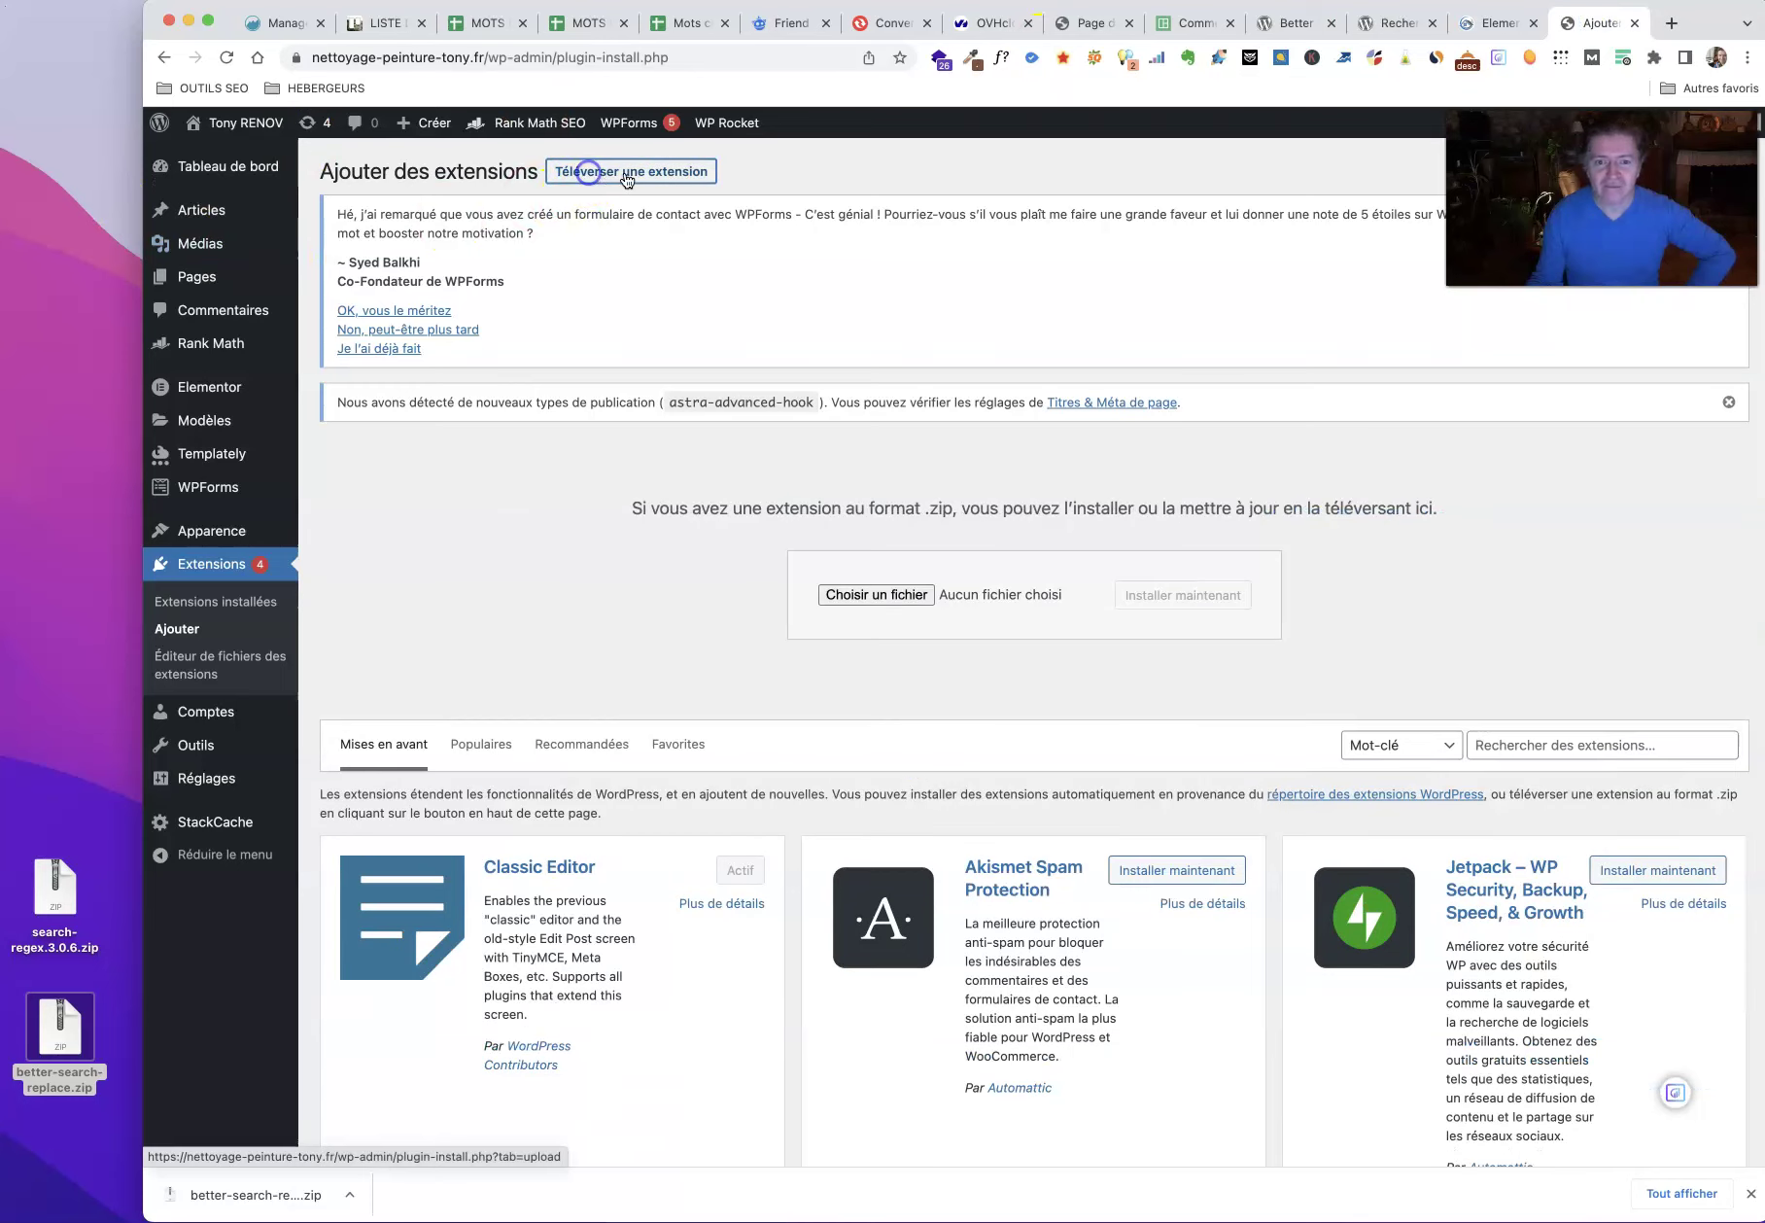
drag(59, 1026, 879, 595)
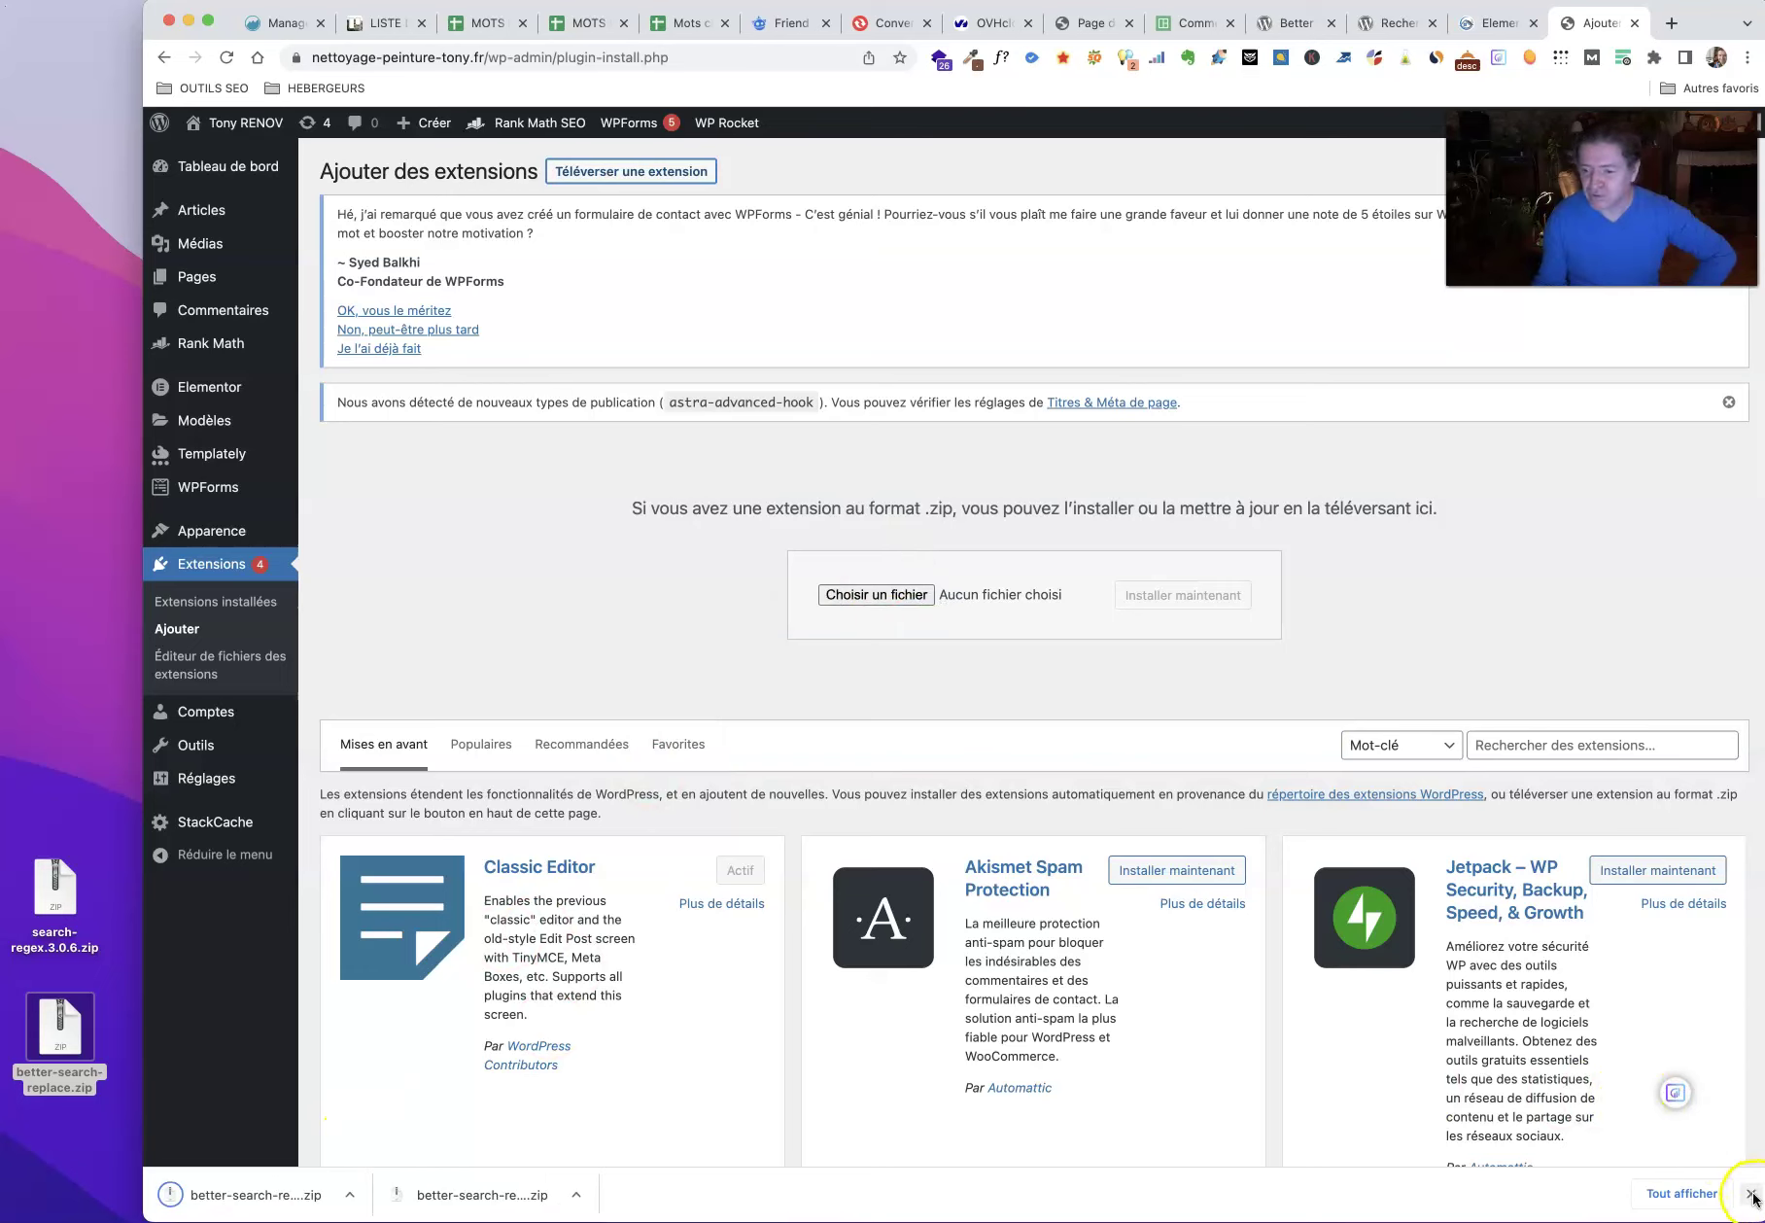
click(1751, 1194)
click(905, 596)
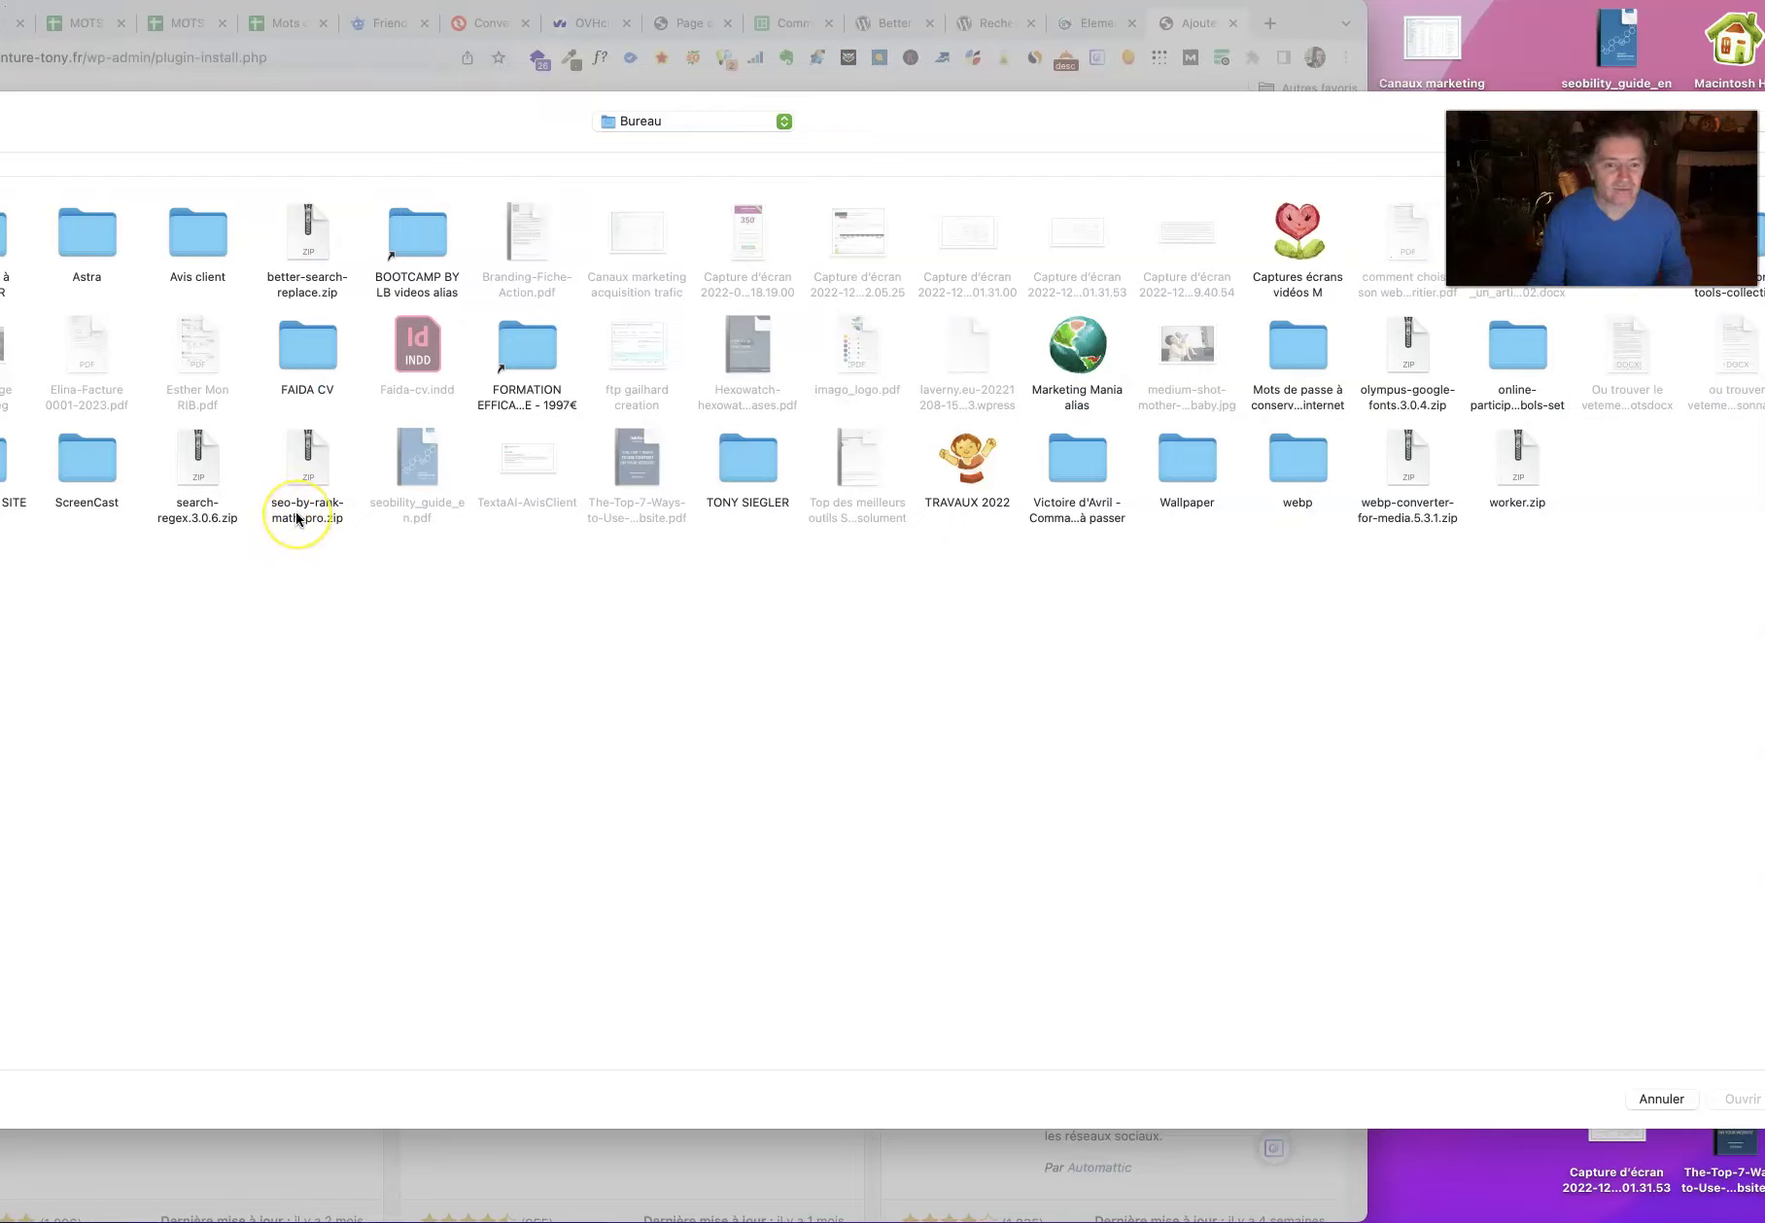
click(317, 241)
double_click(317, 241)
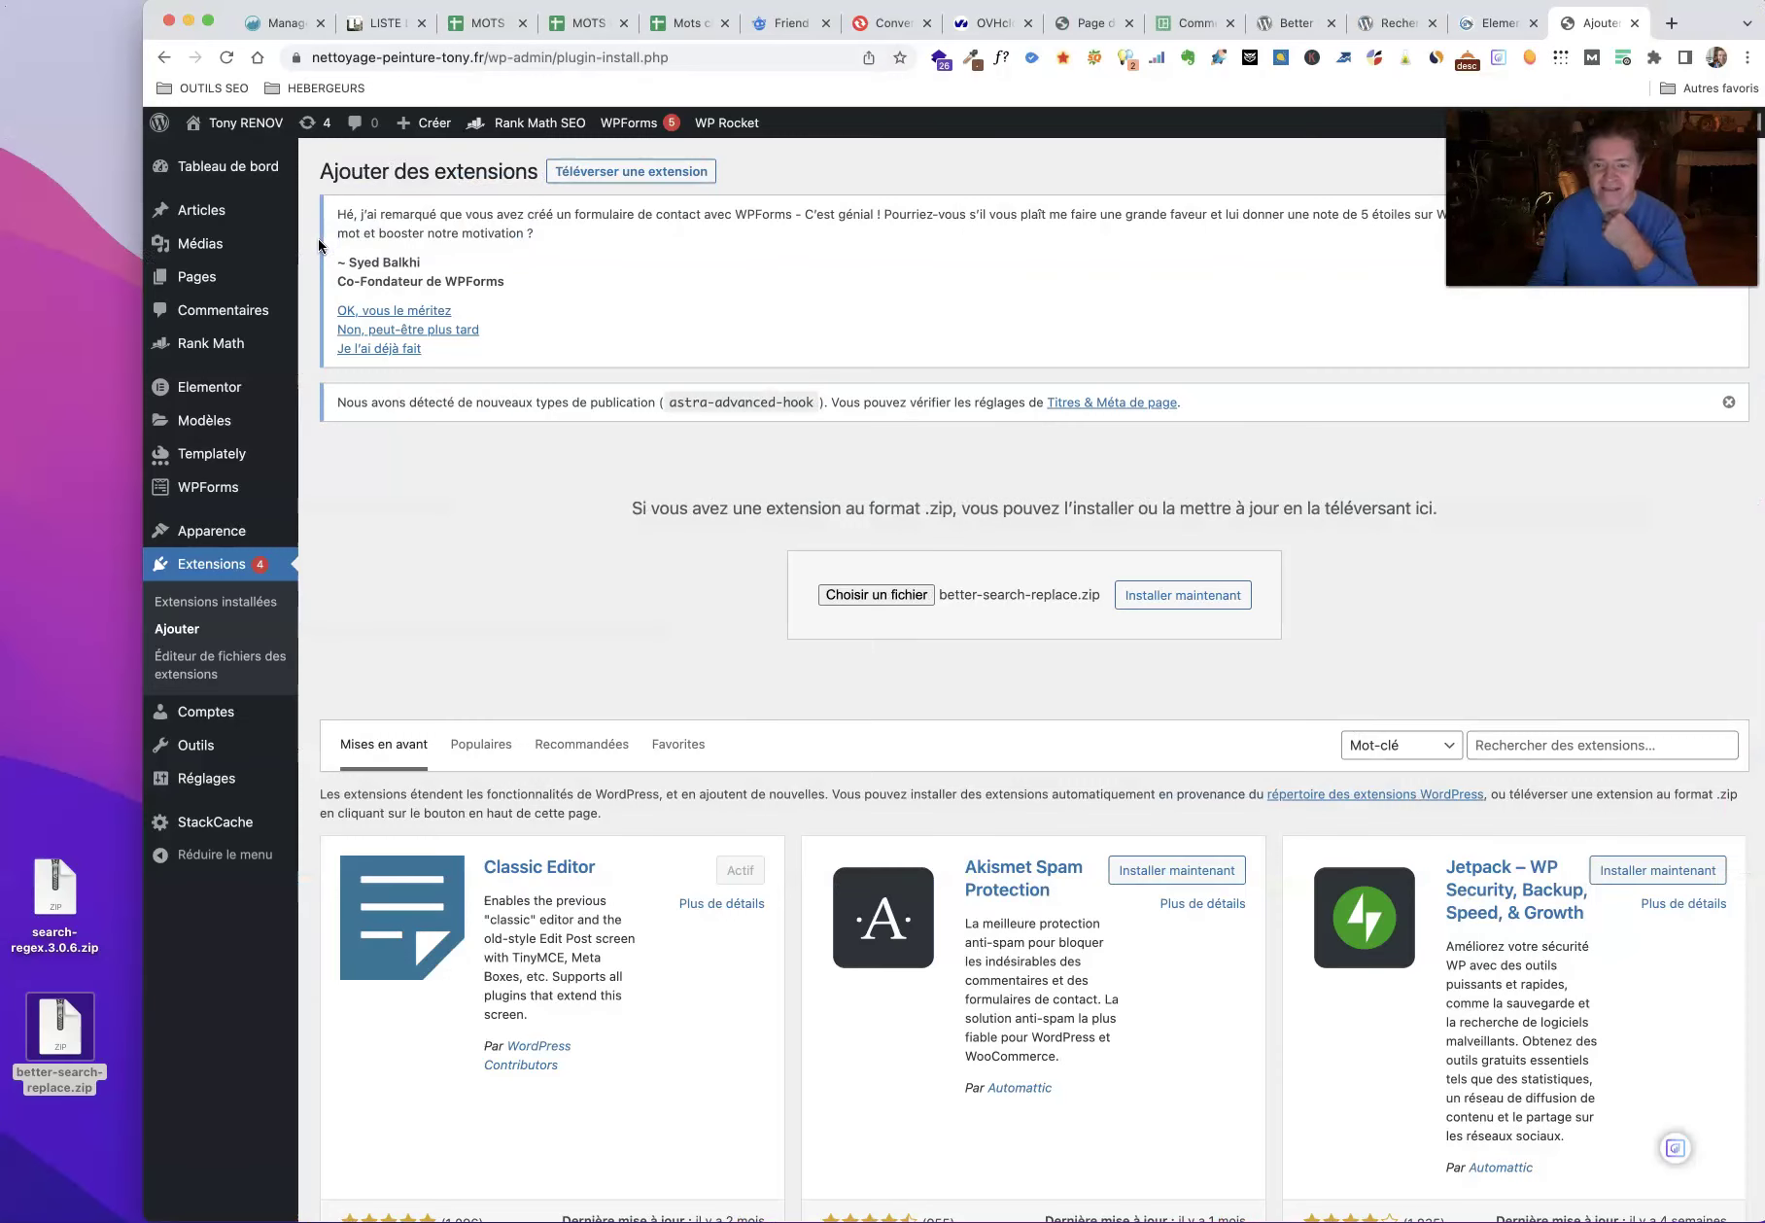
click(1180, 595)
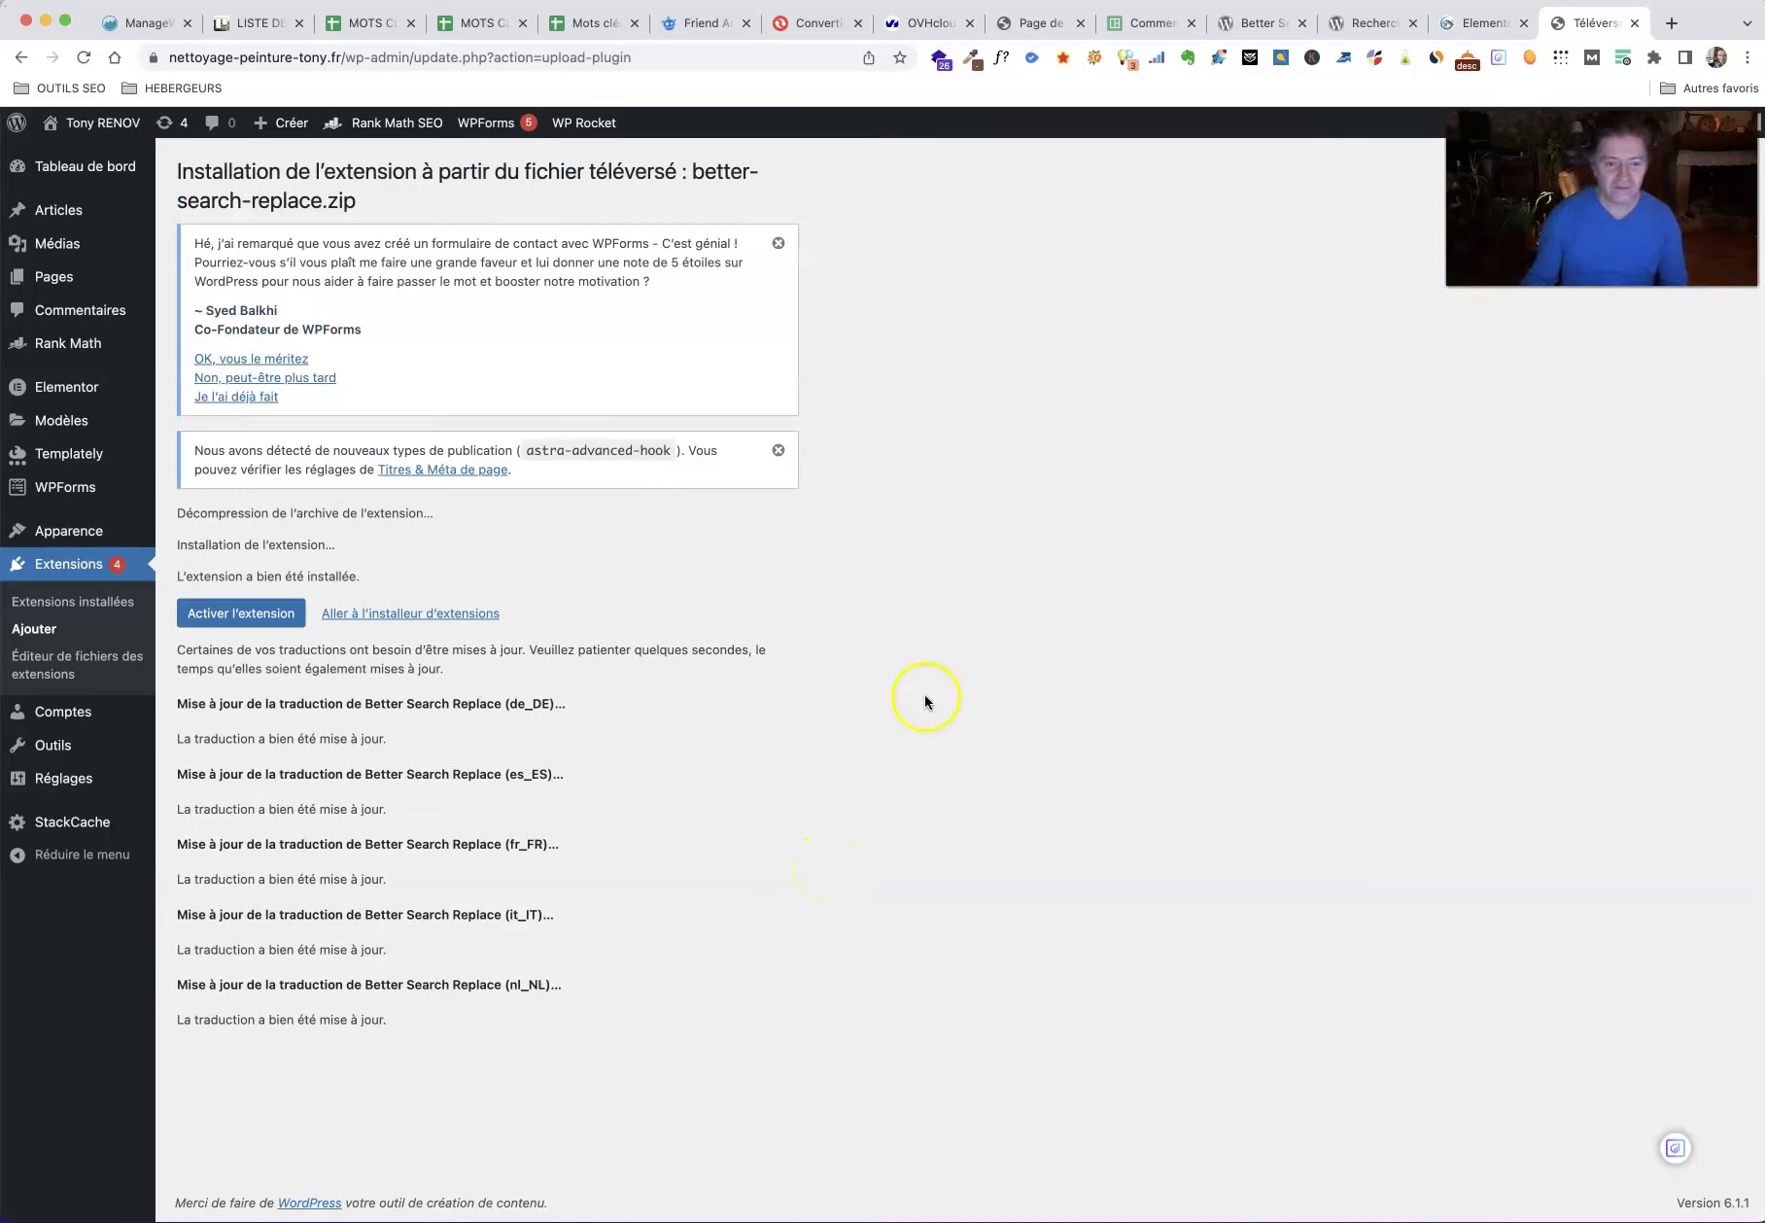
Step: Activate Better Search Replace and open it from the Outils menu
click(246, 616)
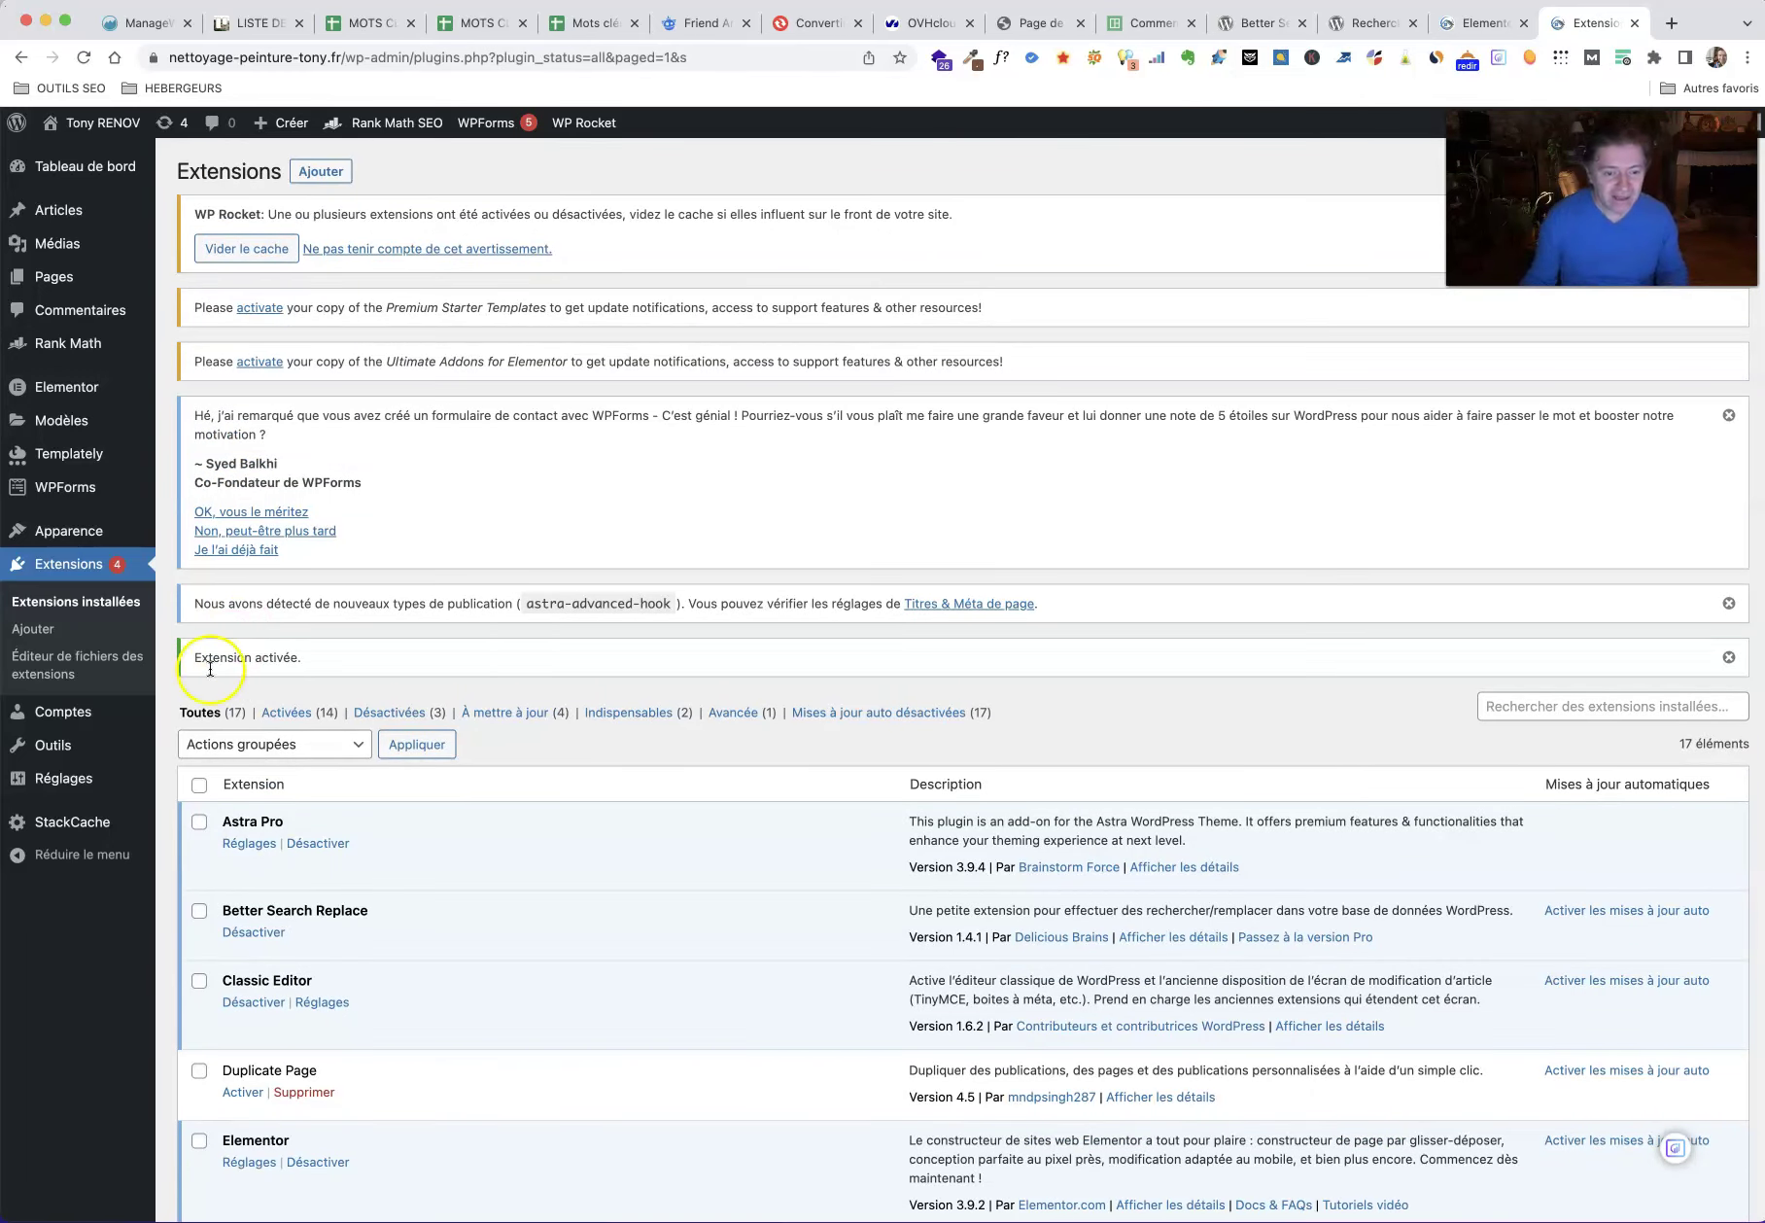
mouse_move(66, 794)
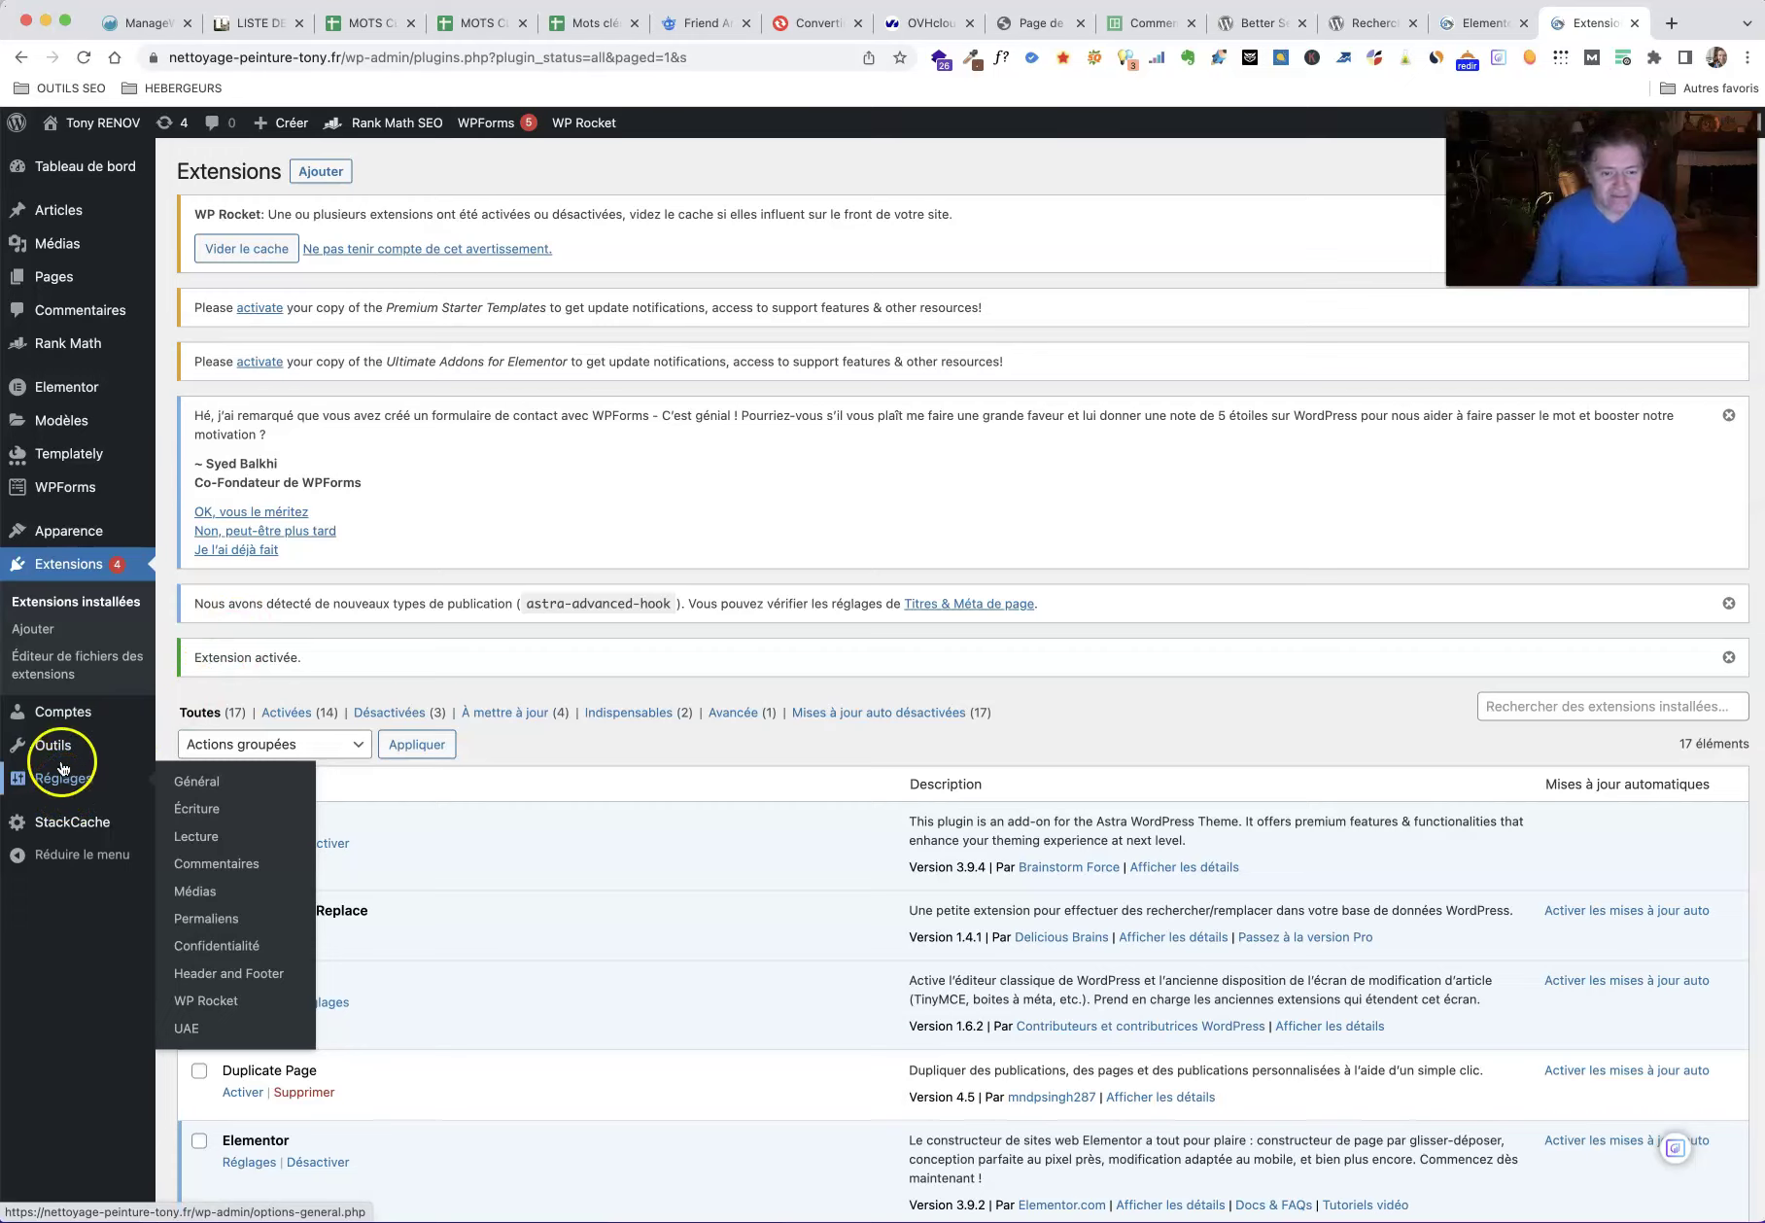
mouse_move(59, 753)
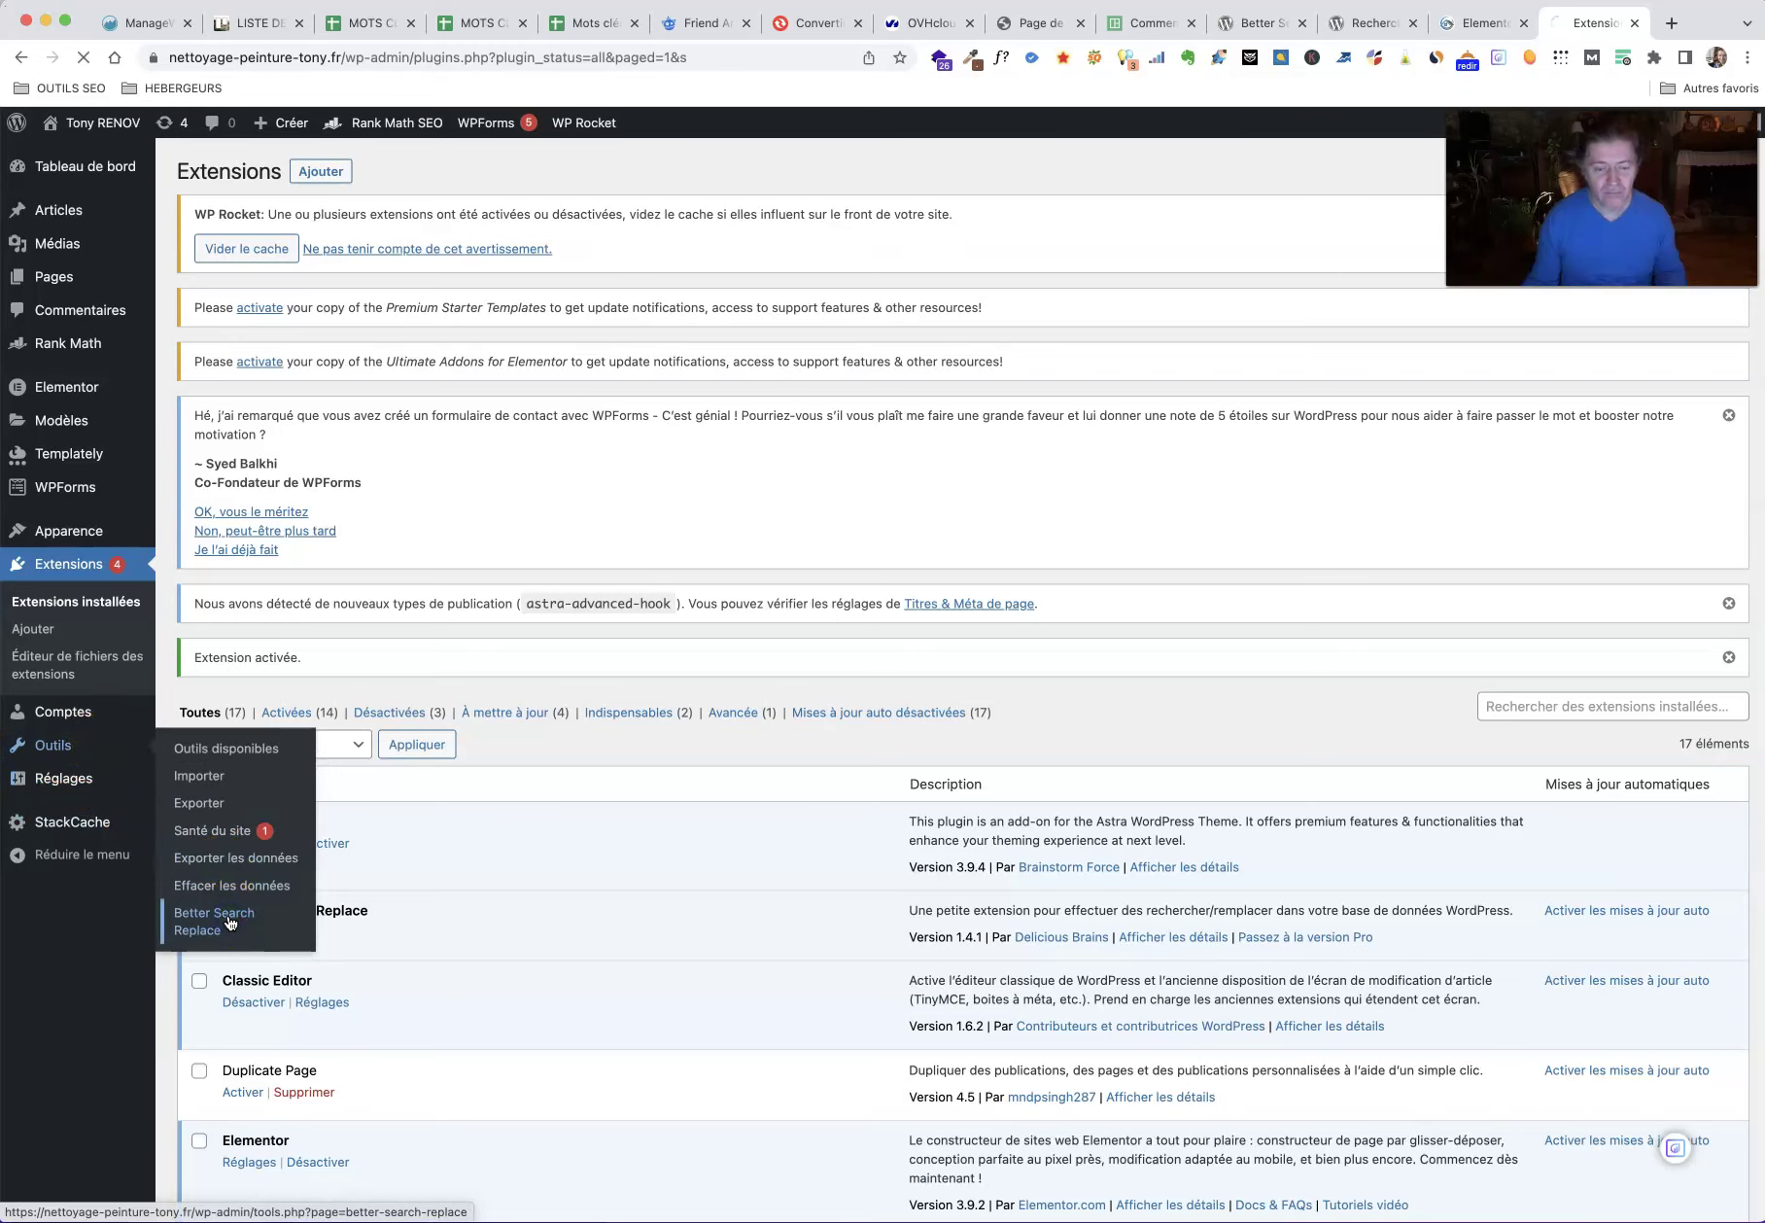
click(230, 921)
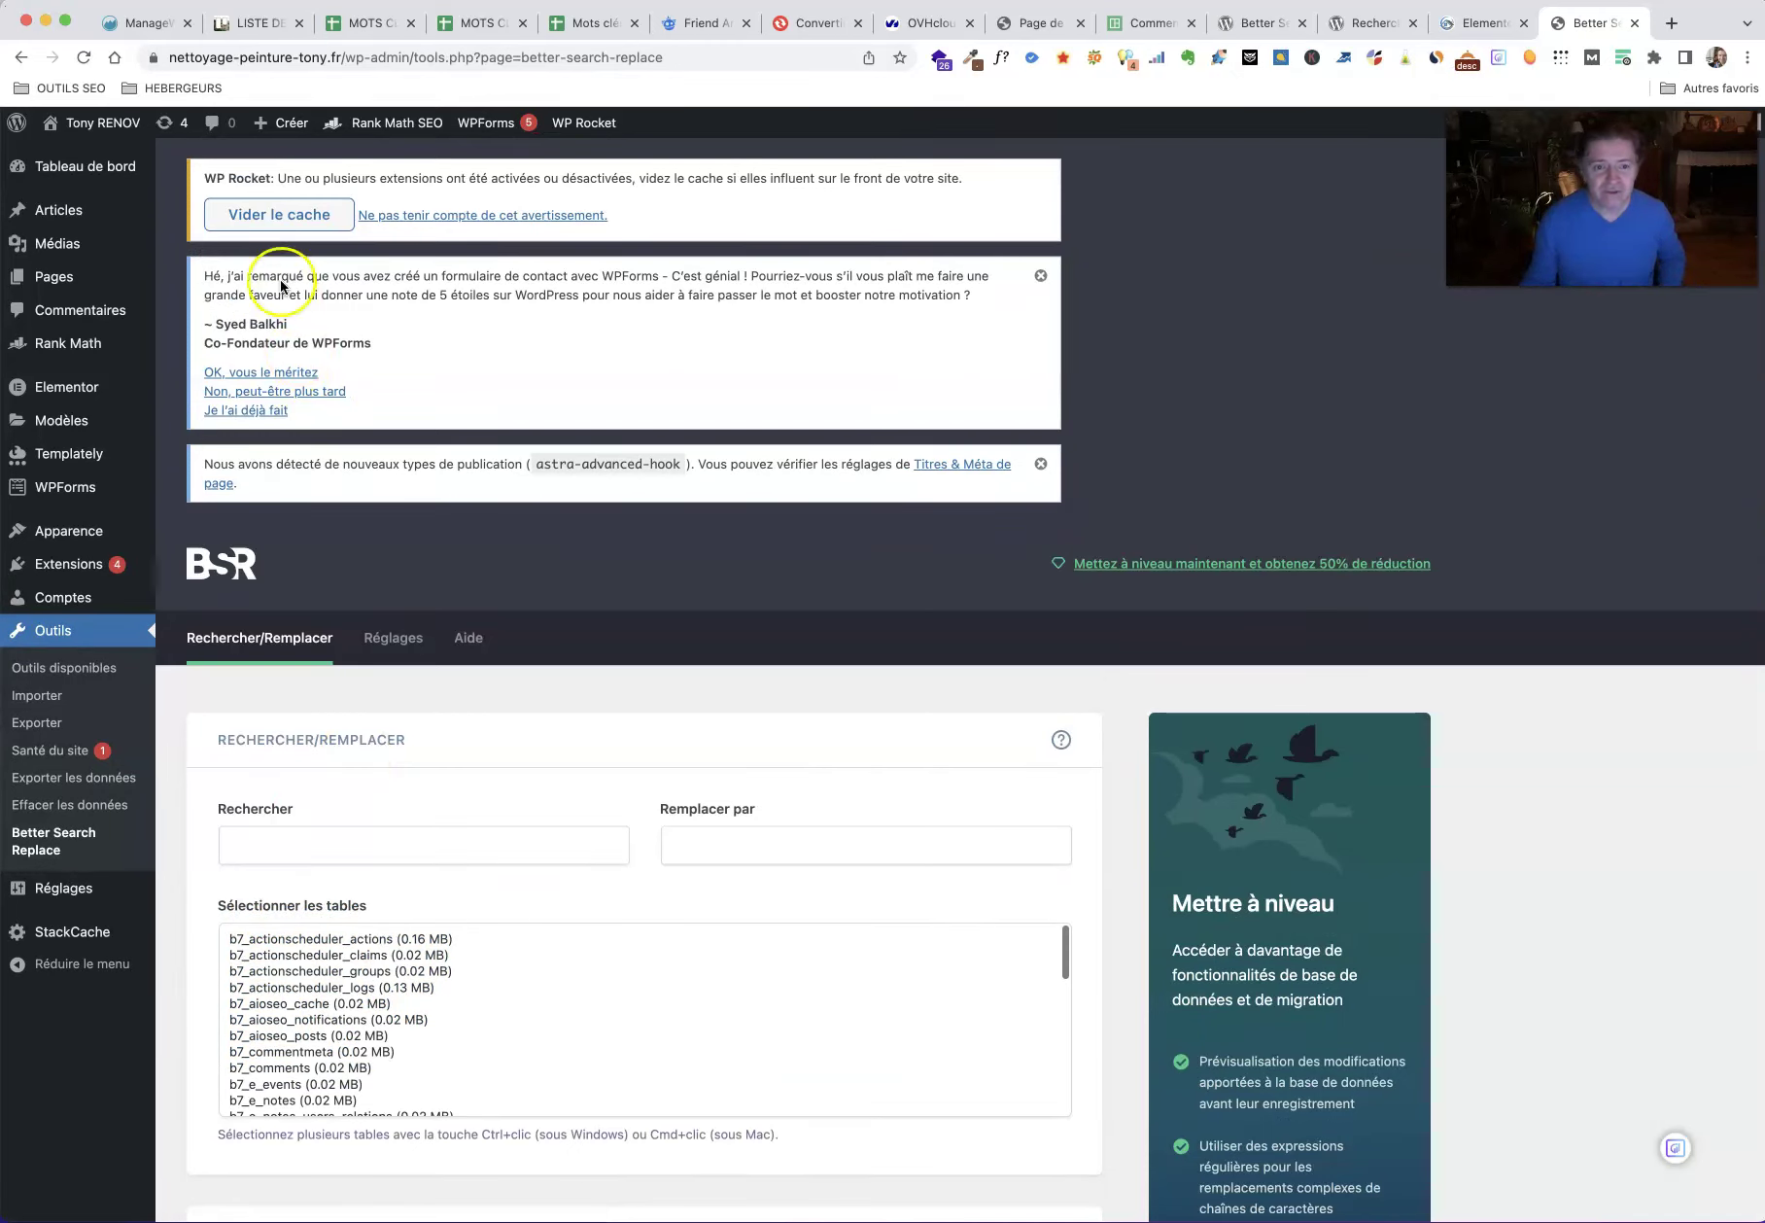
Step: Purge the WP Rocket cache and enter the old owner name and Tony RENOV as replacement
click(275, 221)
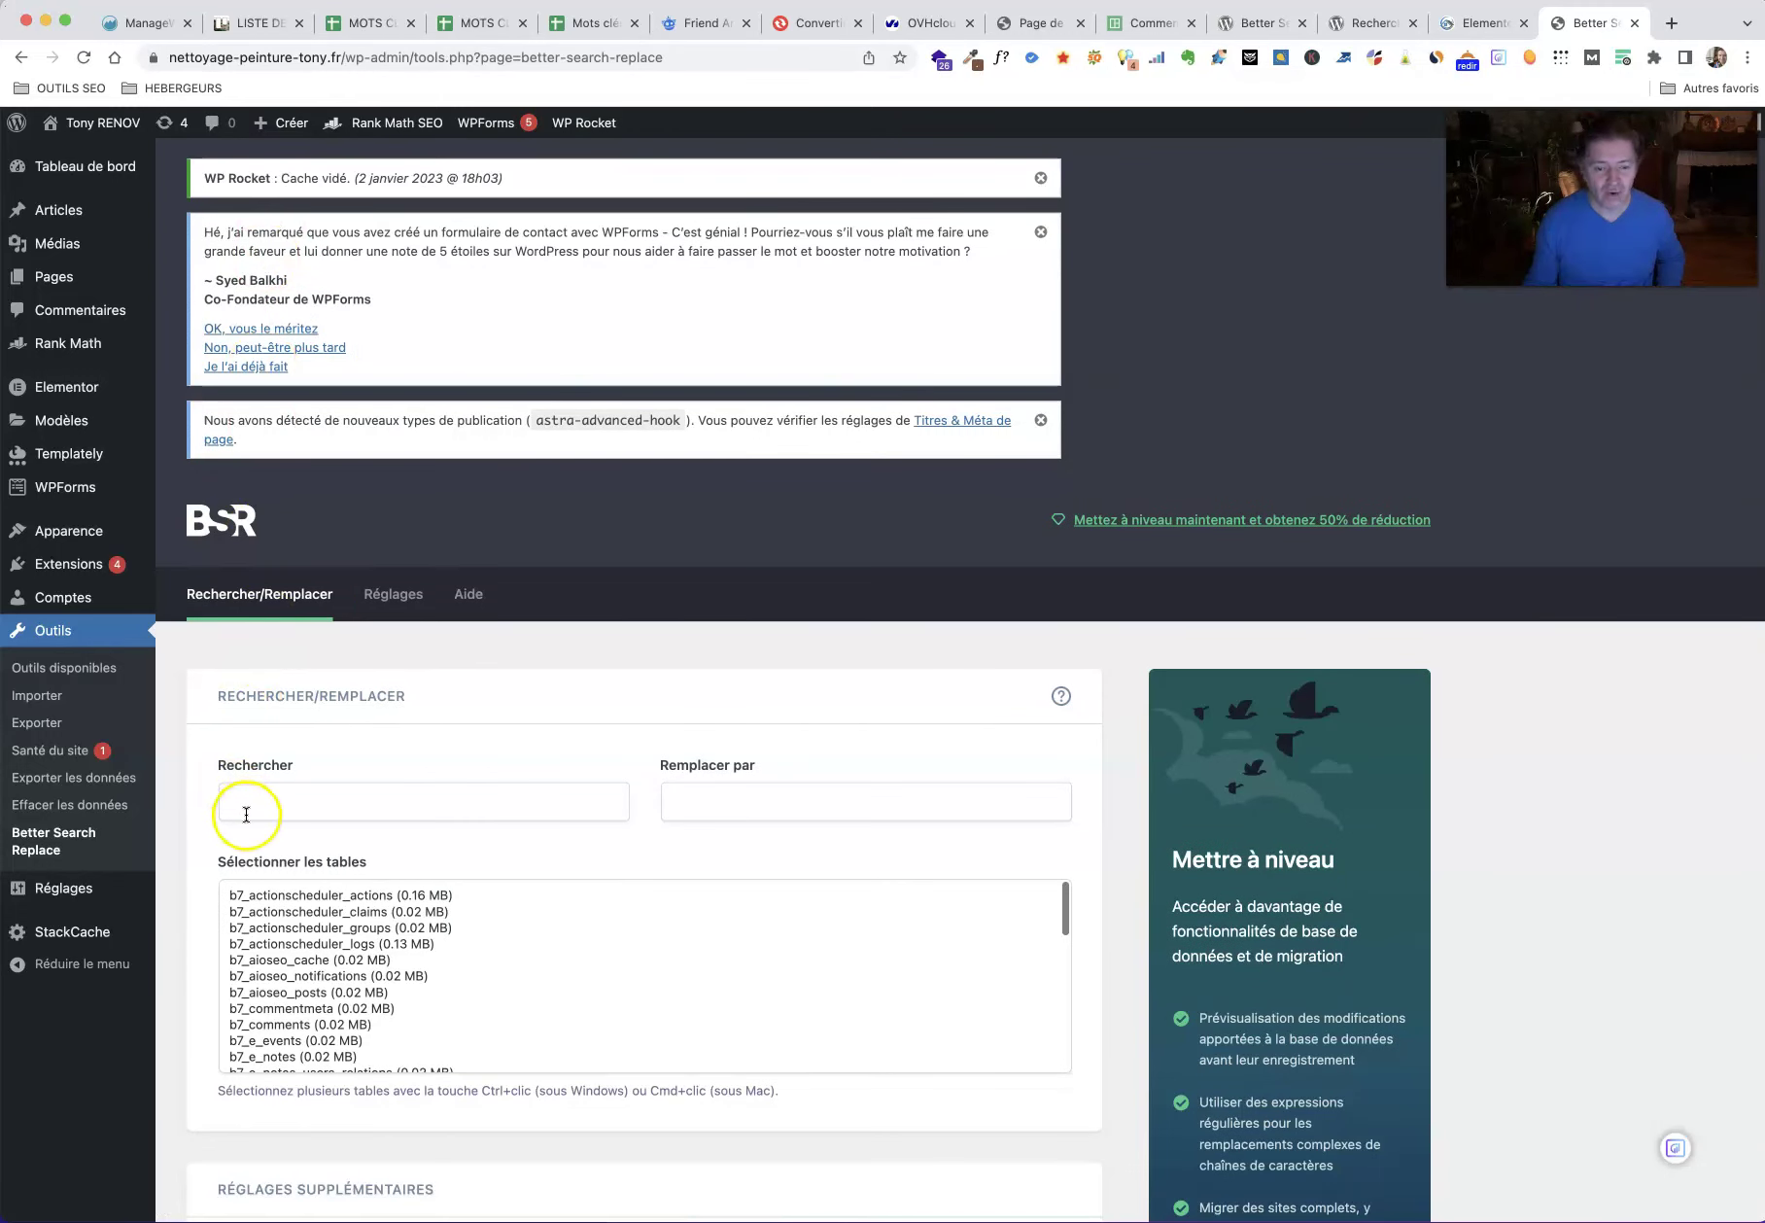
click(263, 801)
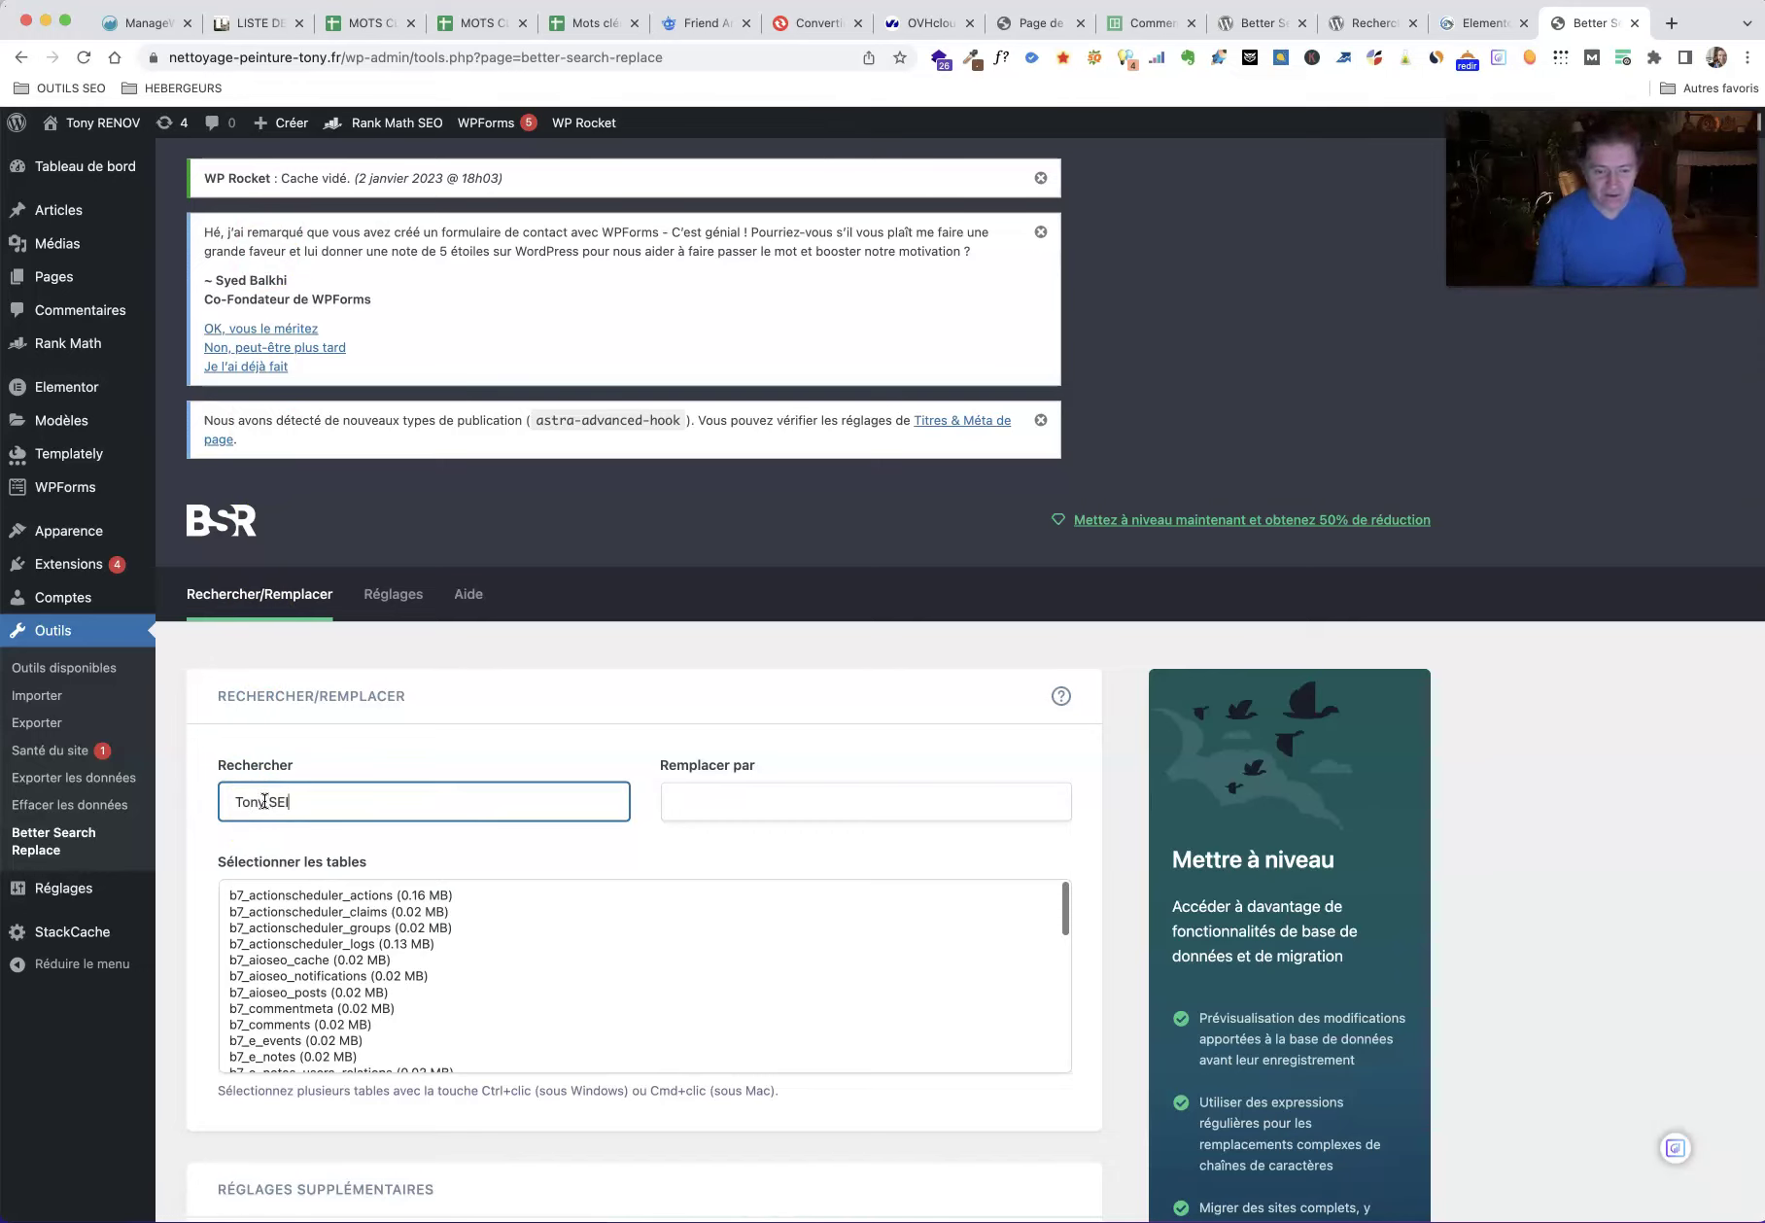
key(Tab)
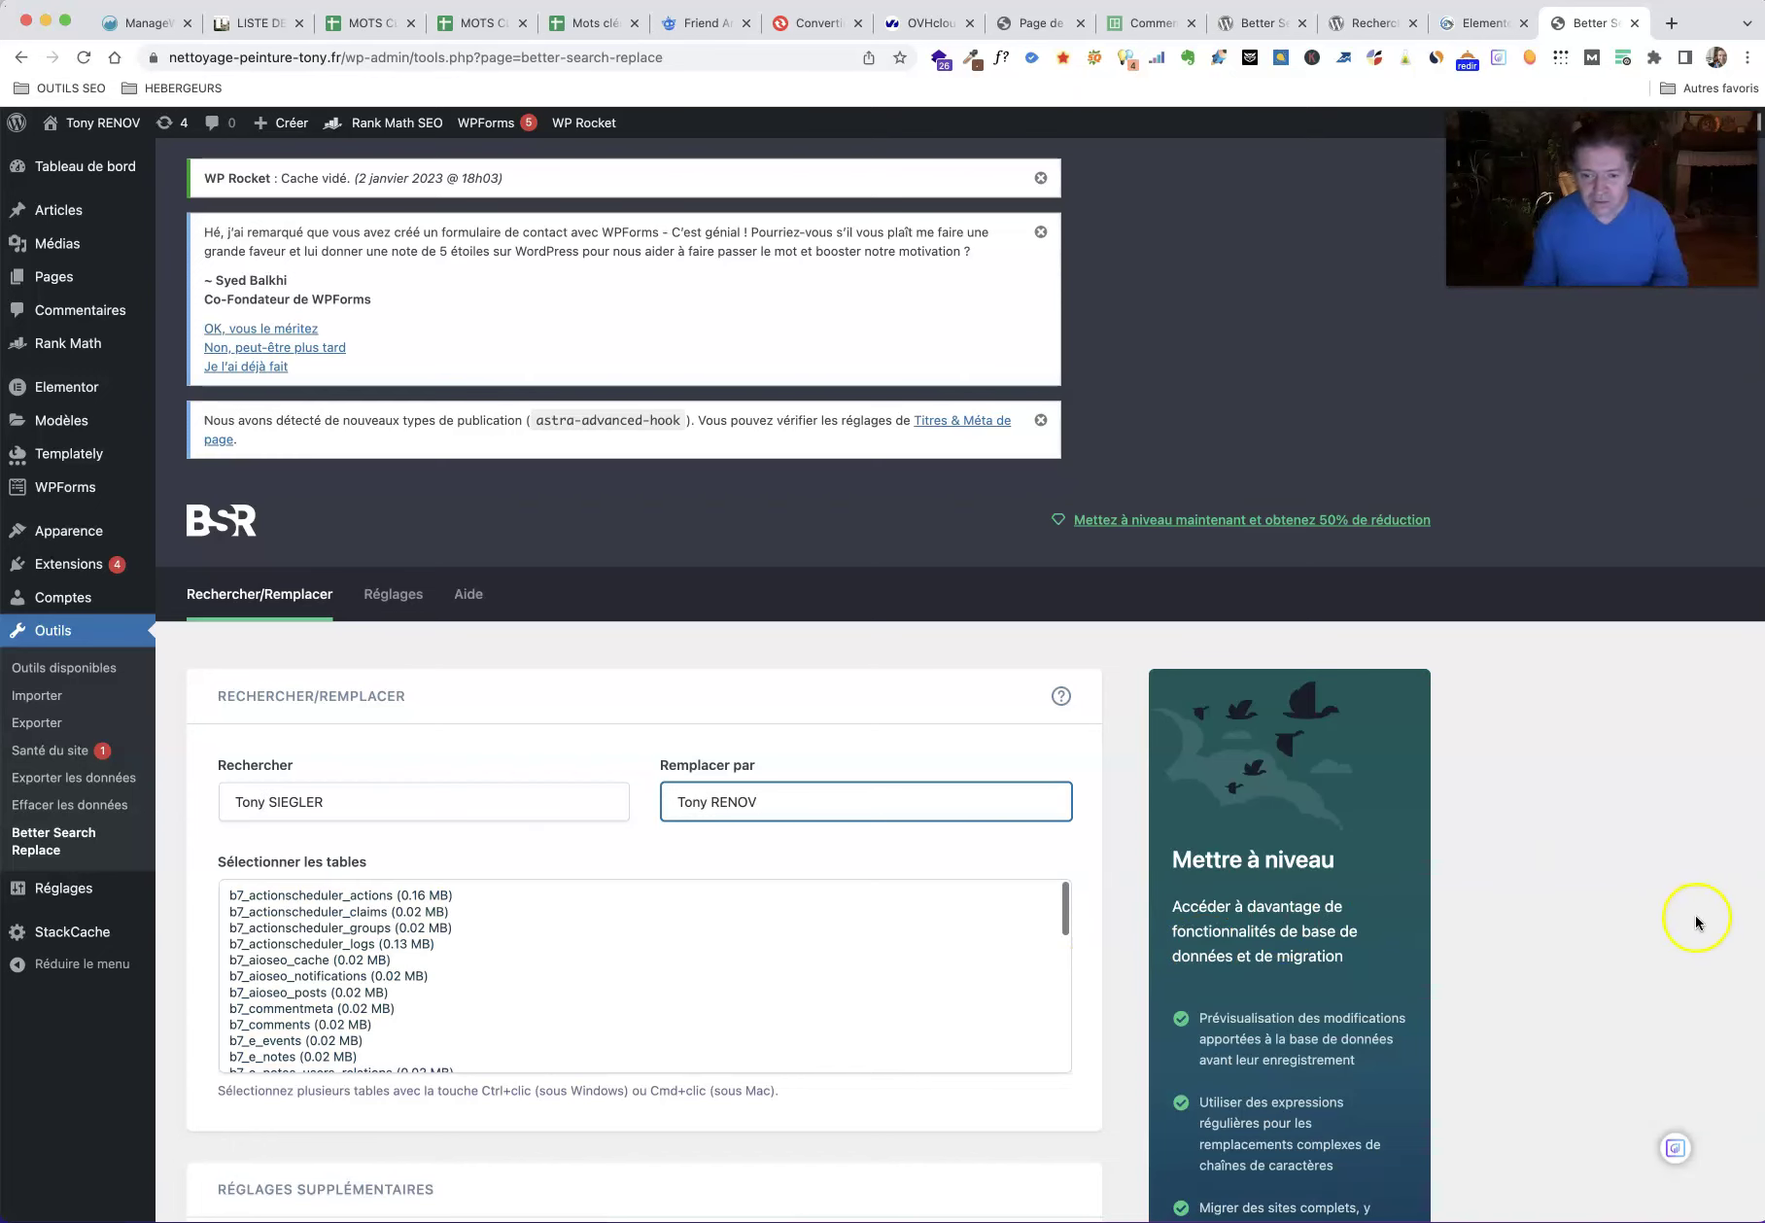
Step: Turn on case-insensitive matching (Insensible à la casse) for the replacement
scroll(1695, 922, down, 3)
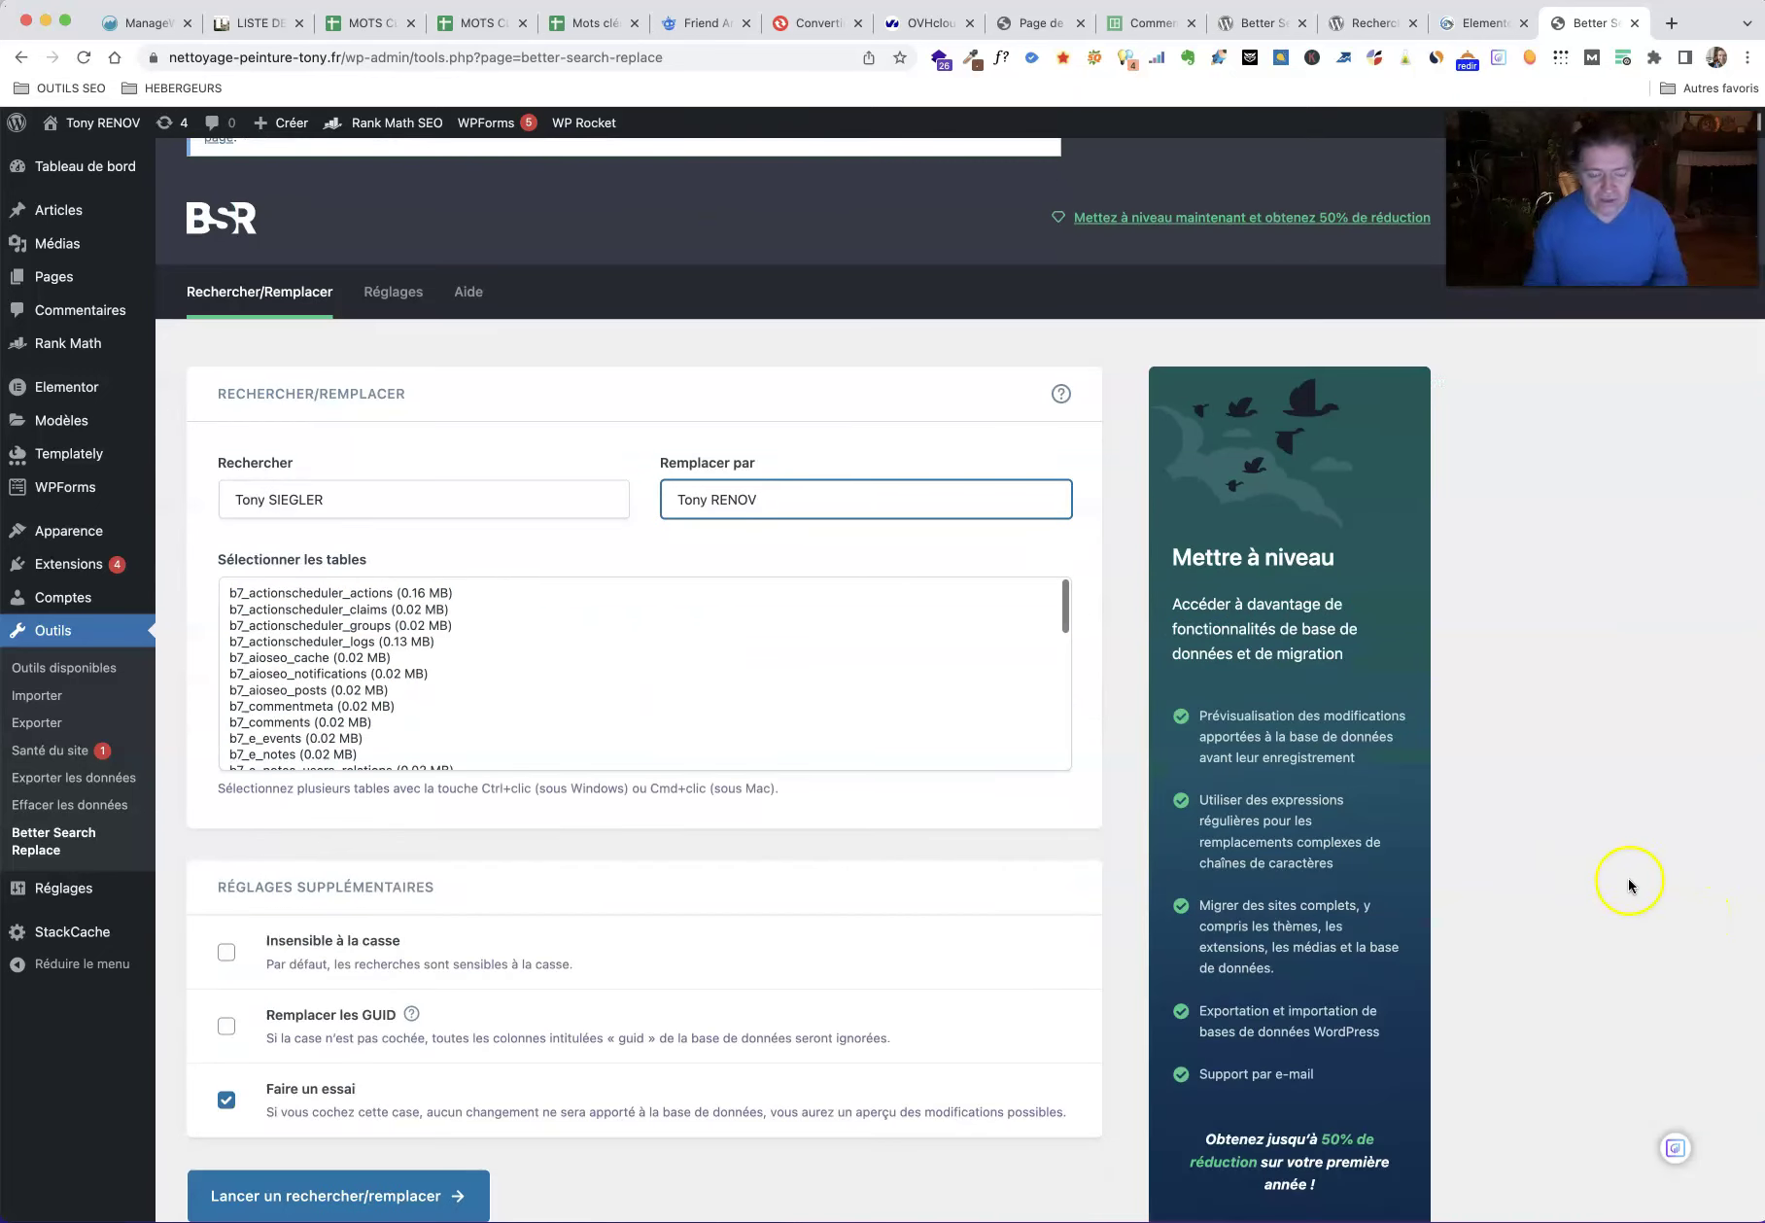
click(225, 953)
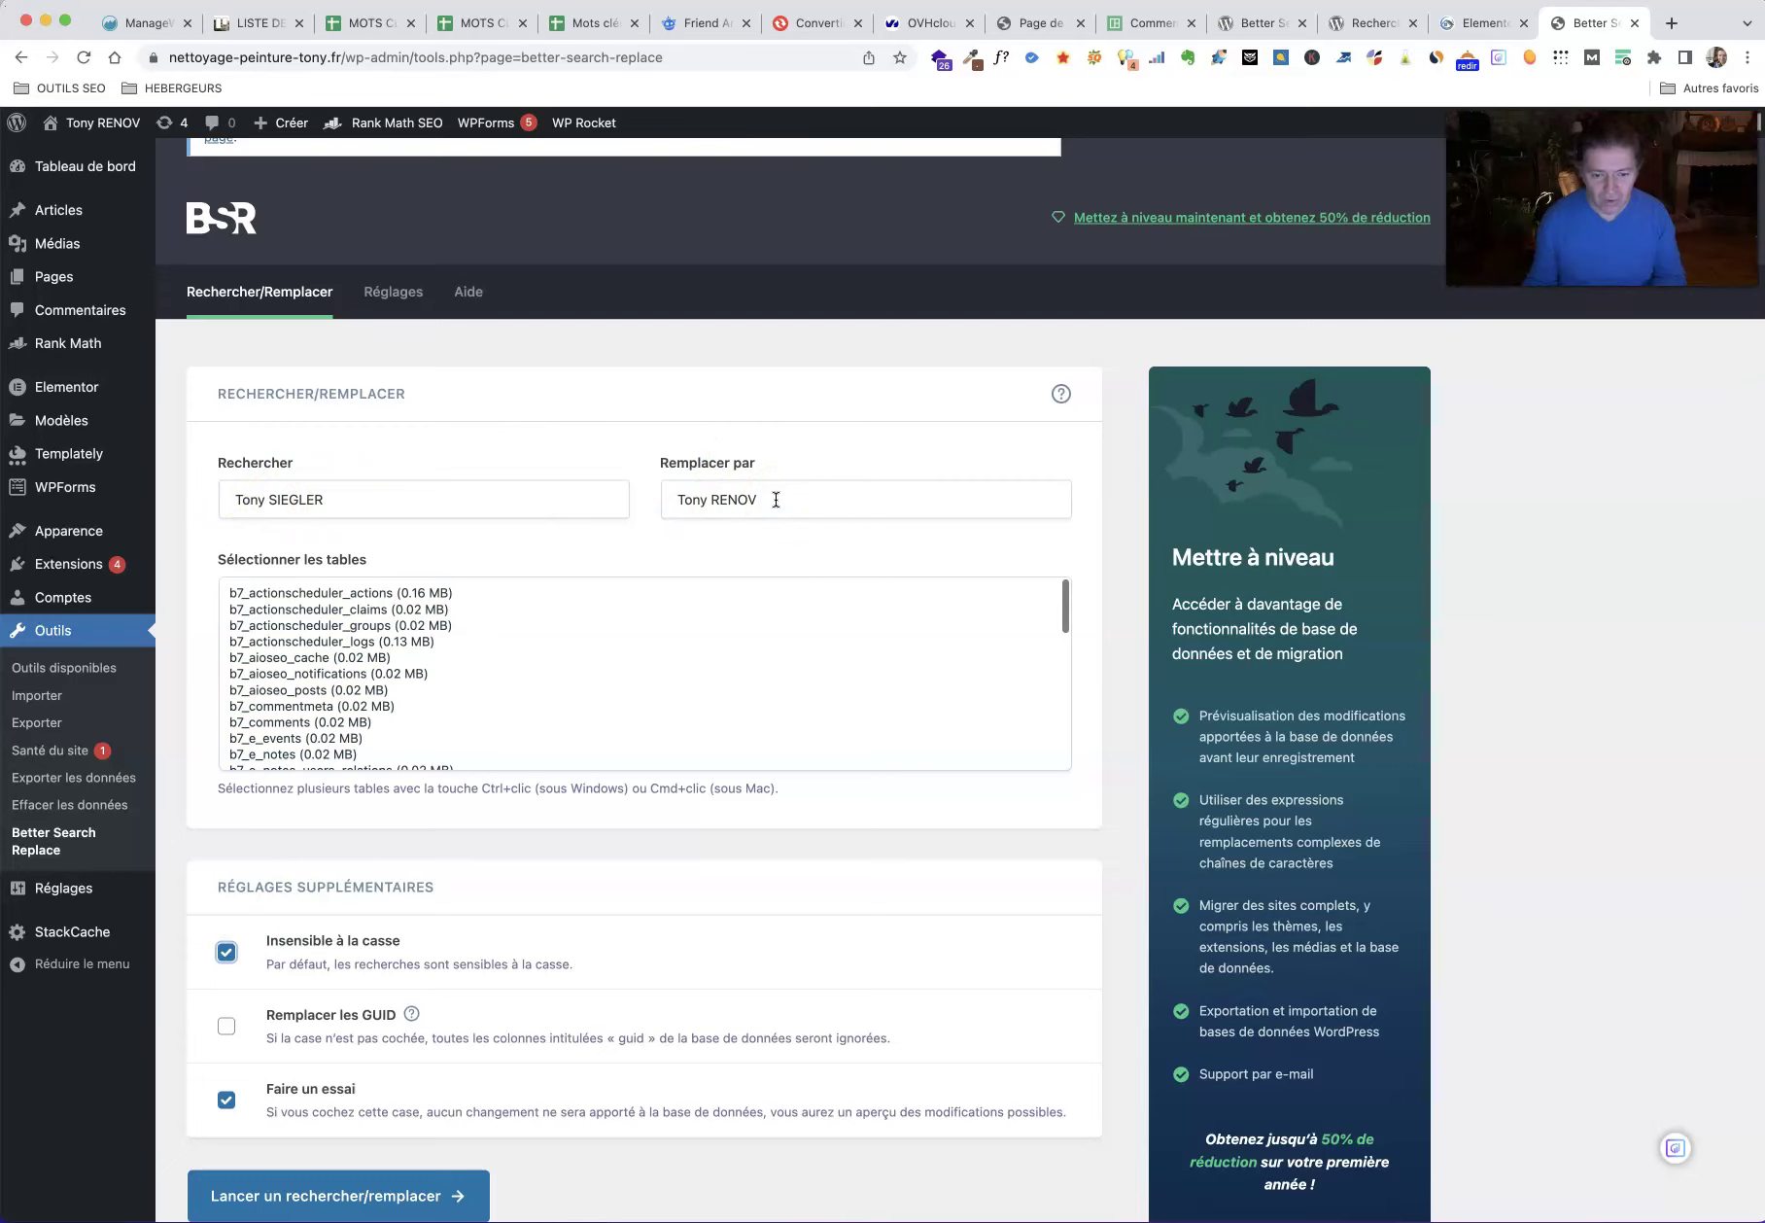
scroll(1500, 695, down, 1)
scroll(1500, 694, down, 1)
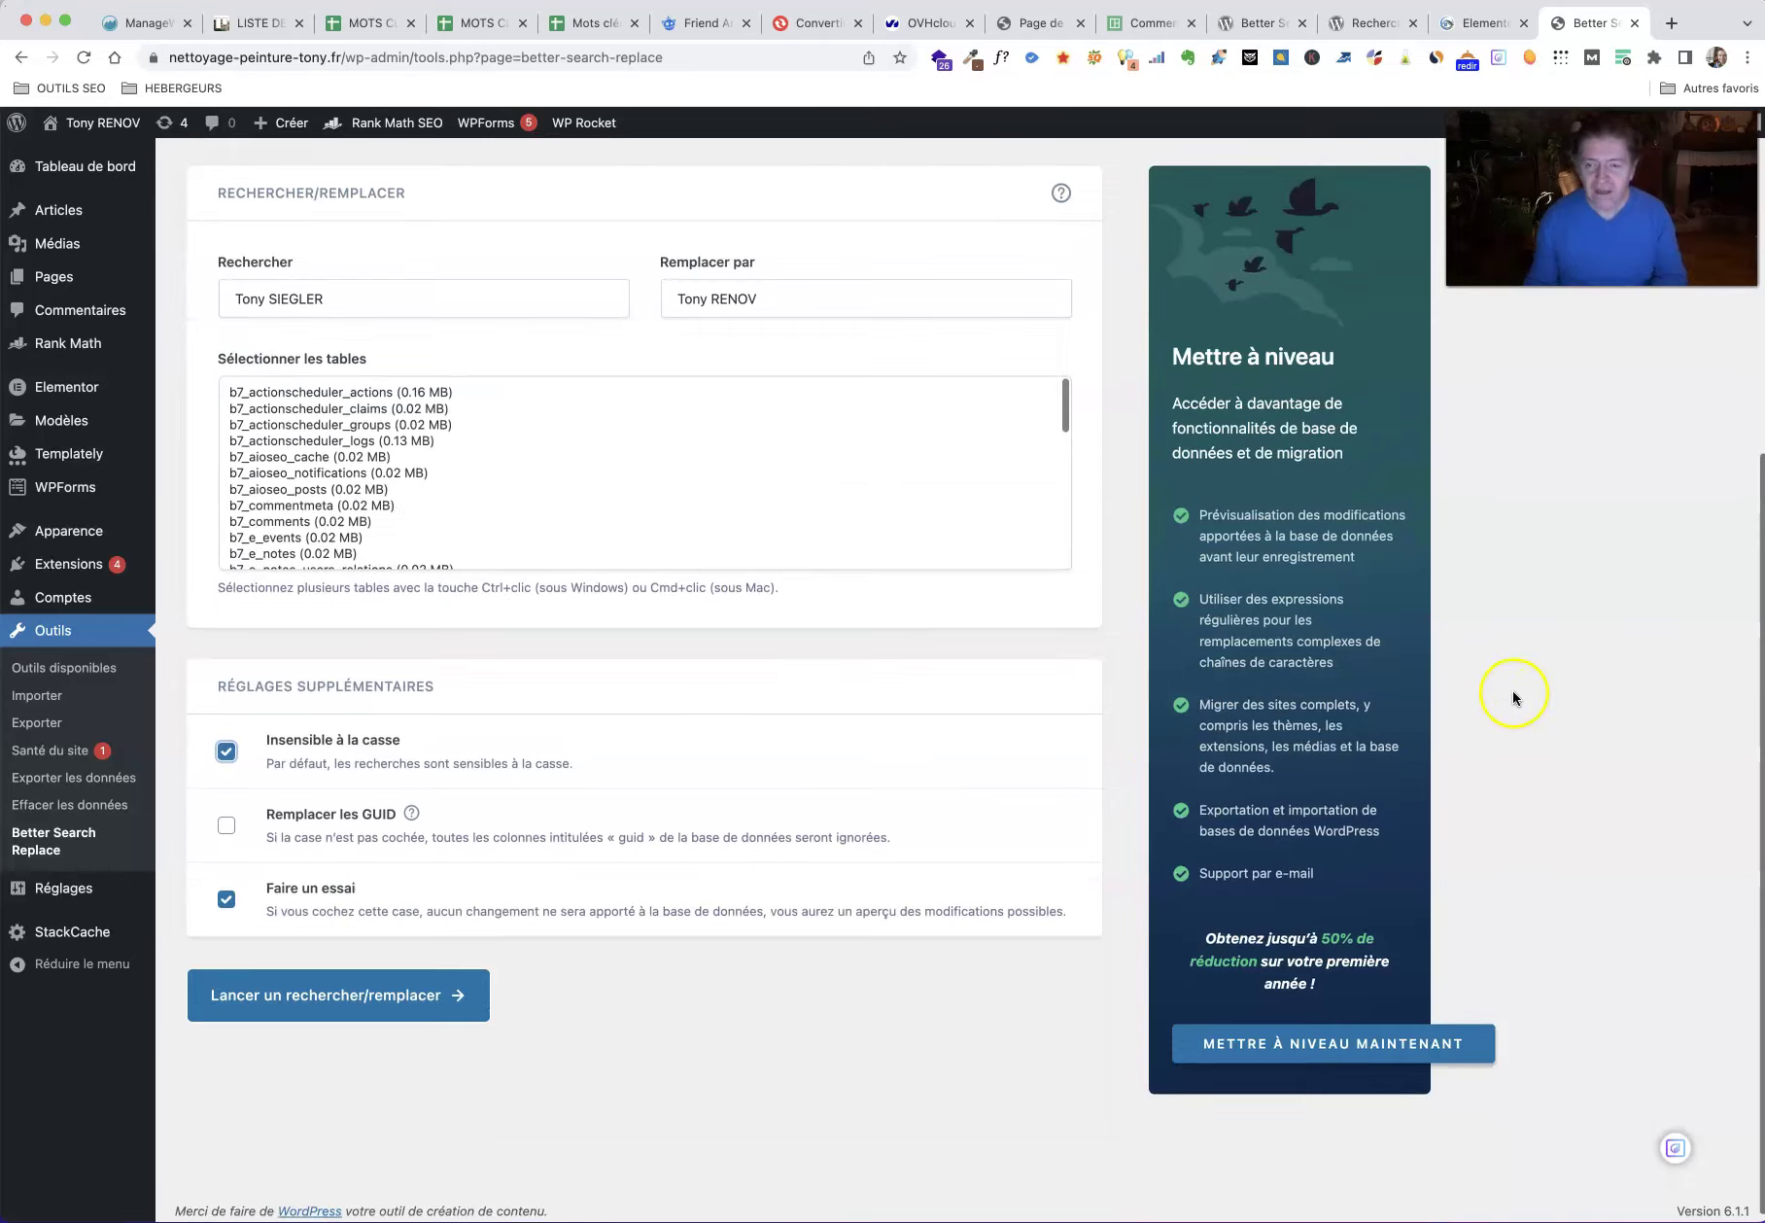
scroll(1513, 689, up, 4)
click(1478, 22)
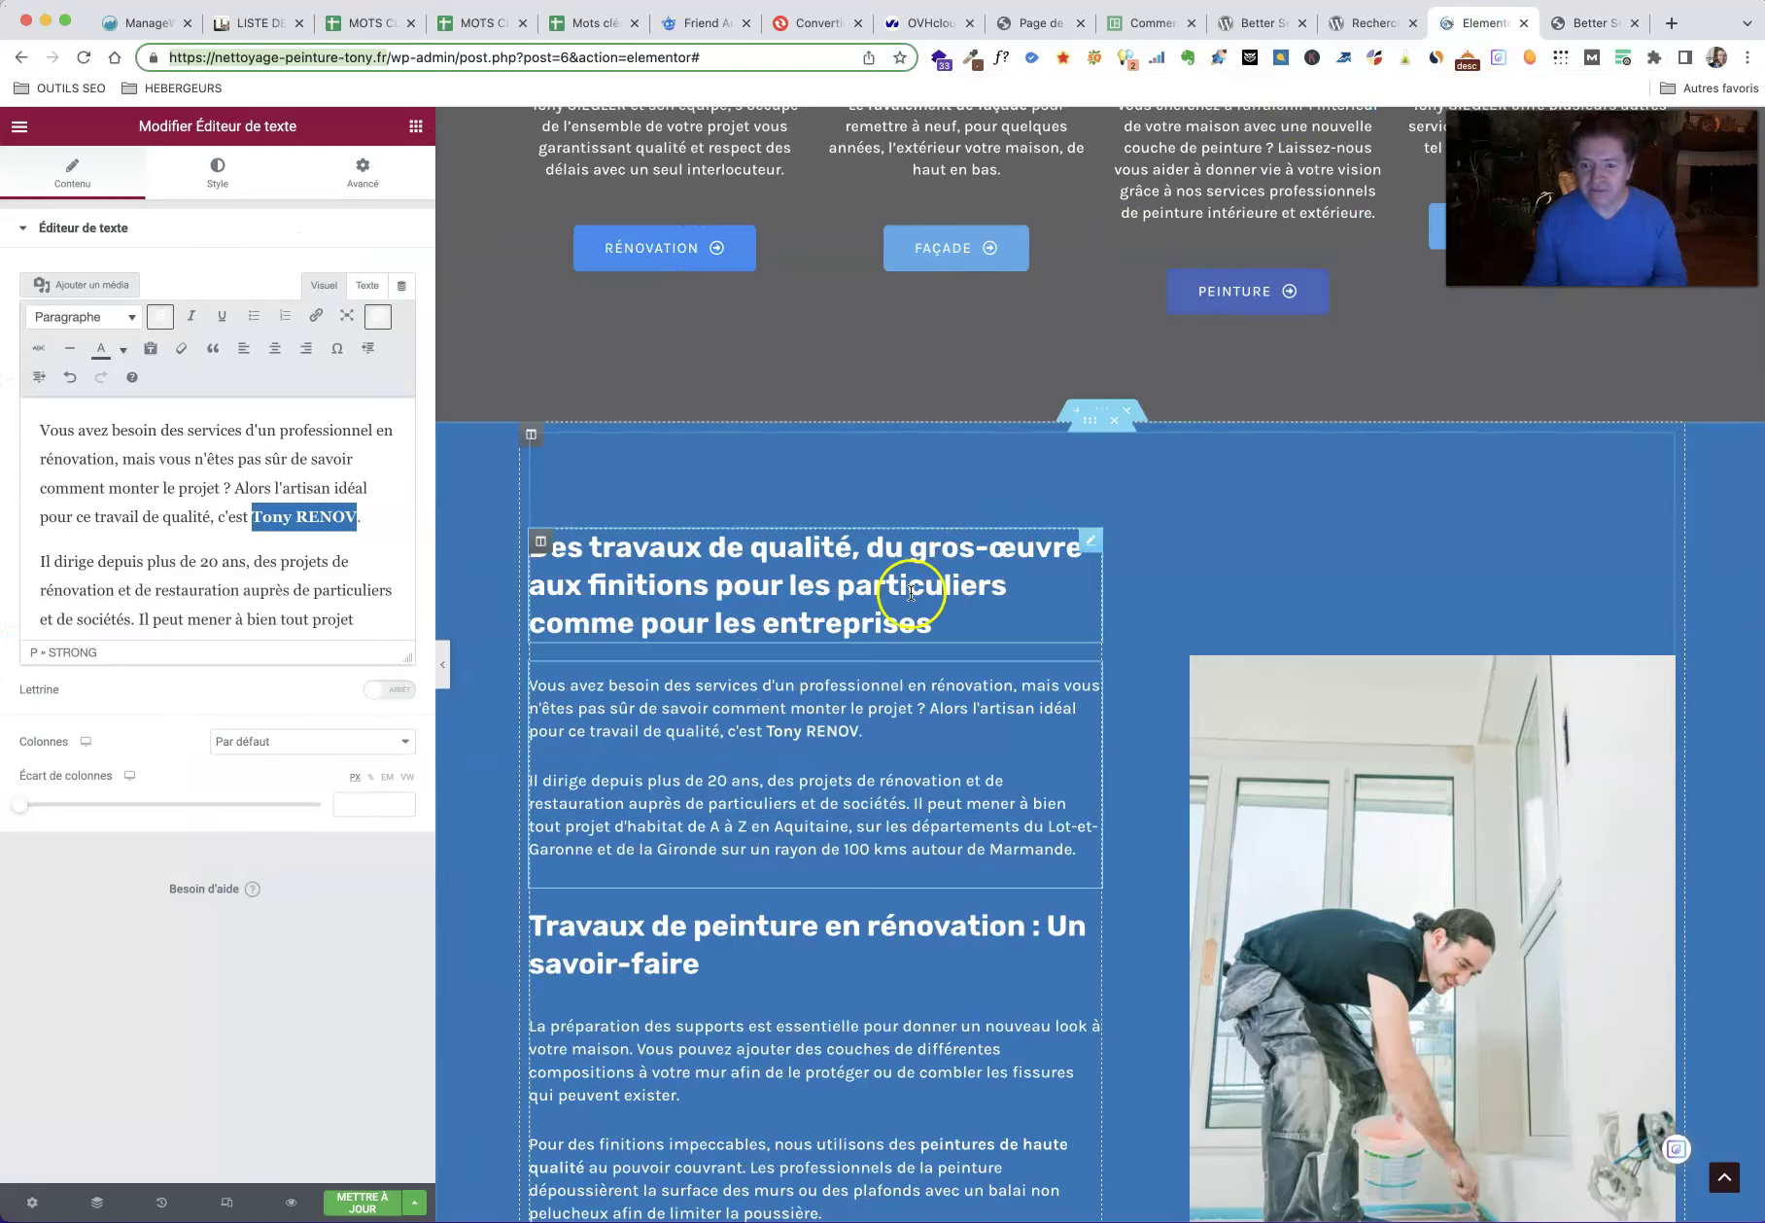
Step: Save the updated page in Elementor
scroll(906, 591, up, 9)
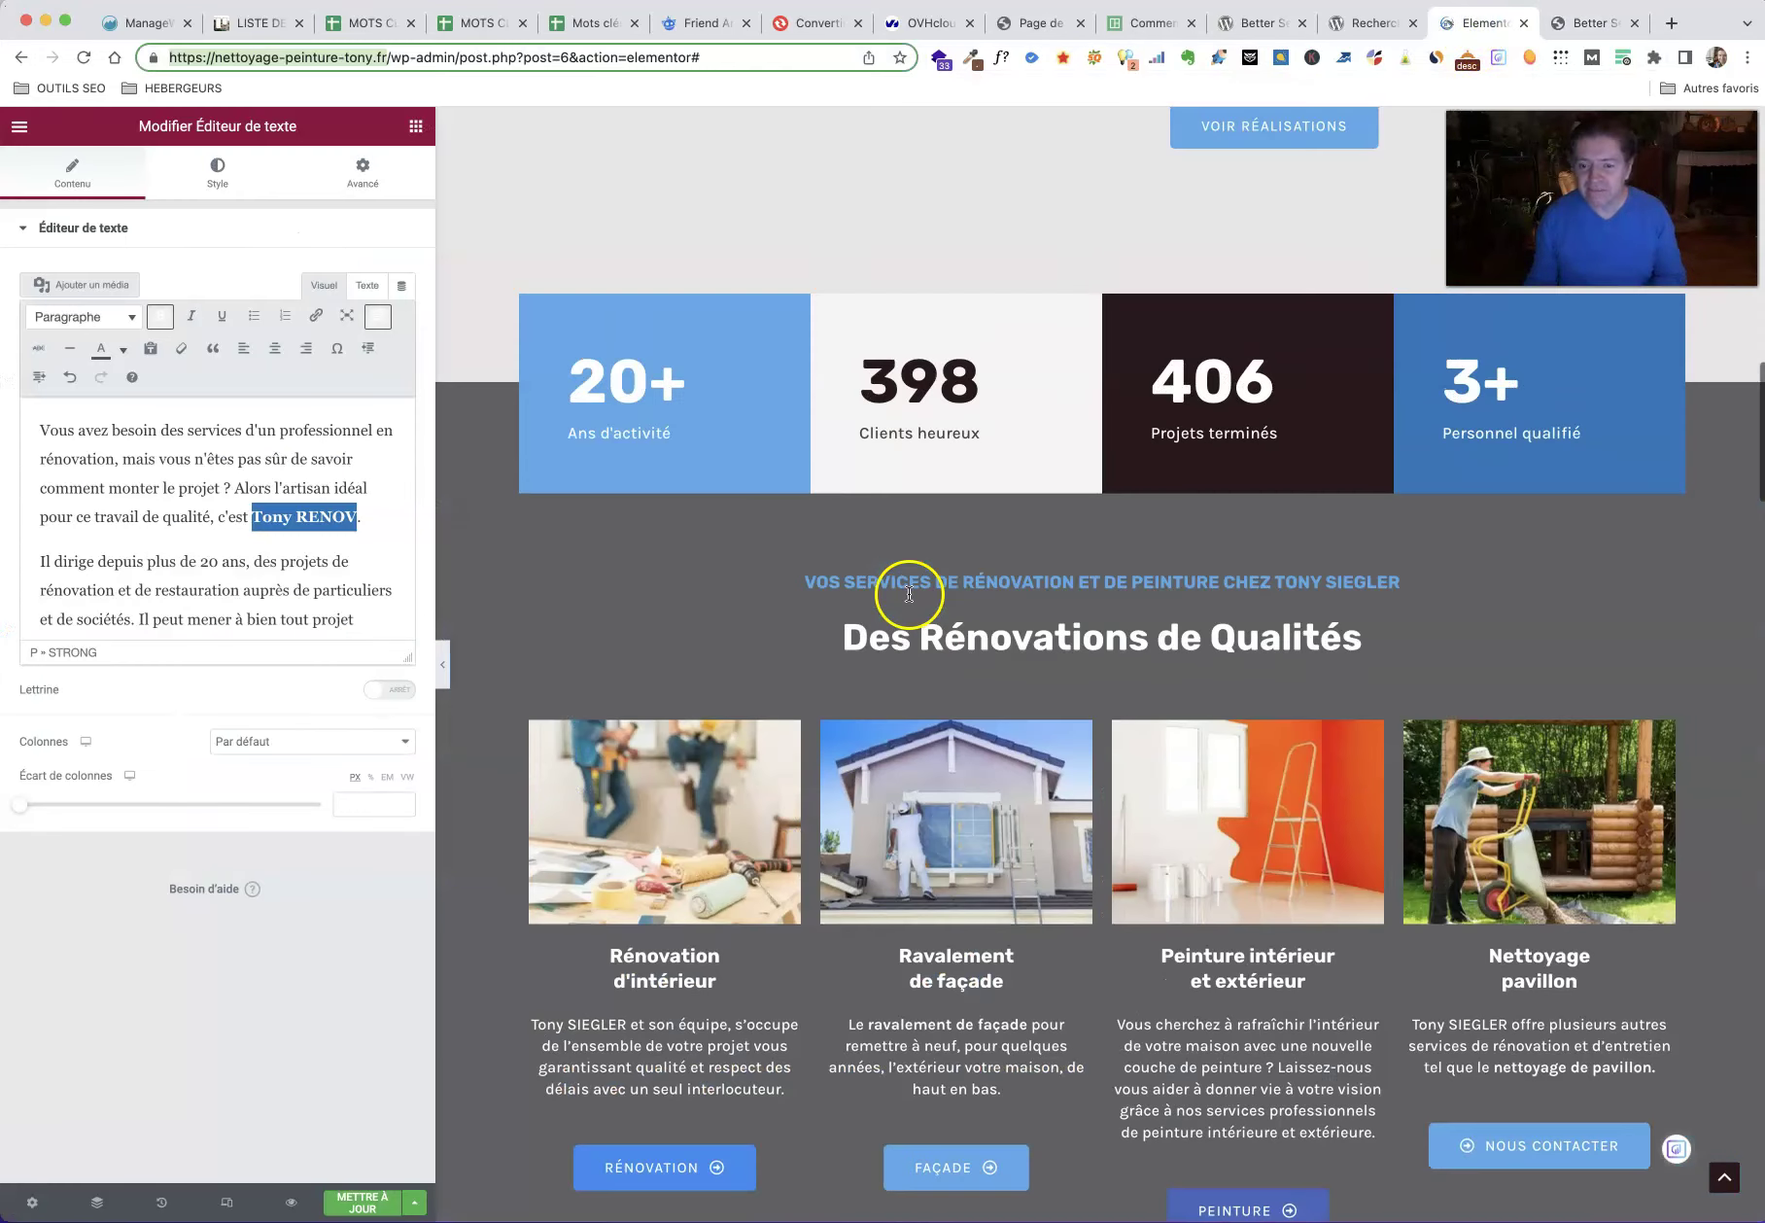
click(368, 1202)
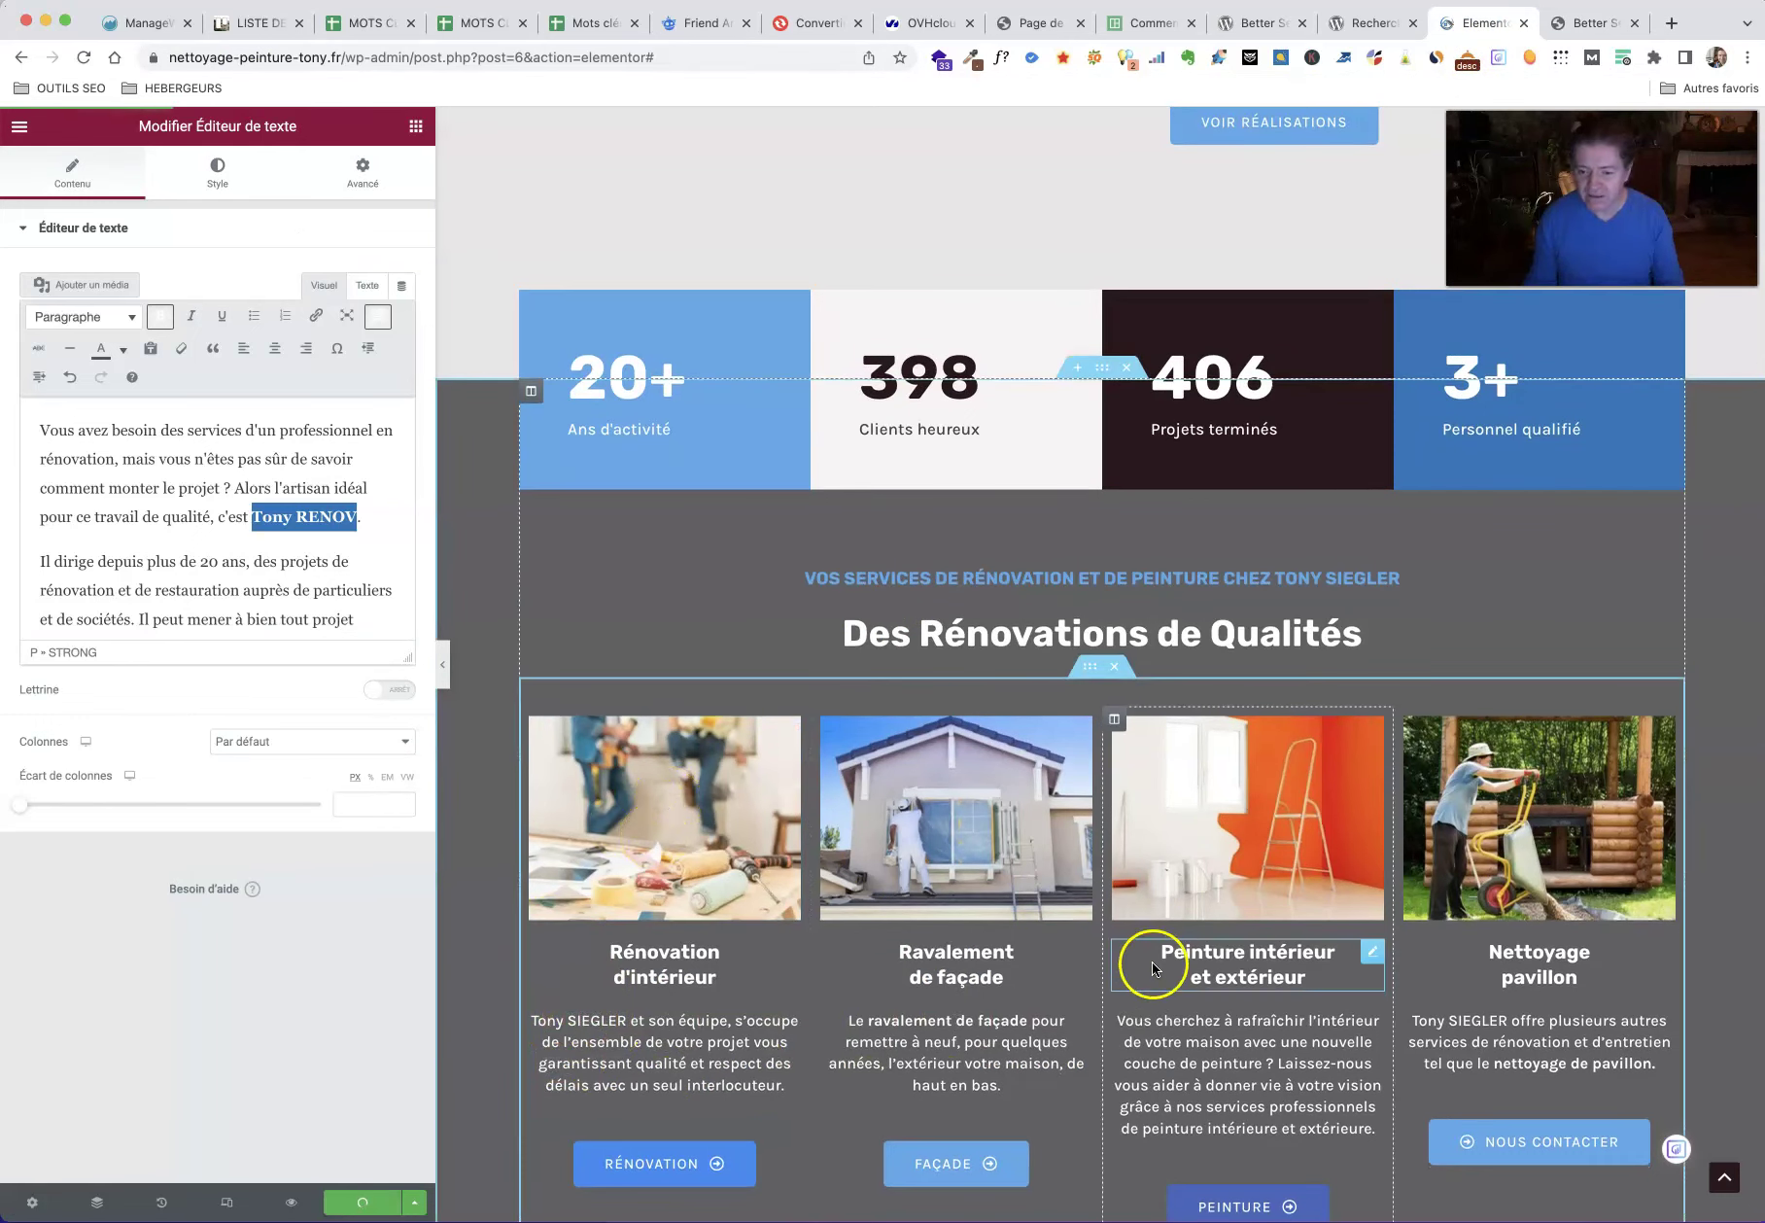
scroll(1182, 931, down, 3)
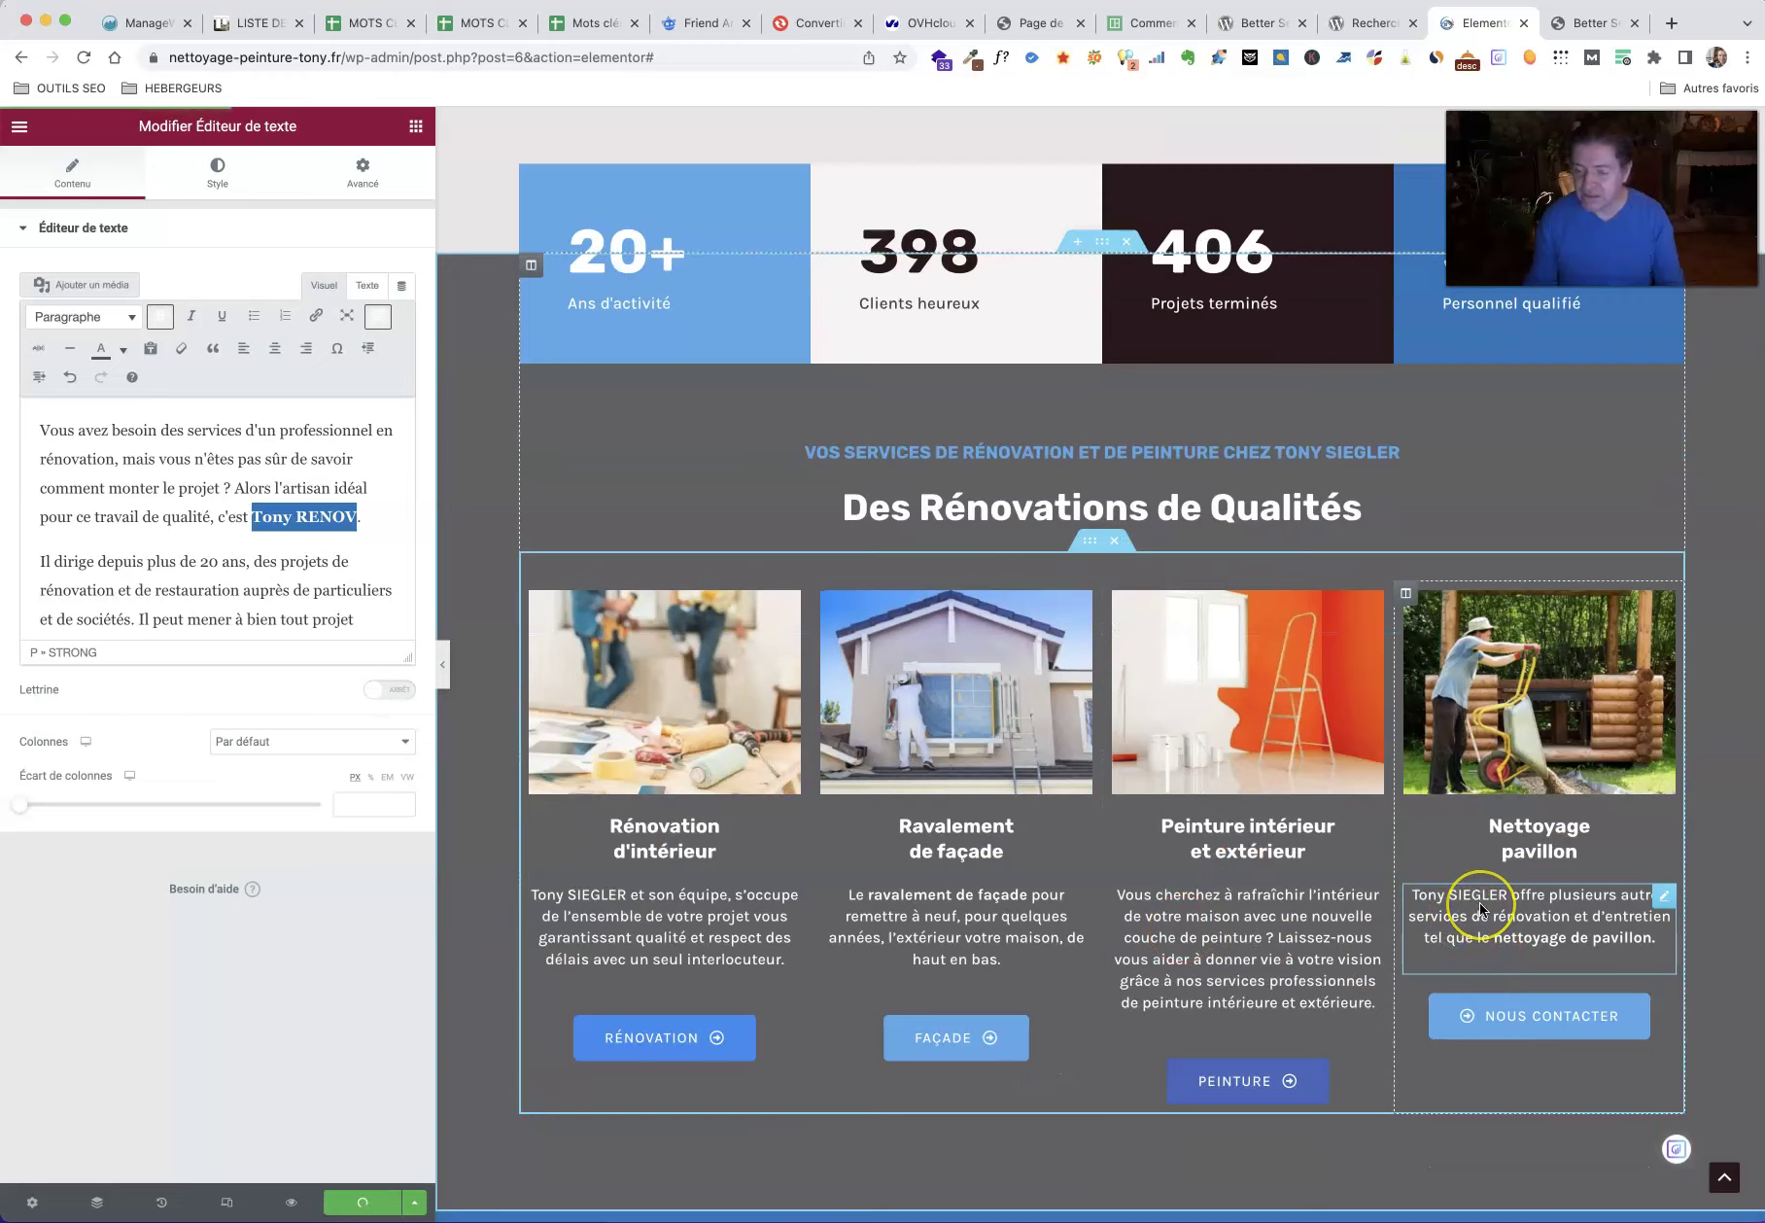
scroll(1433, 904, down, 5)
scroll(1432, 889, down, 2)
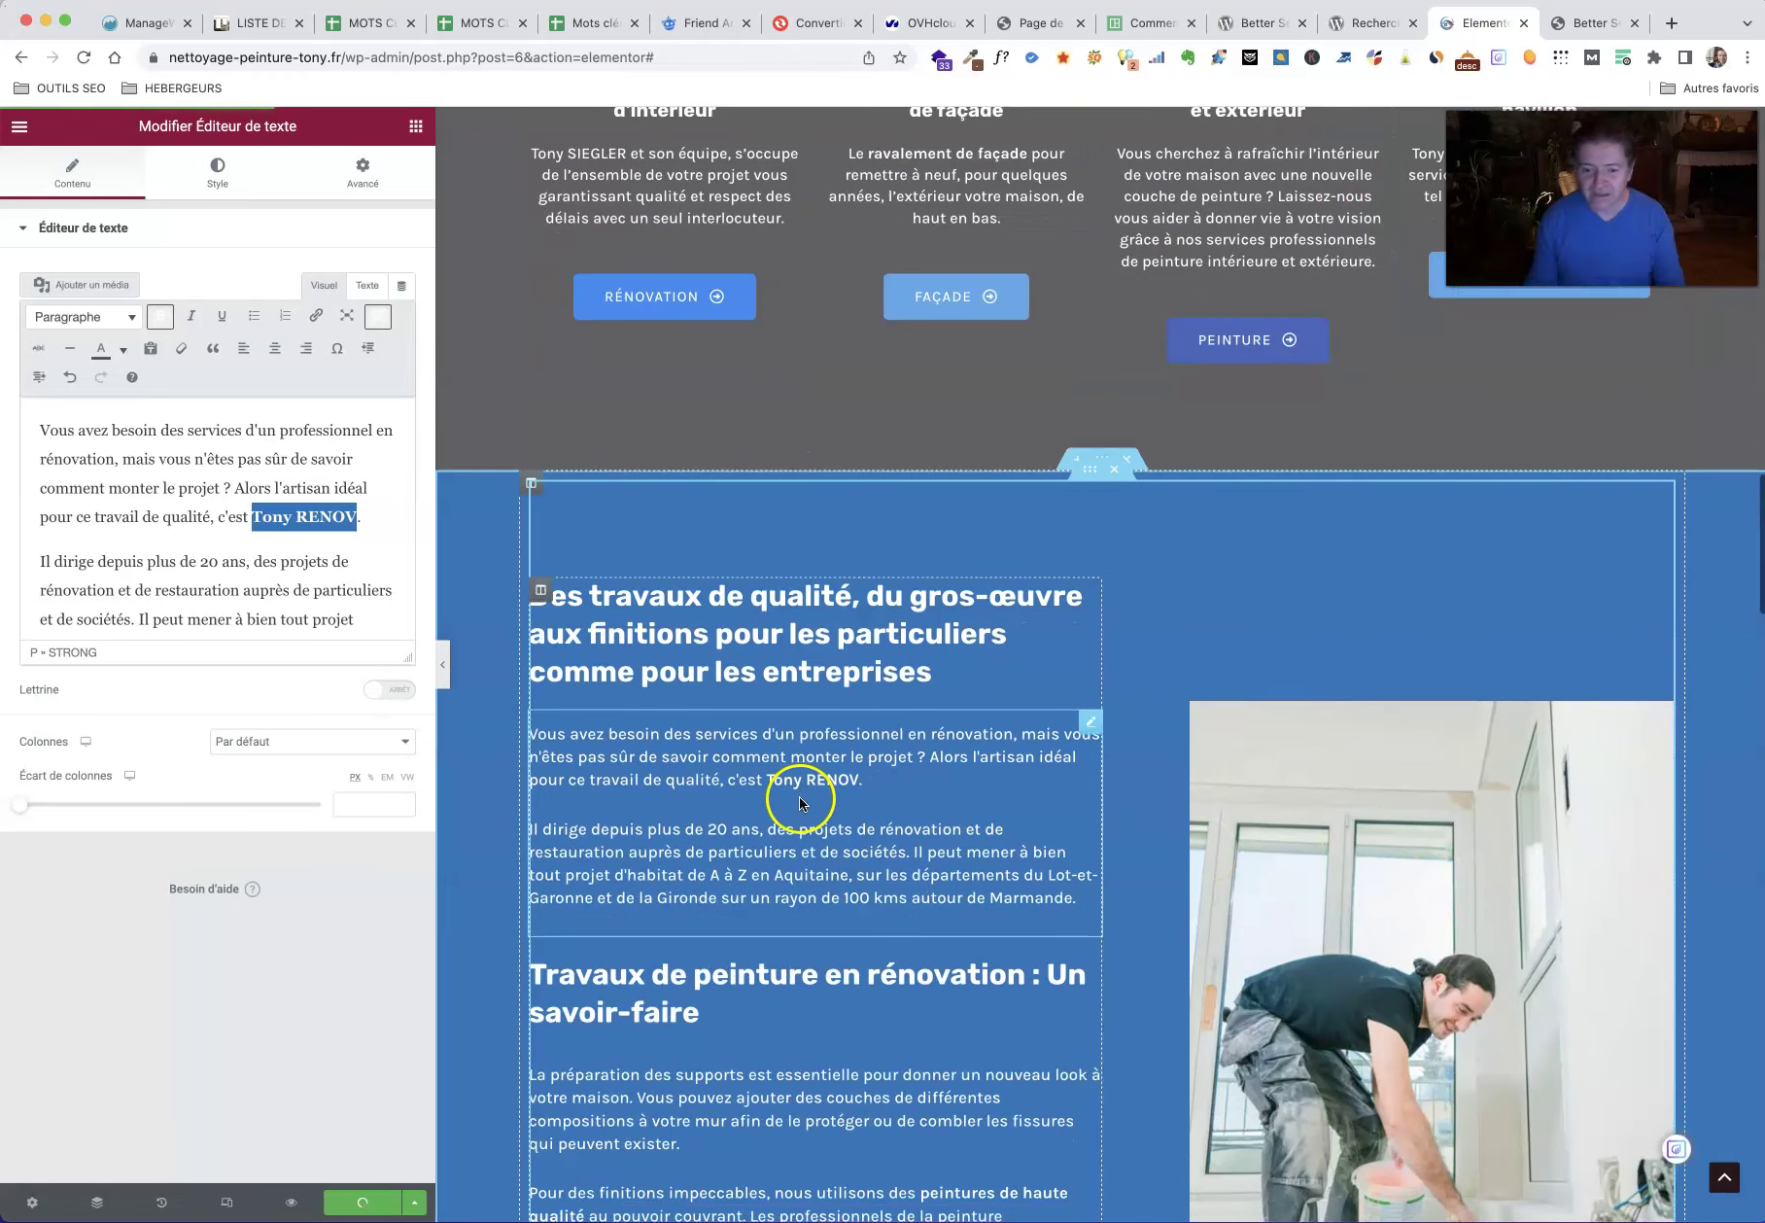
scroll(812, 805, down, 3)
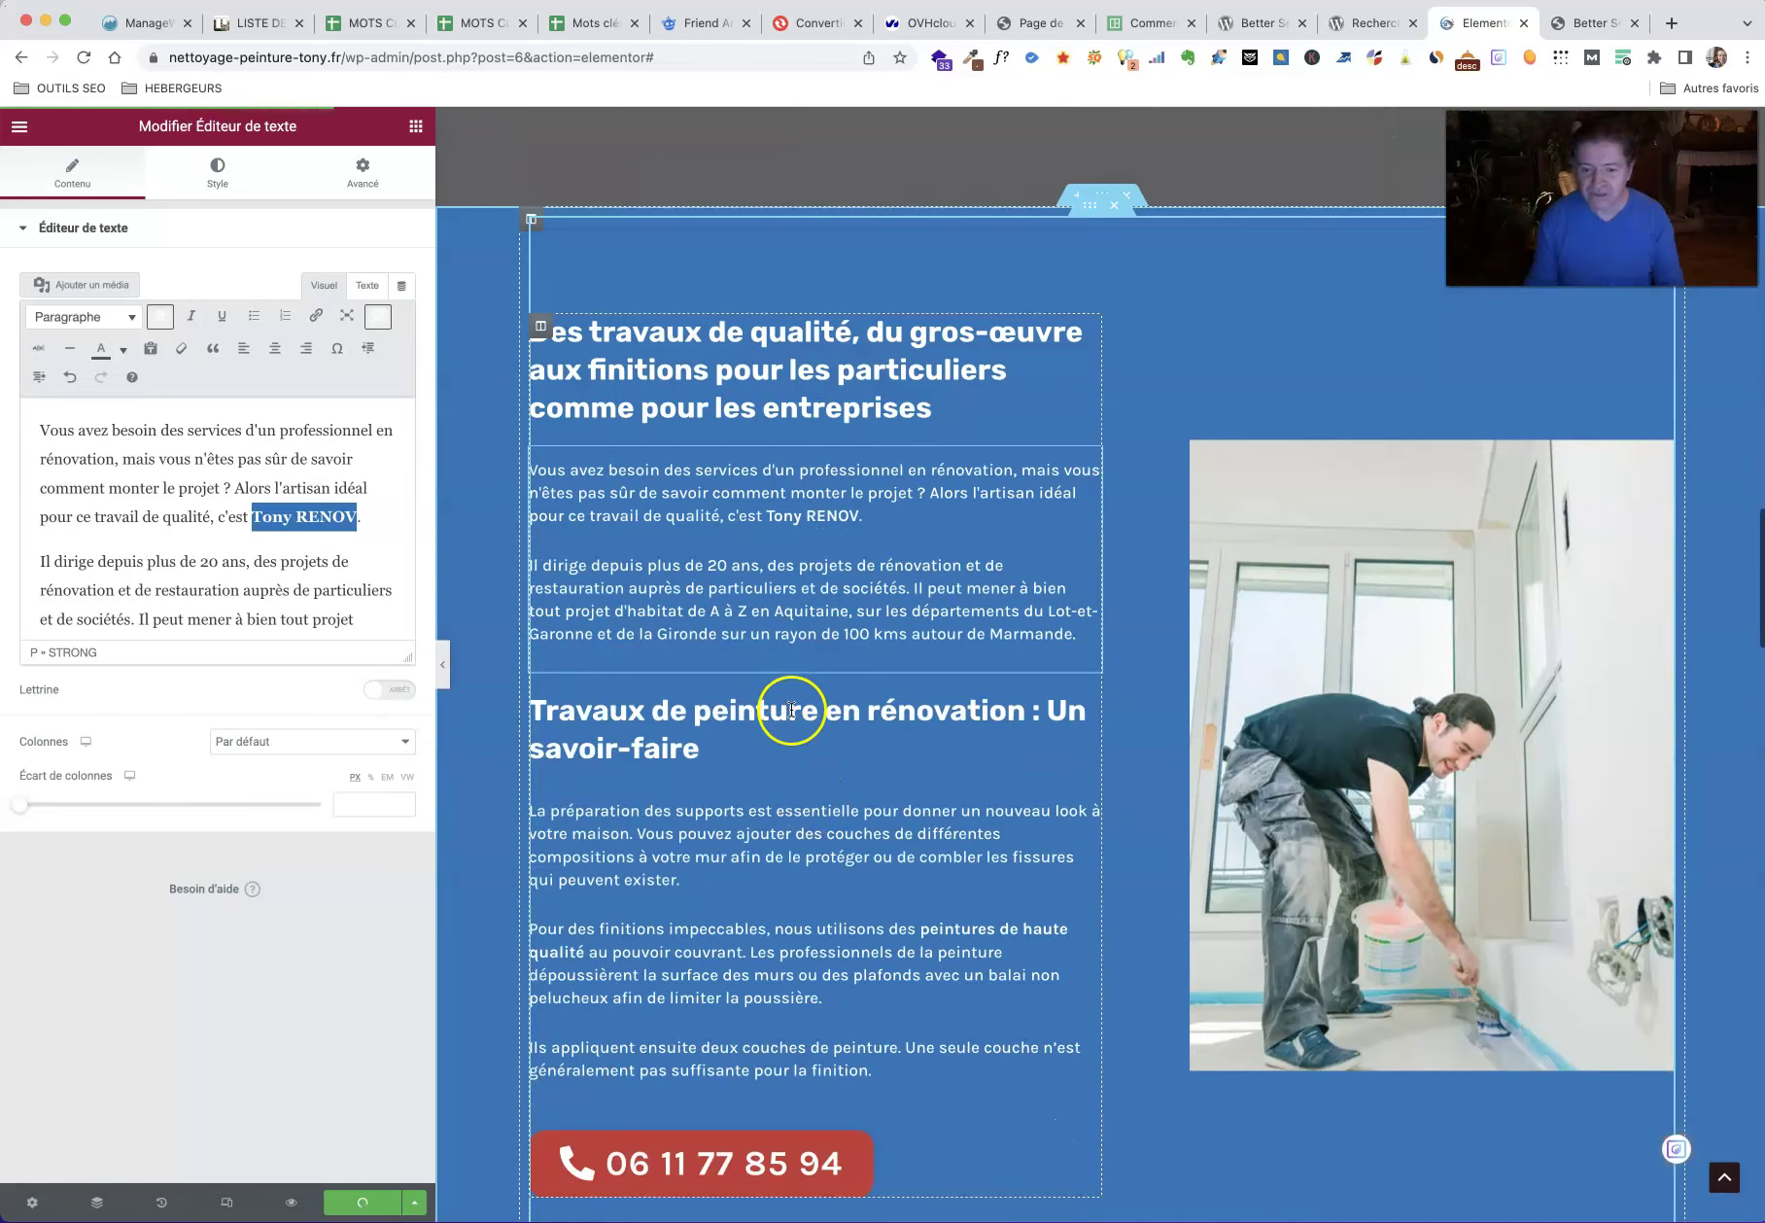
scroll(791, 710, down, 10)
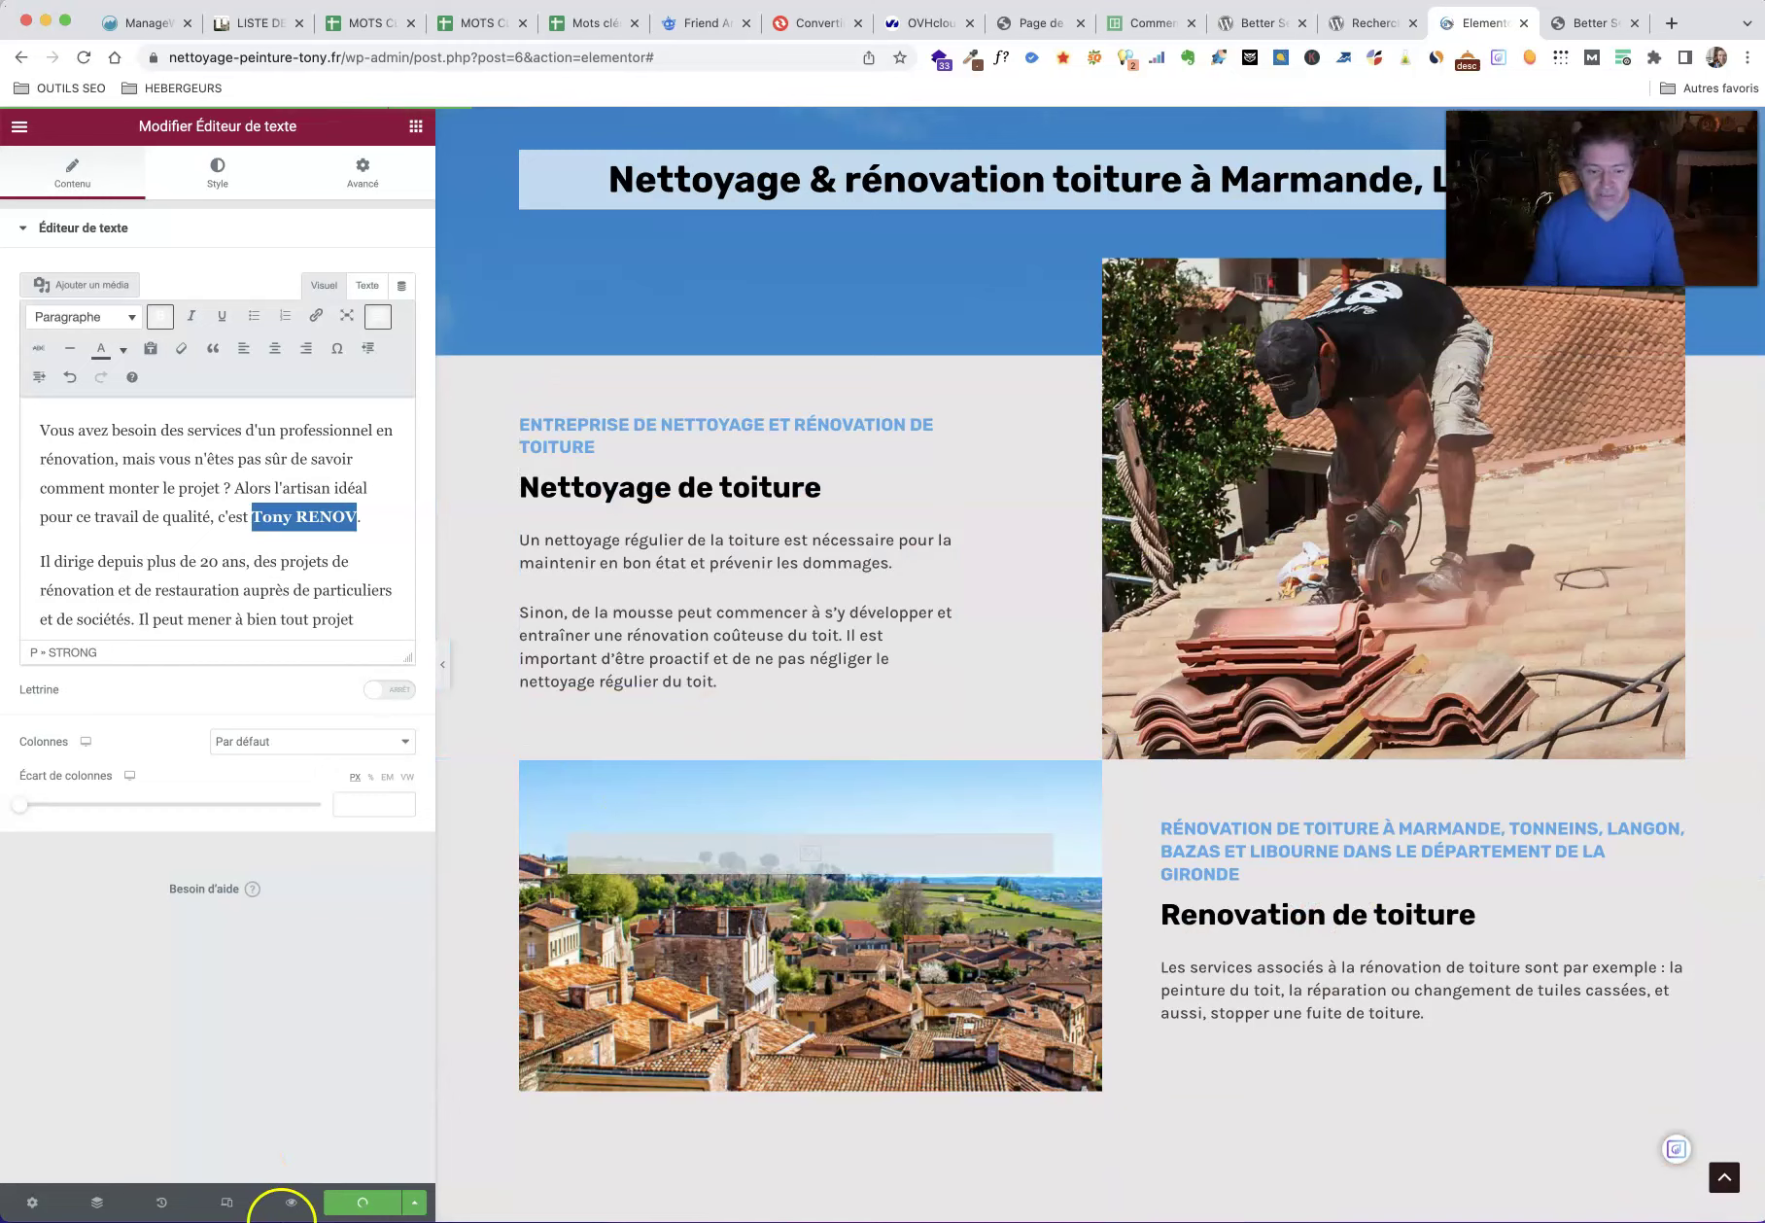
Step: Open the page's preview in a new browser tab
click(292, 1203)
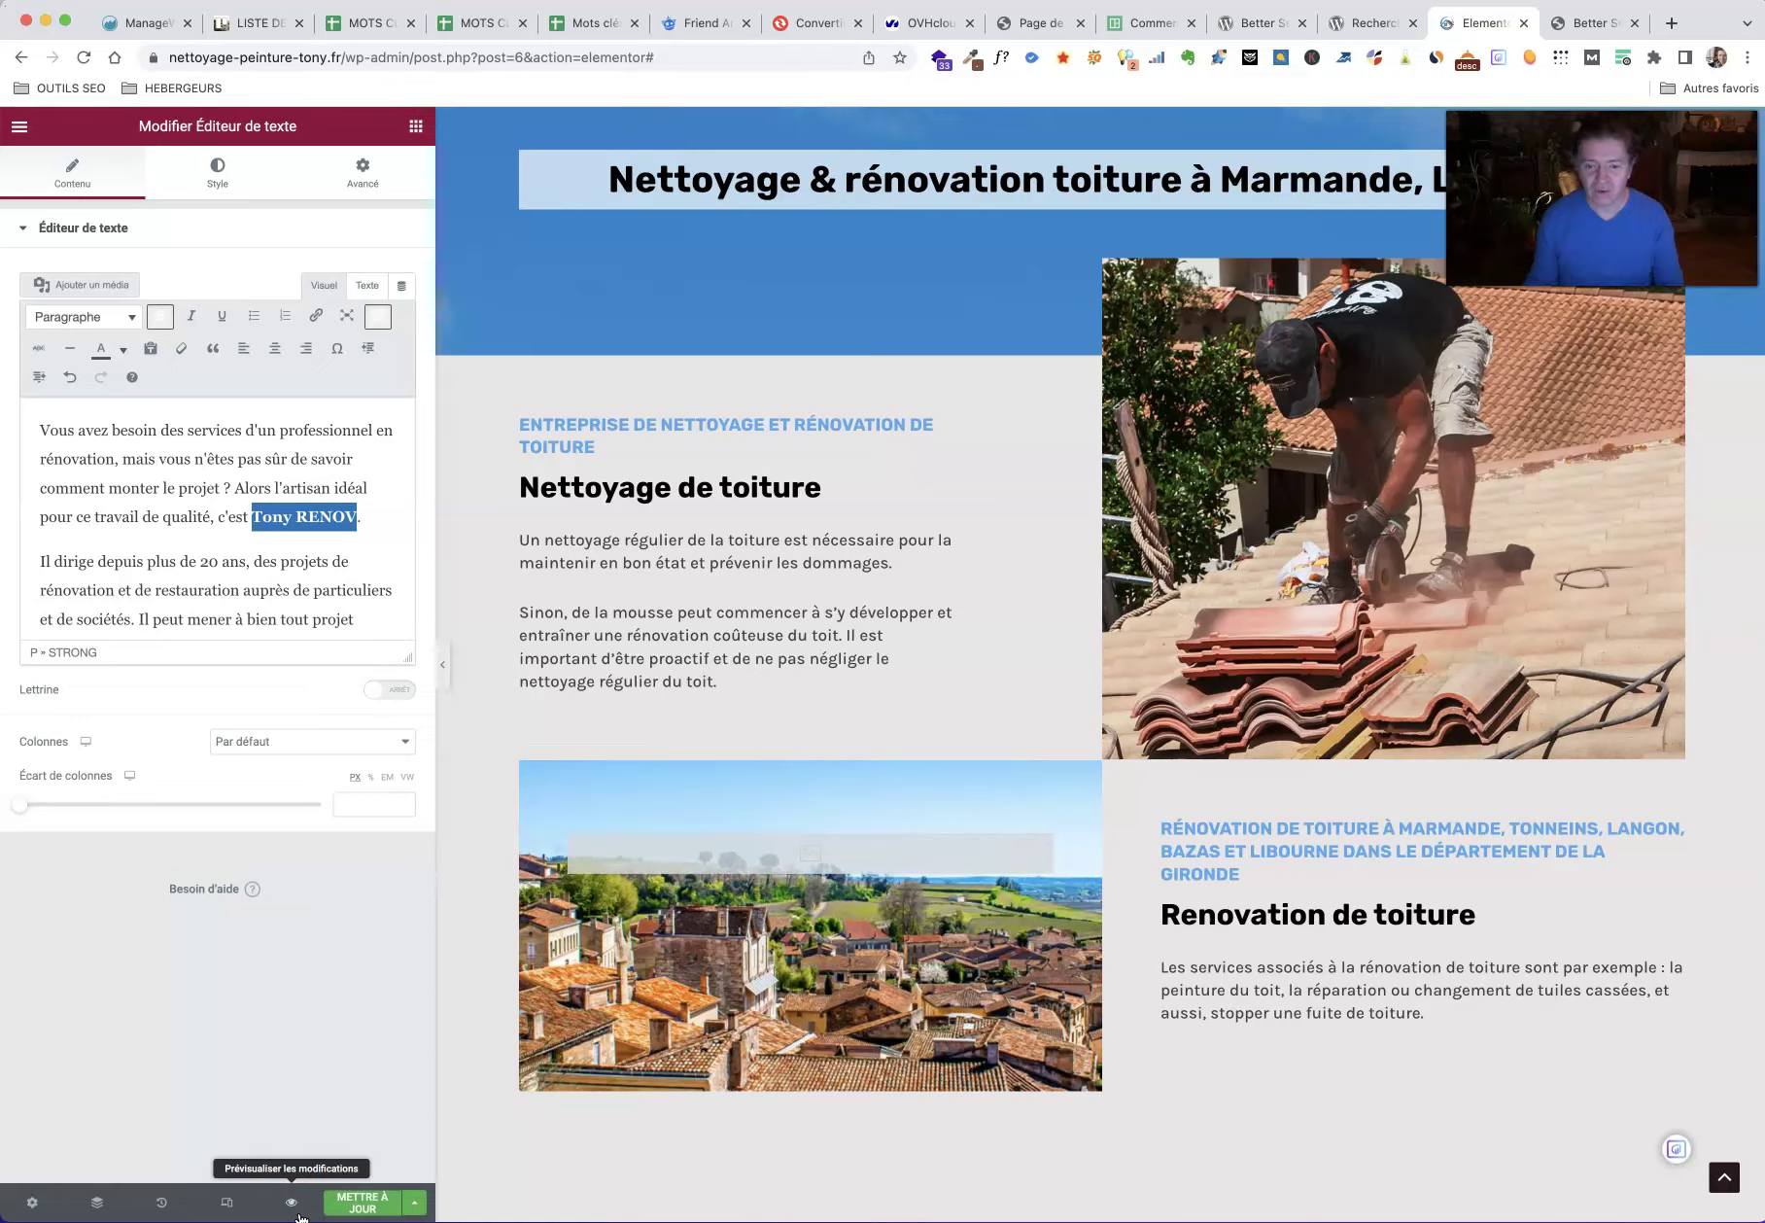
click(292, 1203)
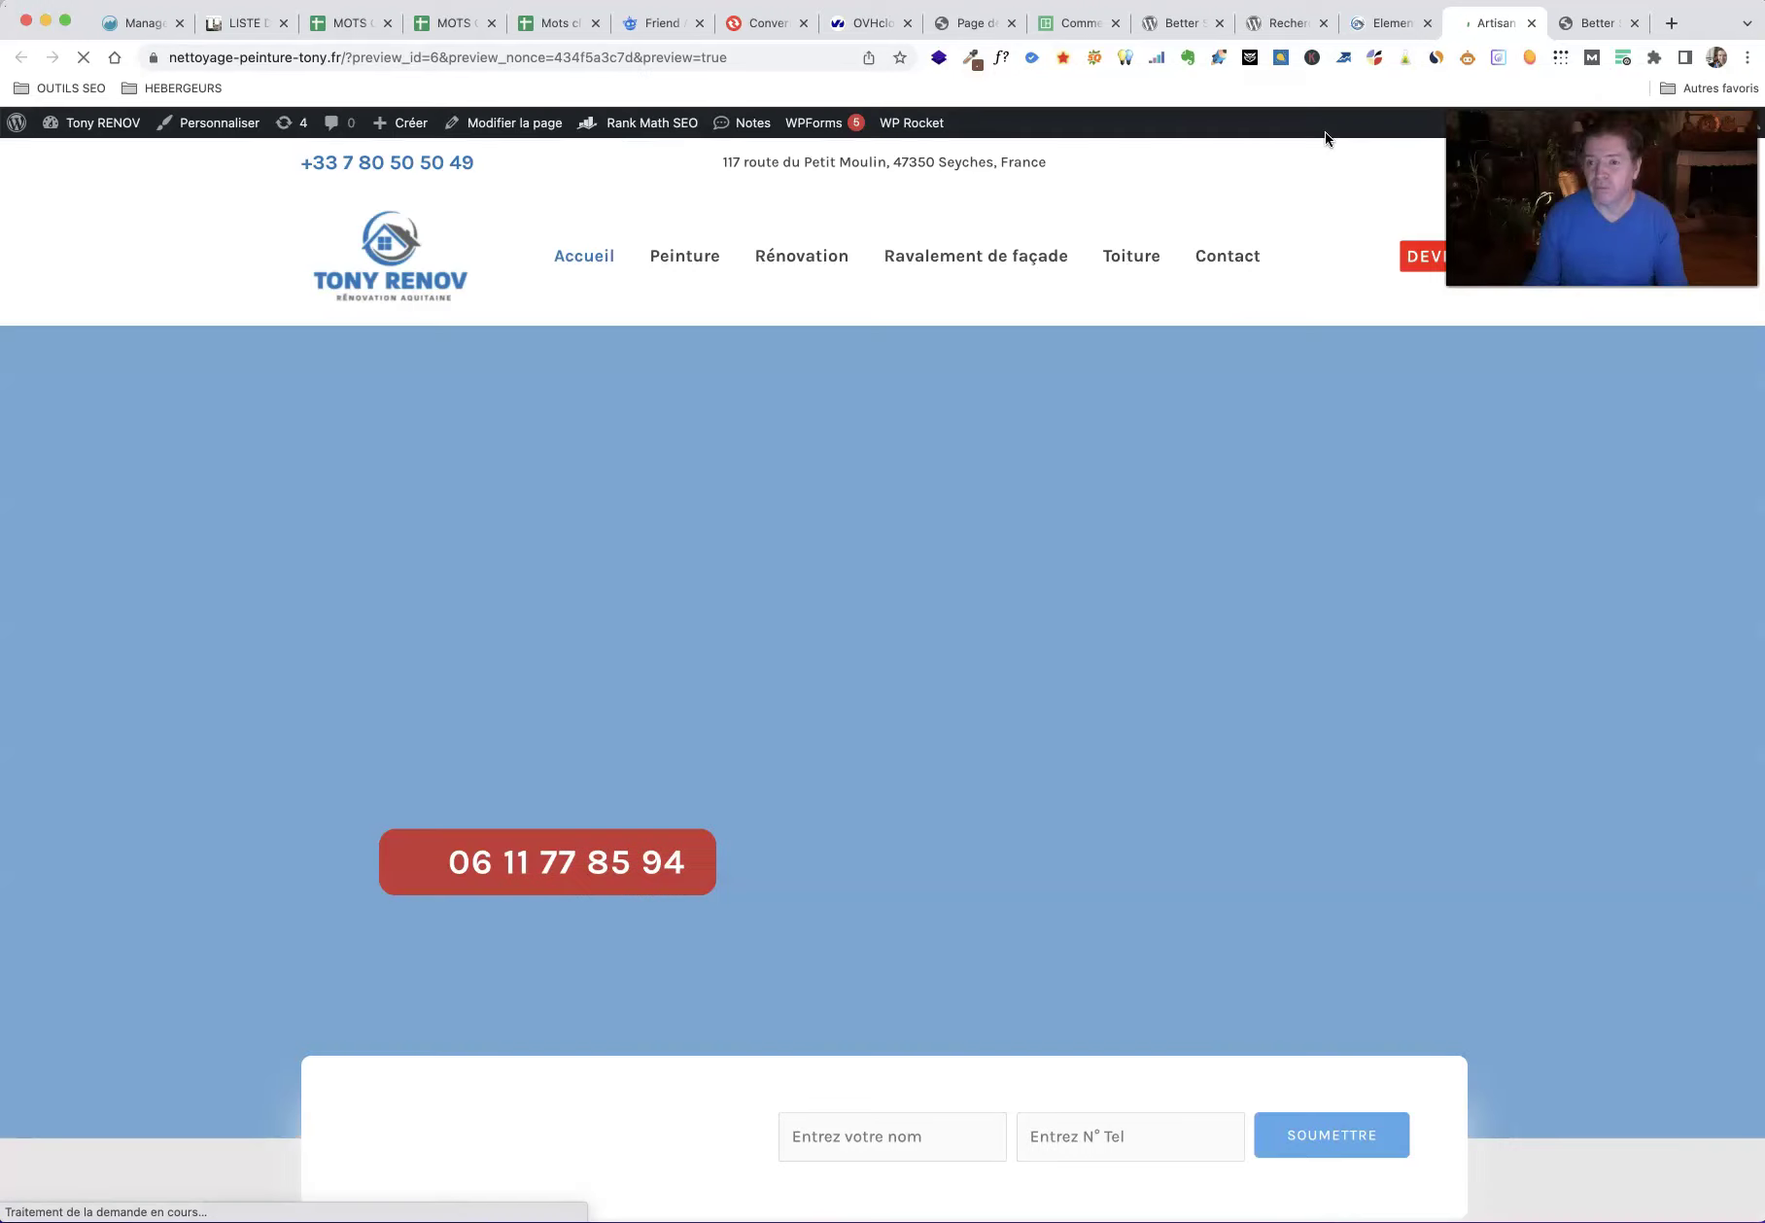
click(1286, 127)
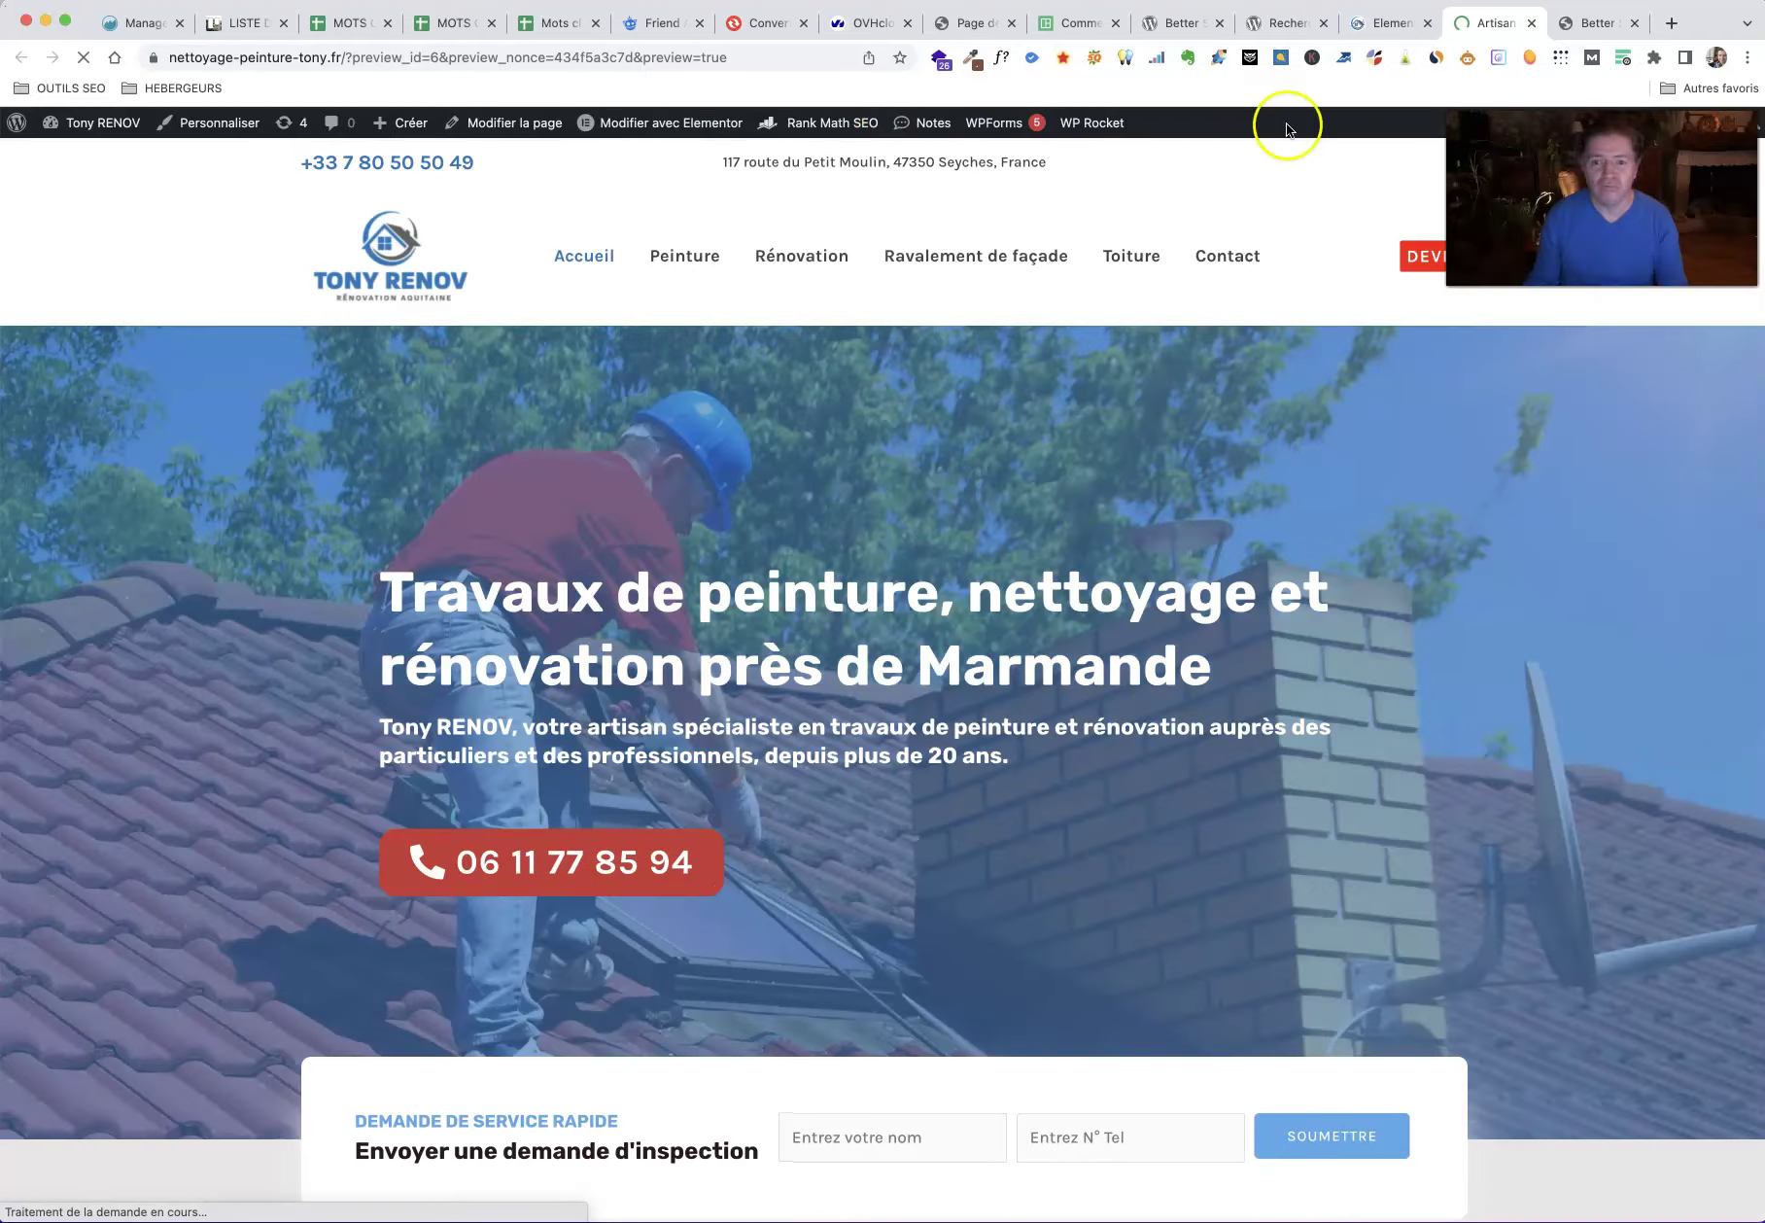
Step: Open the Peinture page and highlight two leftover occurrences of the old surname
click(698, 270)
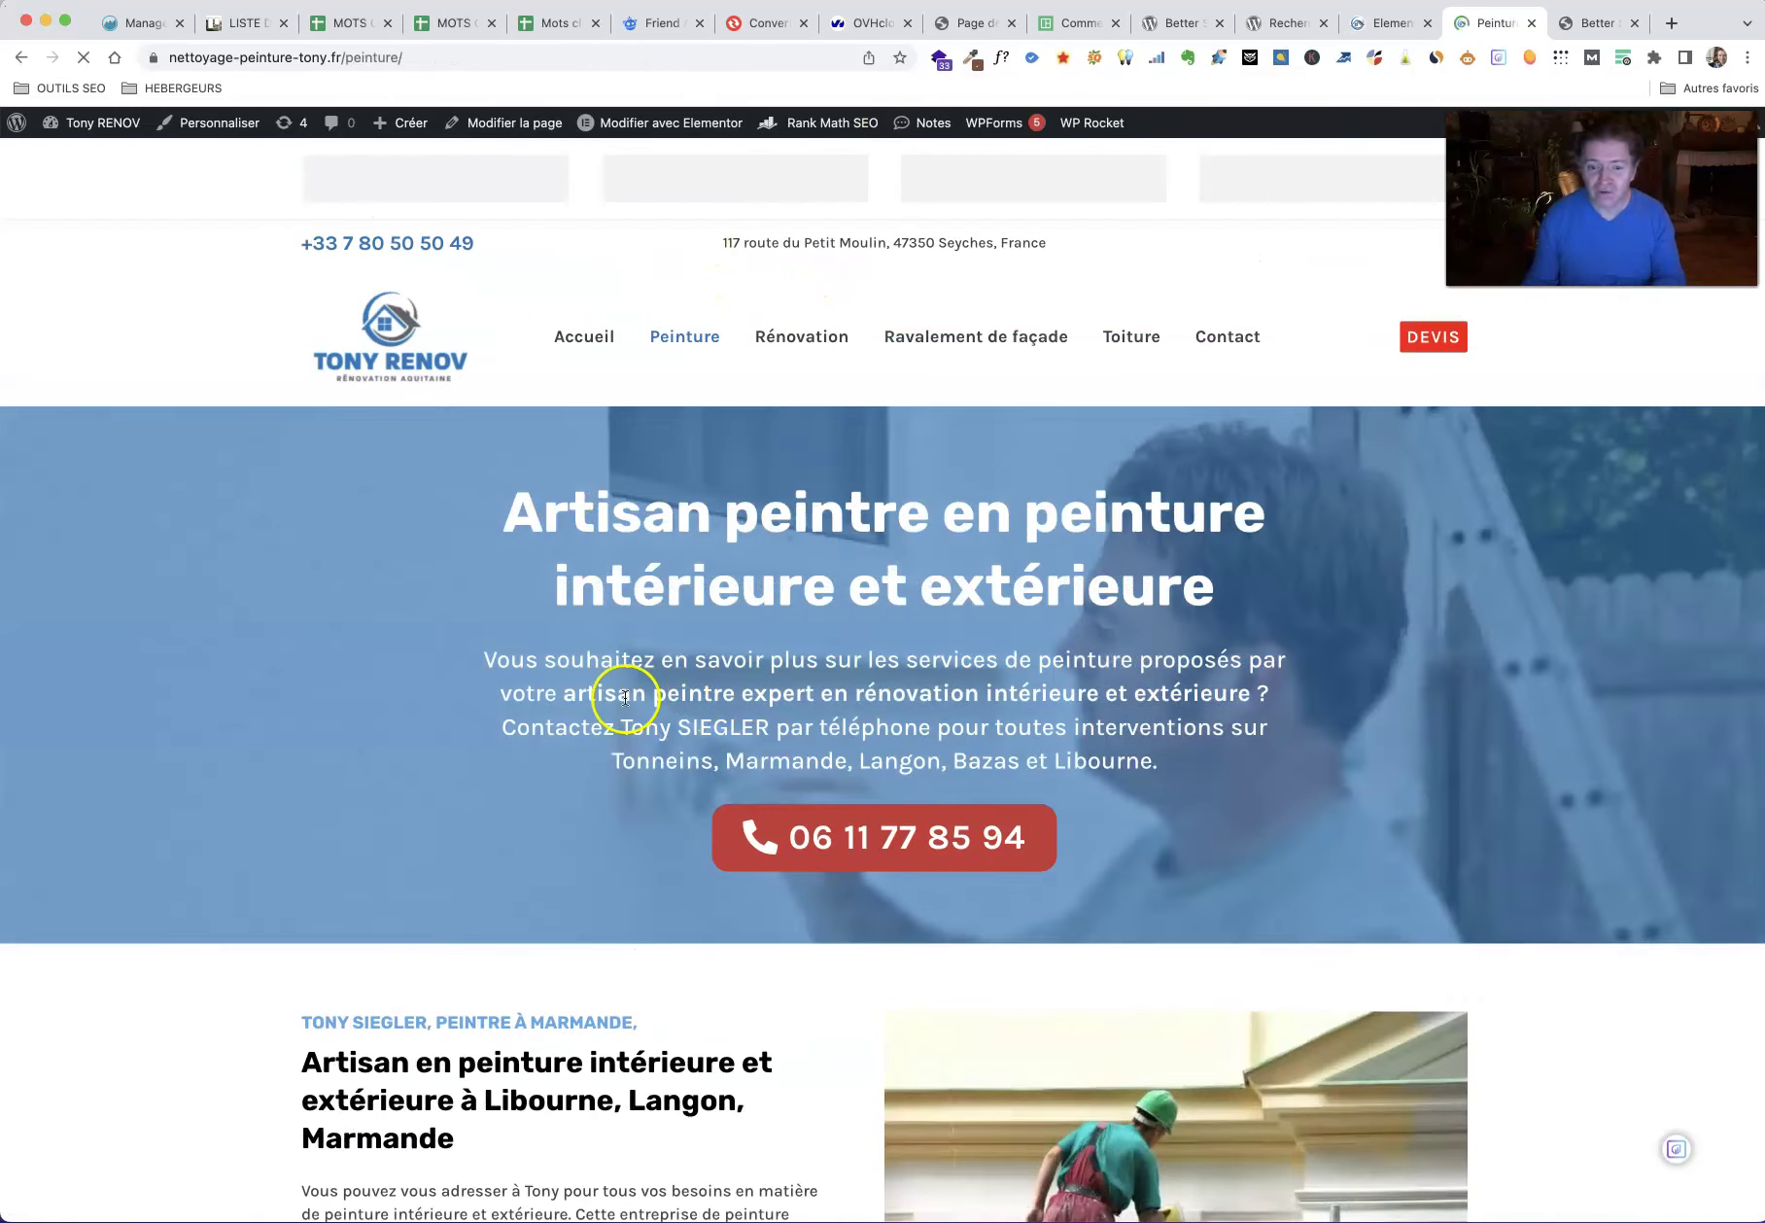
scroll(562, 607, down, 7)
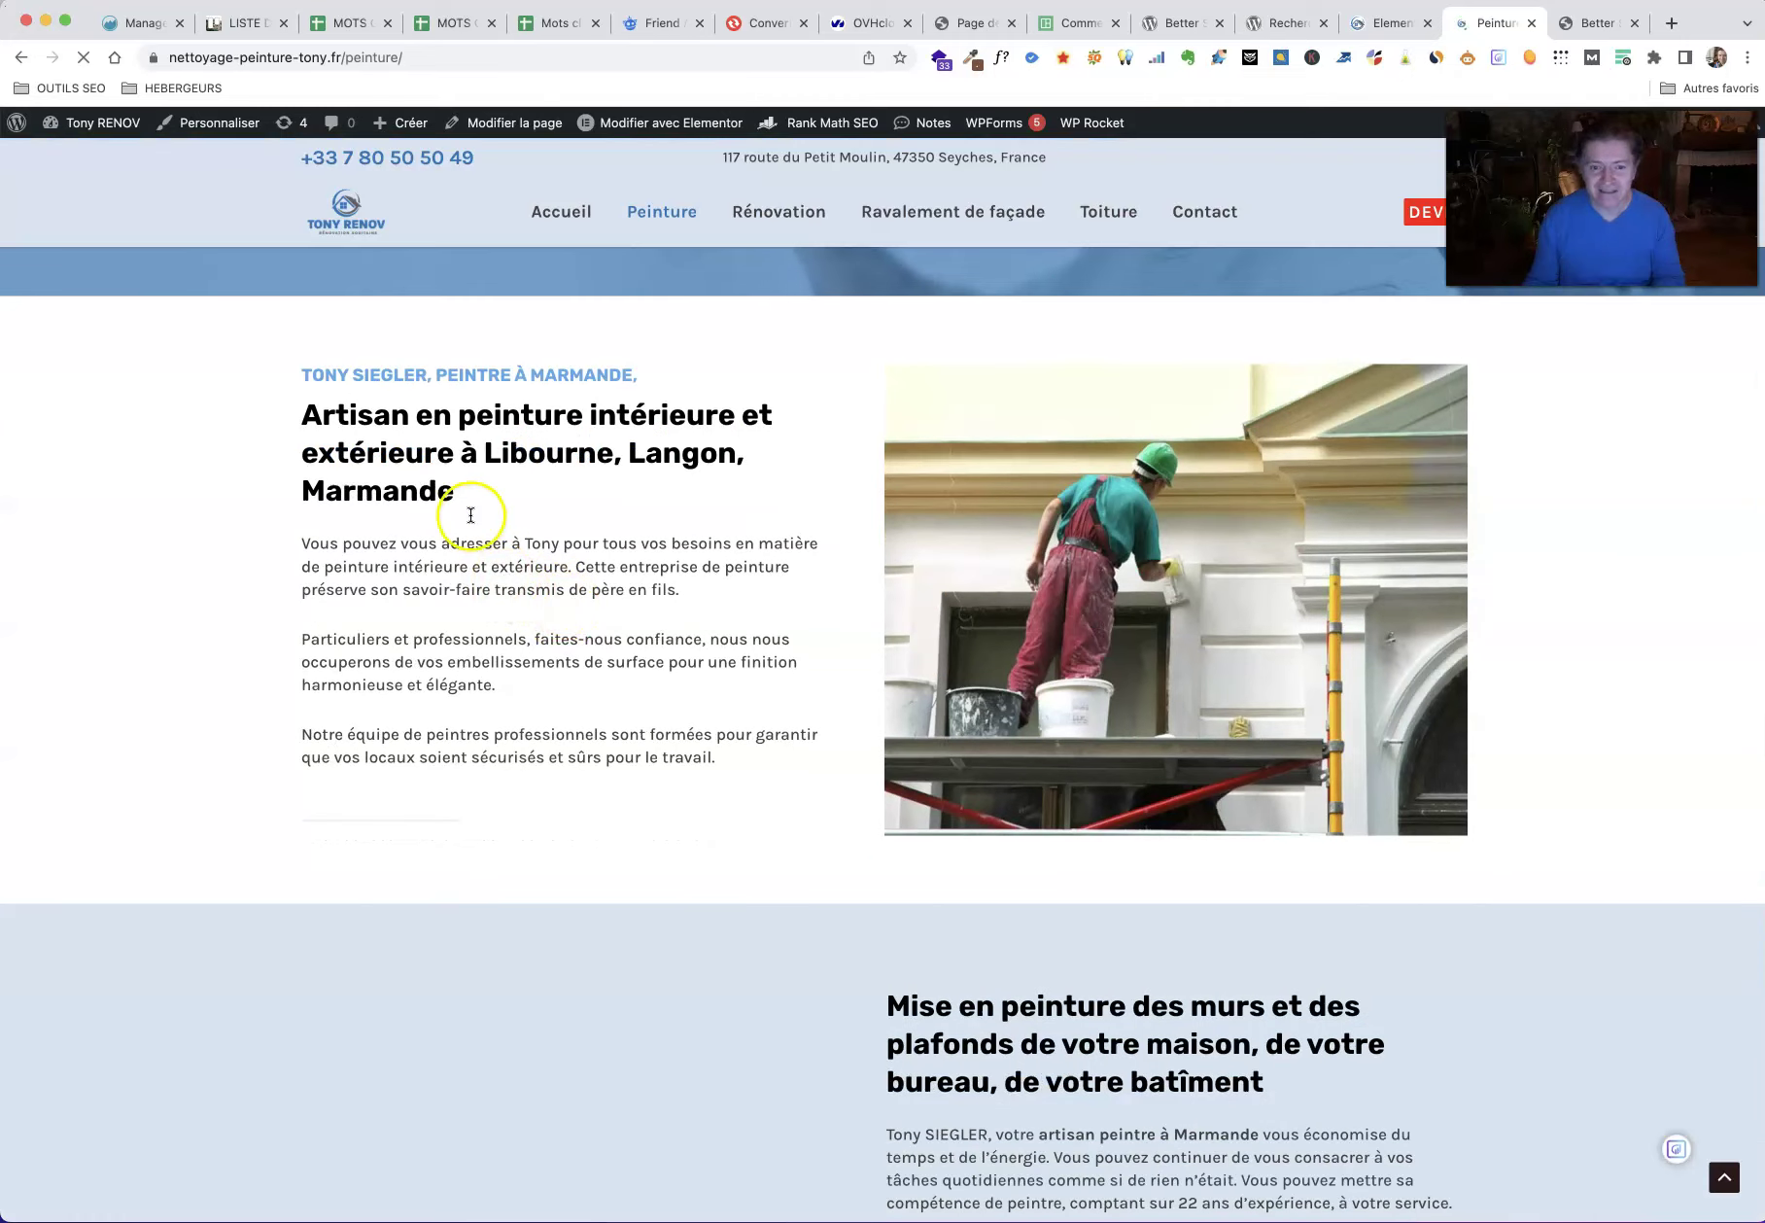
scroll(1036, 847, down, 6)
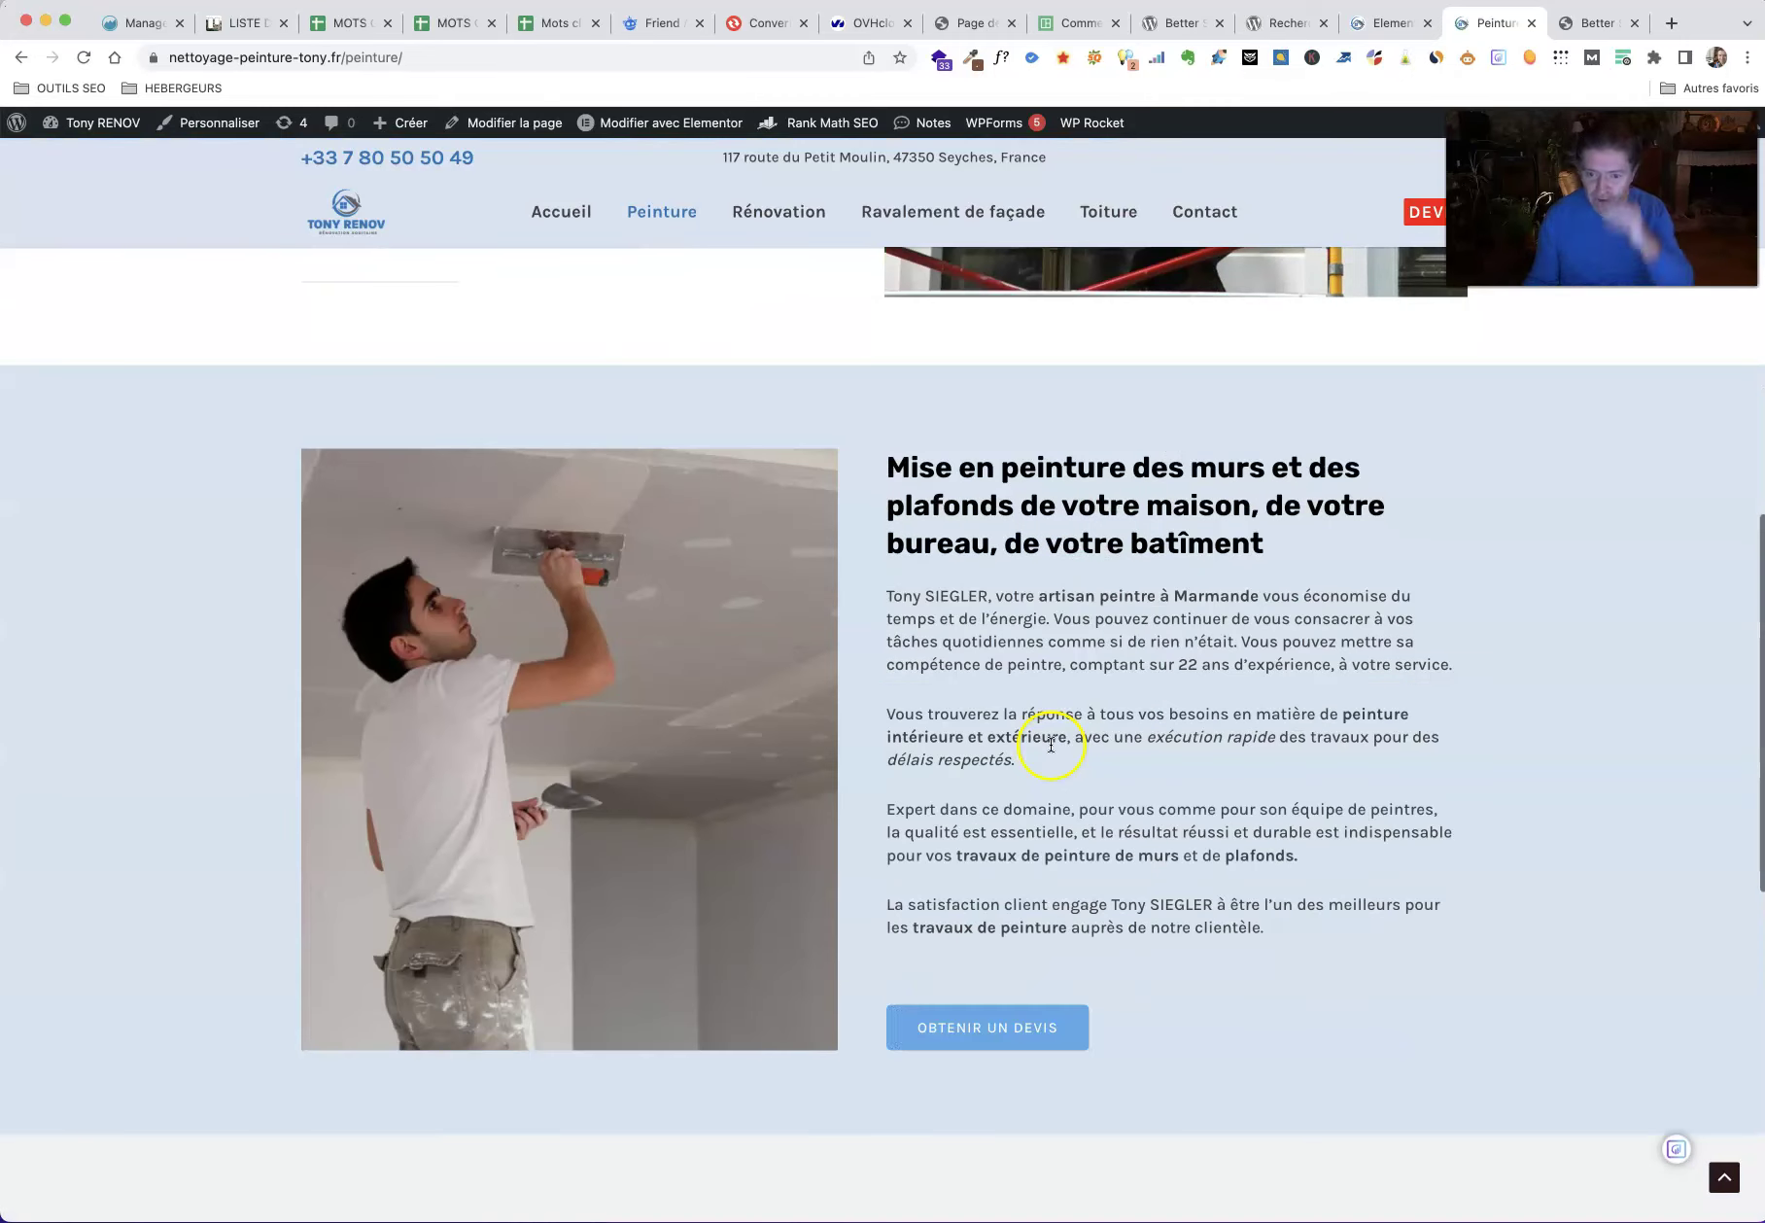
double_click(958, 595)
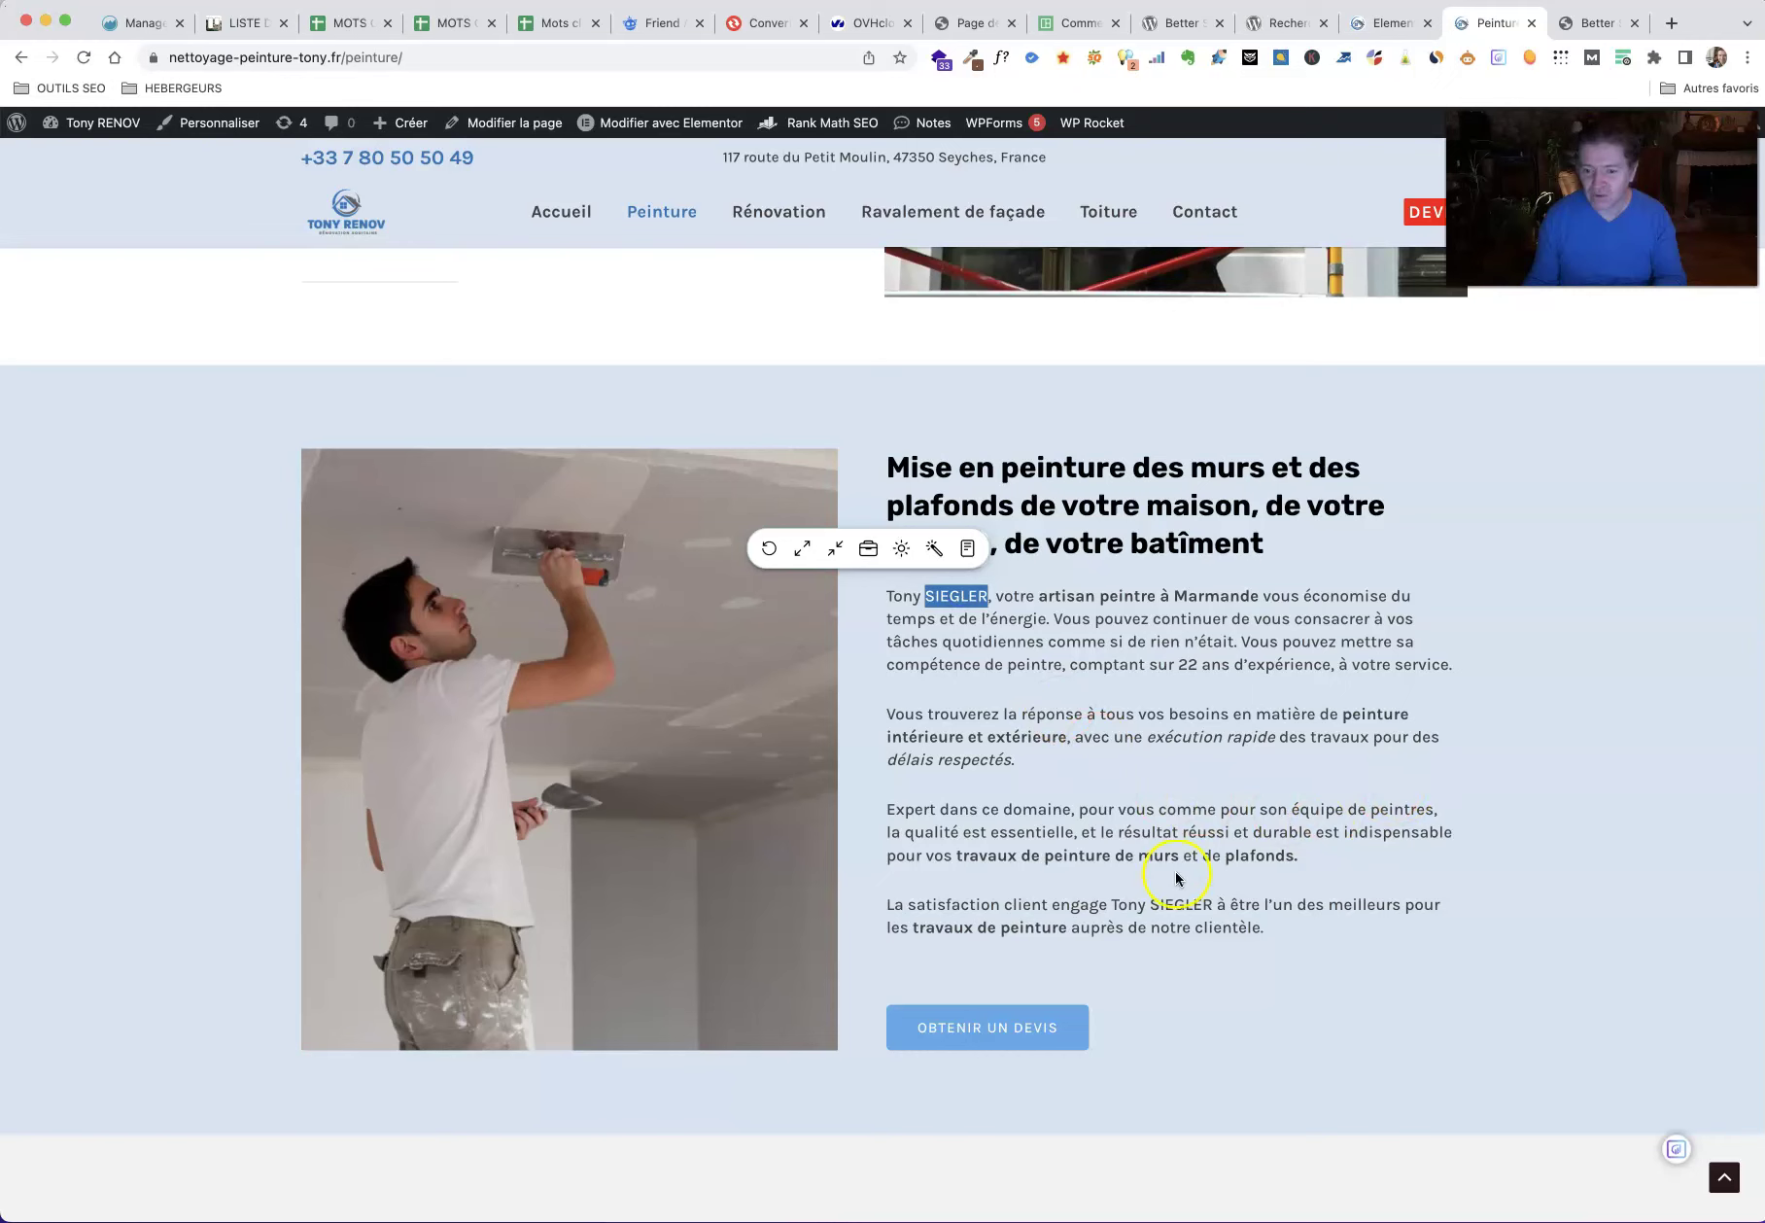
double_click(1180, 904)
Step: Return to the Better Search Replace tool tab
scroll(1438, 808, down, 10)
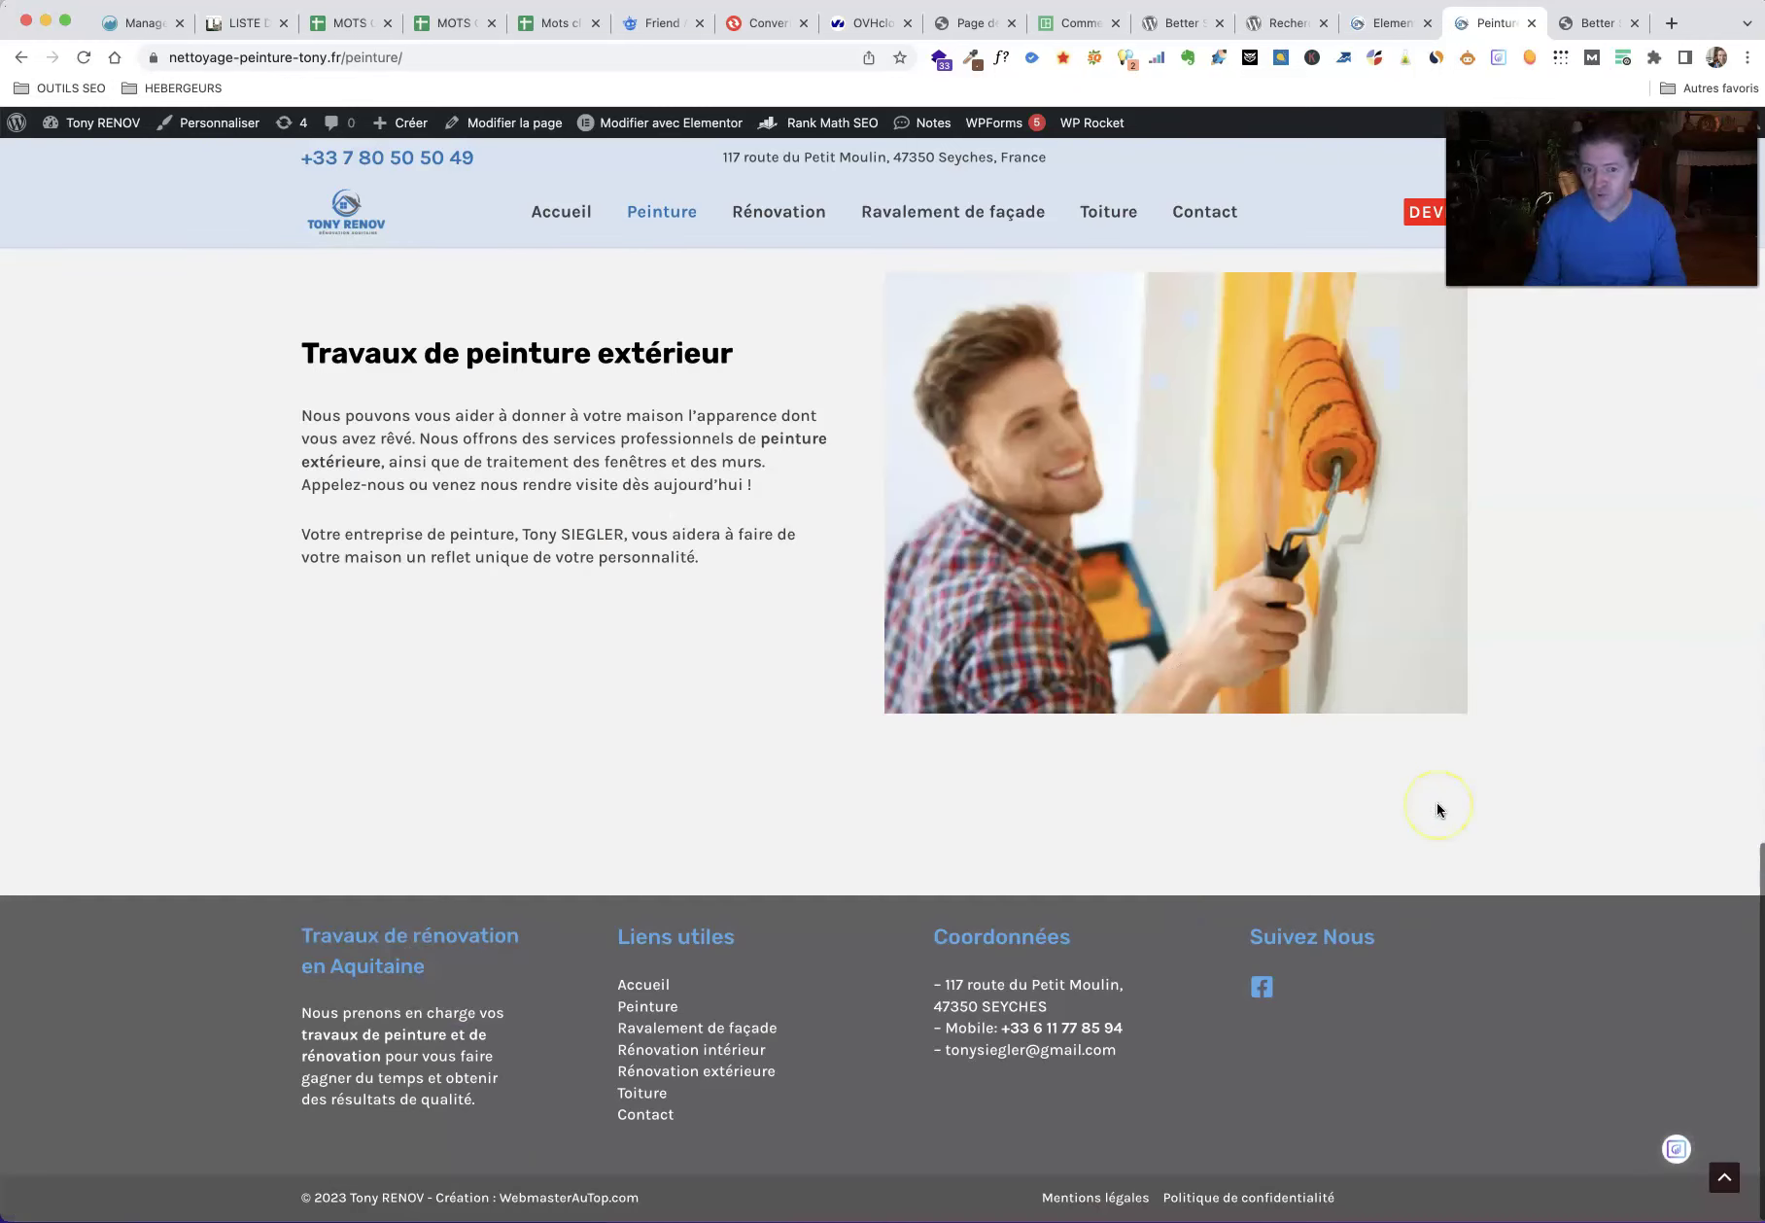
scroll(1439, 809, up, 8)
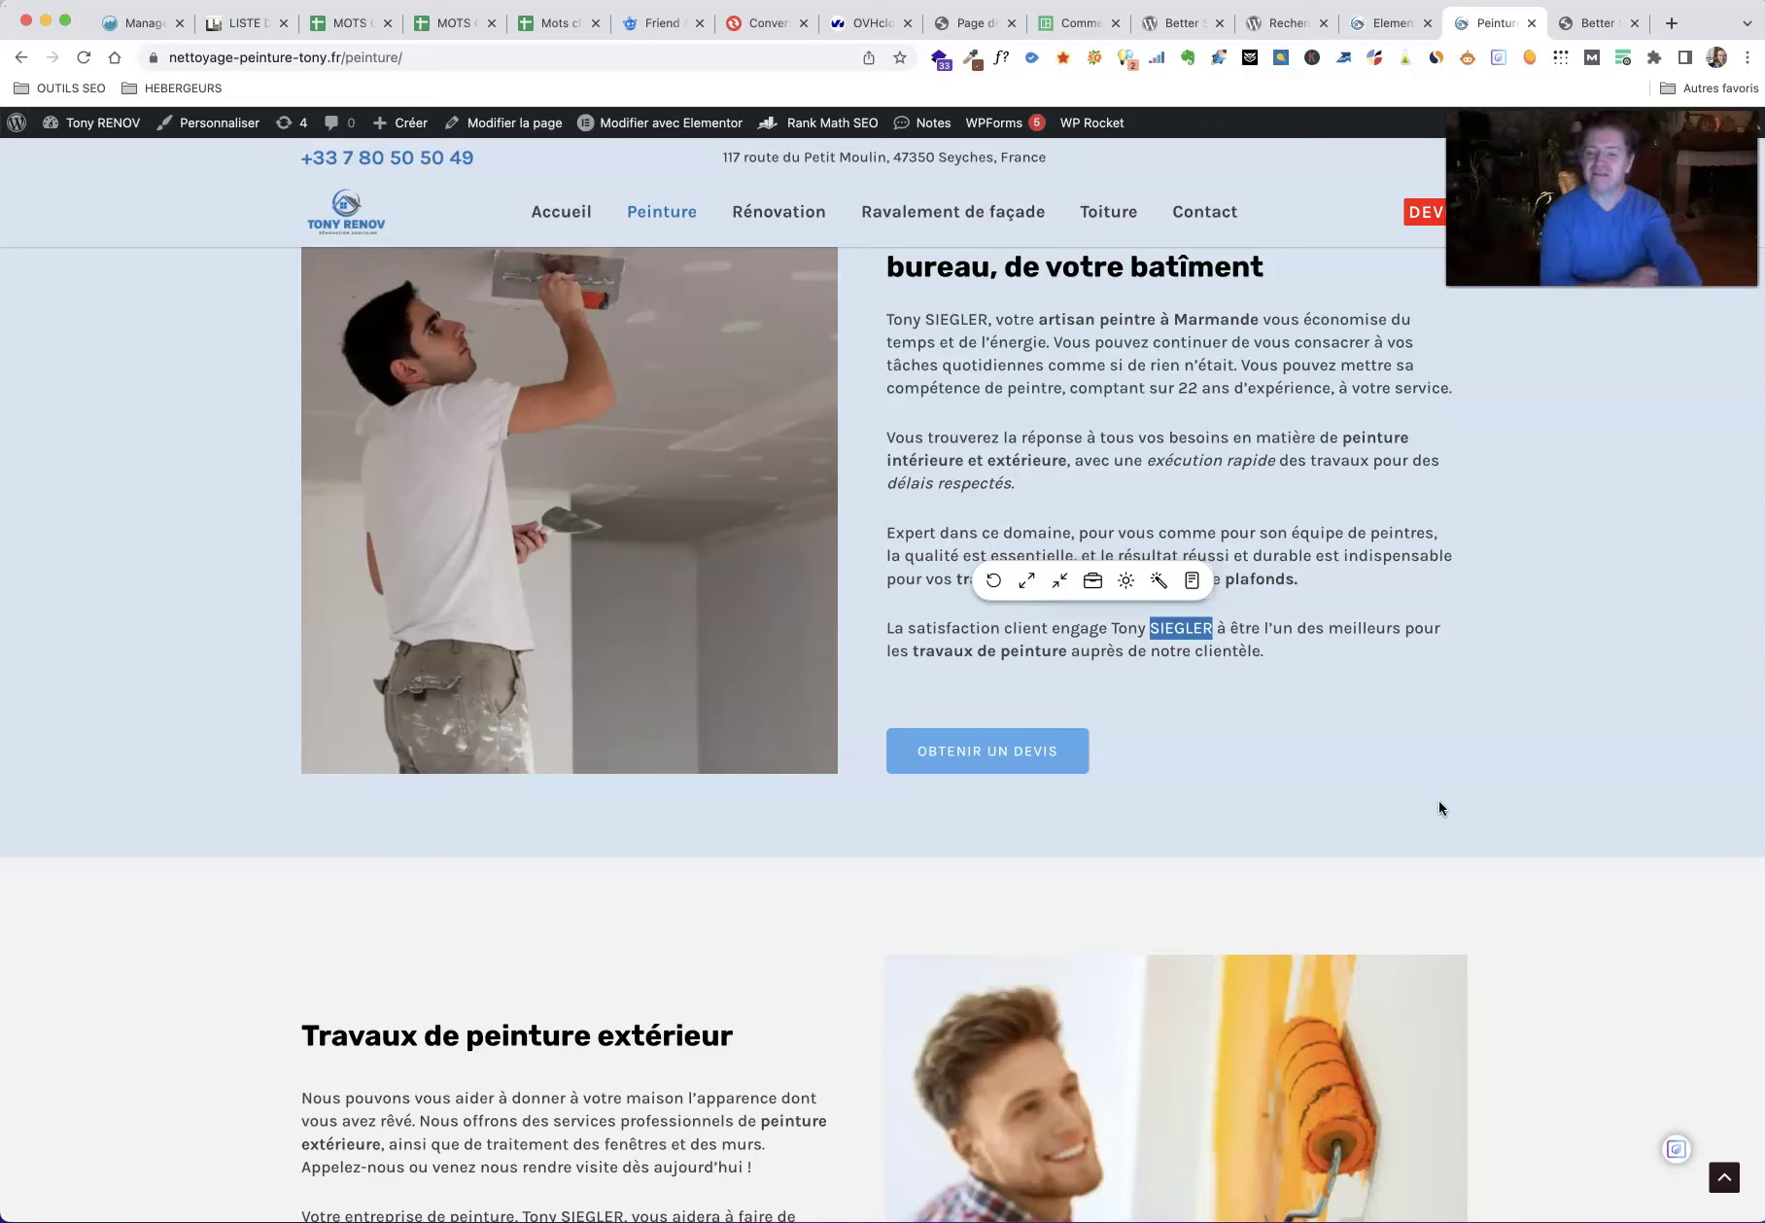
click(1409, 22)
click(1606, 18)
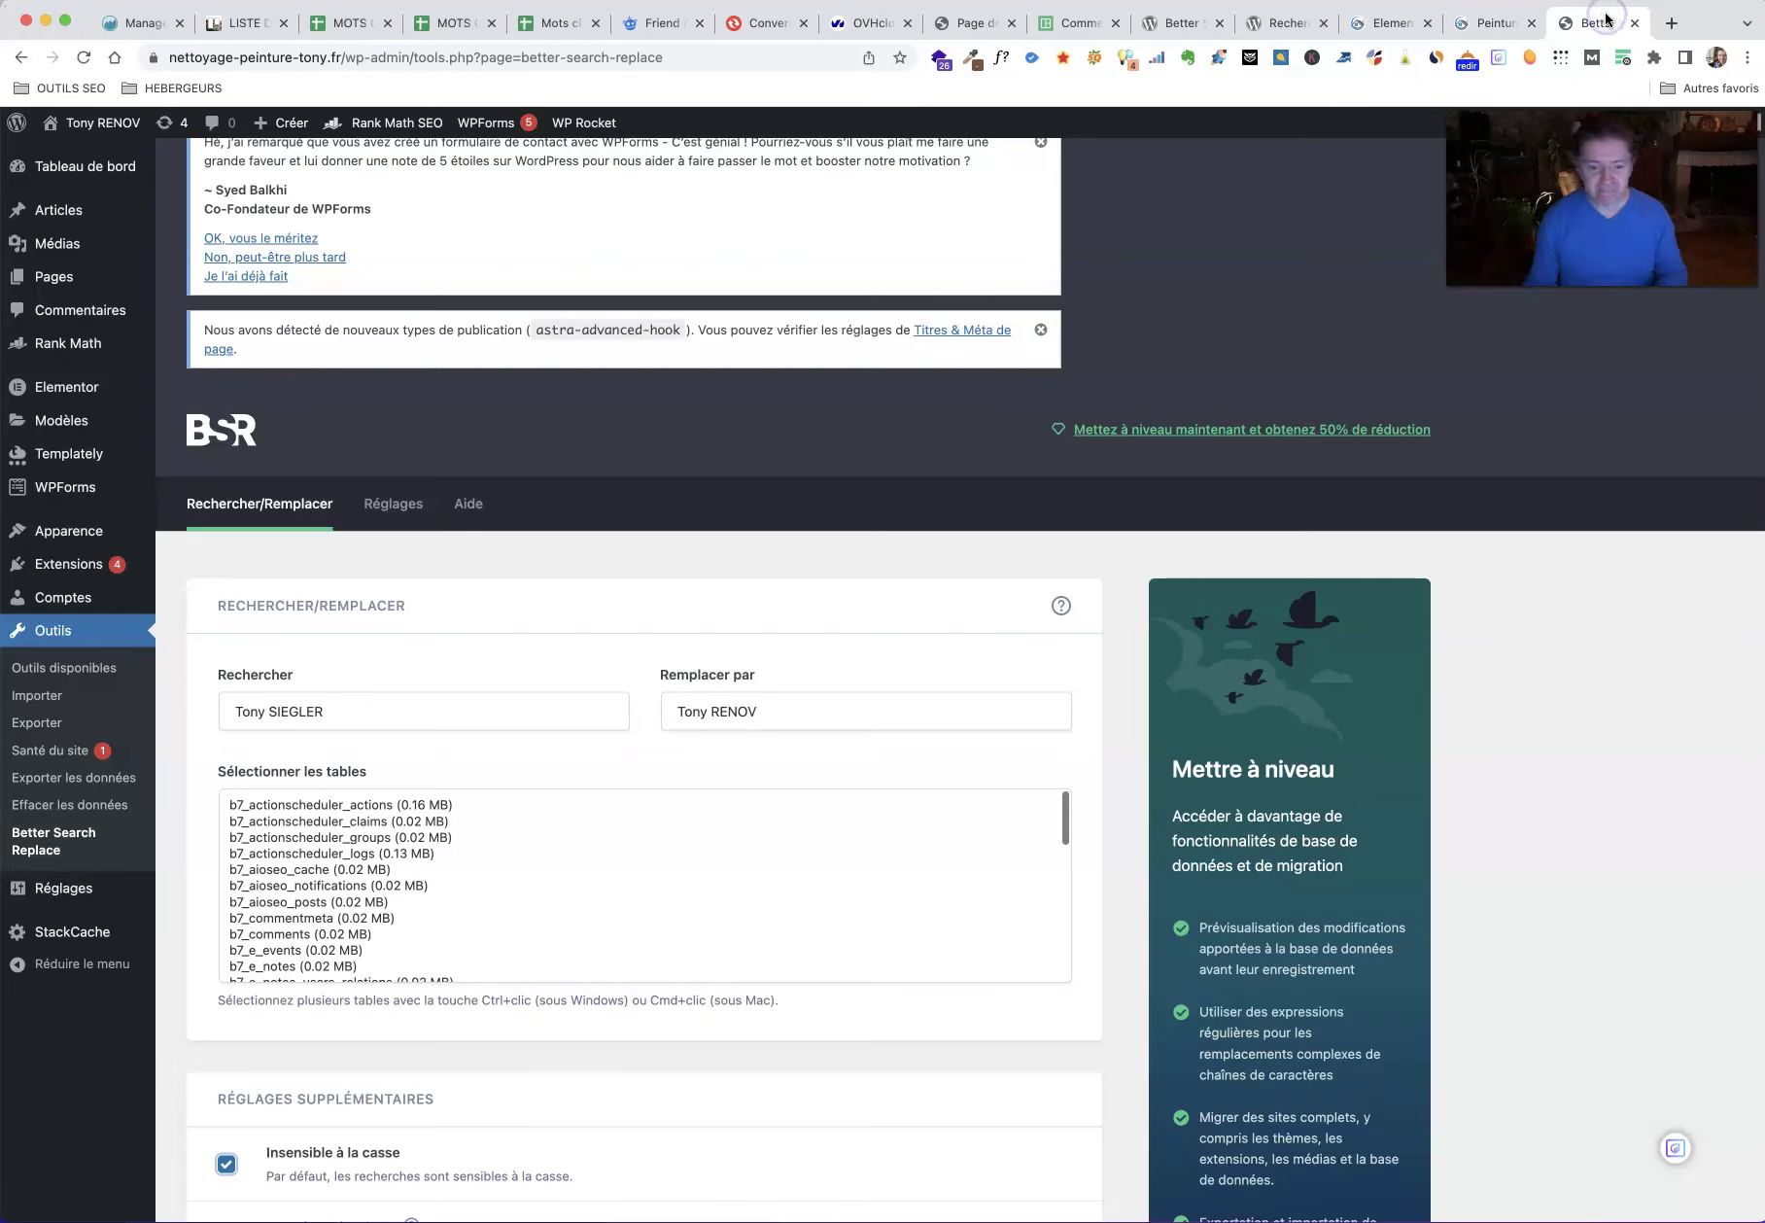
Step: Run the old-name-to-Tony RENOV replacement as a Faire un essai trial run, then check Peinture
scroll(1127, 970, down, 5)
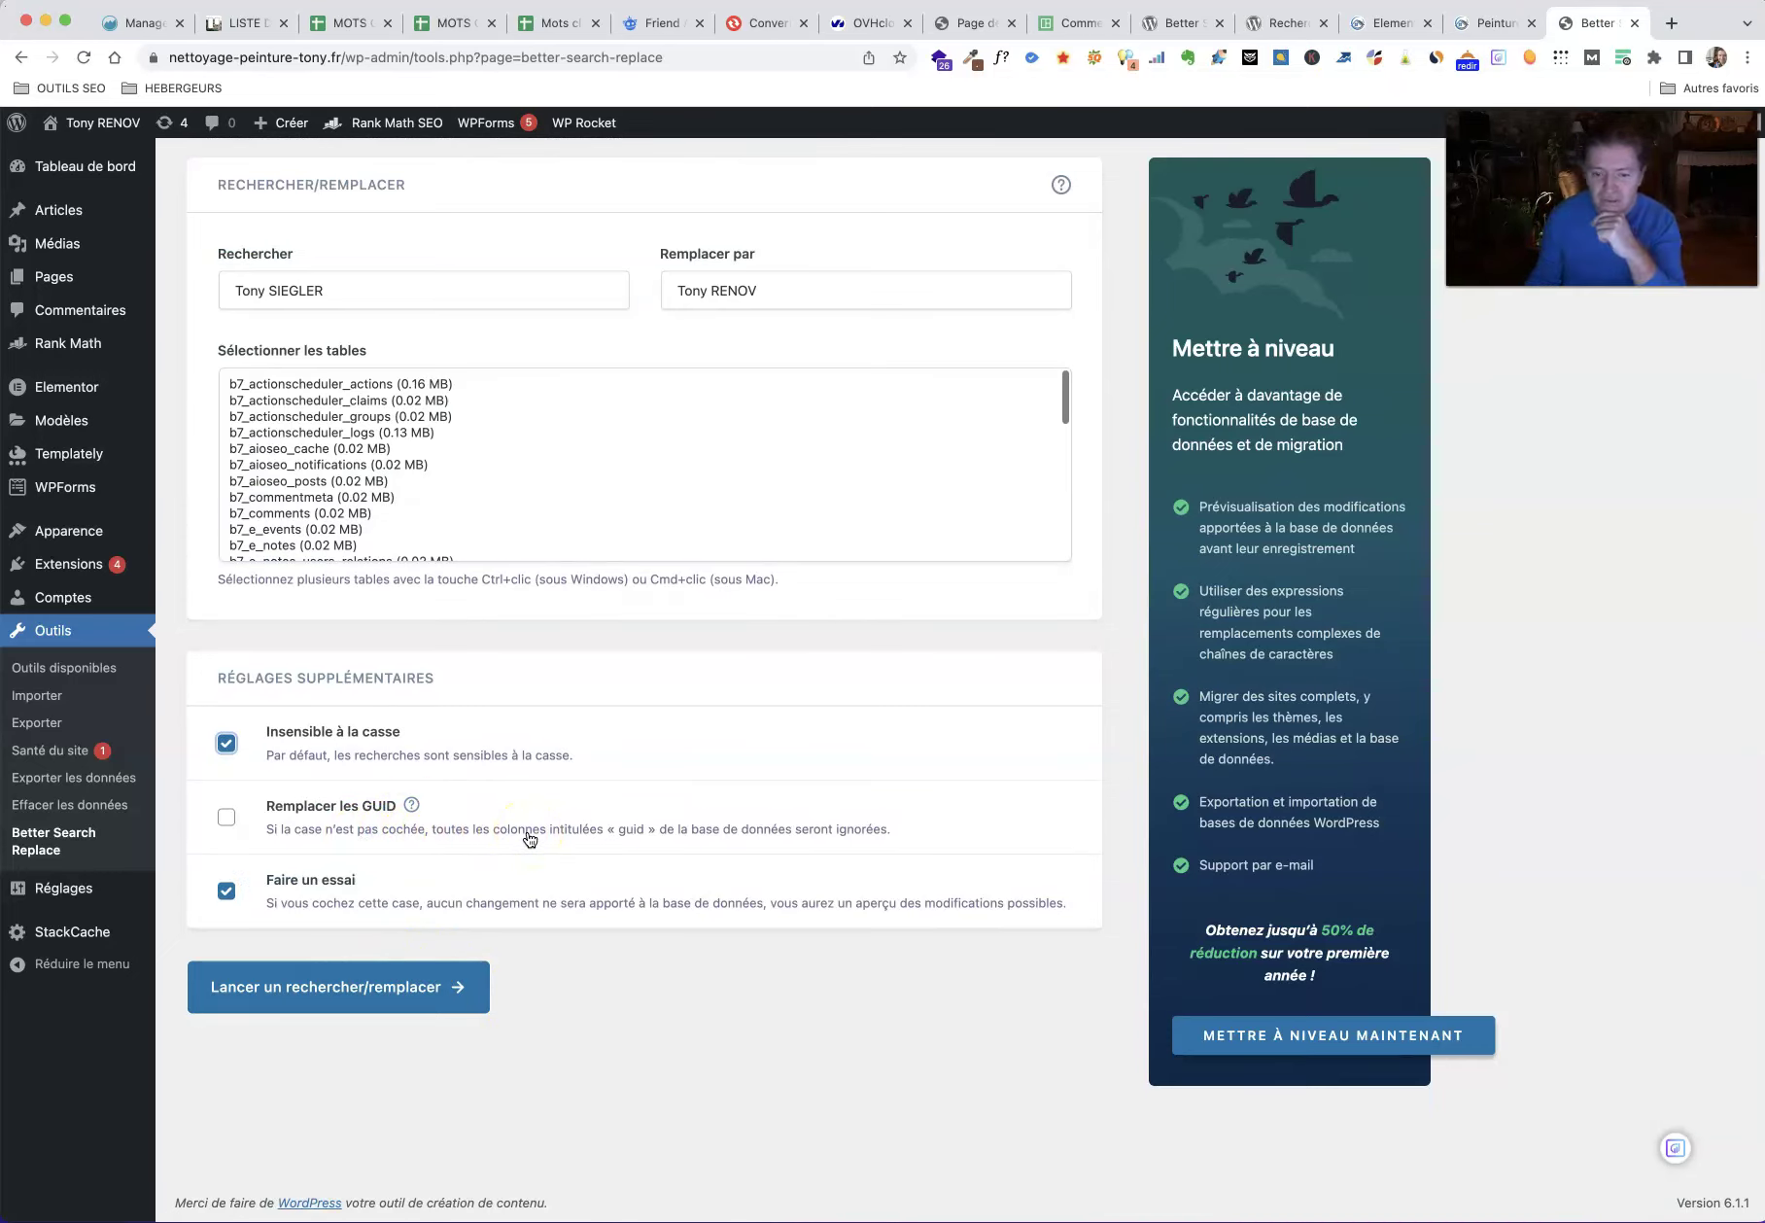
click(406, 999)
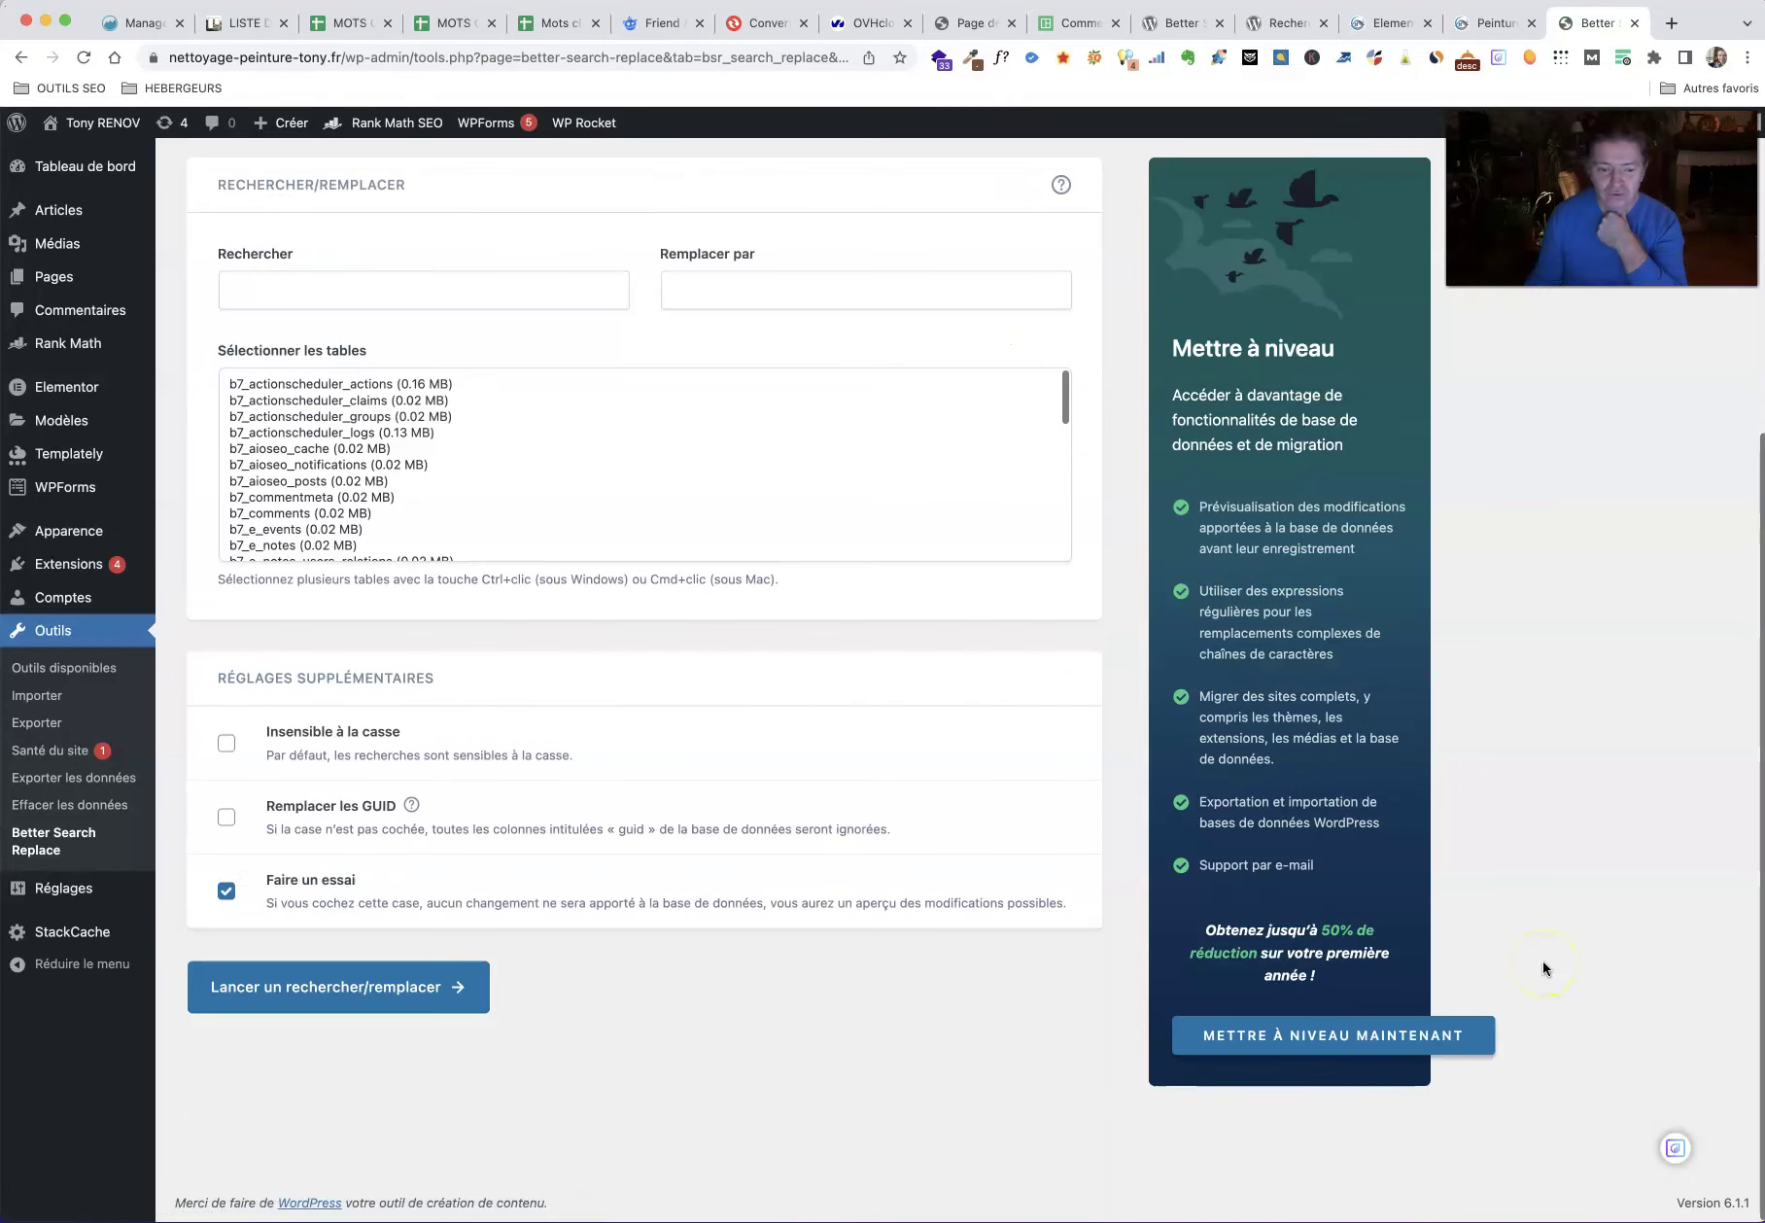
scroll(1544, 969, up, 5)
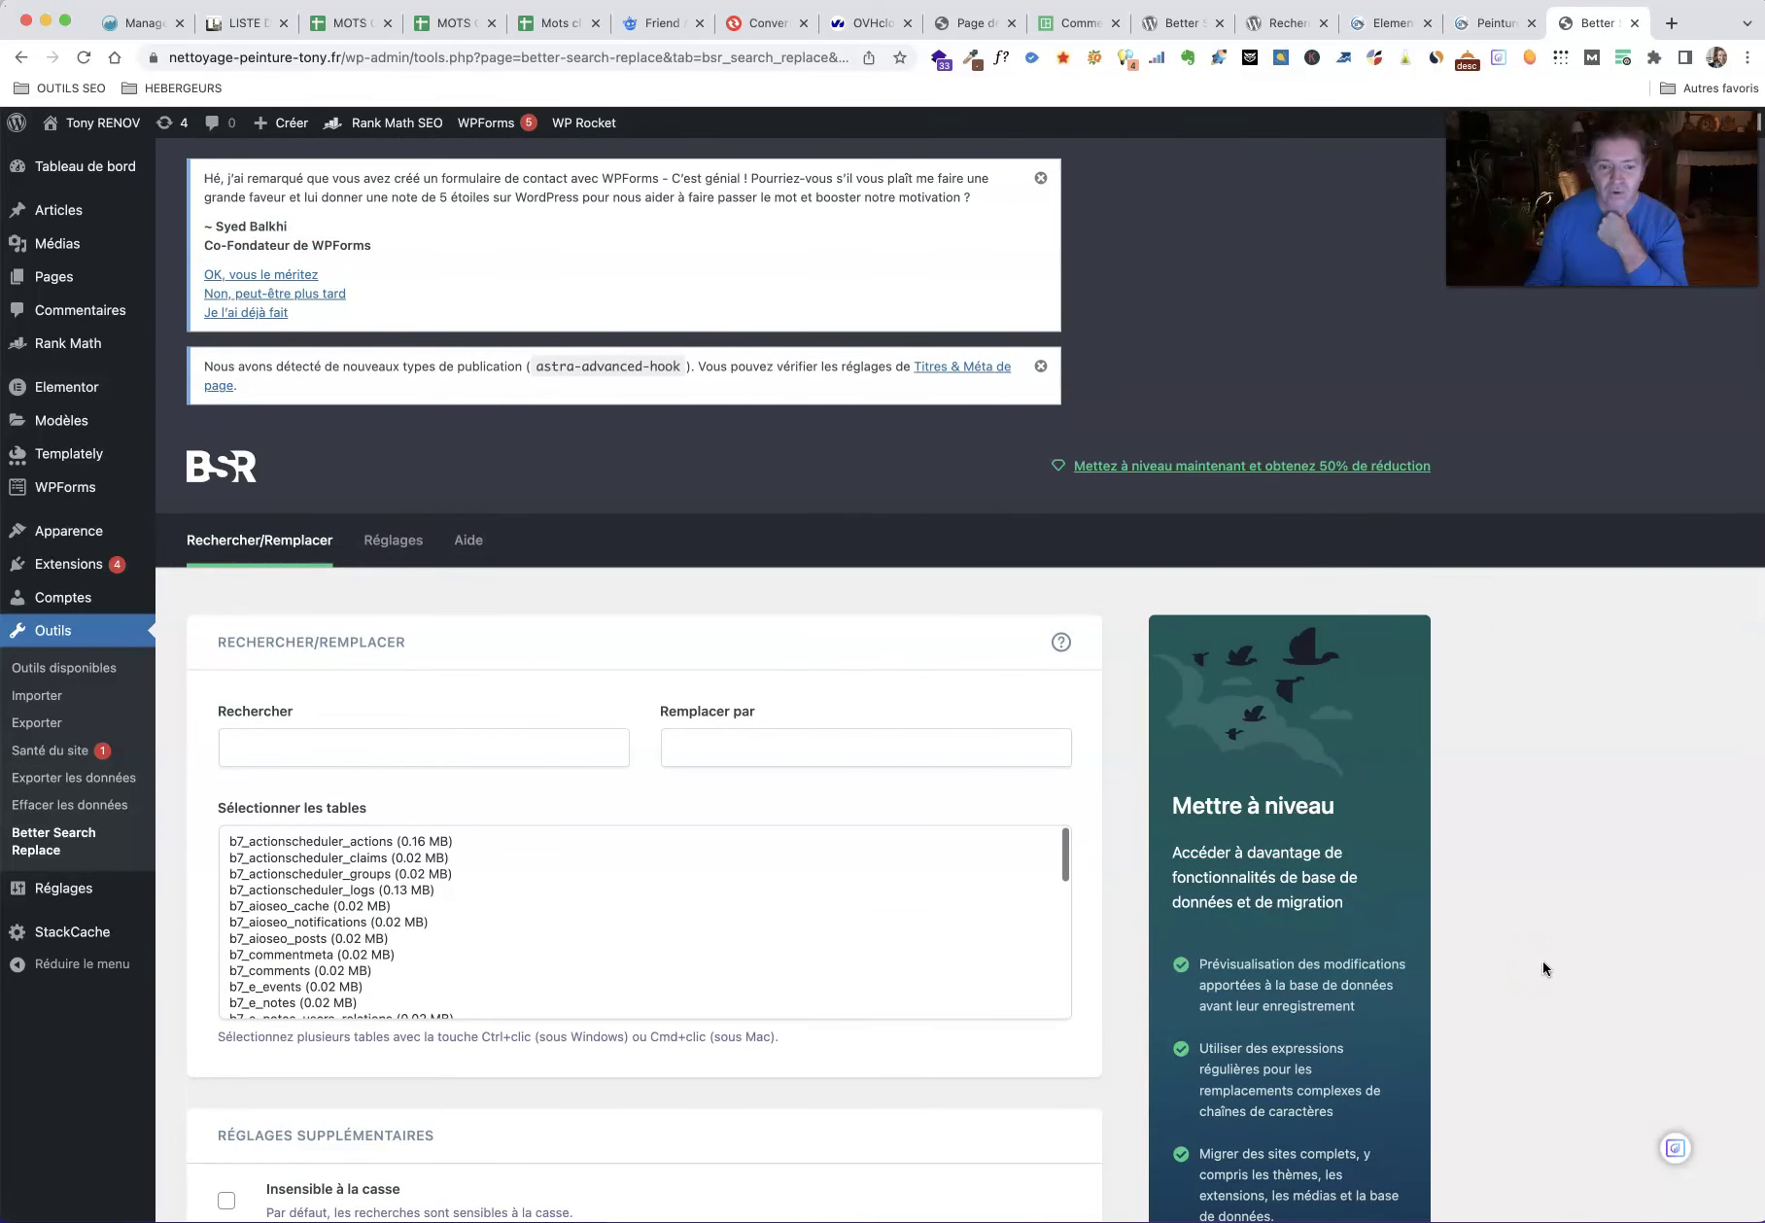
scroll(1543, 960, down, 5)
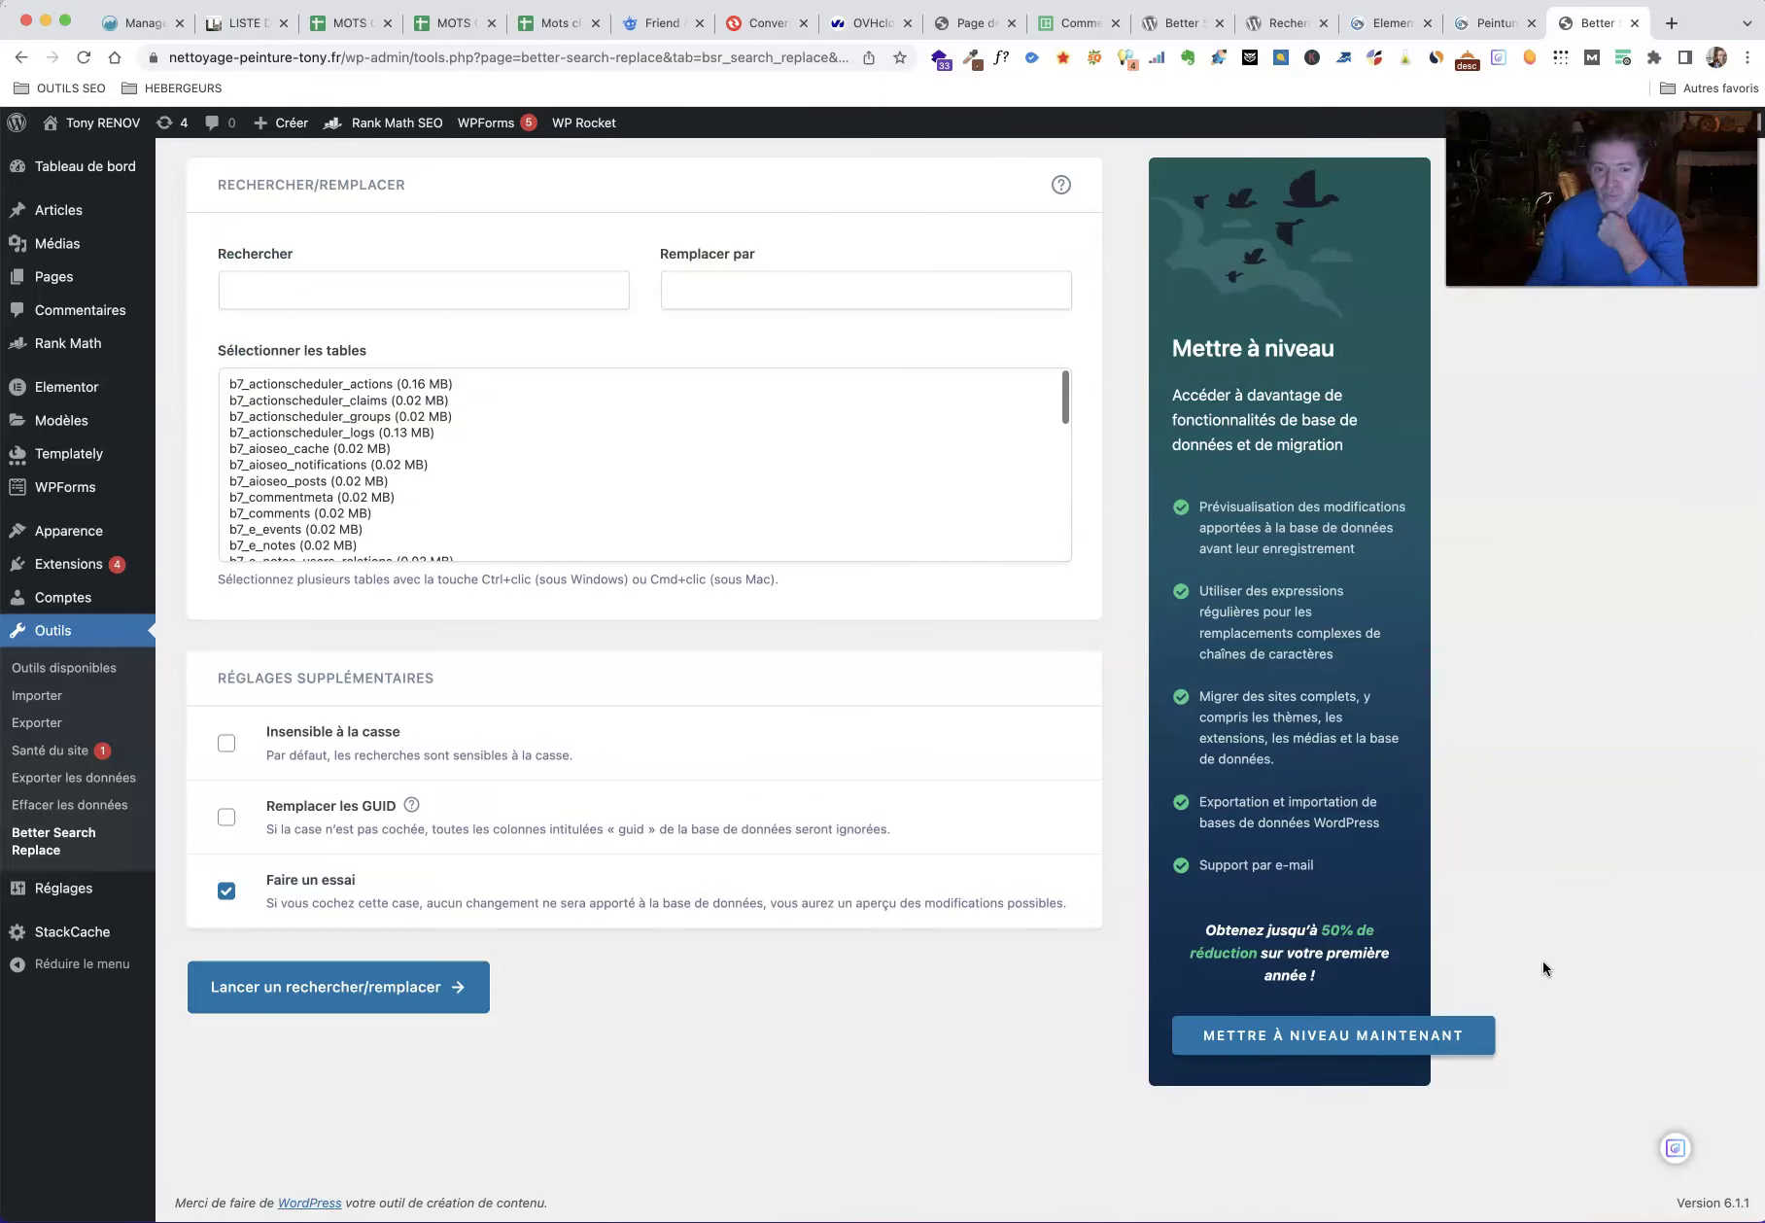
scroll(1543, 959, up, 5)
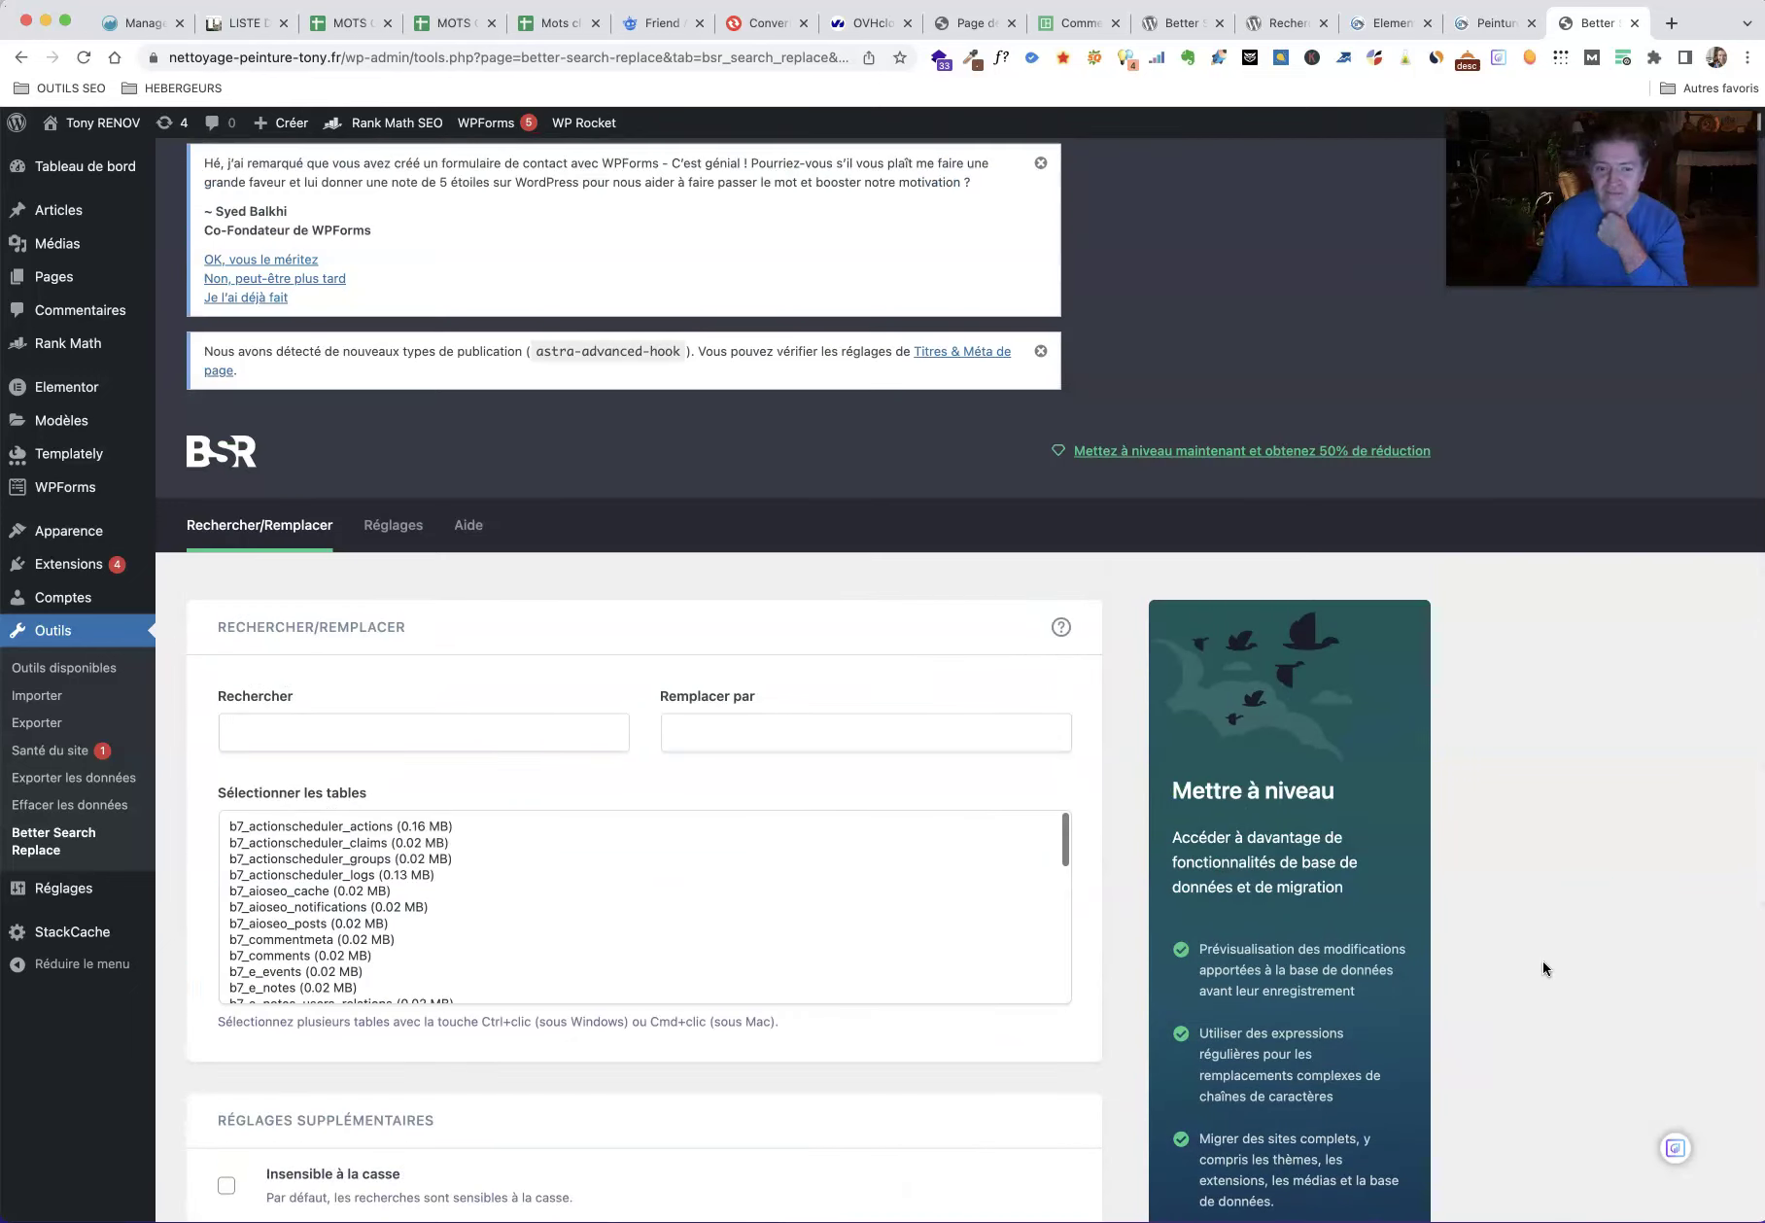
scroll(1543, 959, up, 1)
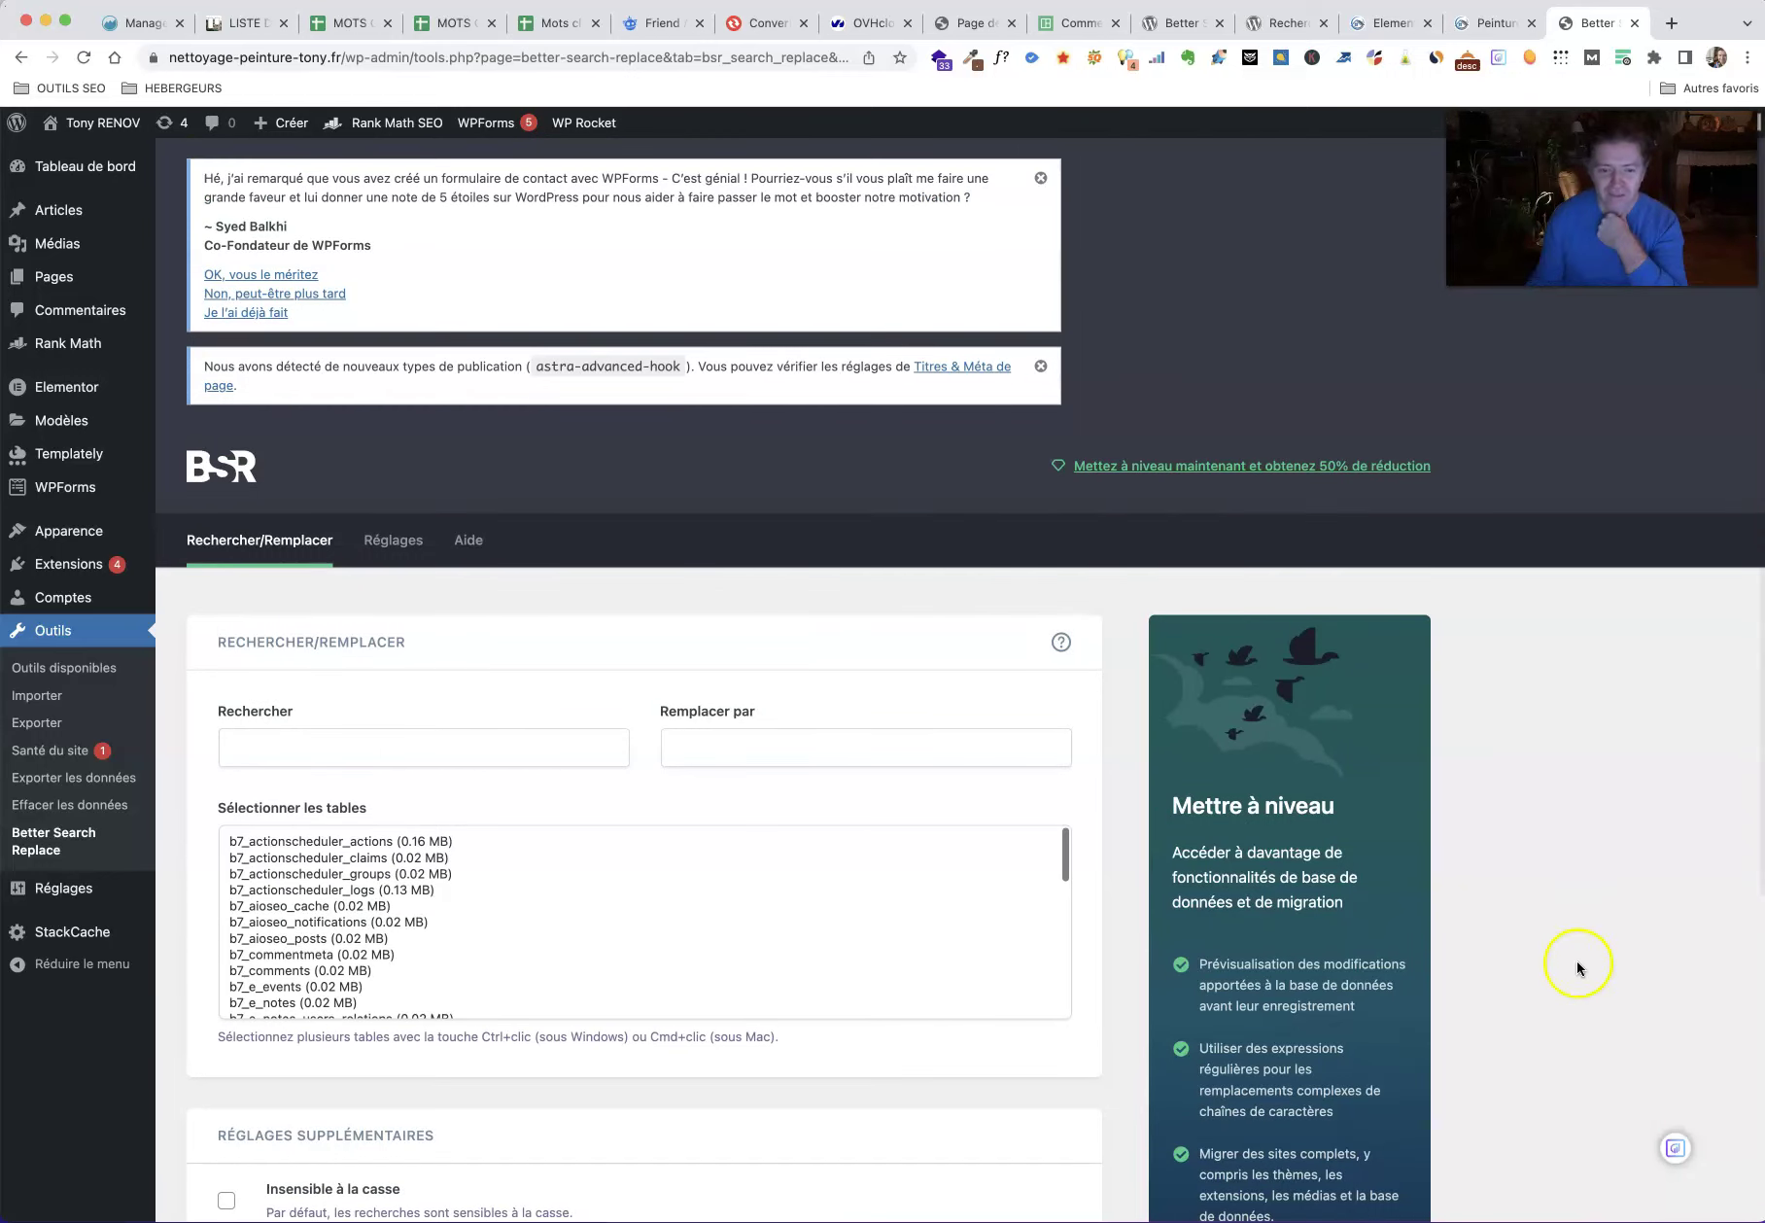
click(1484, 24)
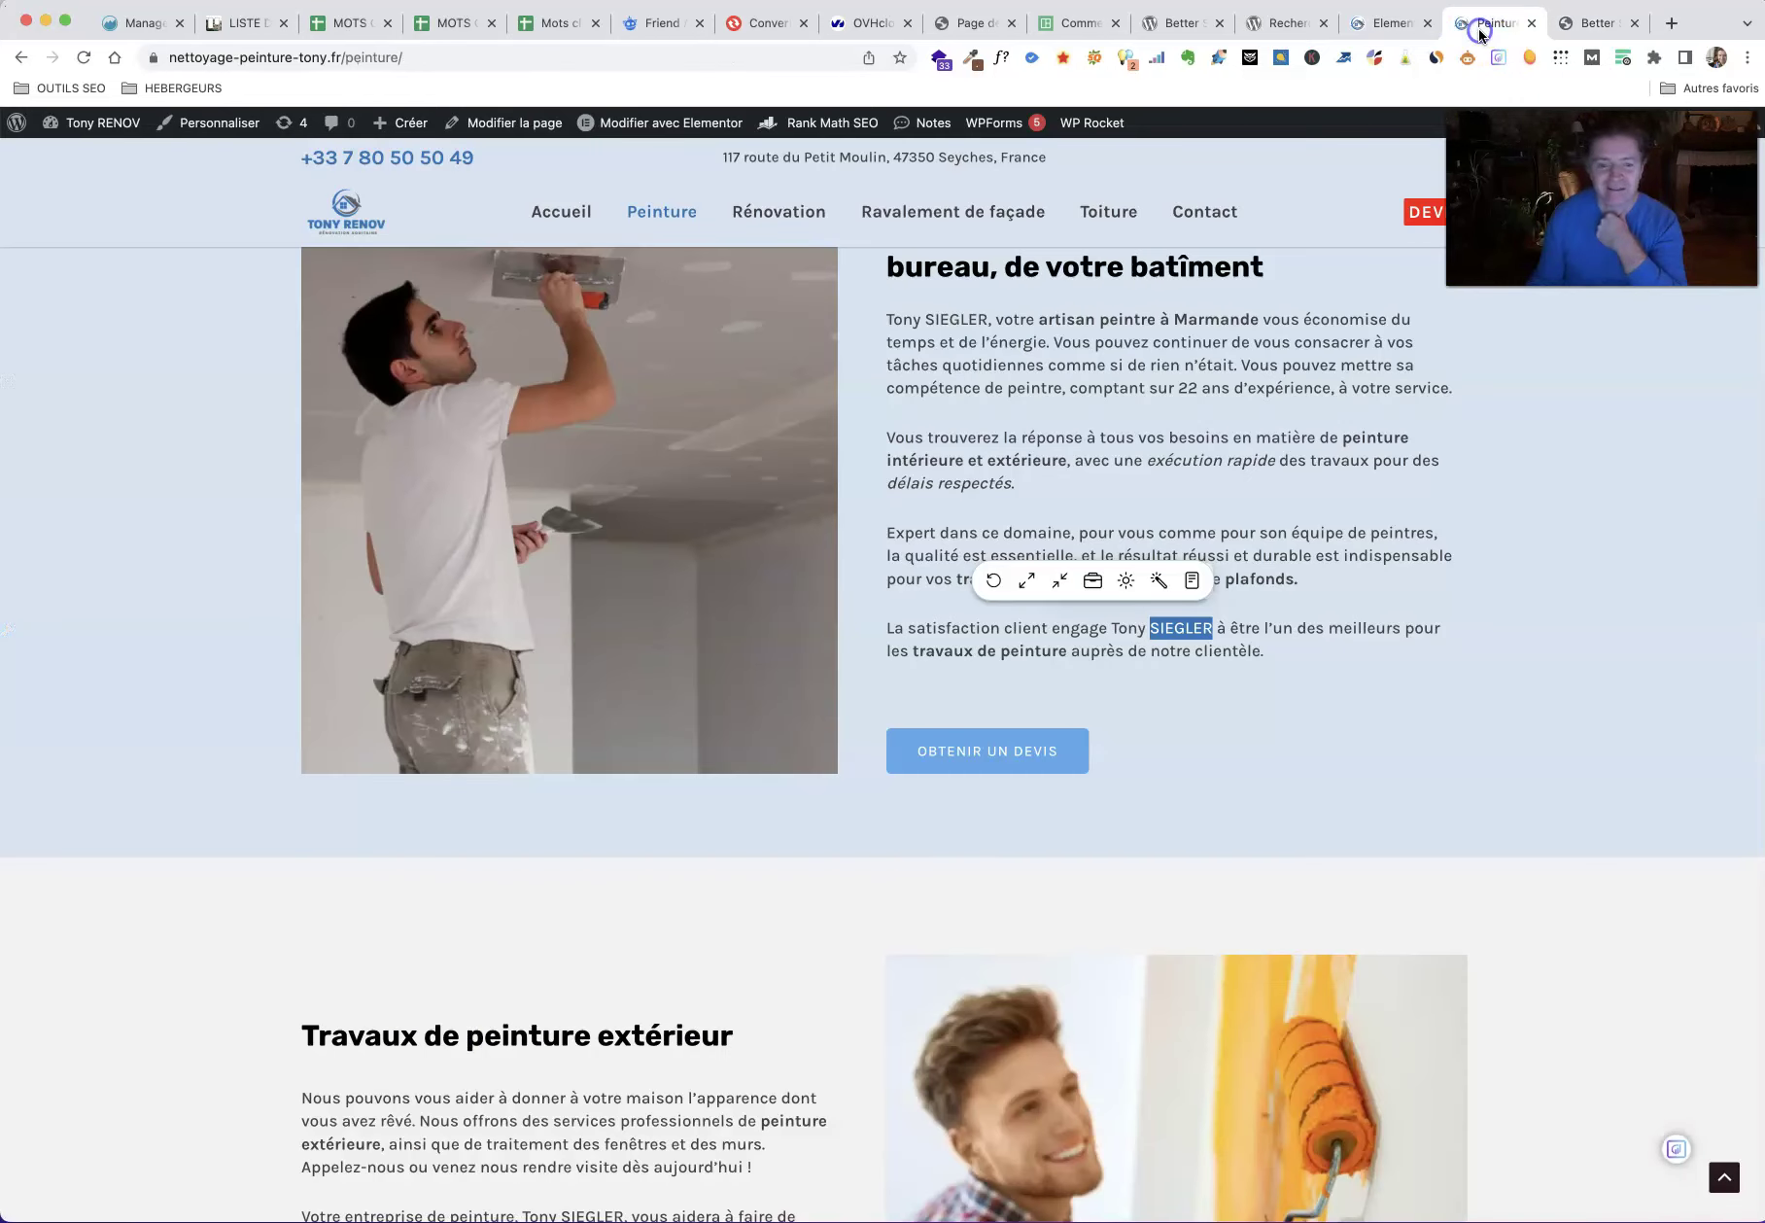
Step: Purge the Peinture page's WP Rocket cache and confirm the old owner name still appears
mouse_move(1117, 124)
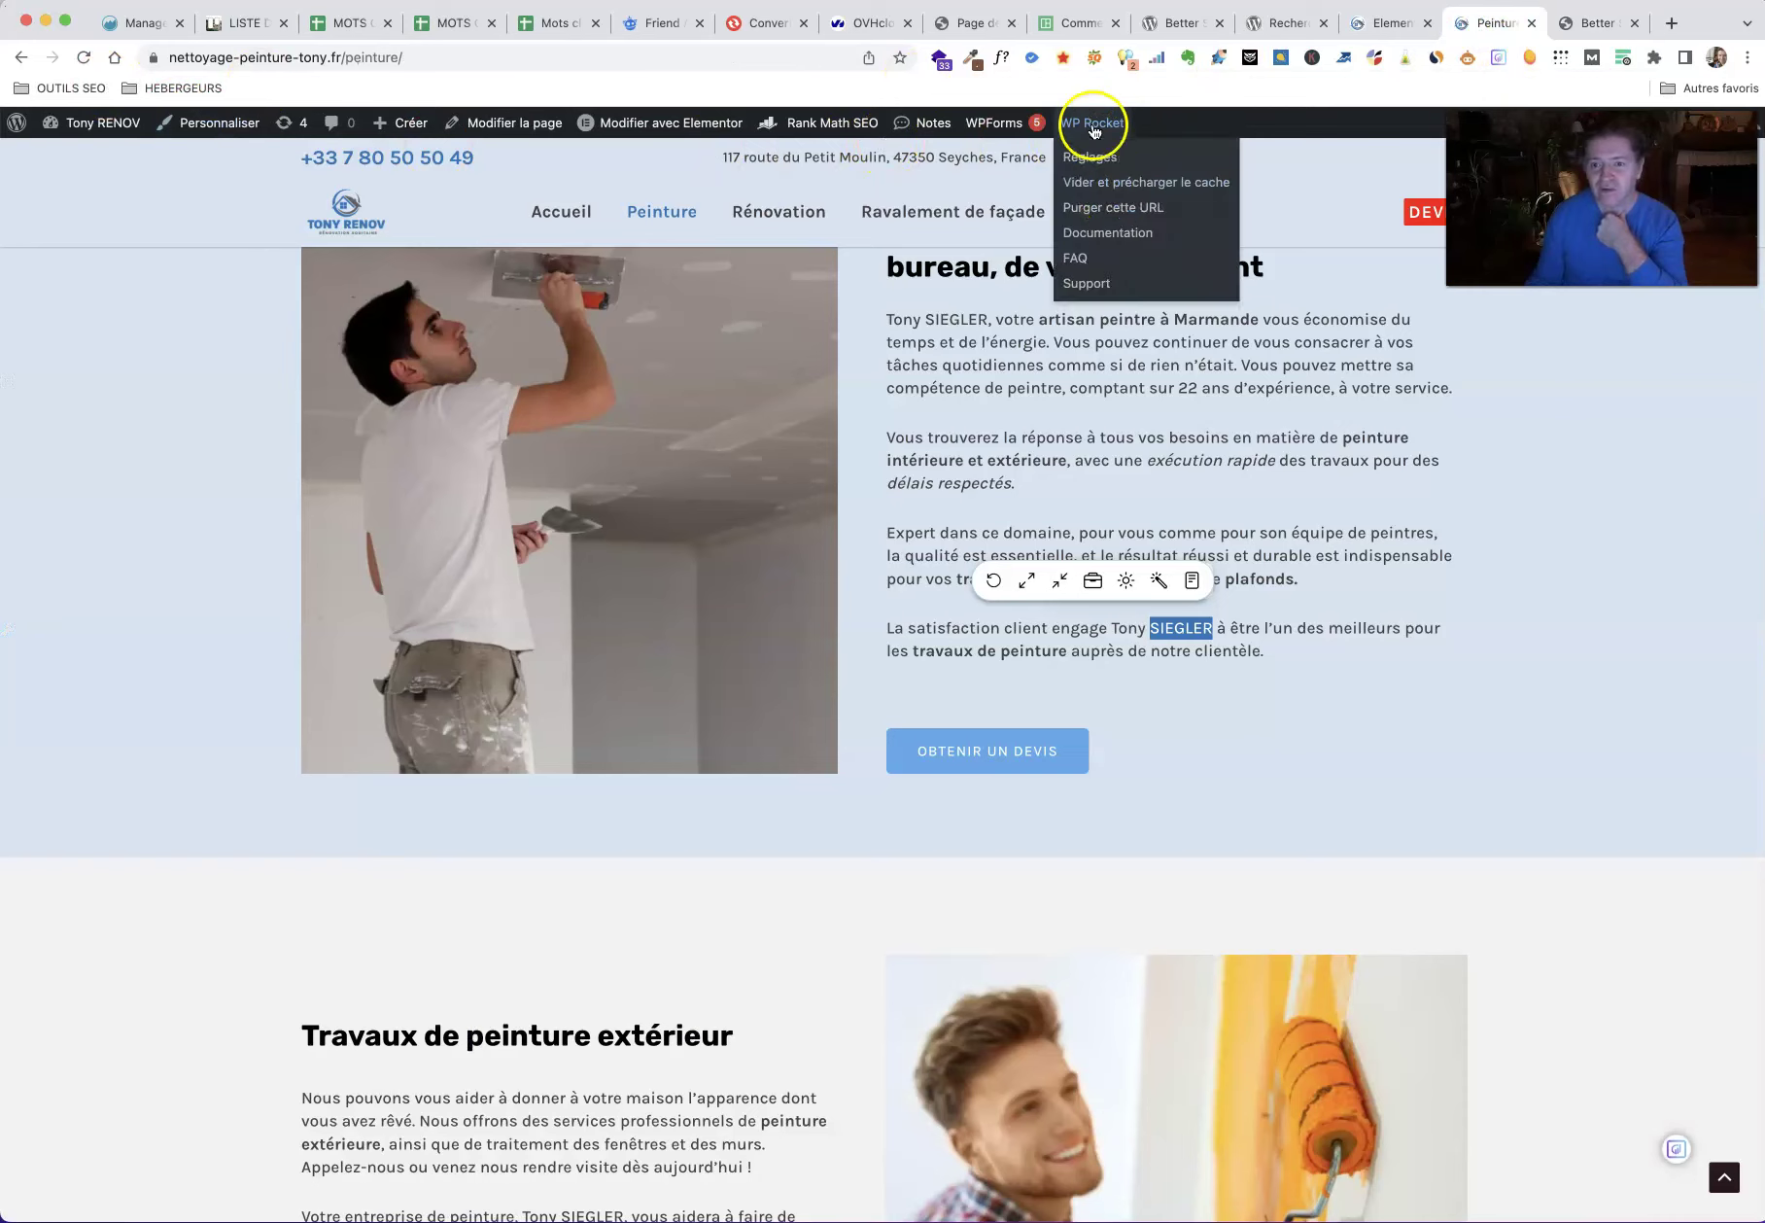
click(1116, 208)
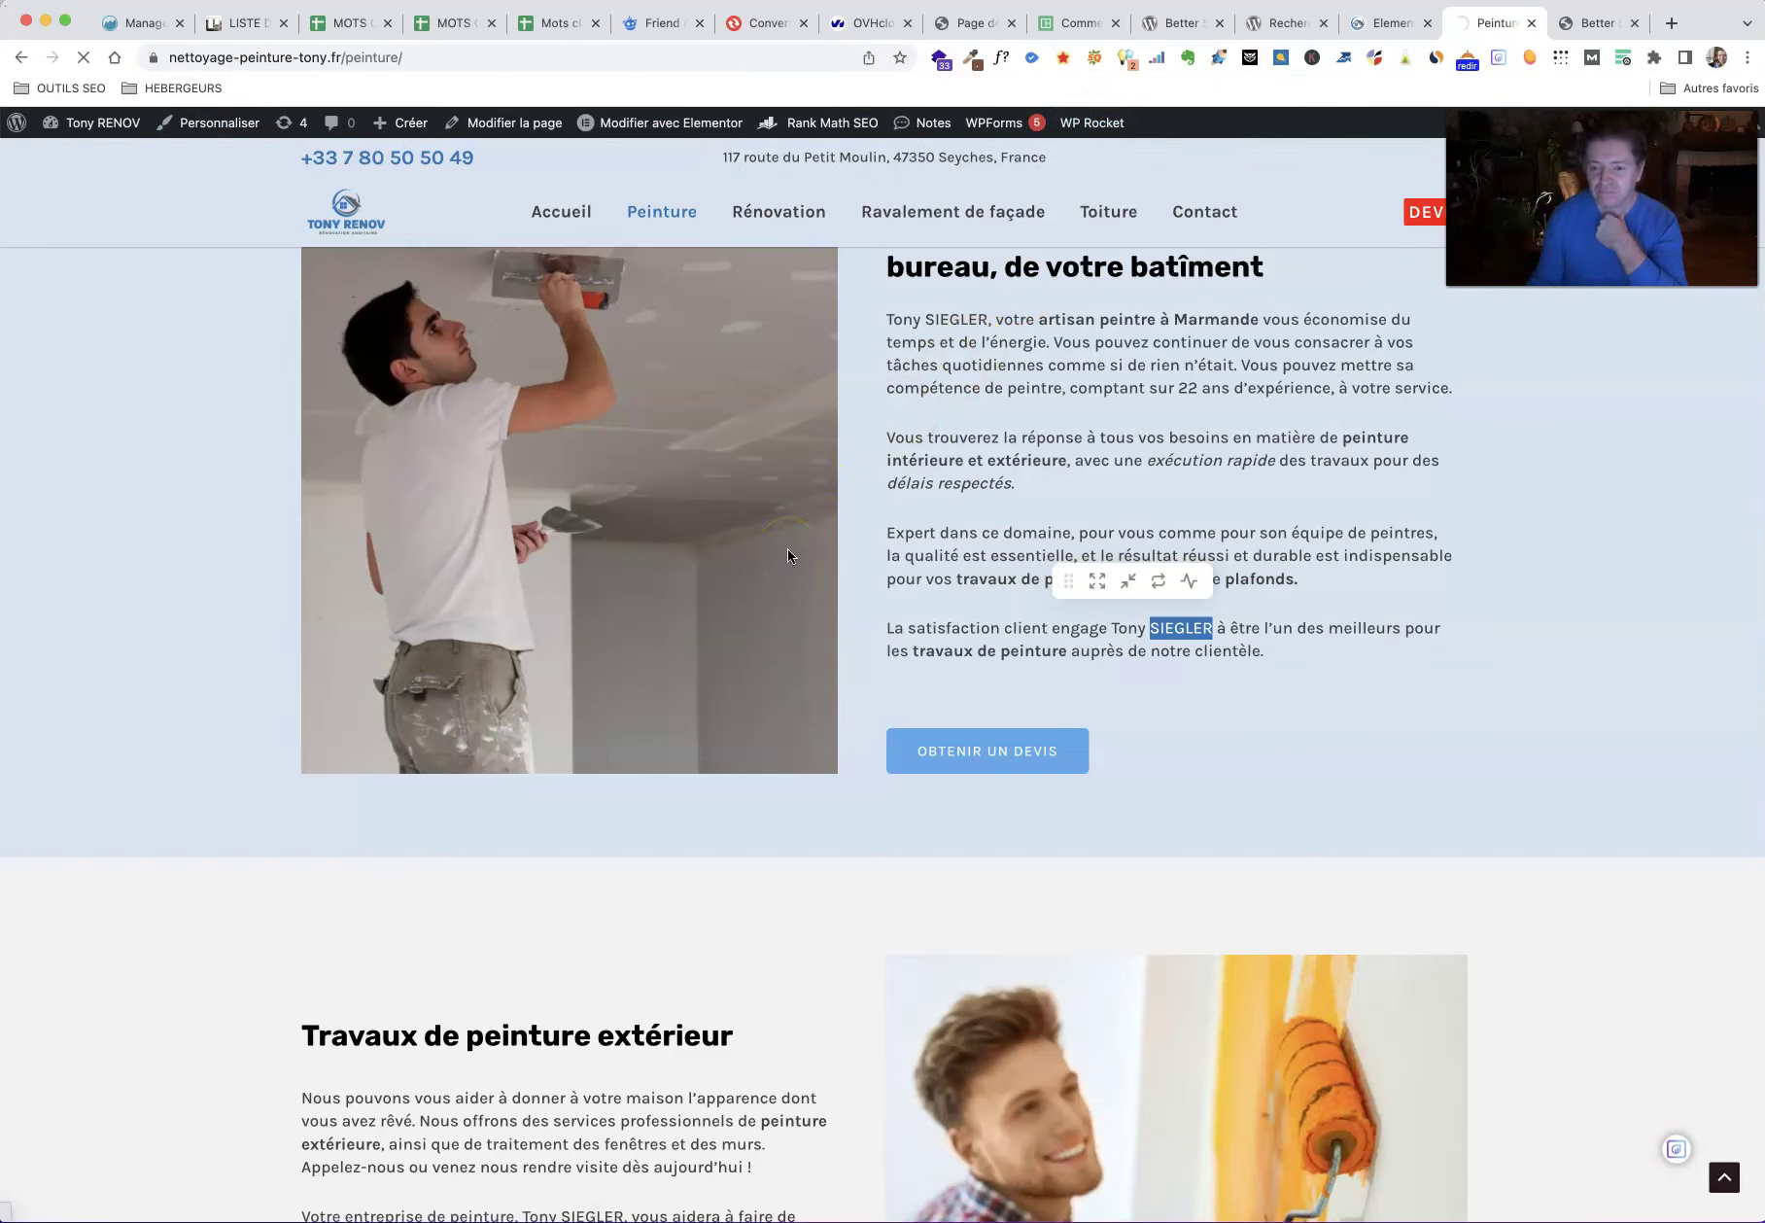
scroll(782, 556, down, 6)
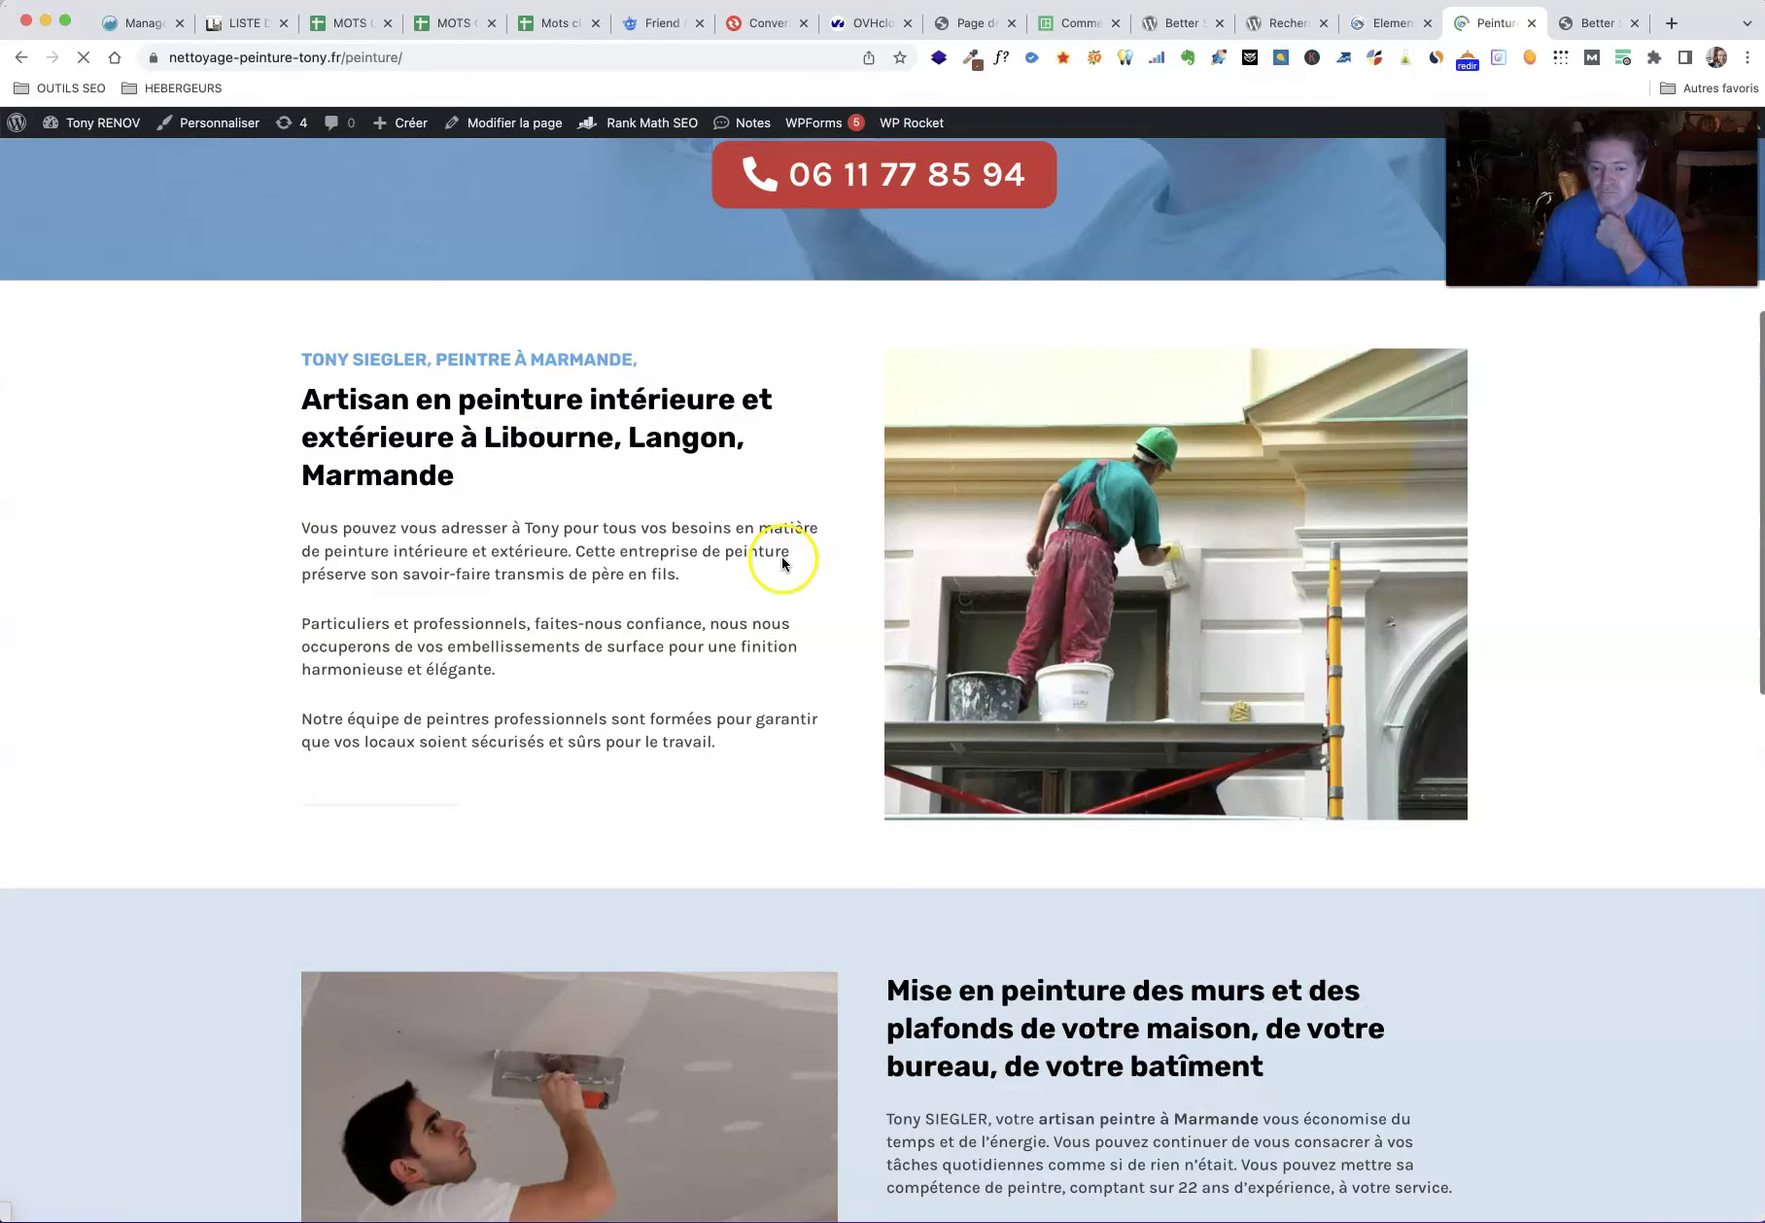
scroll(701, 572, down, 5)
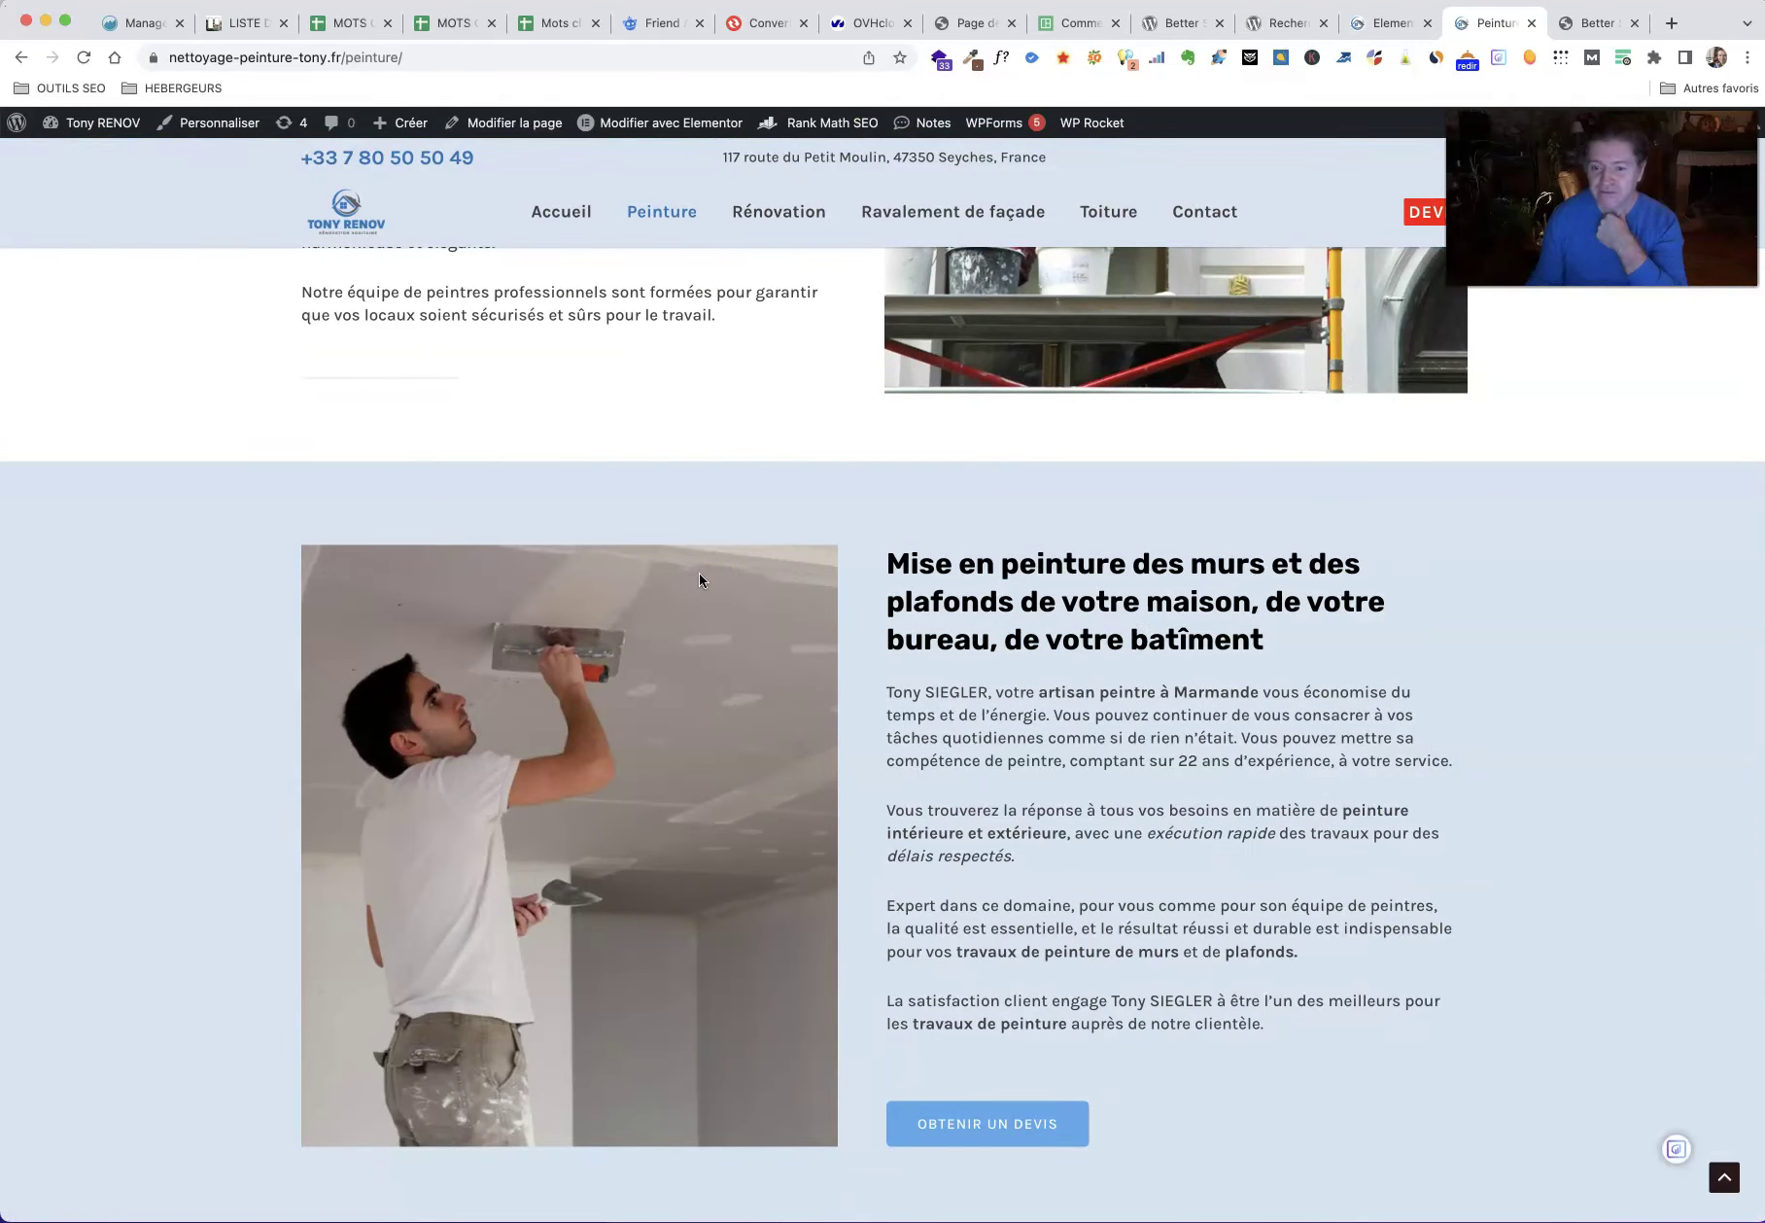
click(1584, 27)
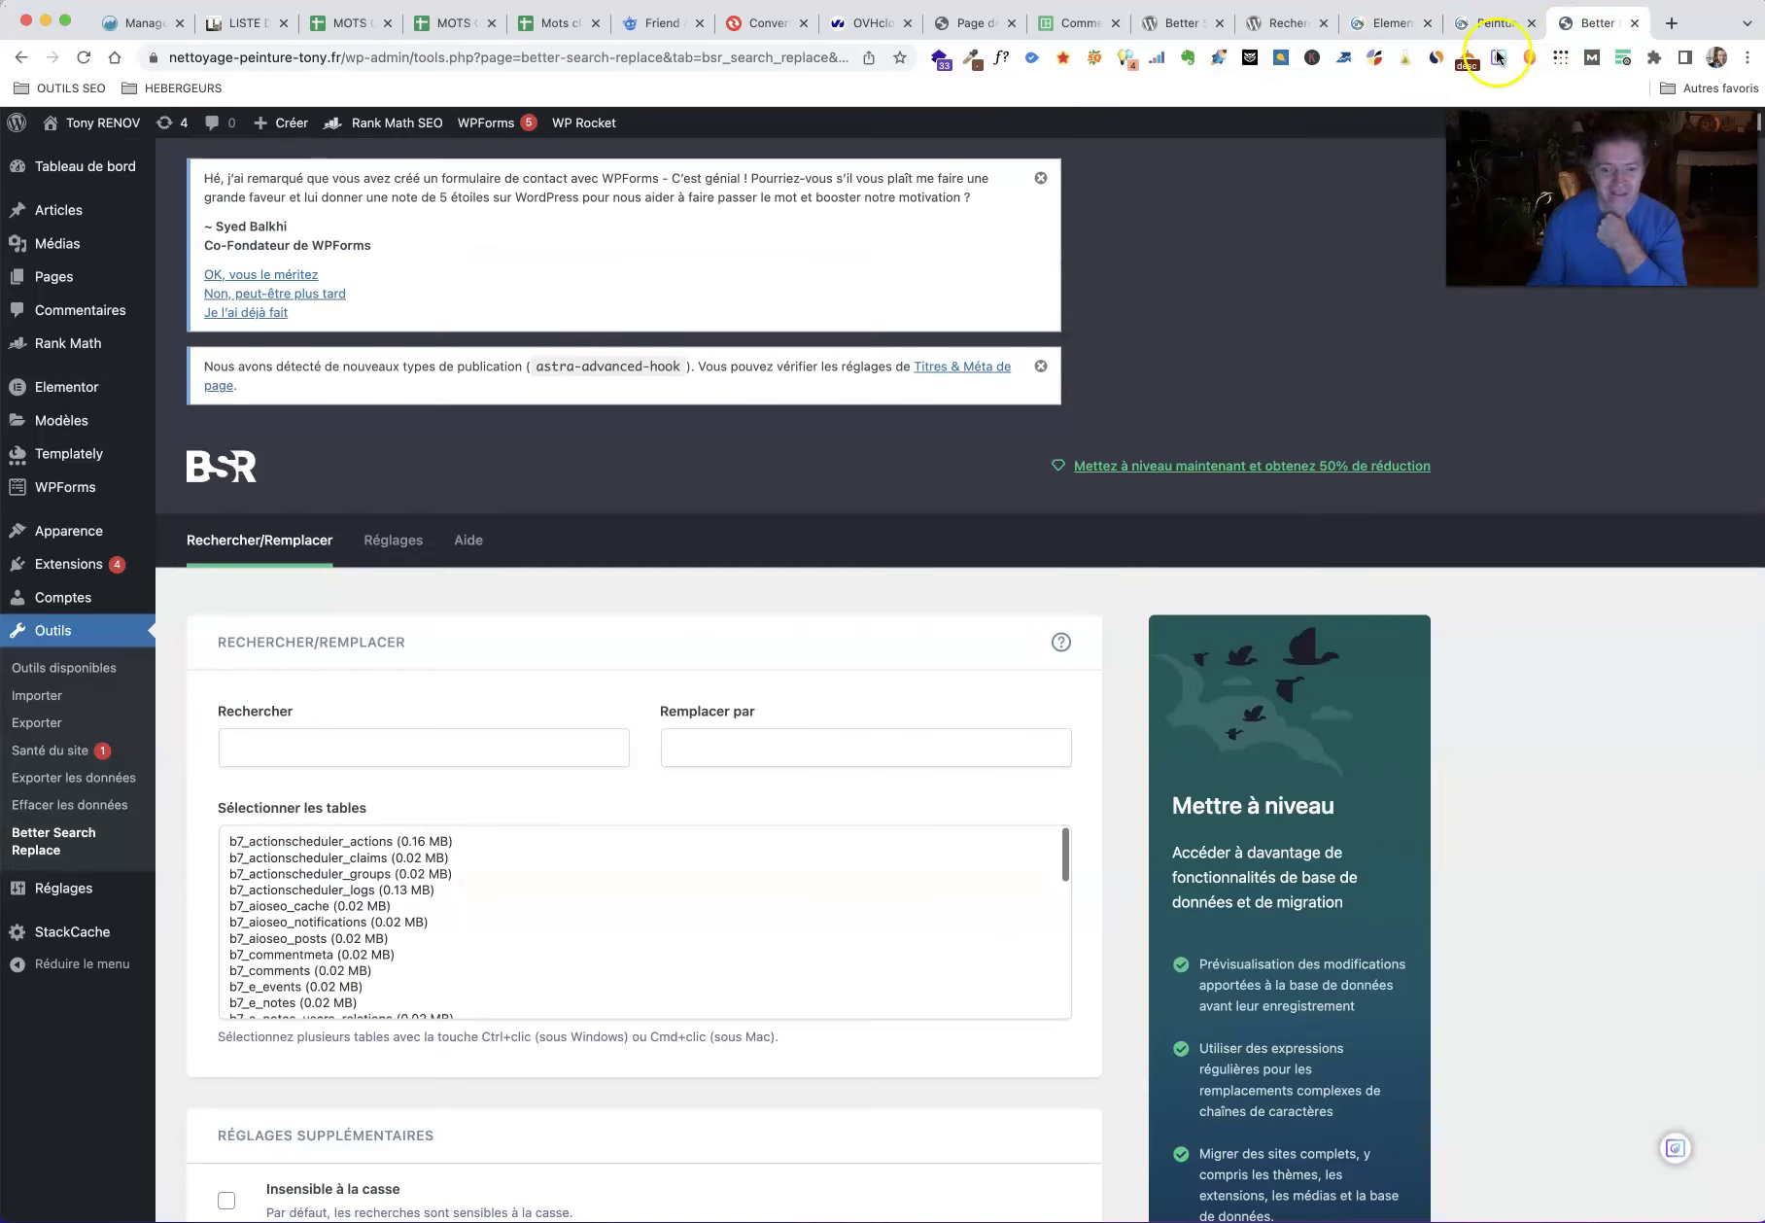
click(319, 744)
click(355, 797)
click(729, 747)
click(794, 798)
scroll(564, 559, down, 3)
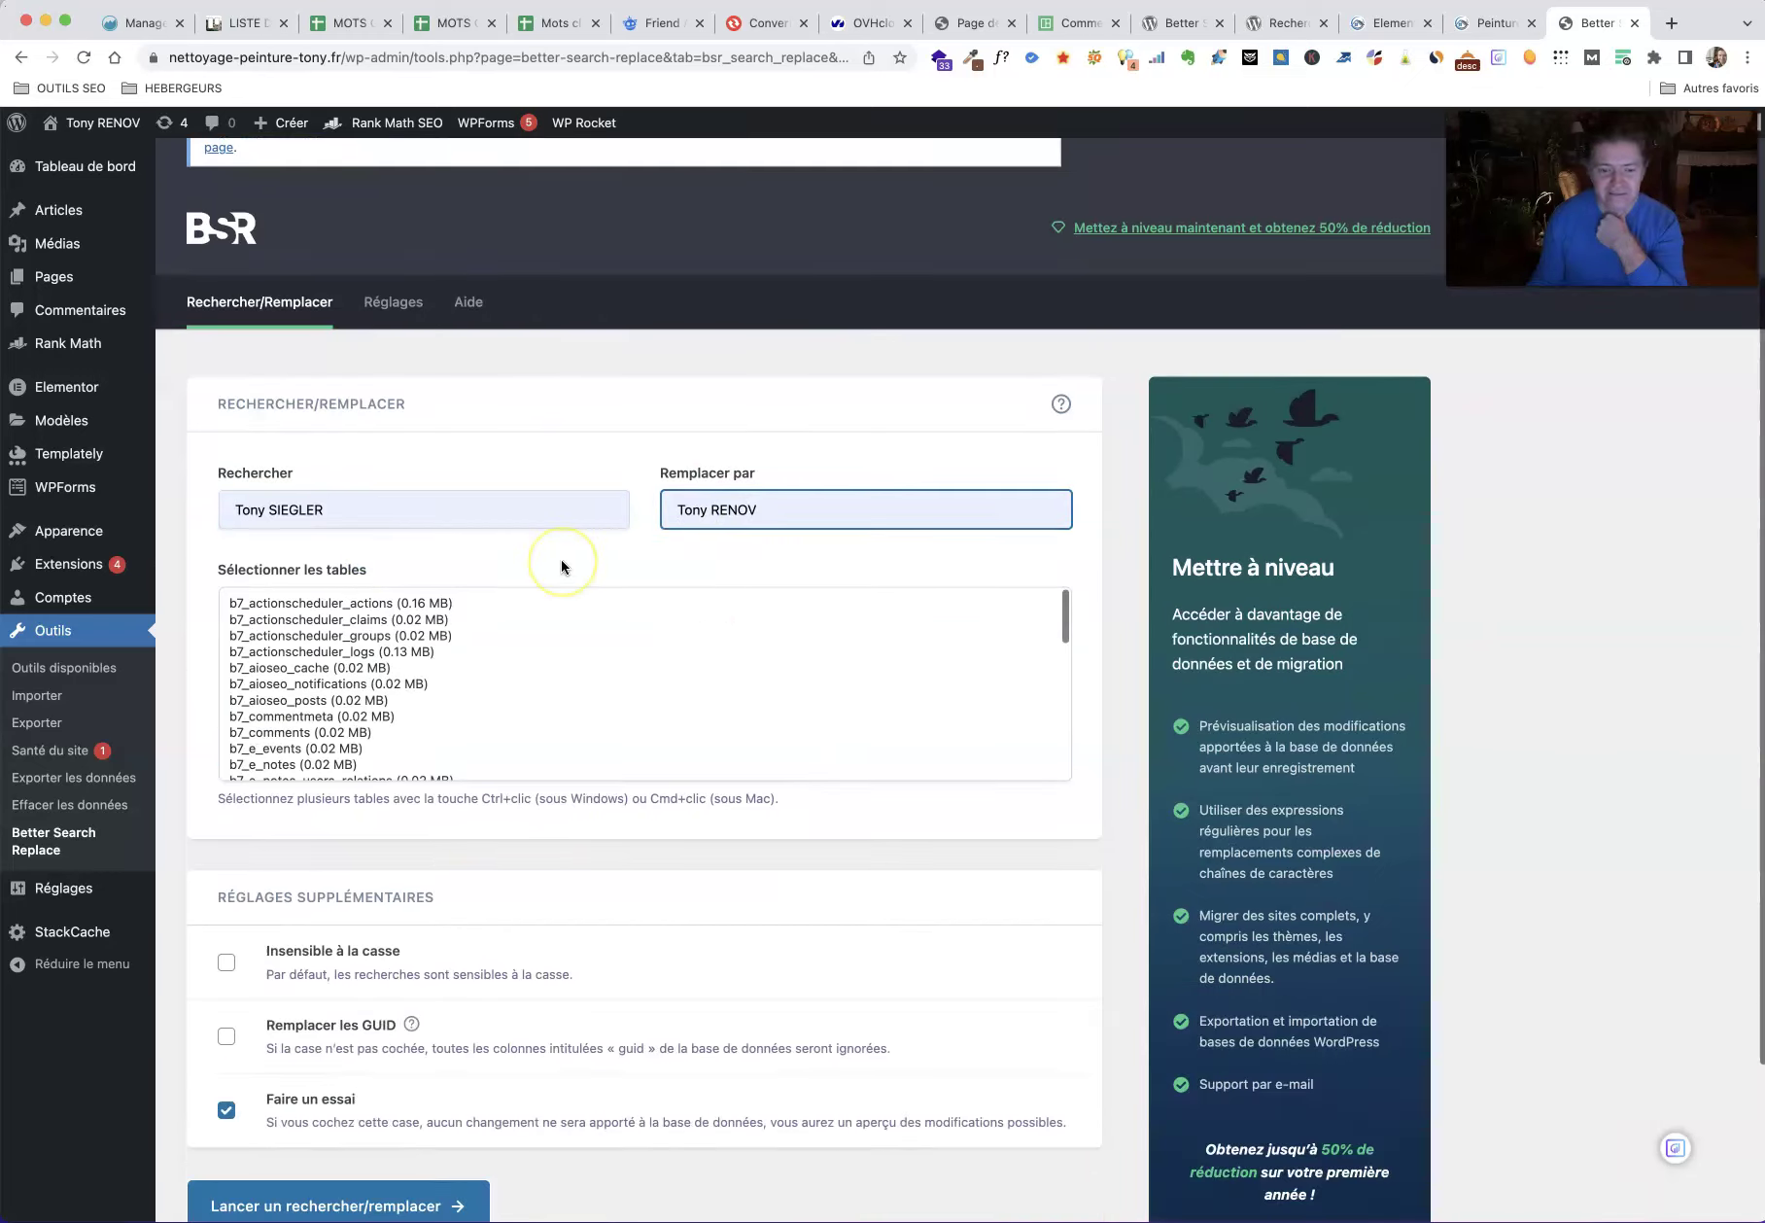
scroll(209, 736, down, 3)
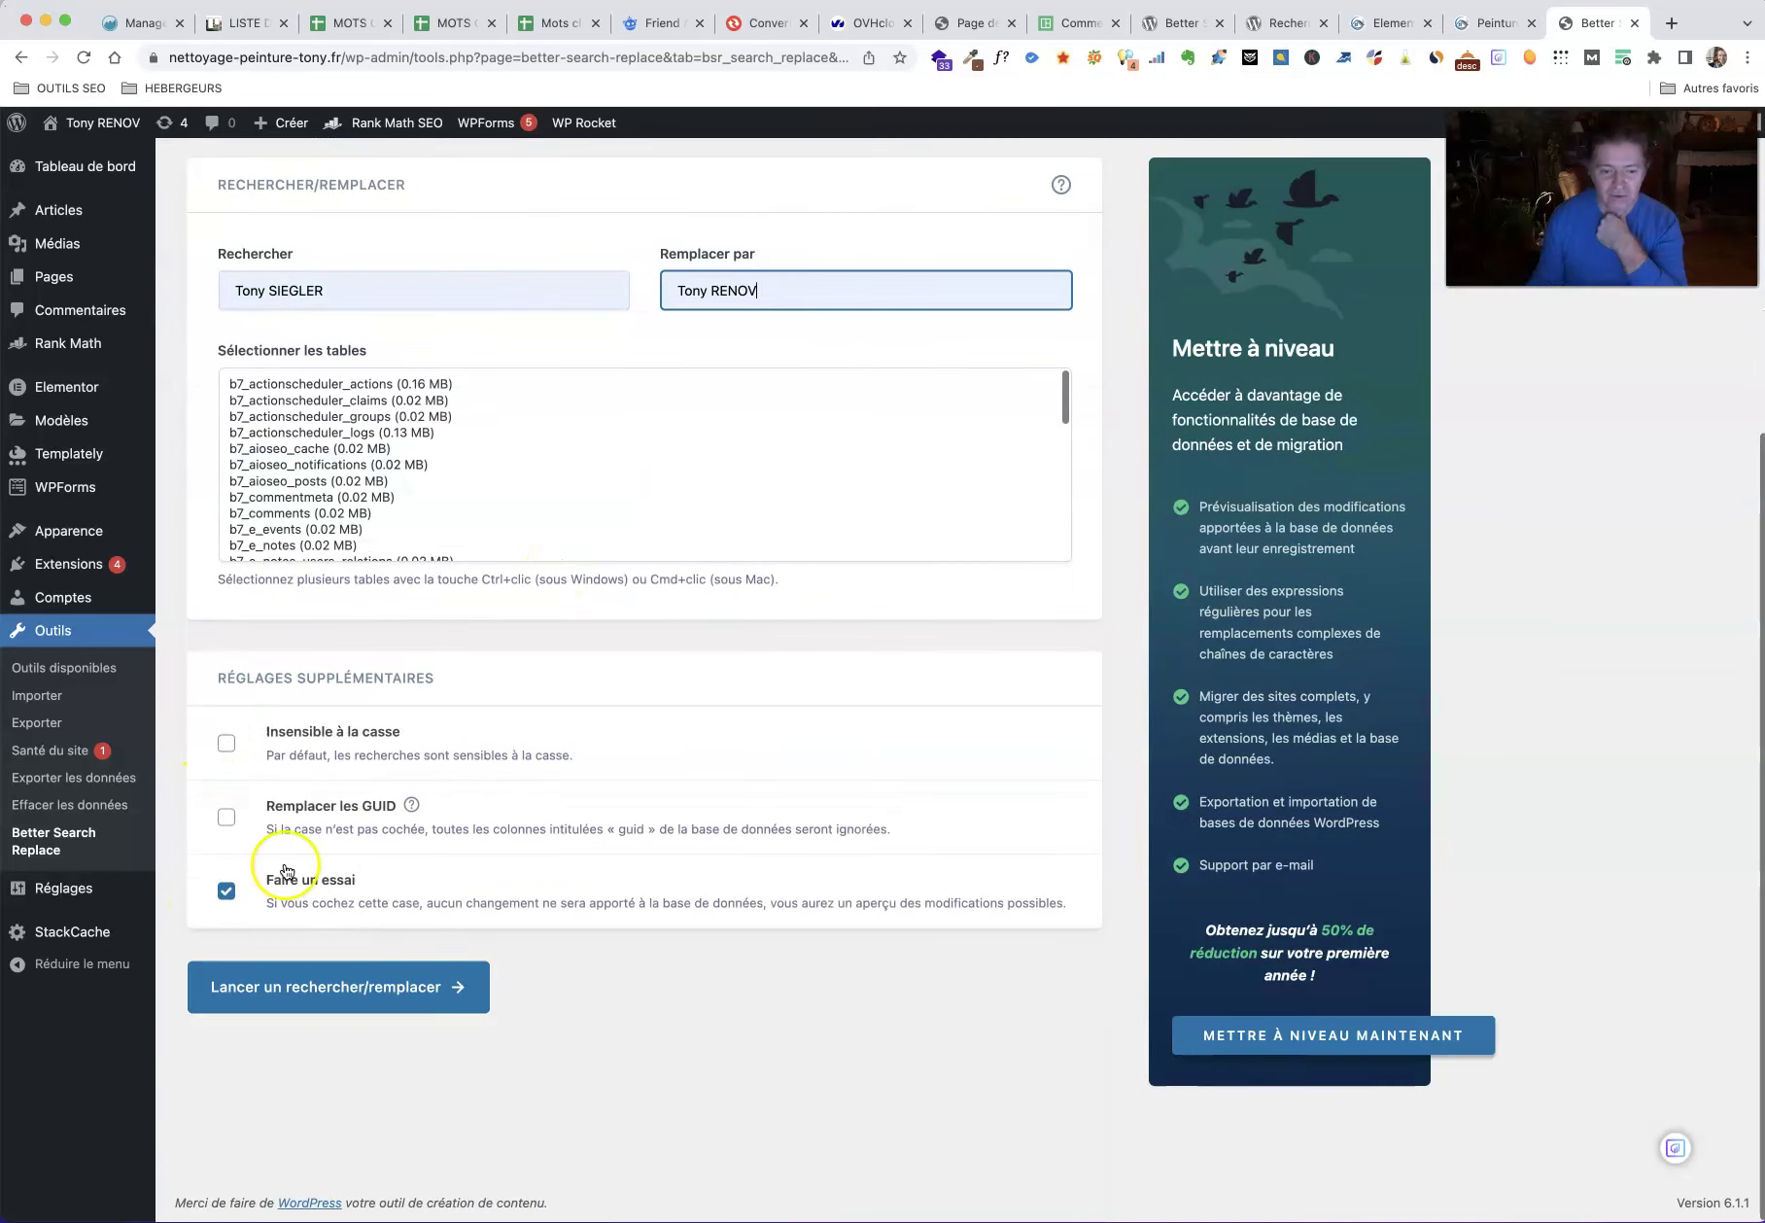
click(342, 999)
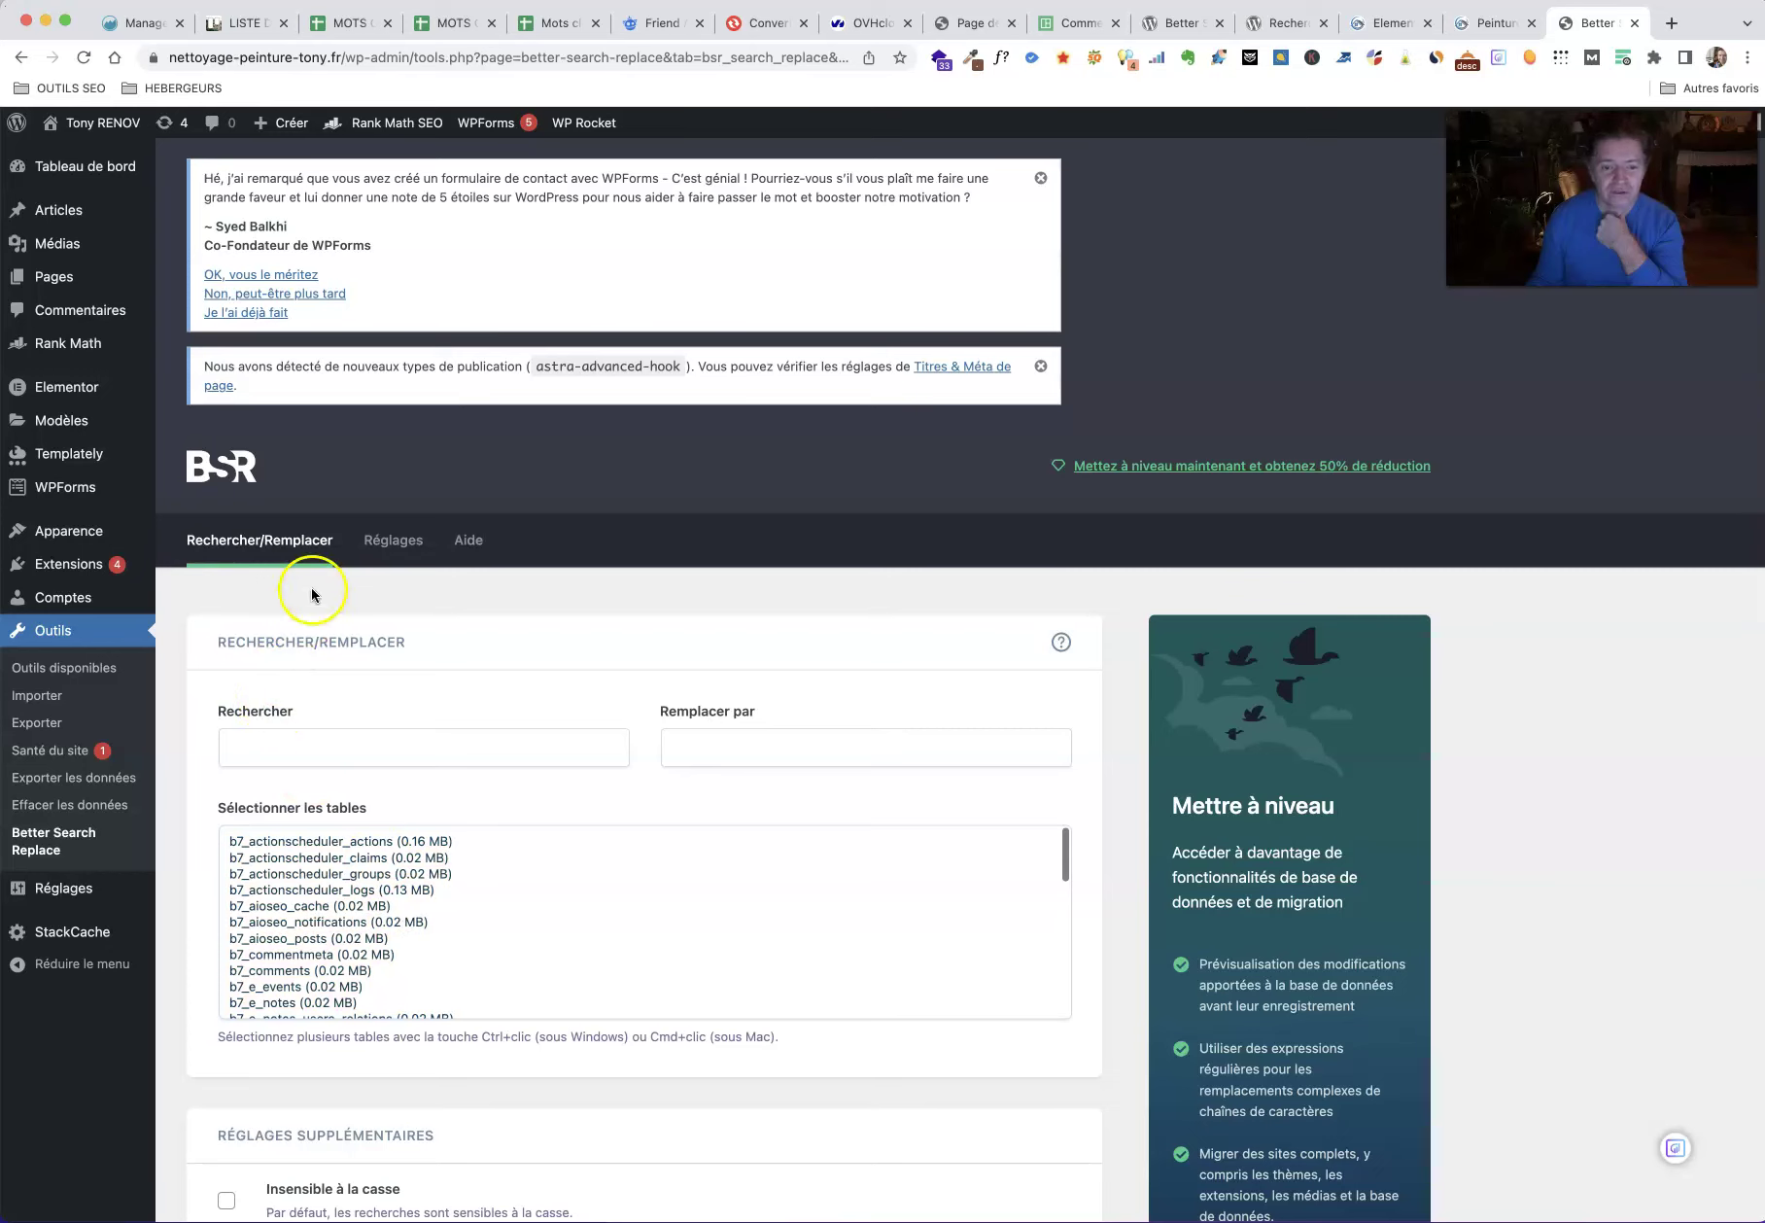
click(386, 545)
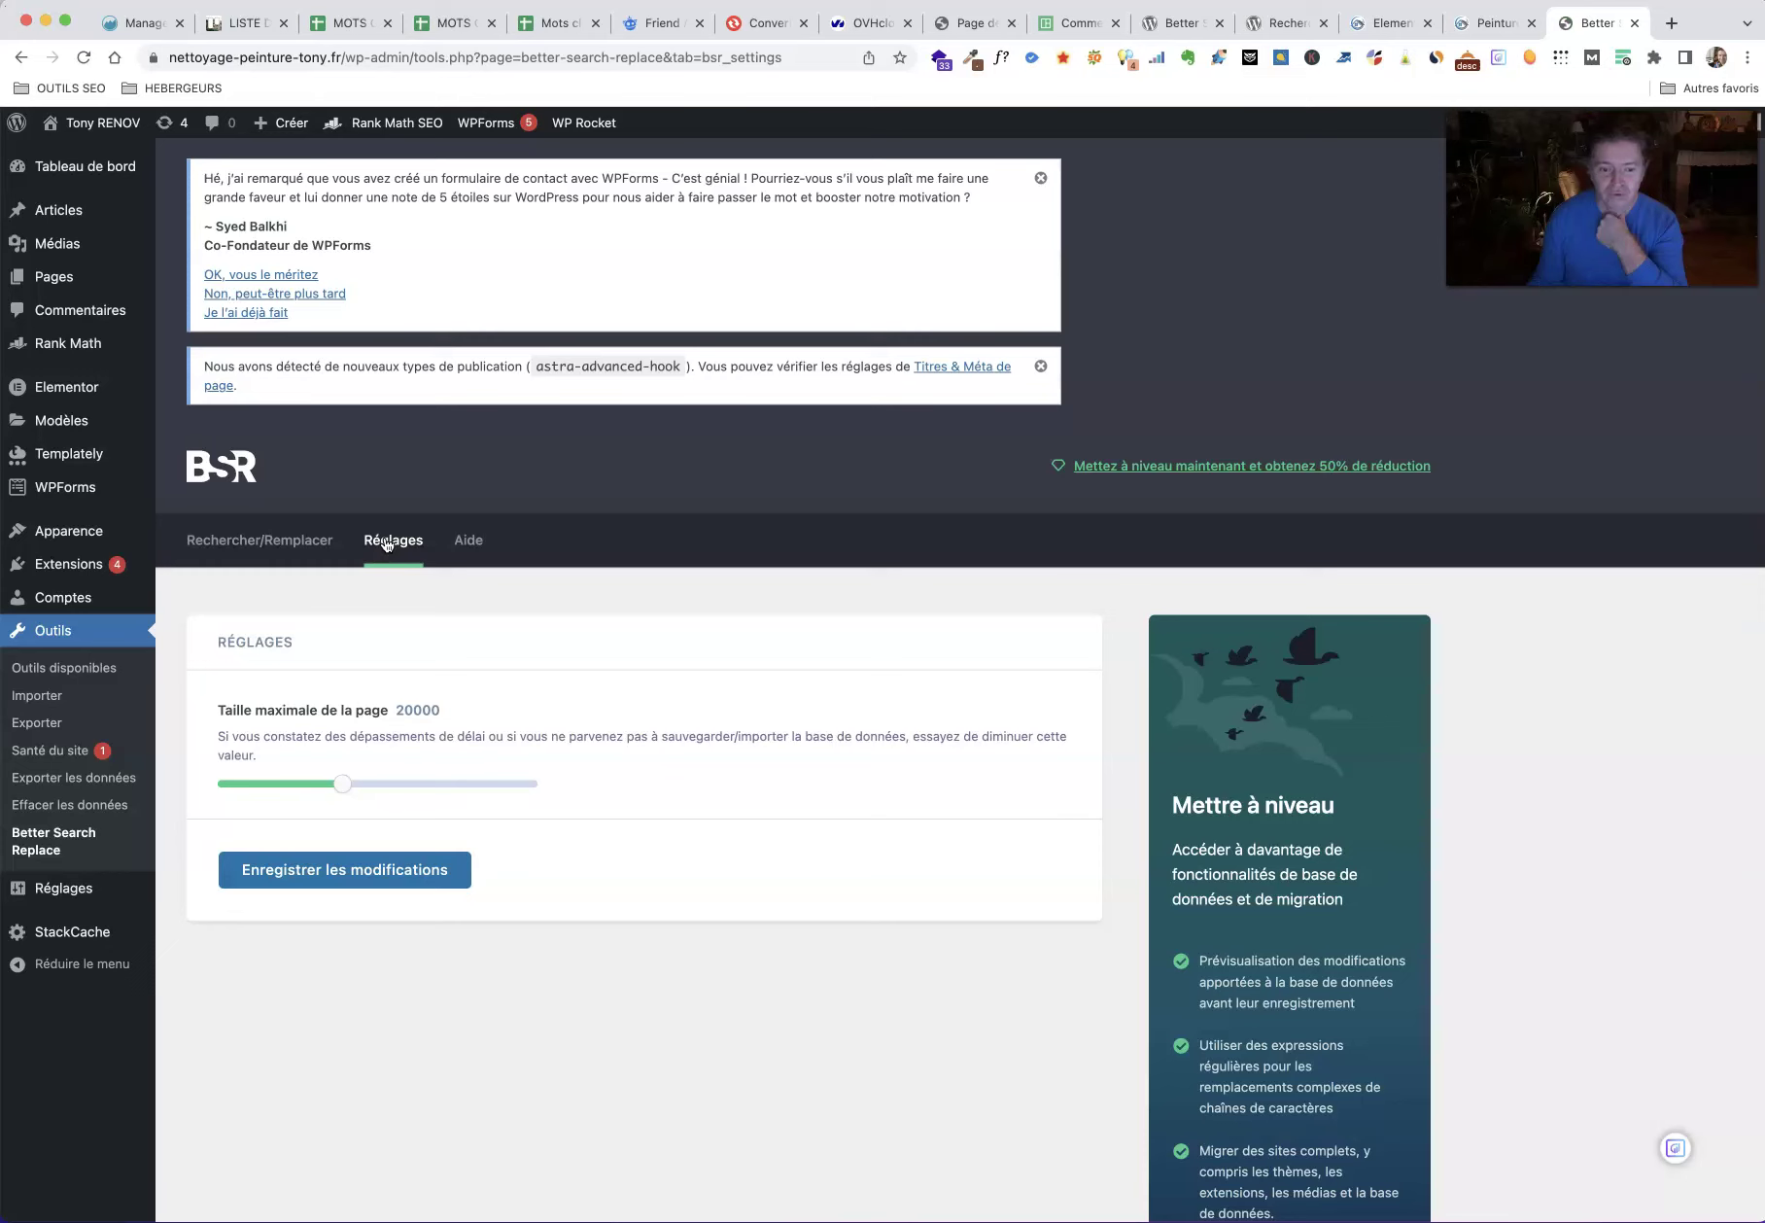
click(470, 539)
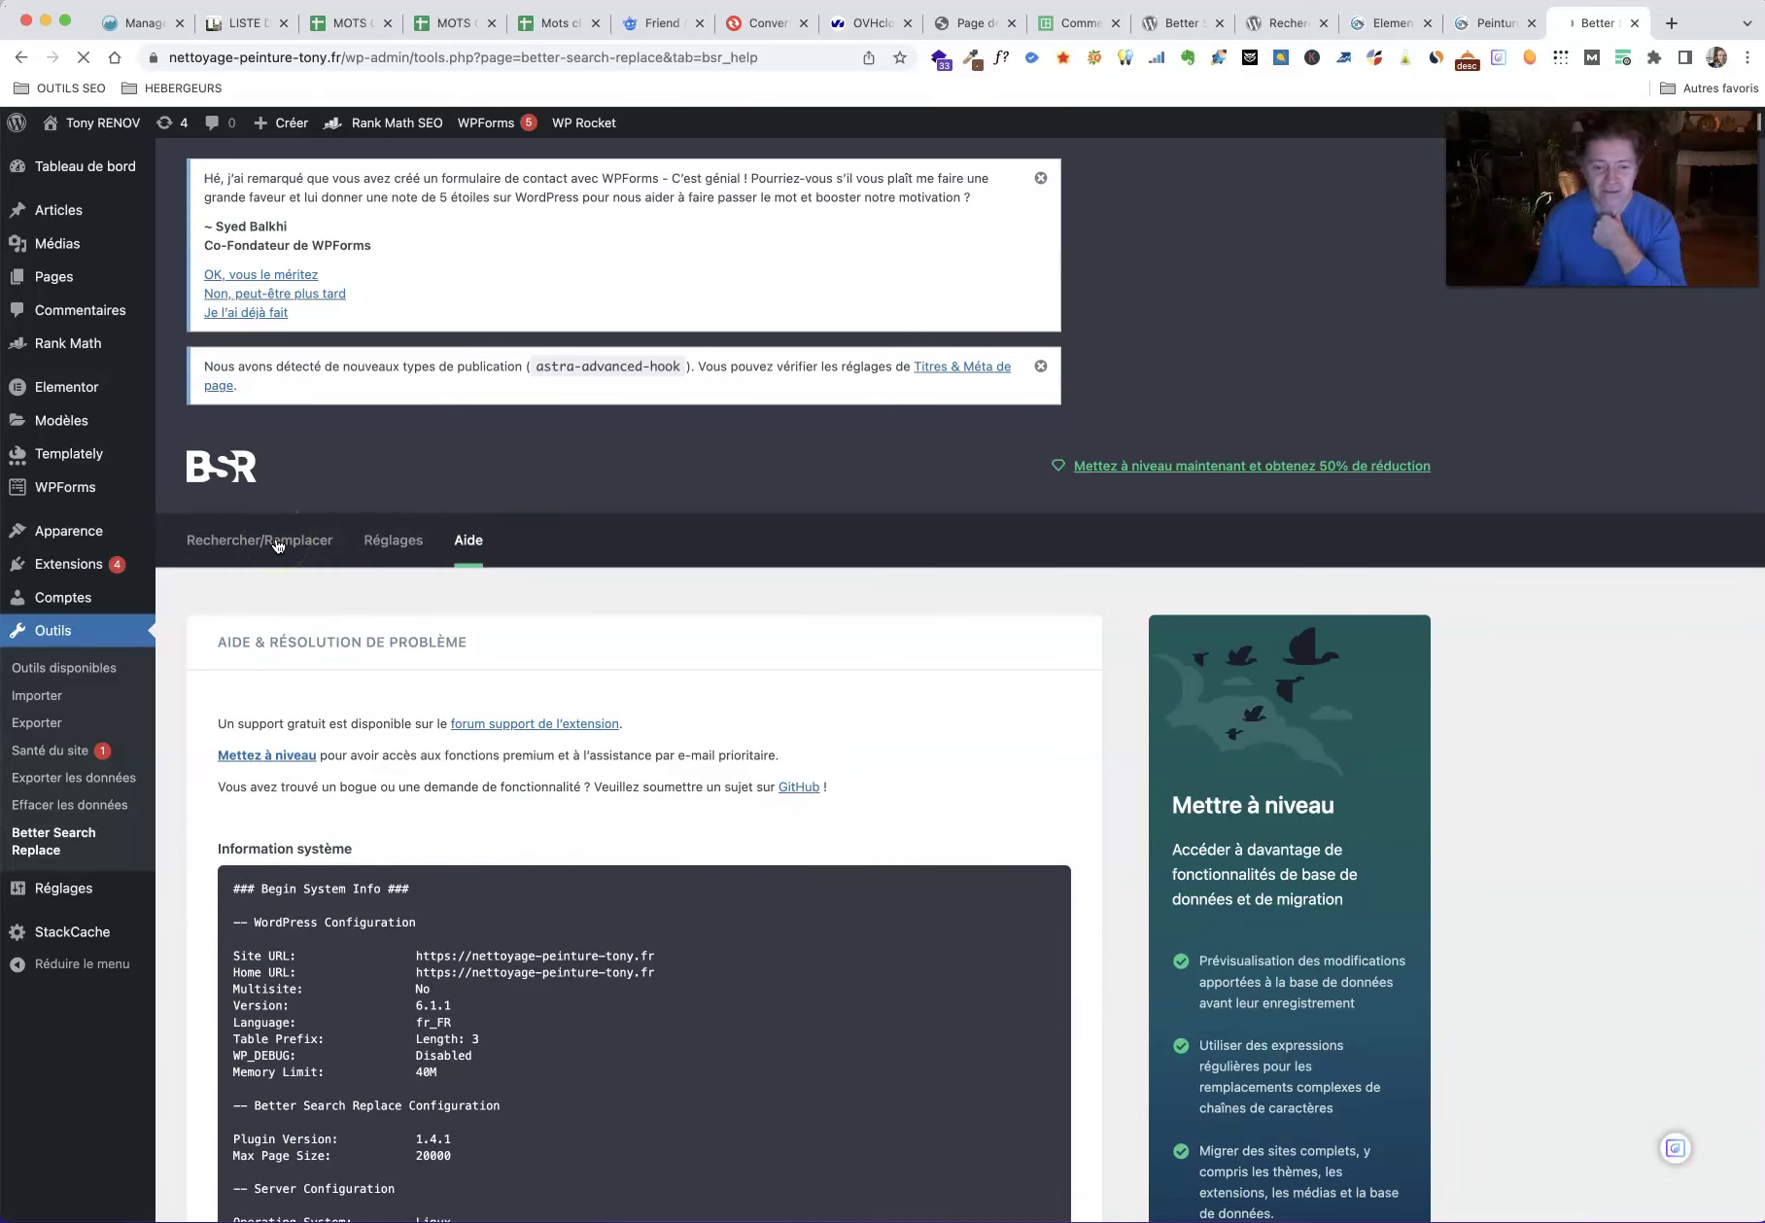
click(226, 549)
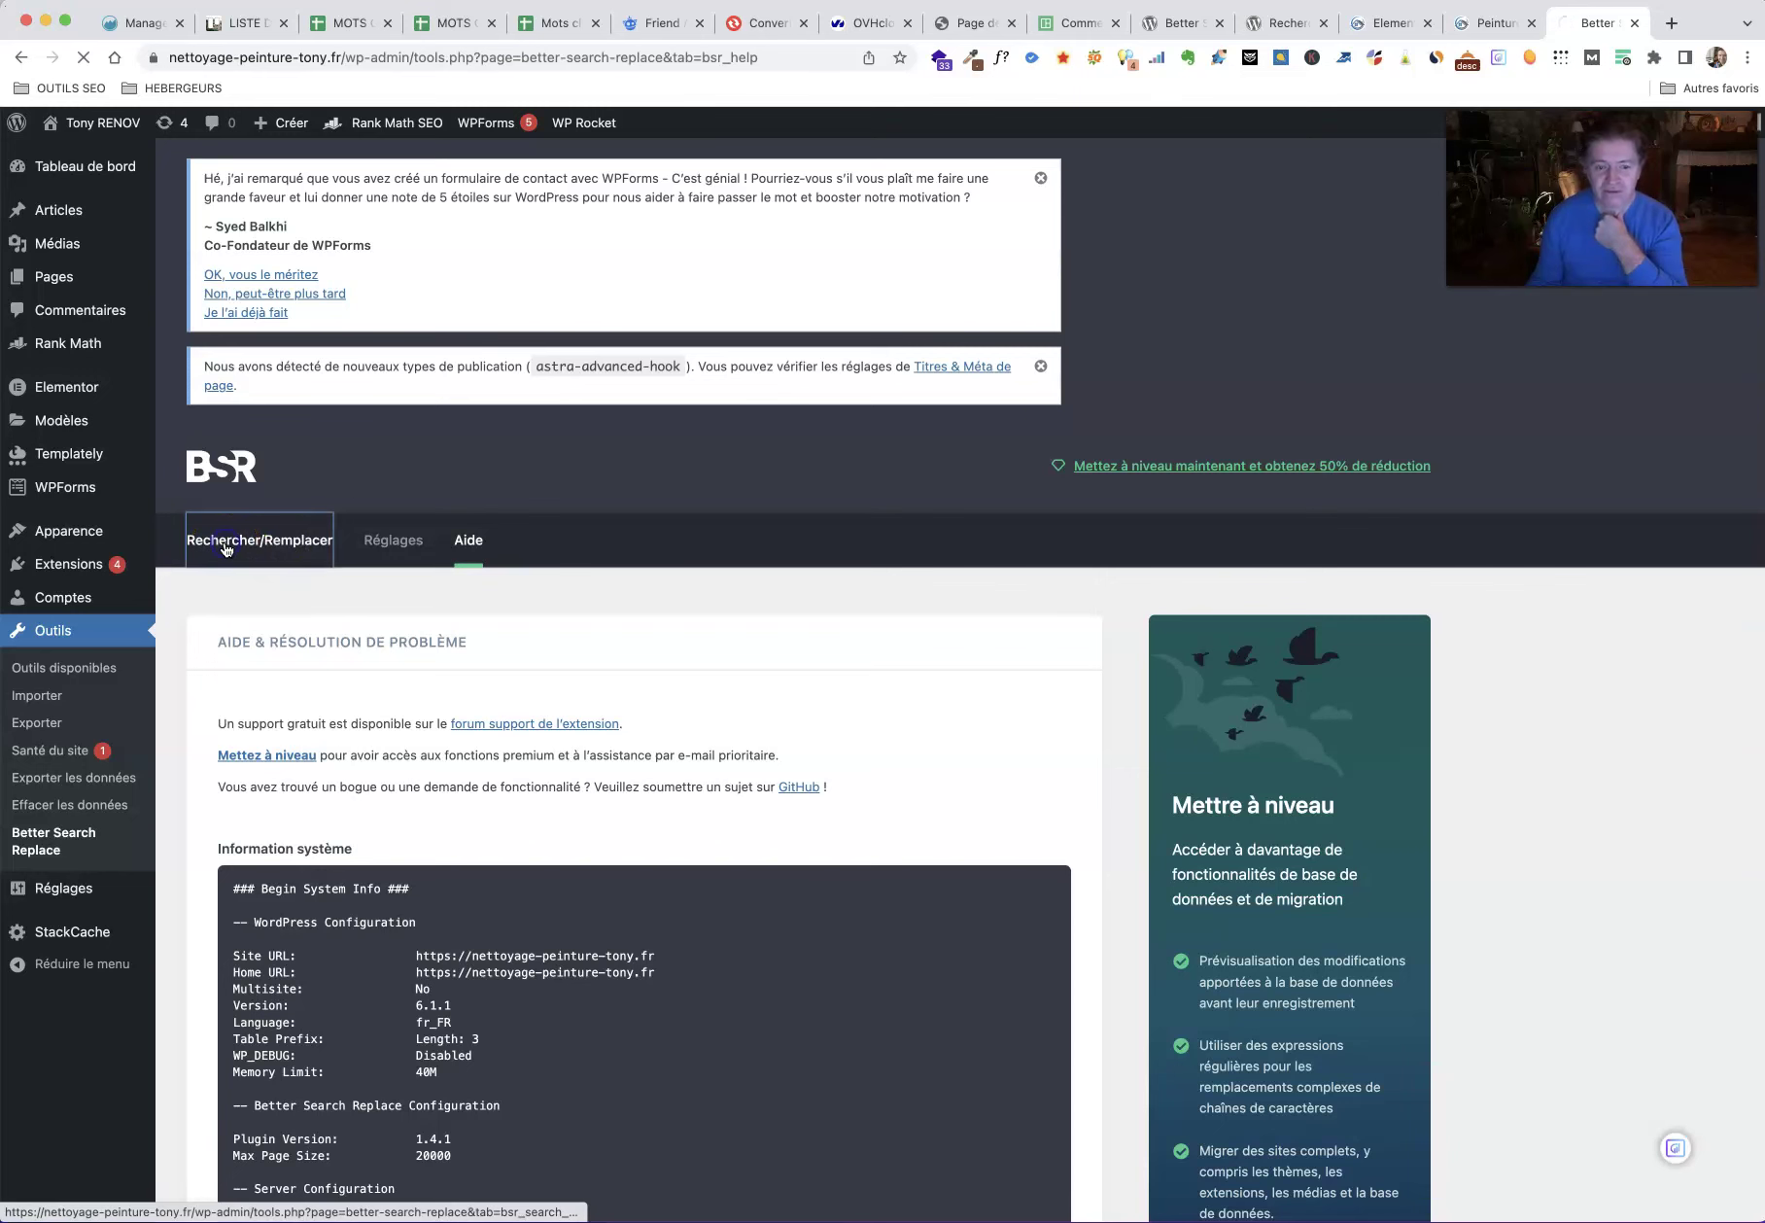
scroll(1580, 840, down, 5)
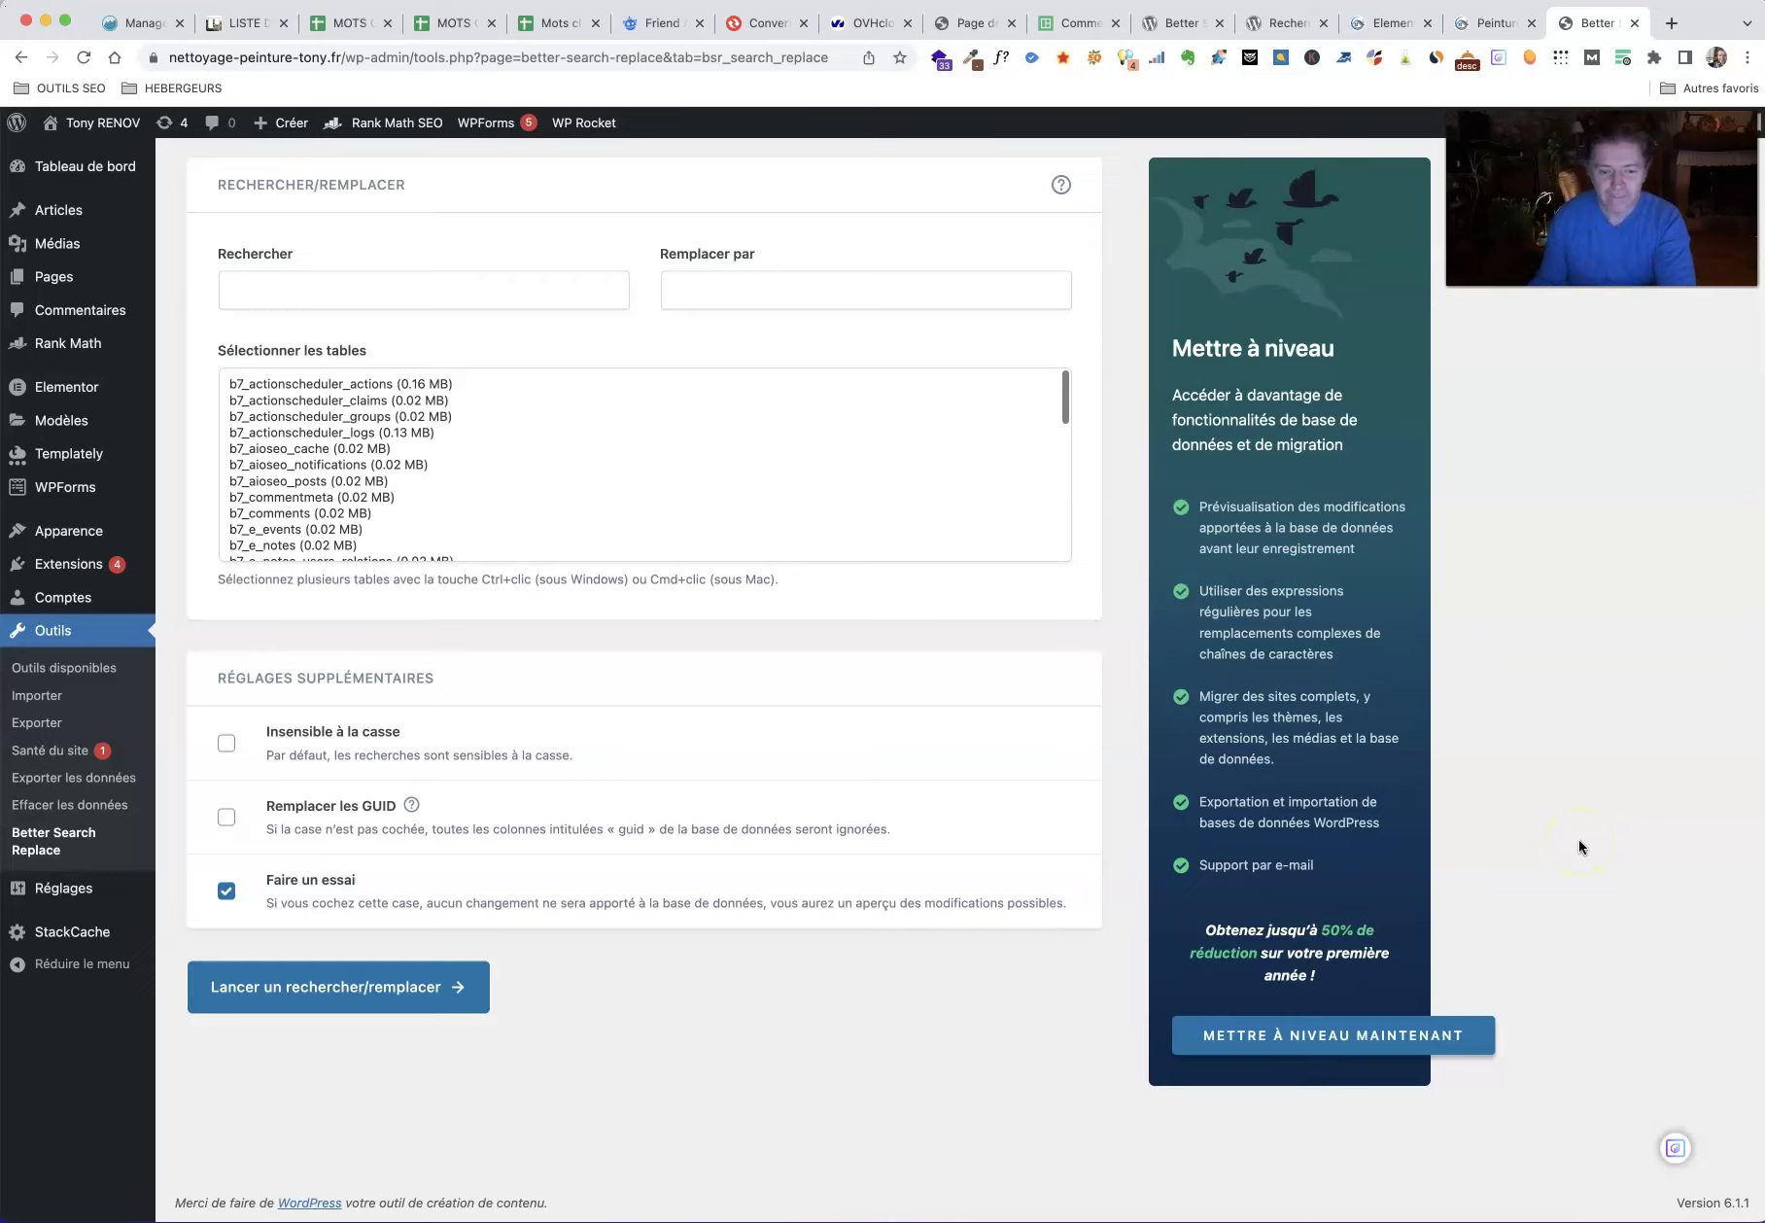
Step: Turn off Faire un essai, enable Insensible à la casse, and run the old-name to Tony RENOV replacement
click(231, 892)
click(223, 746)
click(311, 281)
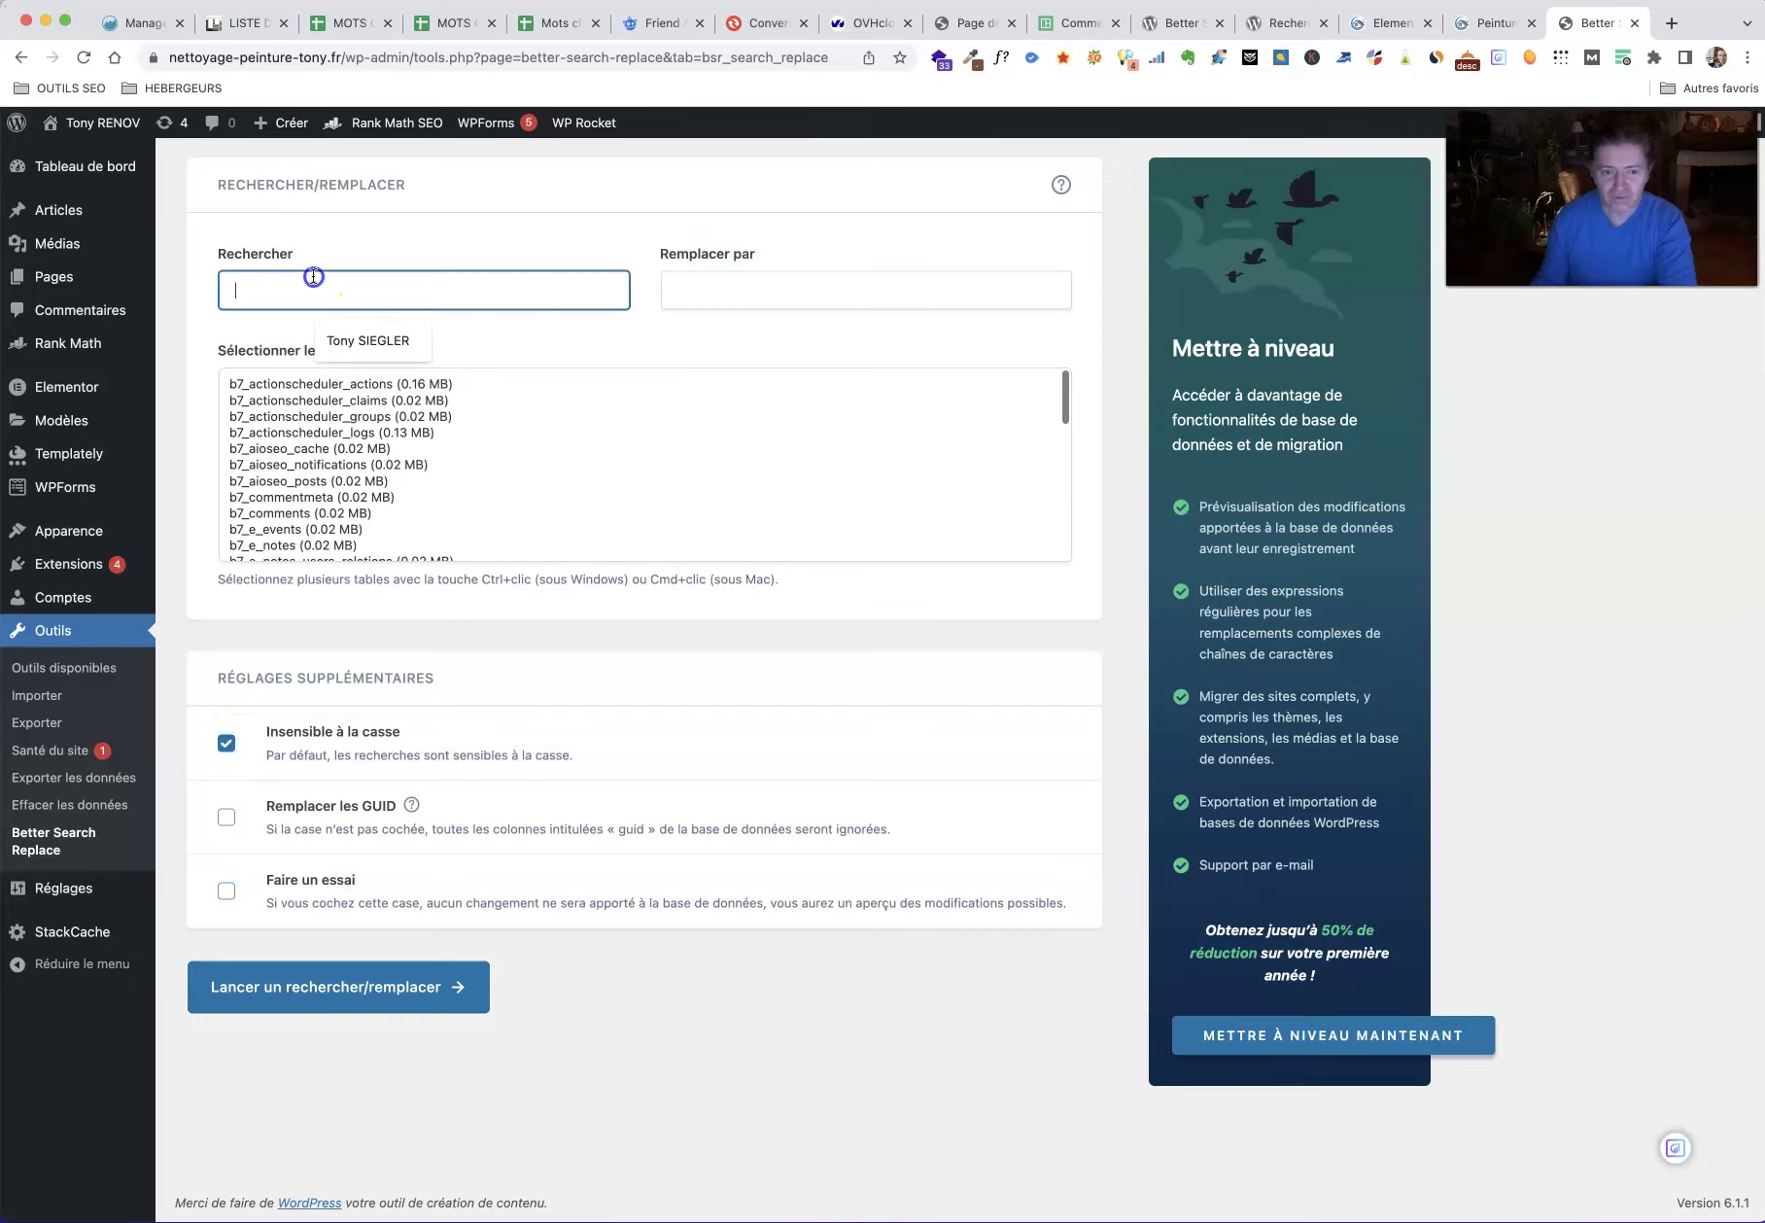
click(374, 334)
click(709, 287)
click(807, 343)
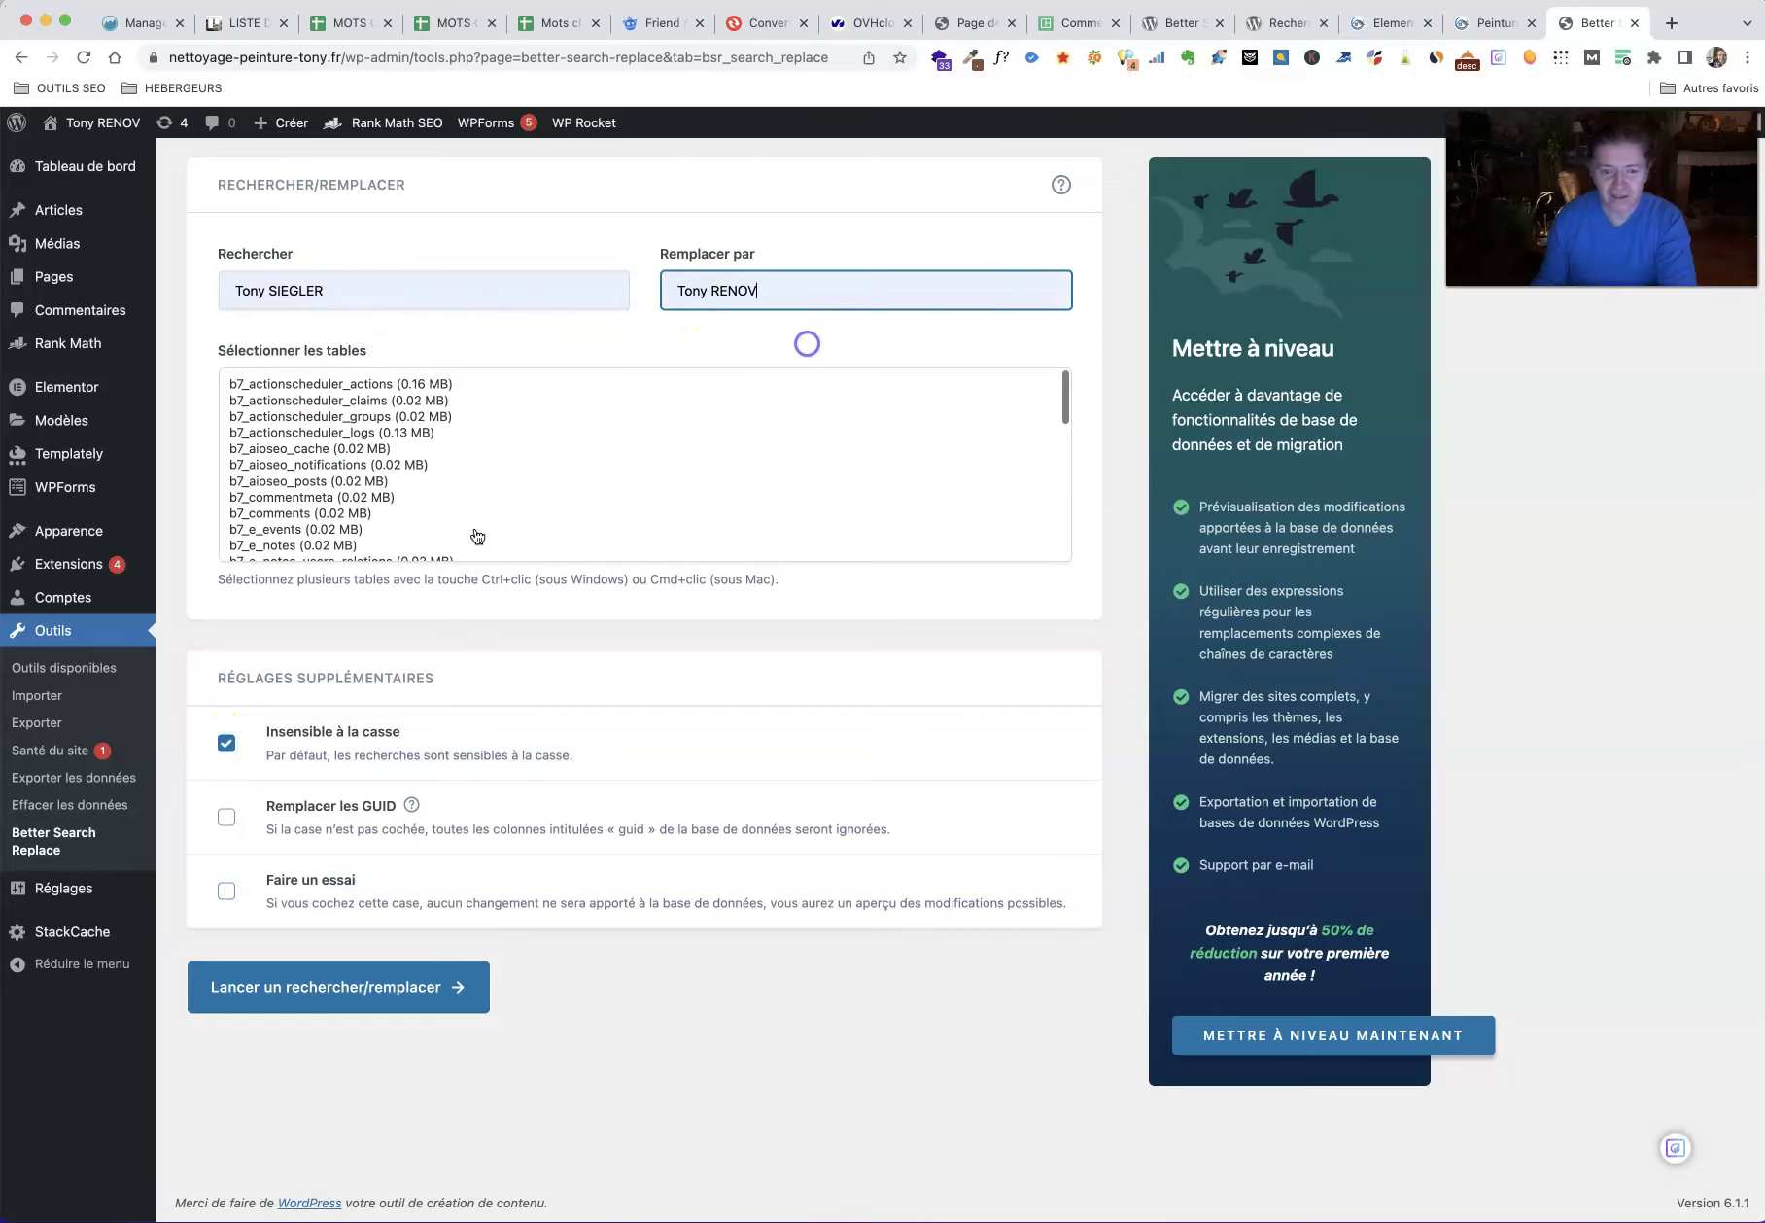
click(335, 1001)
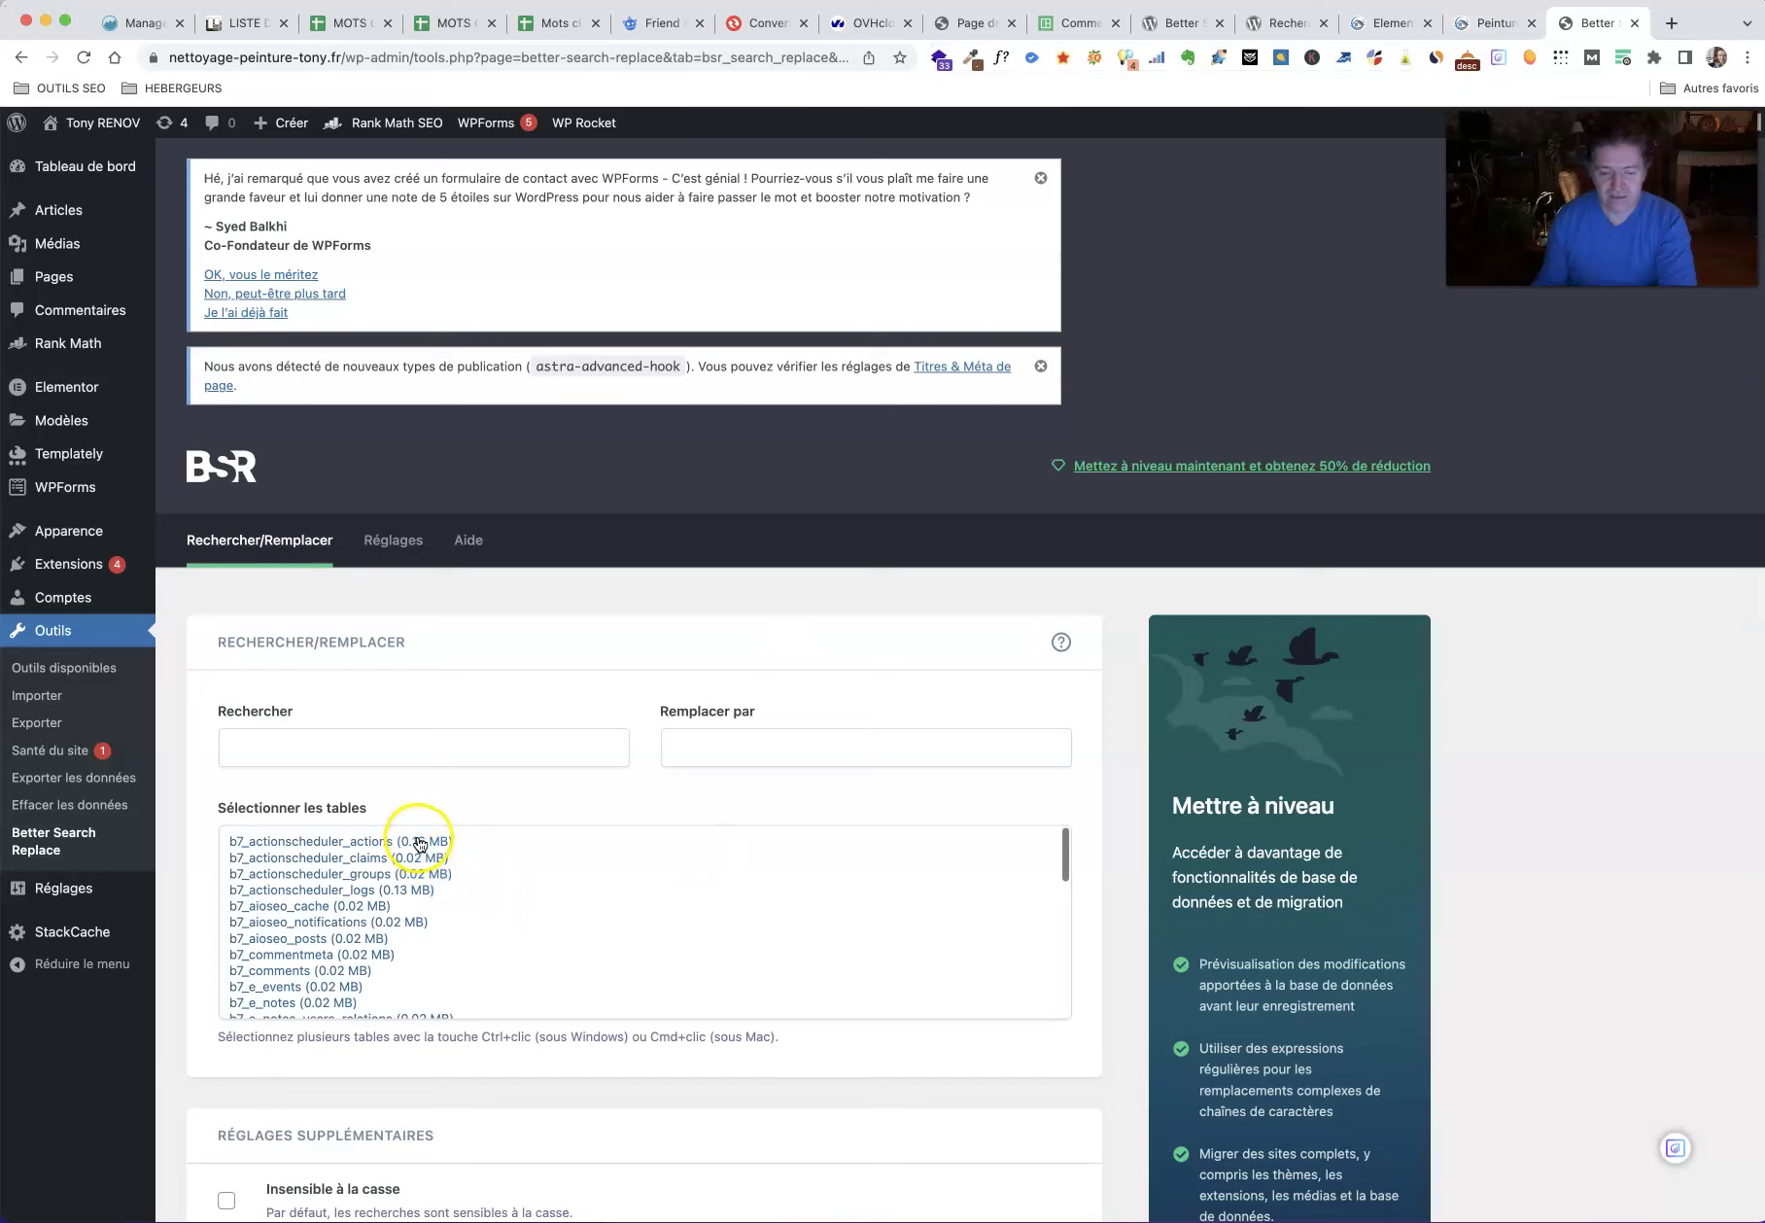
Step: Select every table in the Sélectionner les tables list
drag(1063, 853, 1028, 1102)
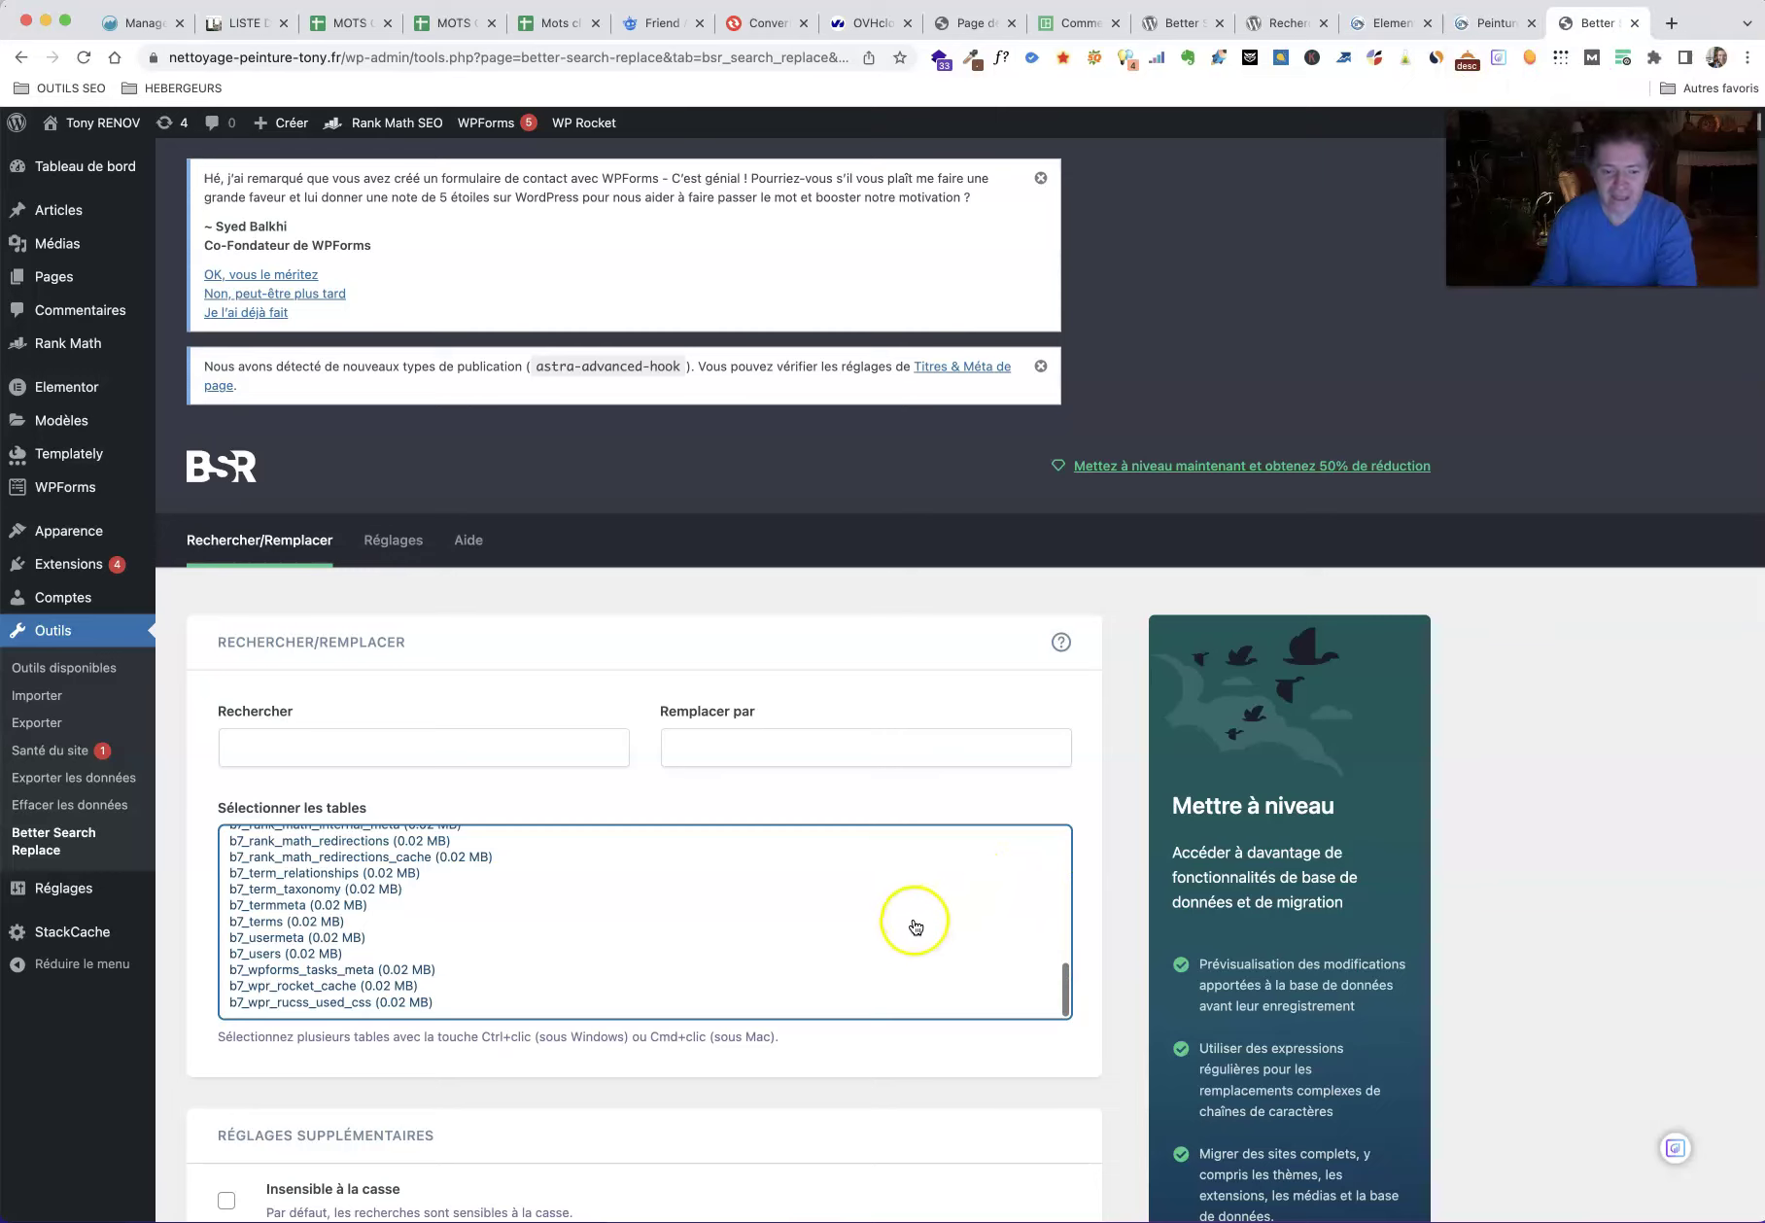
scroll(907, 928, up, 10)
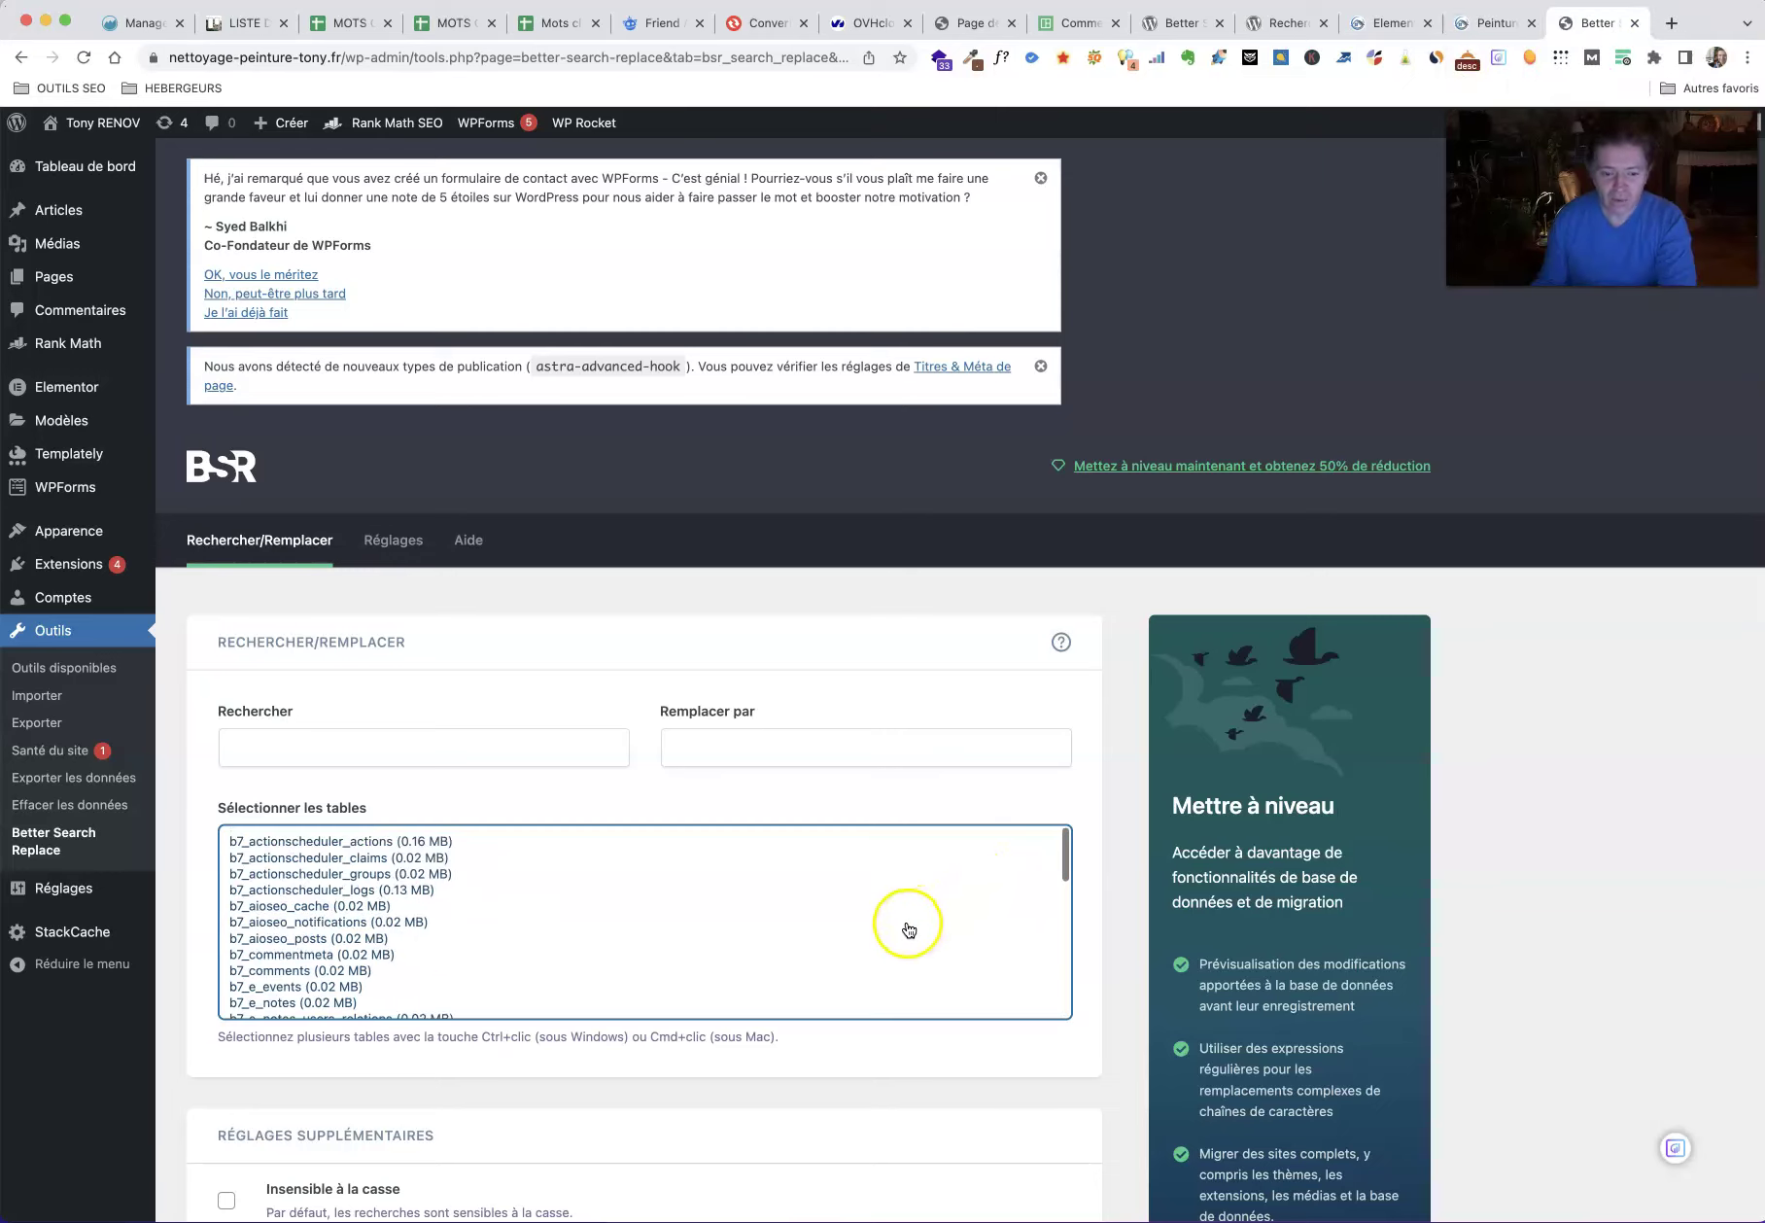
click(854, 840)
key(super+a)
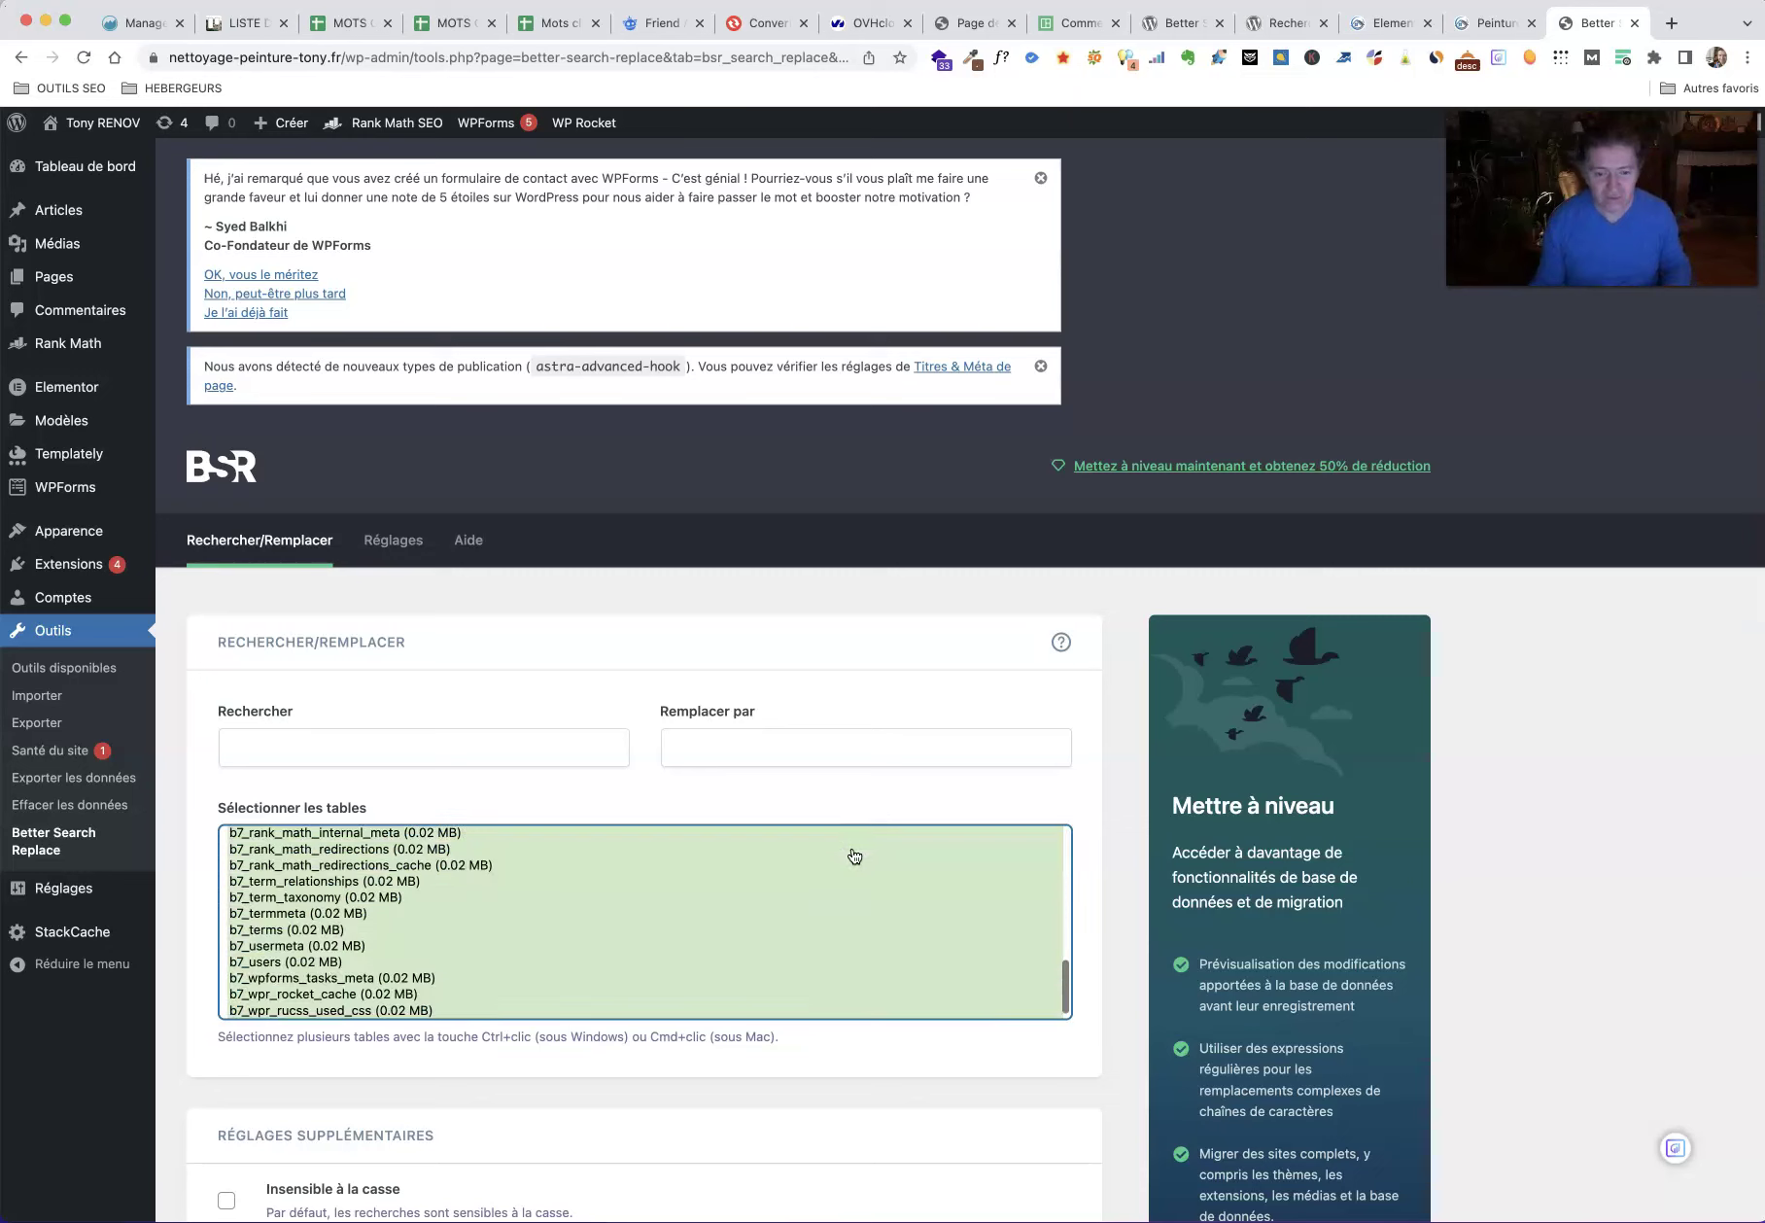
Step: Refill the search field with the old owner name and the replace field with Tony RENOV
click(497, 744)
click(378, 799)
click(781, 743)
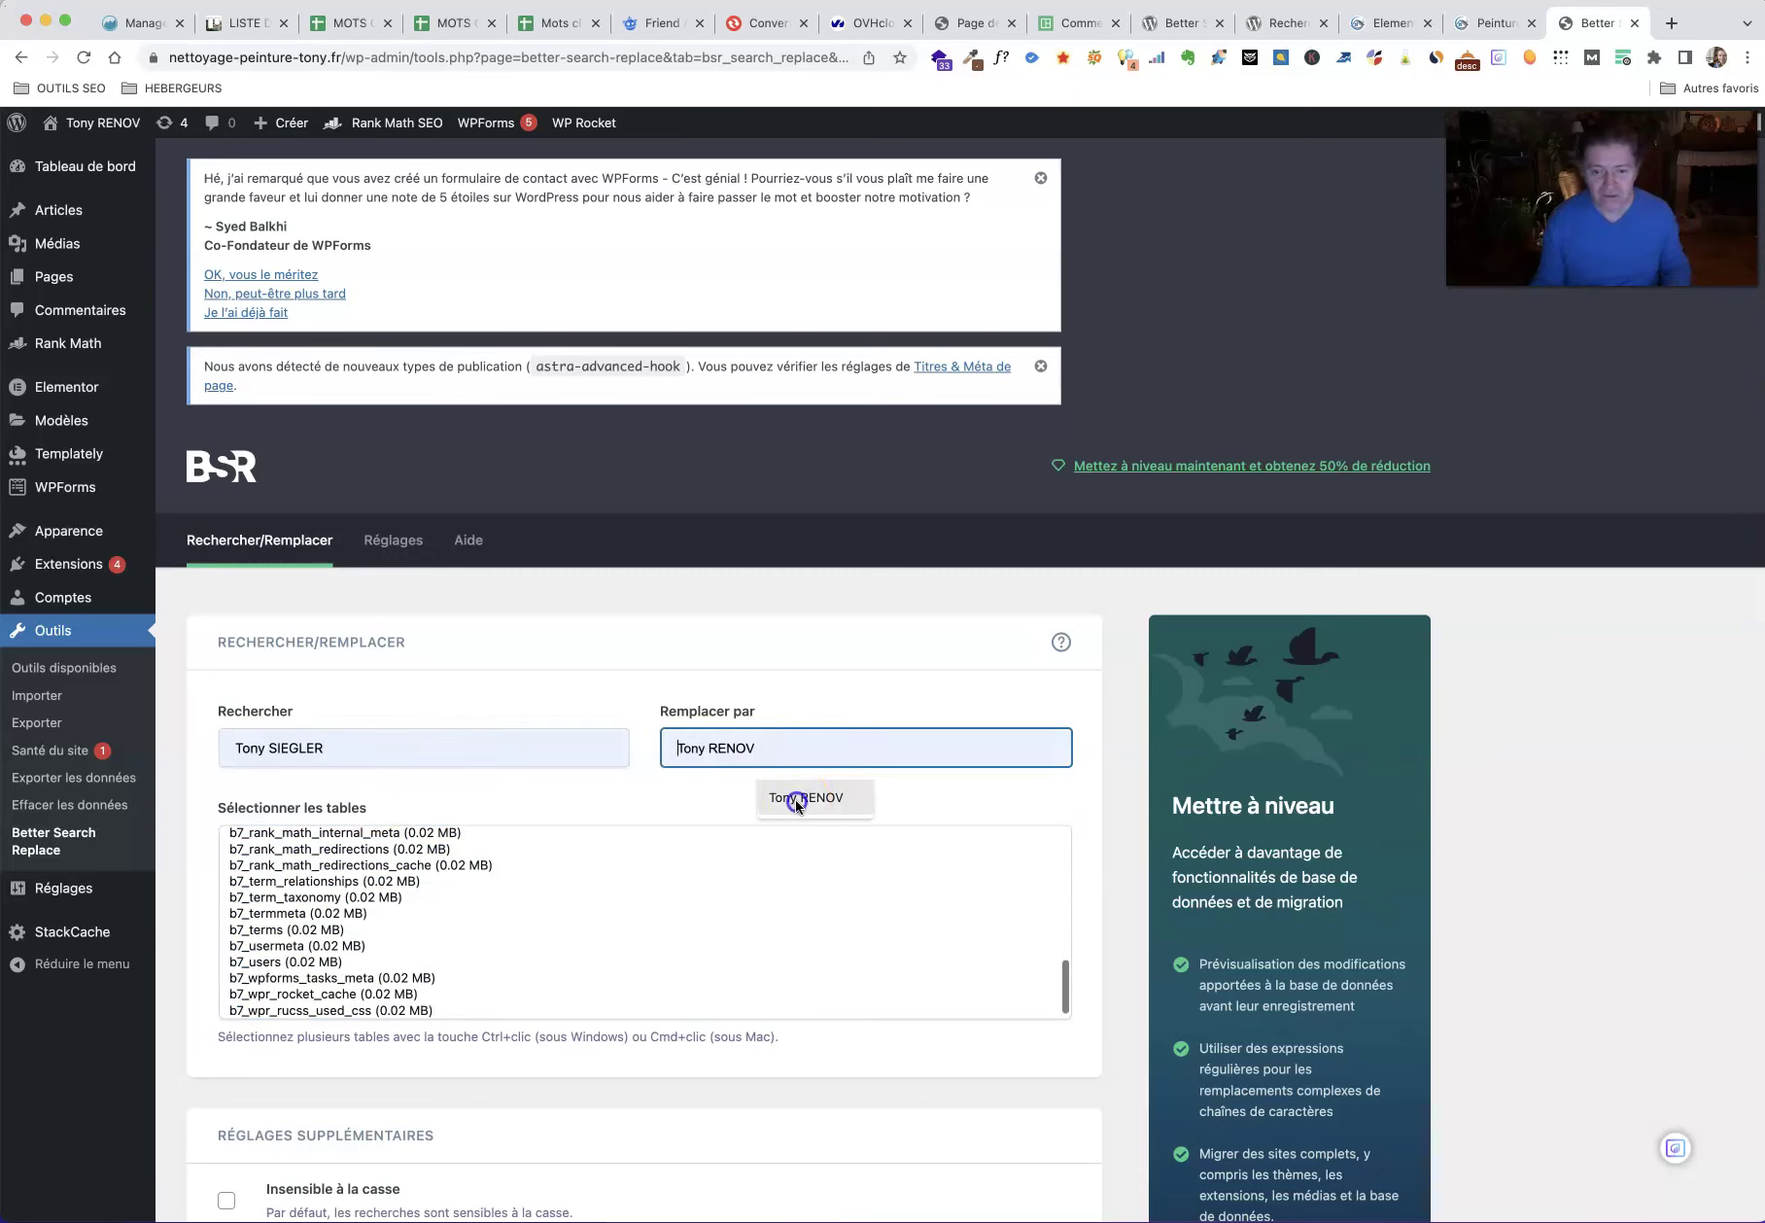
click(806, 799)
Step: Reselect all tables, turn off the trial run, ignore case, and launch the live replacement
click(602, 933)
key(super+a)
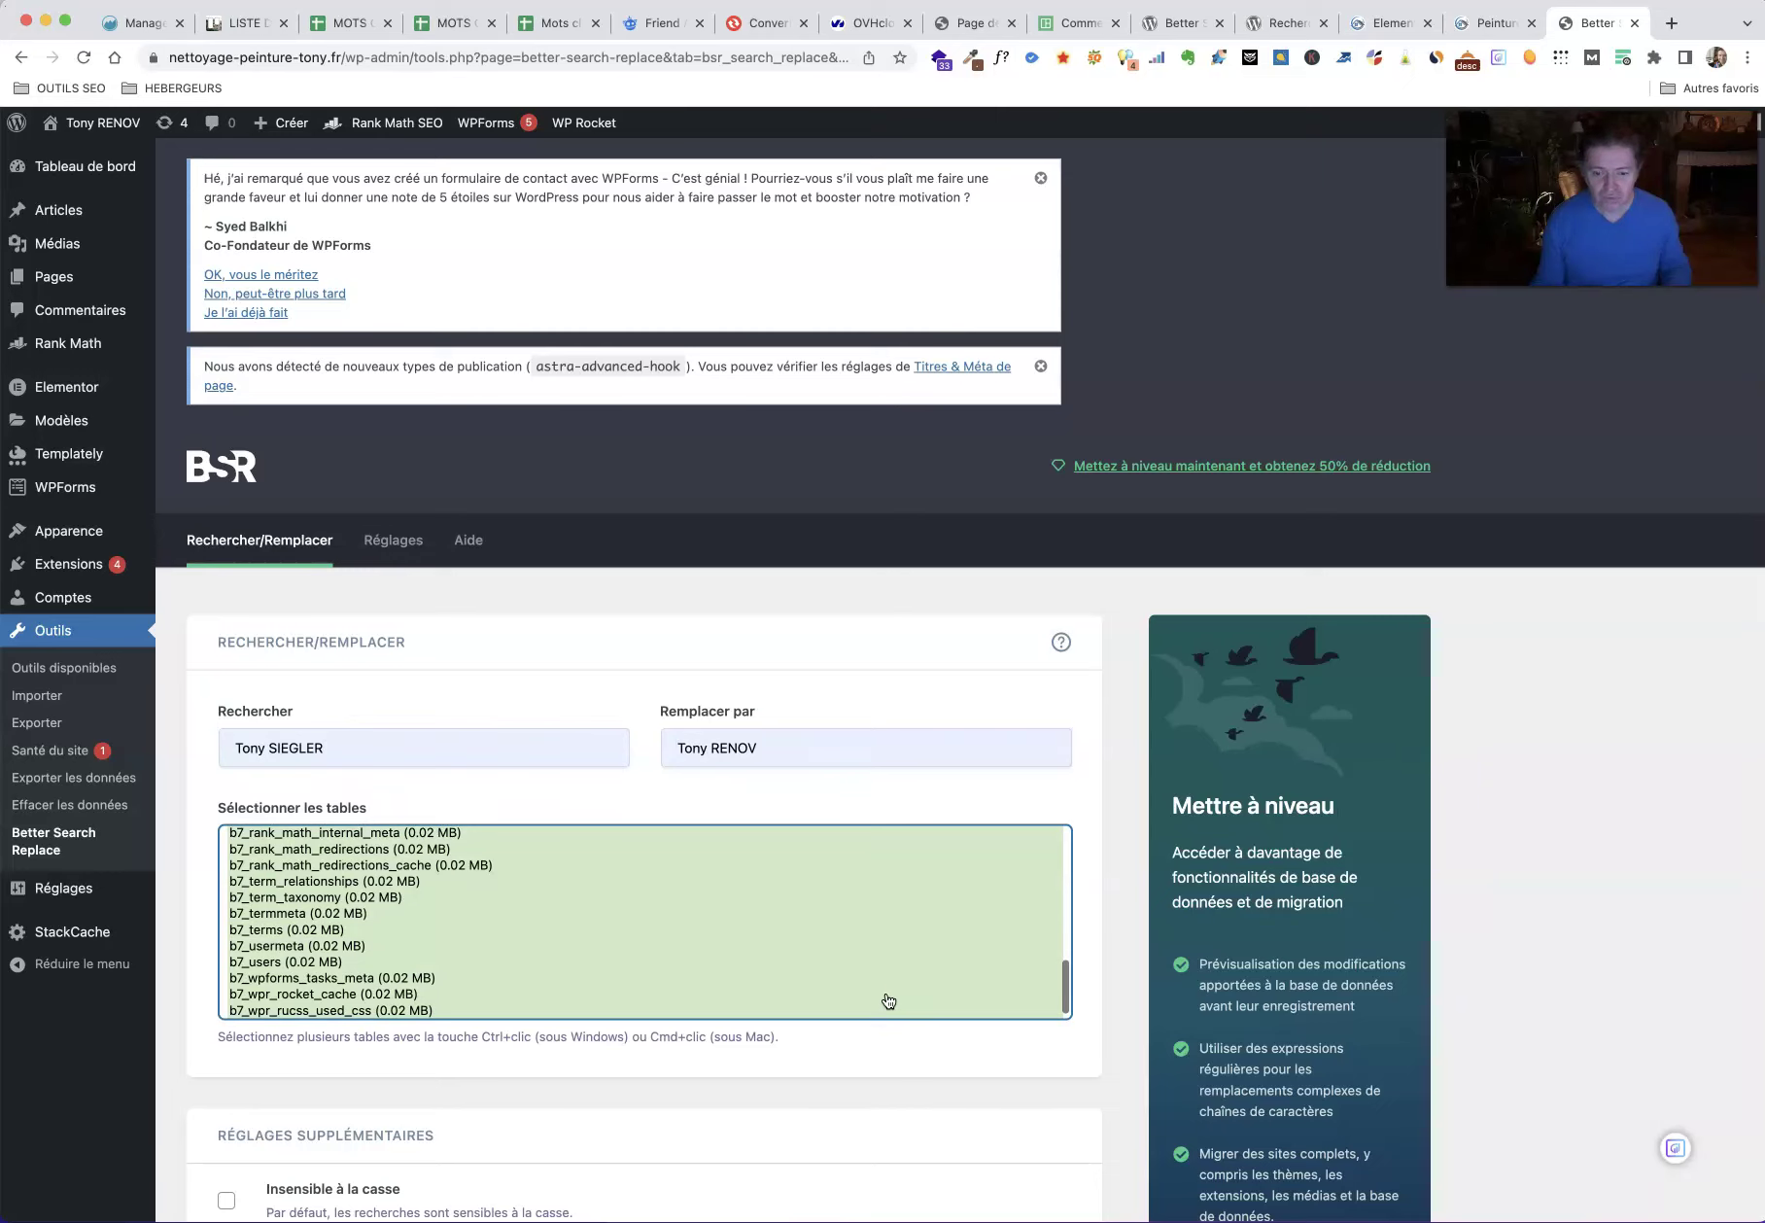
scroll(1536, 964, down, 5)
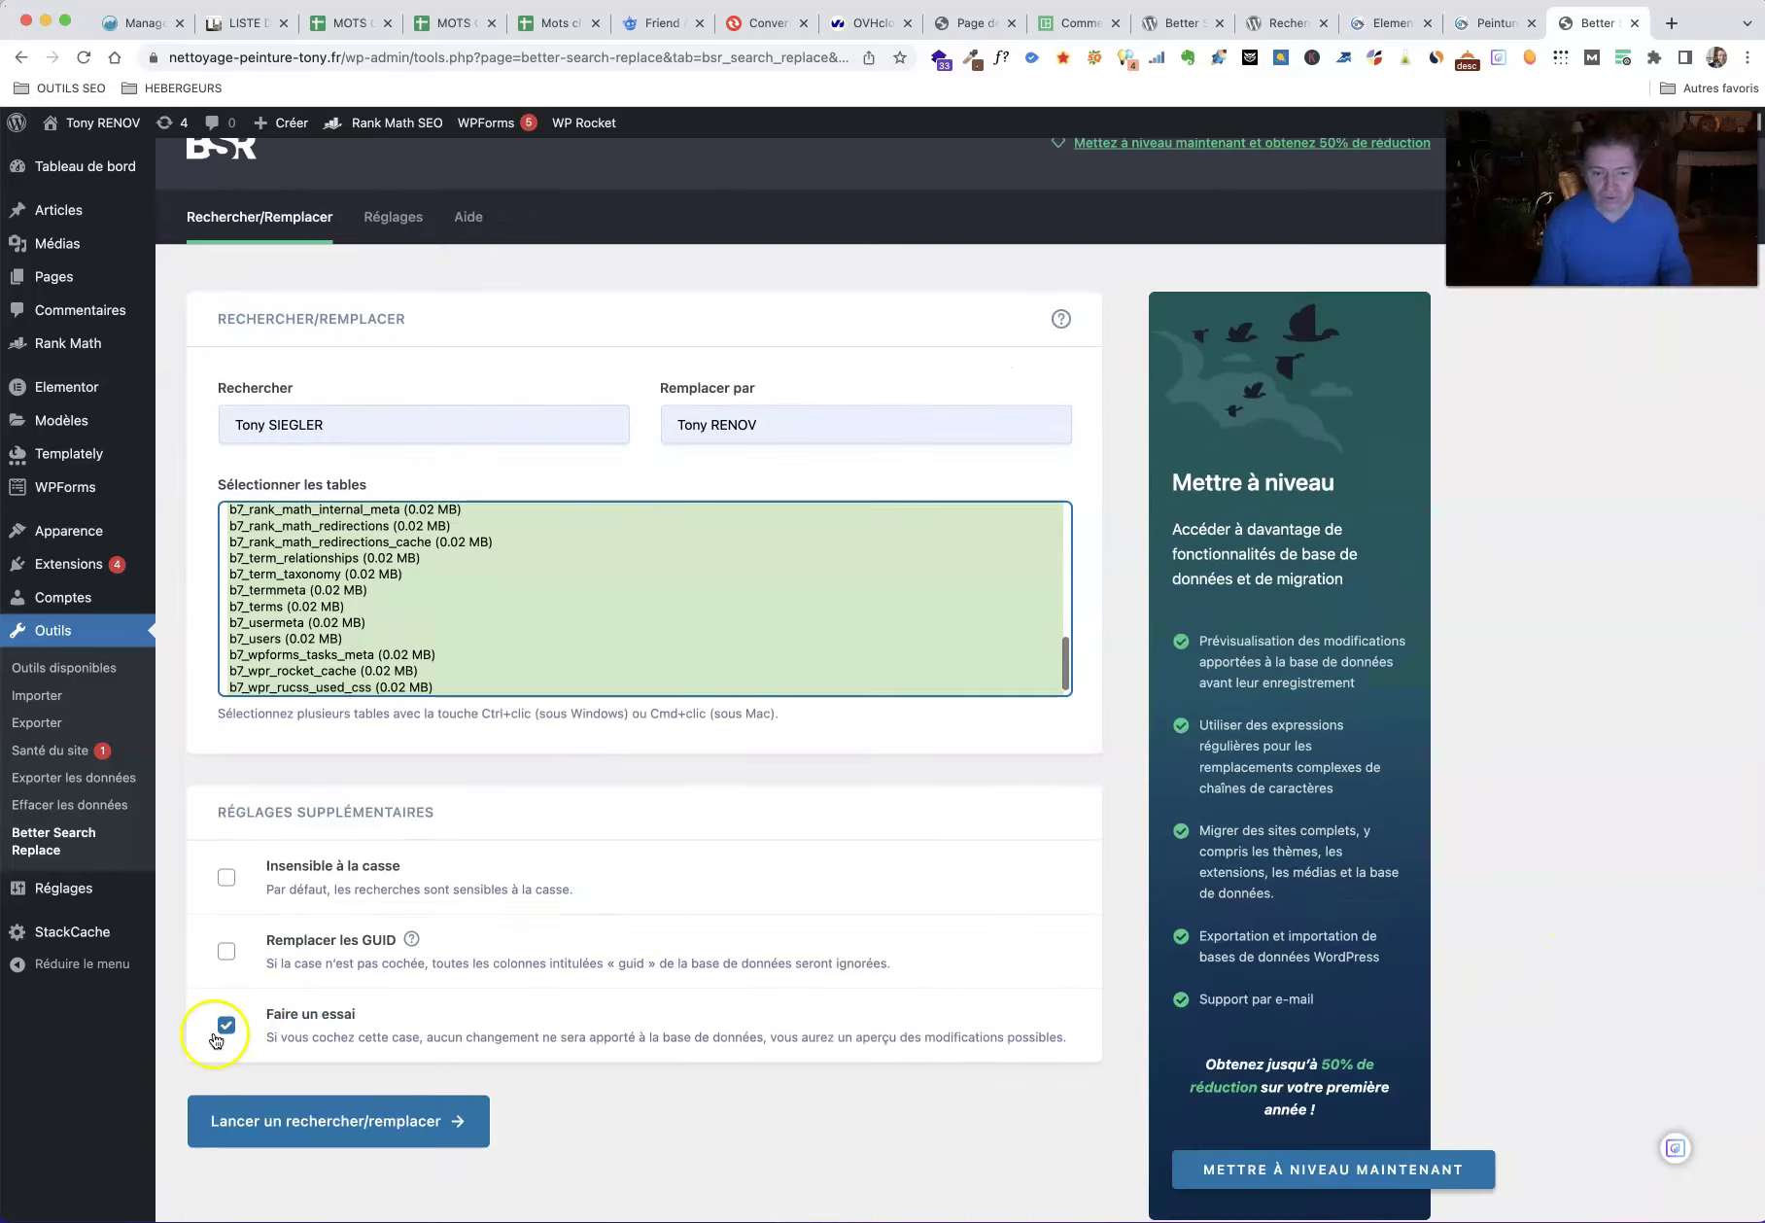
click(223, 1027)
click(225, 877)
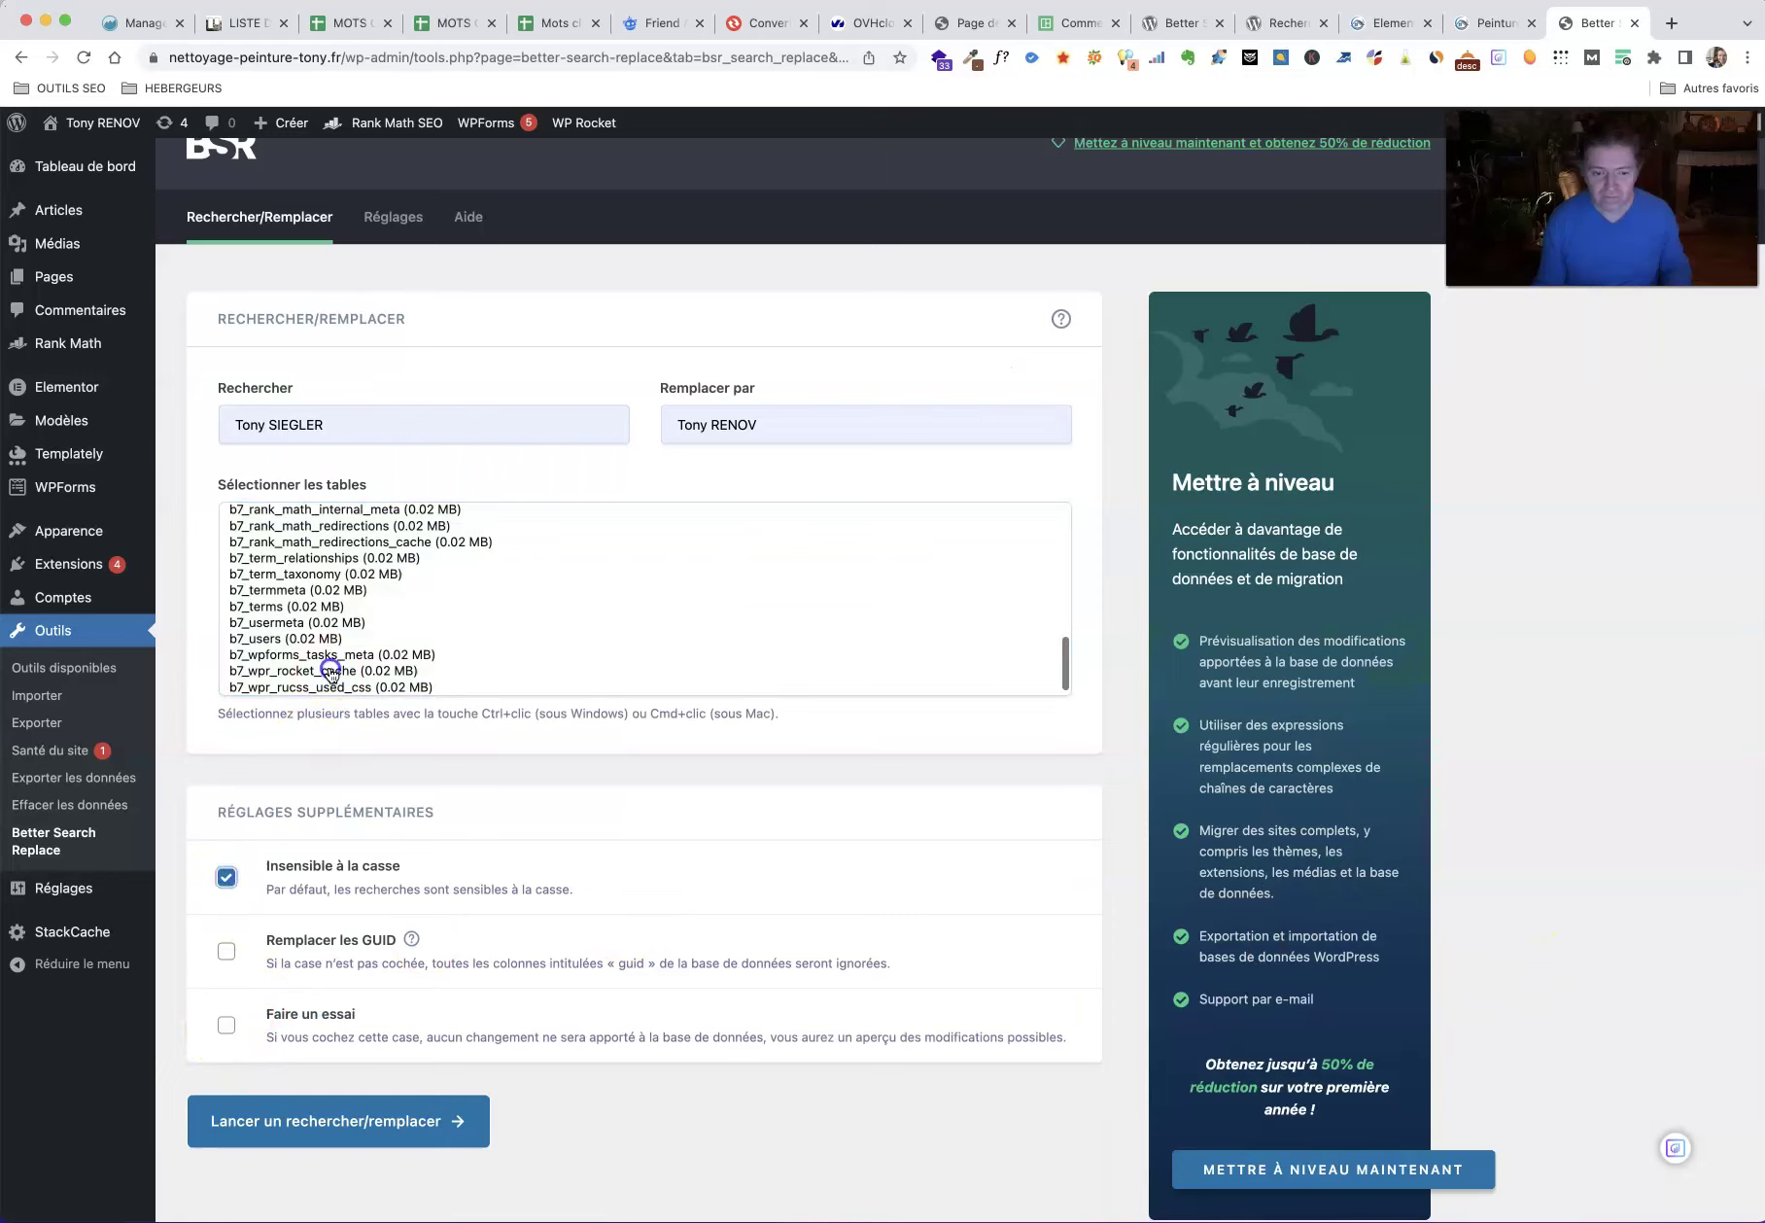
super+click(330, 670)
click(245, 1126)
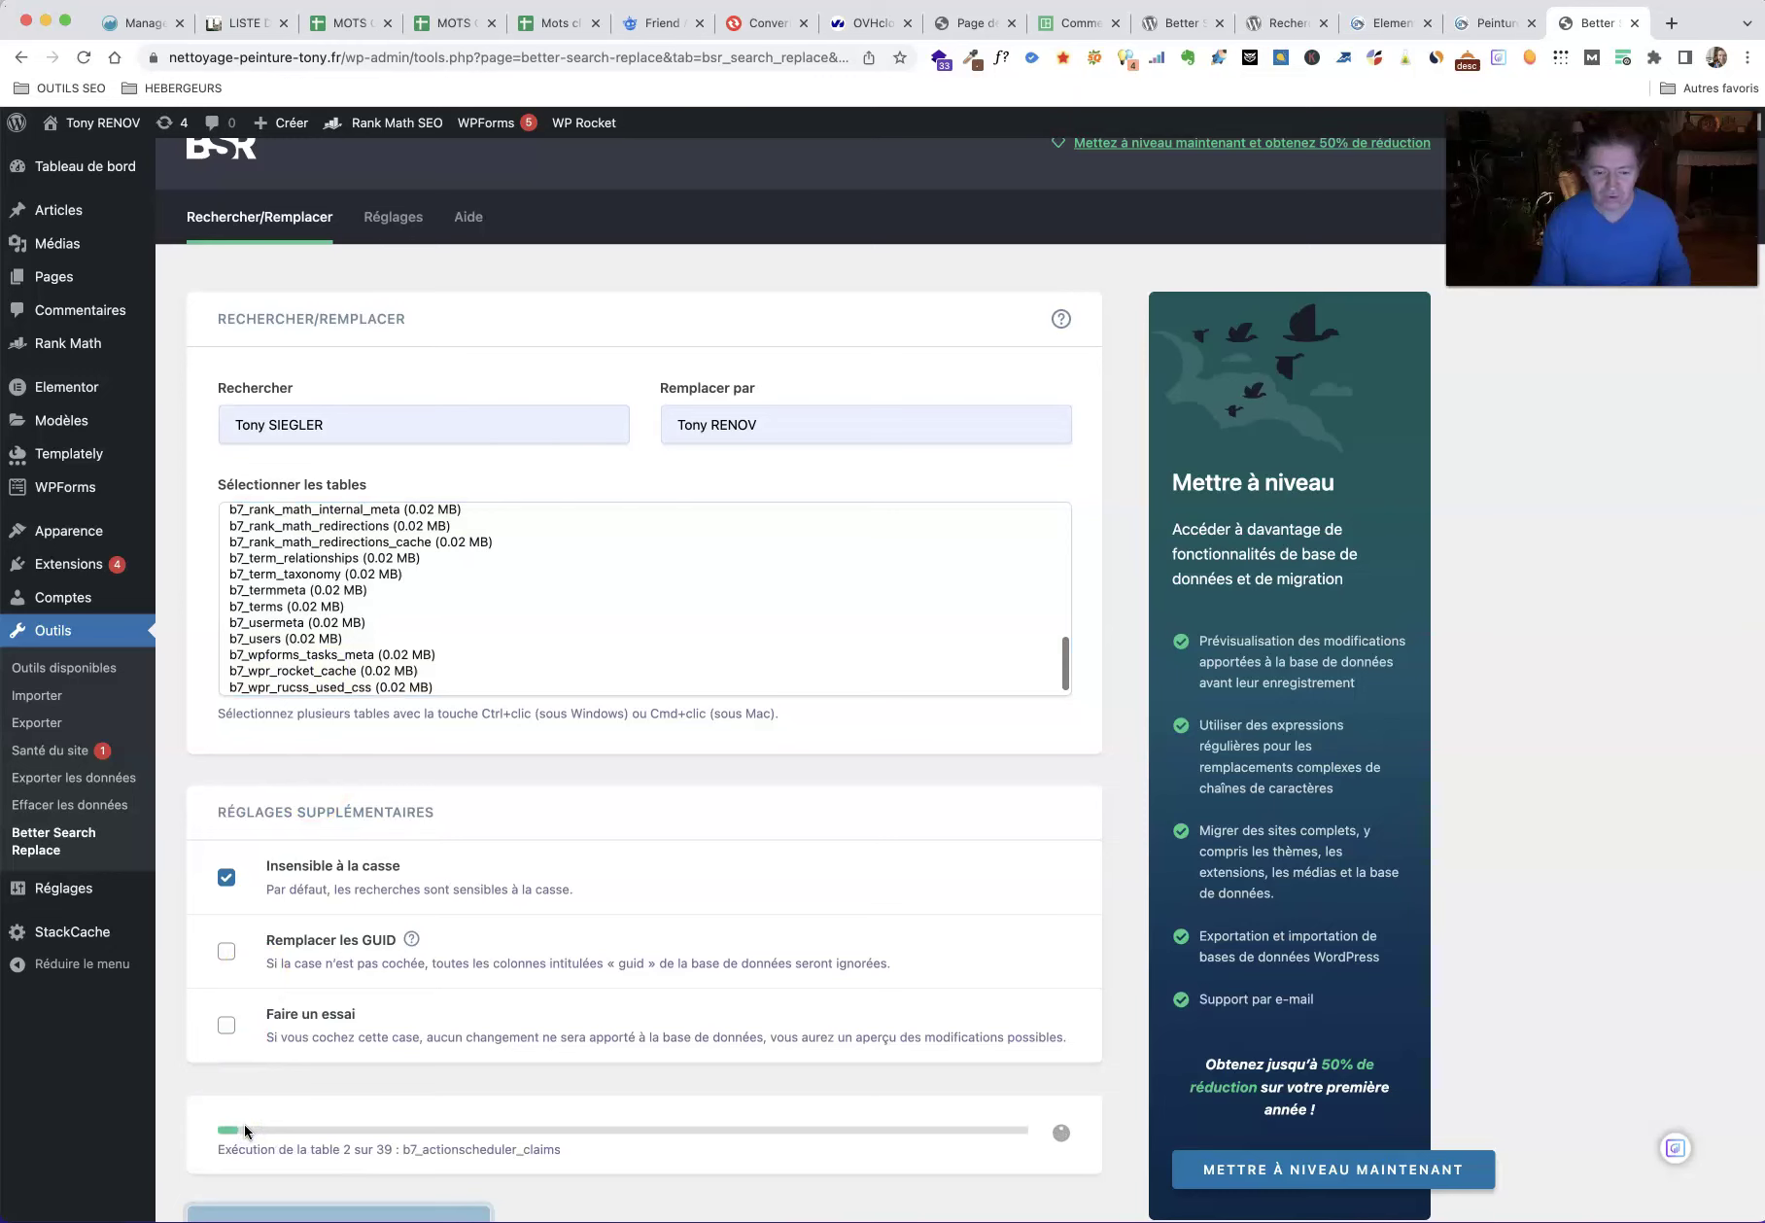
Step: Wait for the run to finish and highlight the summary: 19 tables searched, 2 cells changed
scroll(1422, 887, down, 1)
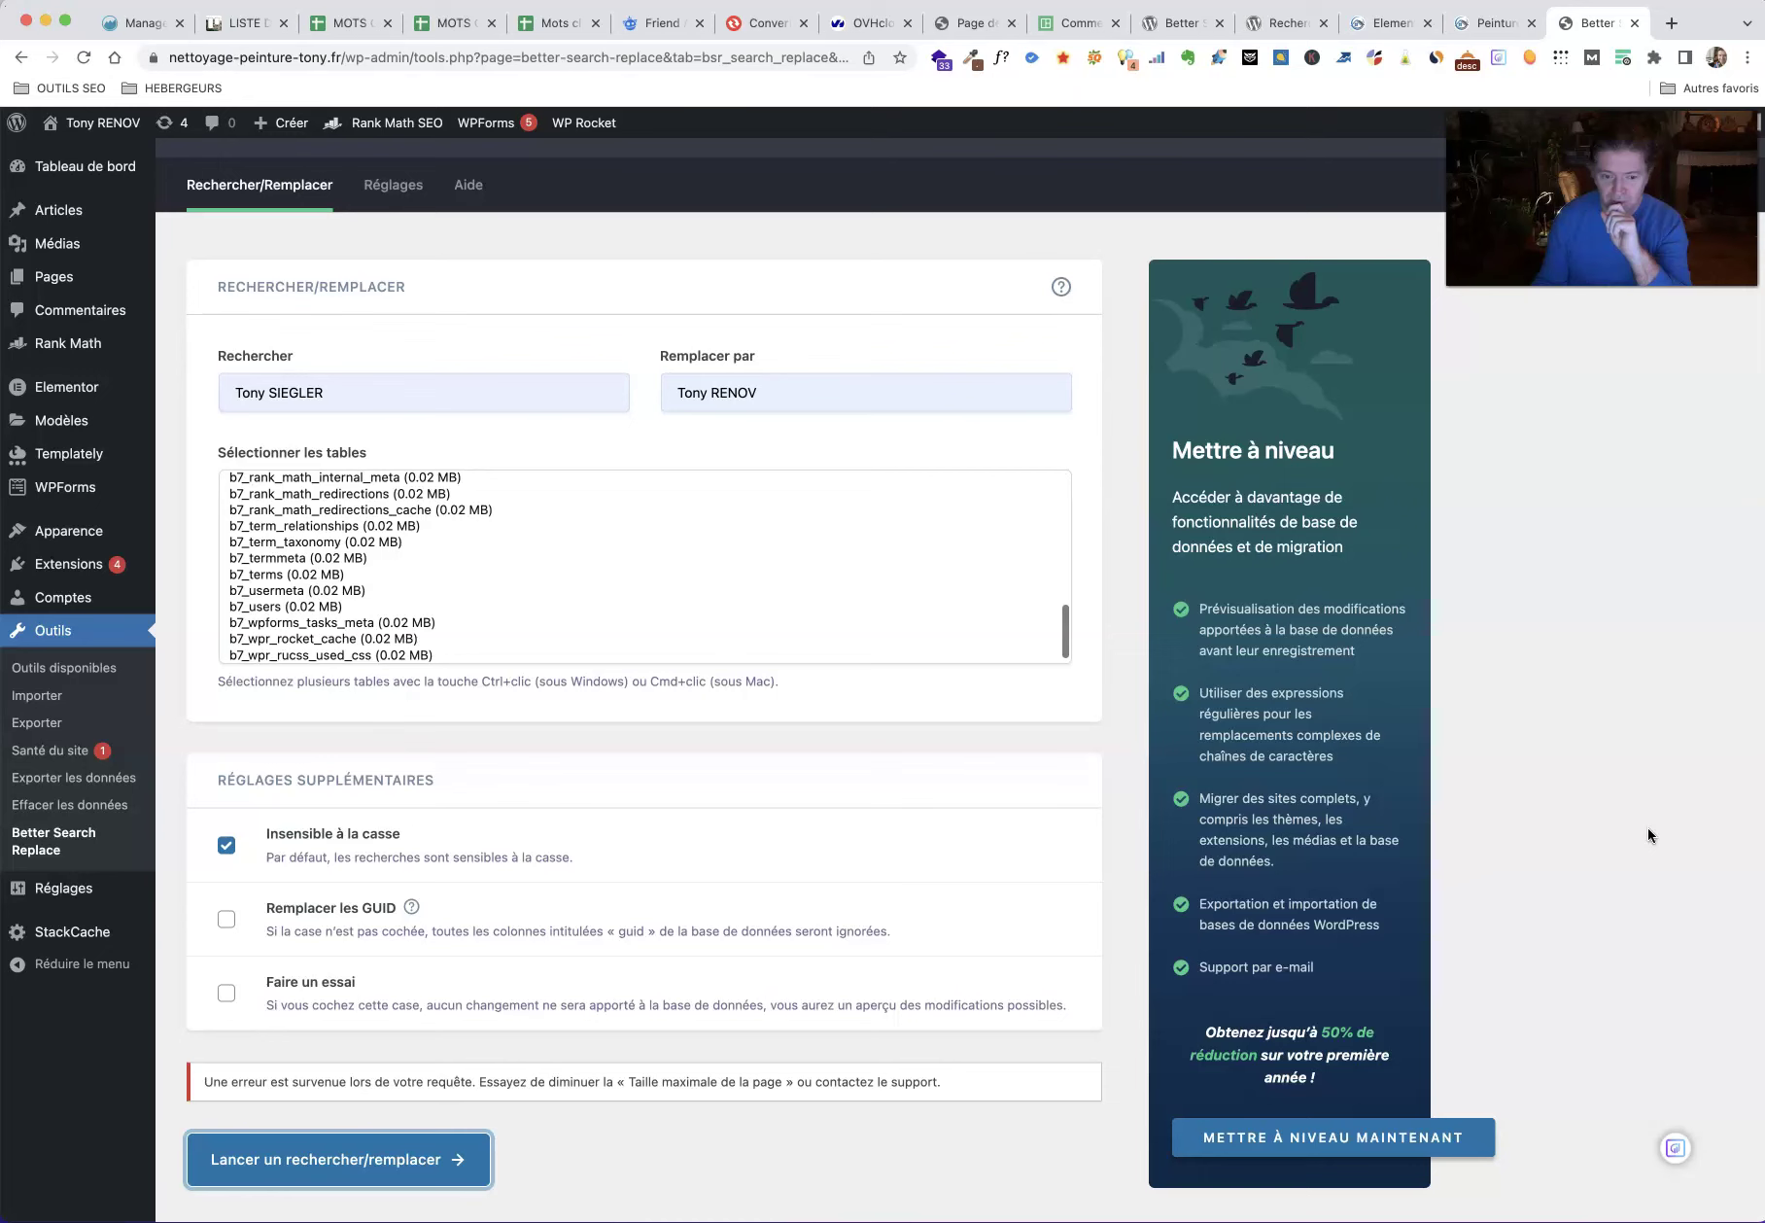
scroll(1646, 833, down, 1)
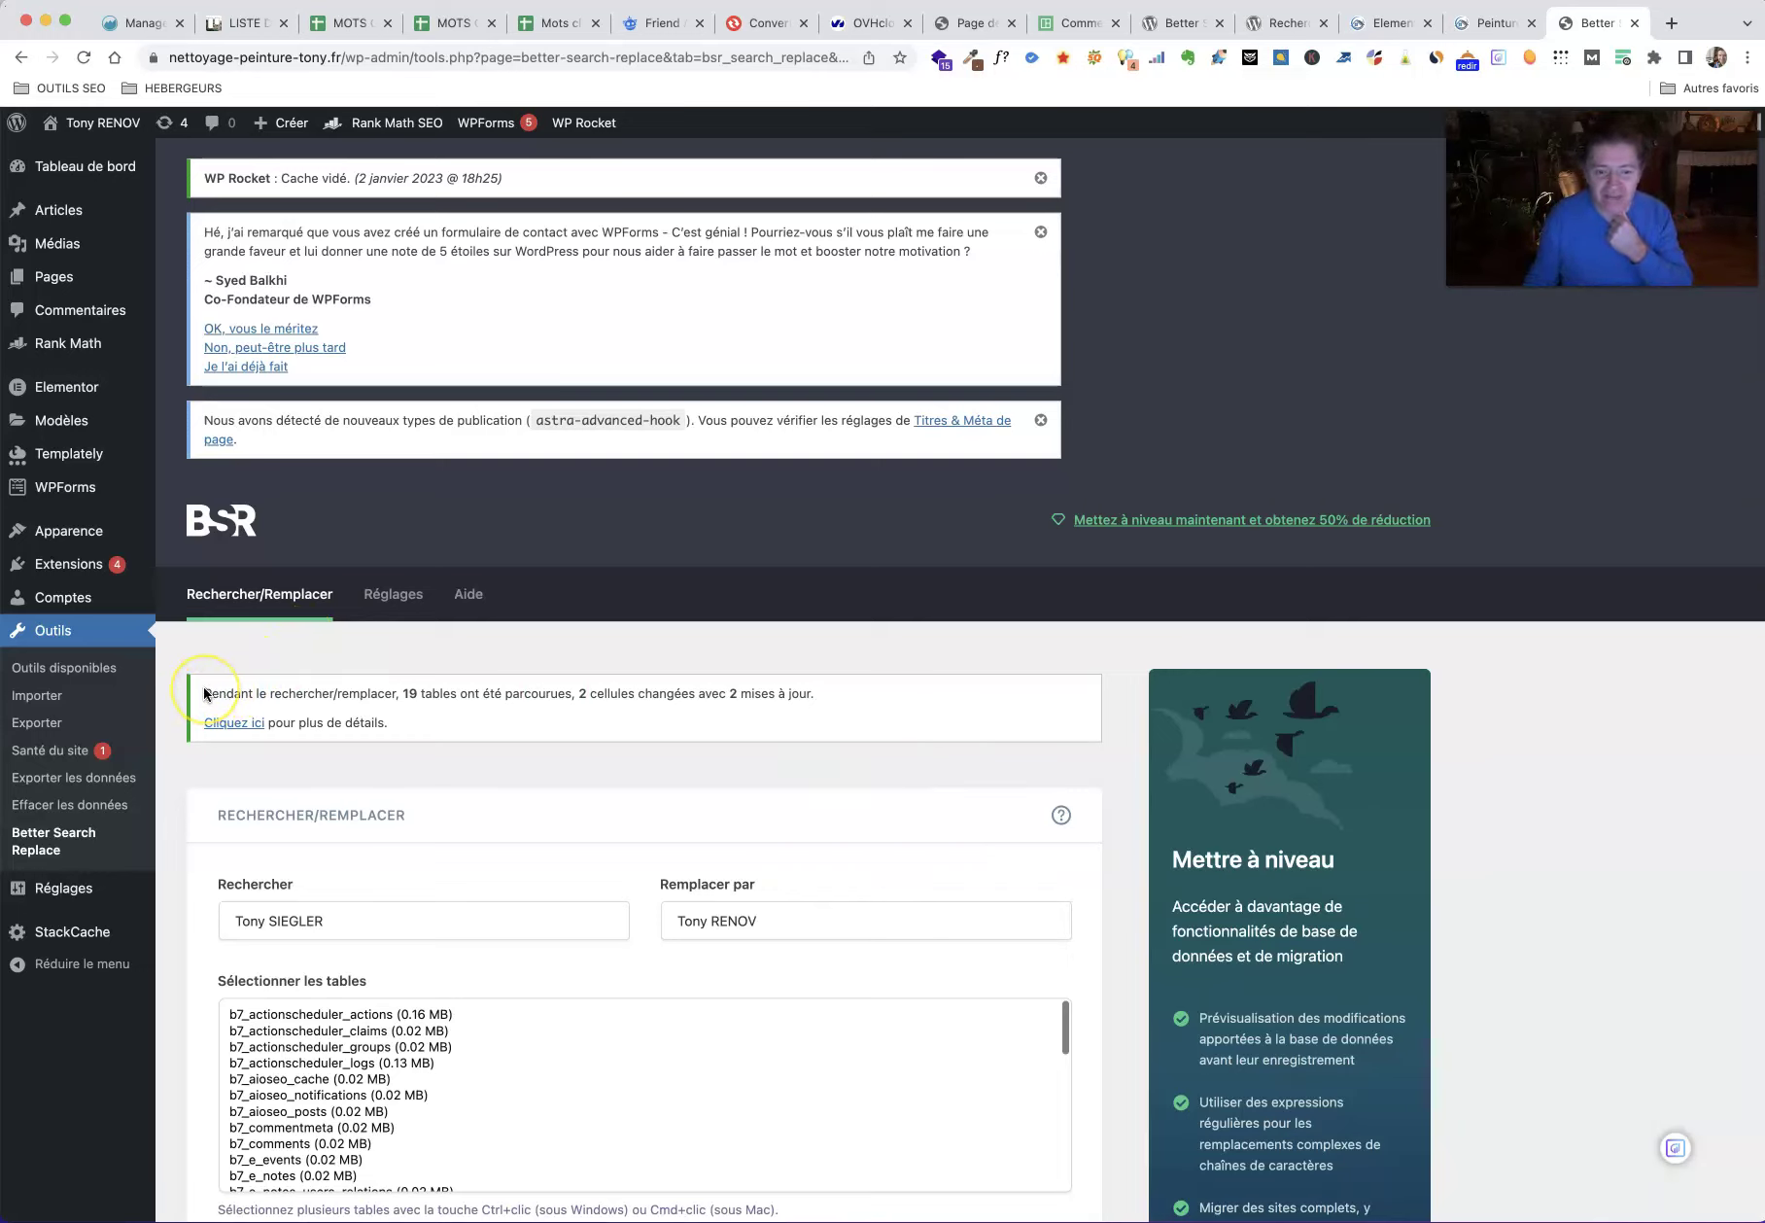
drag(403, 693, 820, 686)
click(464, 722)
click(236, 728)
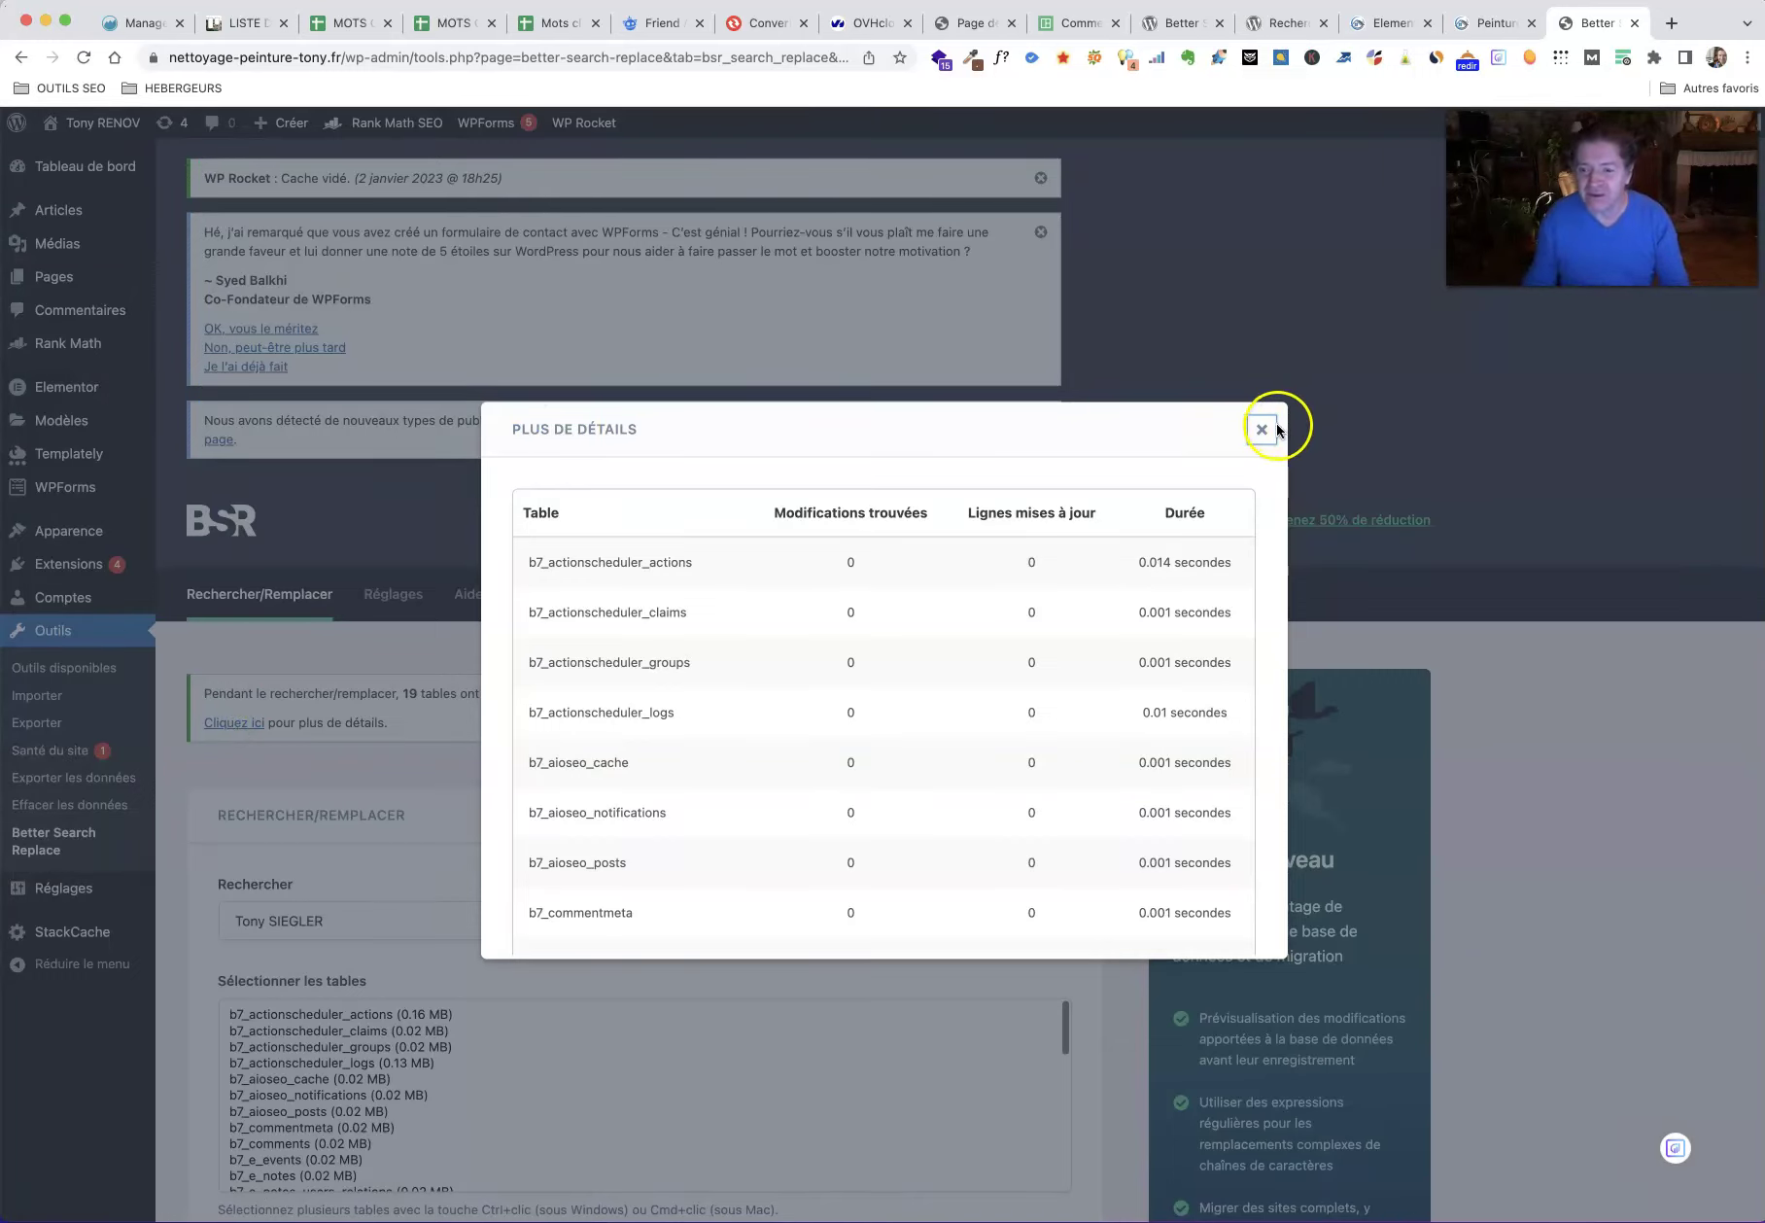
scroll(970, 671, down, 4)
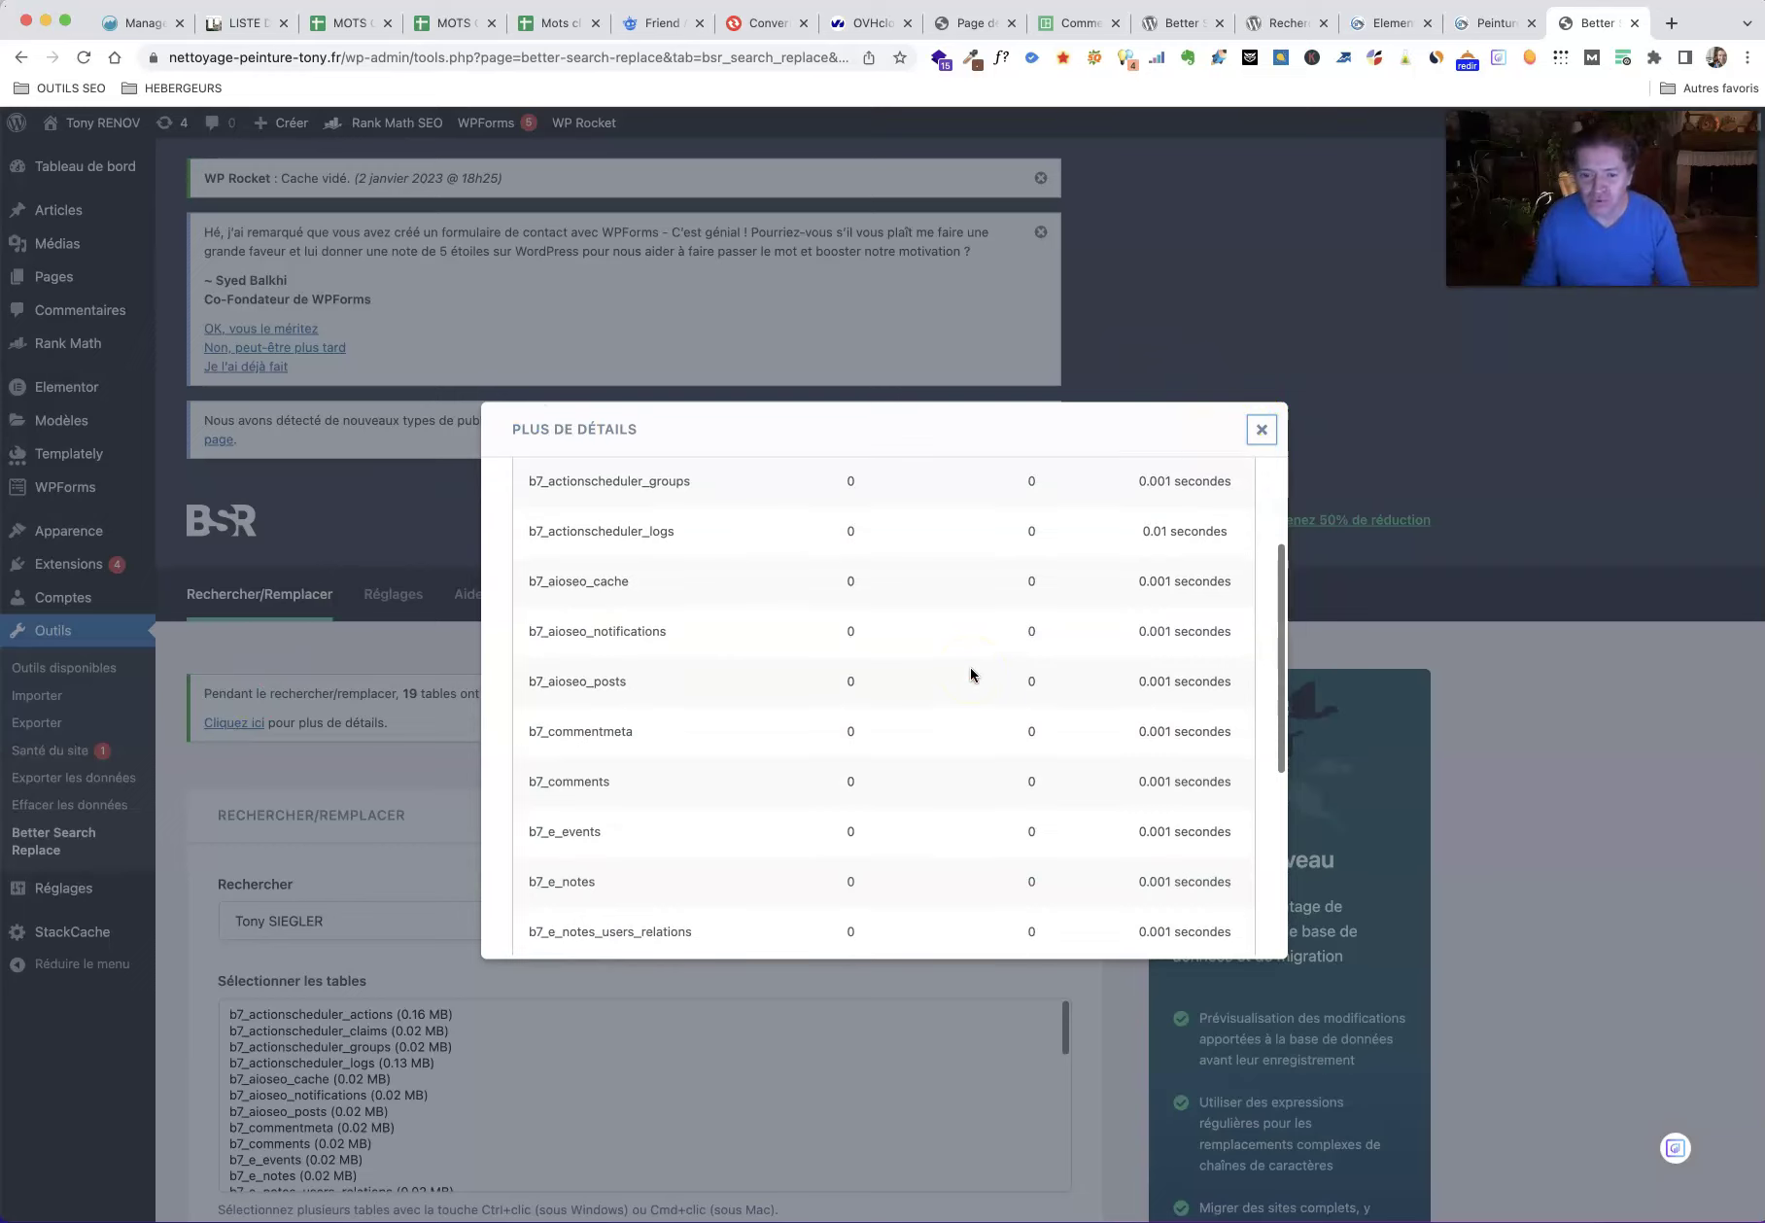
scroll(969, 673, down, 8)
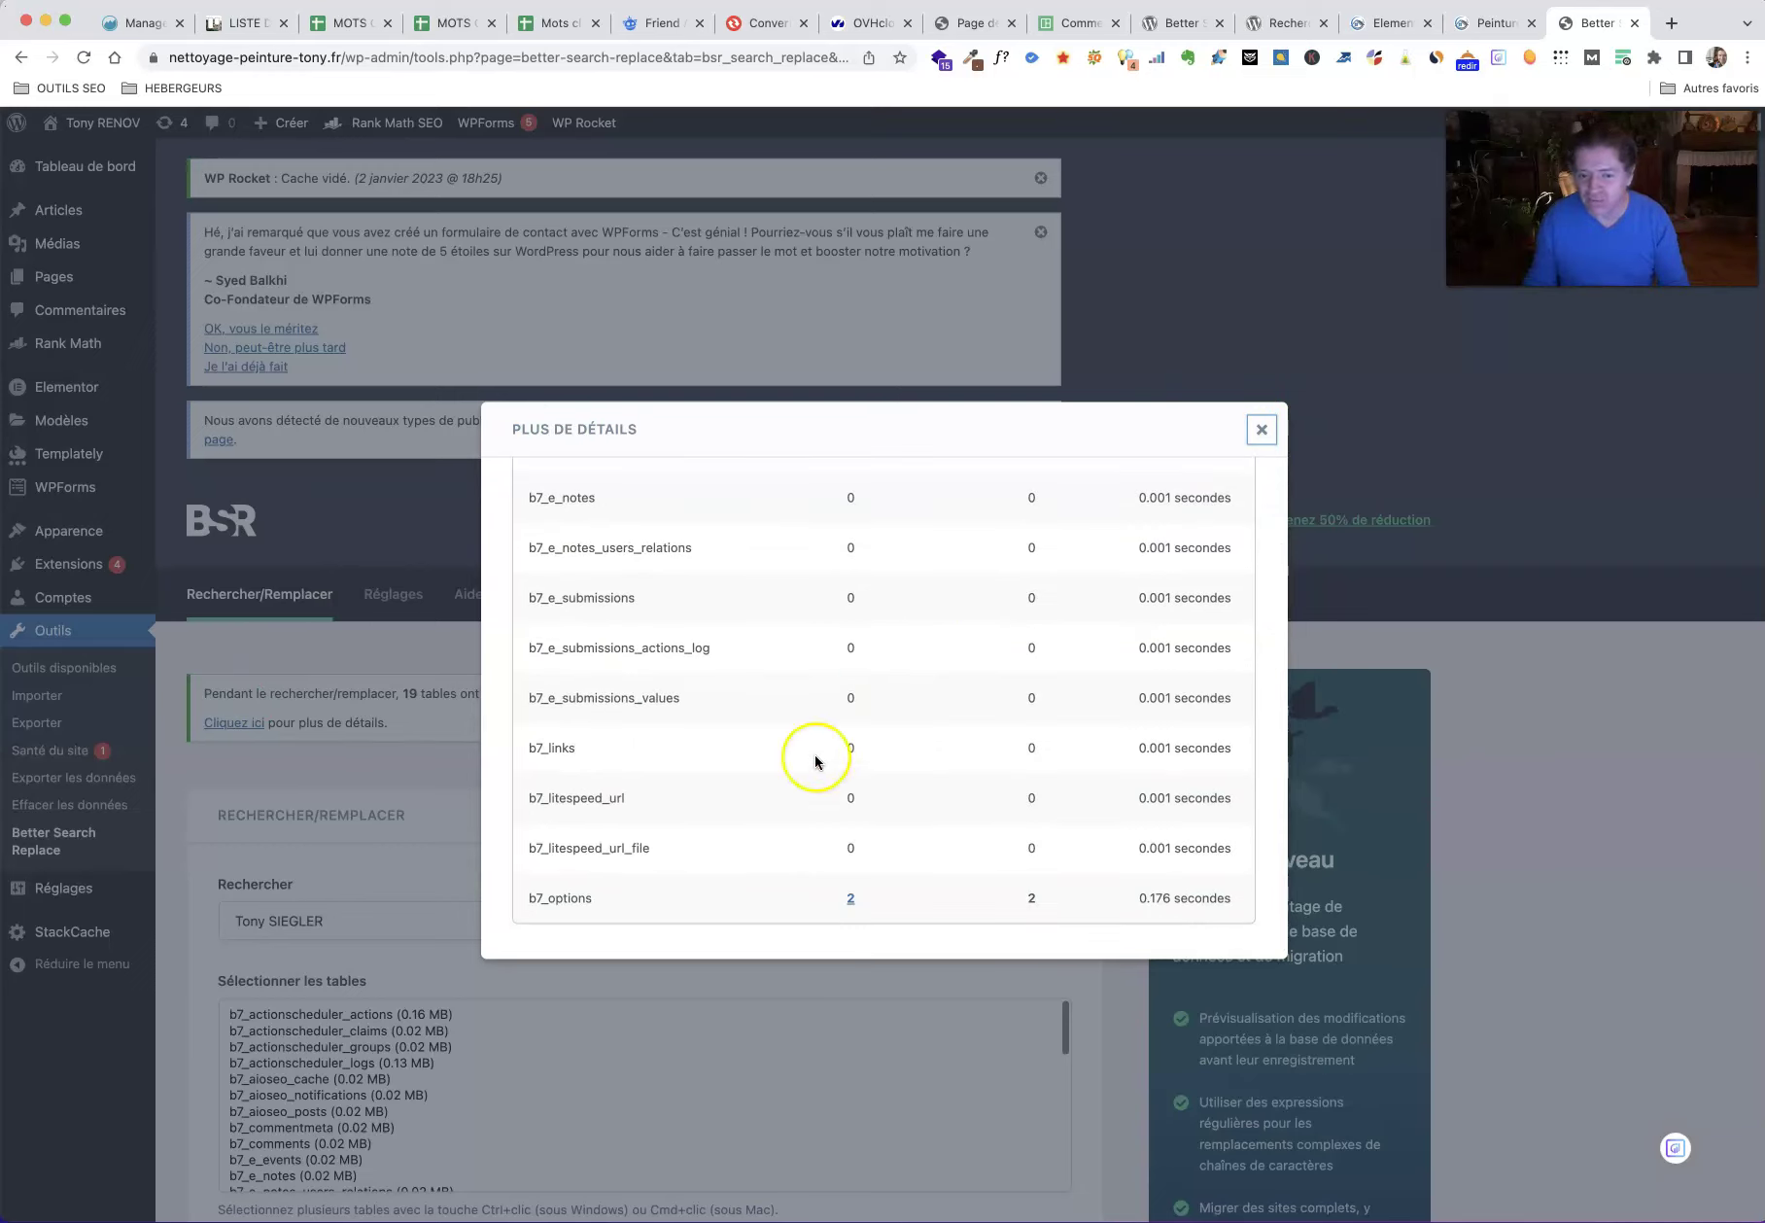
mouse_move(853, 907)
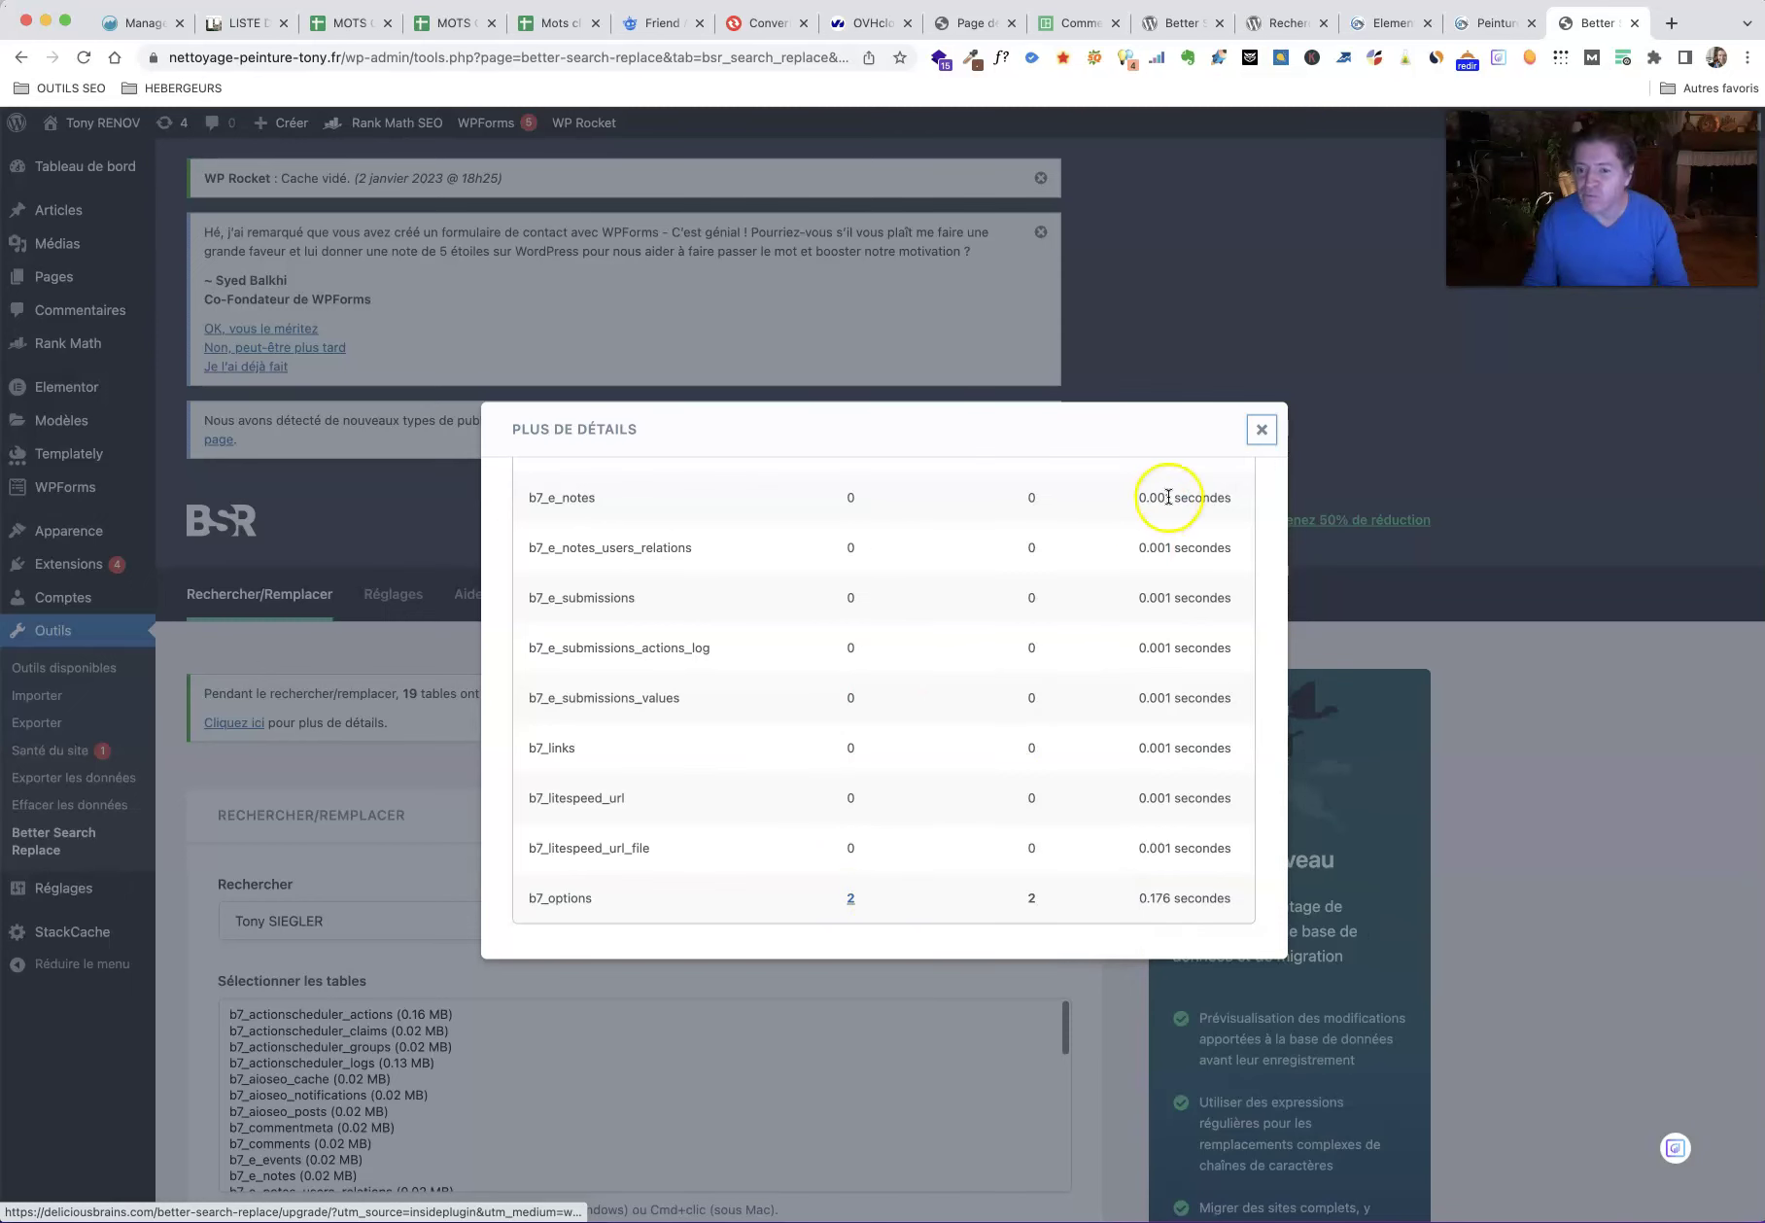
click(1263, 430)
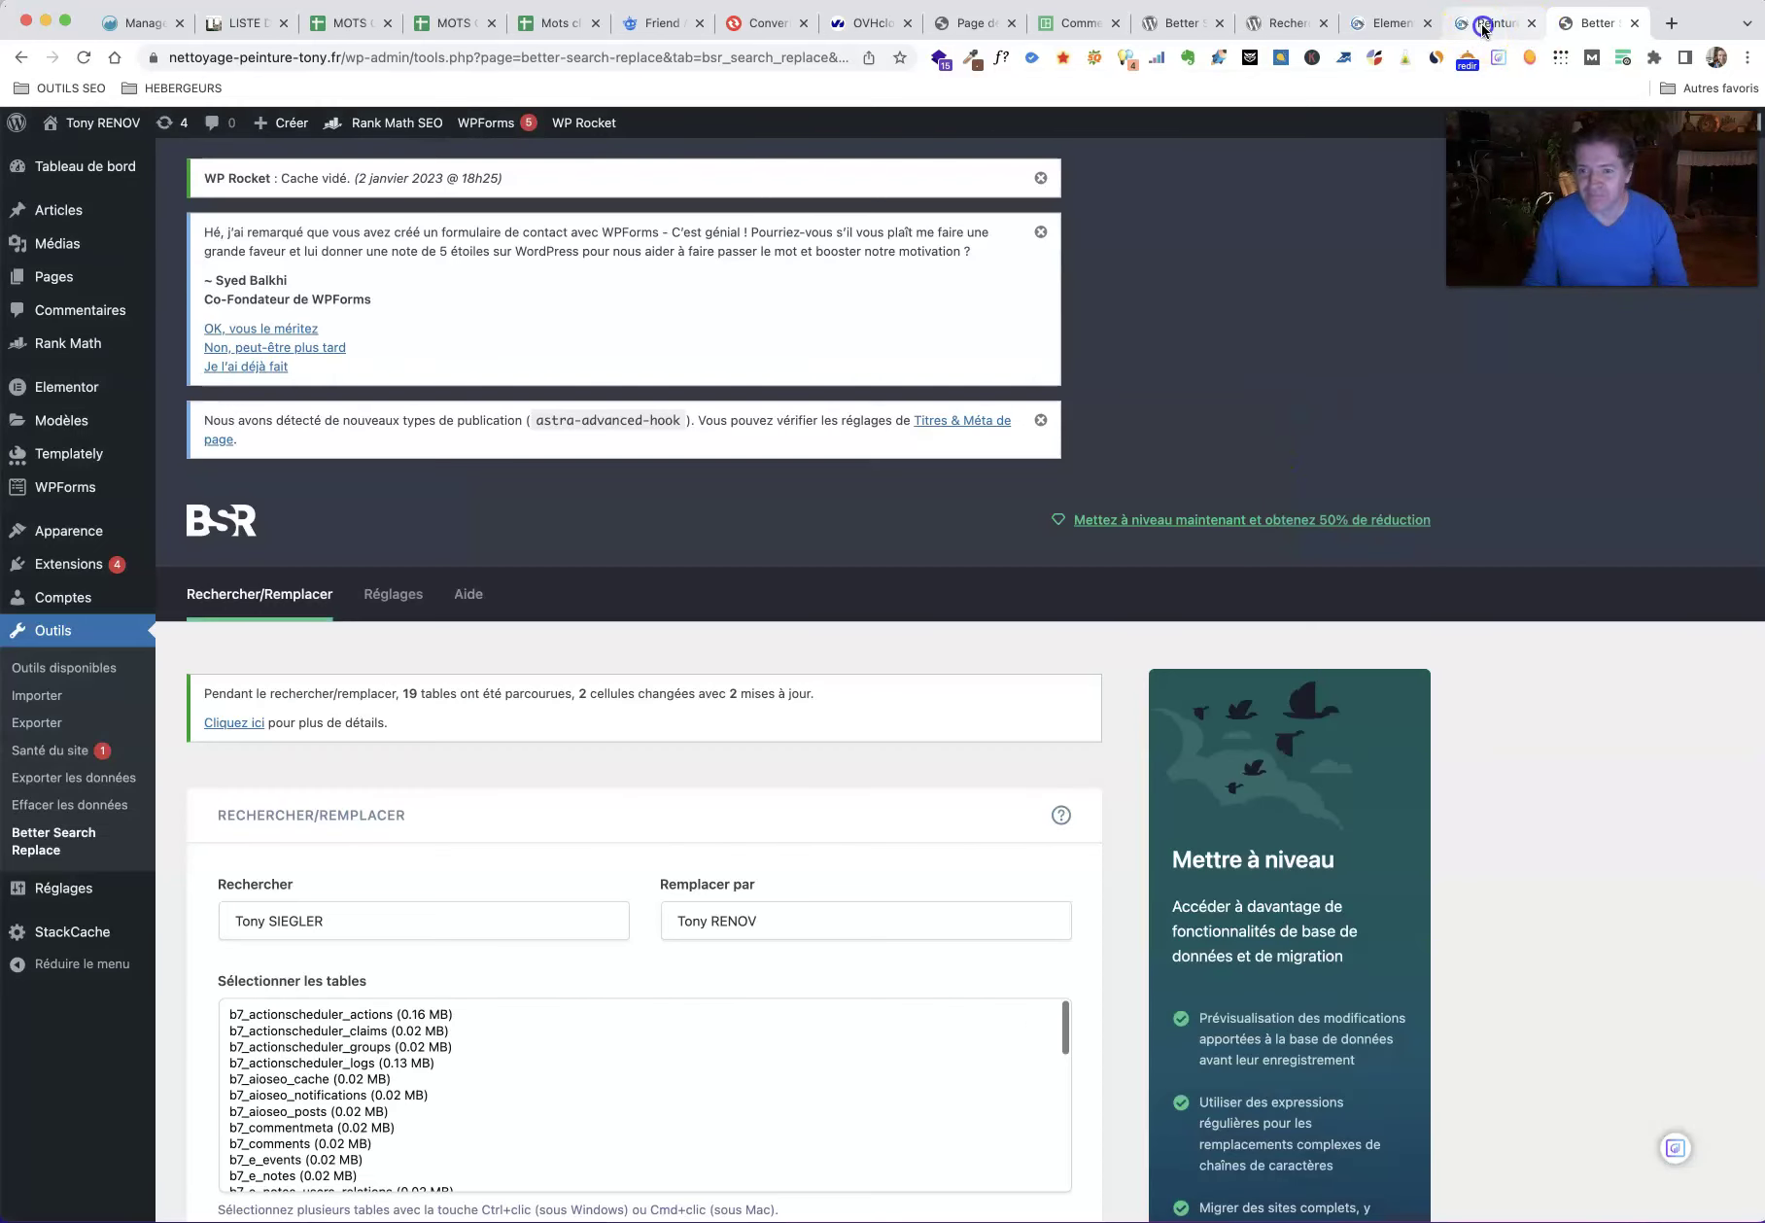
click(1484, 27)
Step: Clear and preload the WP Rocket cache and check the Peinture page still shows the old name
mouse_move(1111, 127)
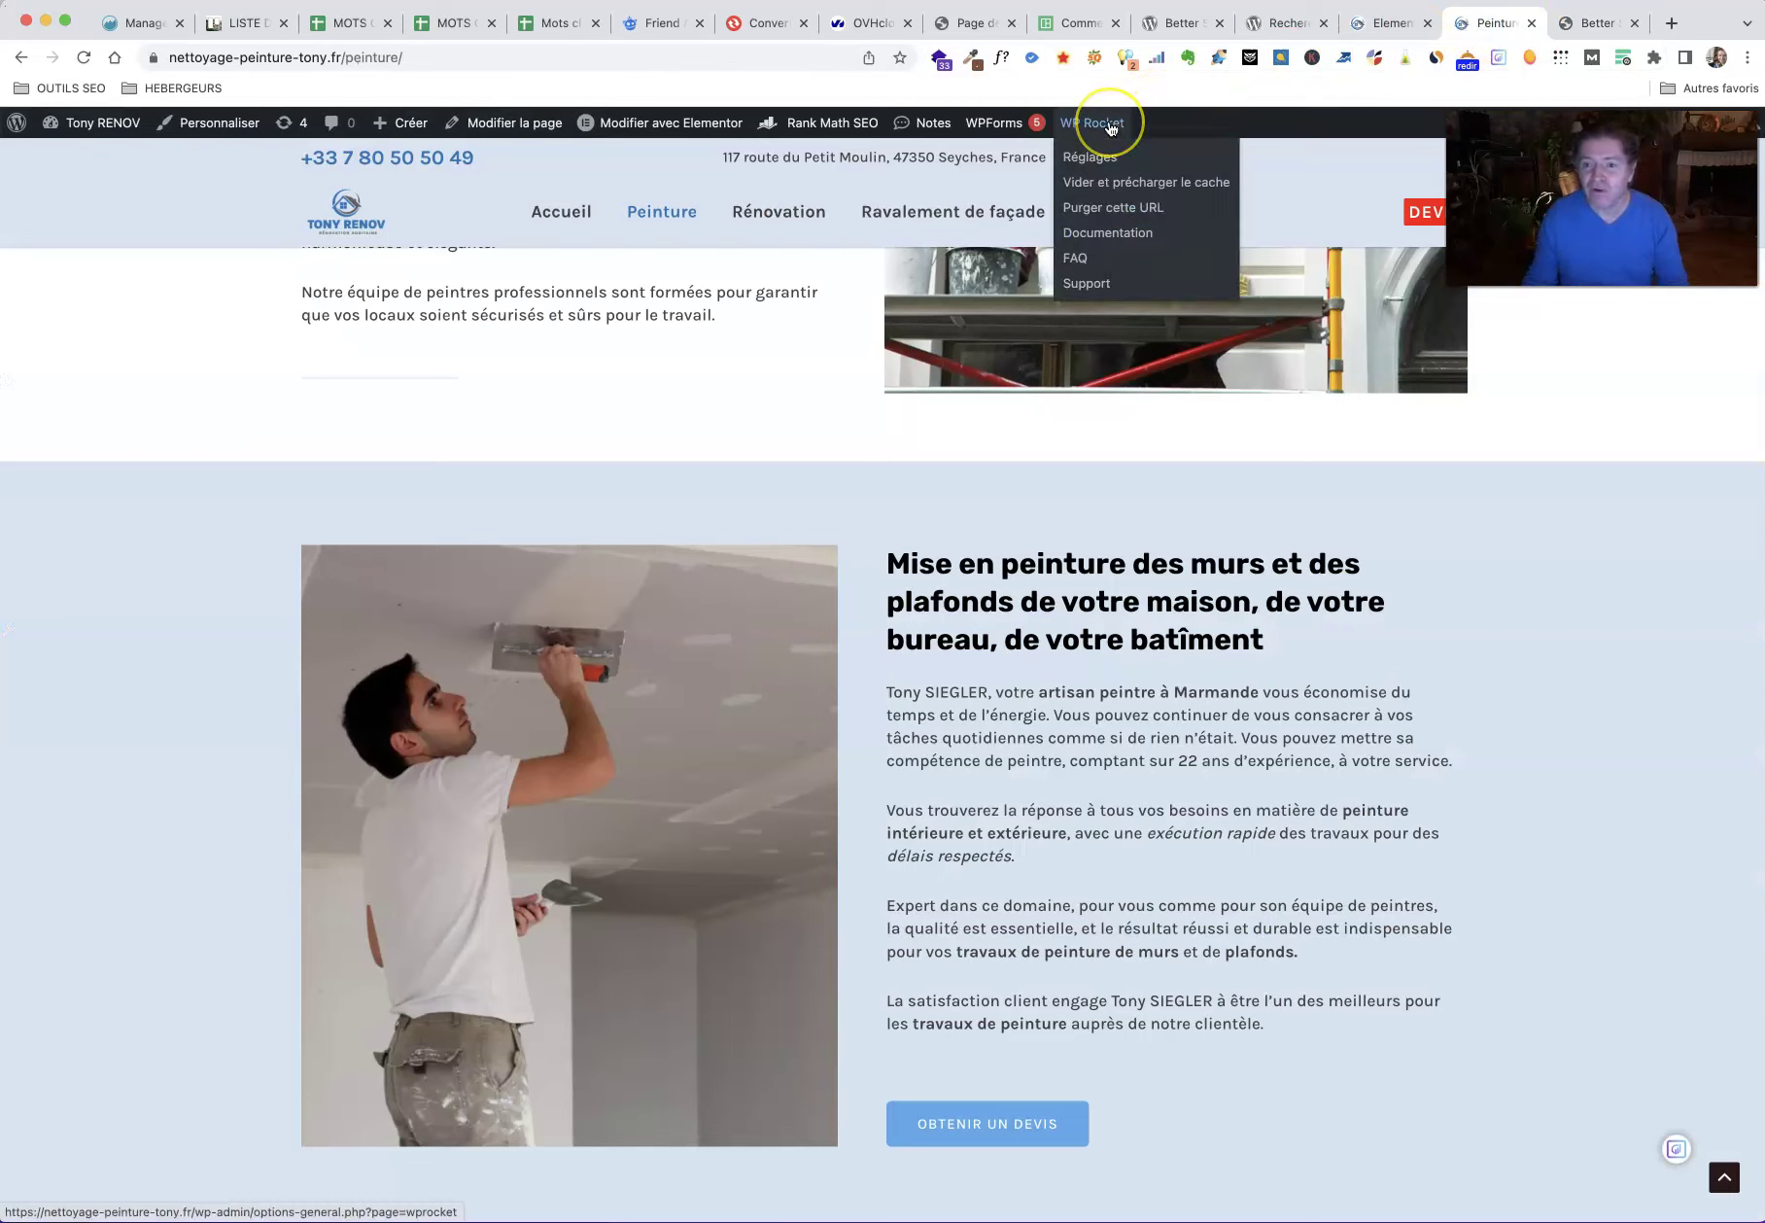
click(1130, 184)
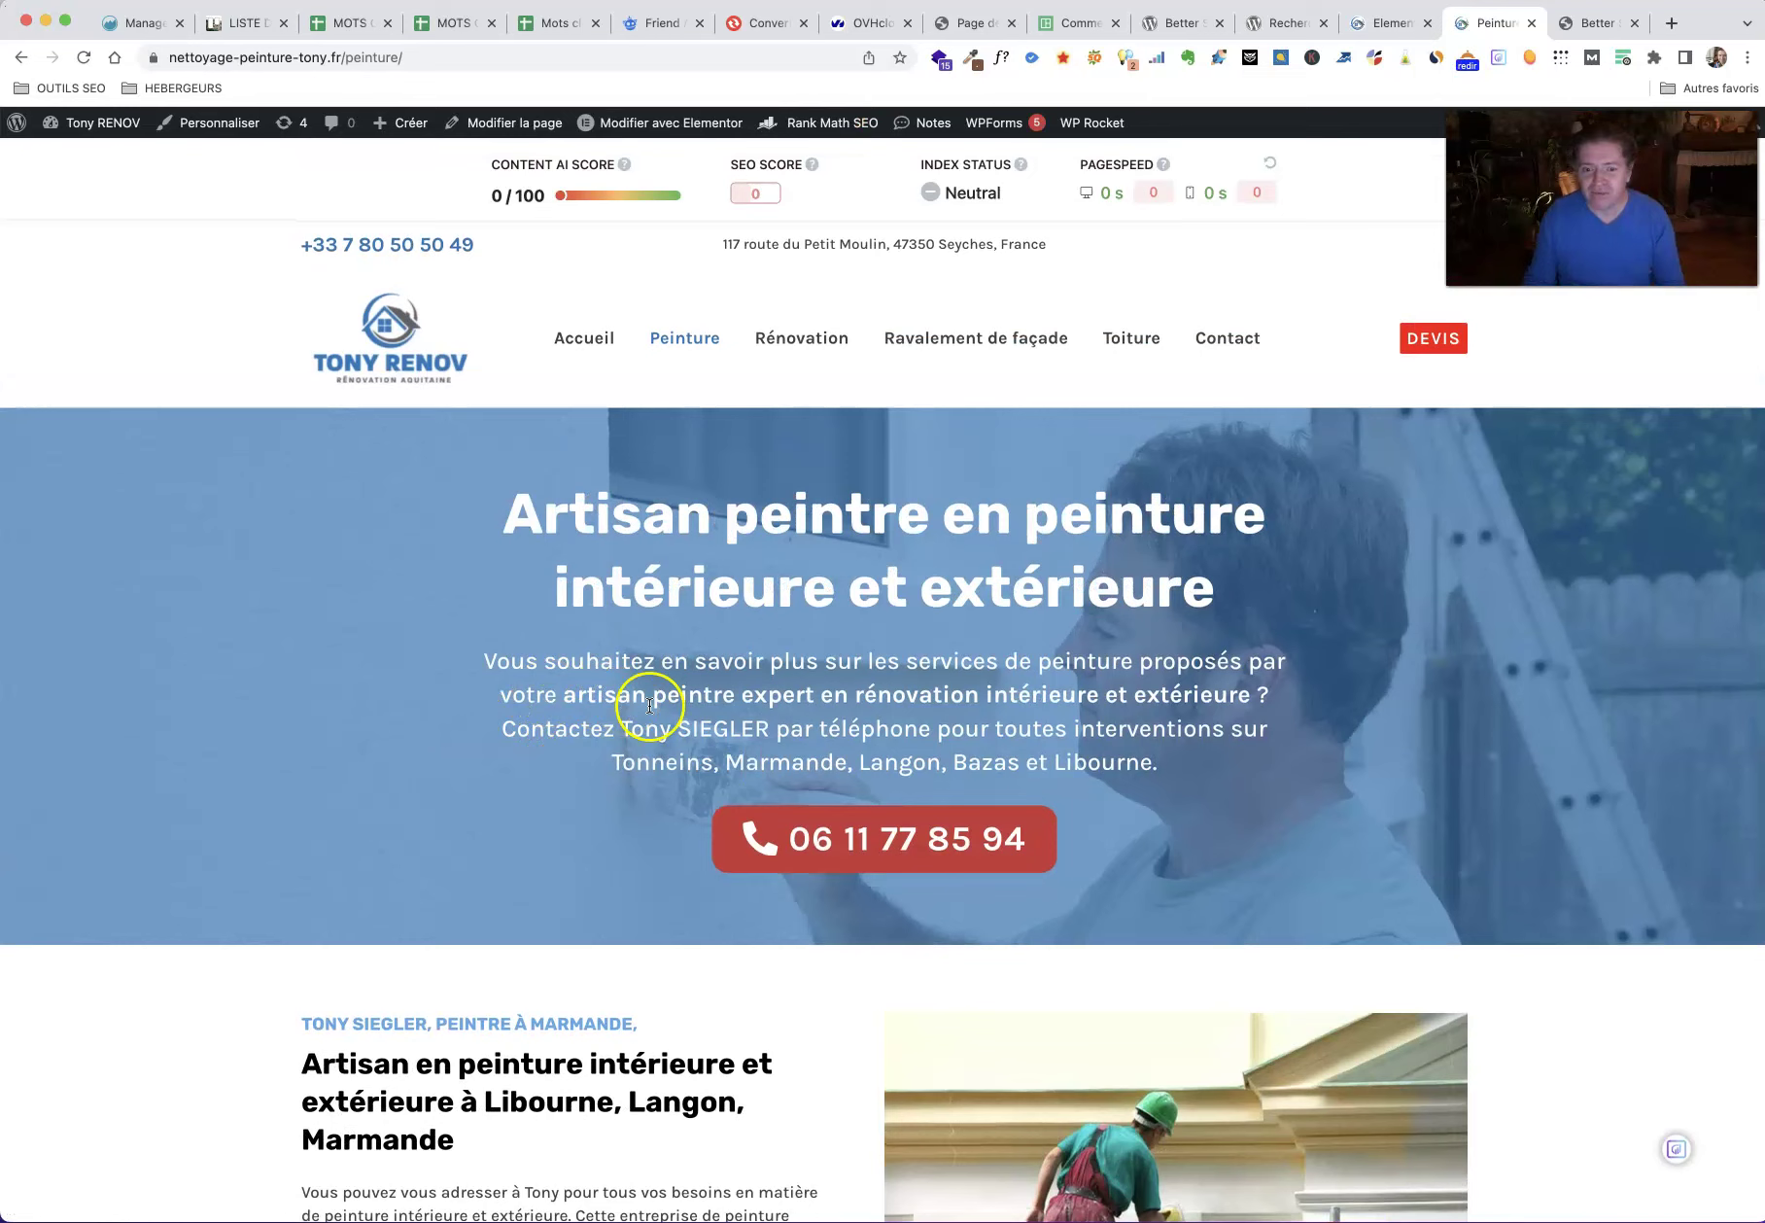
drag(637, 724, 768, 719)
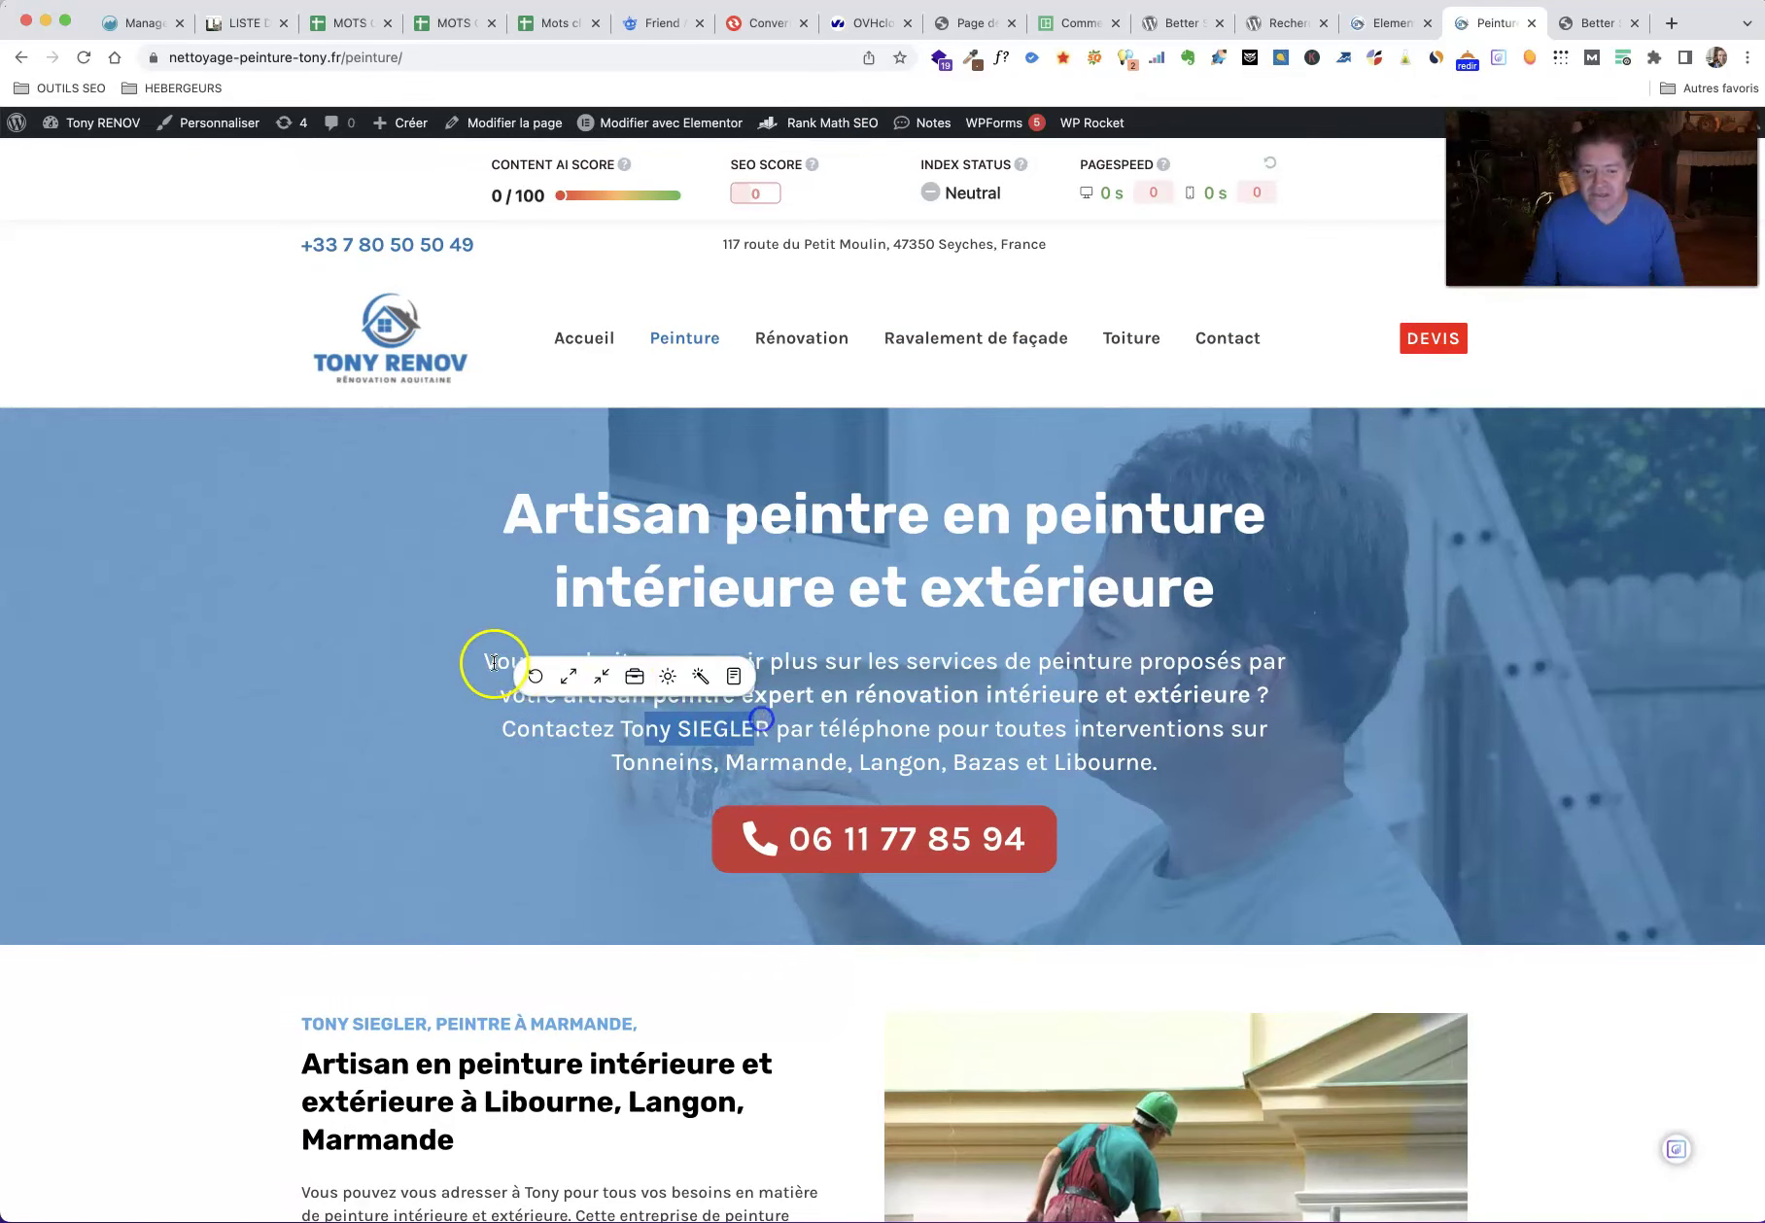
scroll(469, 693, down, 7)
scroll(415, 715, down, 2)
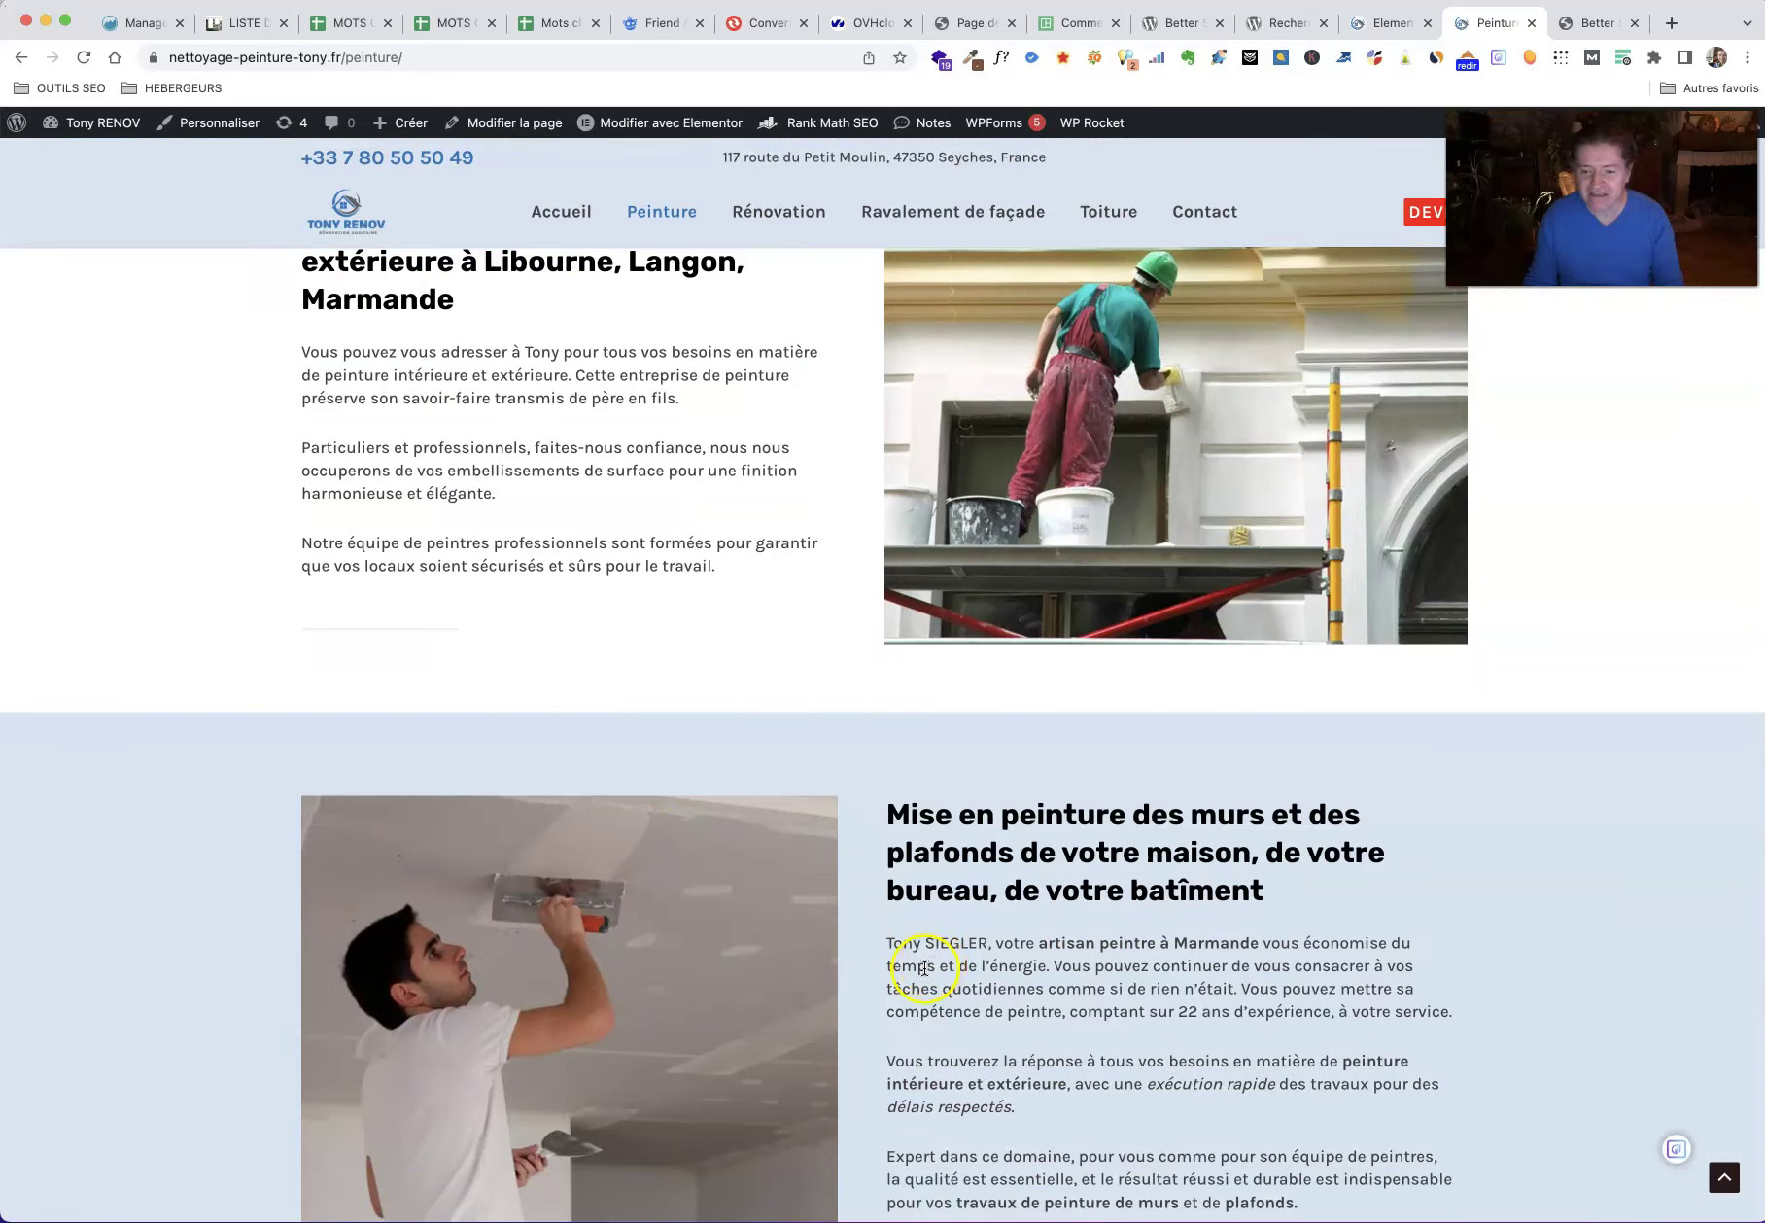
scroll(924, 967, down, 5)
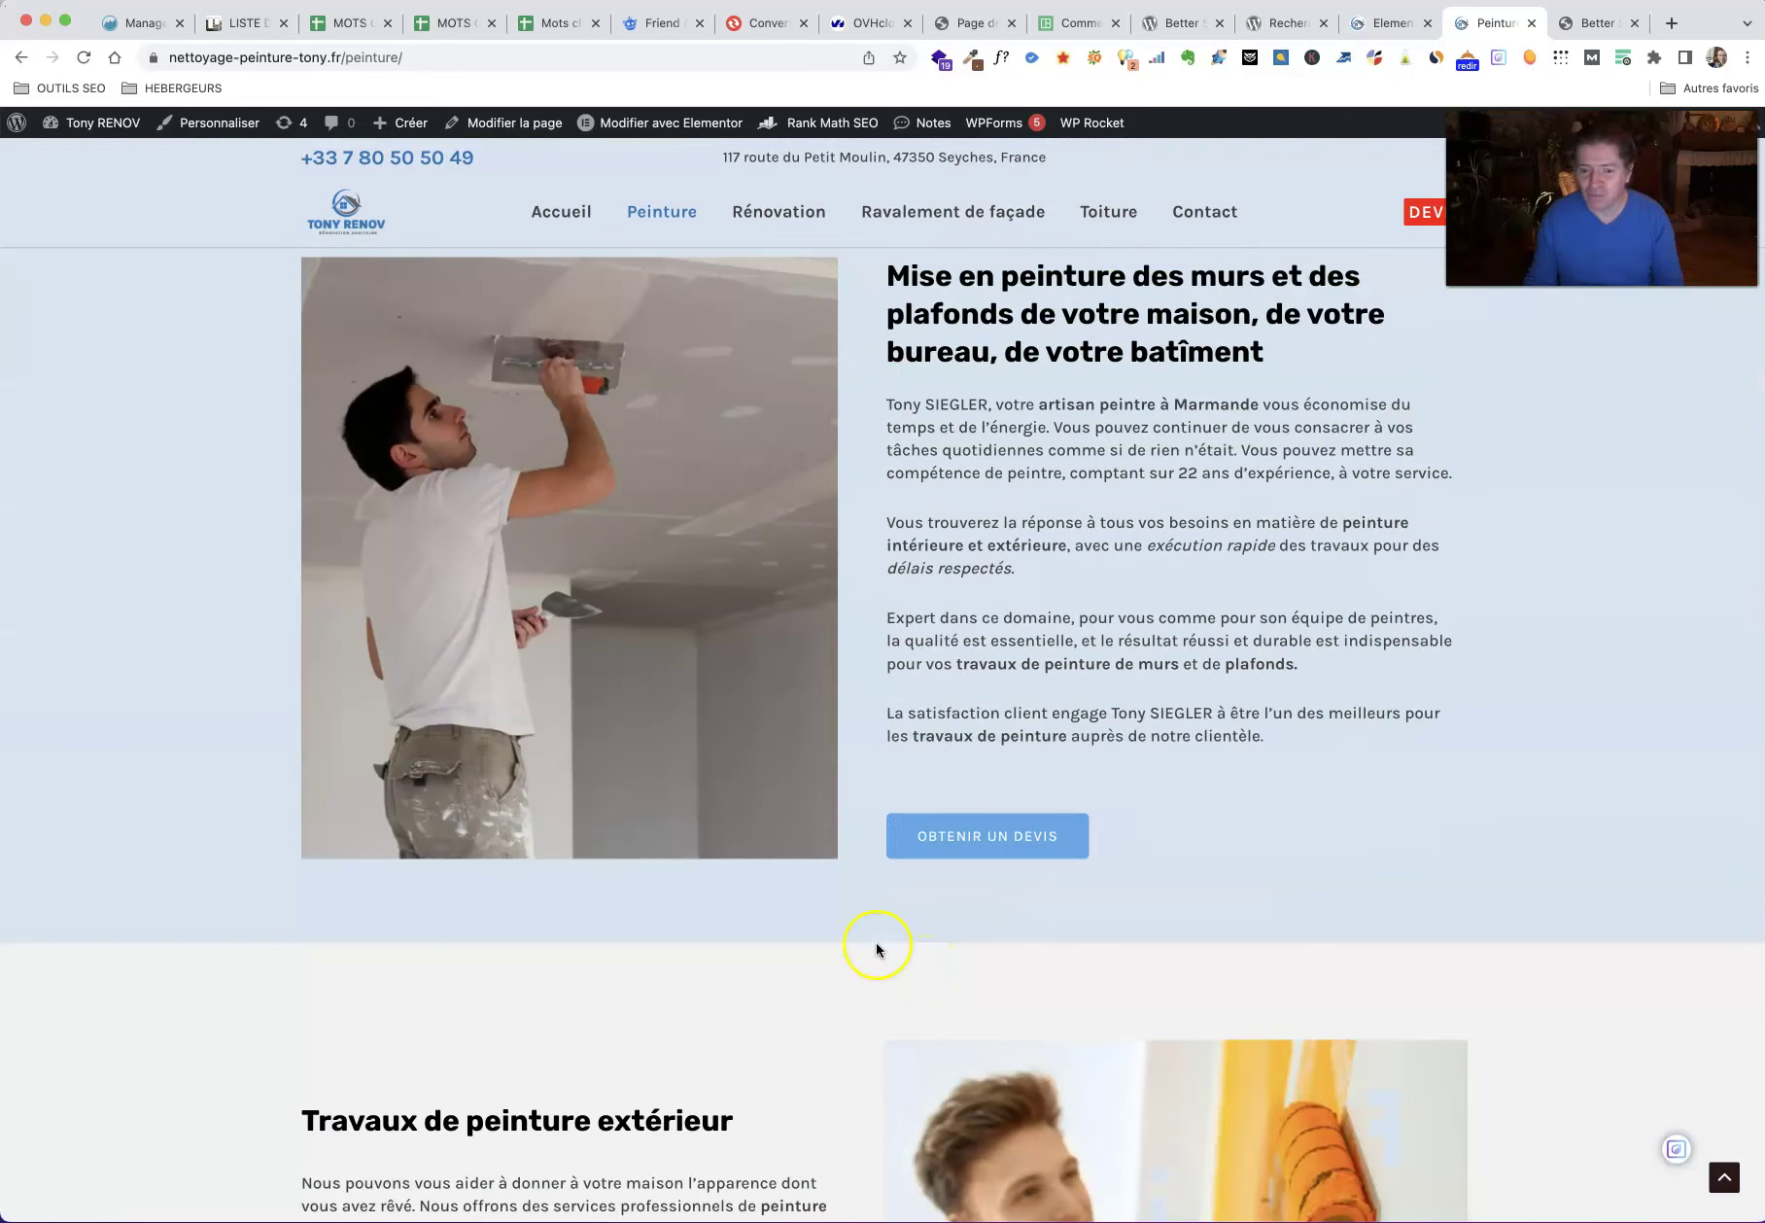
scroll(679, 863, down, 4)
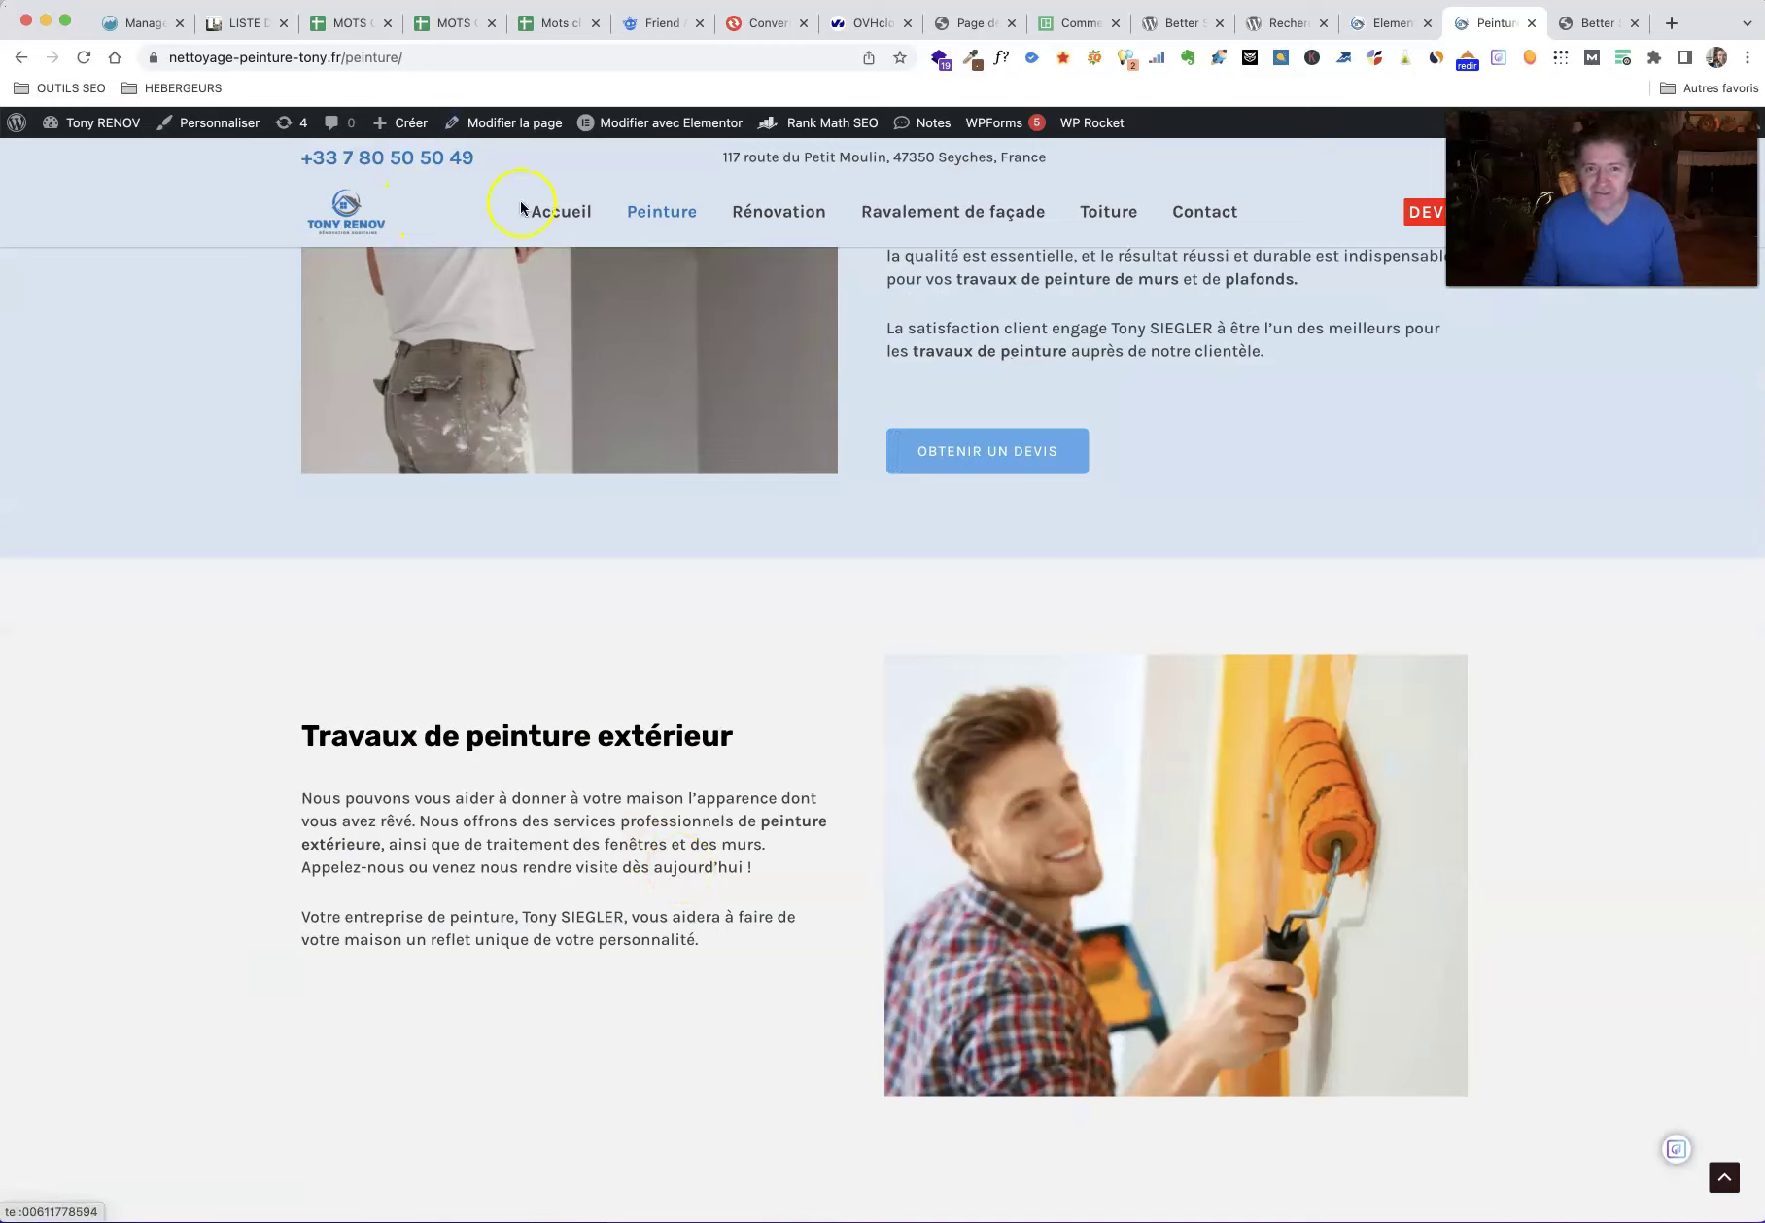
Step: Check the home page's service texts, then return to Better Search Replace
click(331, 226)
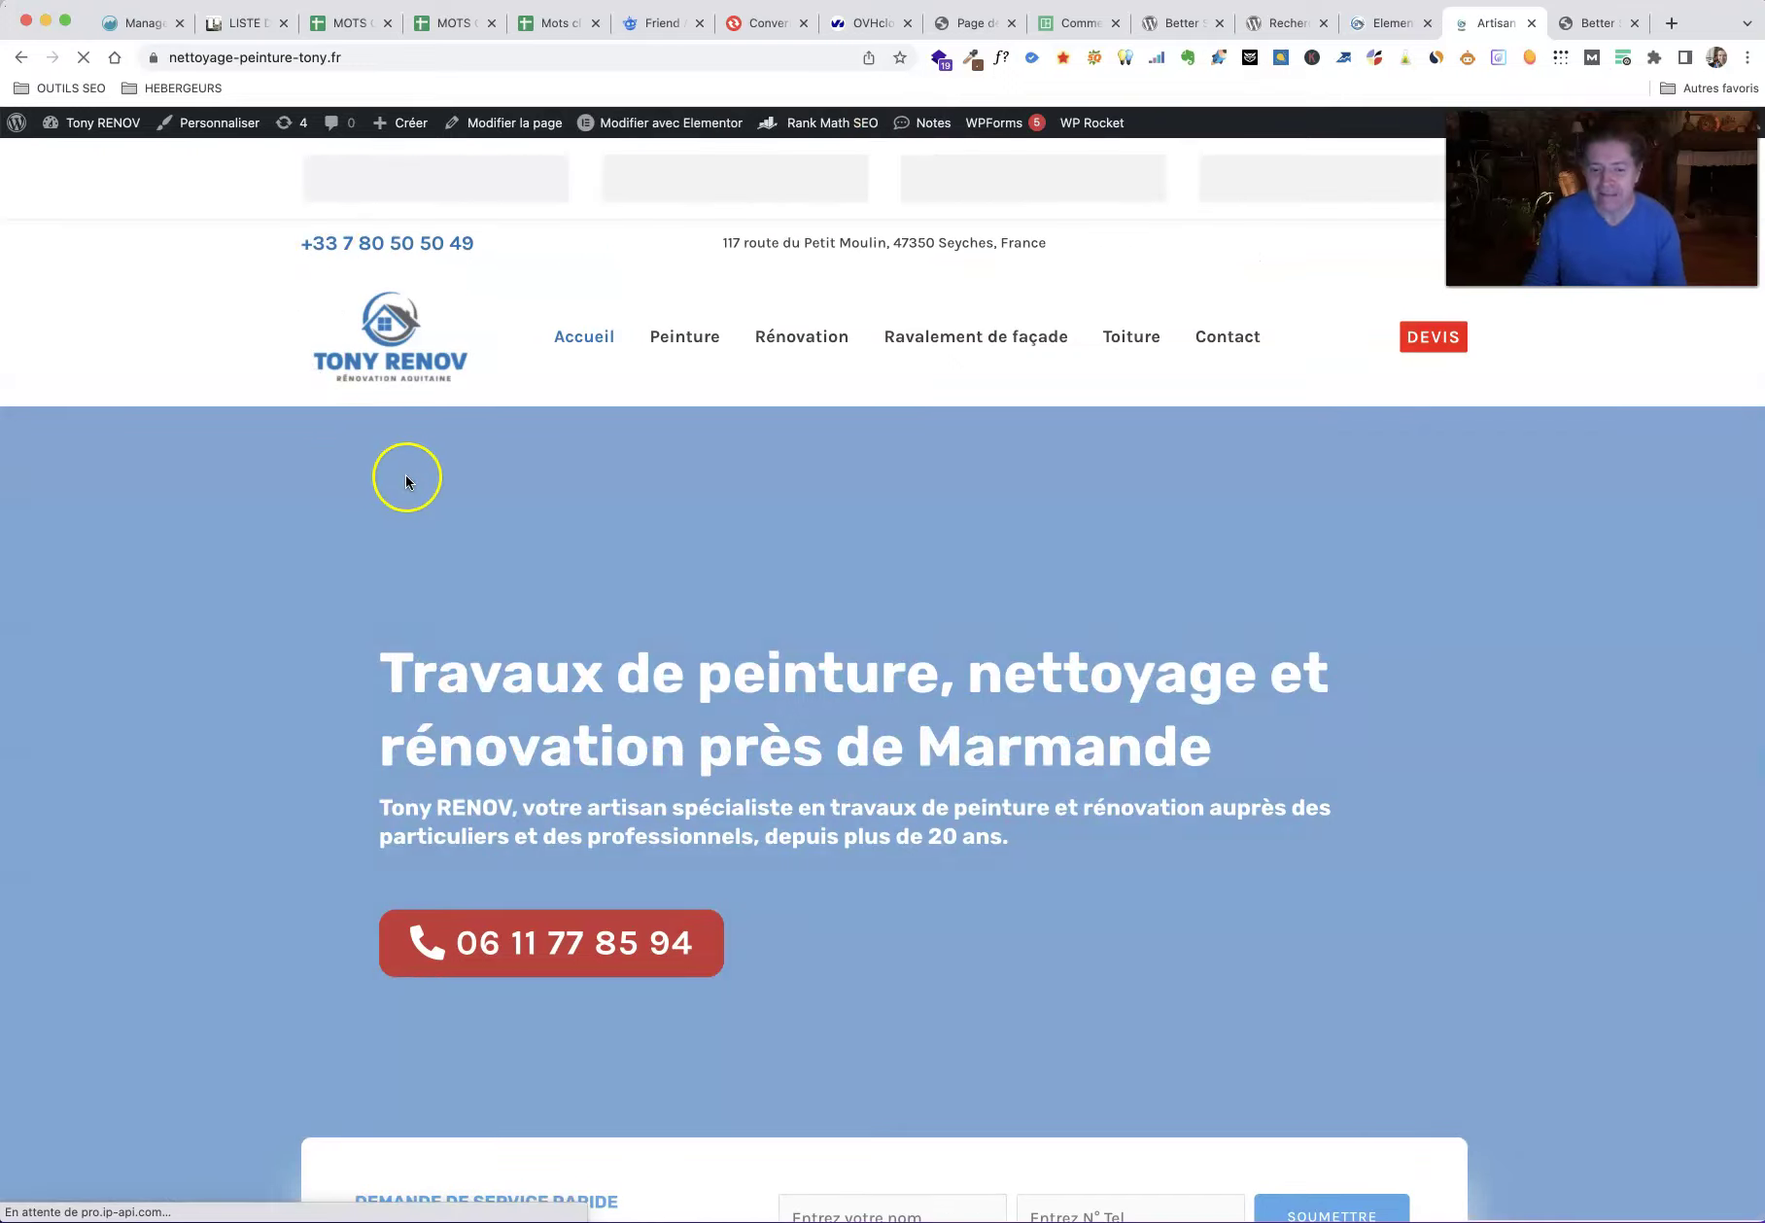
scroll(501, 639, down, 15)
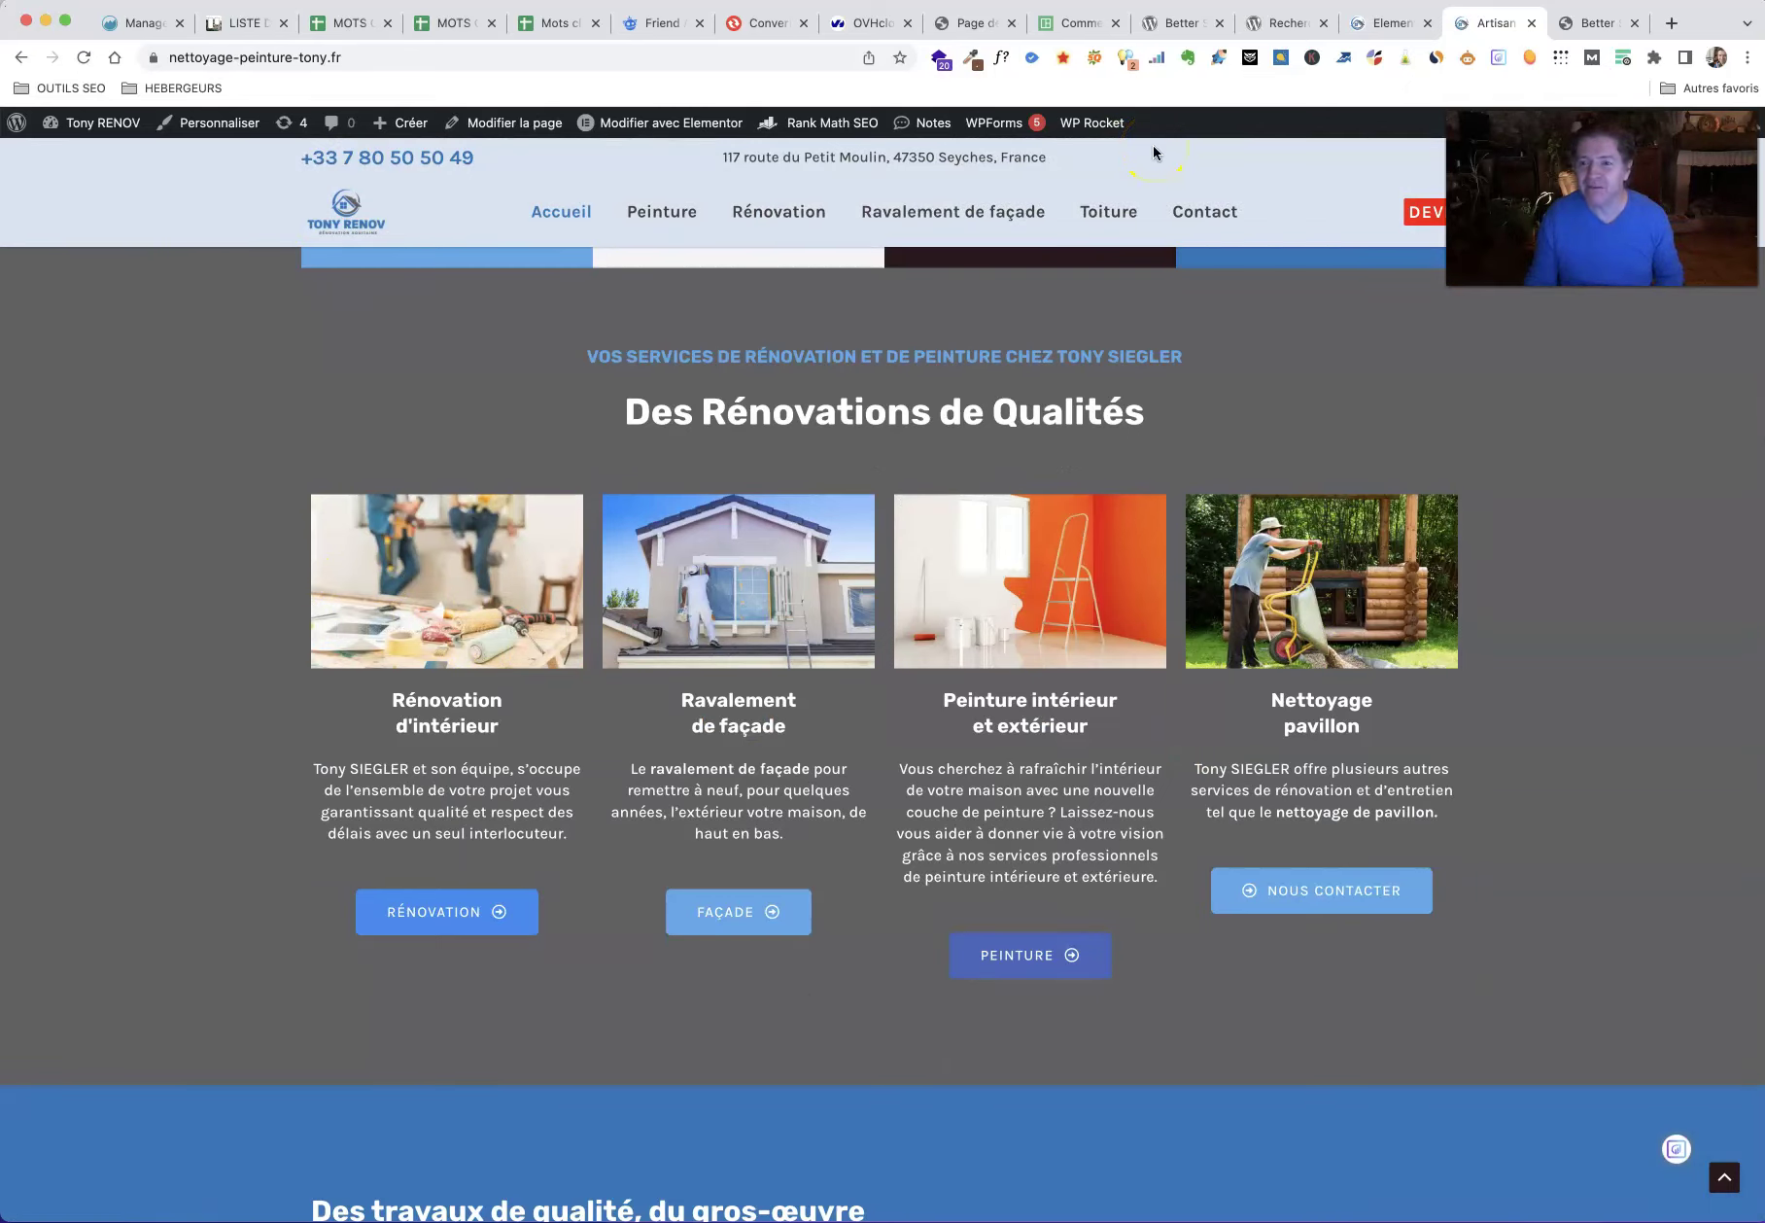
click(1590, 24)
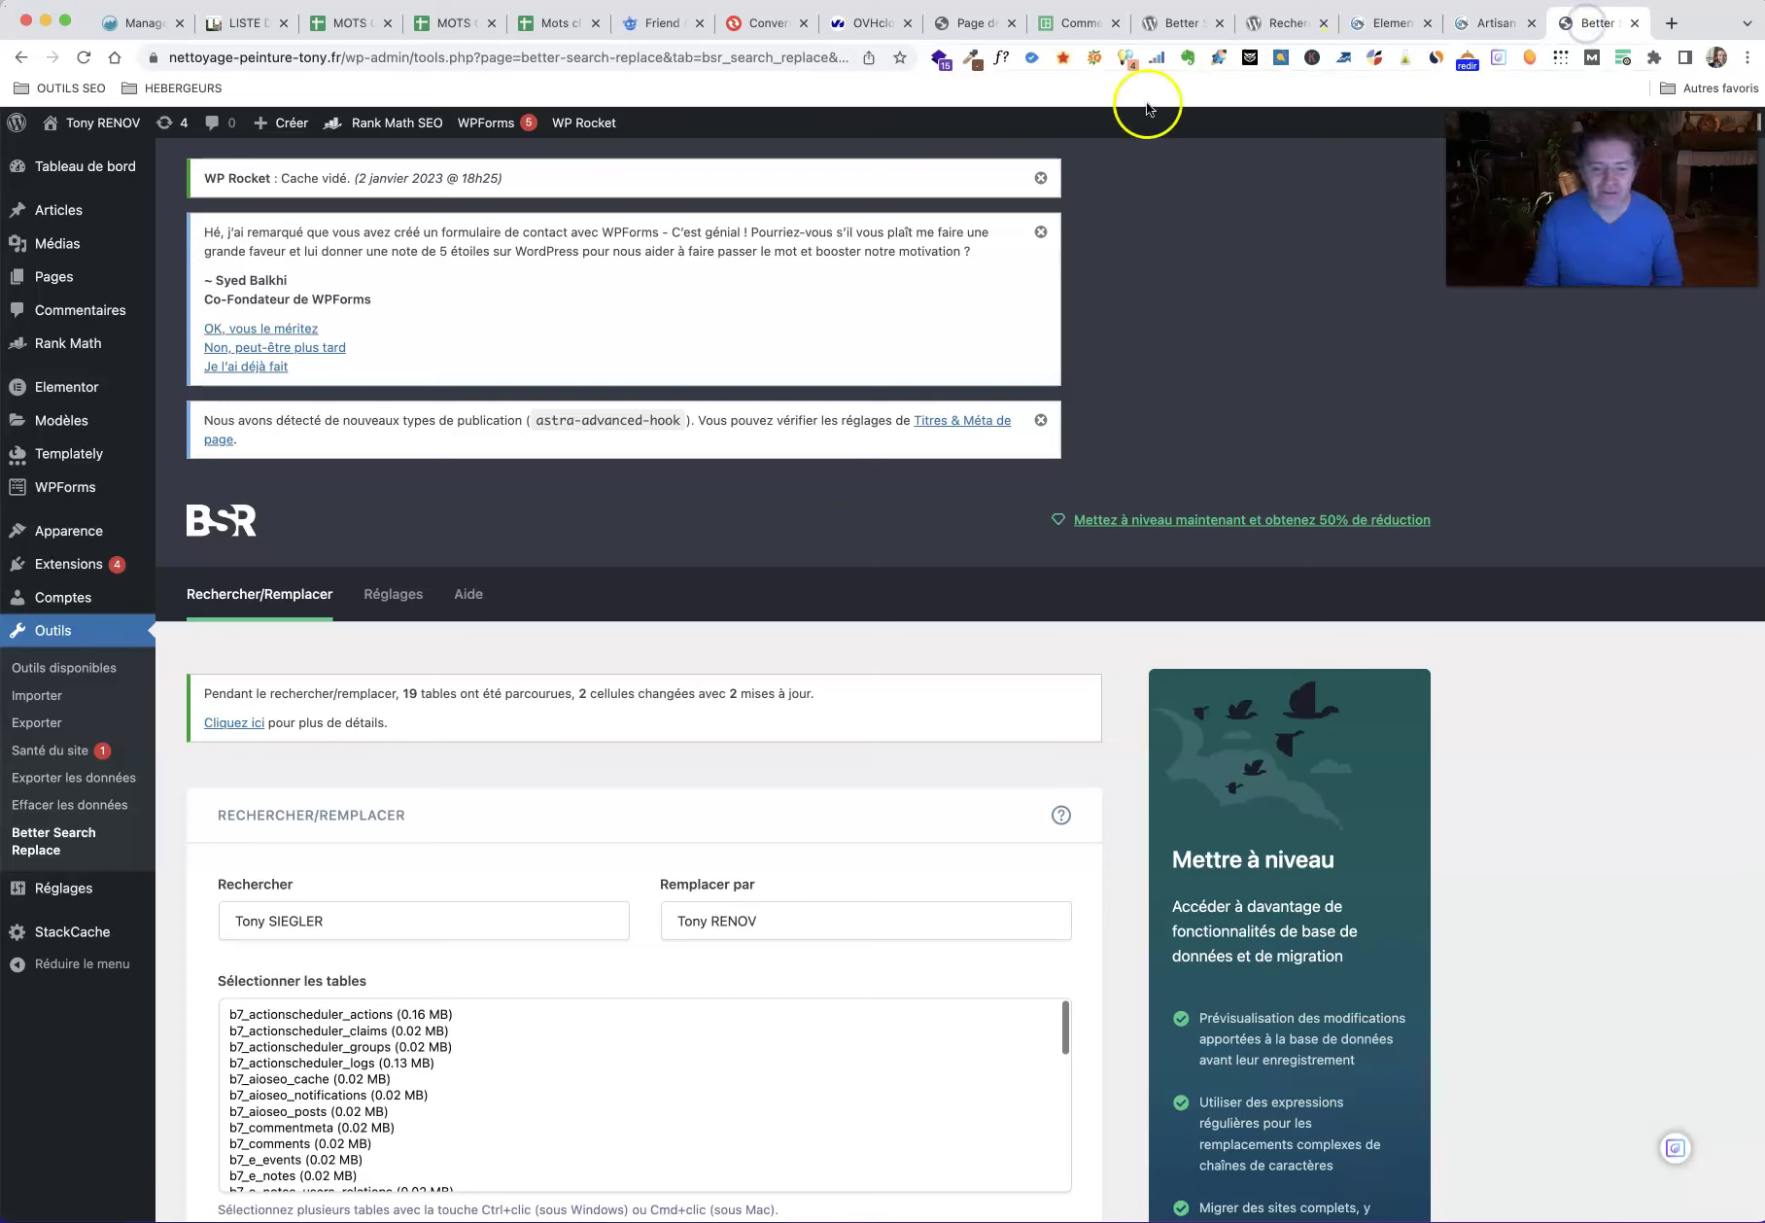
Step: Make the search case-sensitive by unchecking Insensible à la casse
scroll(563, 632, down, 5)
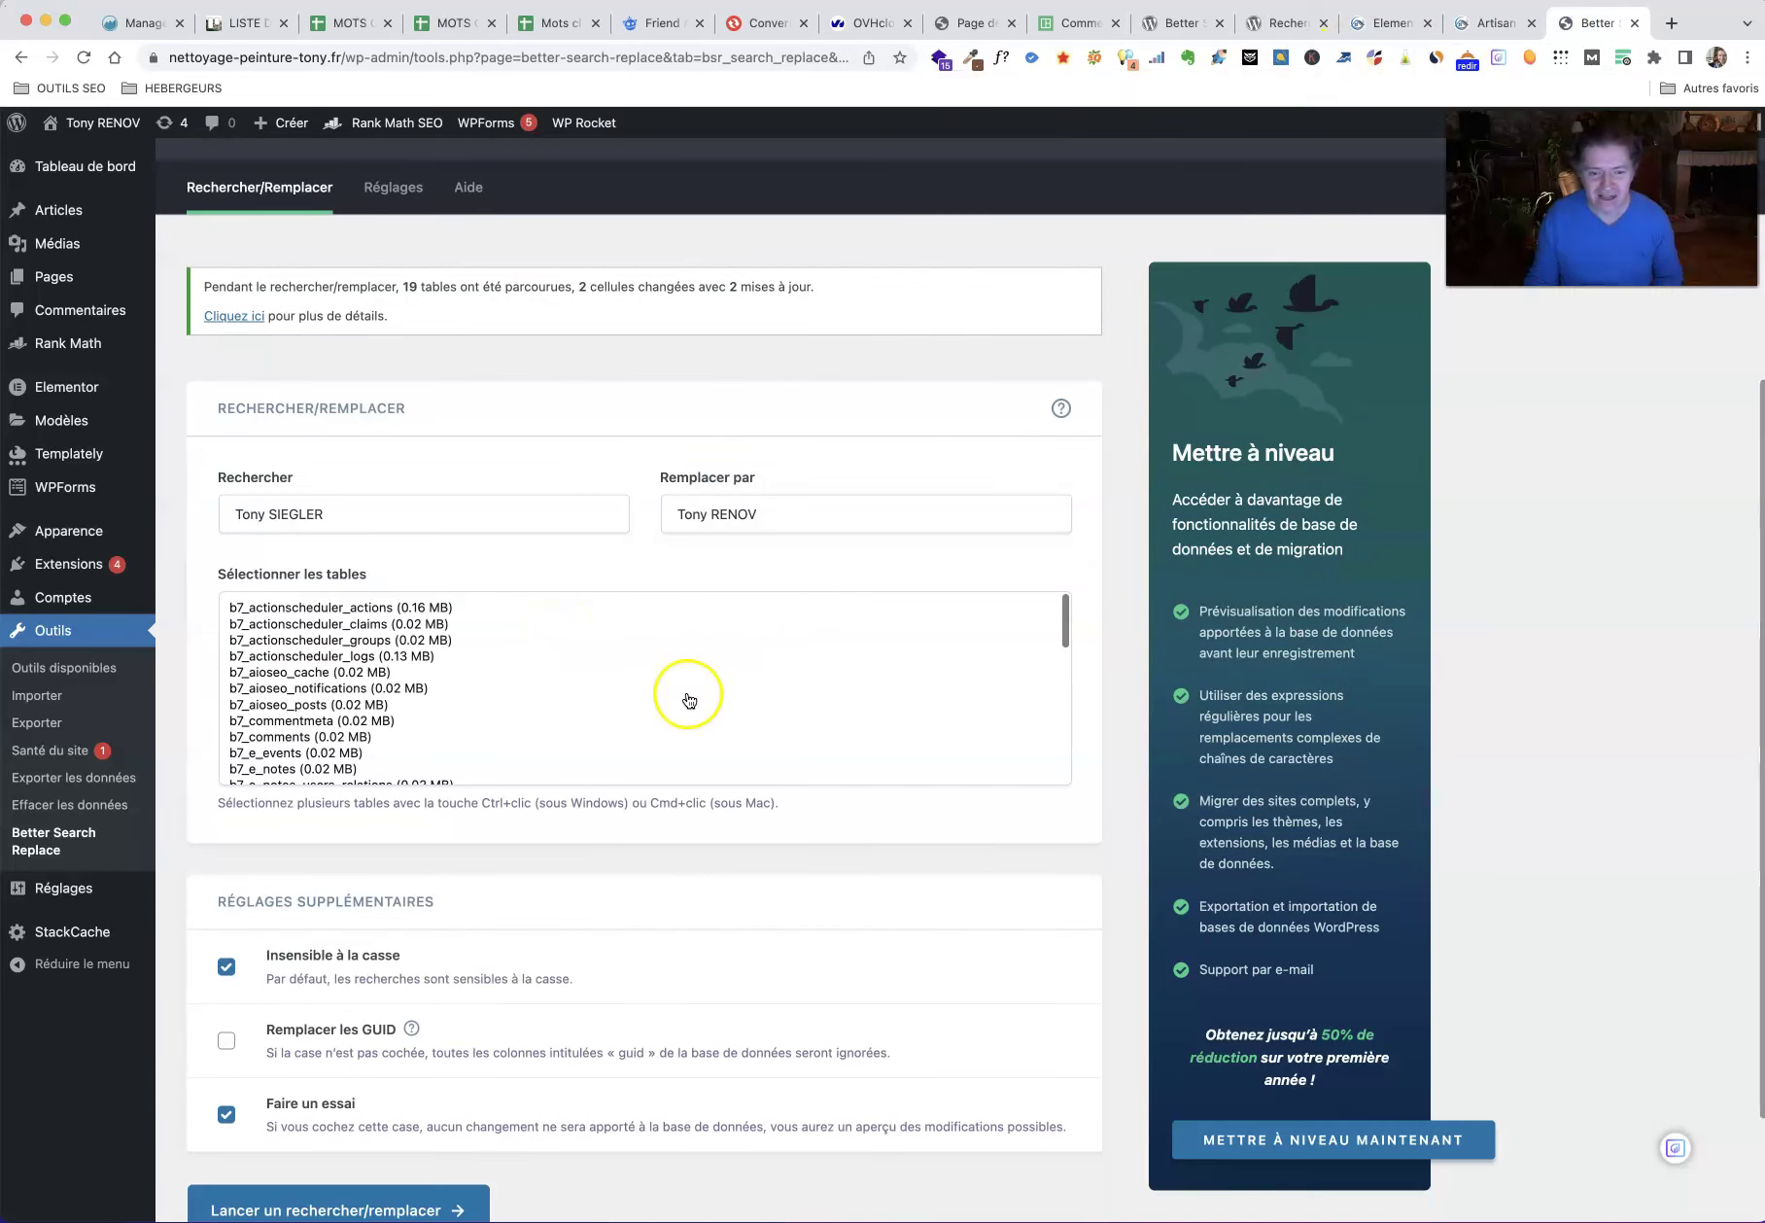
scroll(689, 699, down, 1)
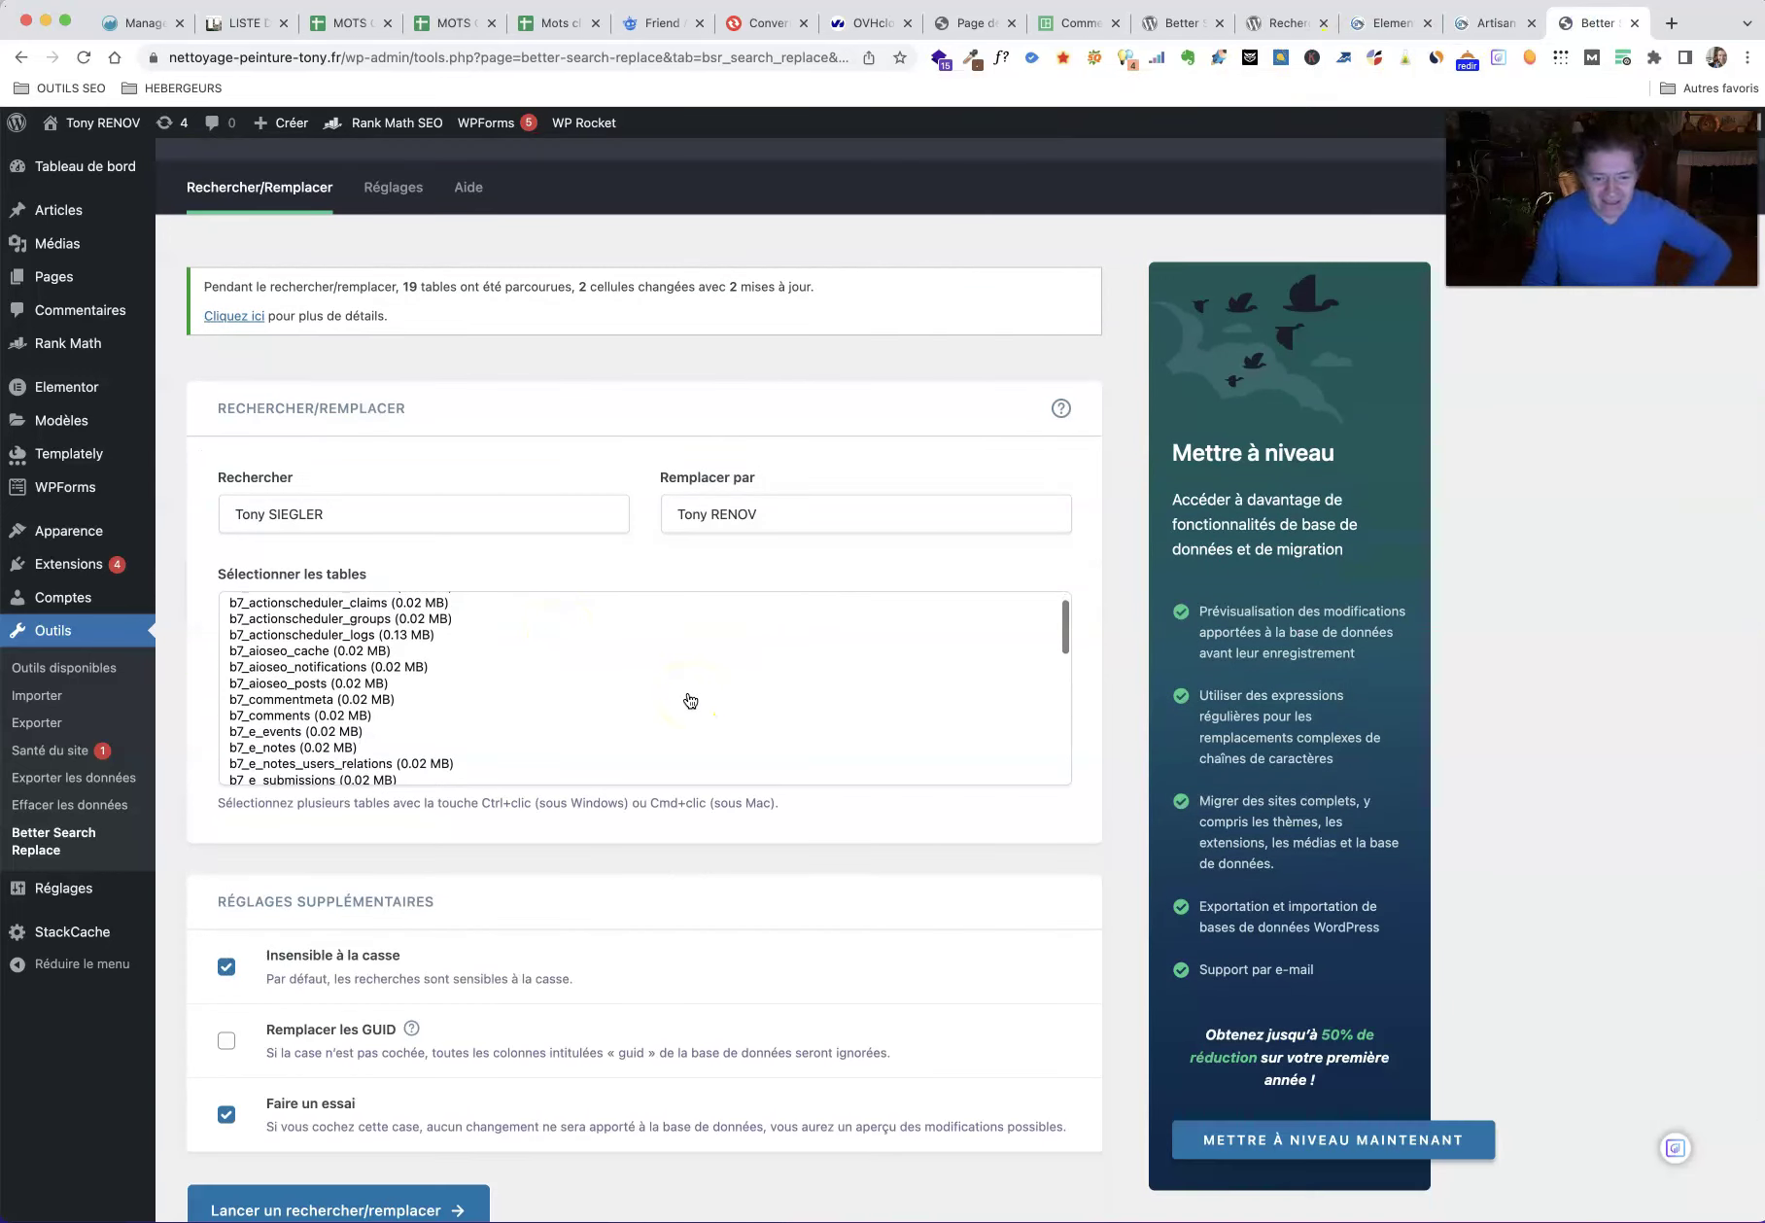
click(230, 966)
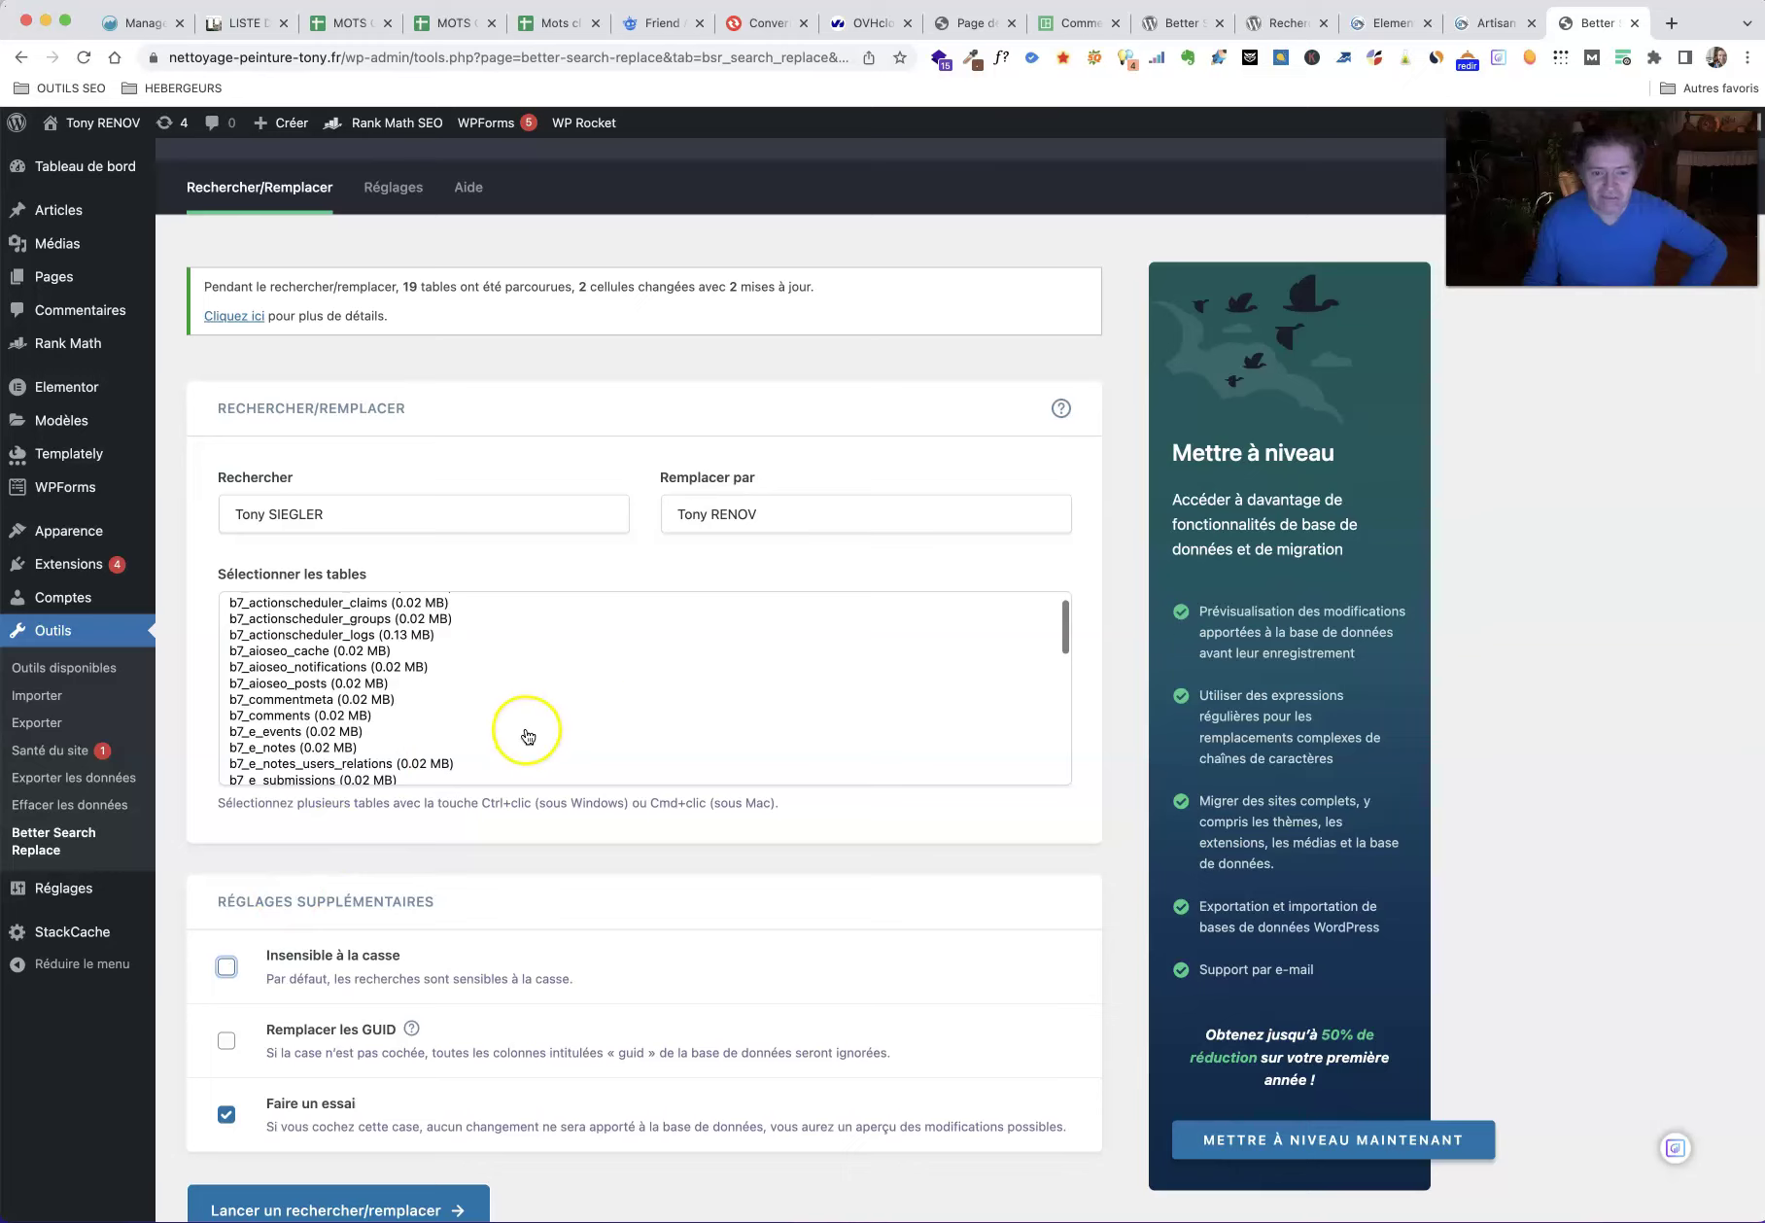
click(1066, 637)
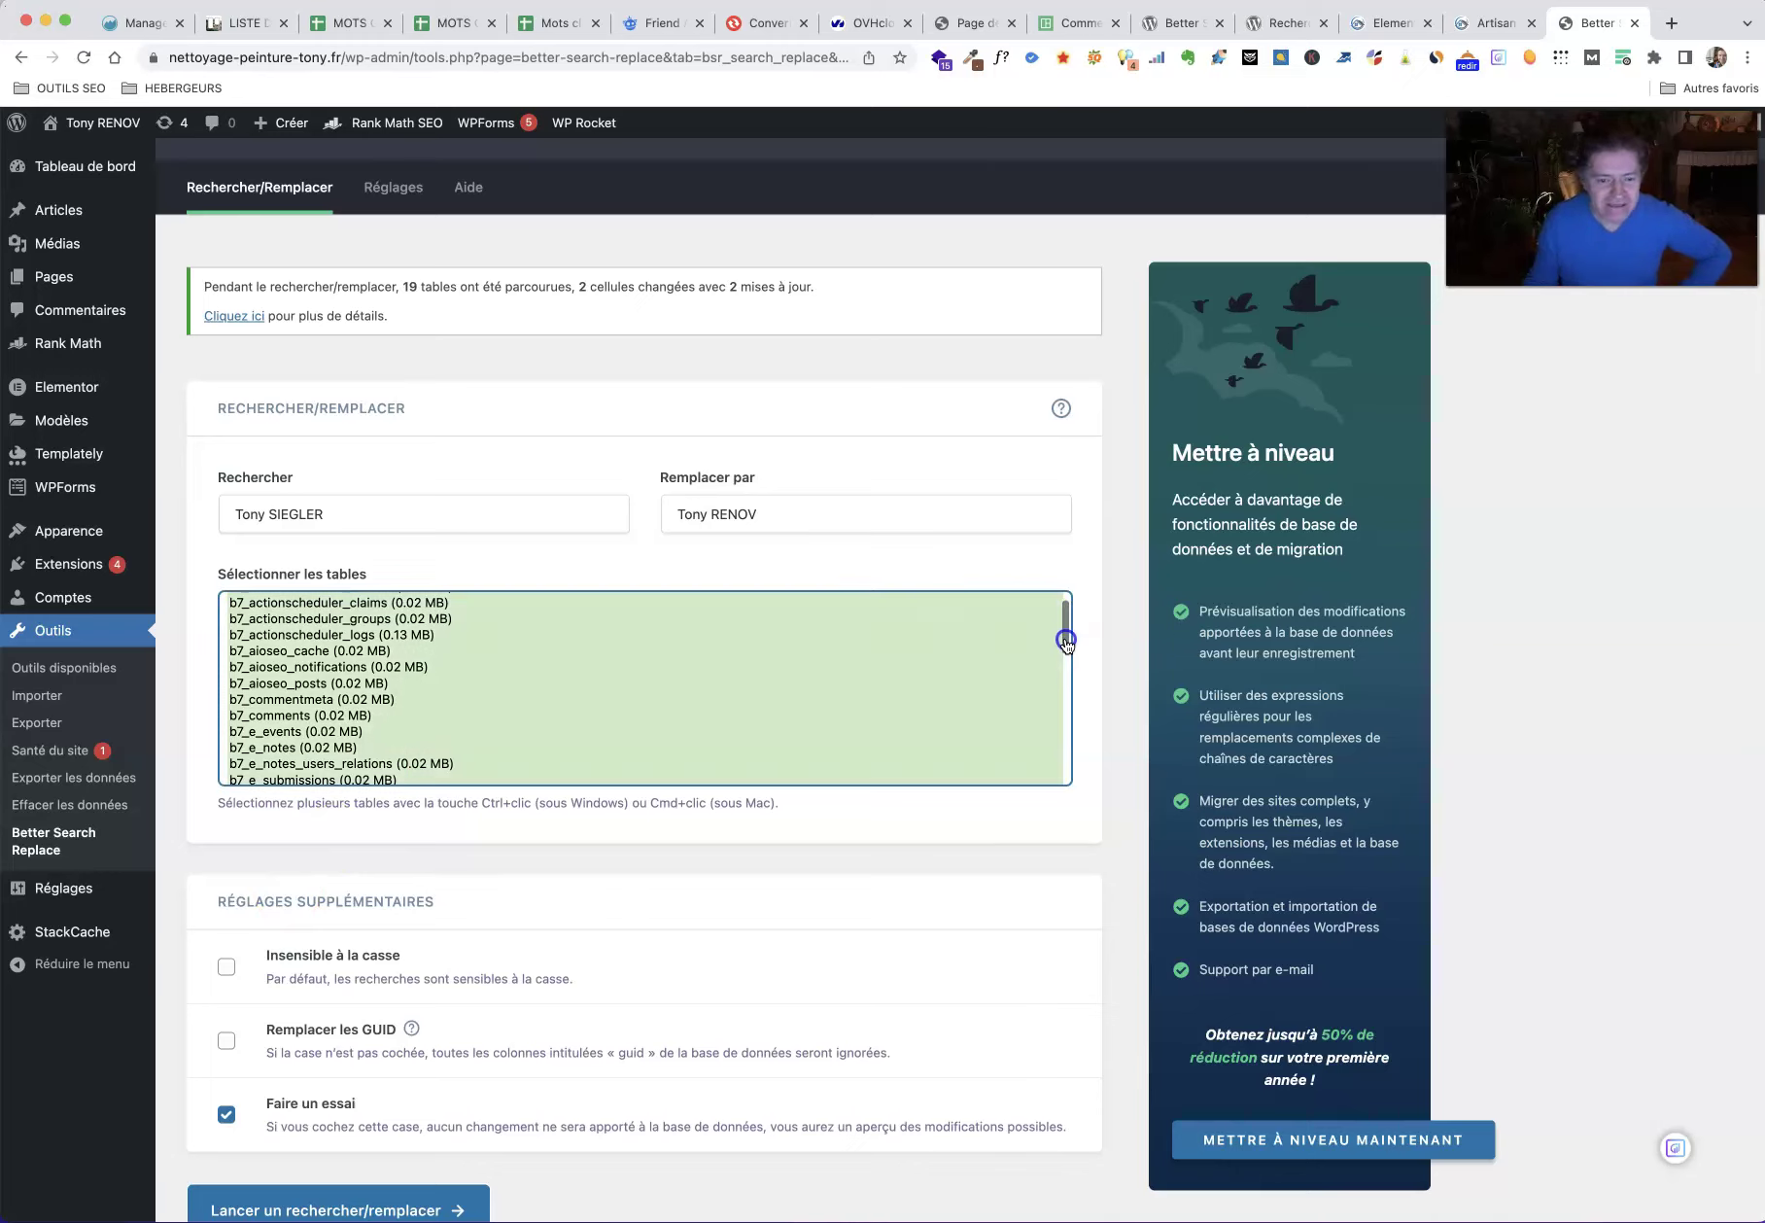
scroll(939, 659, down, 3)
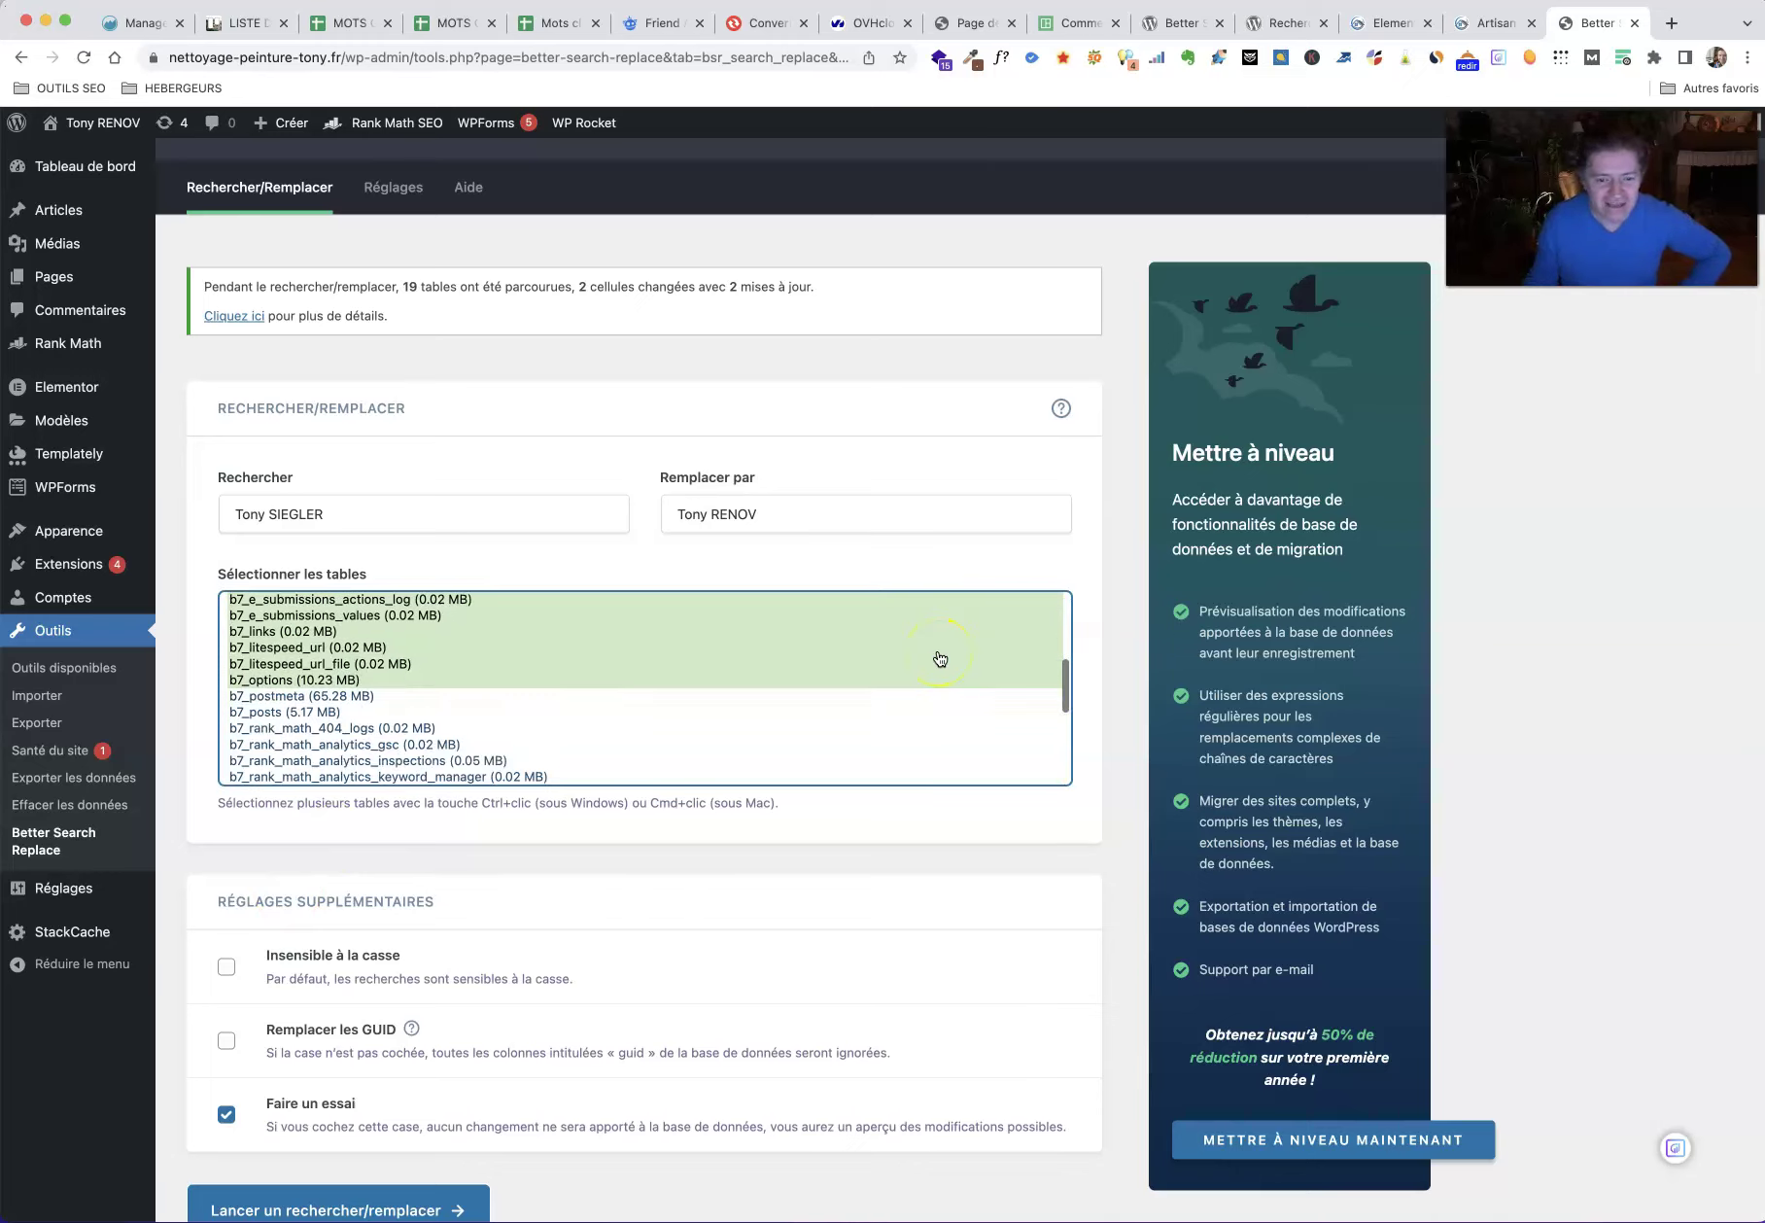
scroll(939, 659, down, 5)
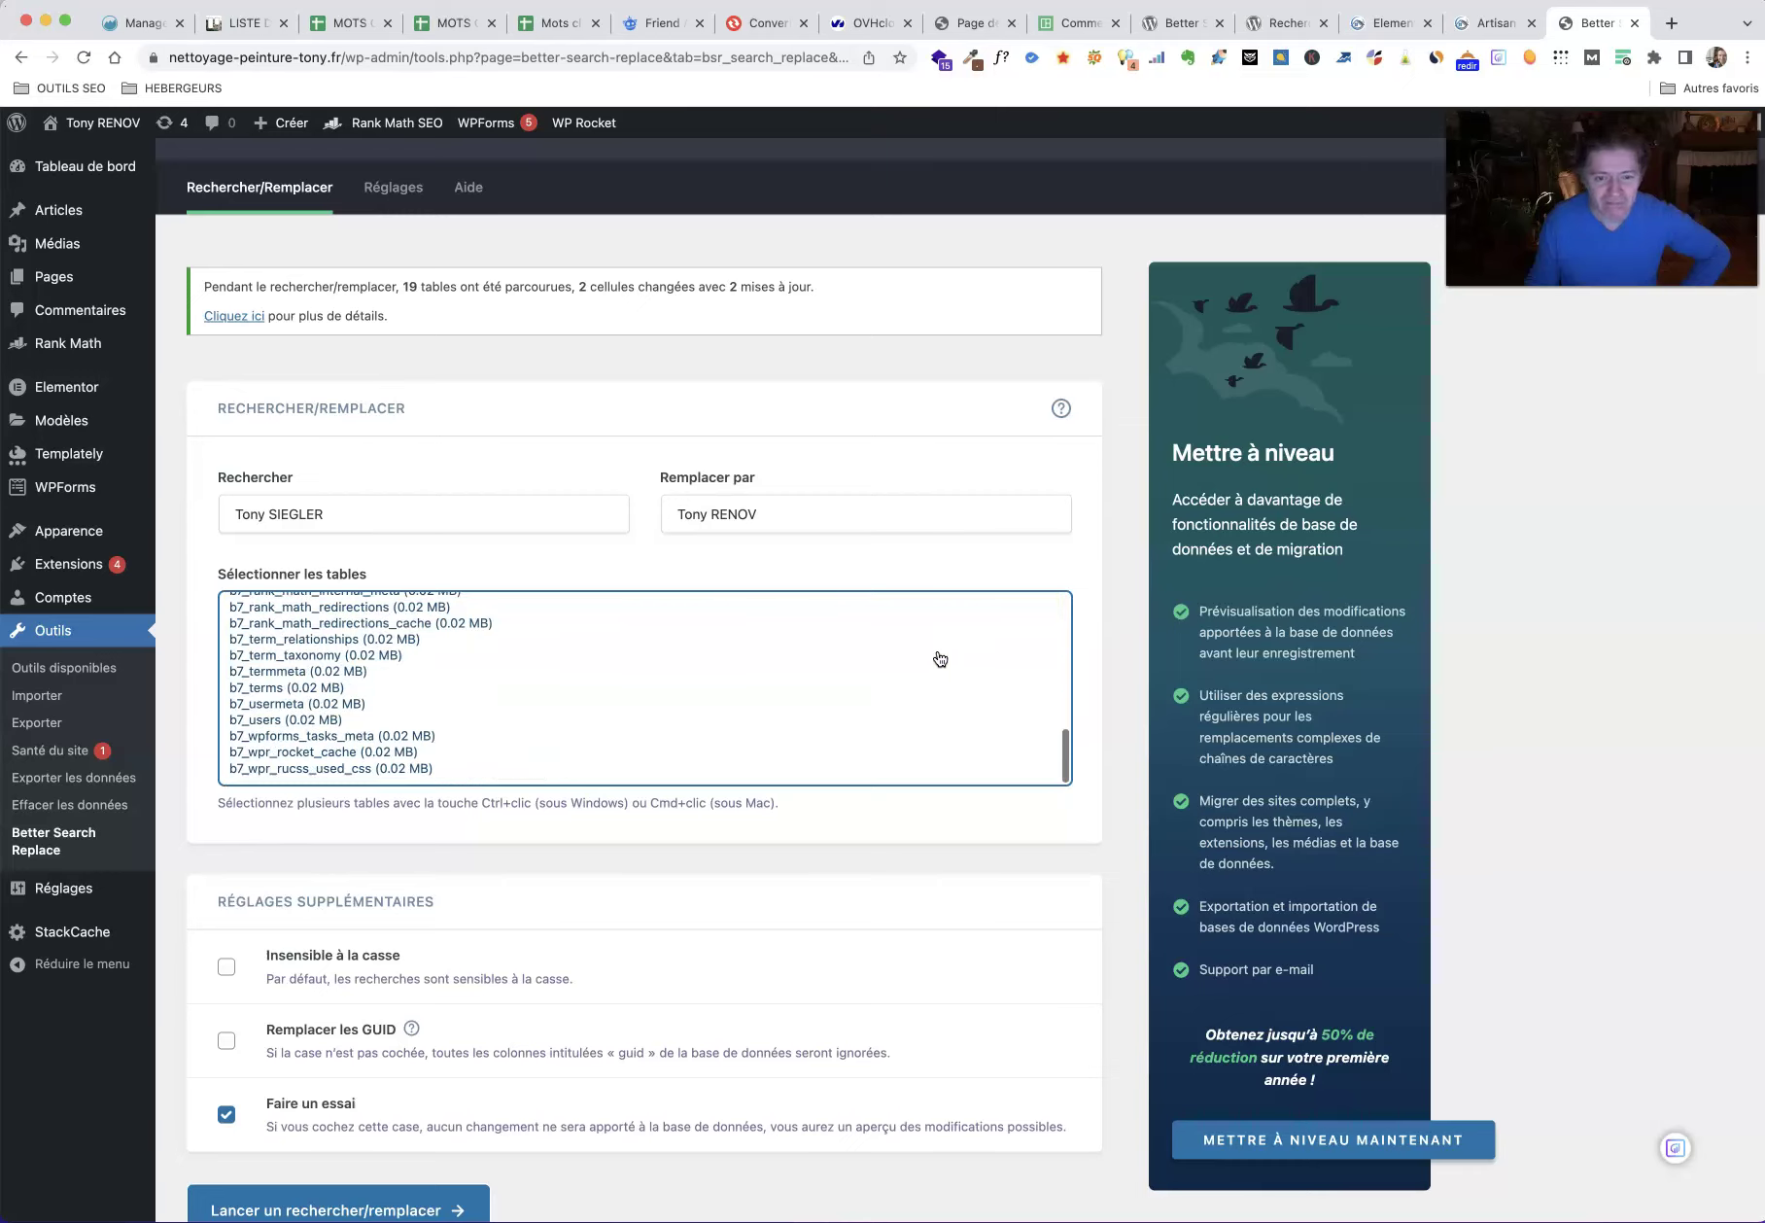
scroll(940, 659, up, 10)
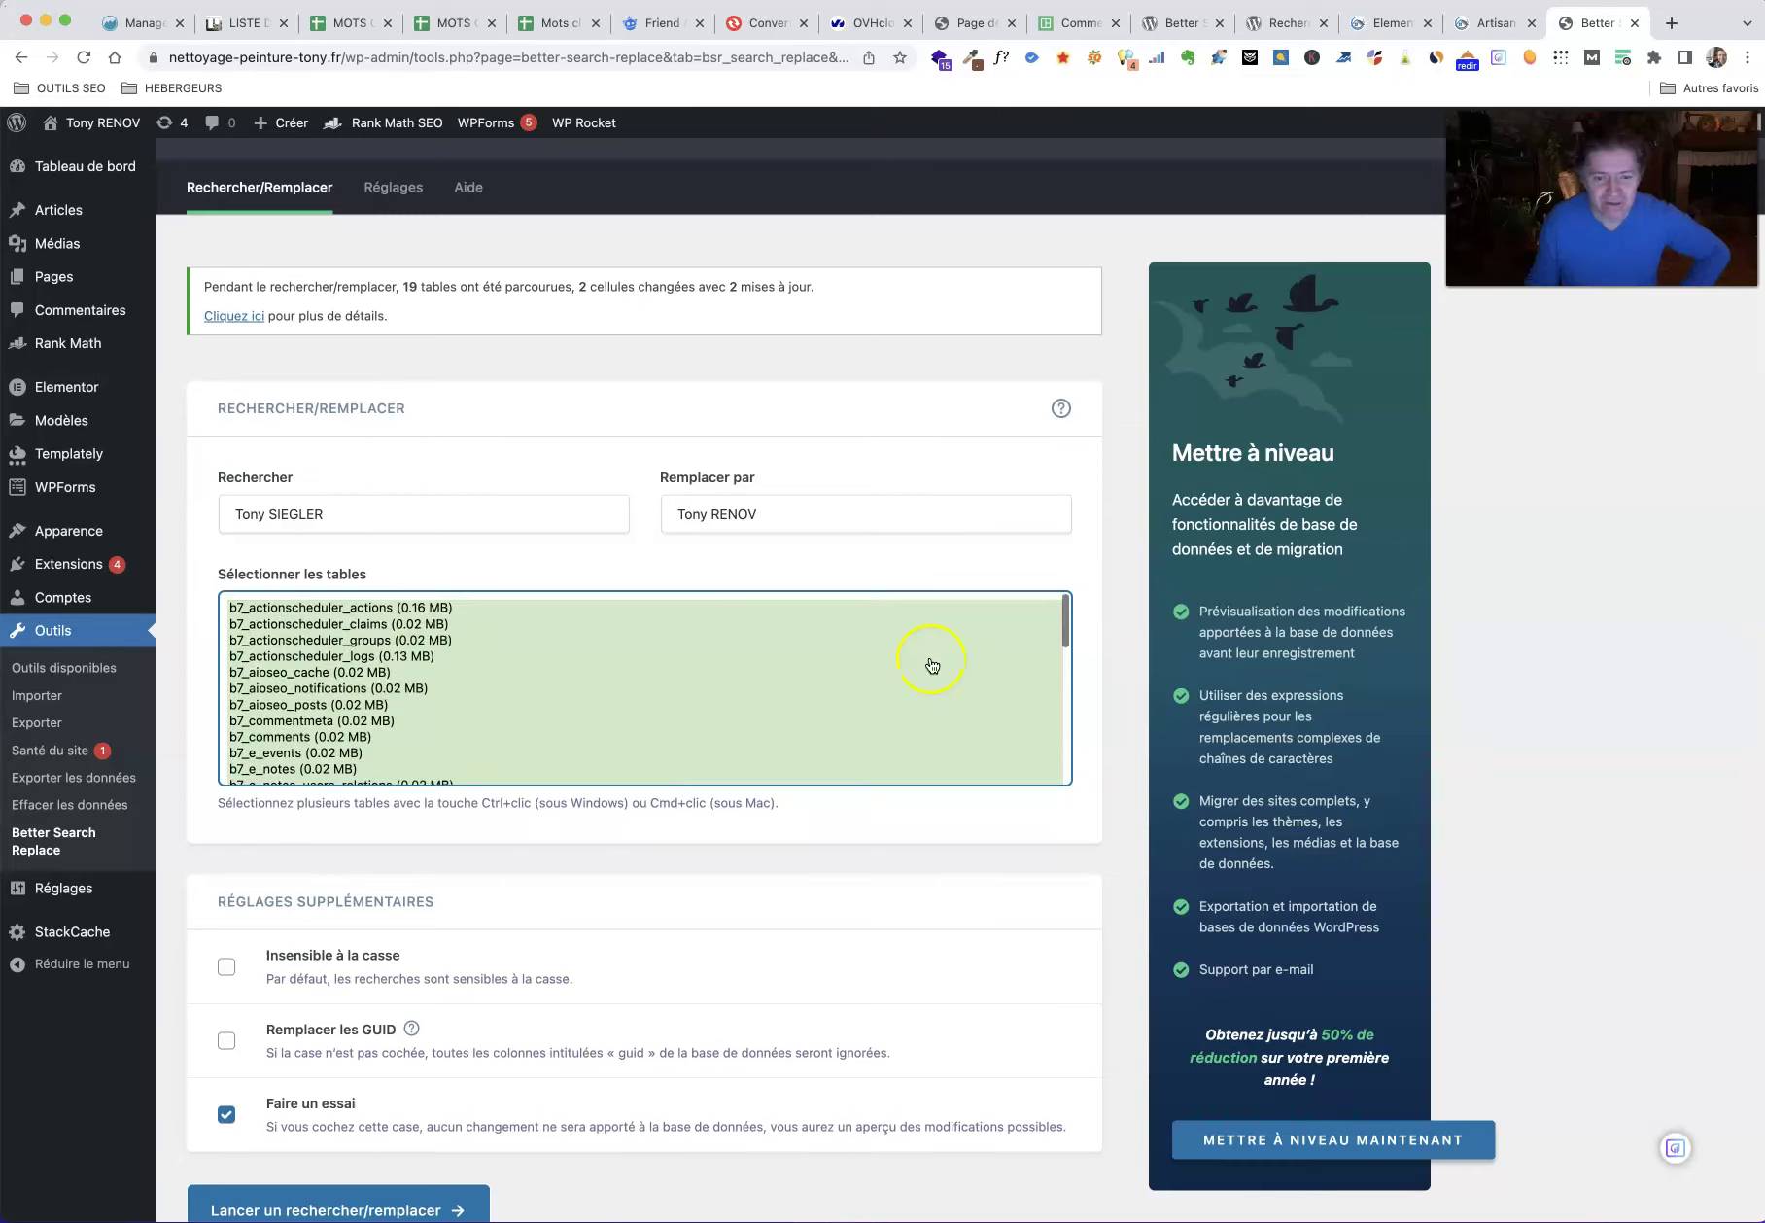
scroll(871, 626, down, 4)
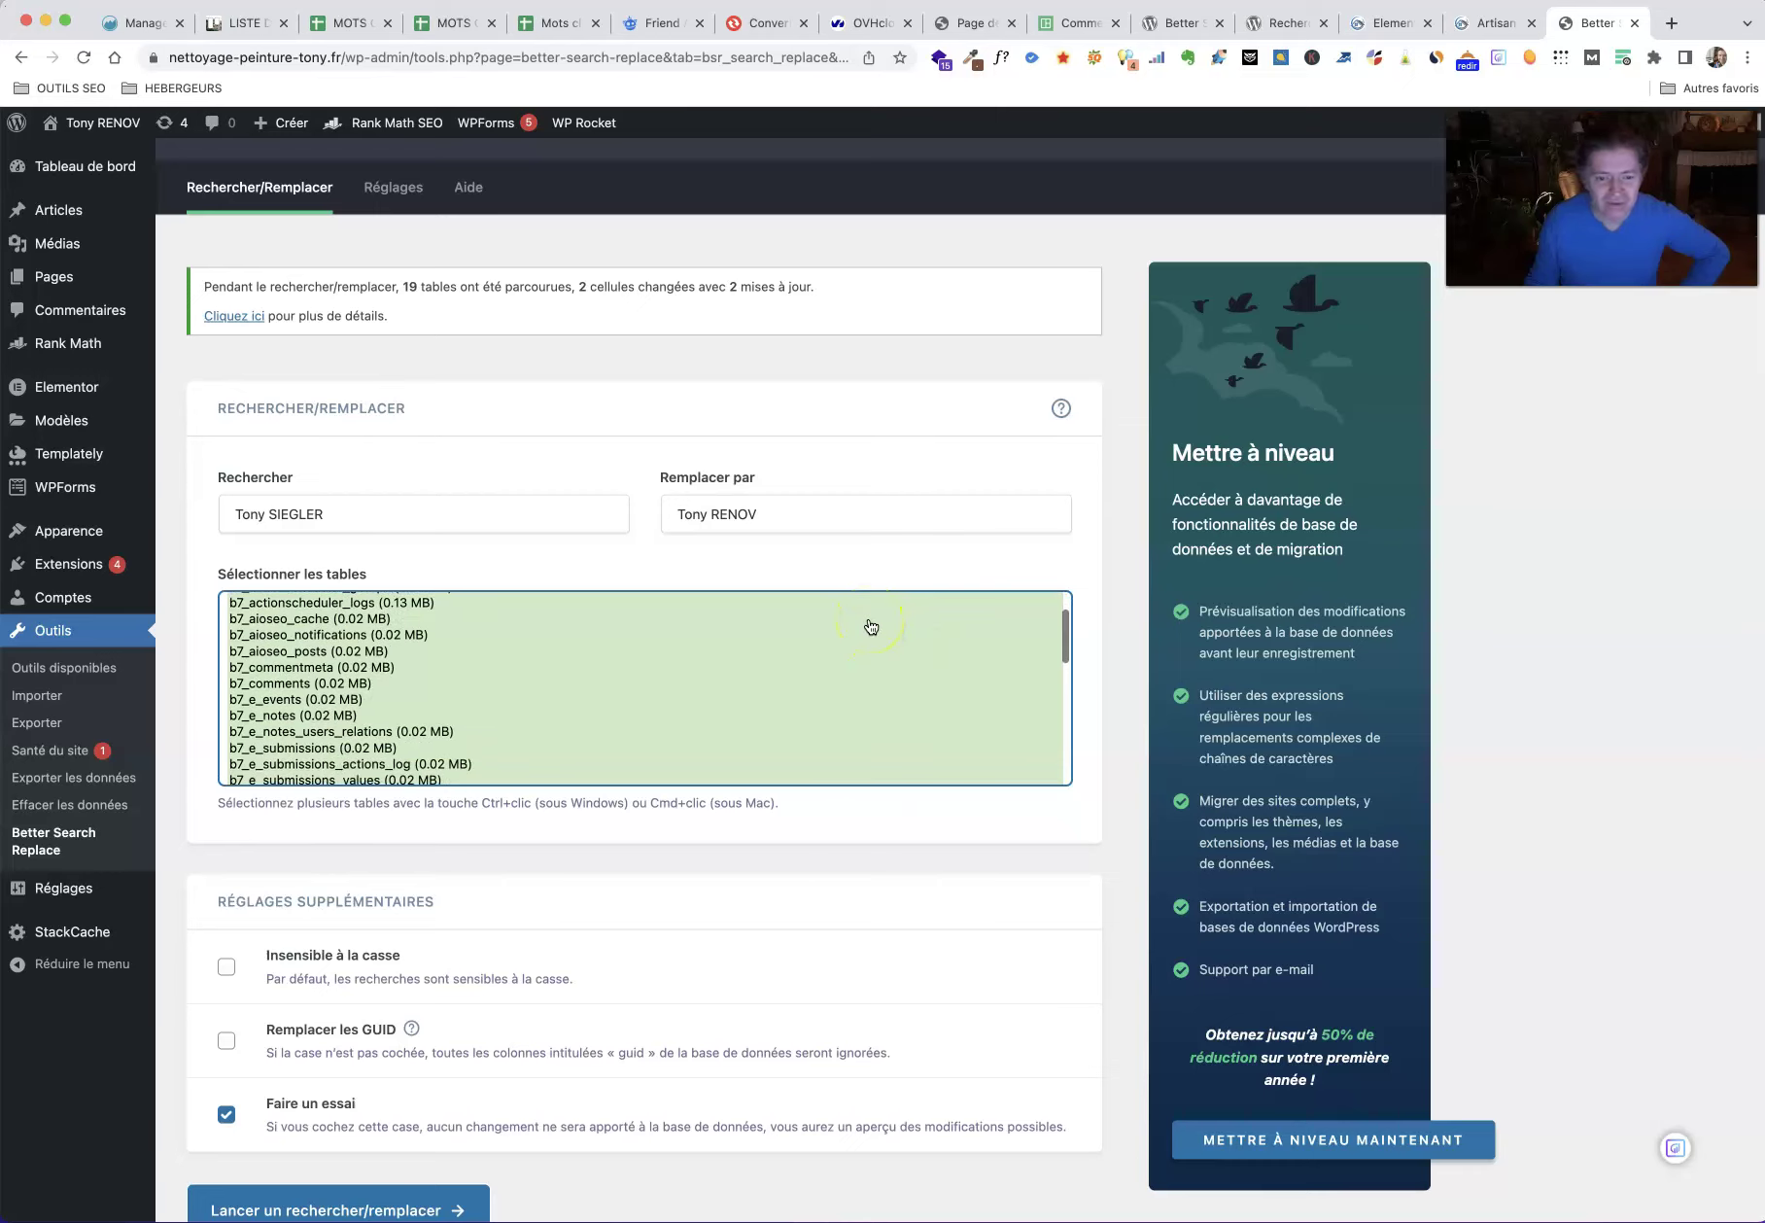
scroll(871, 626, down, 3)
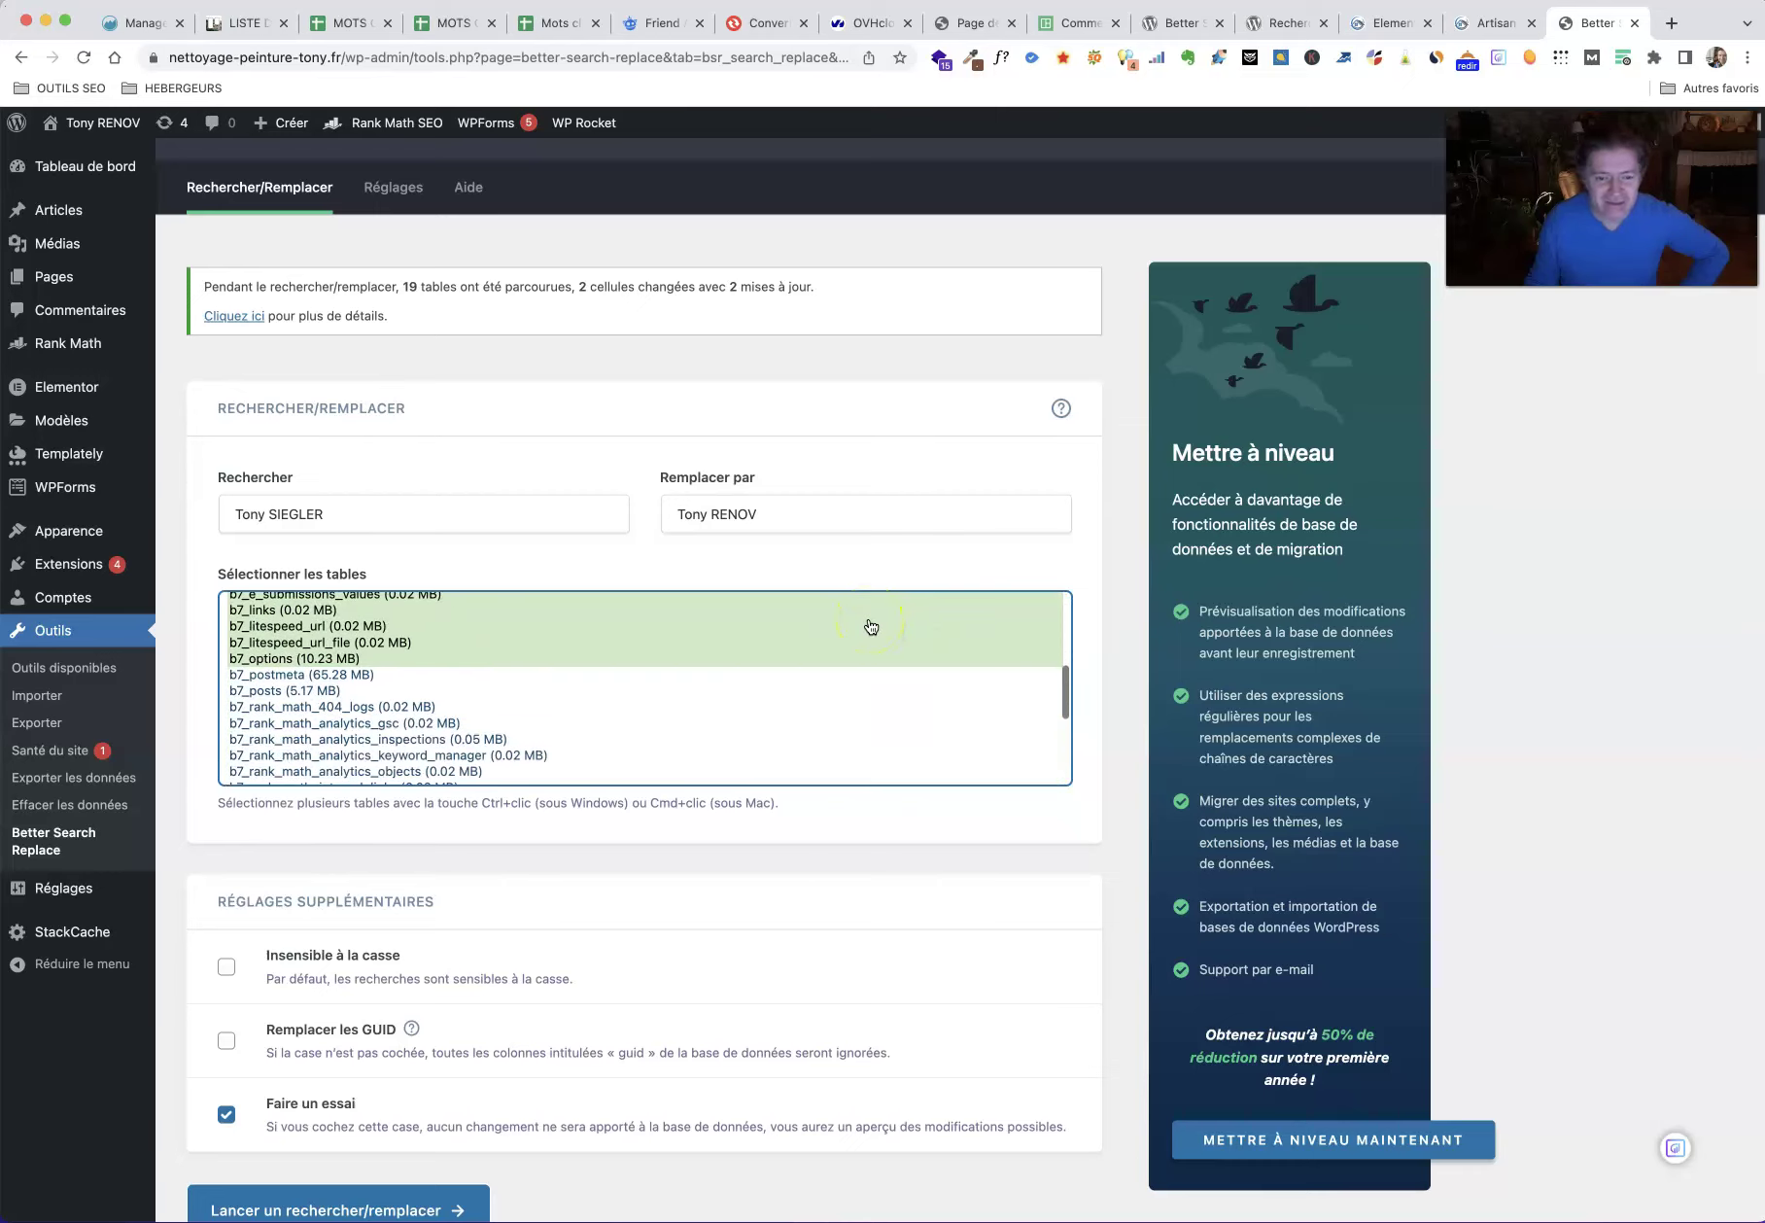
Step: Limit the tables to b7_postmeta and b7_options and turn off the trial run
click(368, 640)
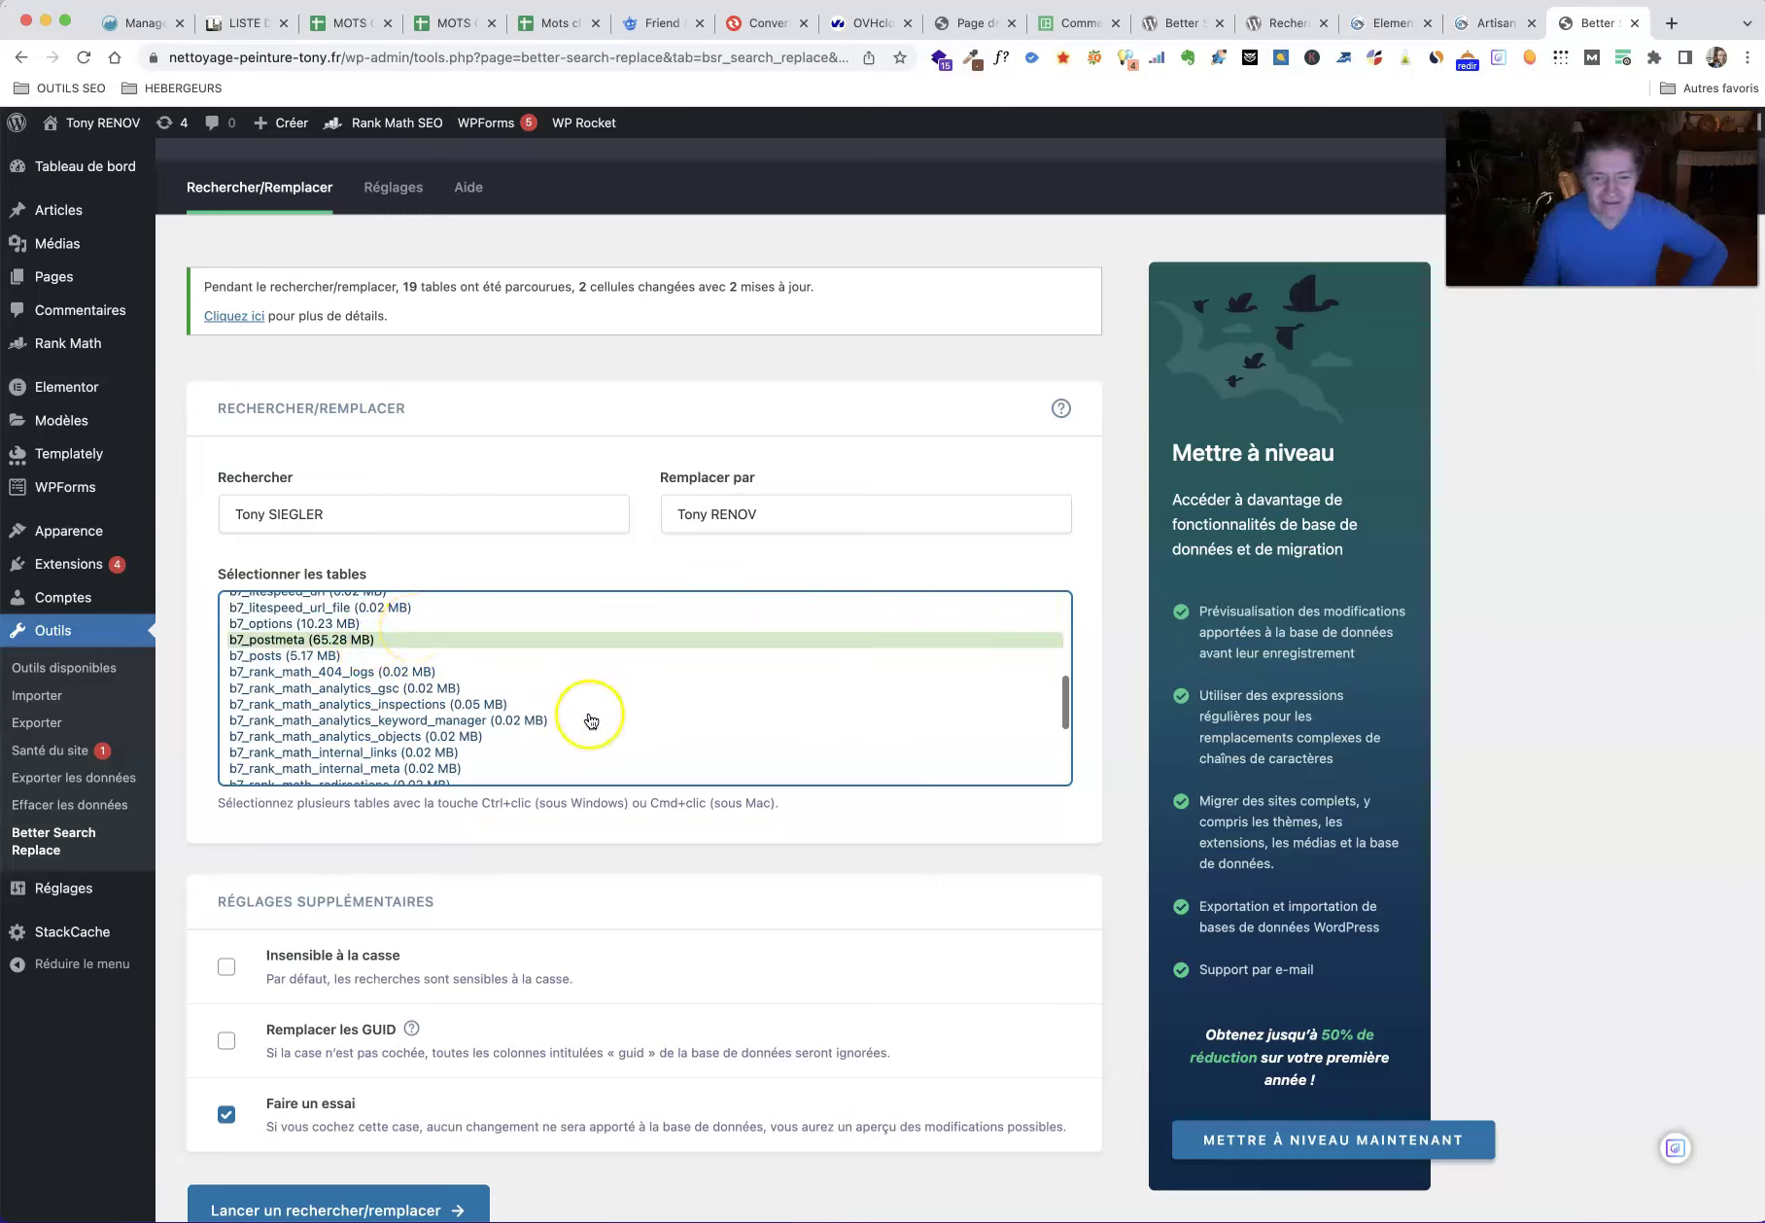
scroll(591, 720, down, 4)
scroll(591, 721, up, 10)
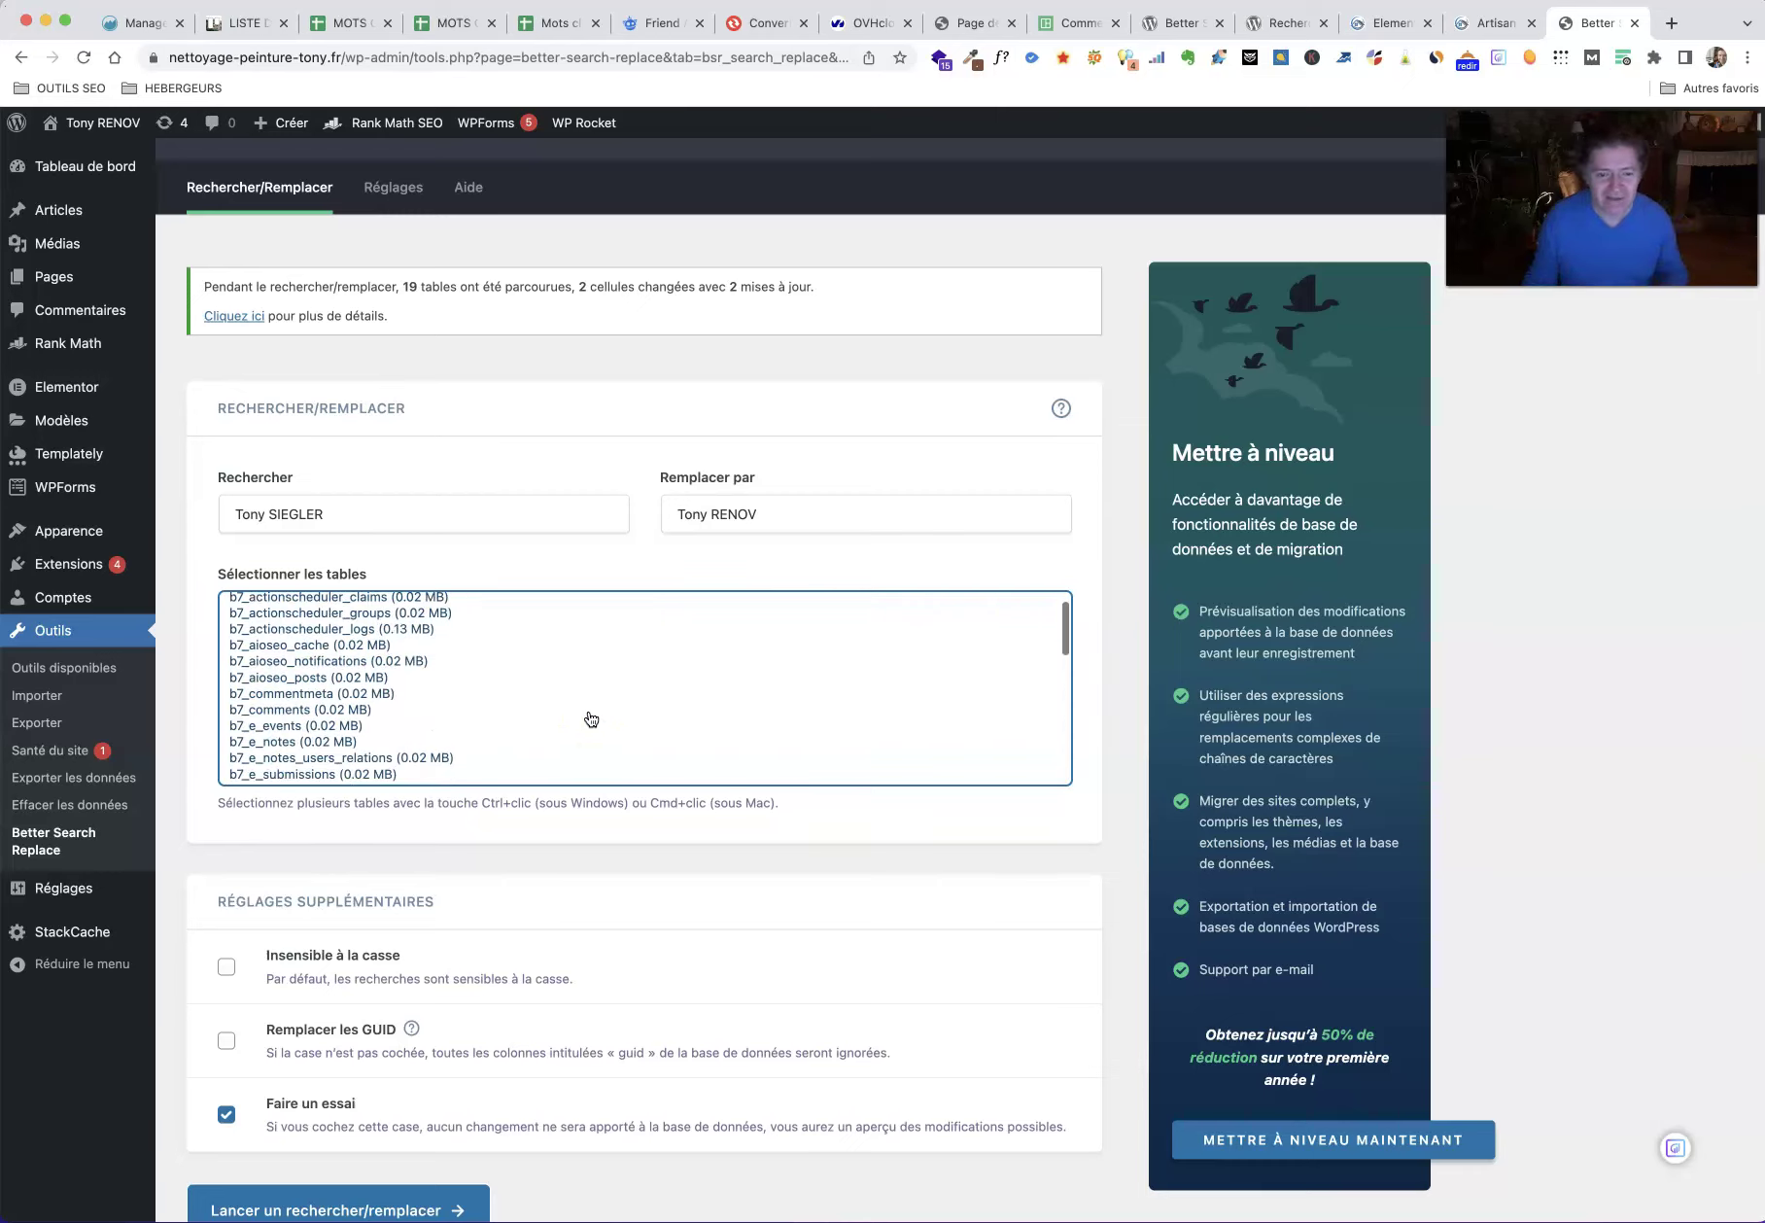
scroll(583, 720, down, 5)
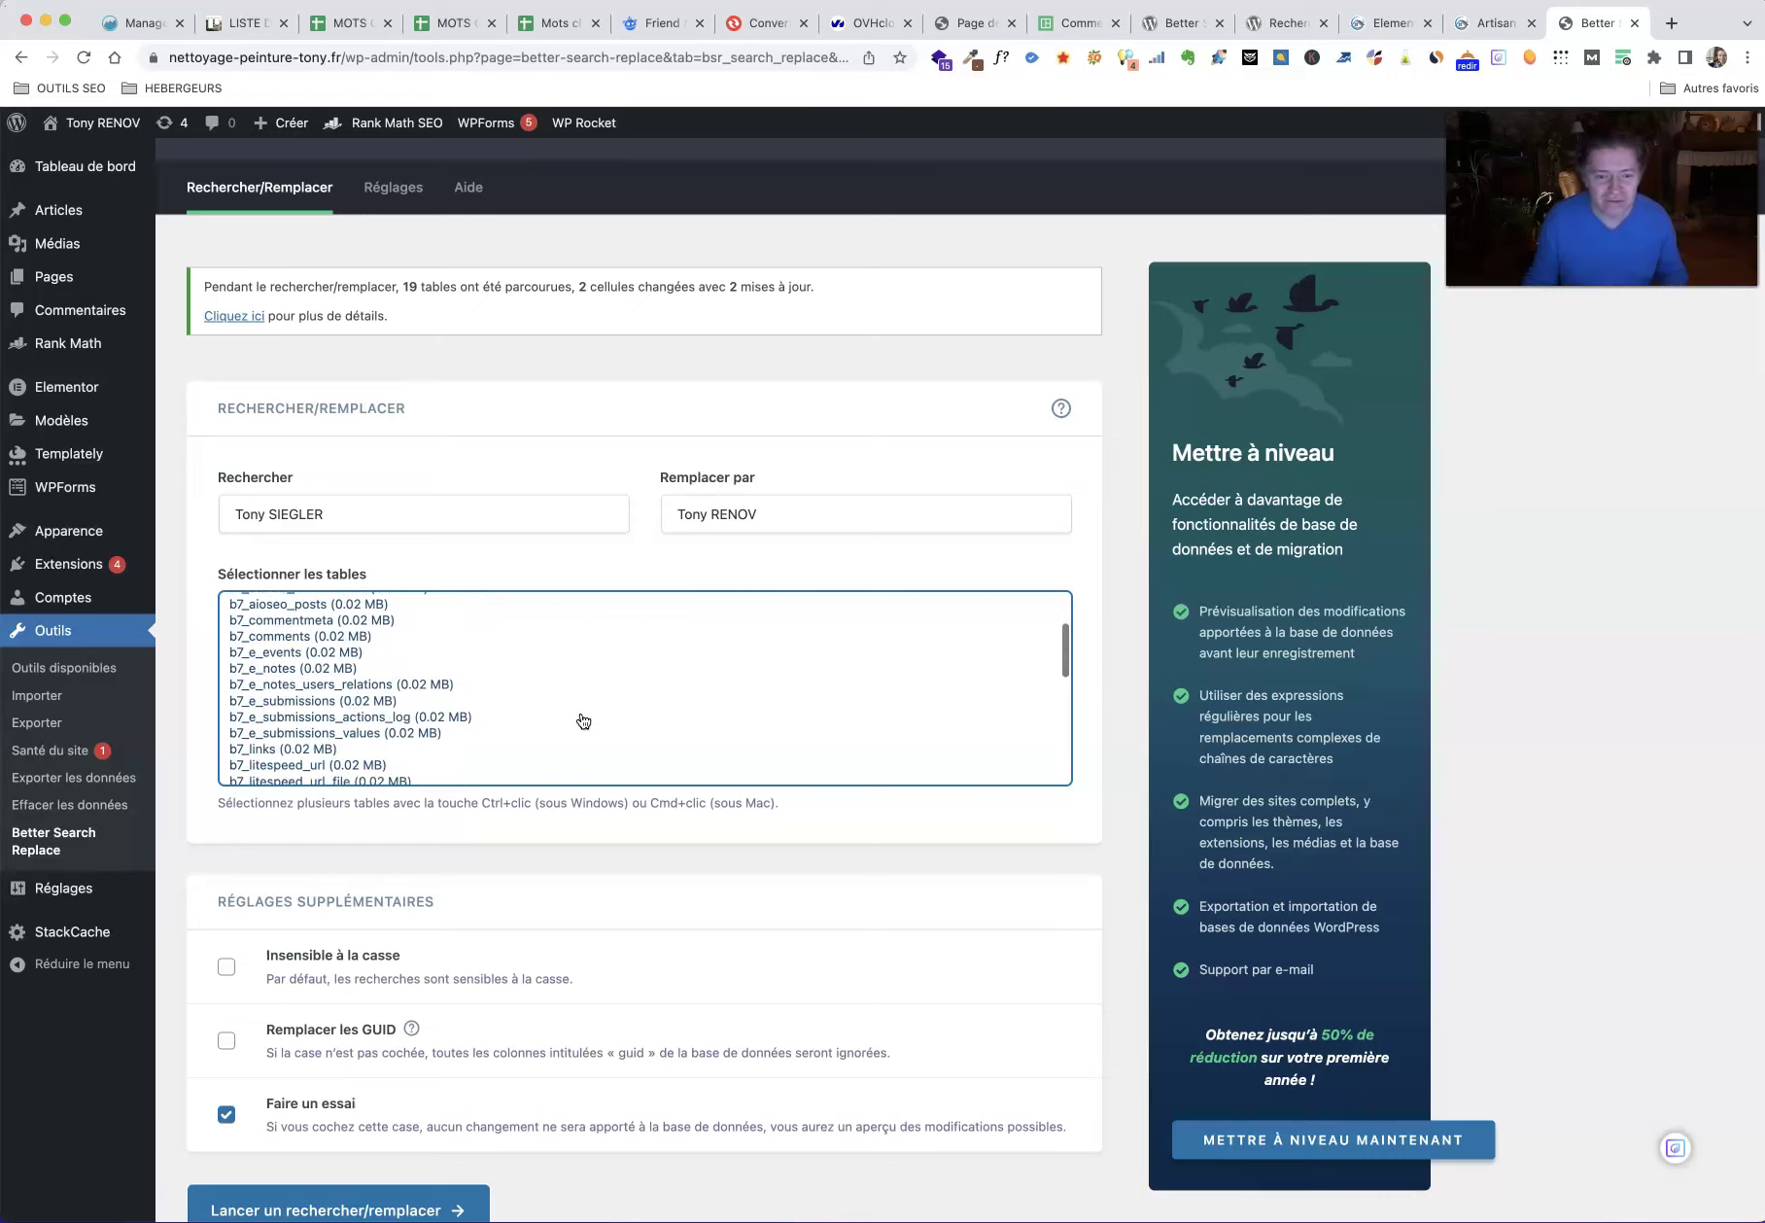
scroll(583, 720, up, 4)
scroll(583, 720, down, 3)
click(584, 716)
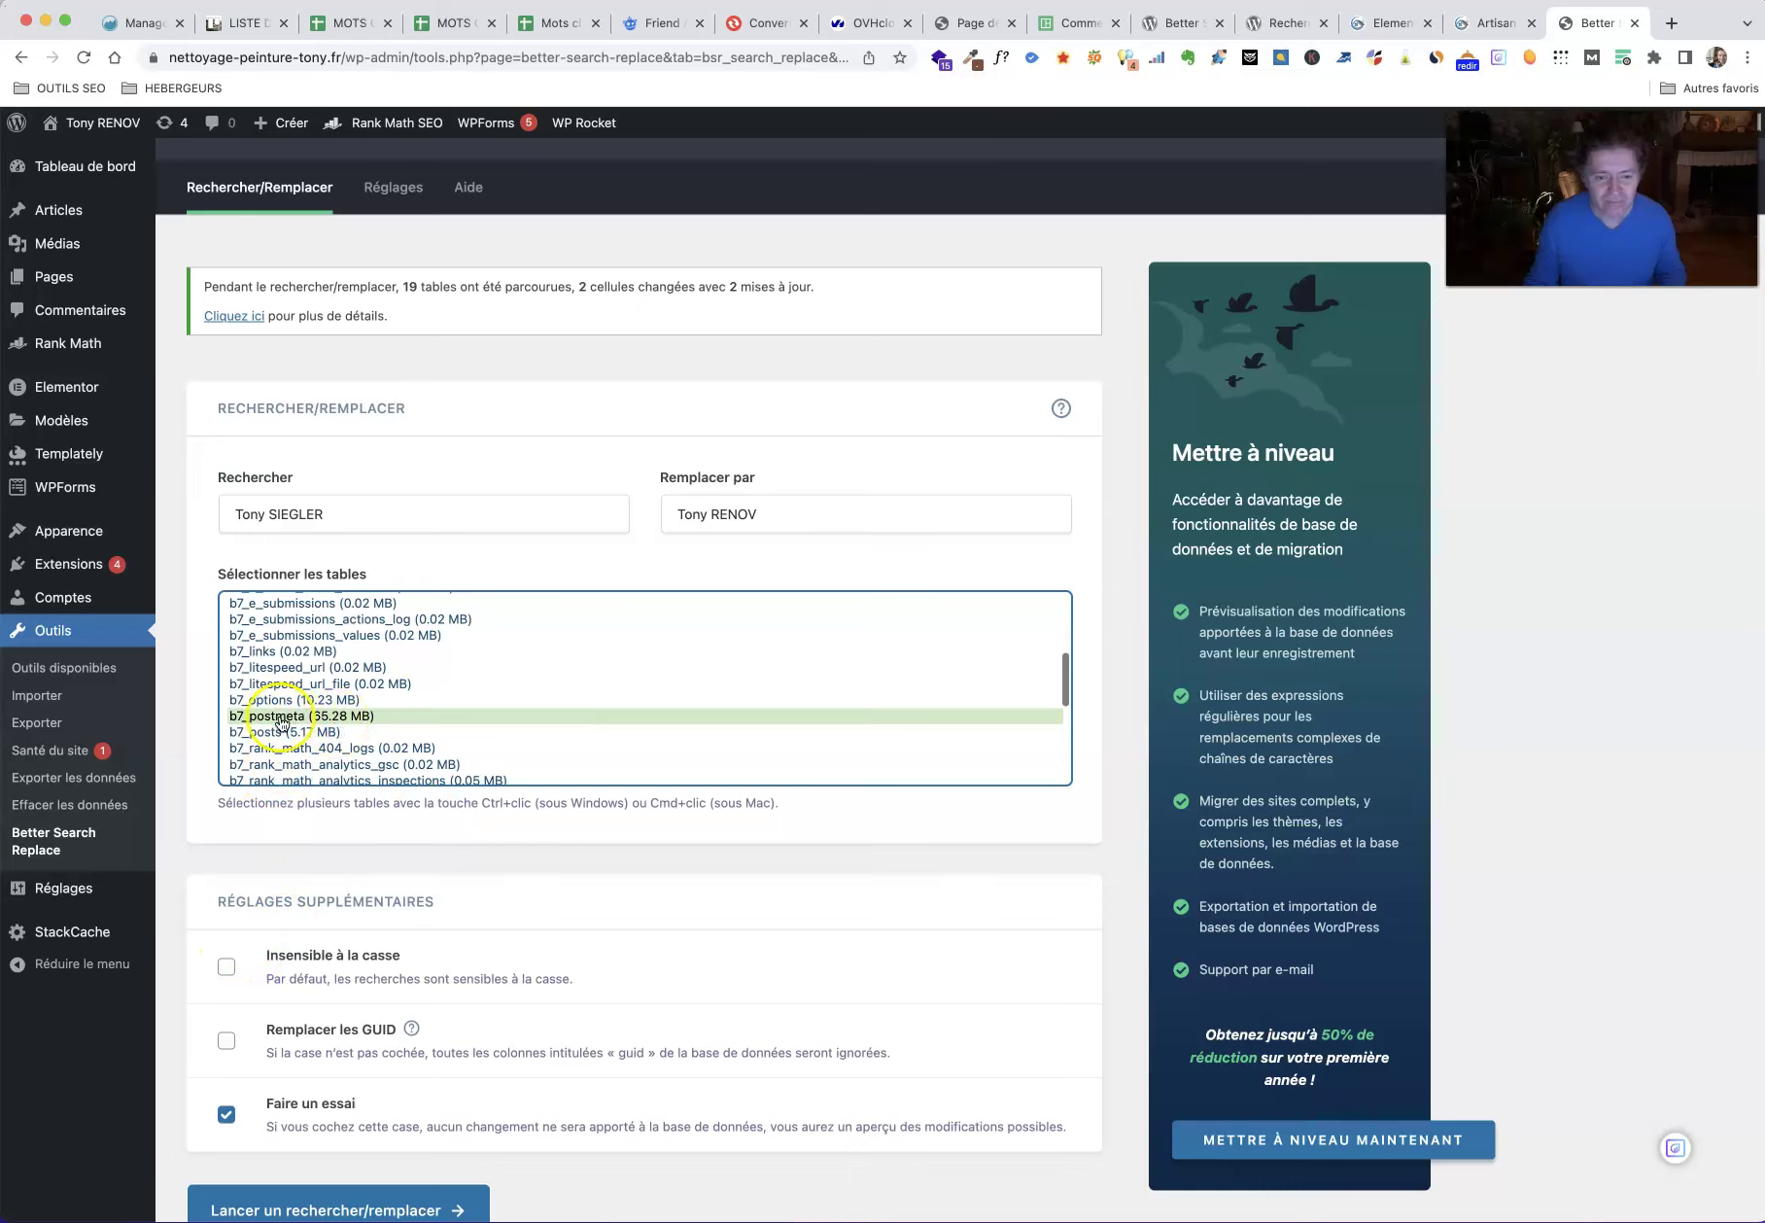
super+click(320, 700)
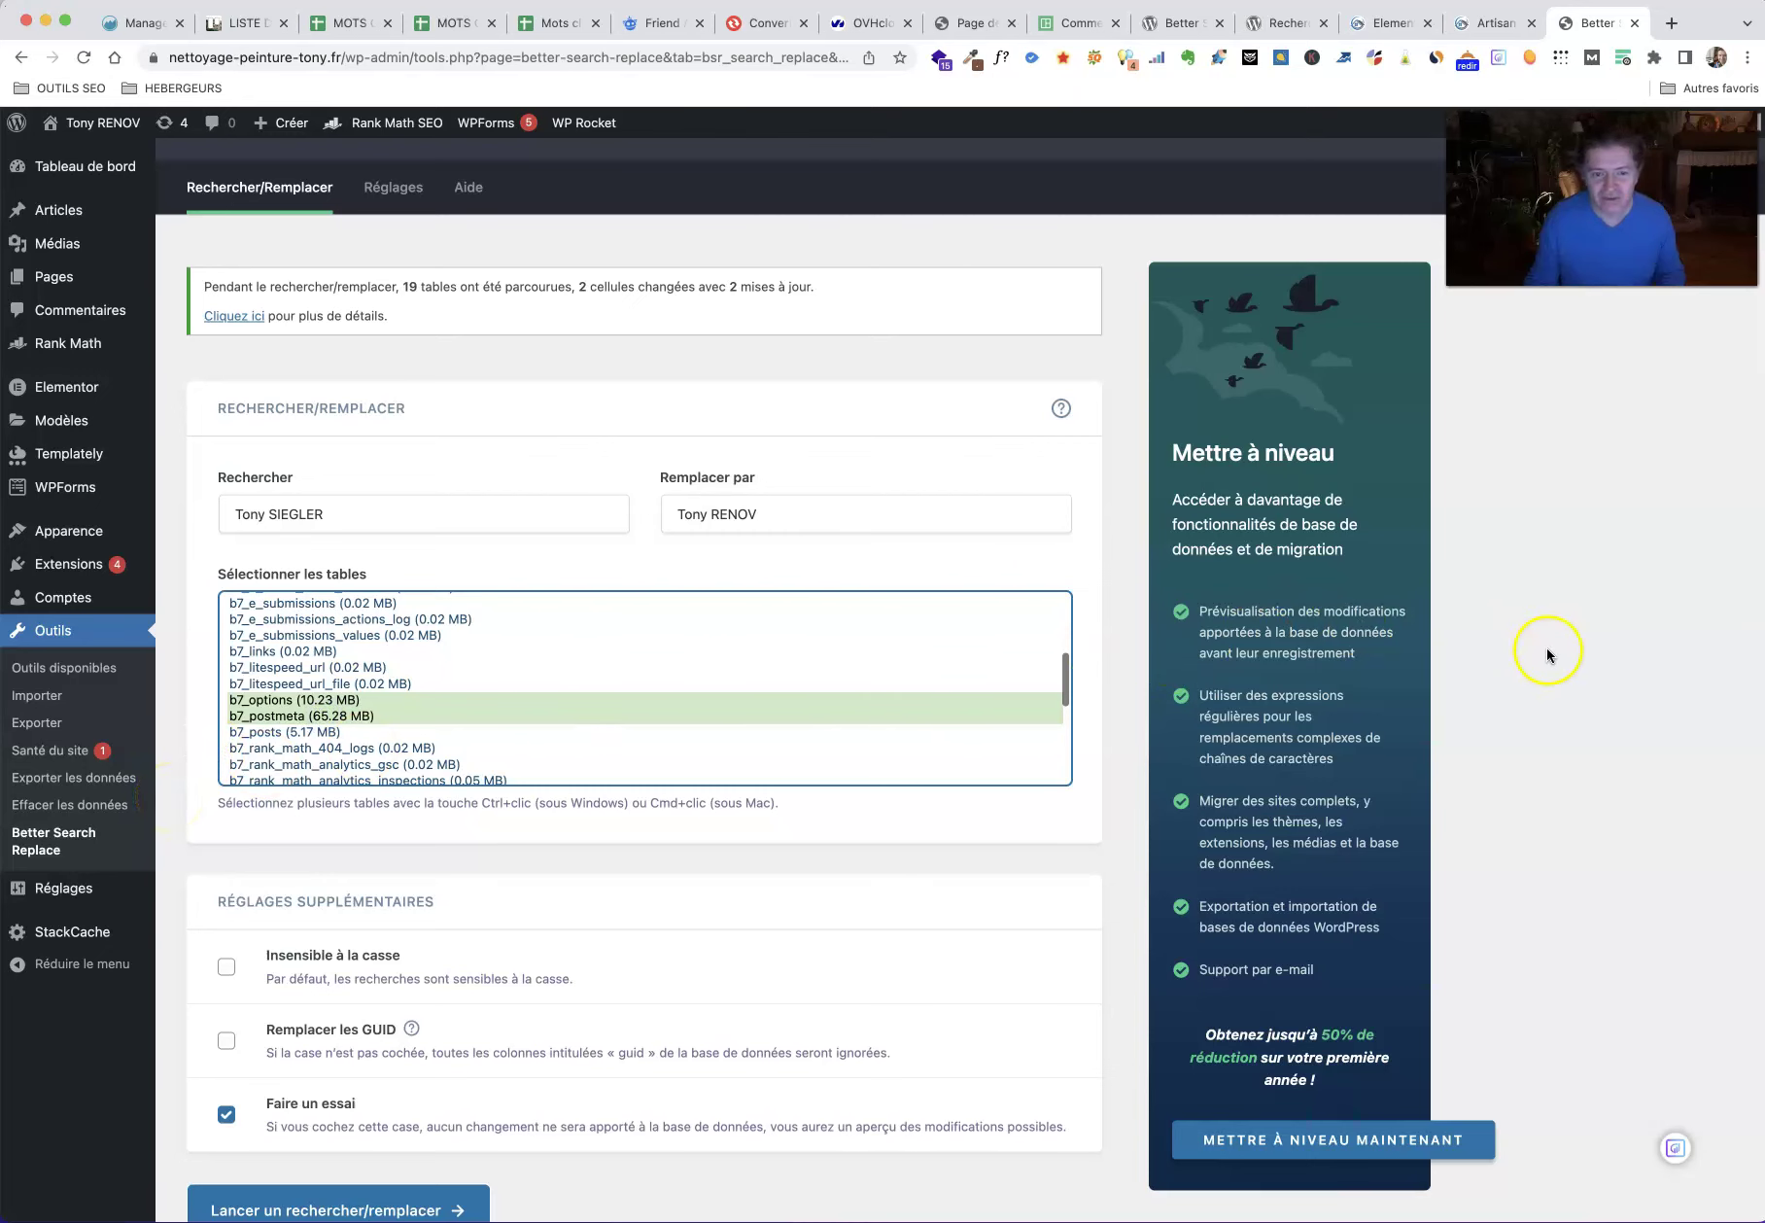
scroll(1555, 654, down, 2)
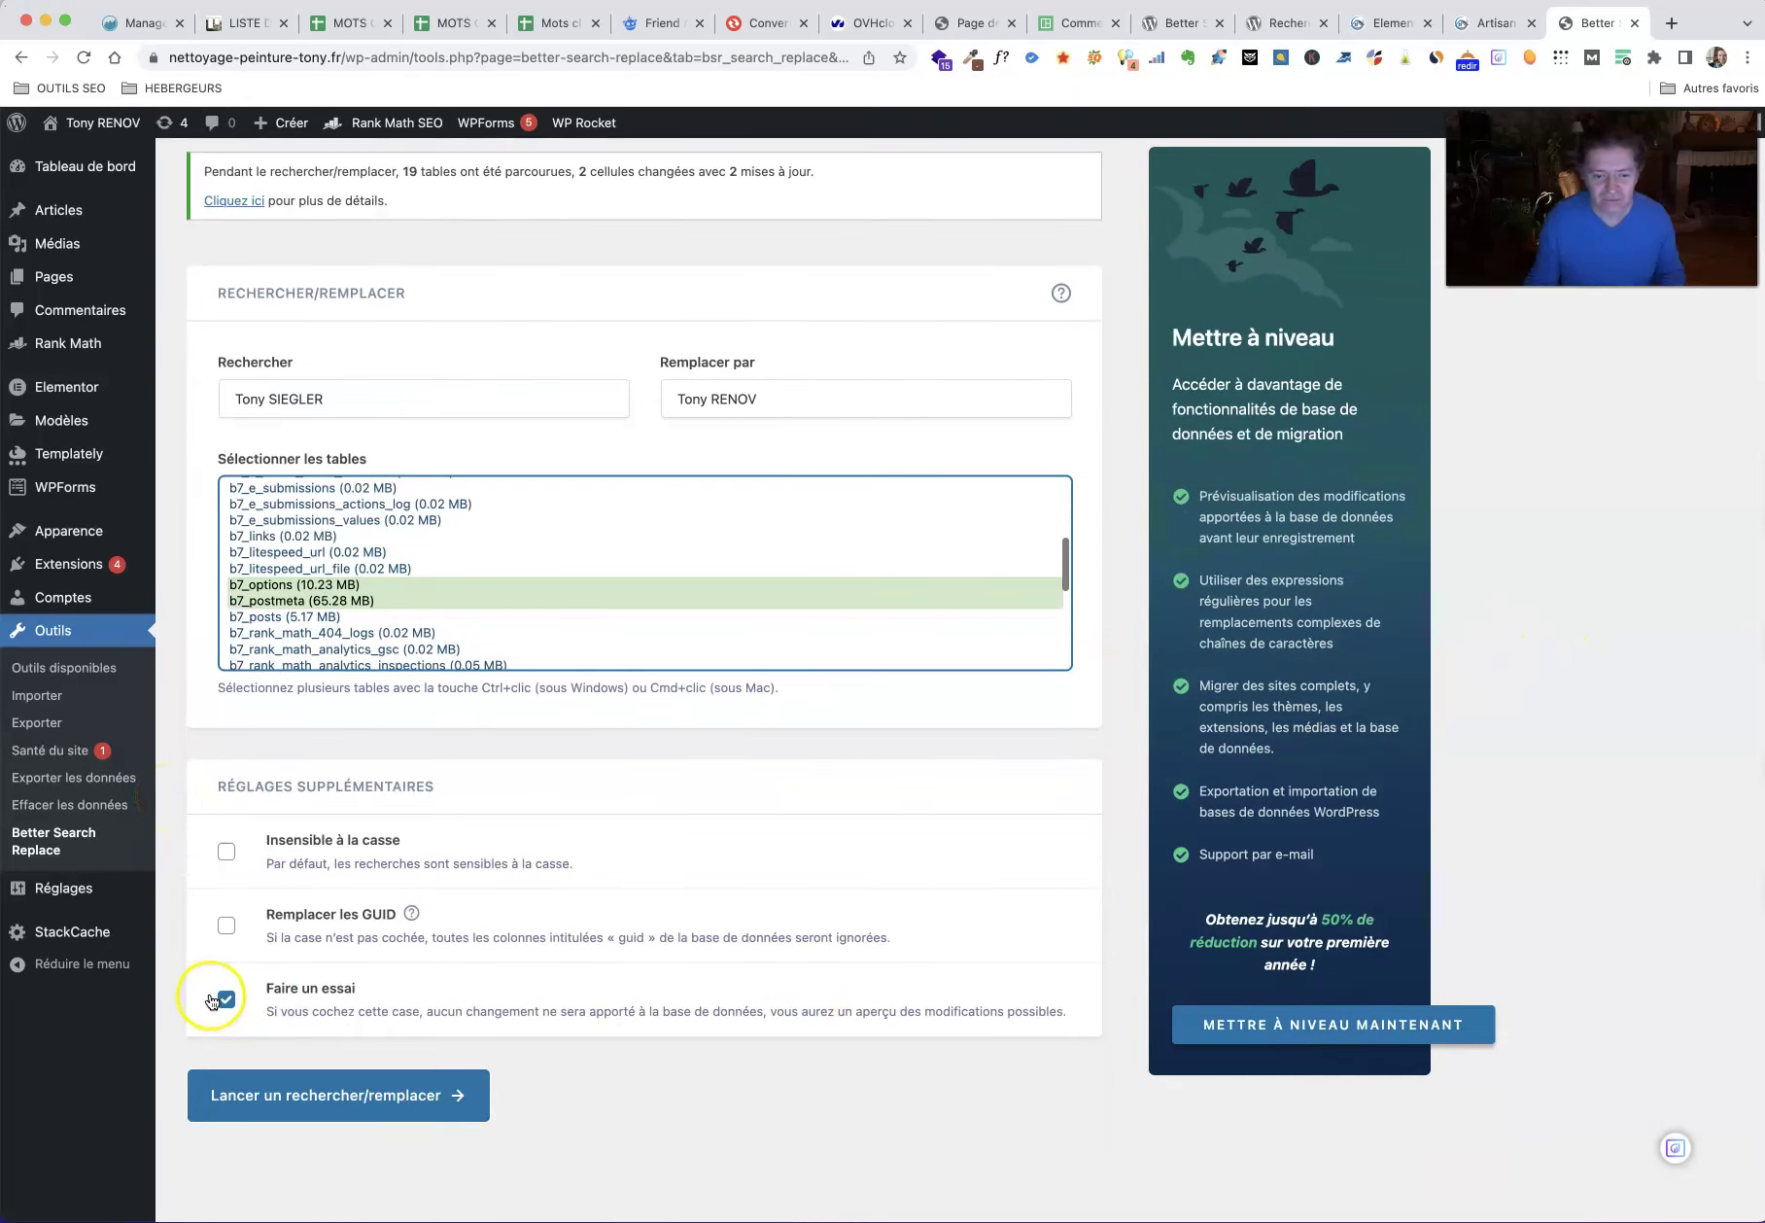
click(227, 999)
Step: Launch the live replacement on b7_options and b7_postmeta and review the resulting error message
click(359, 1096)
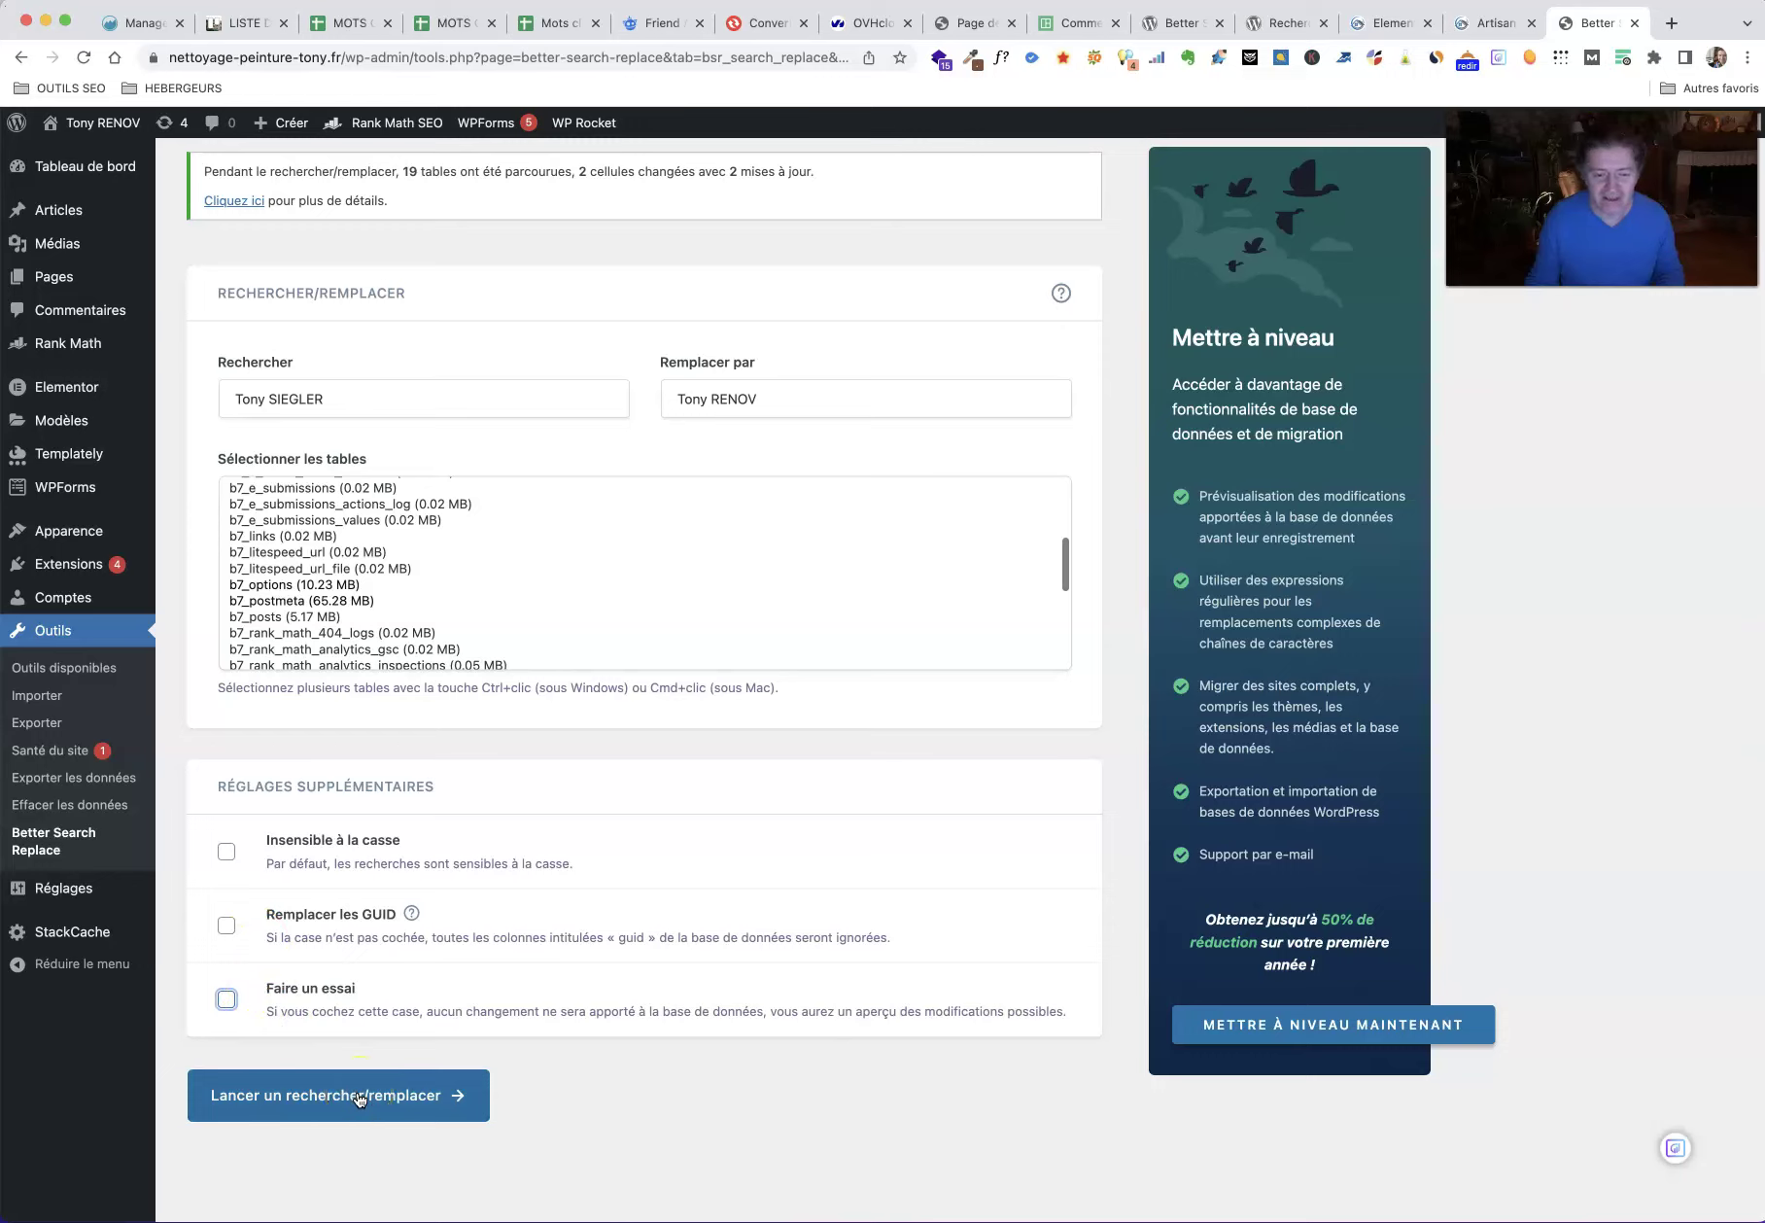
click(359, 1096)
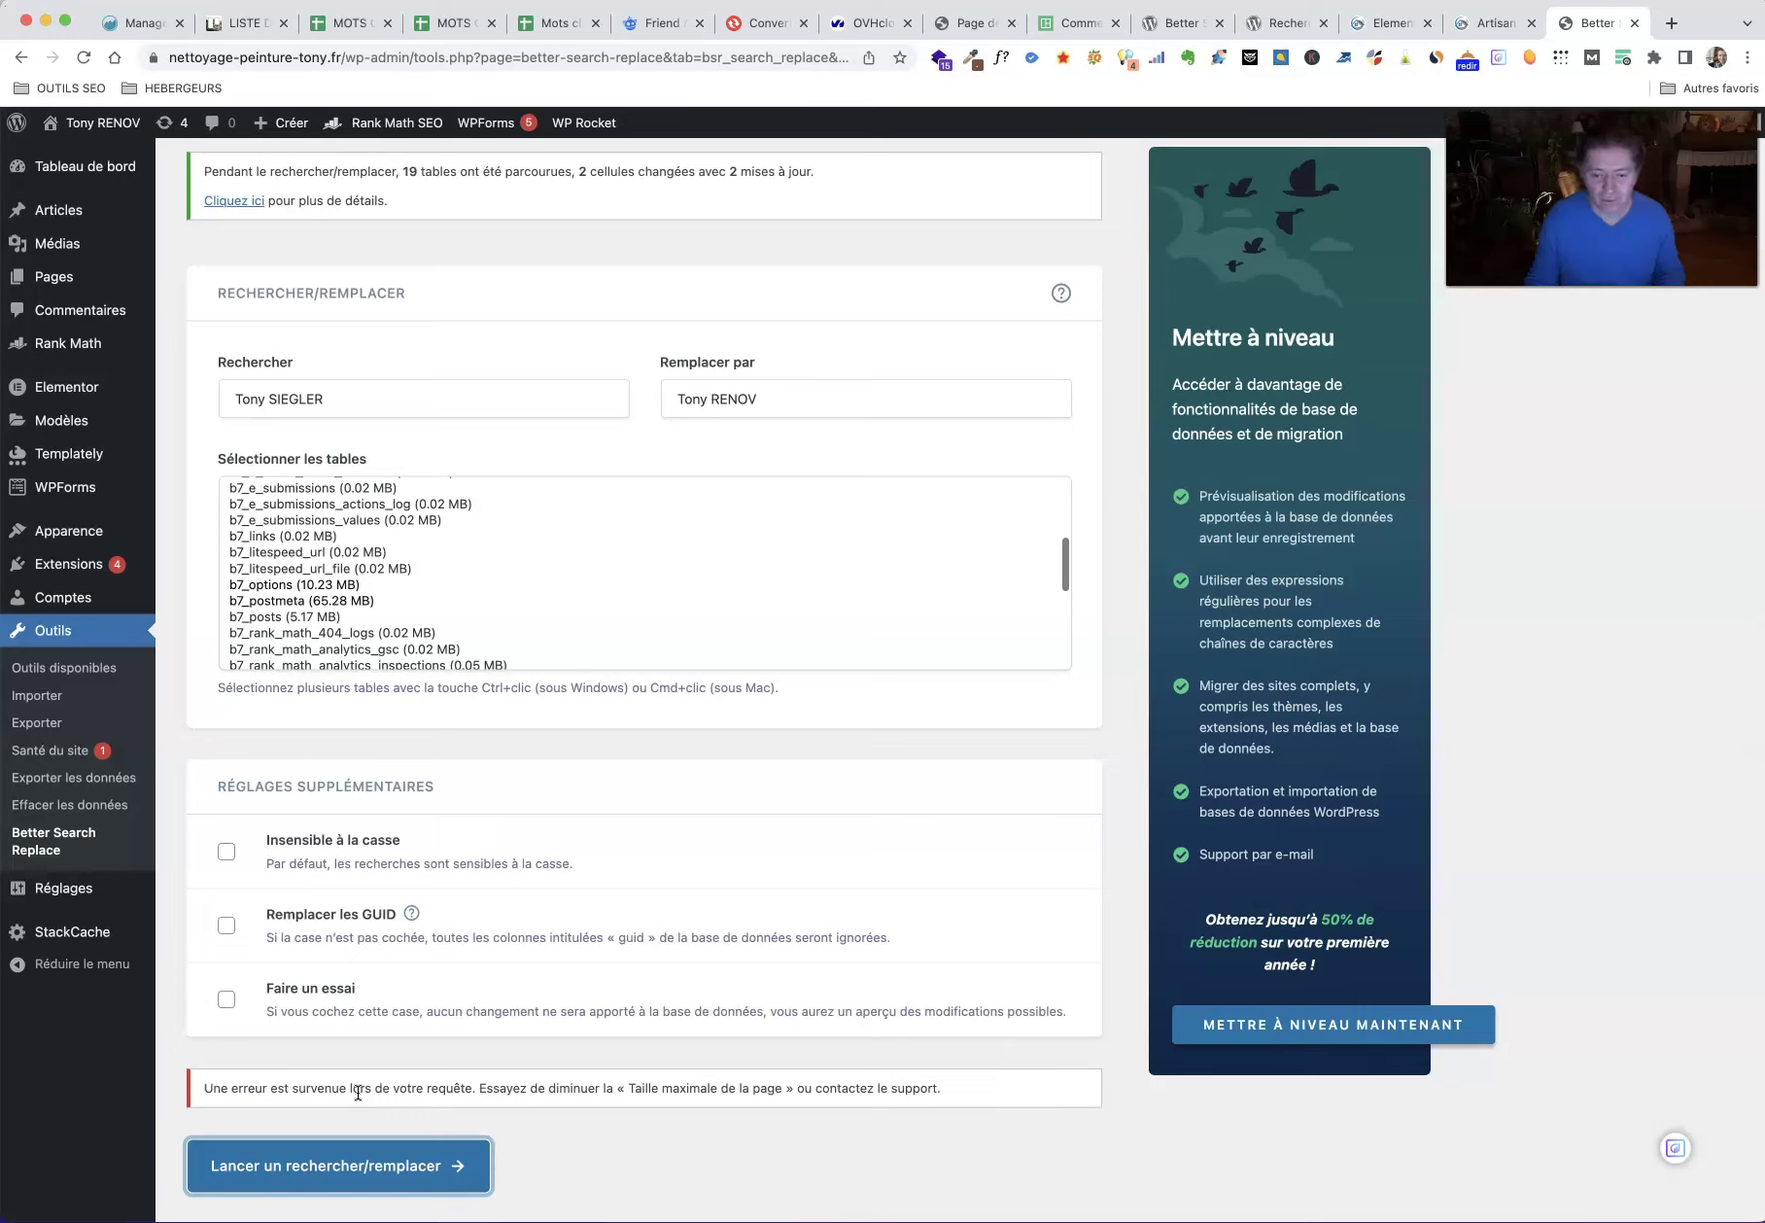
click(346, 1078)
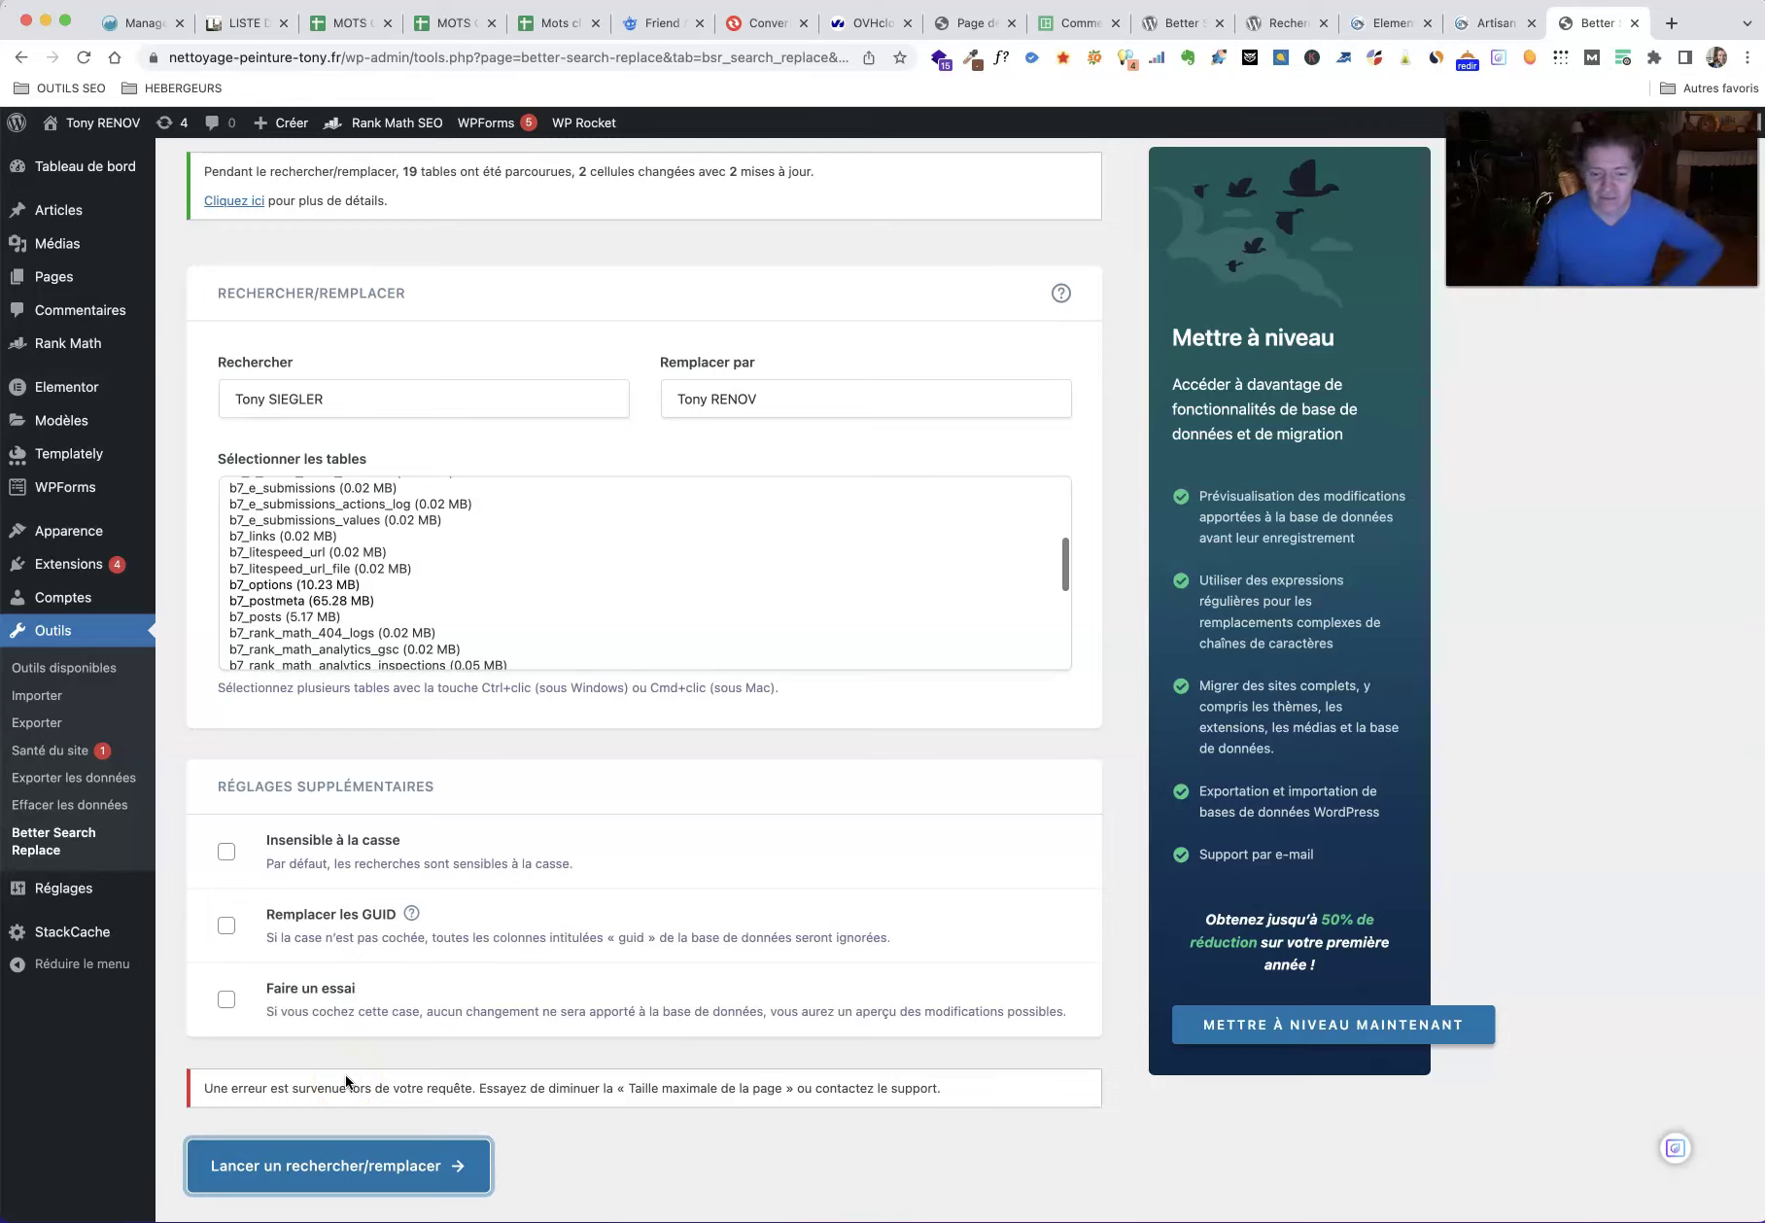
click(355, 1039)
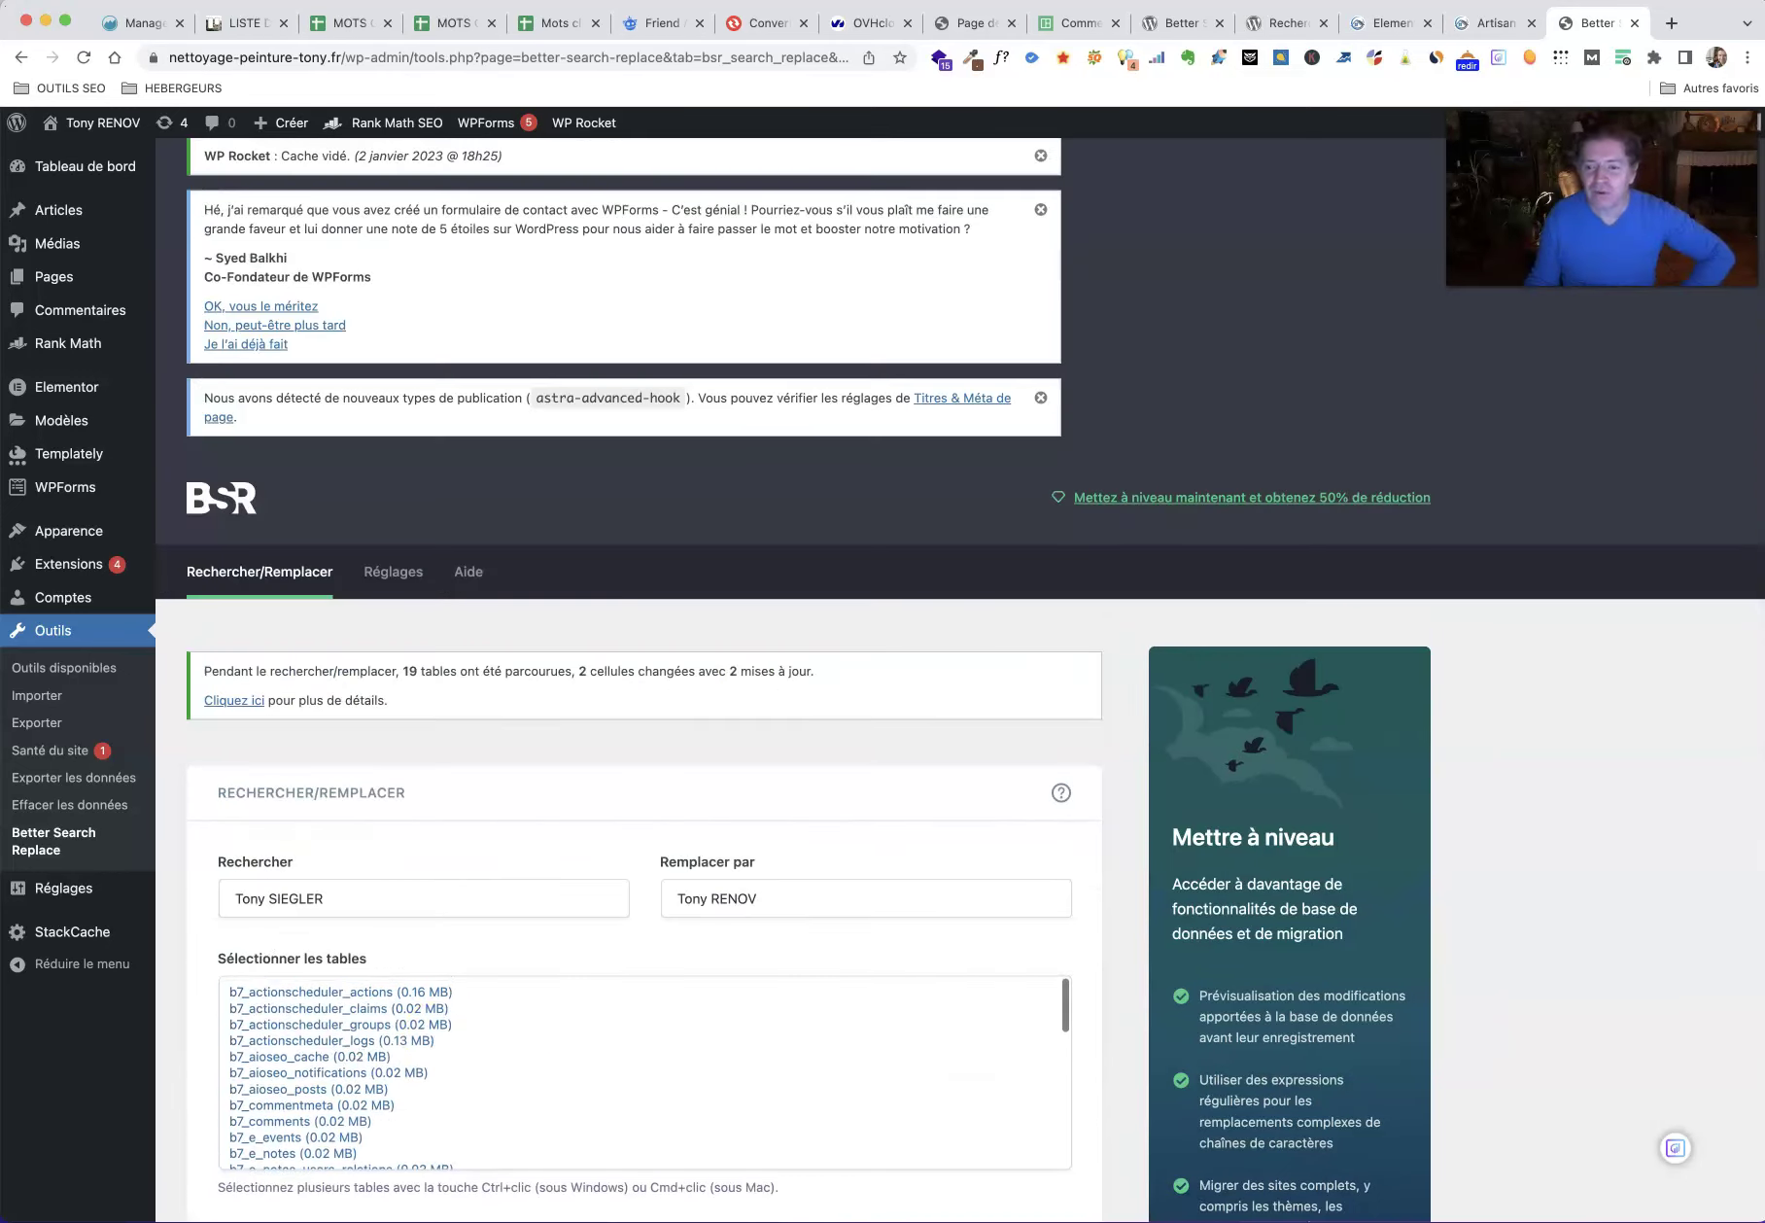
click(1567, 986)
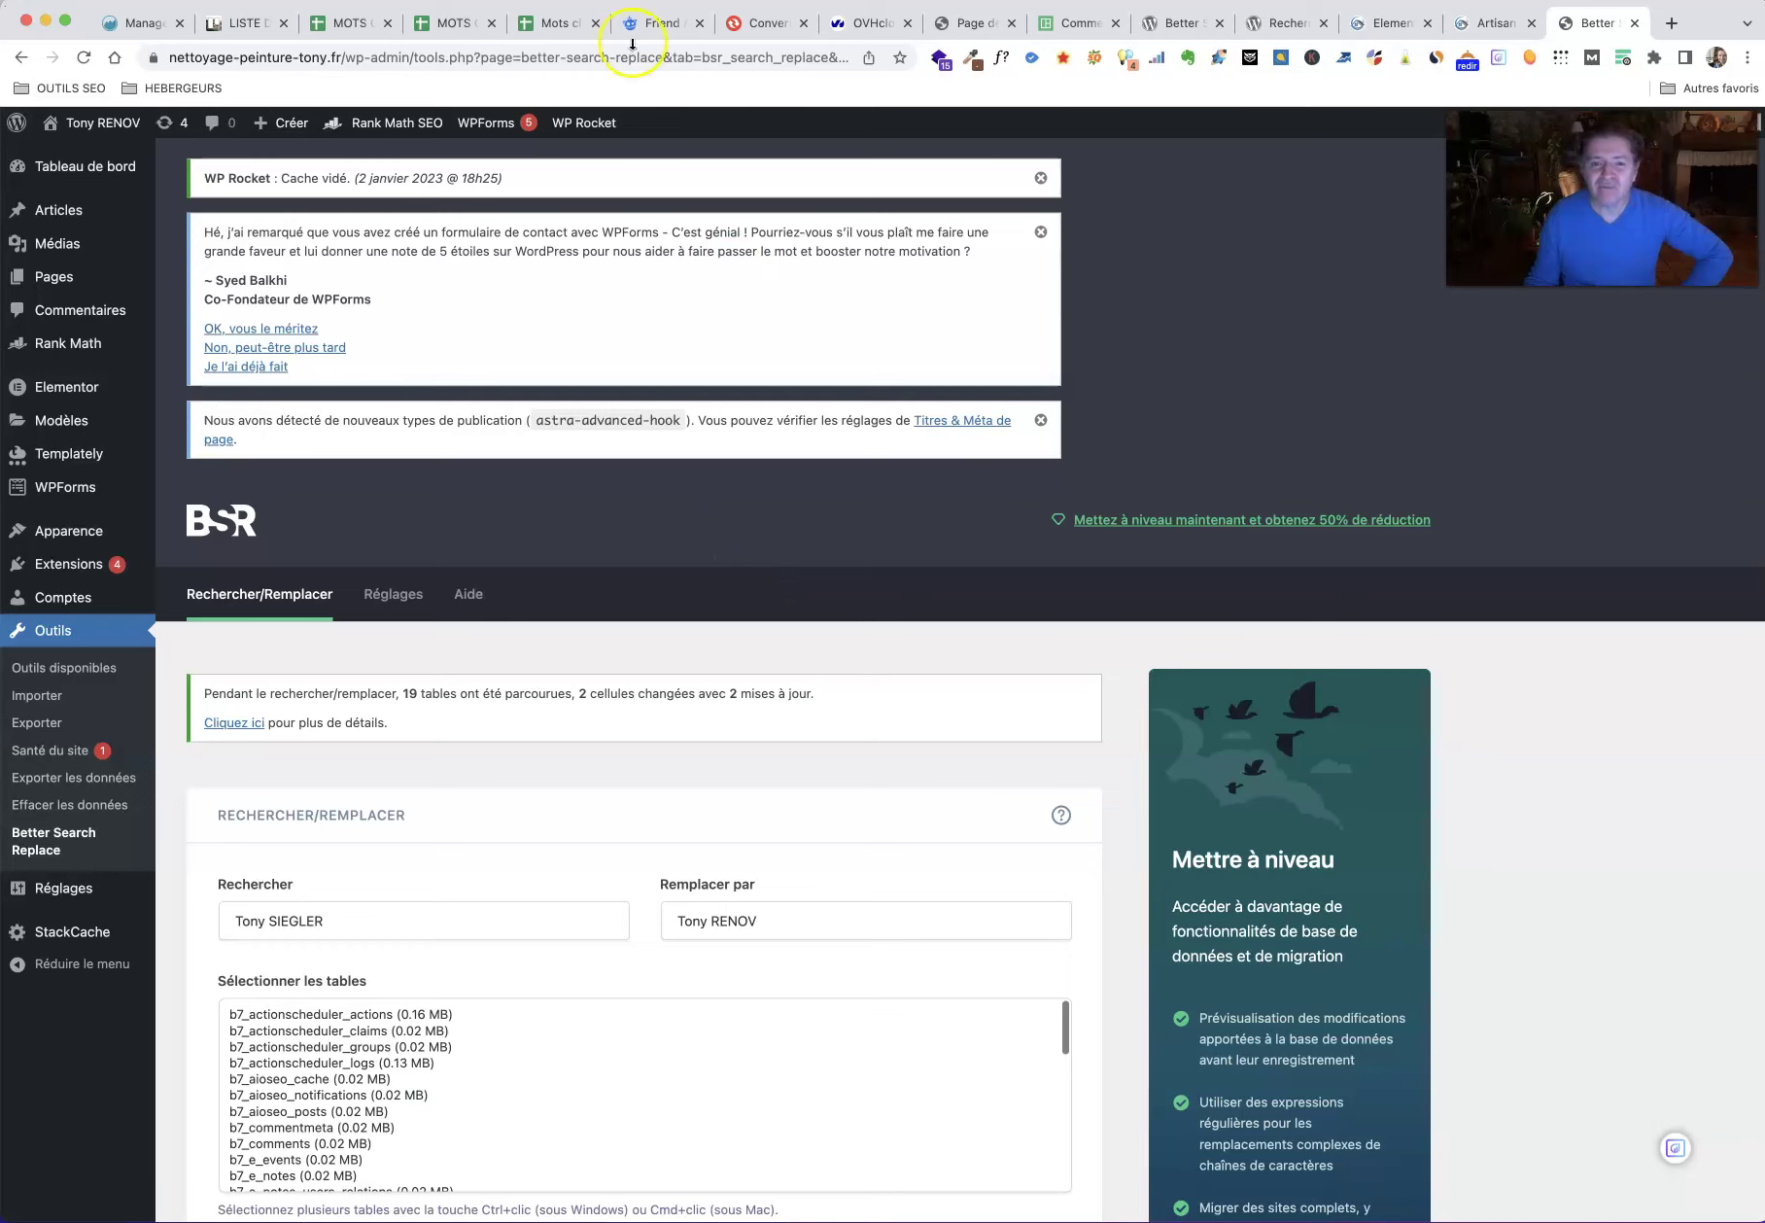
mouse_move(583, 121)
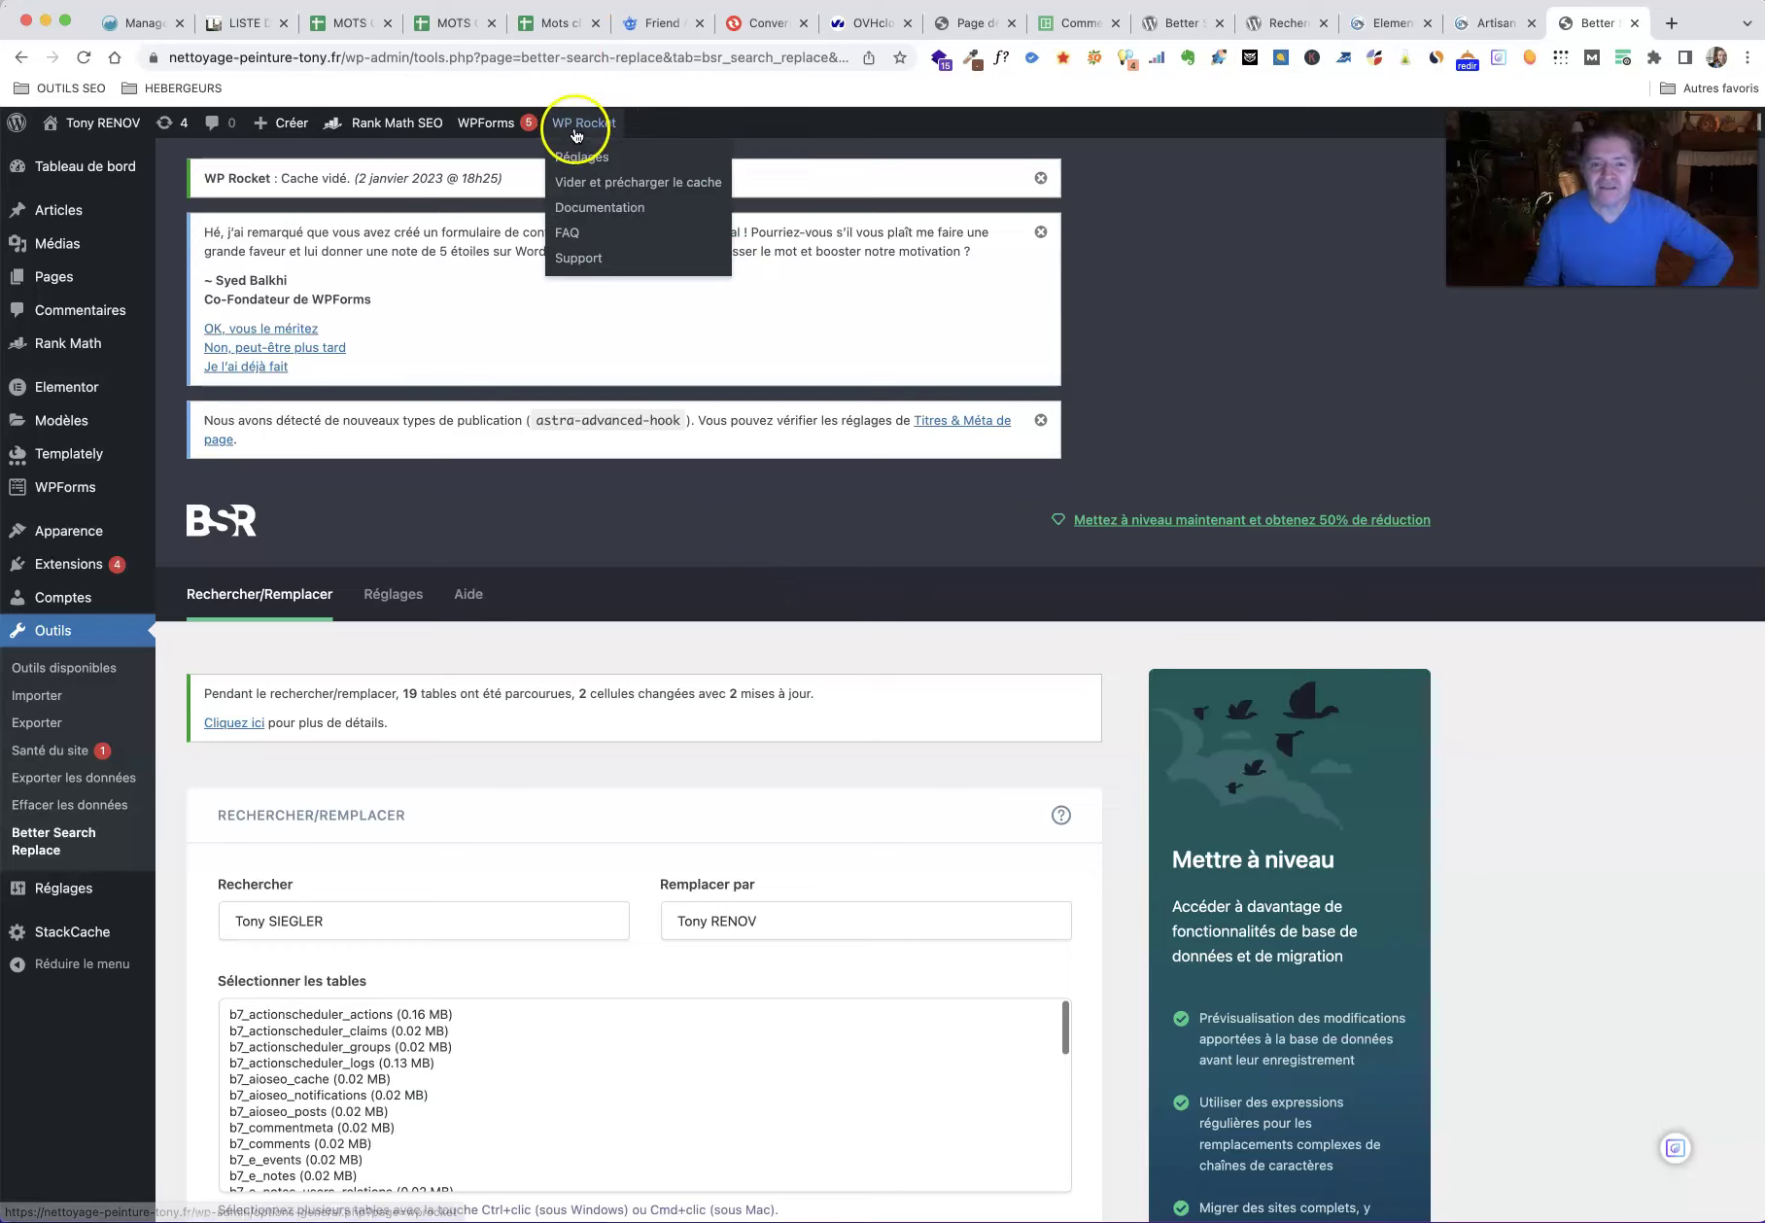
Step: Clear and preload the WP Rocket cache, then go to Extensions > Ajouter
click(613, 185)
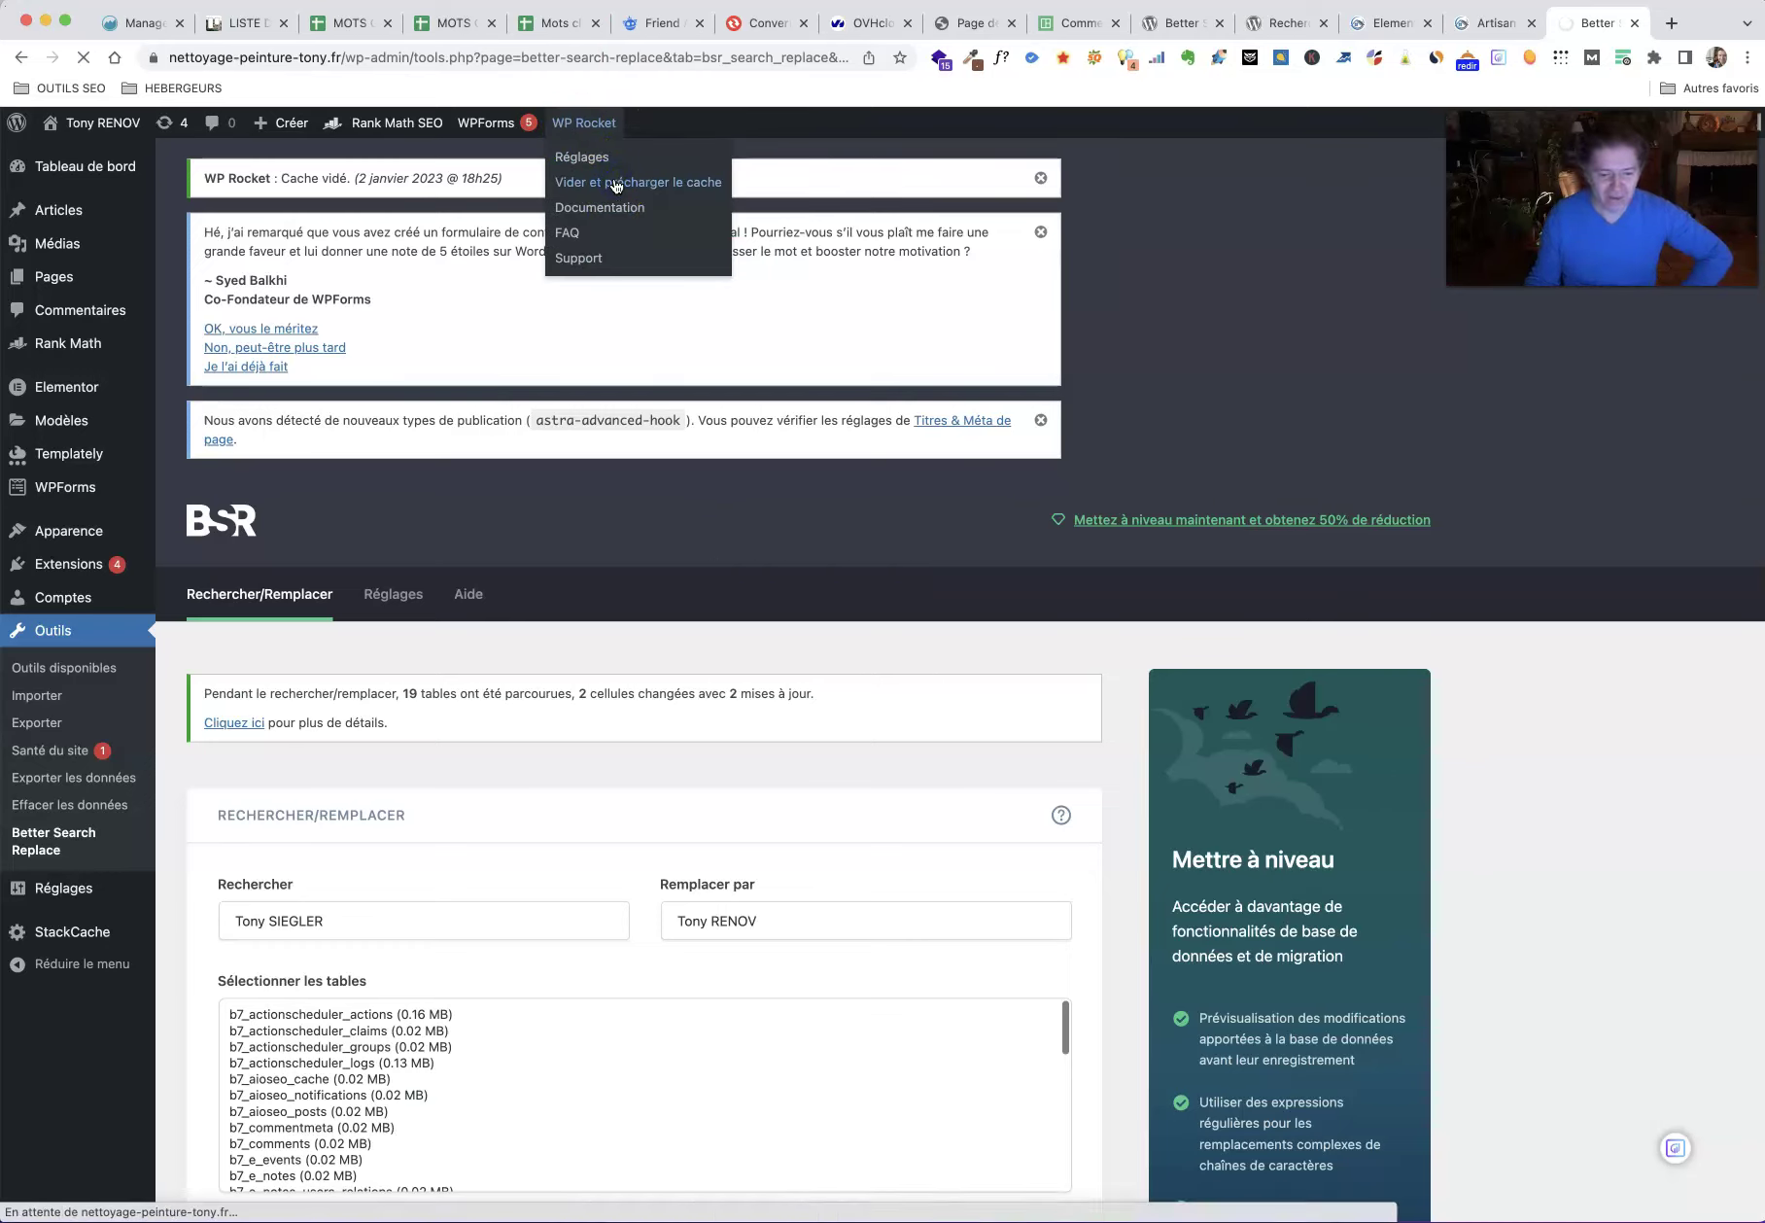
click(657, 181)
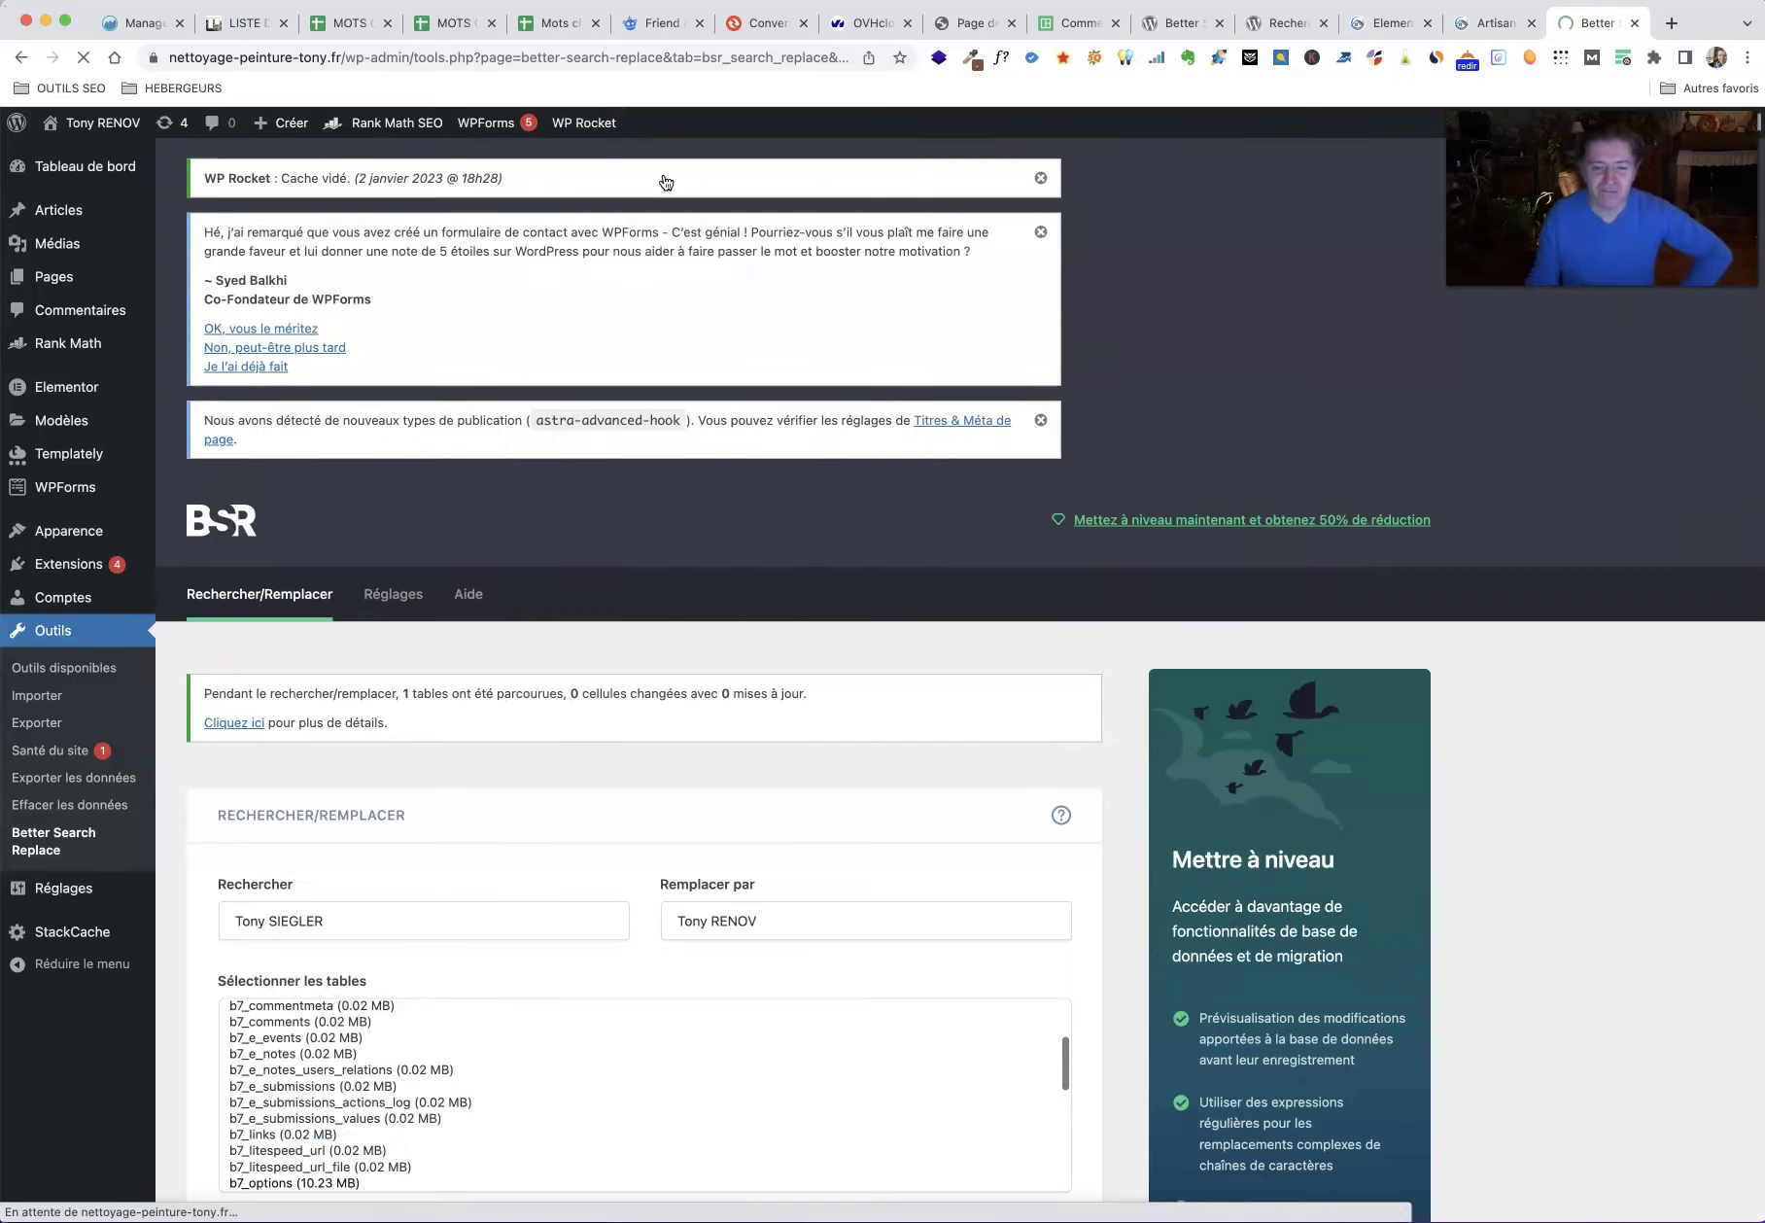
click(678, 171)
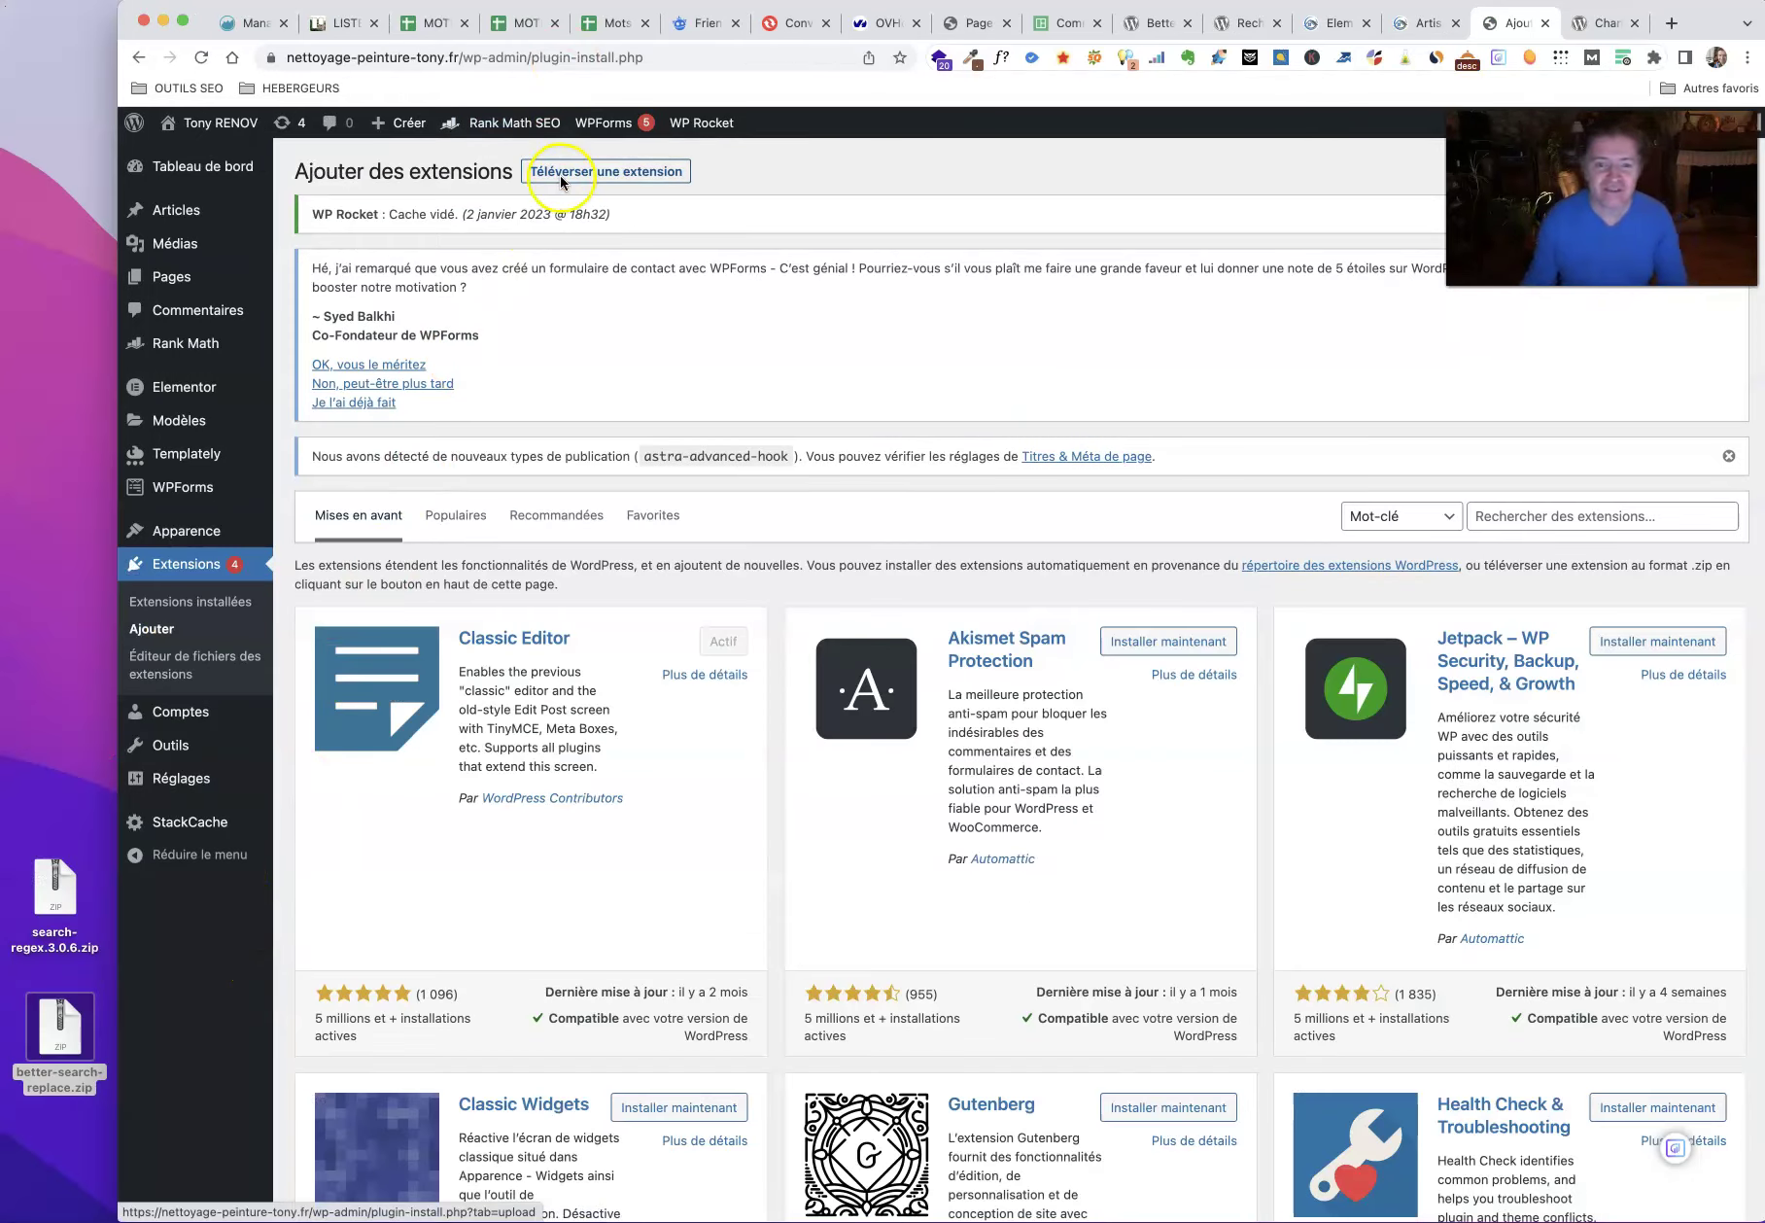
Step: Open Téléverser une extension, view the Search Regex page in English, then browse for its zip
click(562, 181)
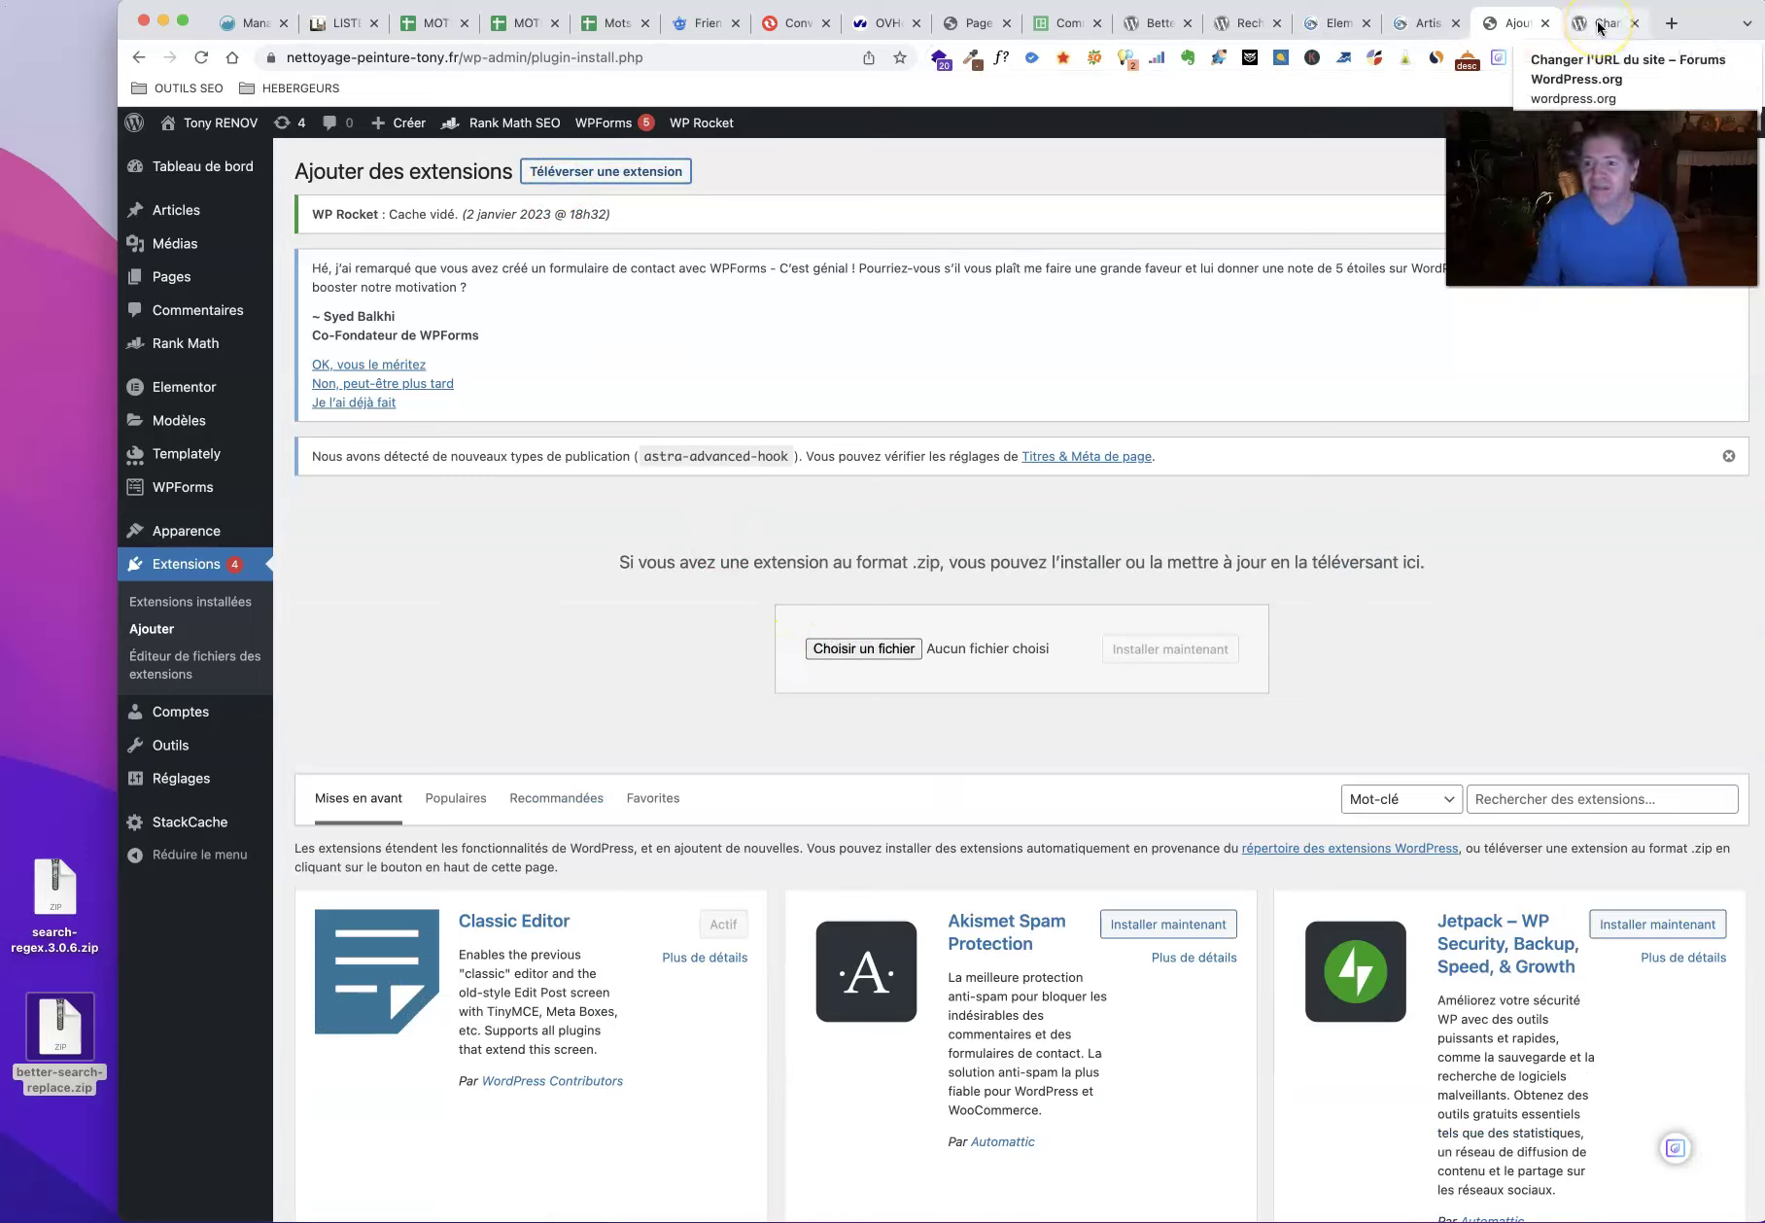
click(1232, 24)
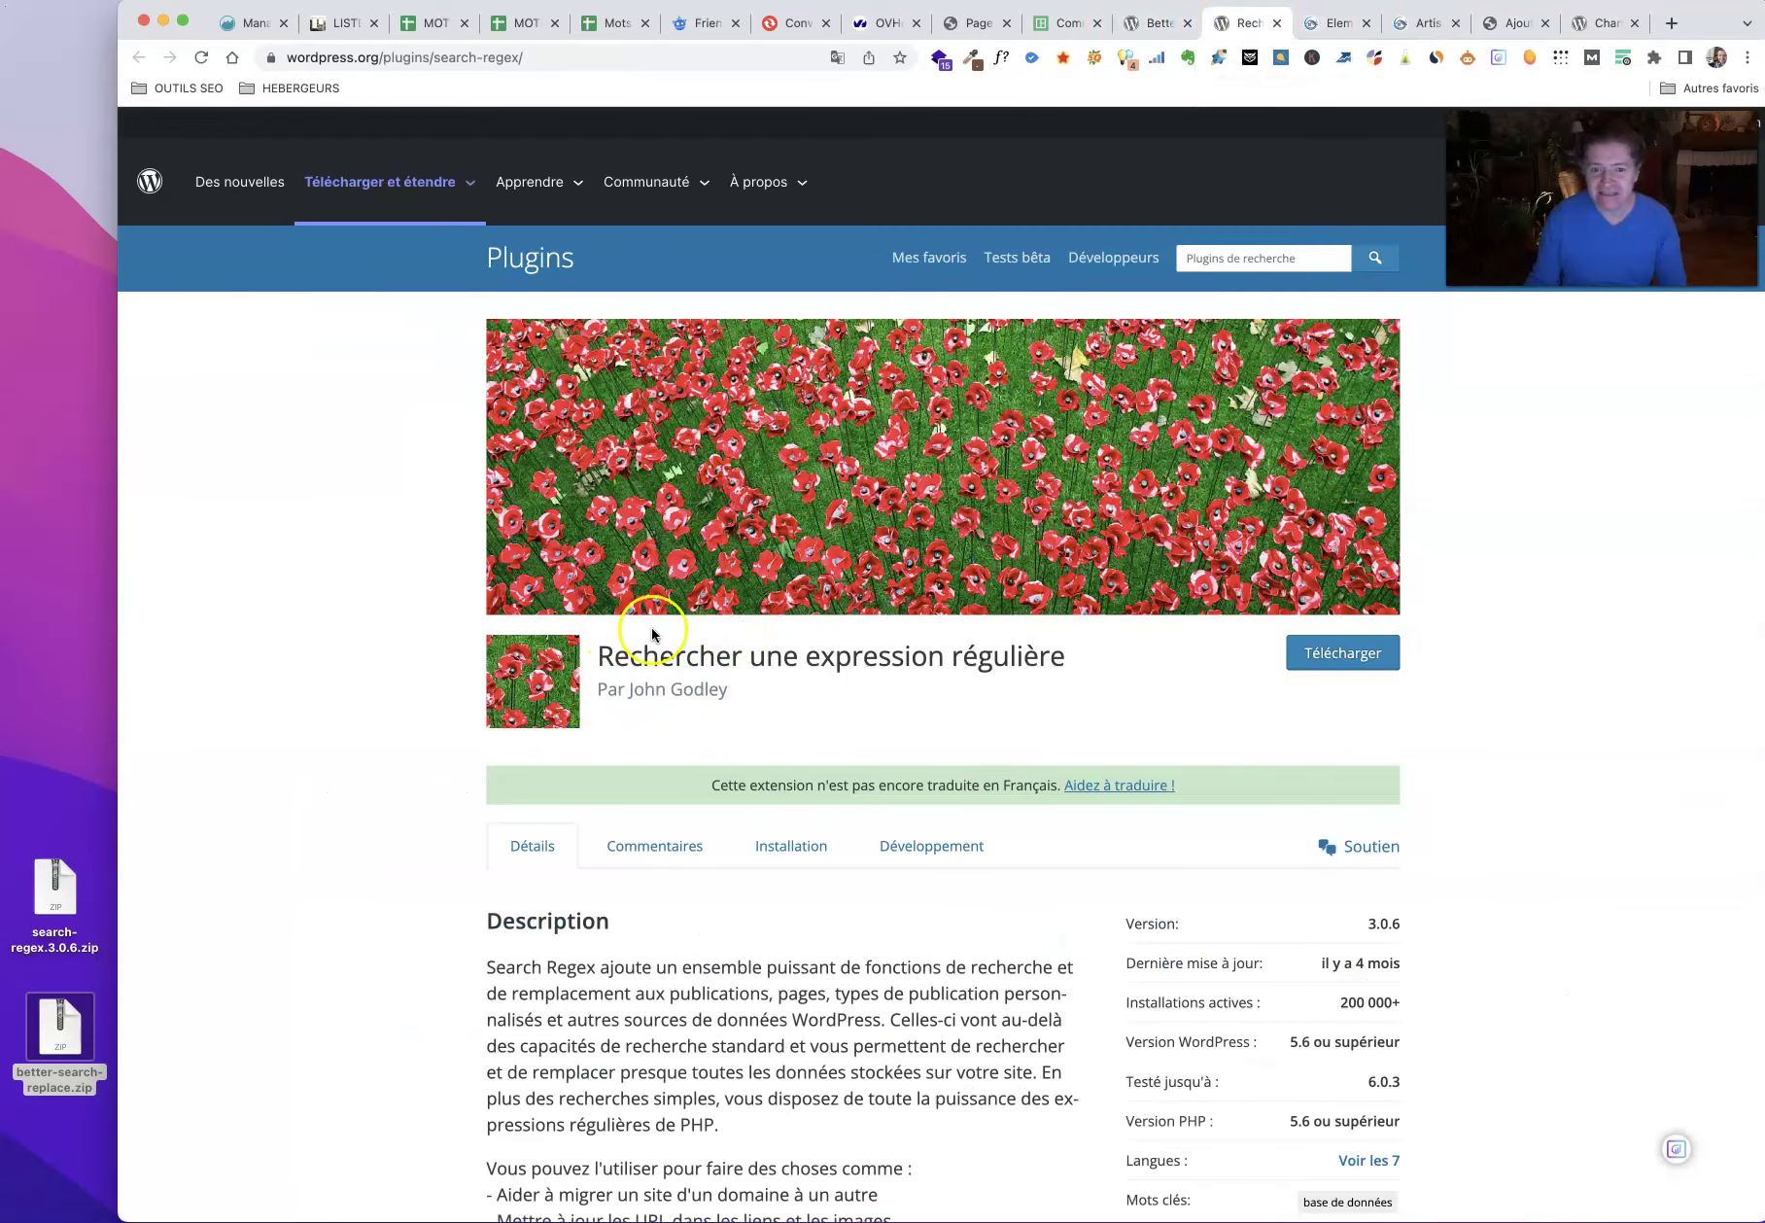
click(836, 57)
click(649, 93)
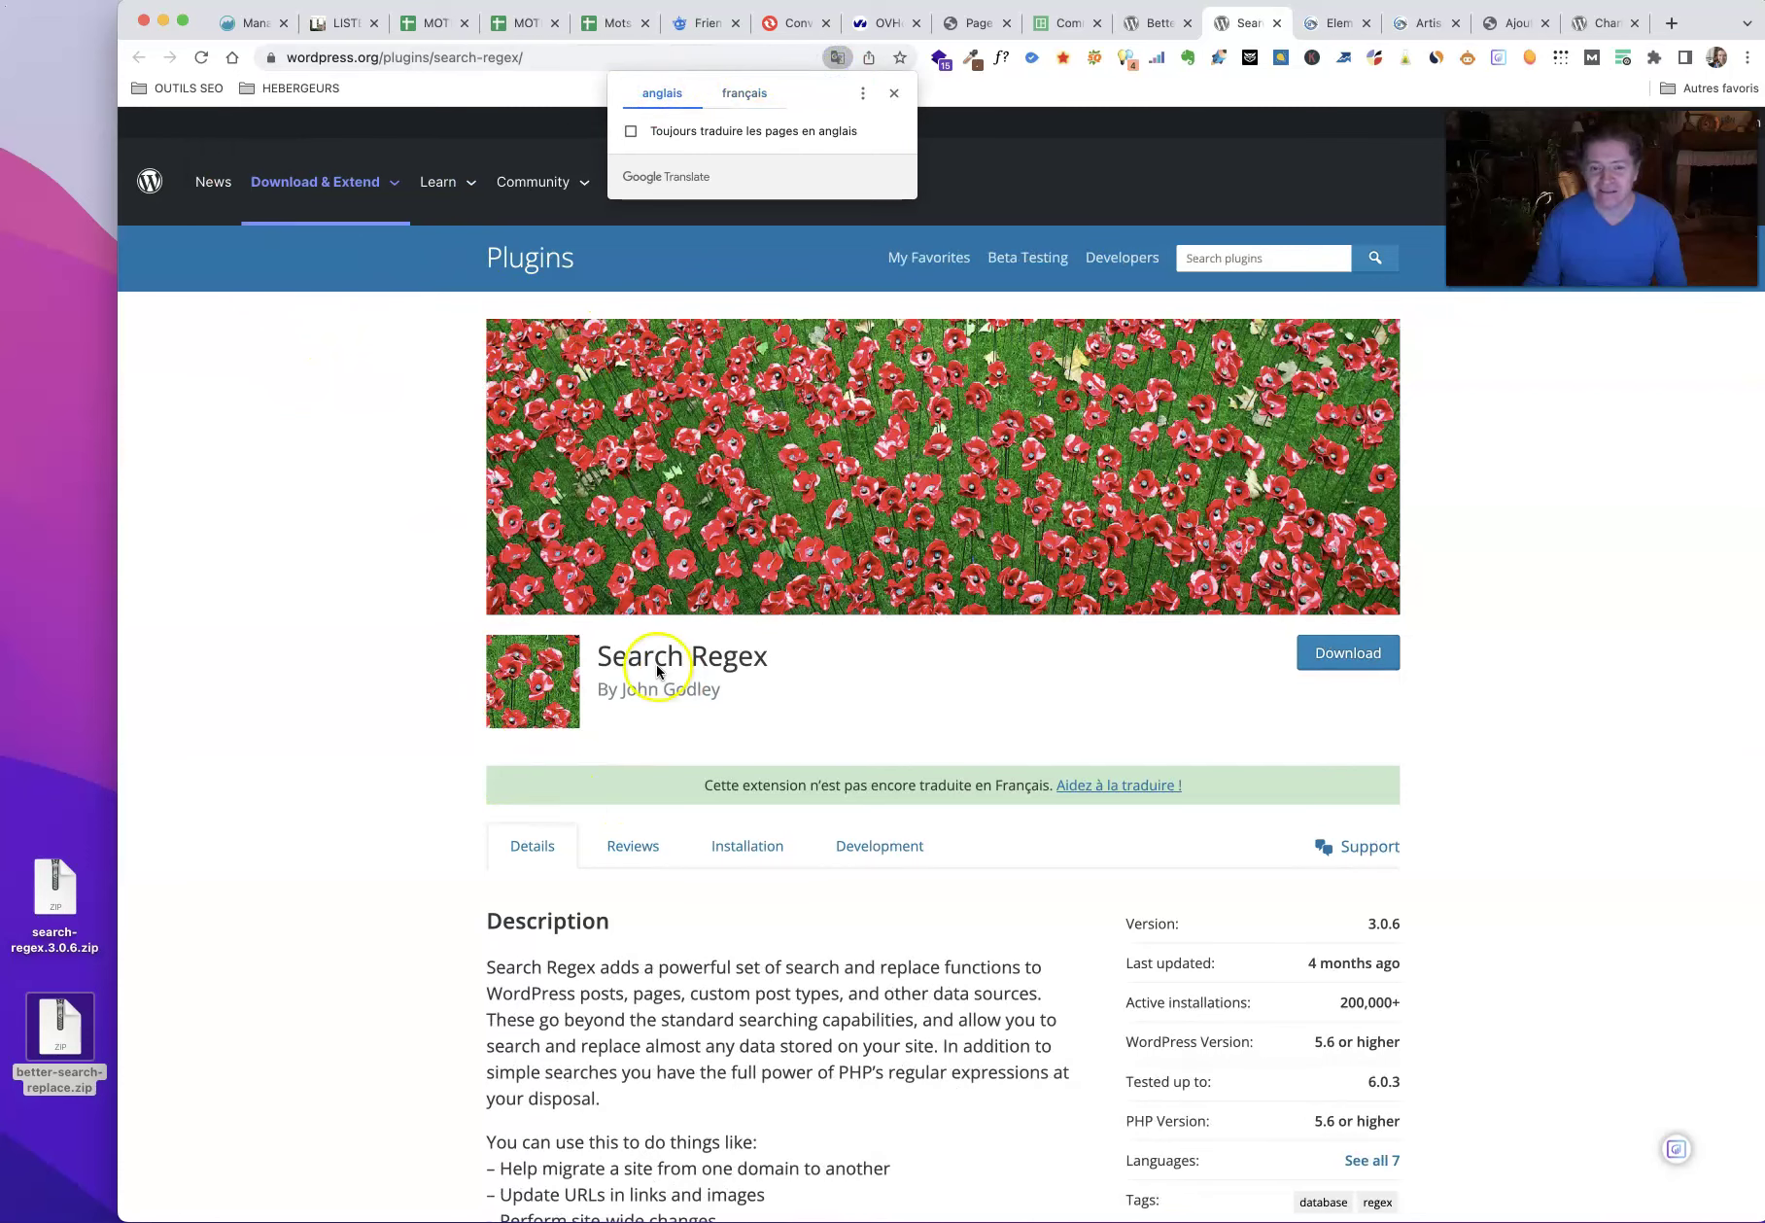
click(1513, 23)
click(886, 647)
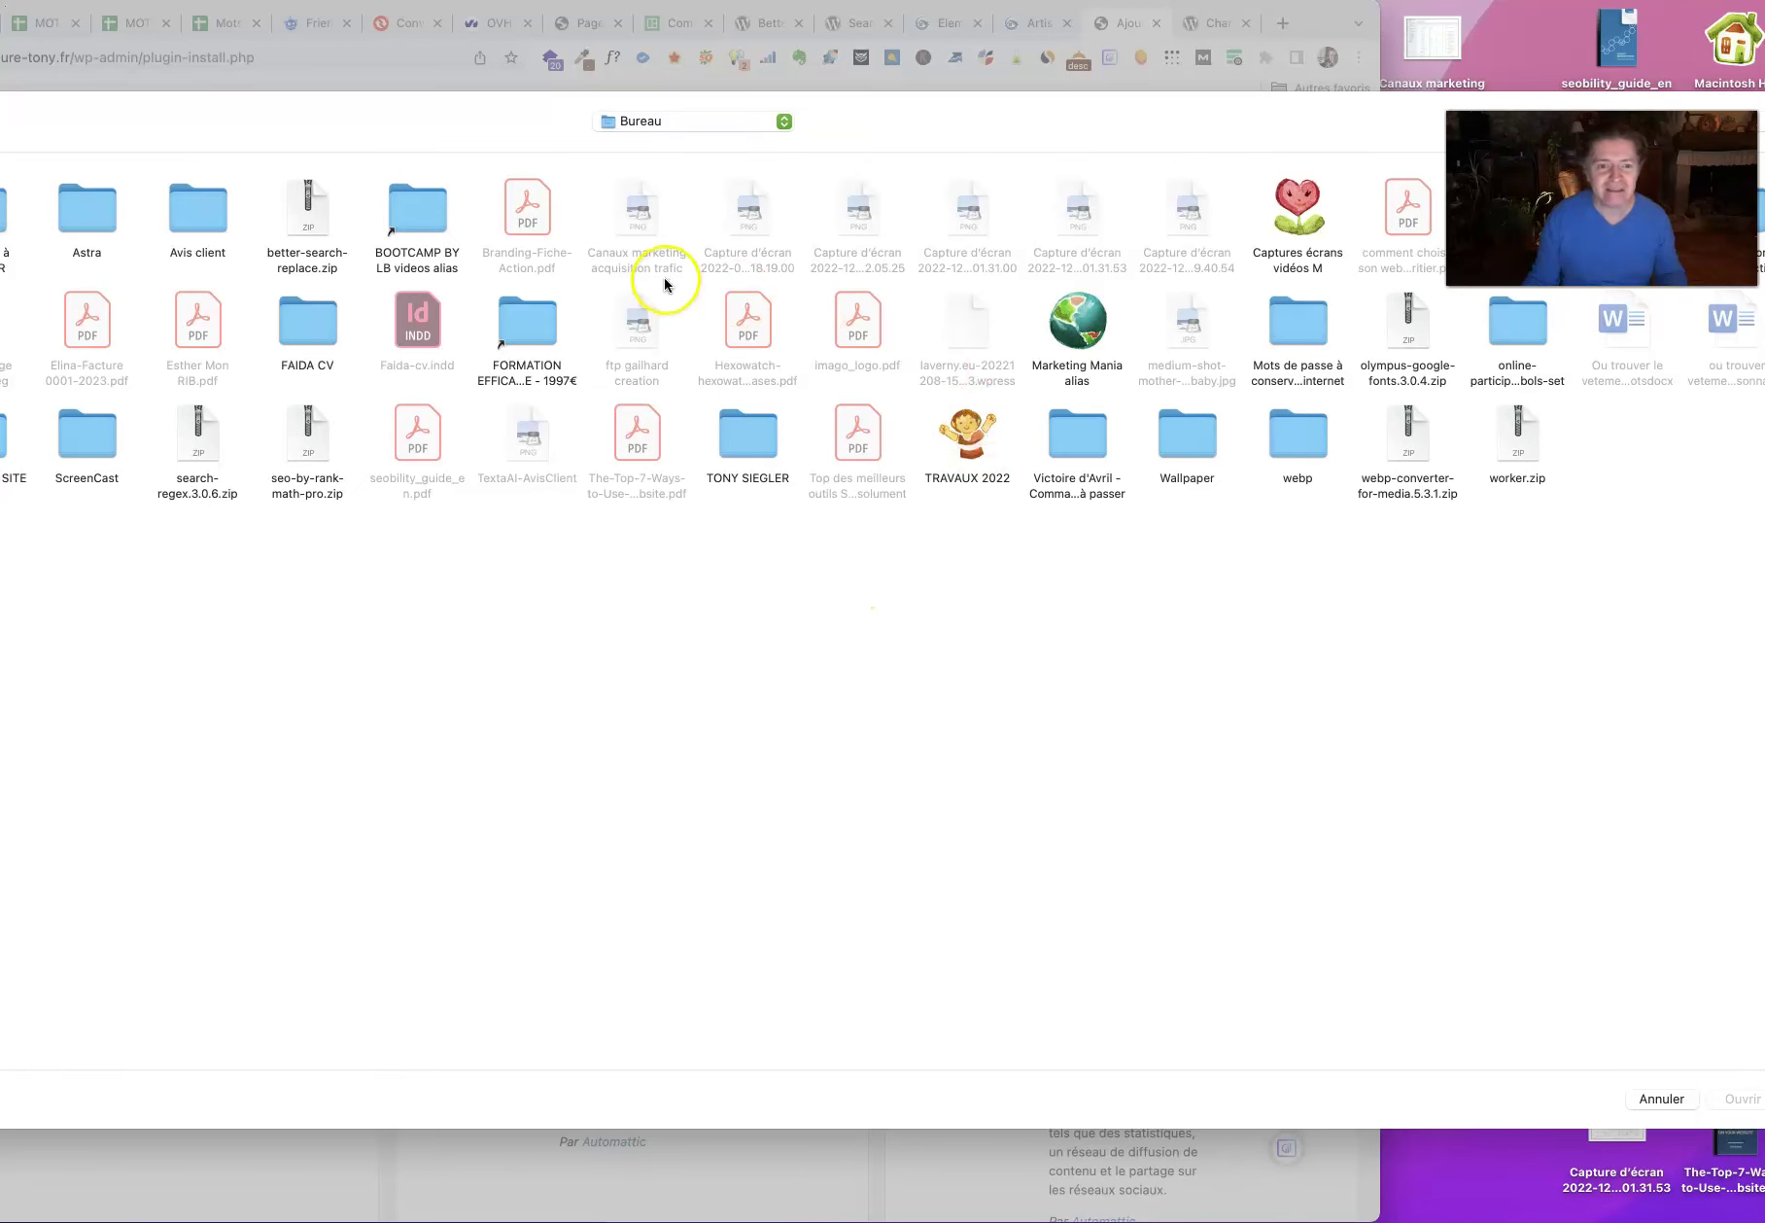
Step: Upload and install search-regex.3.0.6.zip, then activate the Search Regex plugin
double_click(192, 455)
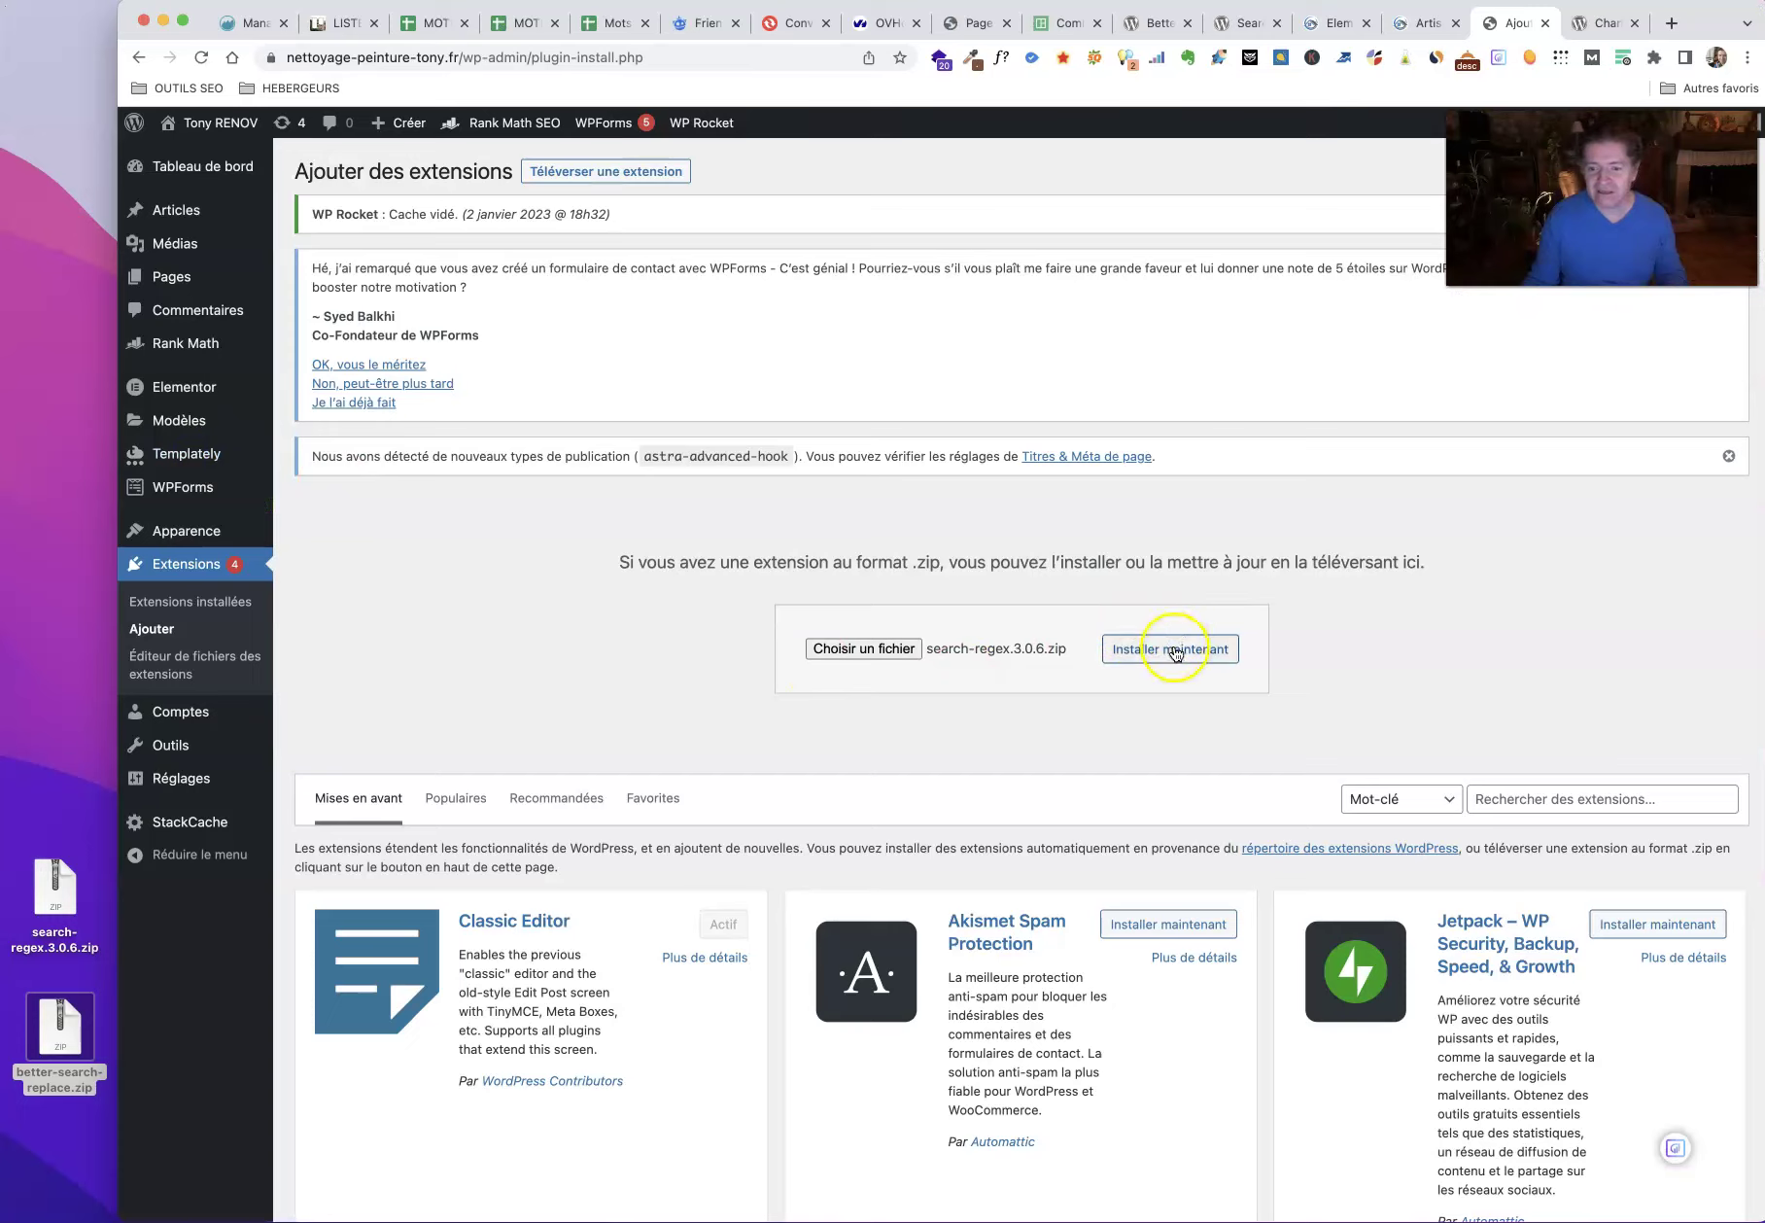
click(1176, 650)
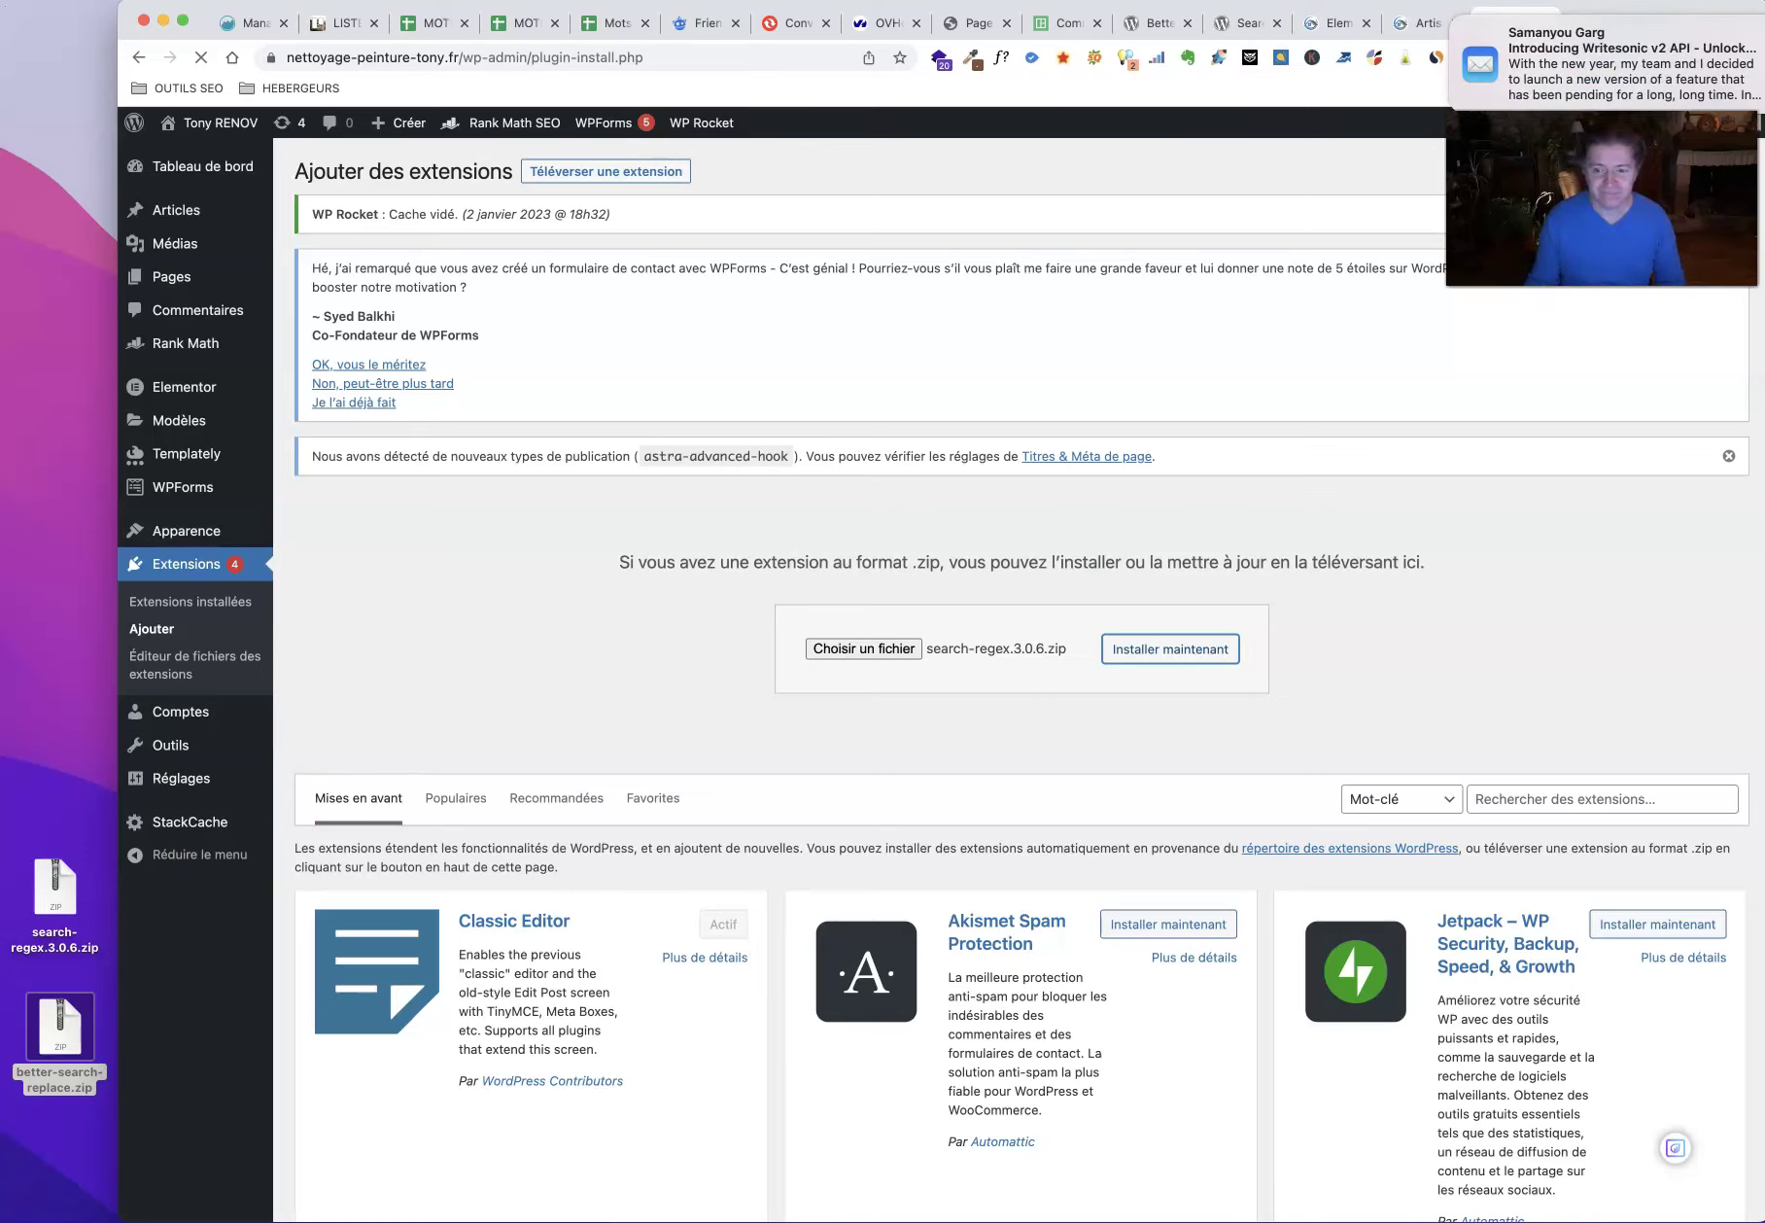
click(976, 926)
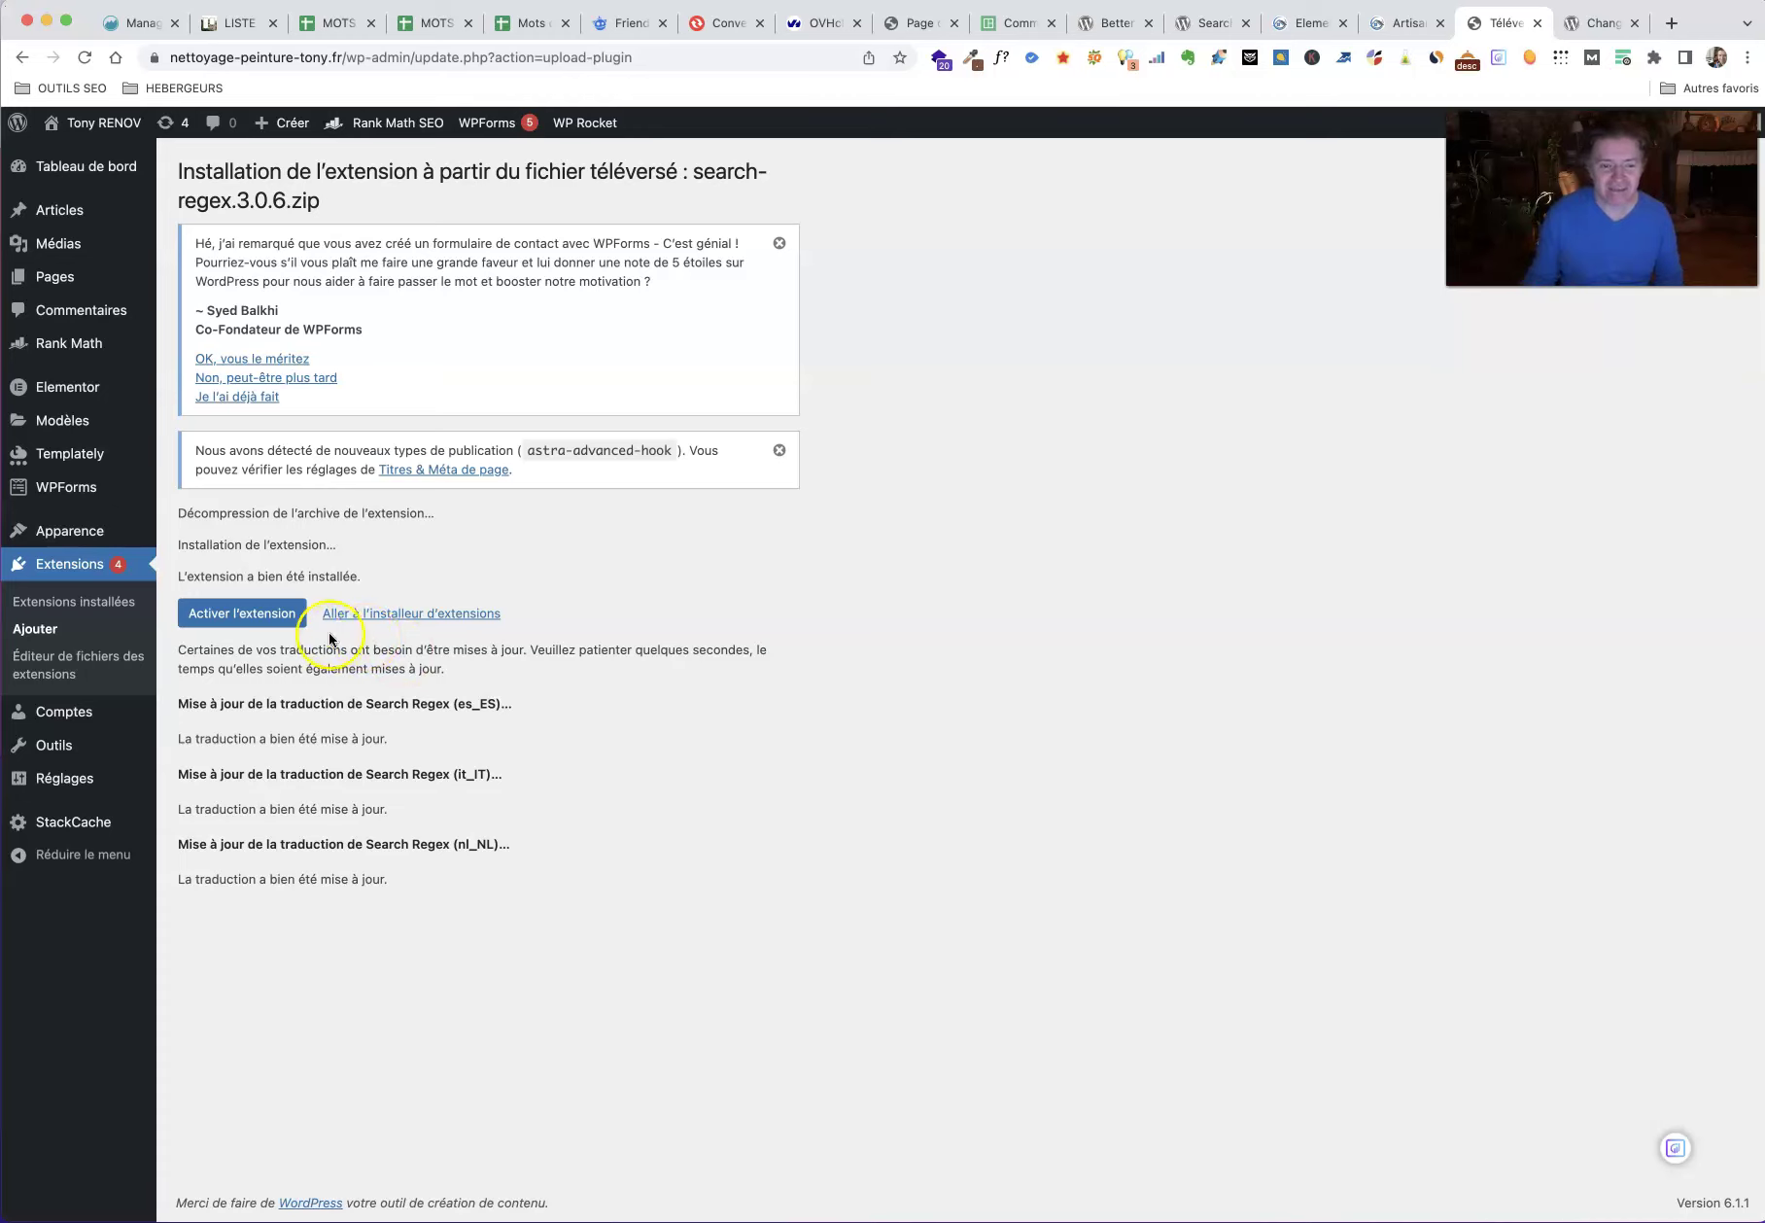
click(280, 615)
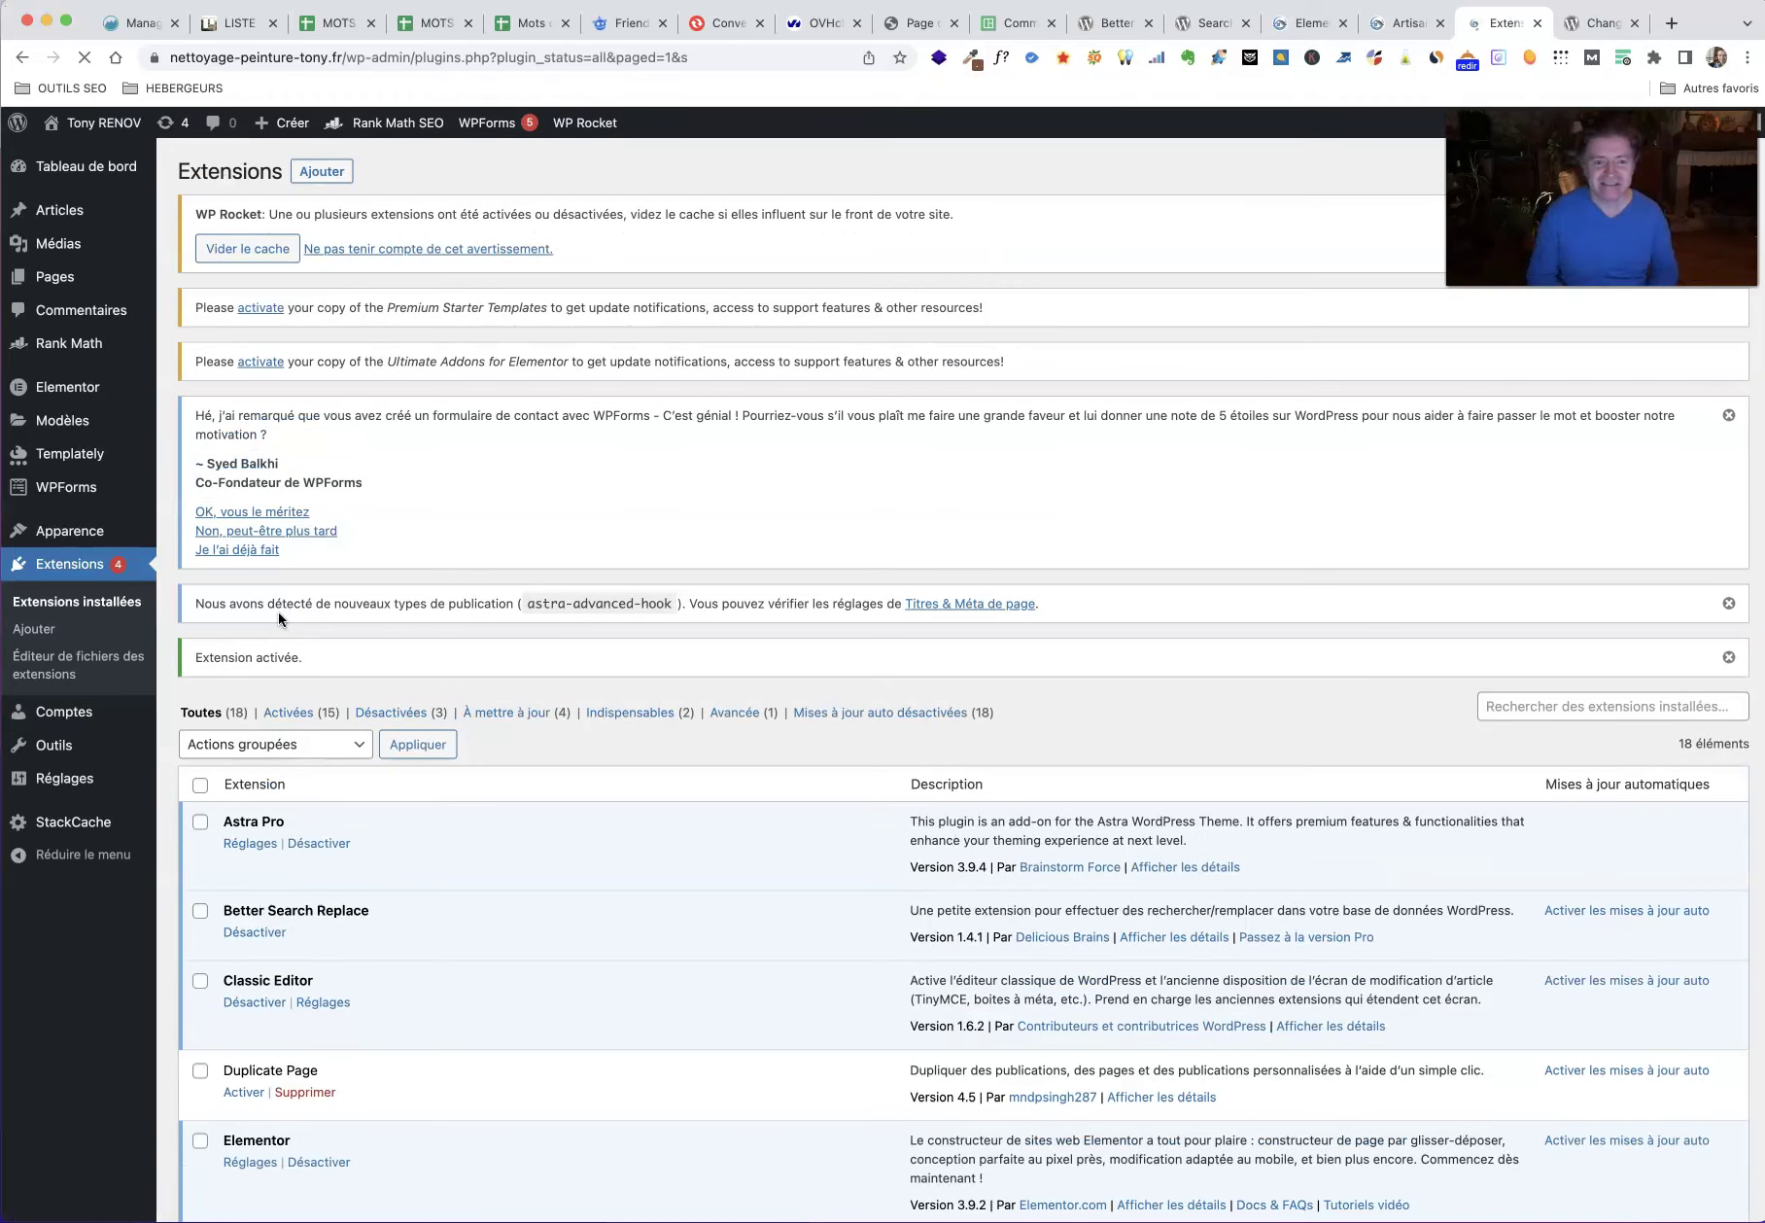
click(262, 250)
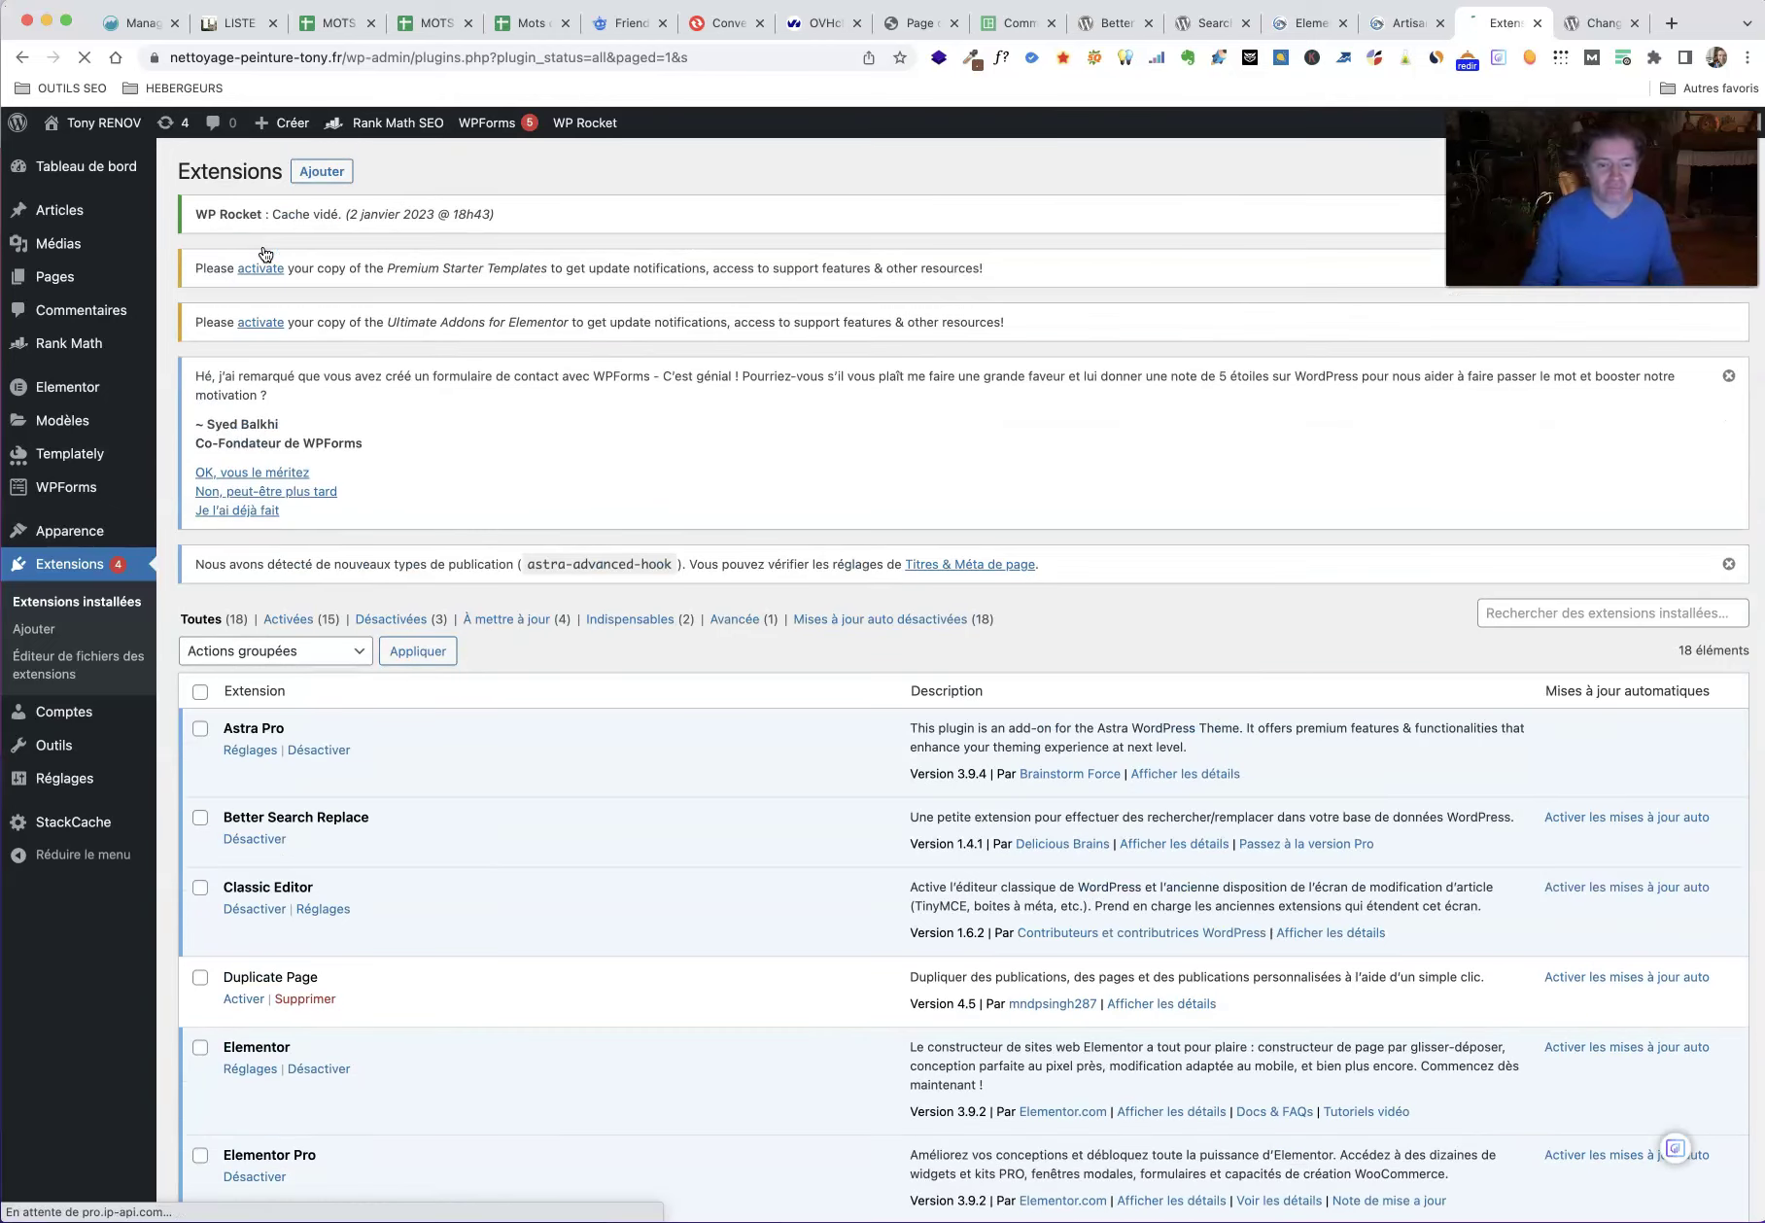
Step: Empty the WP Rocket cache and bring up Tools > Search Regex
mouse_move(68, 776)
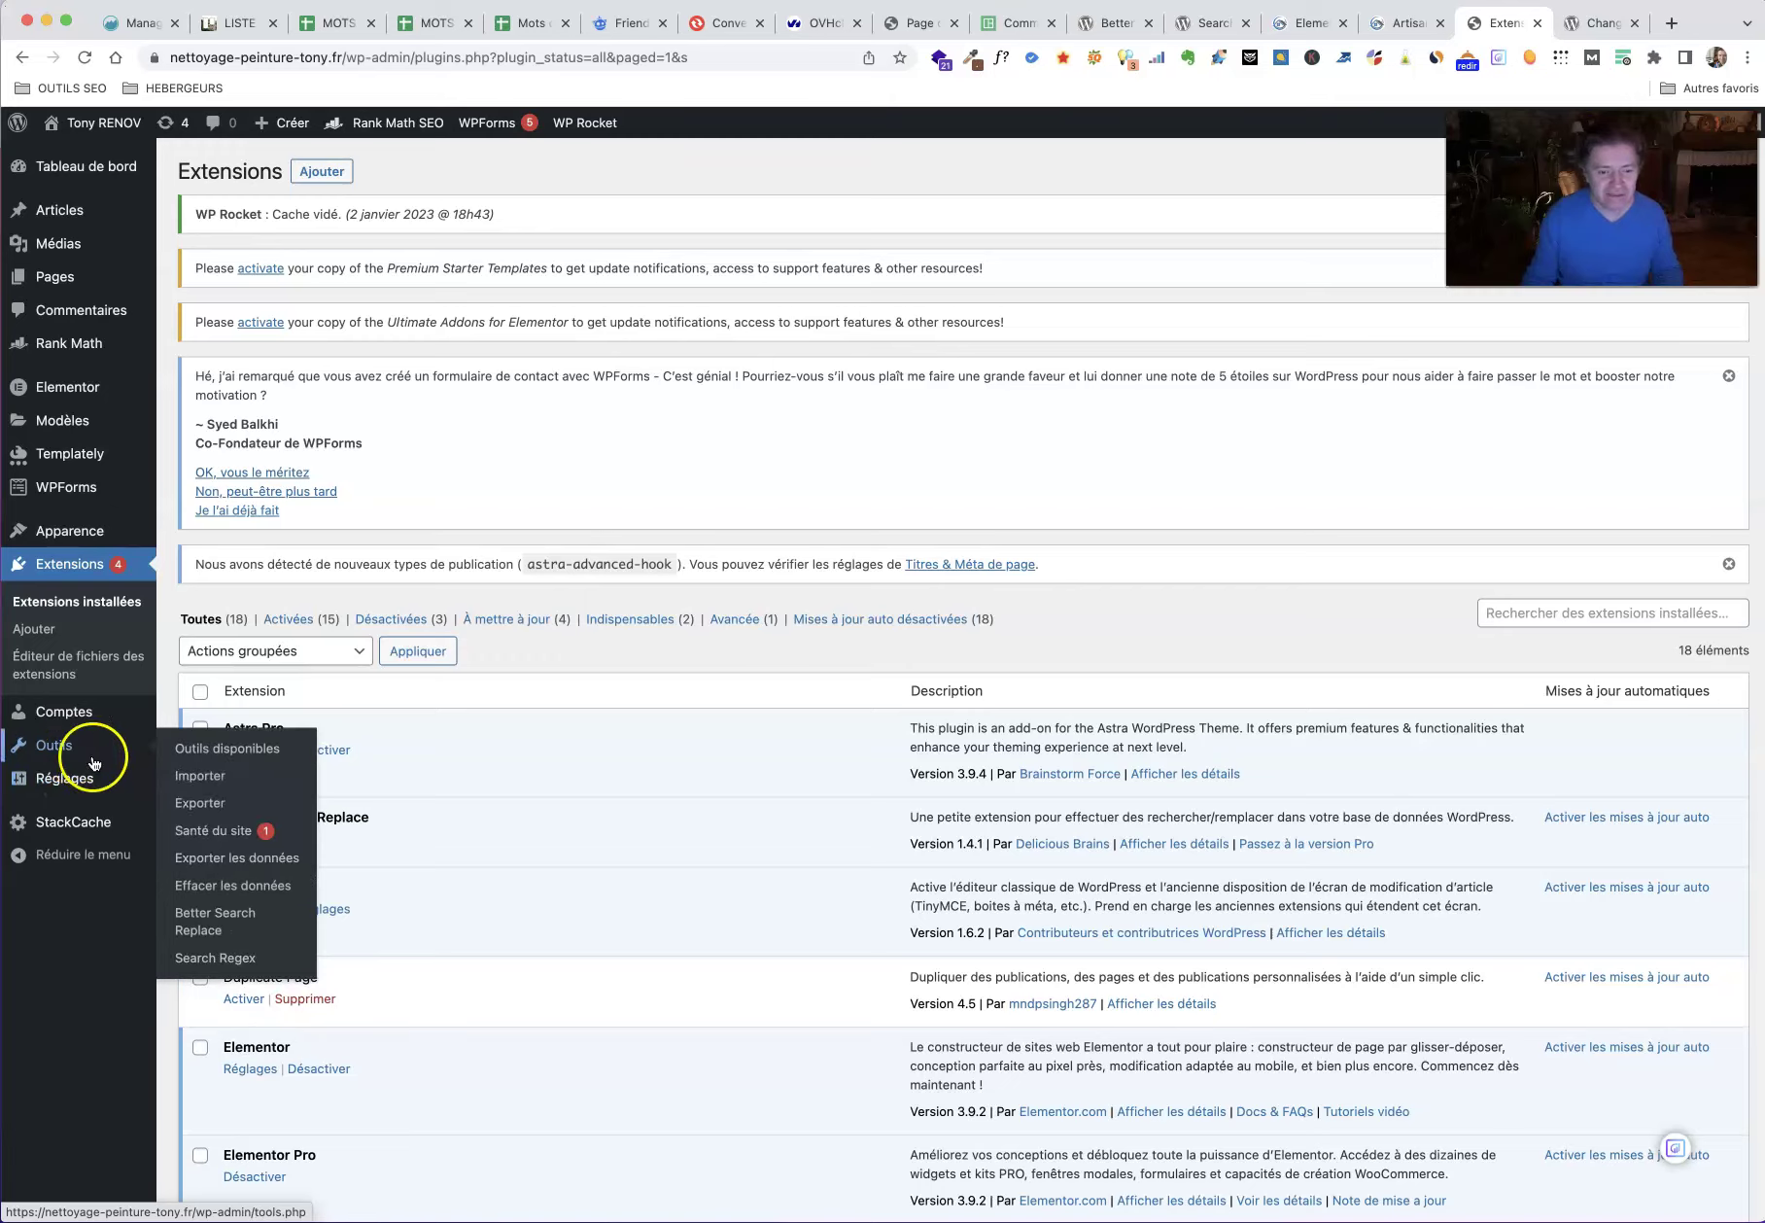
click(237, 963)
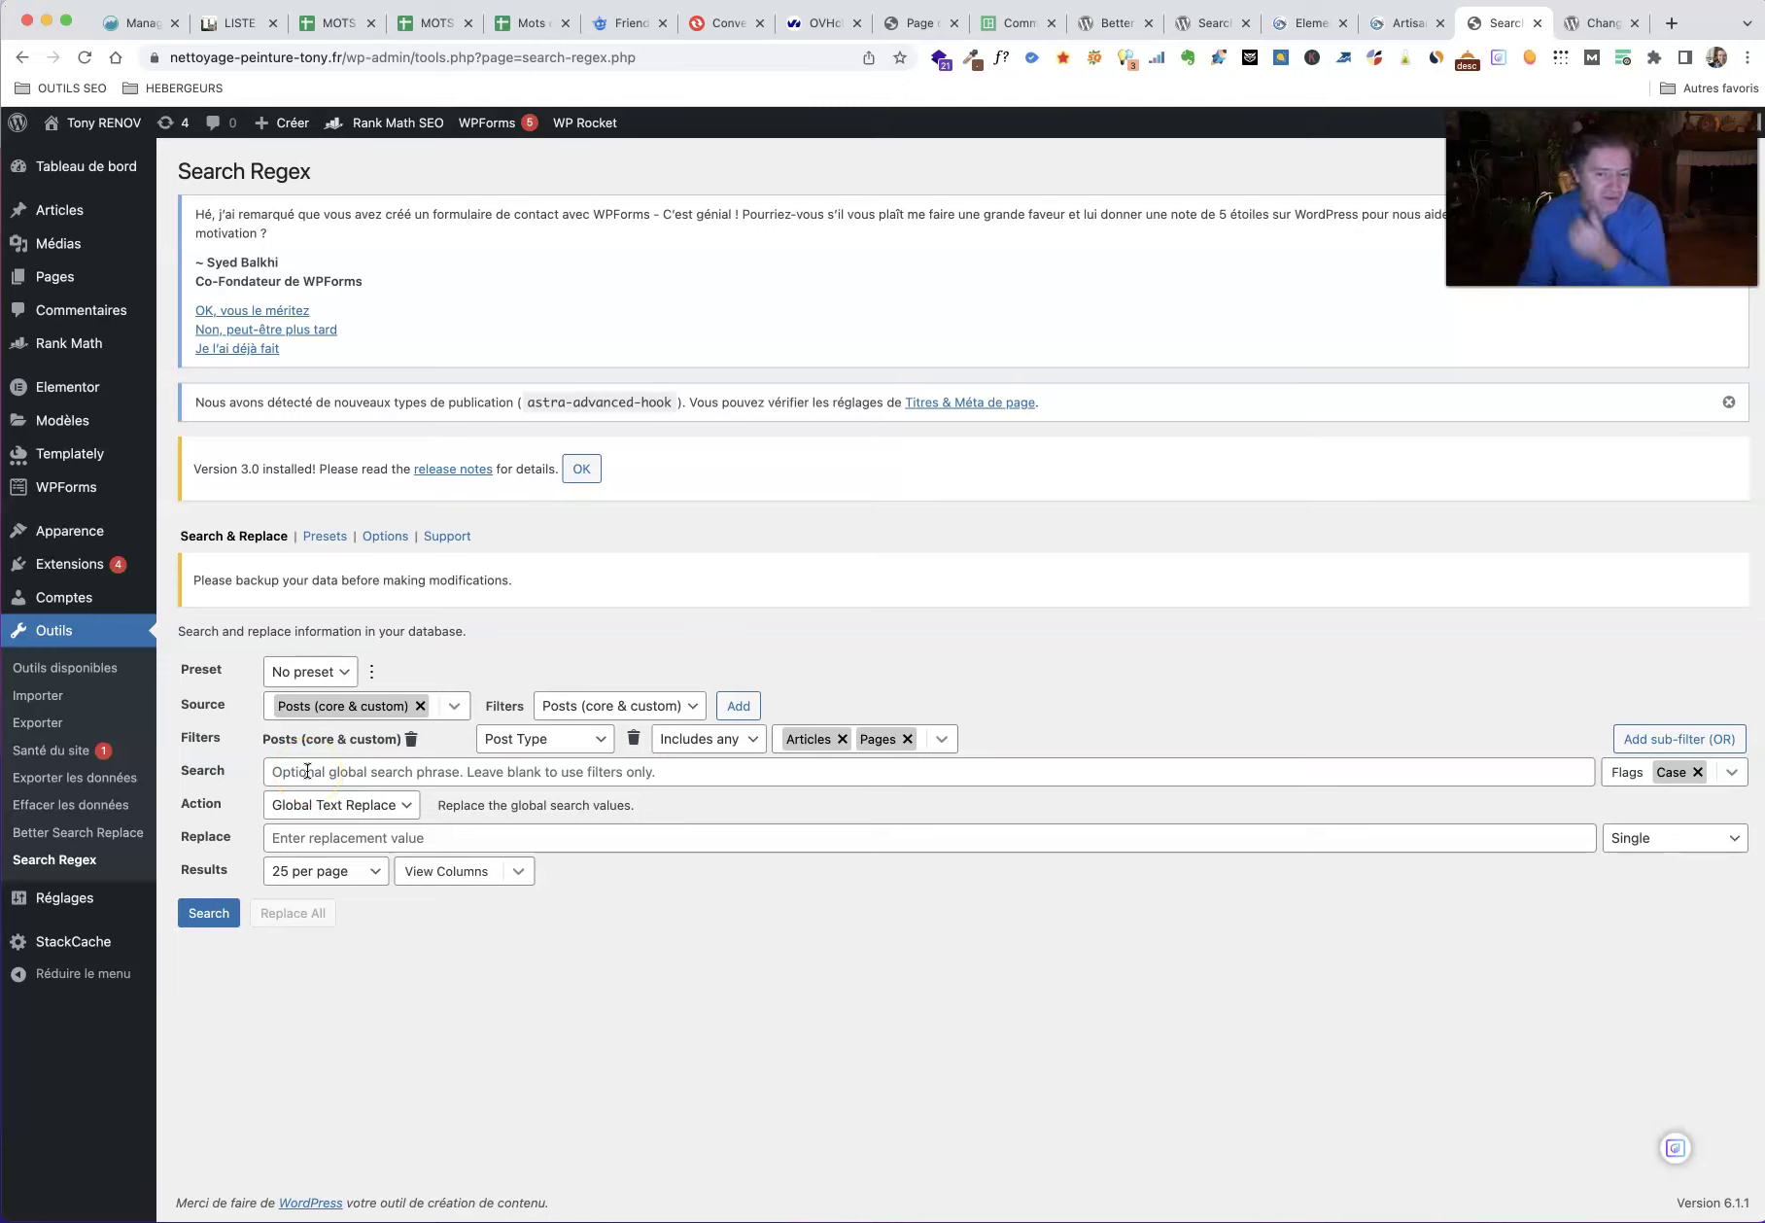
click(307, 771)
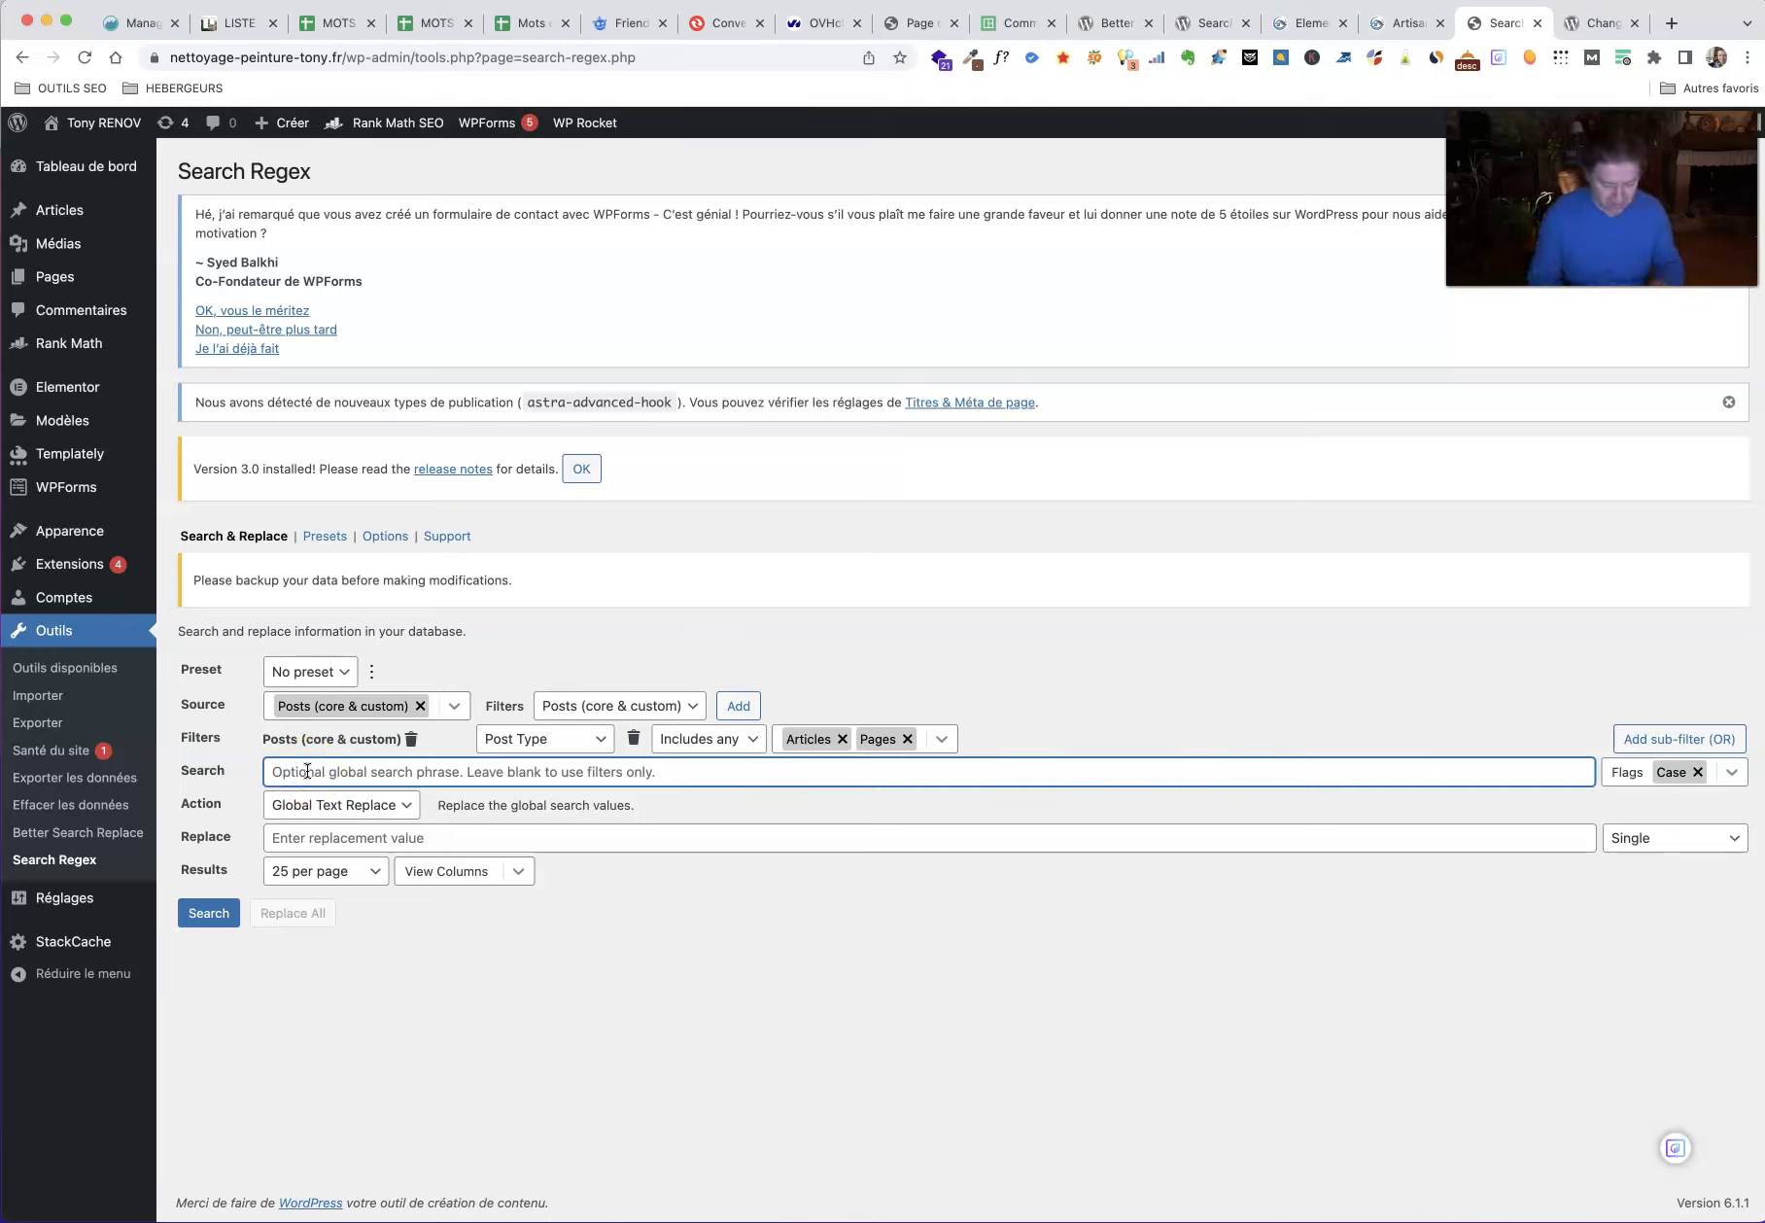
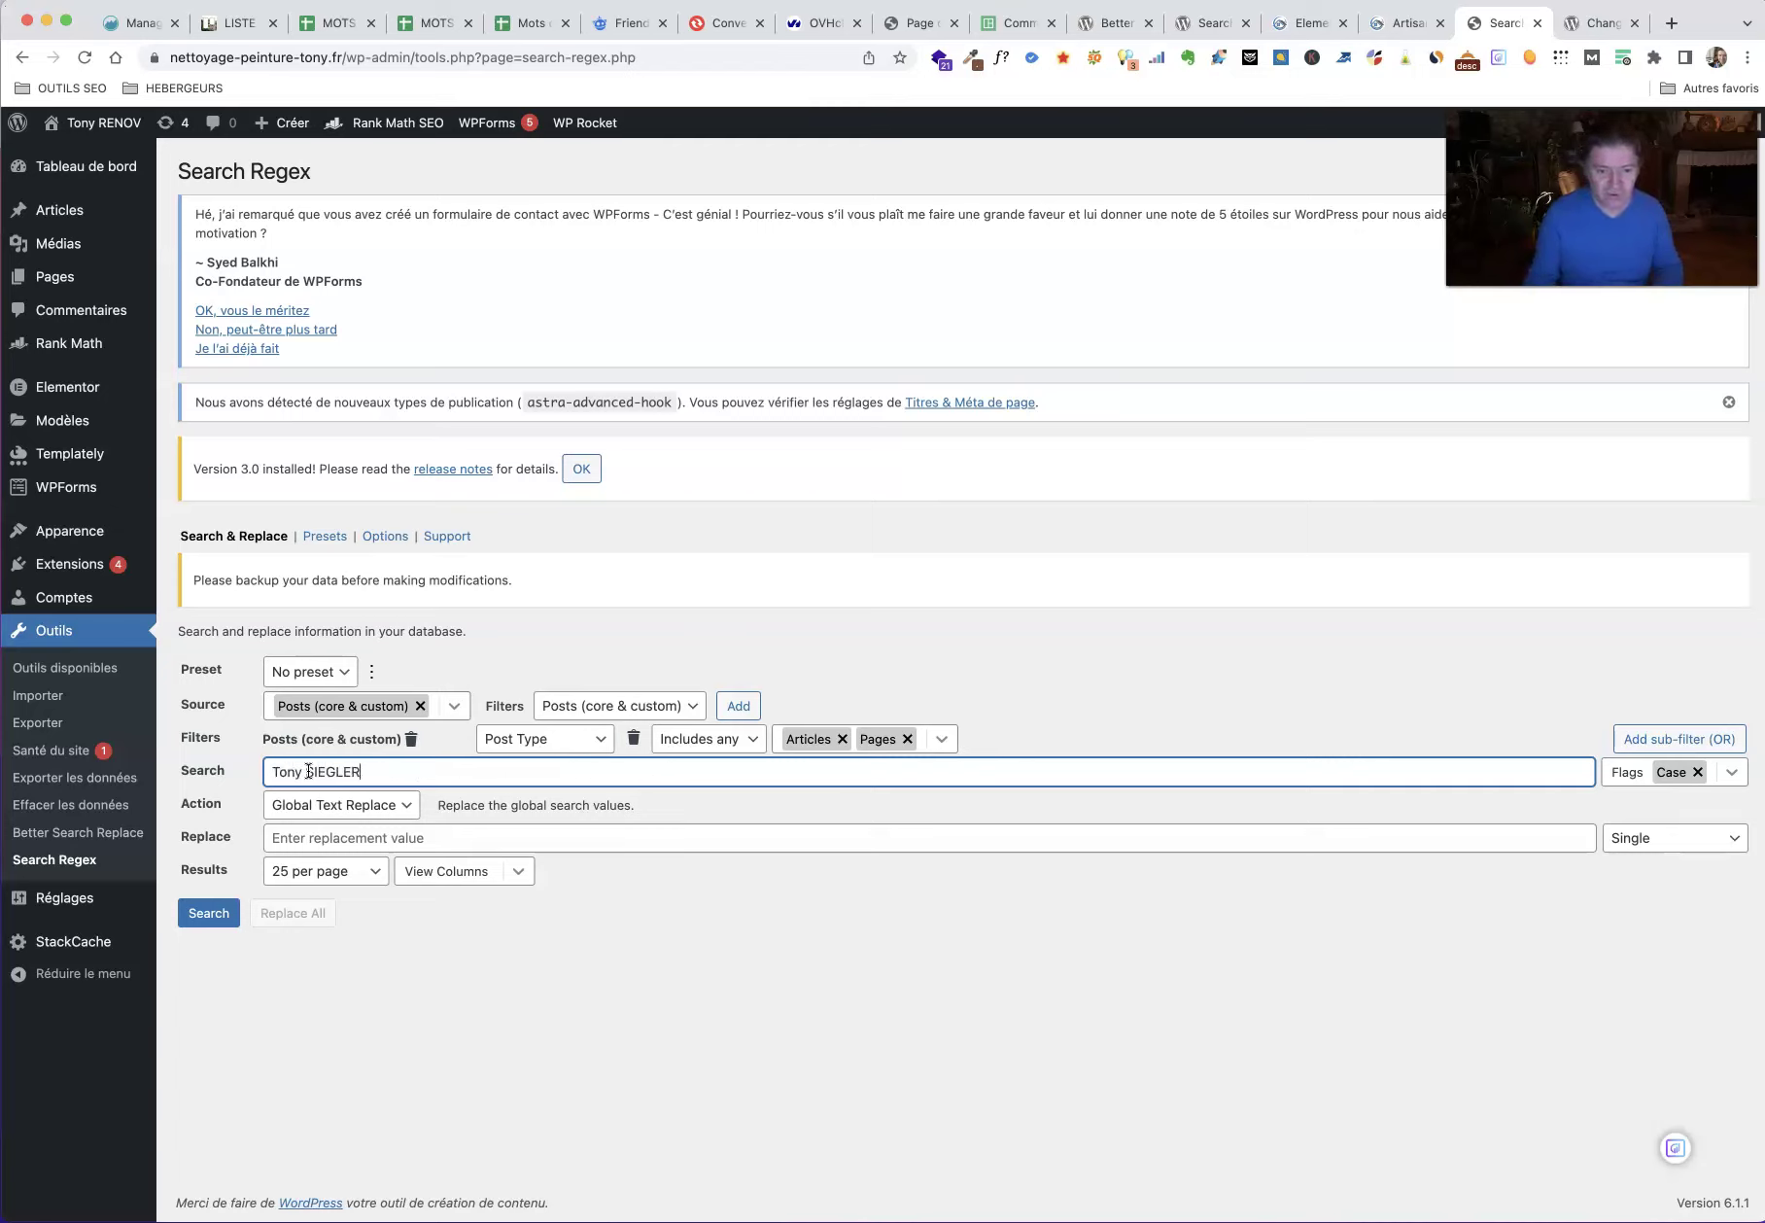
Step: Search for the old owner's name with Tony RENOV as replacement, finding 9 of 272 rows
click(327, 837)
text(Tony RENOV)
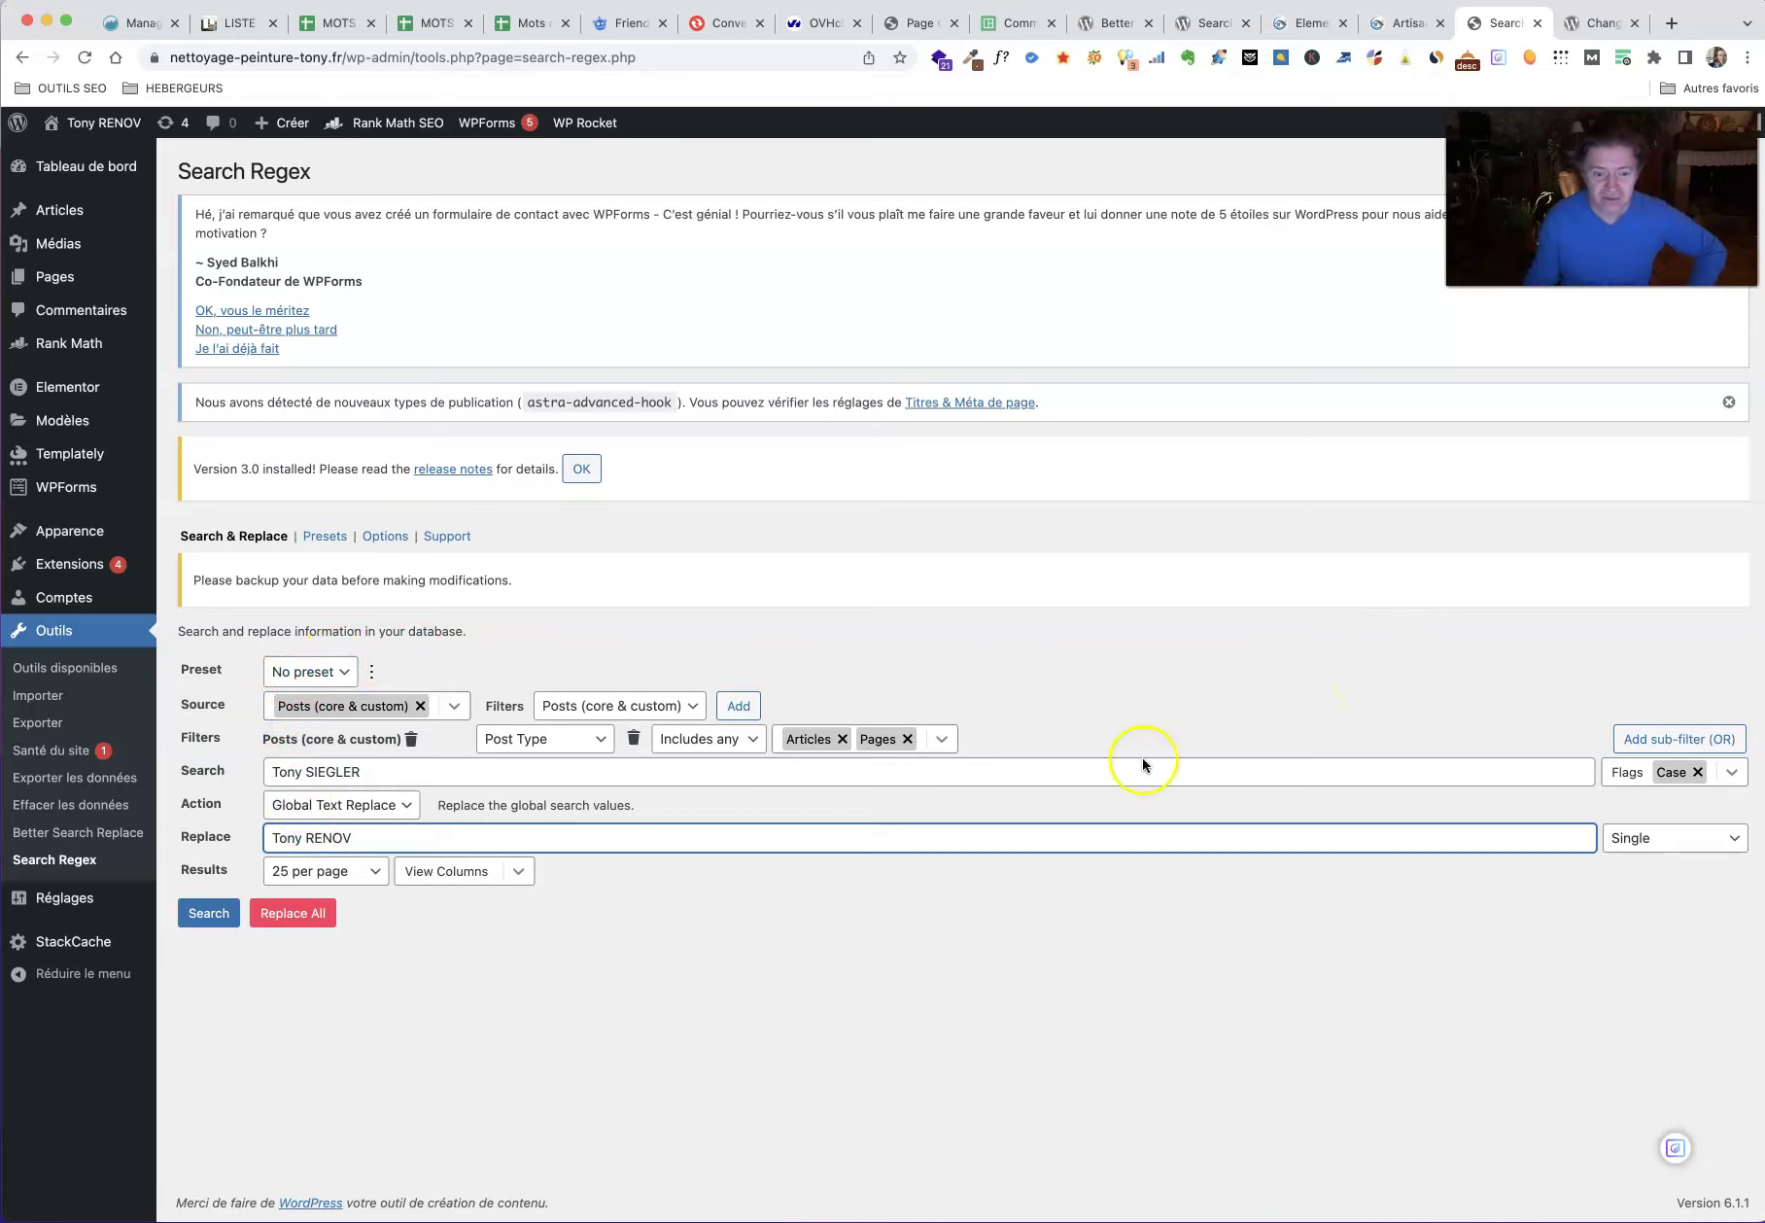
click(216, 919)
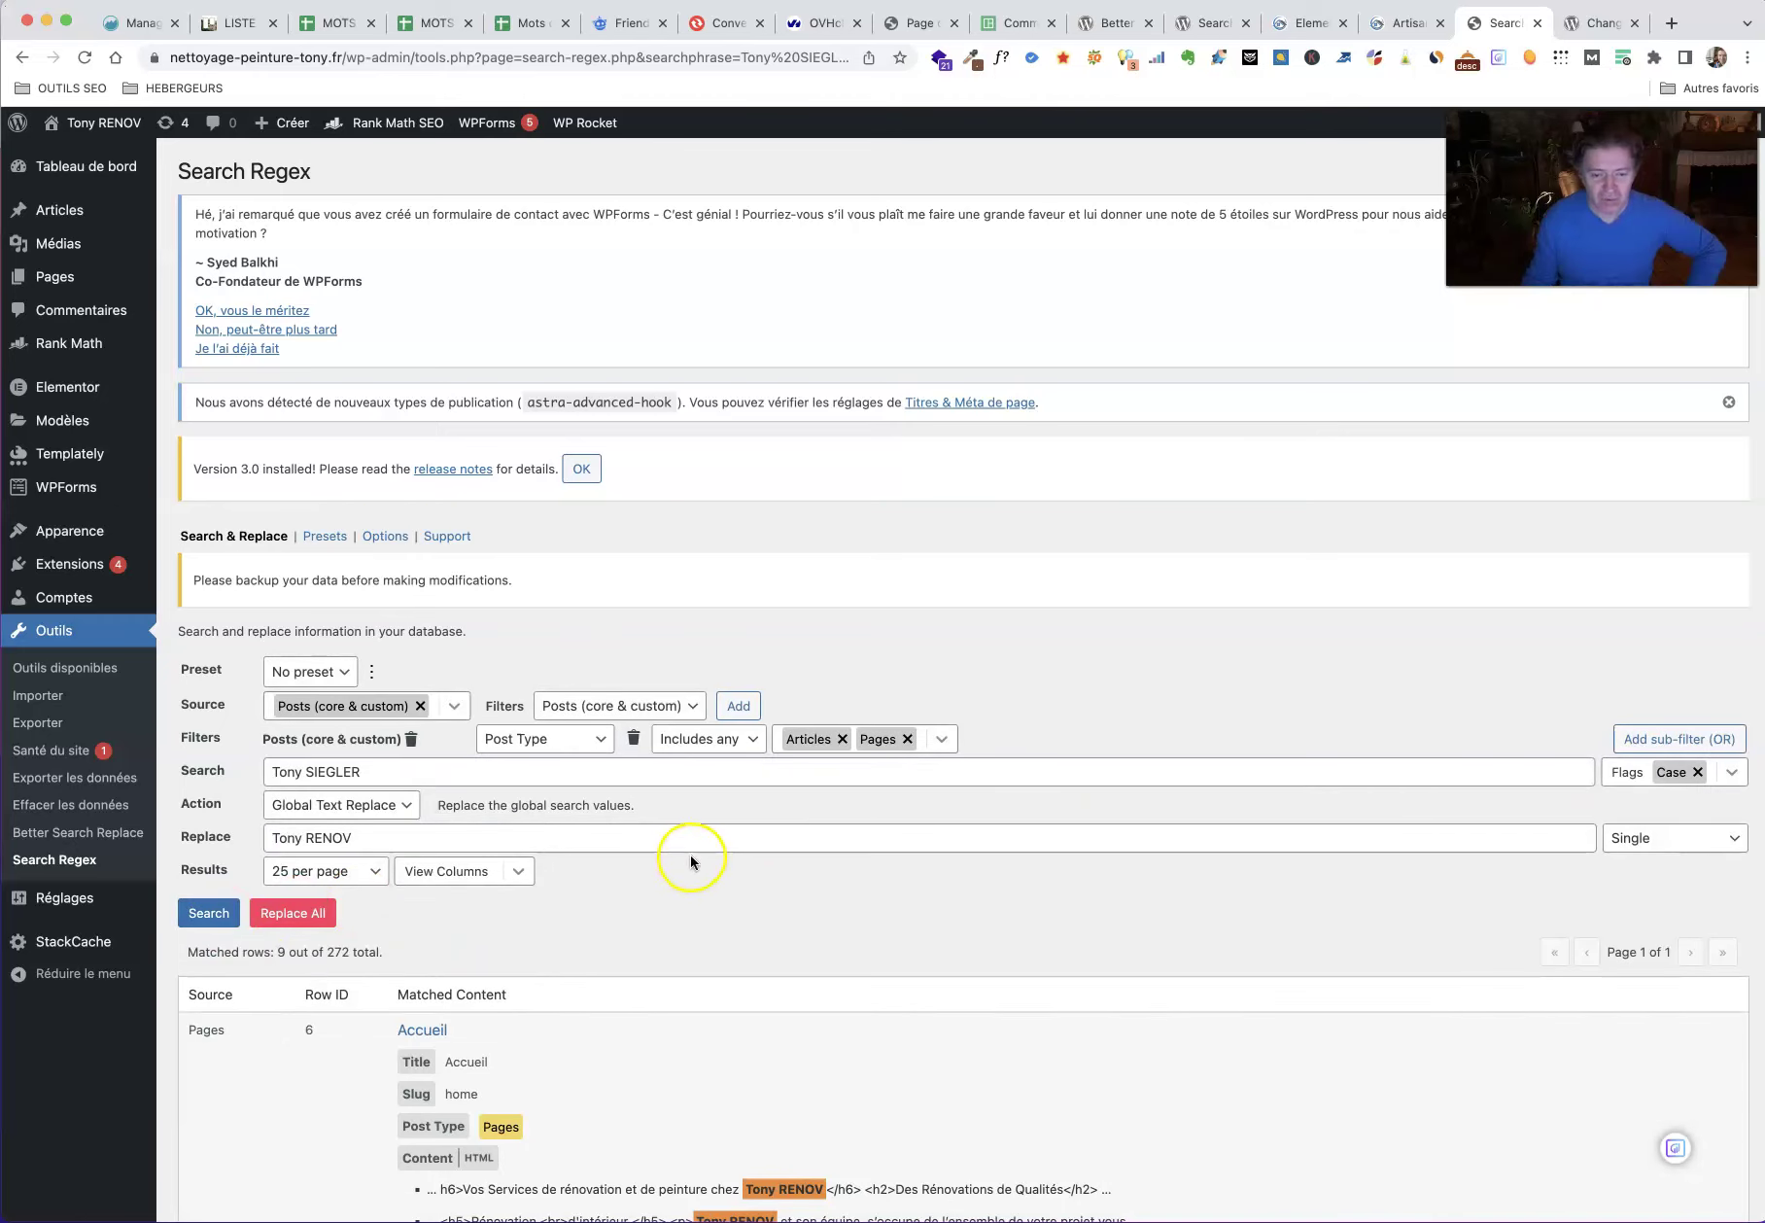
Step: Scroll through the nine matching rows and expand all matches on the Peinture page
scroll(792, 871, down, 11)
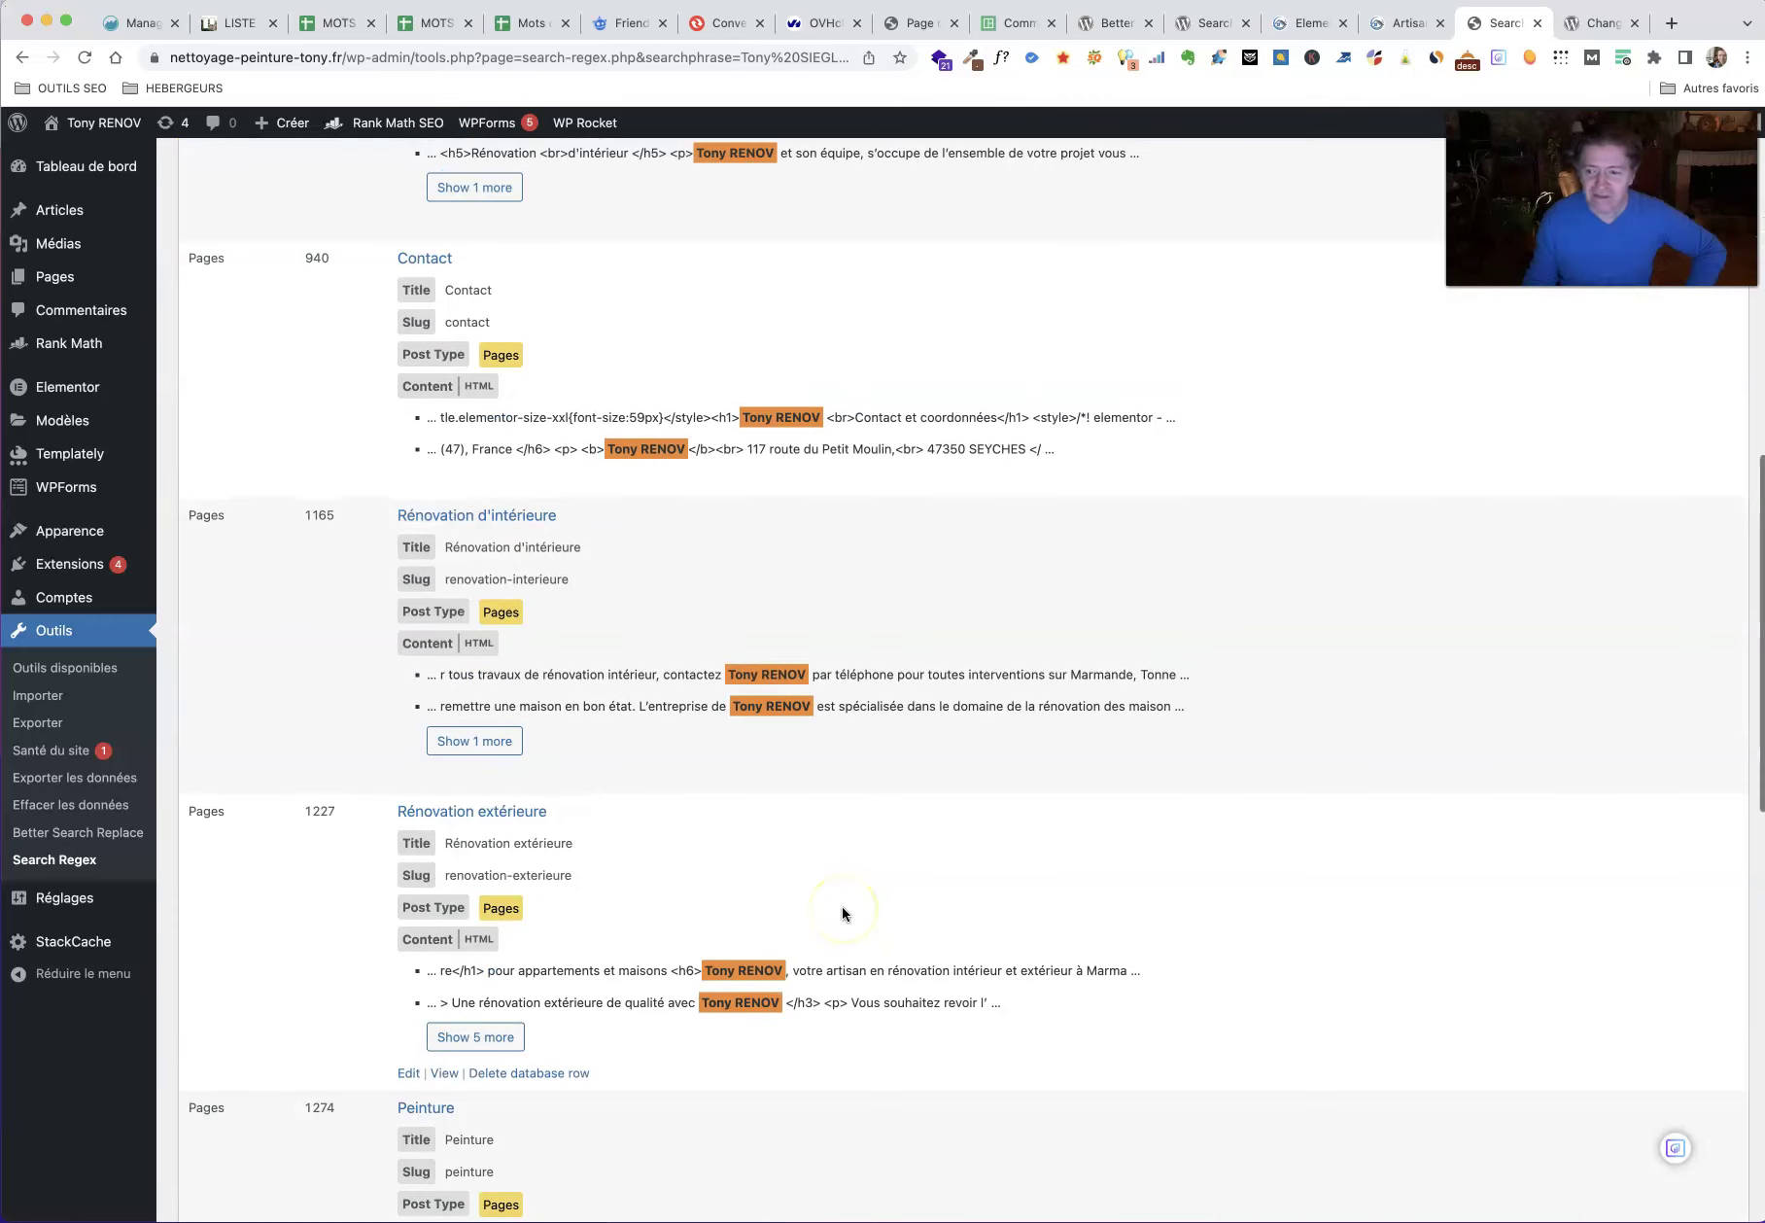
scroll(763, 899, down, 1)
scroll(763, 903, down, 11)
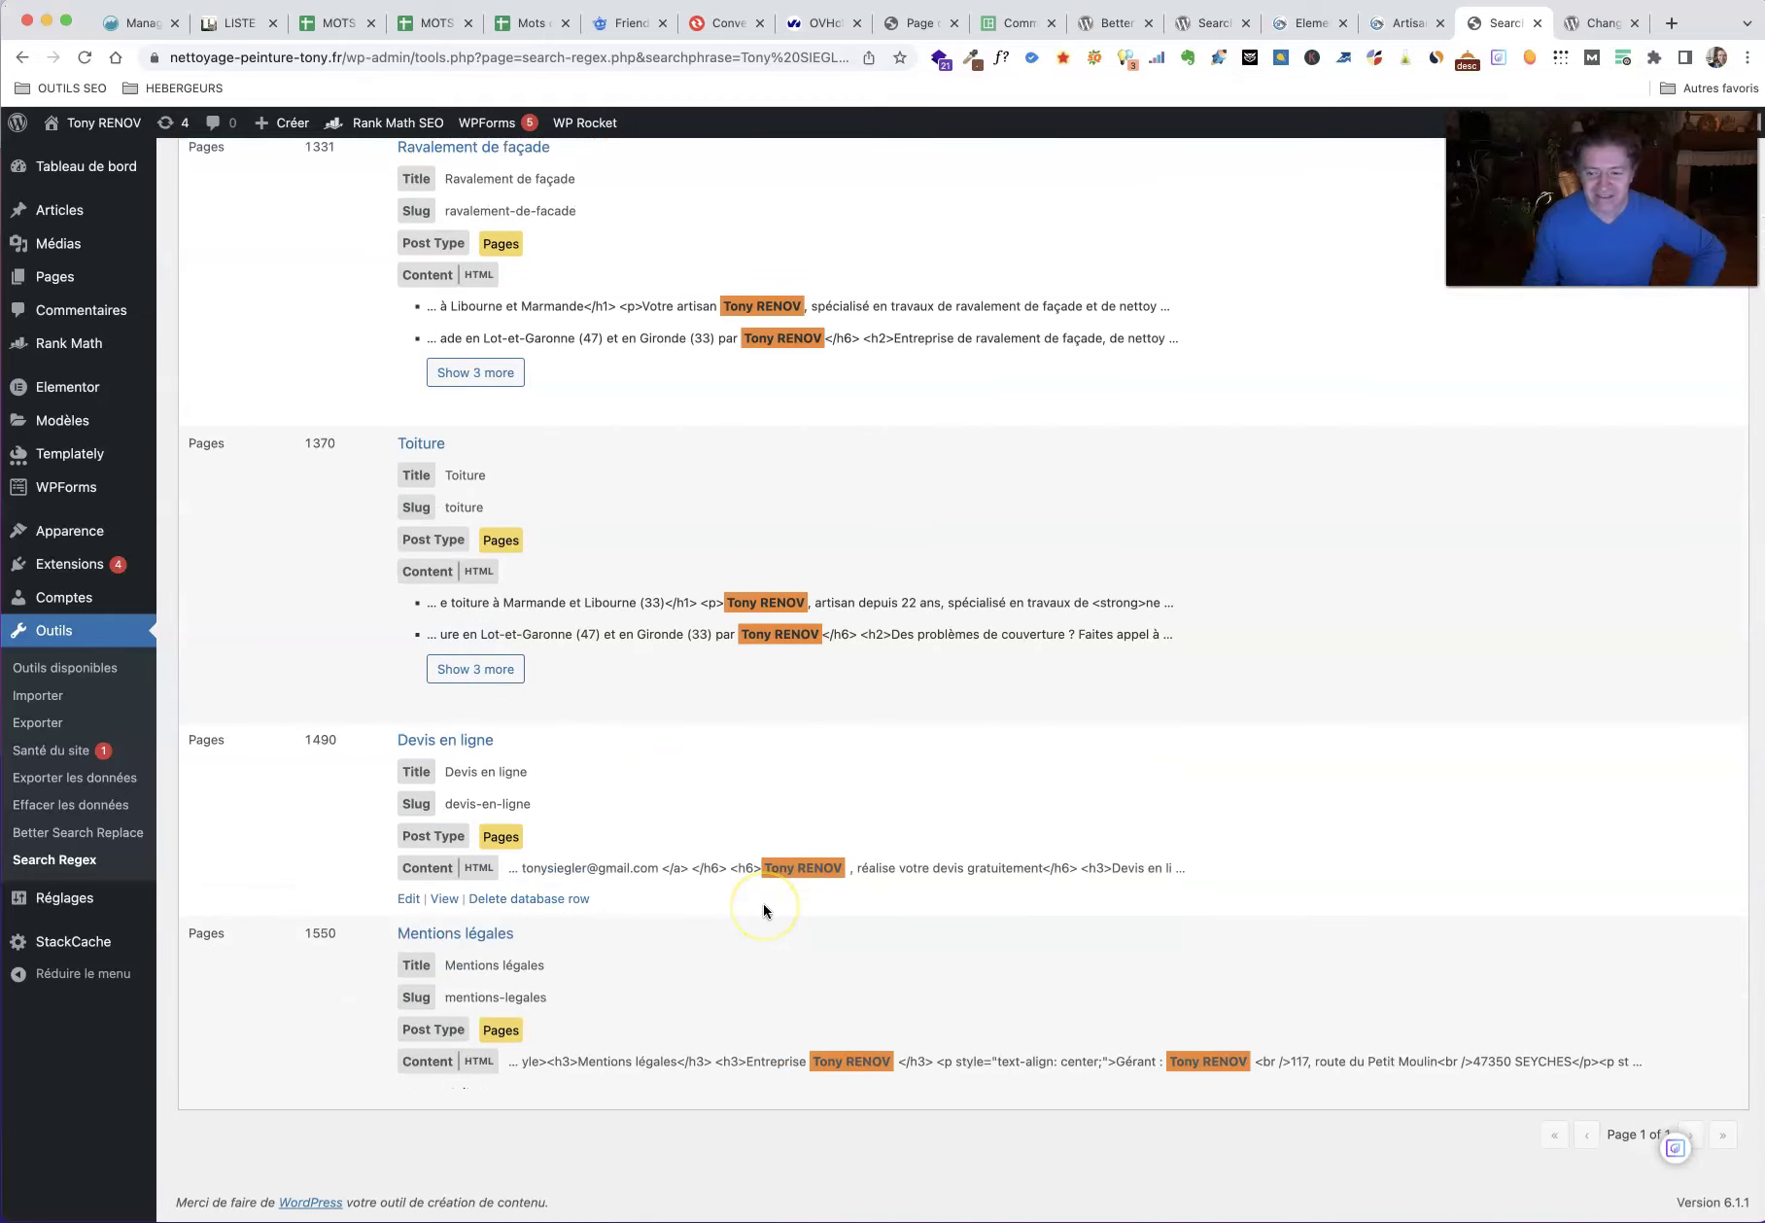
scroll(763, 903, up, 20)
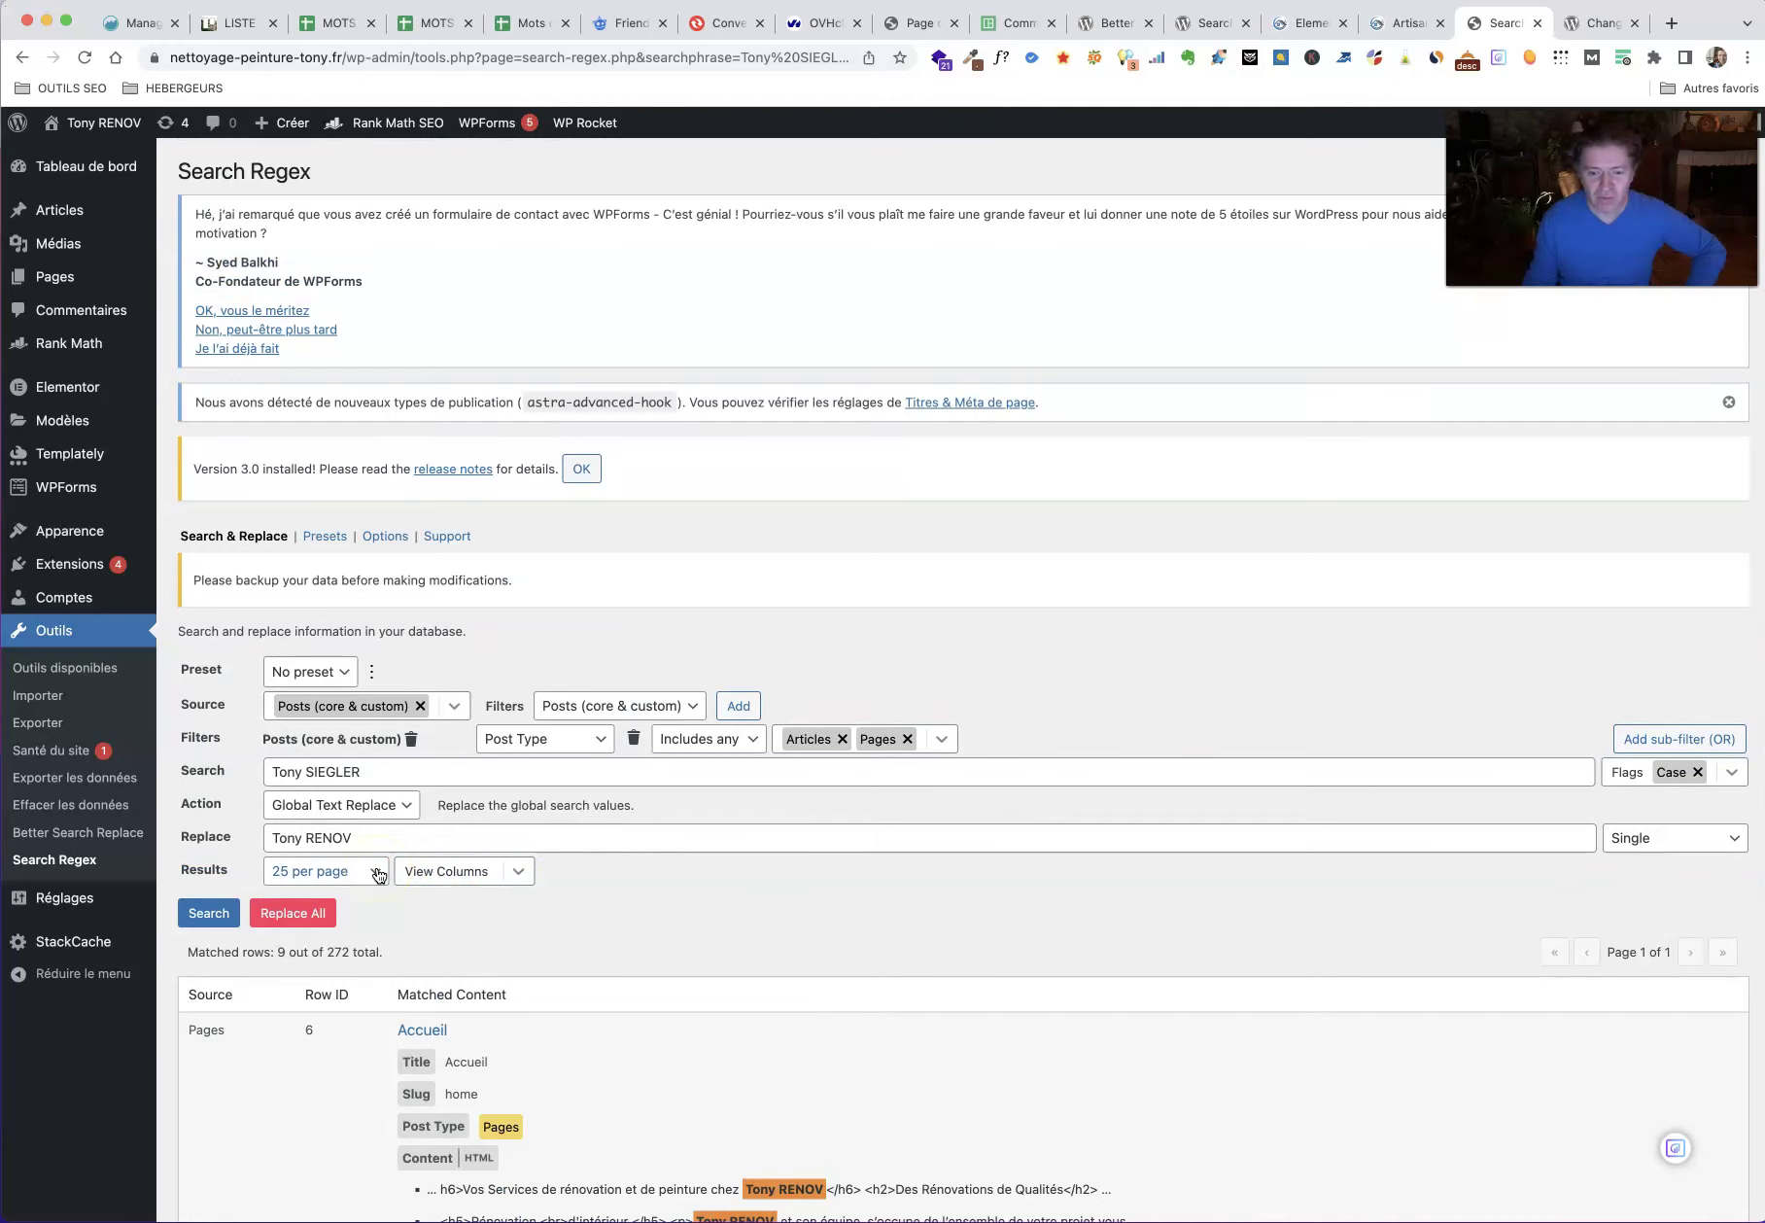
scroll(886, 915, down, 3)
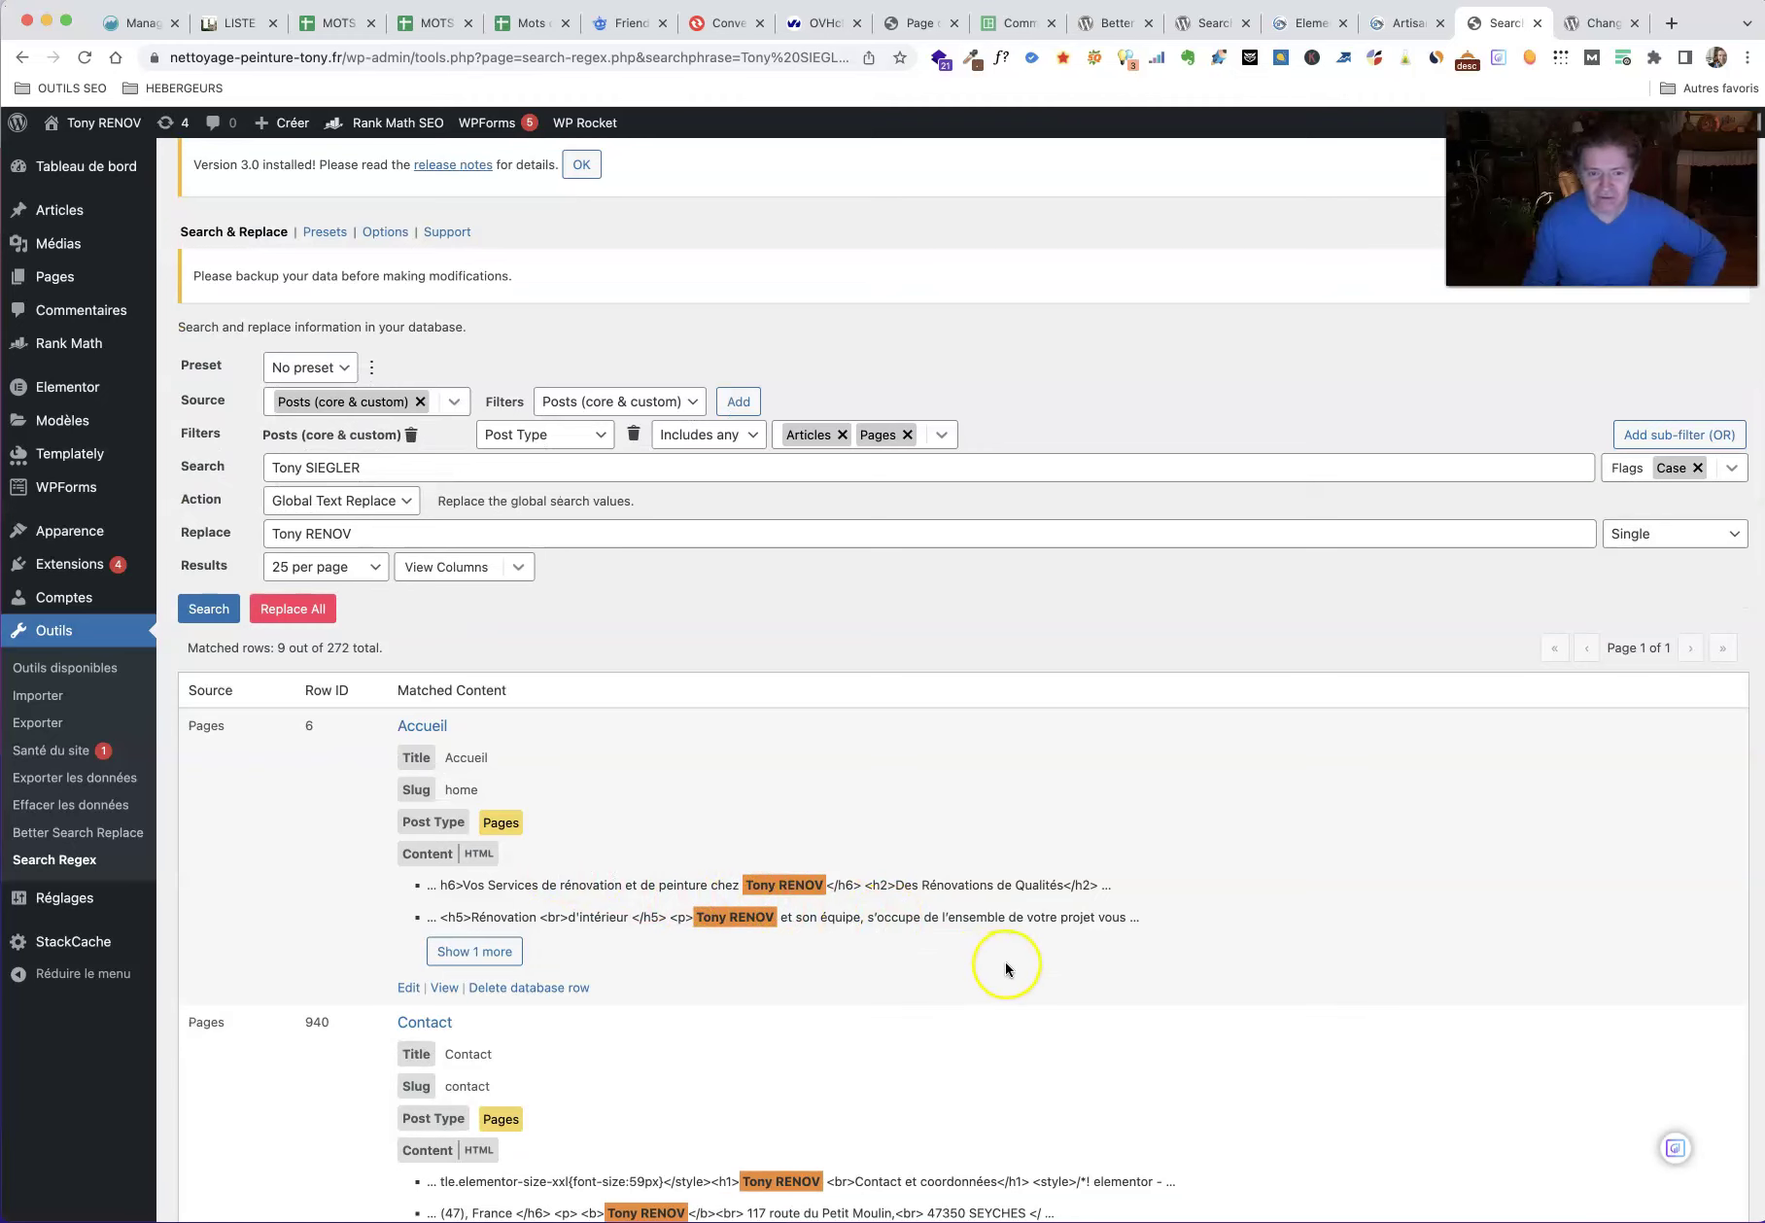
scroll(1323, 937, down, 6)
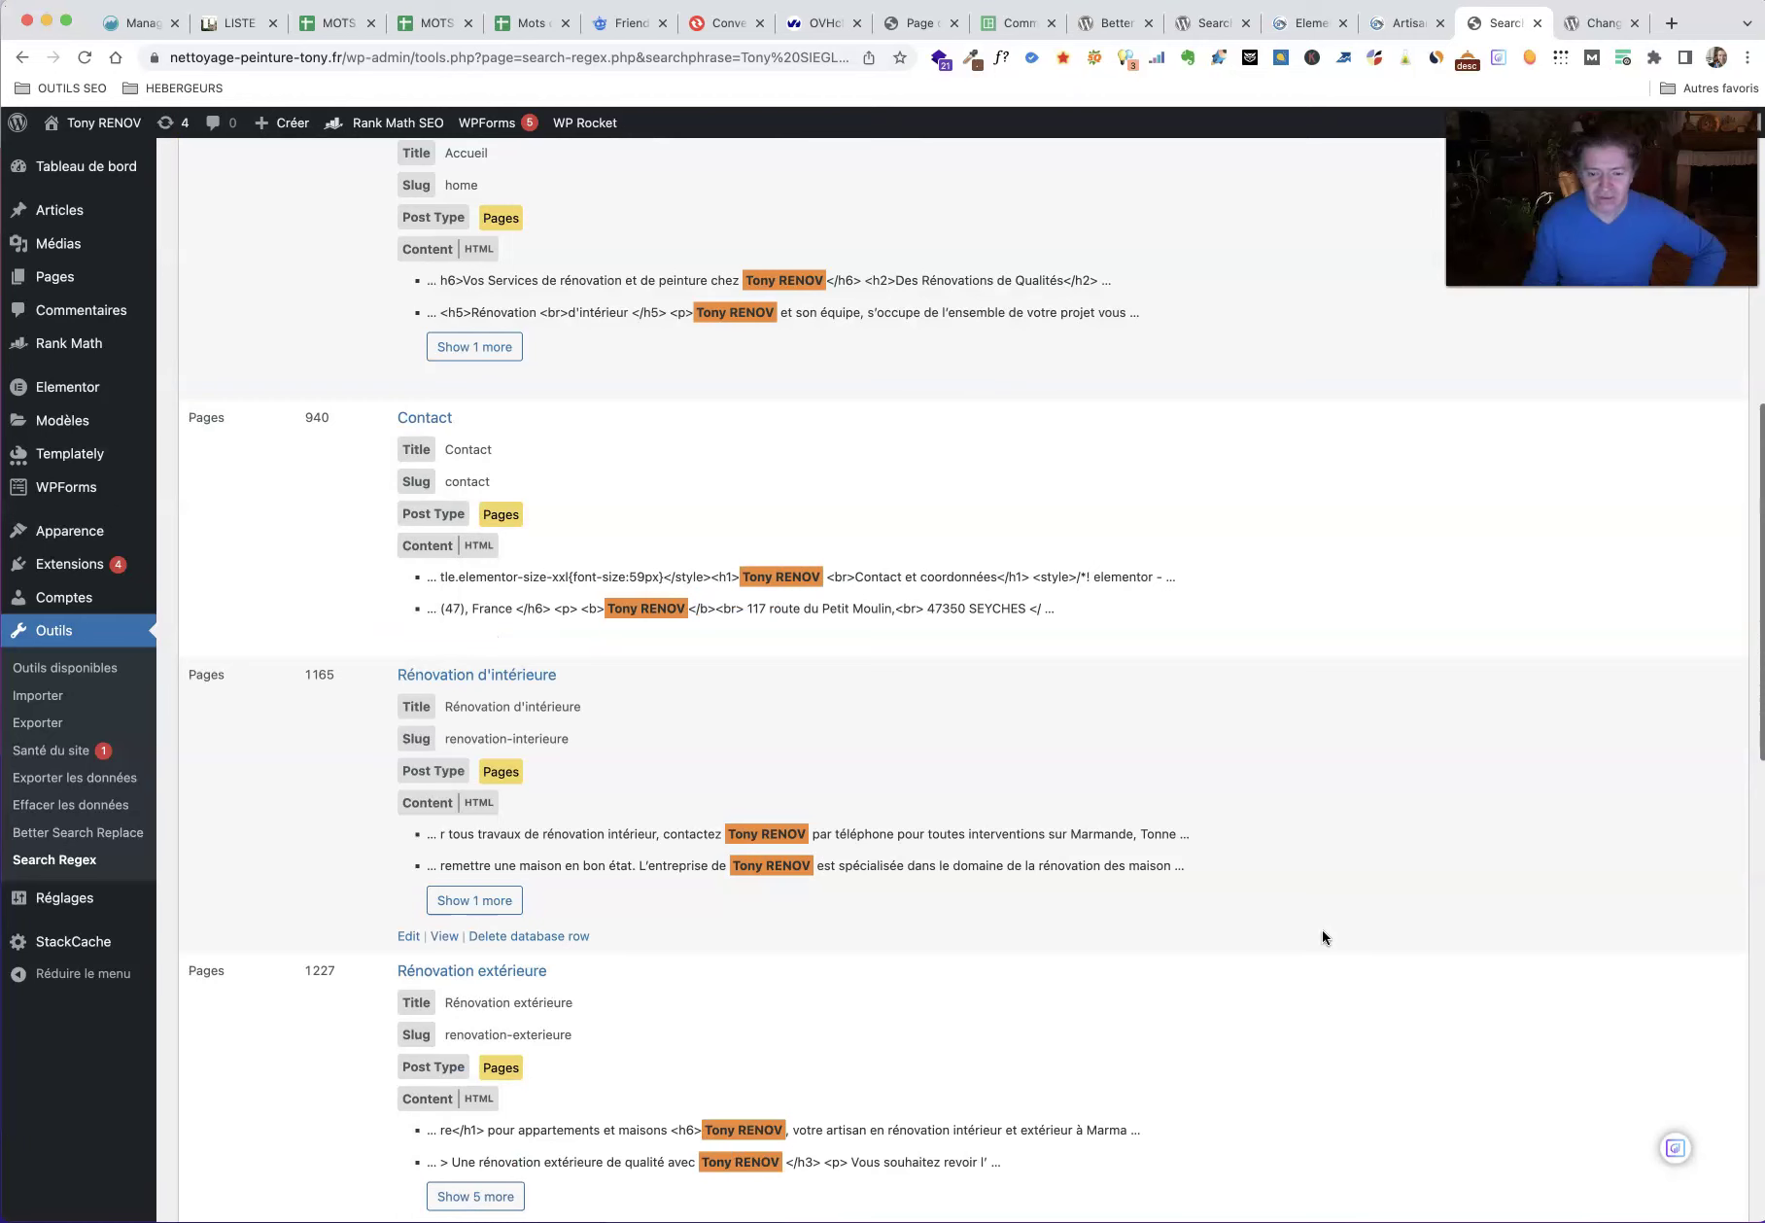
scroll(1322, 935, down, 4)
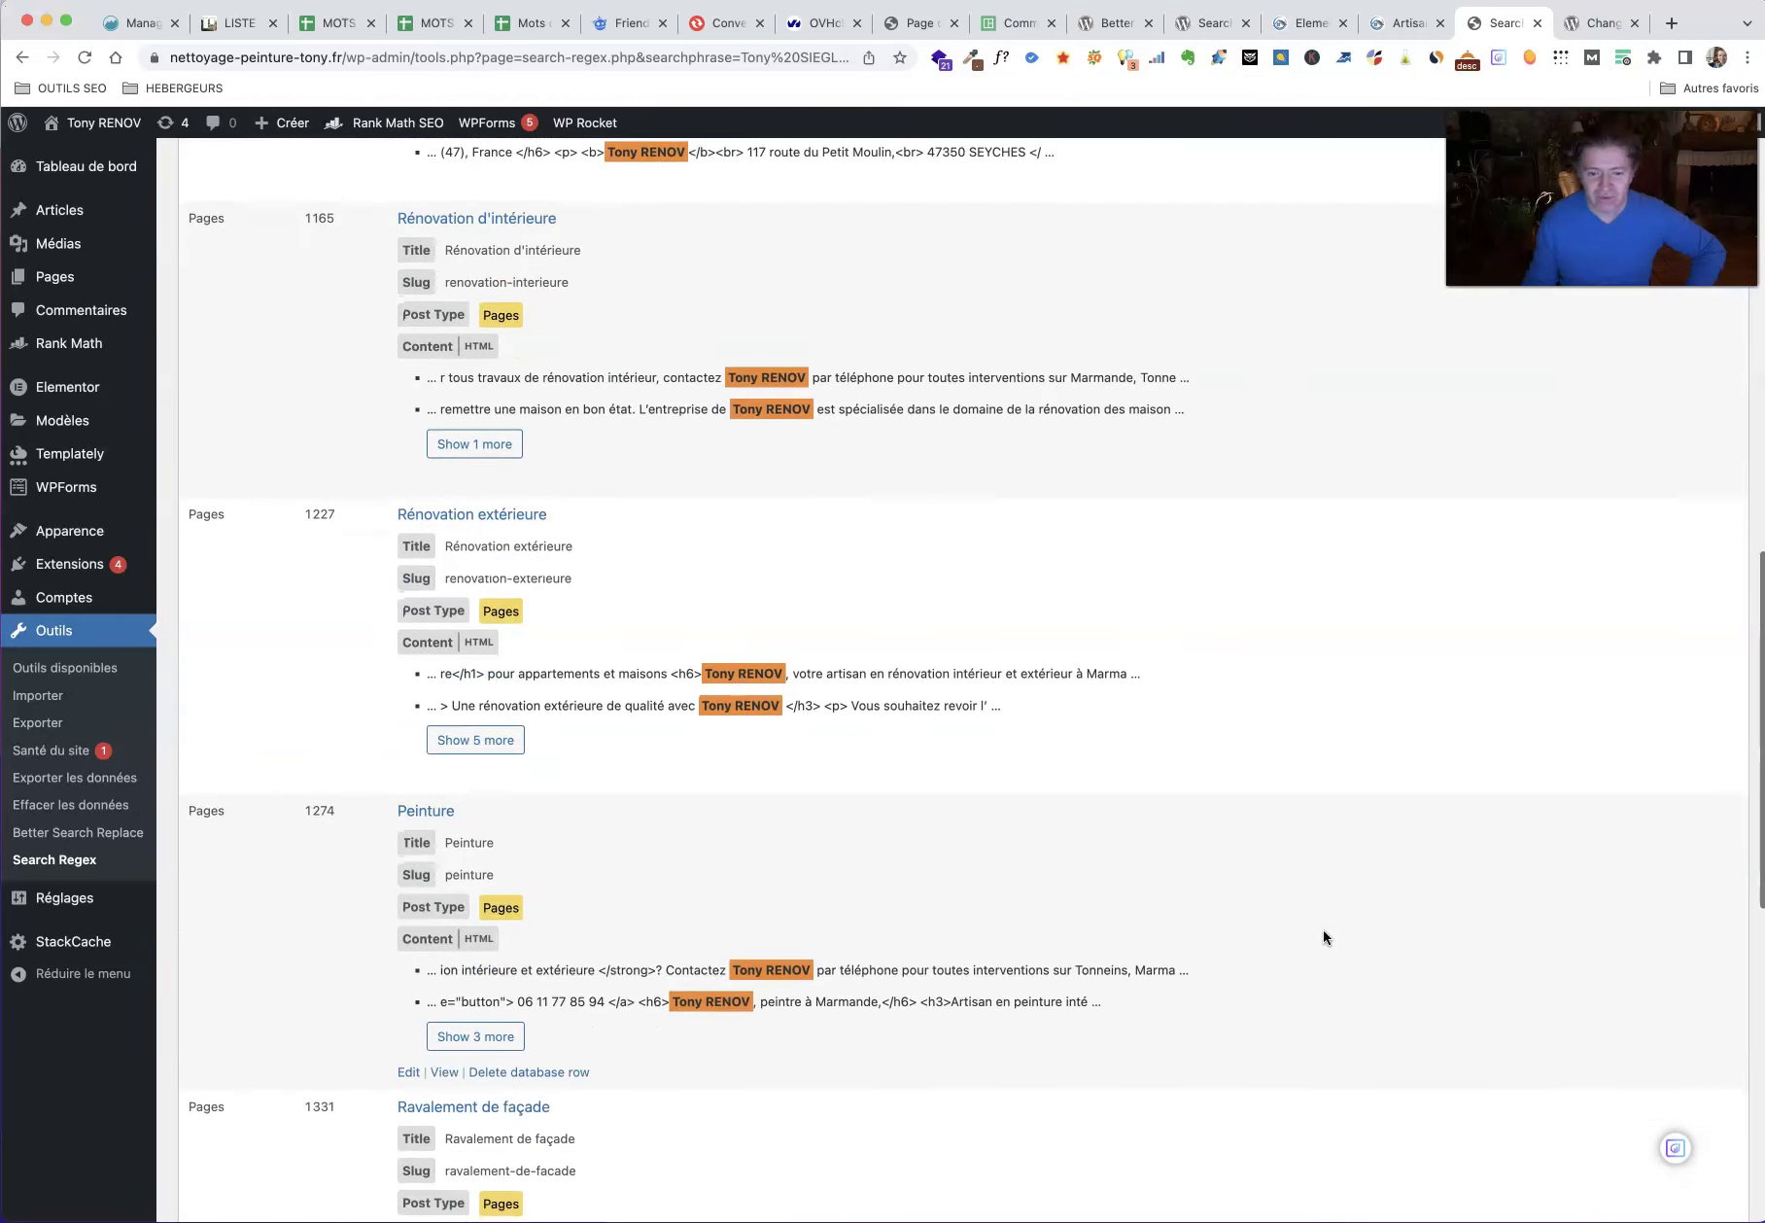
click(457, 1036)
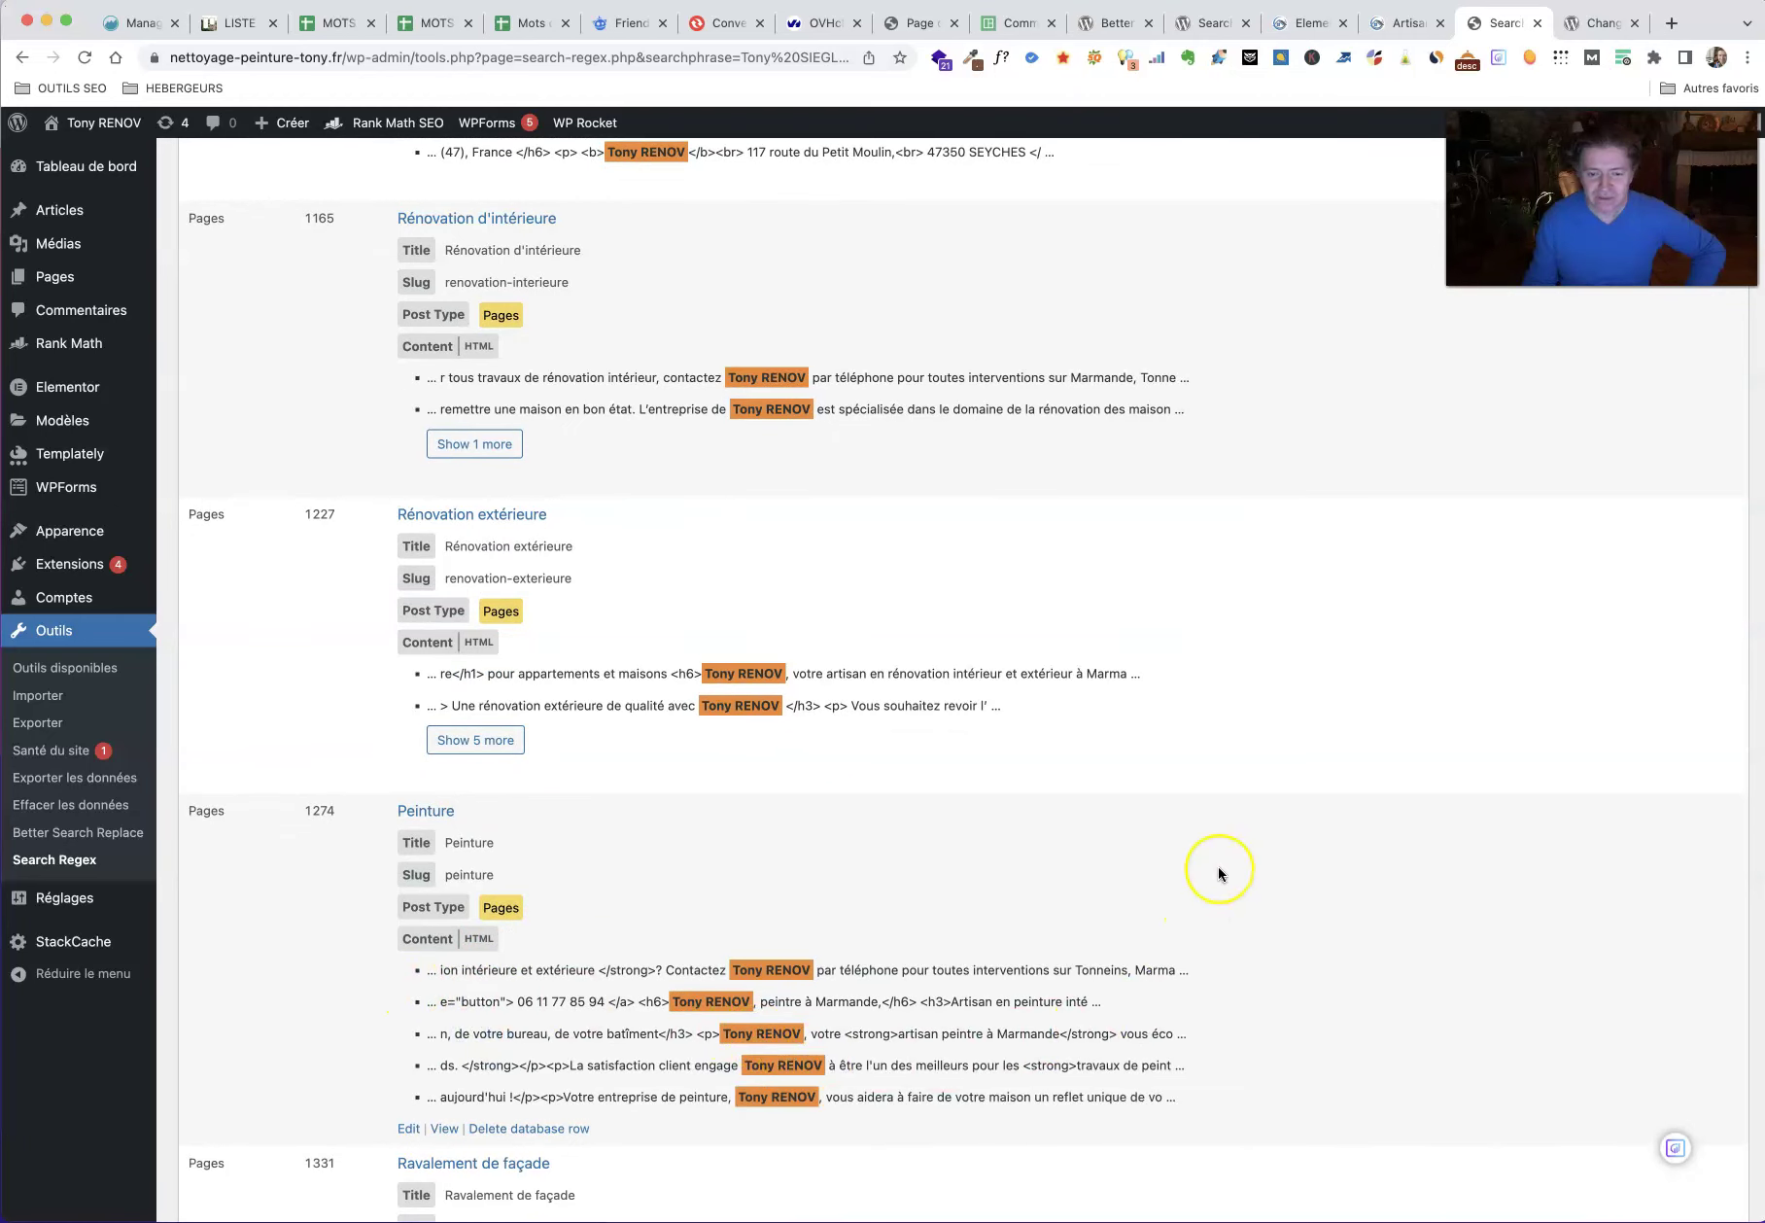
Step: Replace all nine matches with Tony RENOV, then empty and preload the WP Rocket cache
scroll(1218, 866, up, 15)
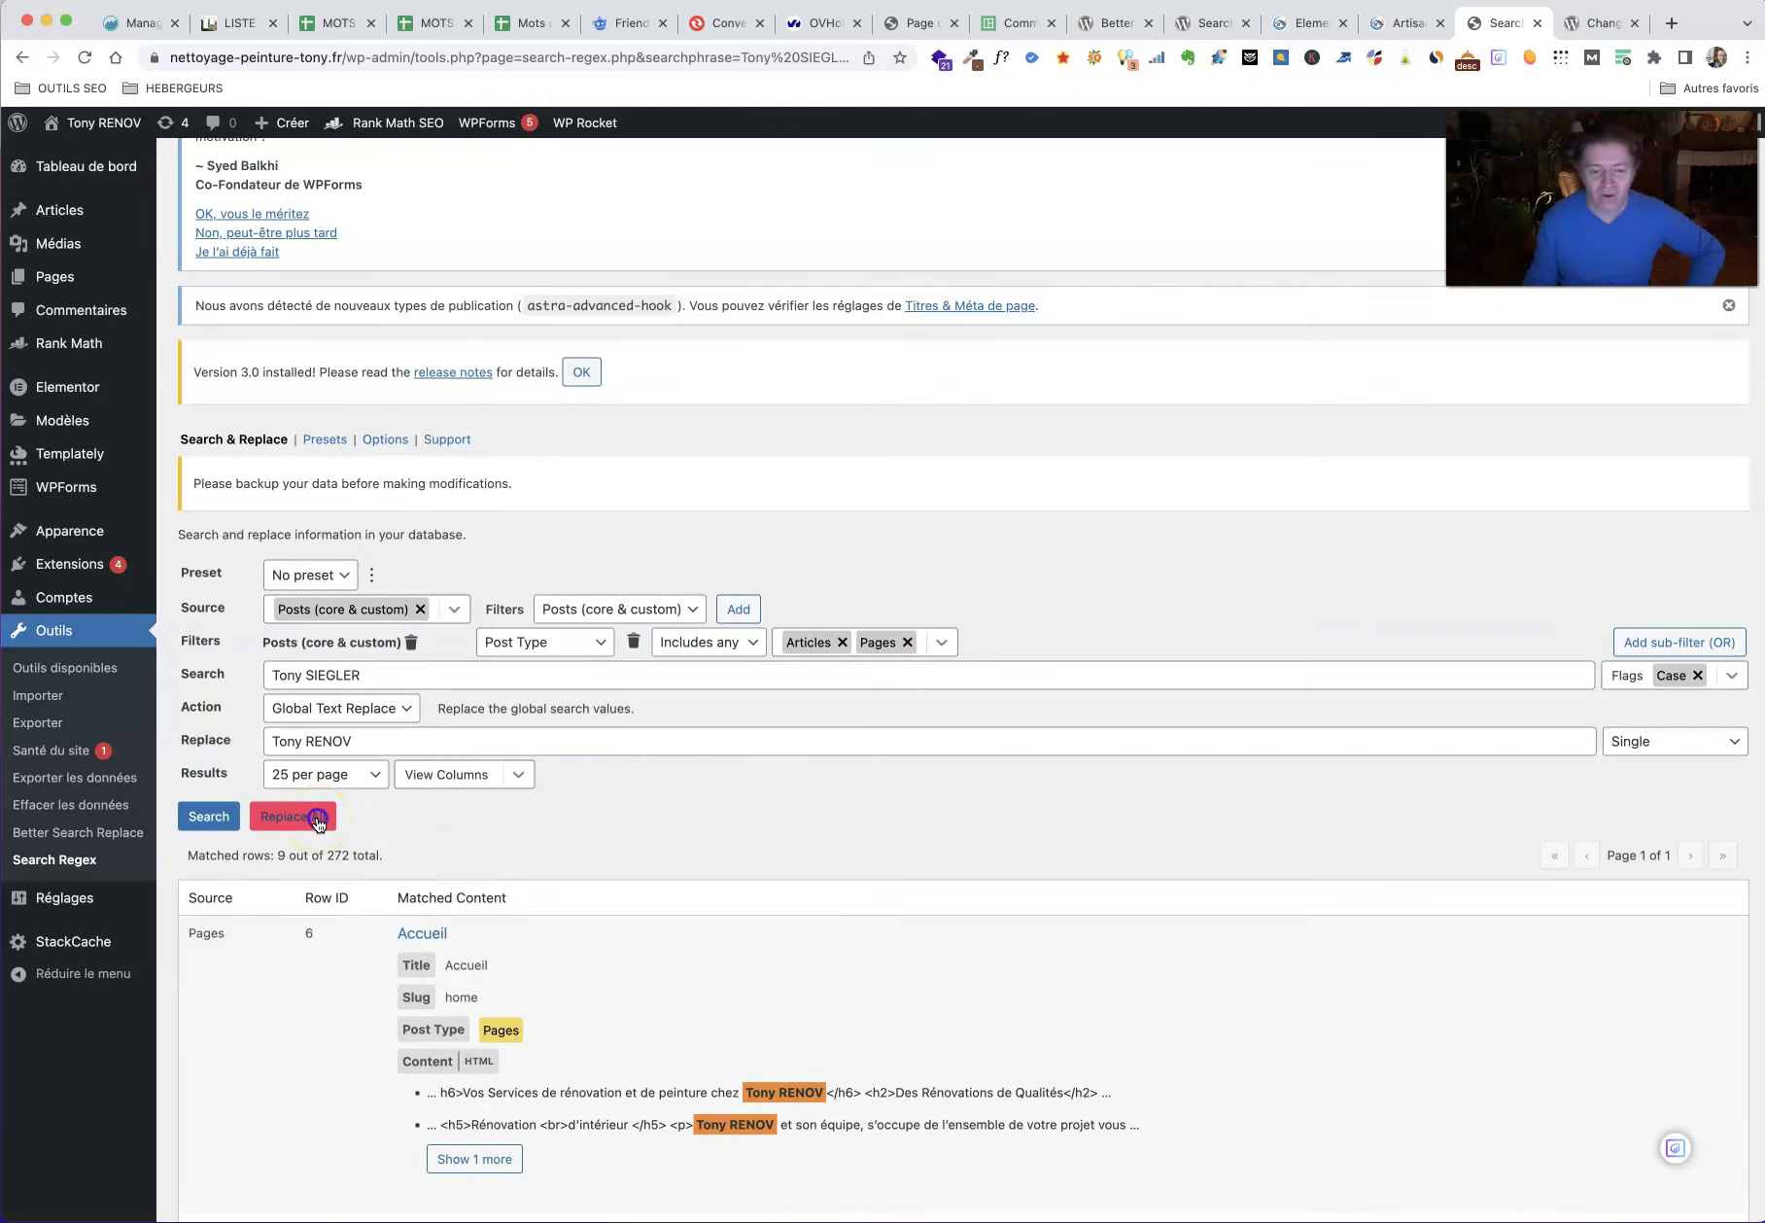
click(317, 819)
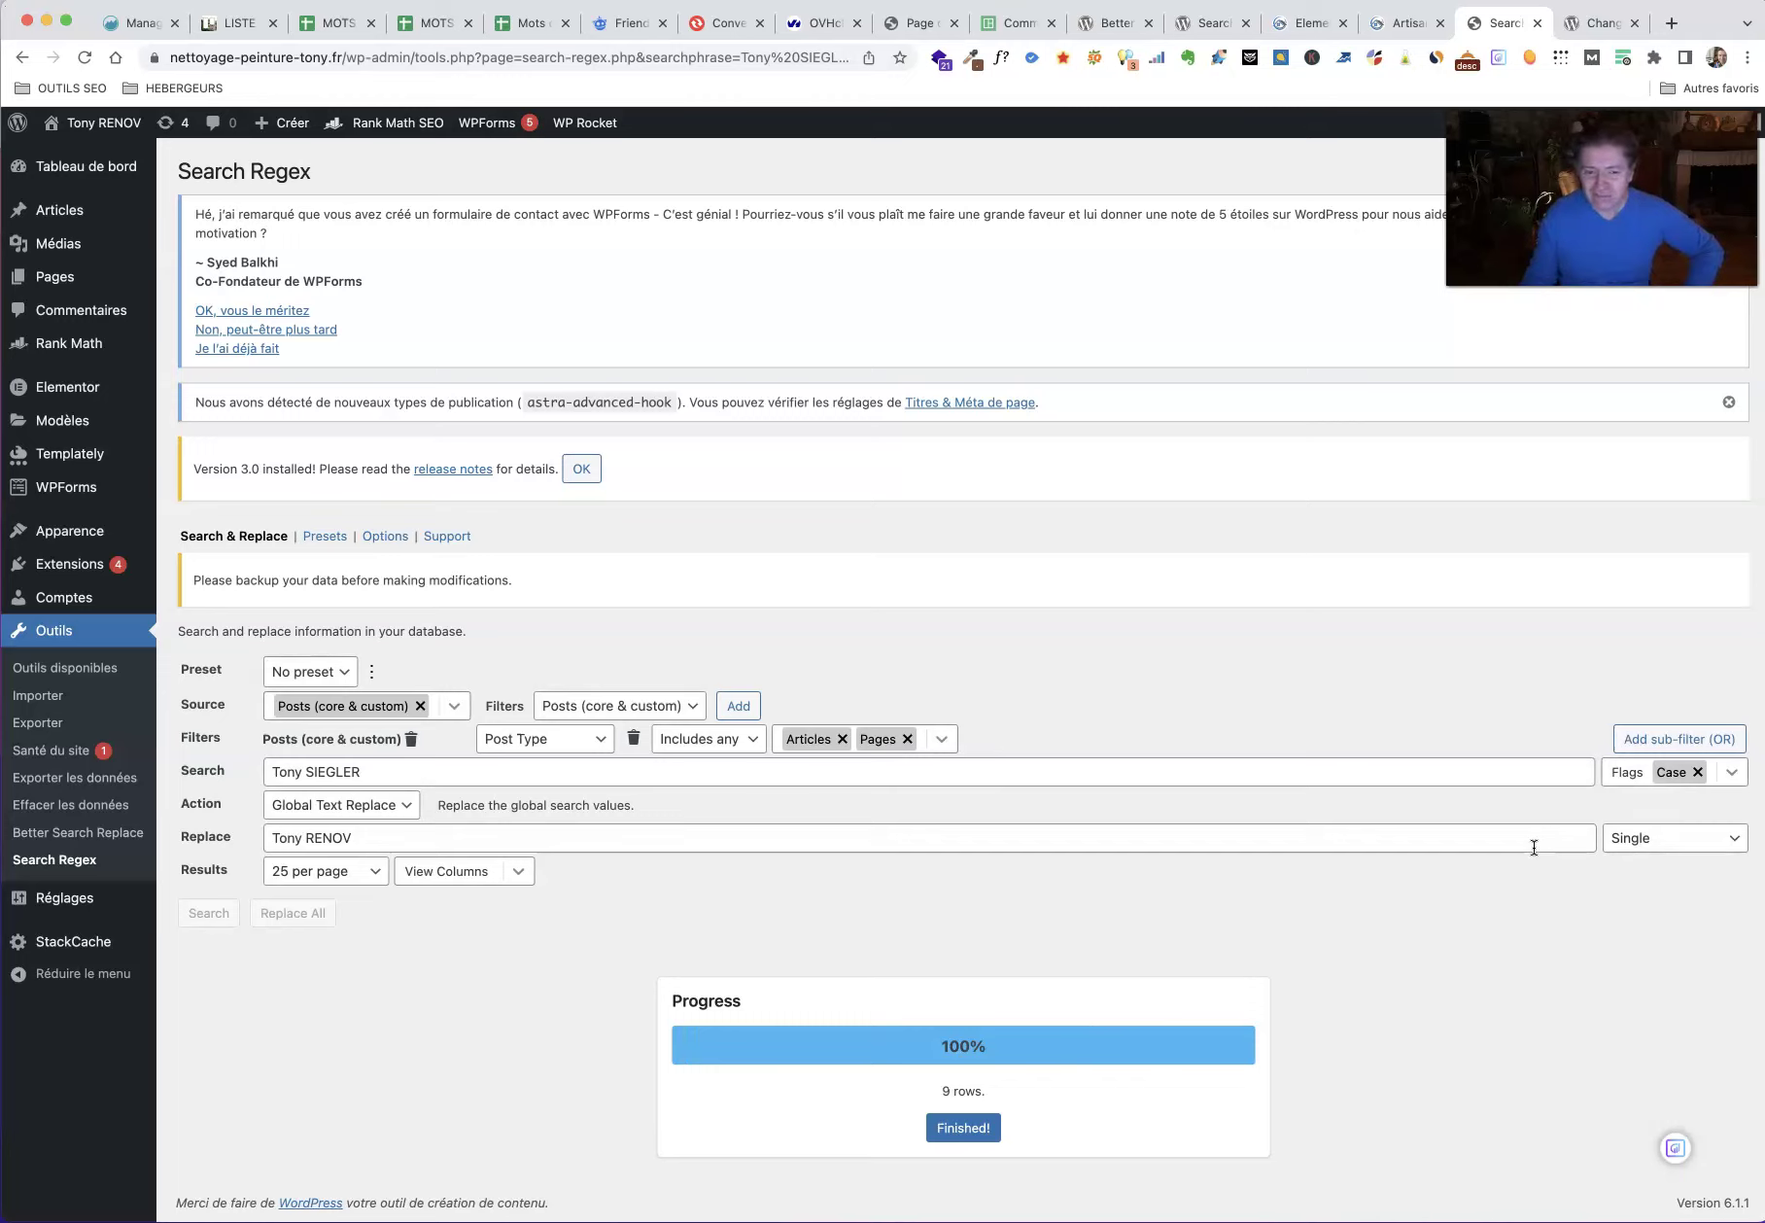
click(969, 1129)
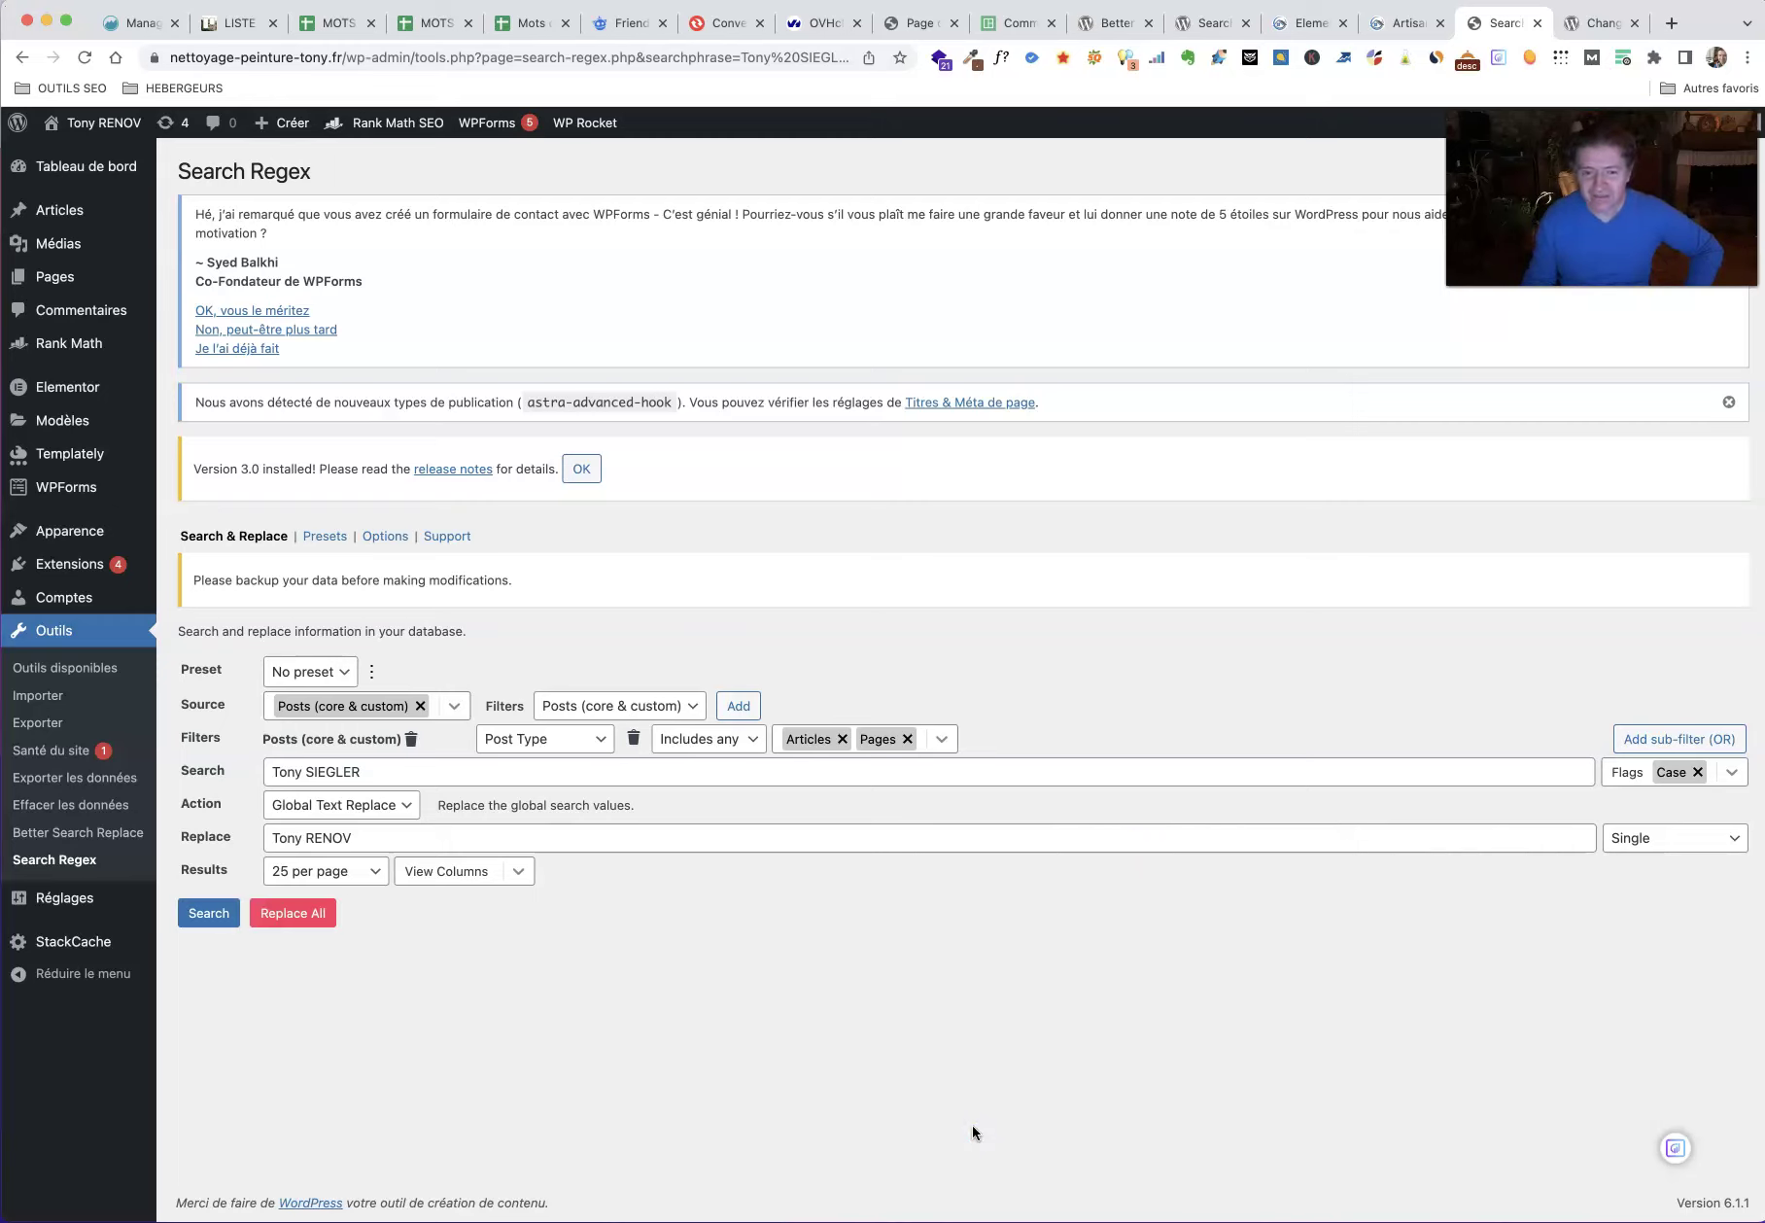
mouse_move(584, 120)
click(613, 185)
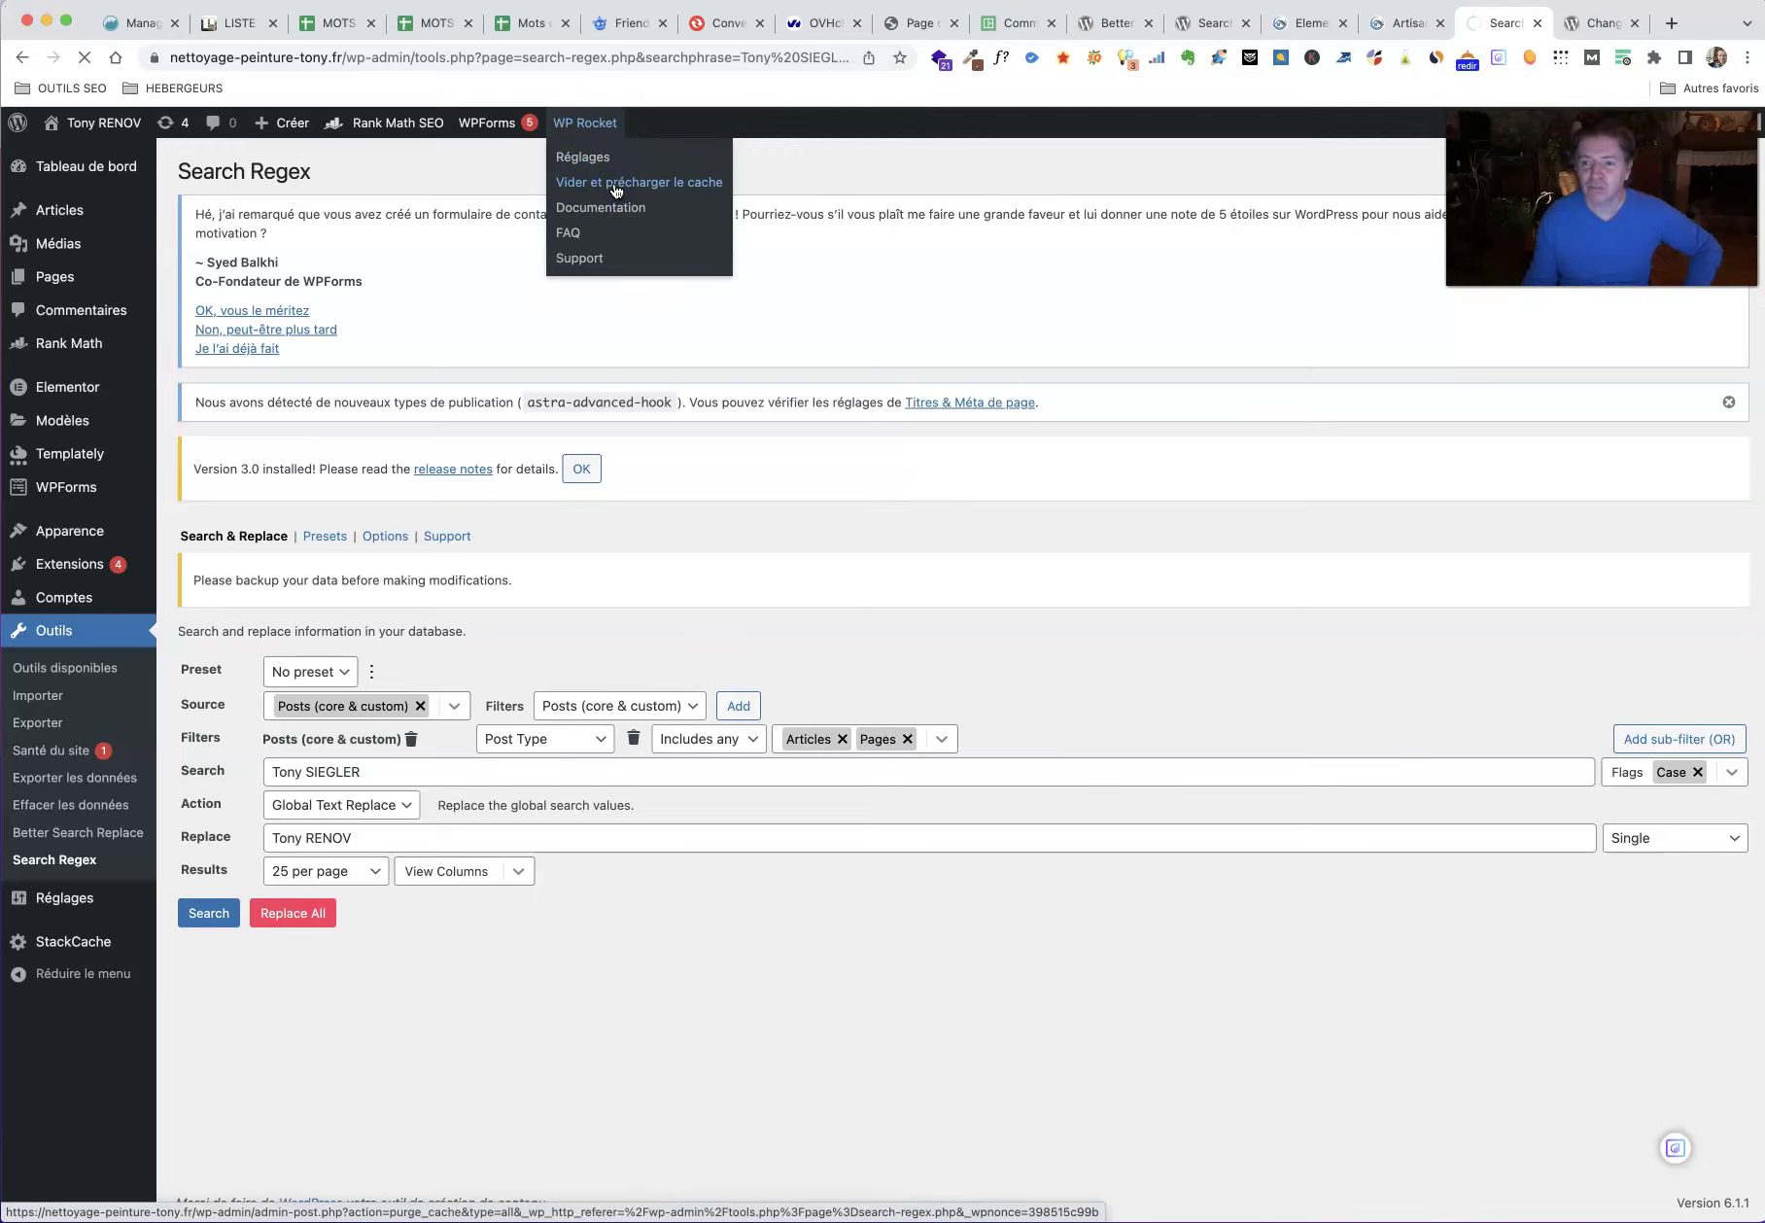
Step: On the live homepage tab, purge this URL's cached copy via WP Rocket
click(1396, 26)
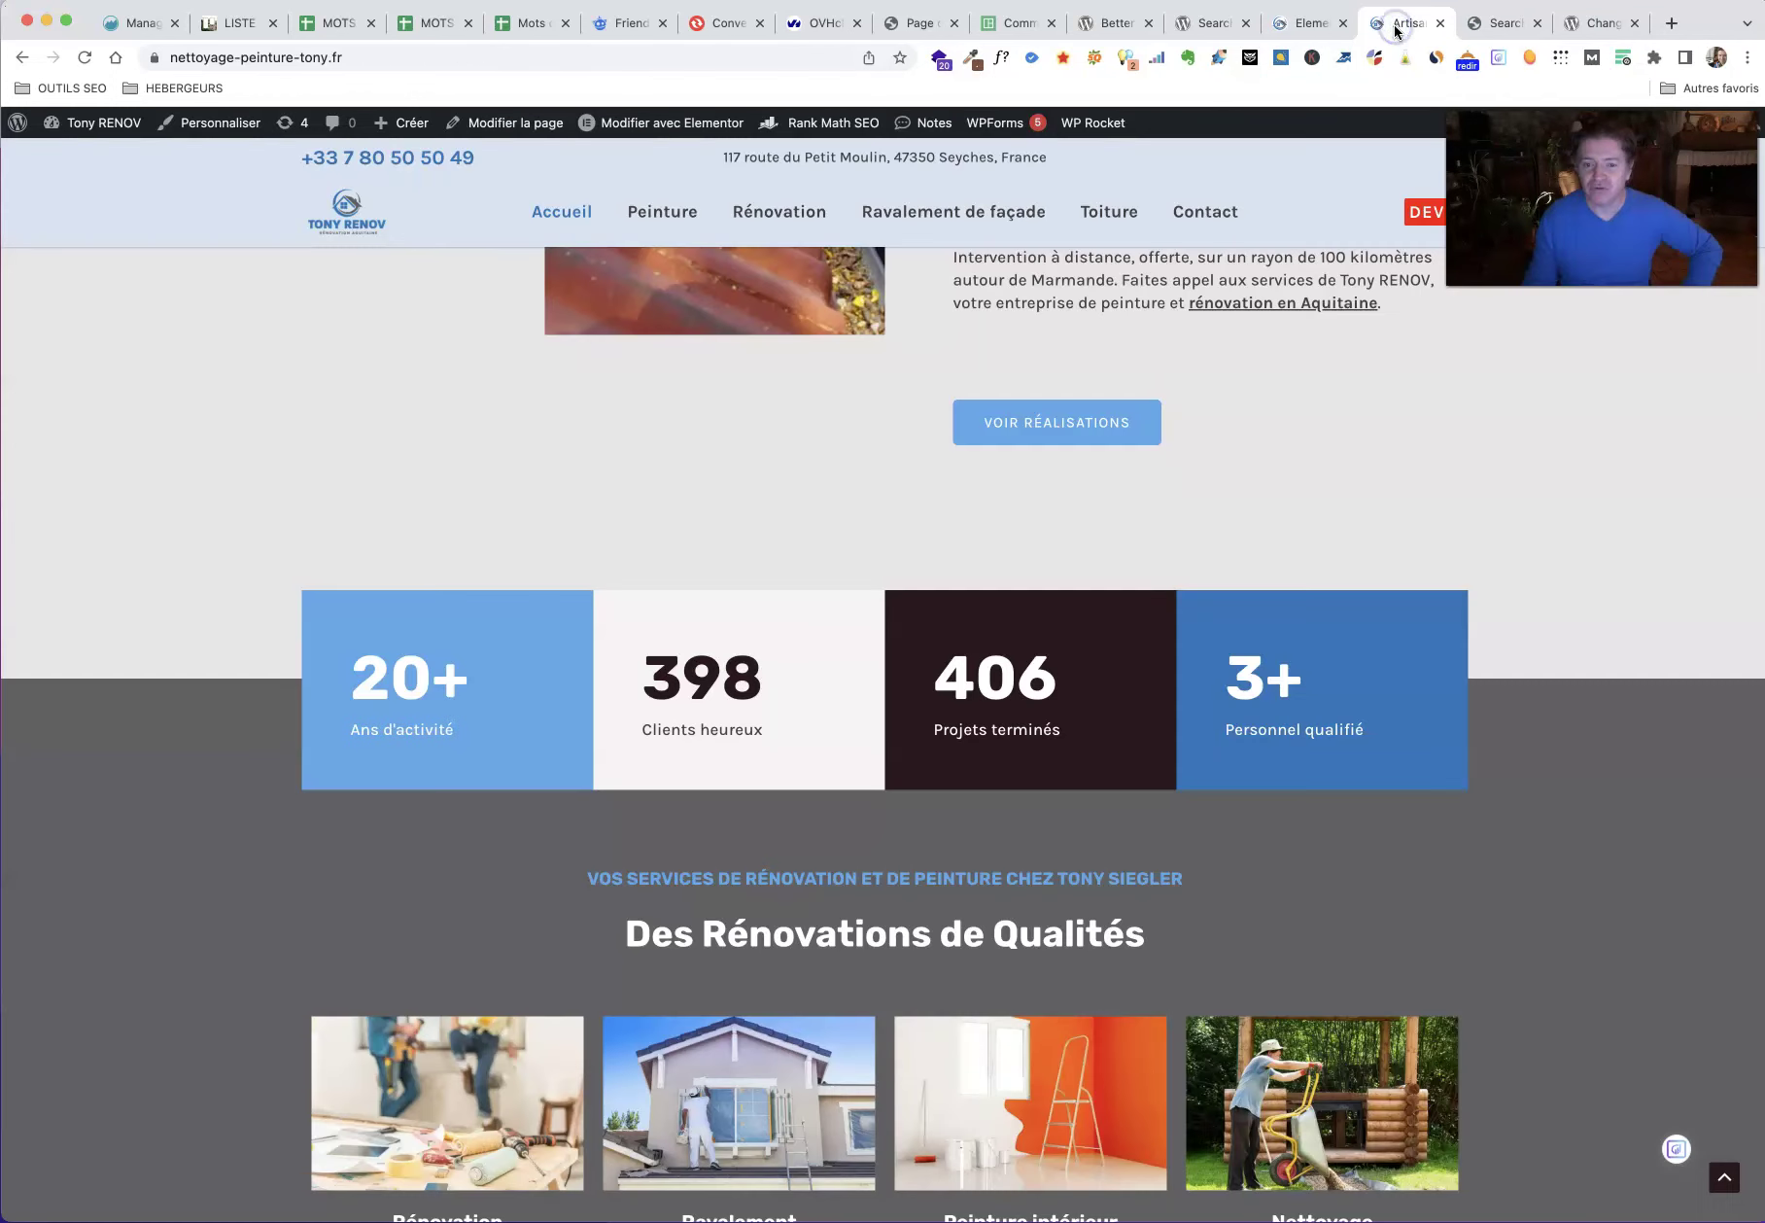
mouse_move(1076, 118)
click(1126, 210)
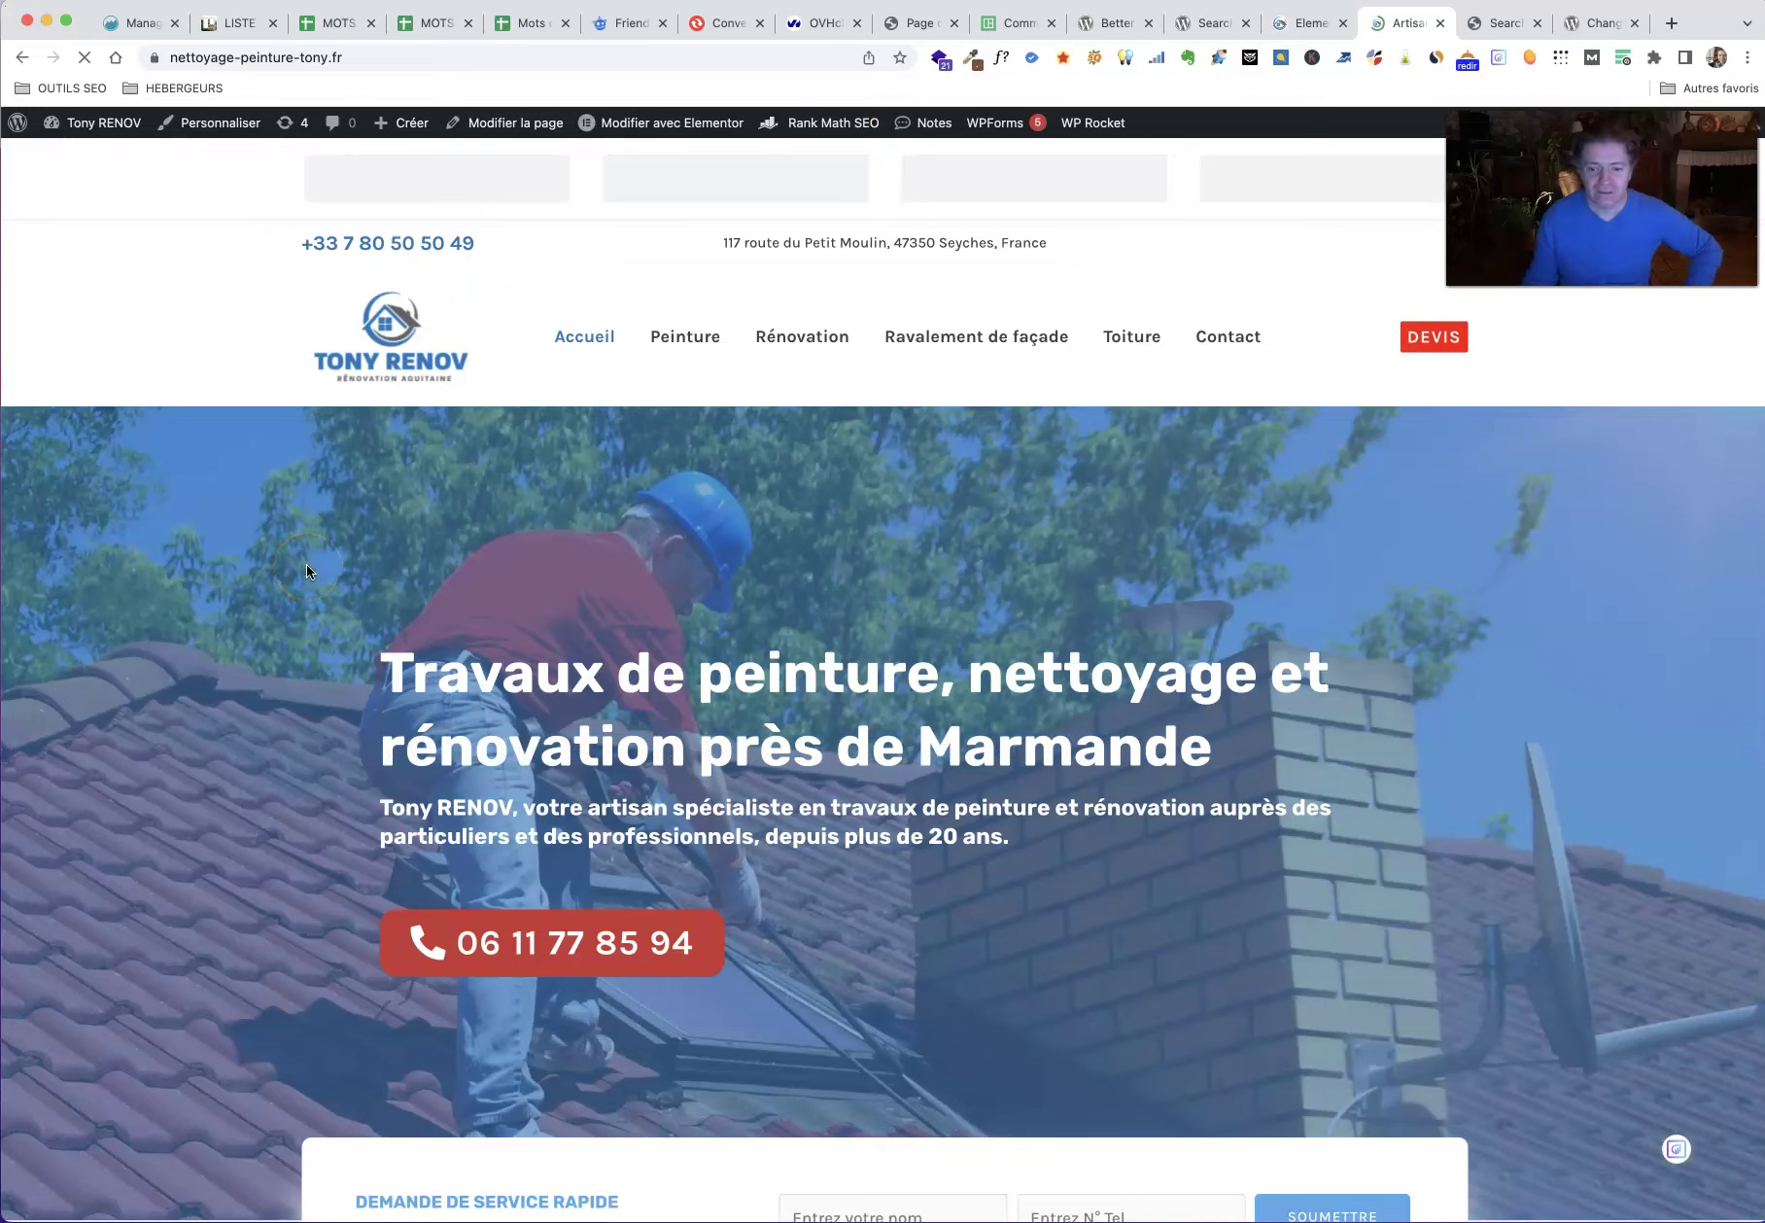
Step: Review the refreshed homepage for the business name, then go to the Peinture page
scroll(306, 571, down, 9)
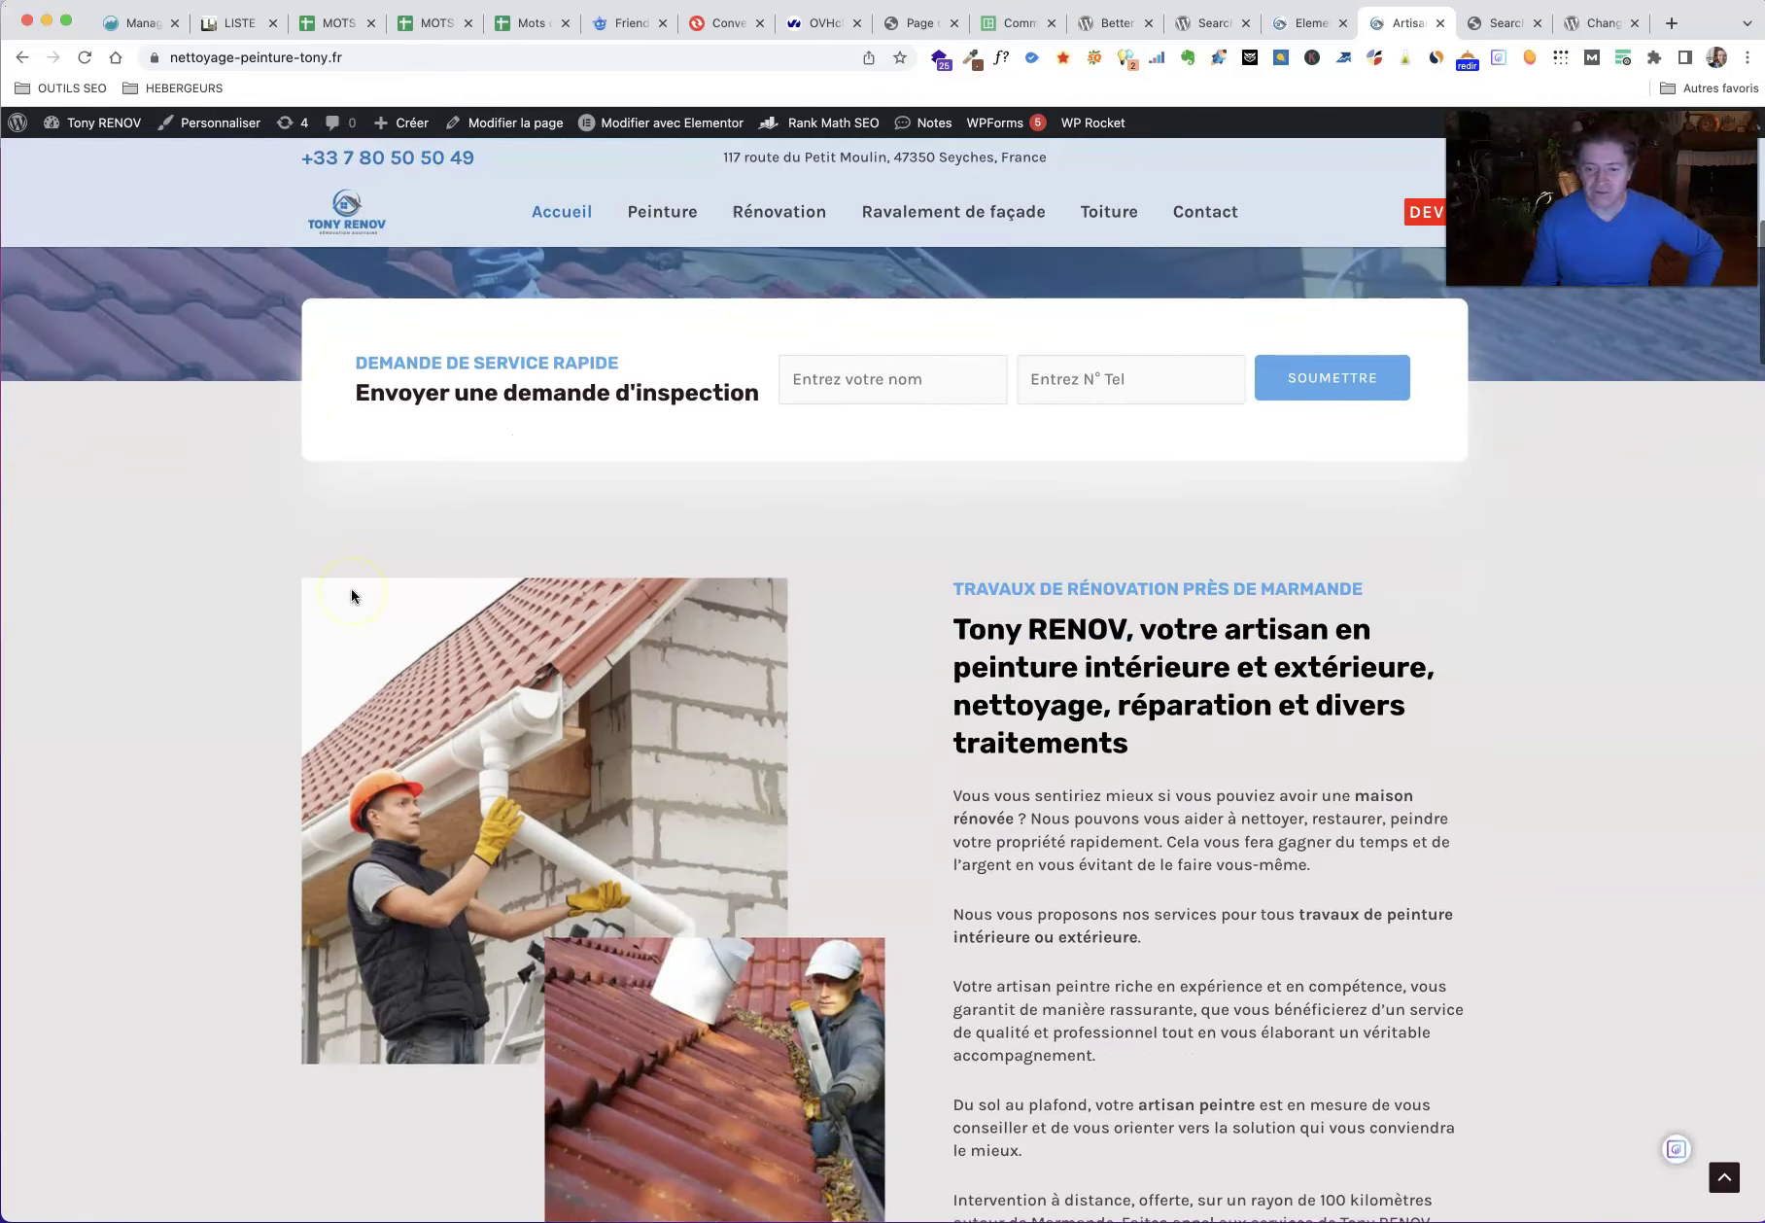
scroll(351, 595, down, 14)
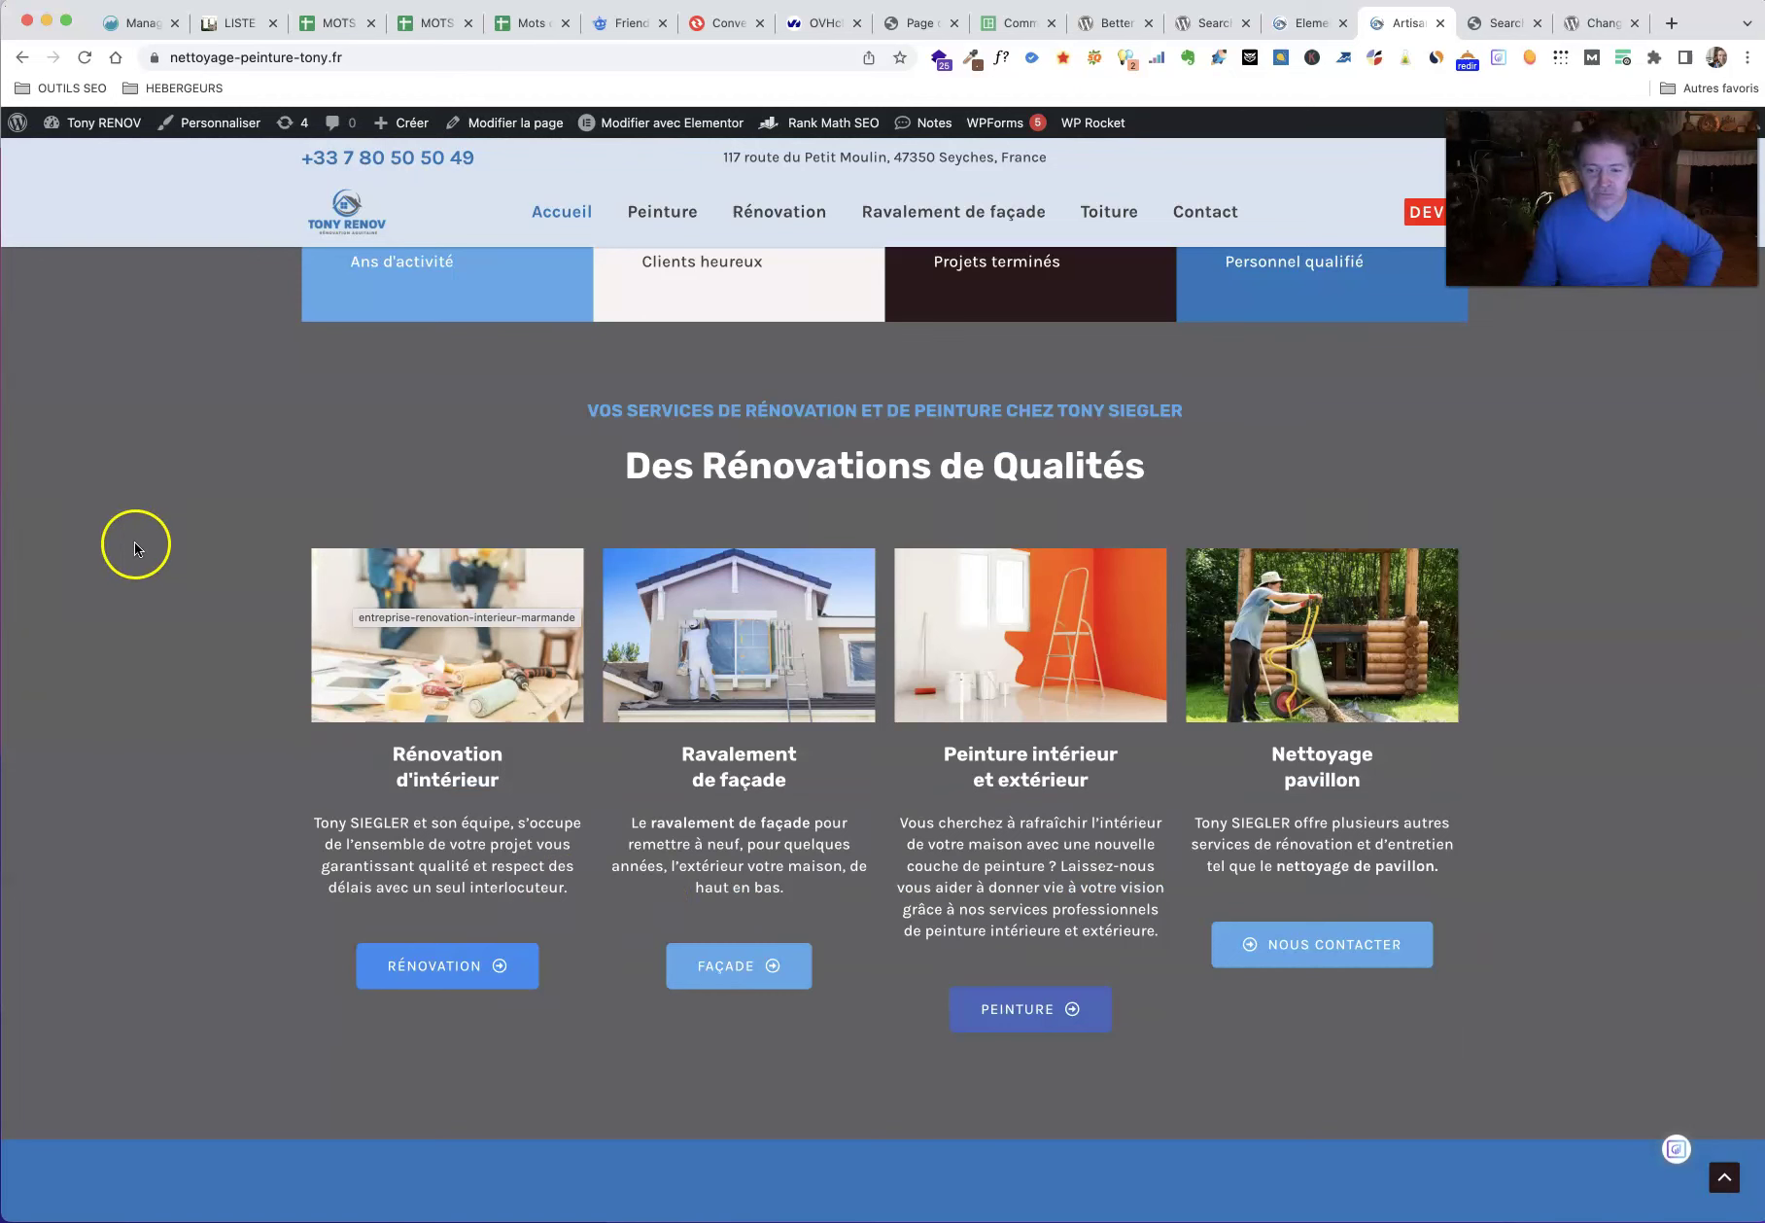
scroll(311, 768, down, 12)
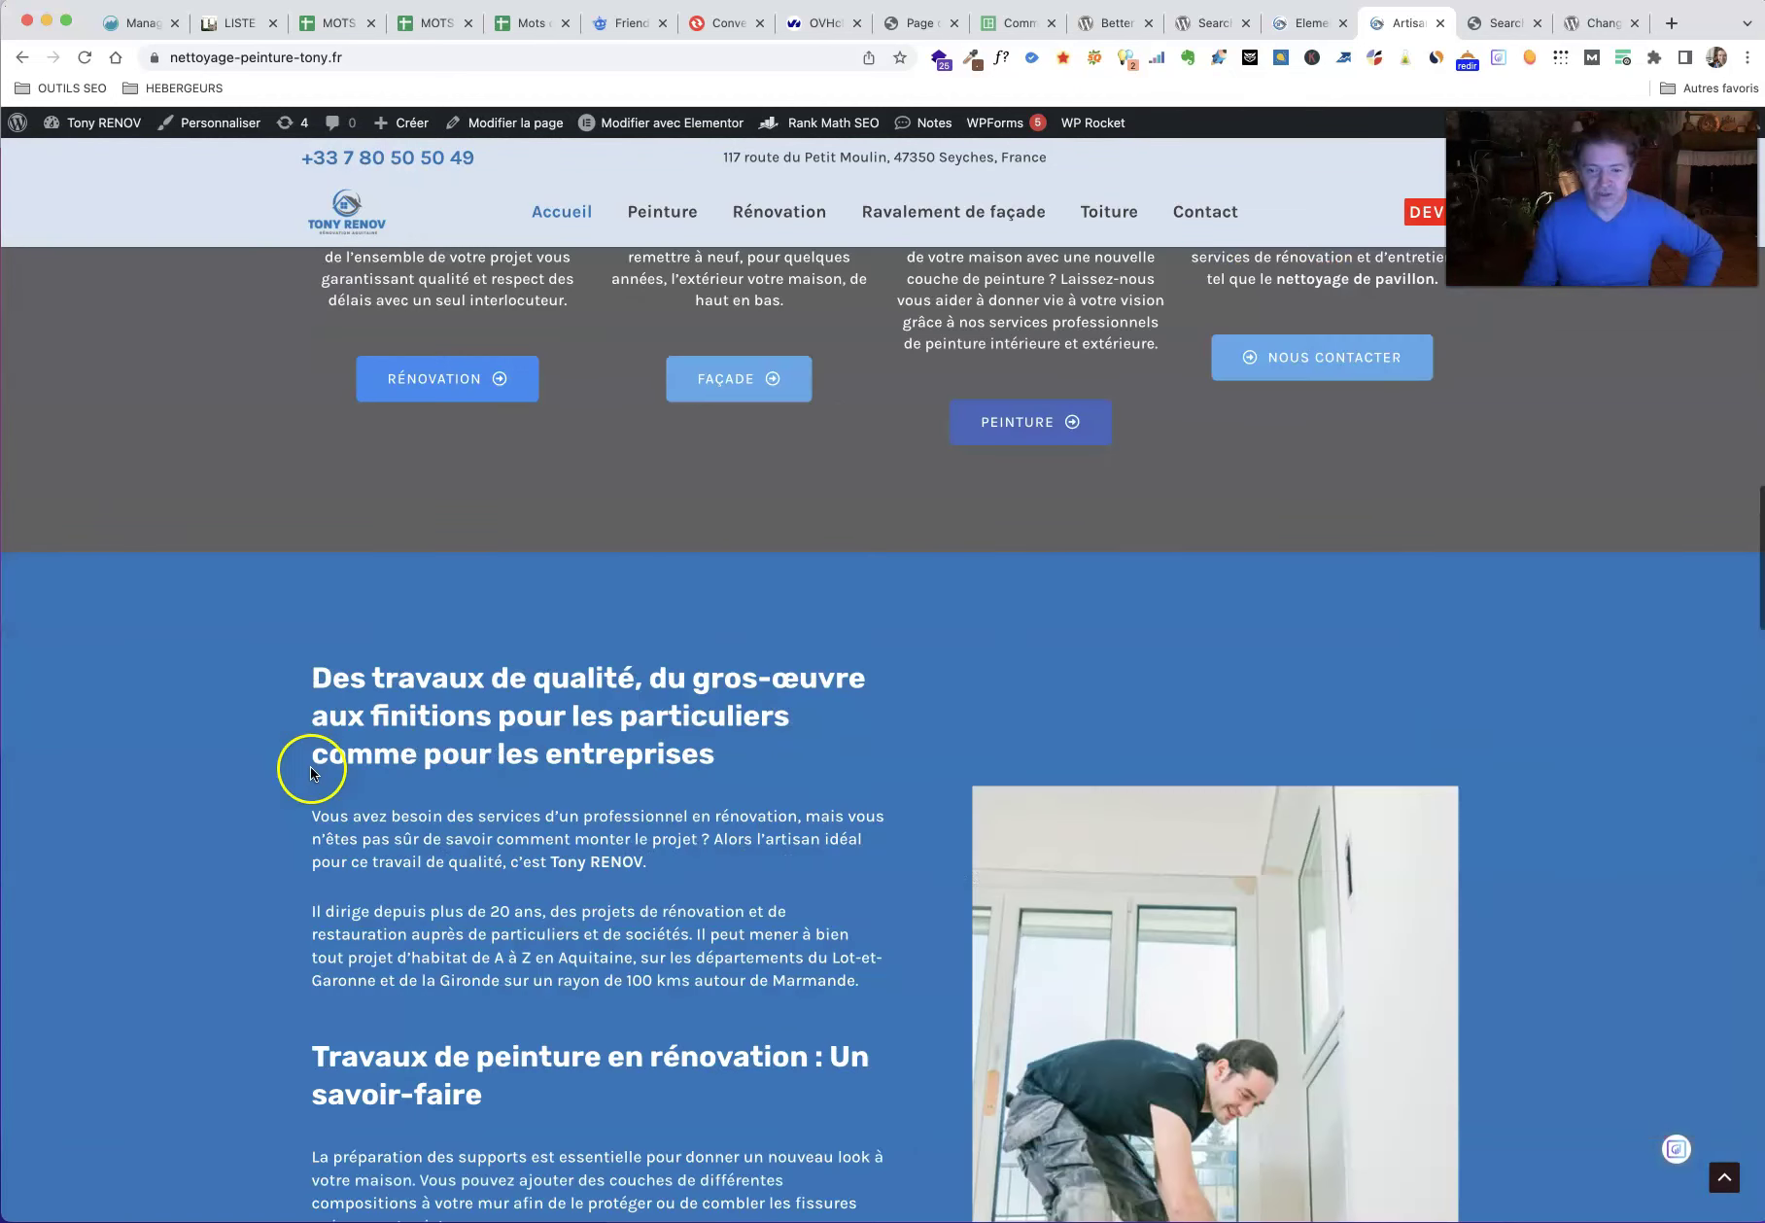
scroll(311, 767, up, 7)
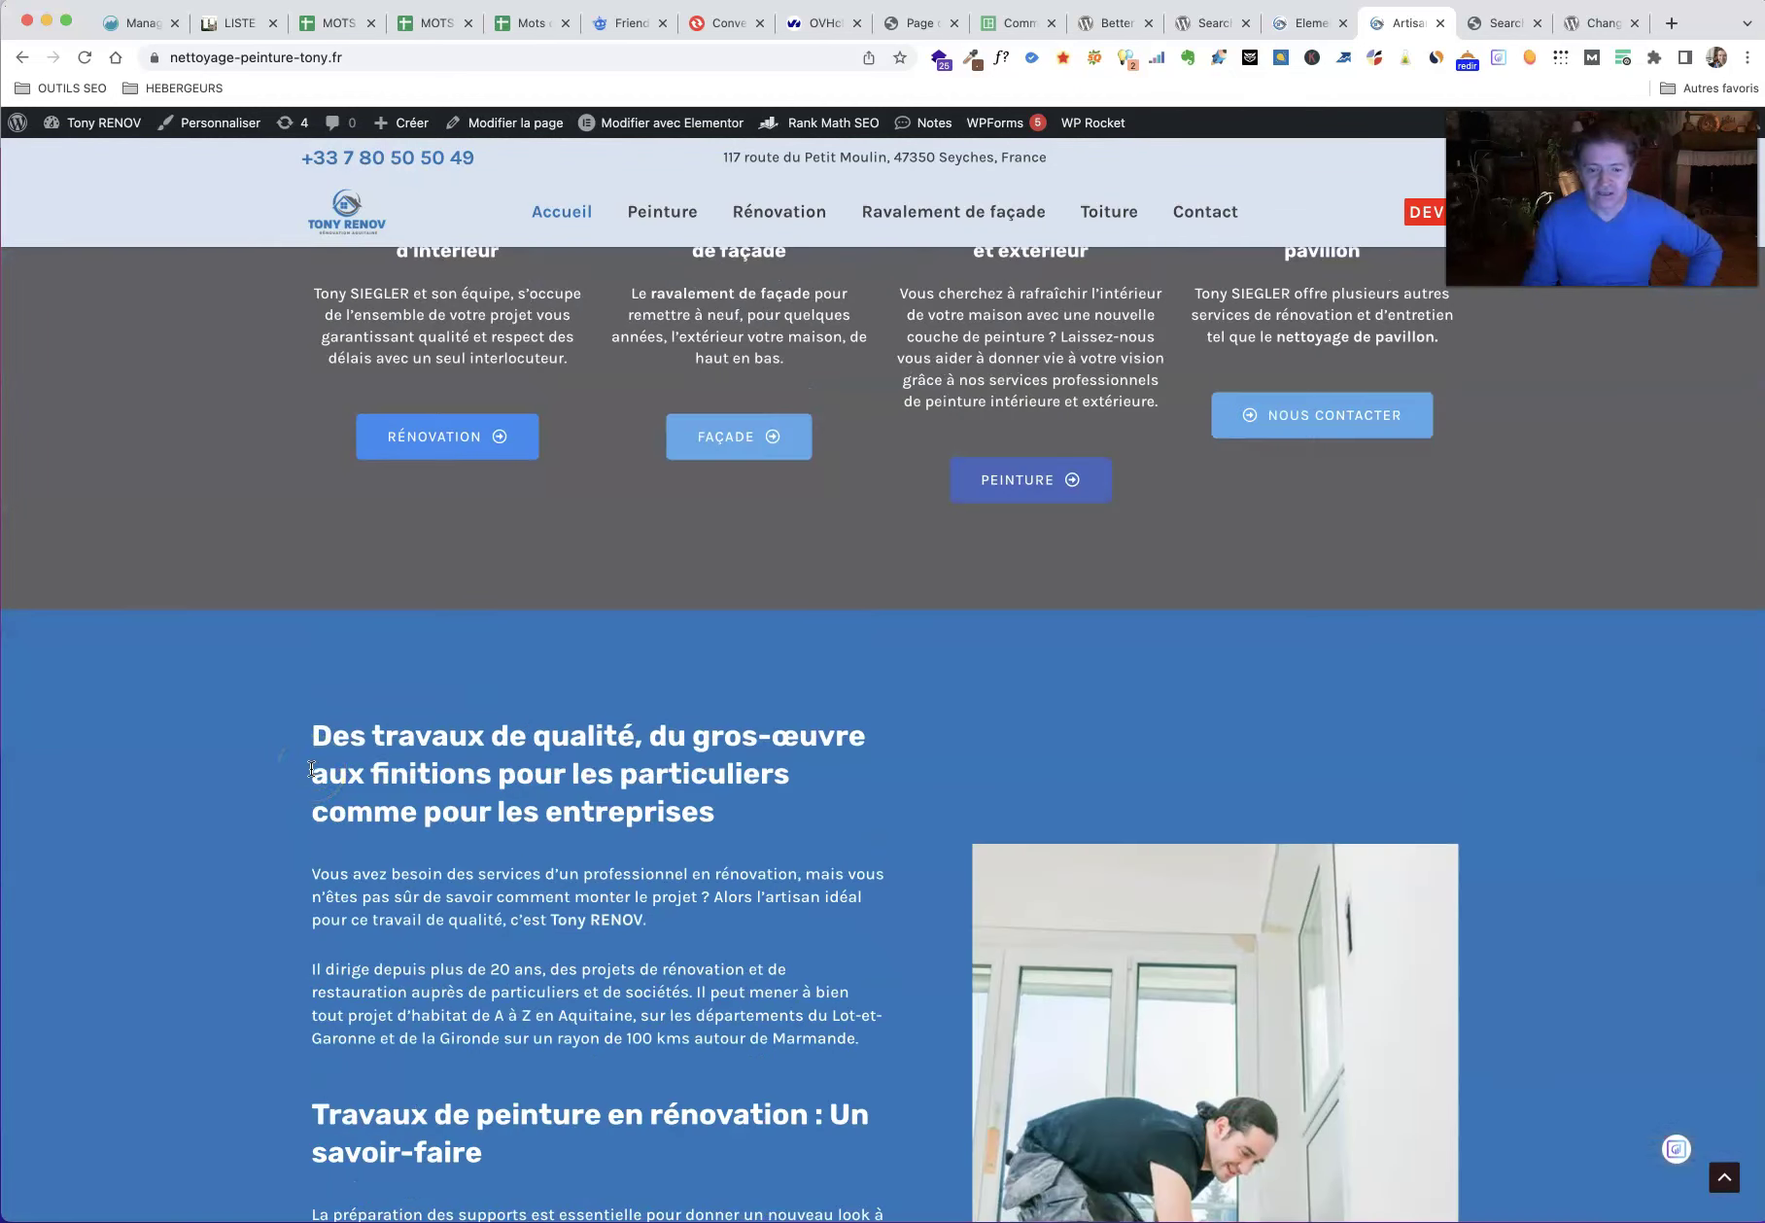
scroll(475, 803, down, 9)
scroll(475, 803, down, 7)
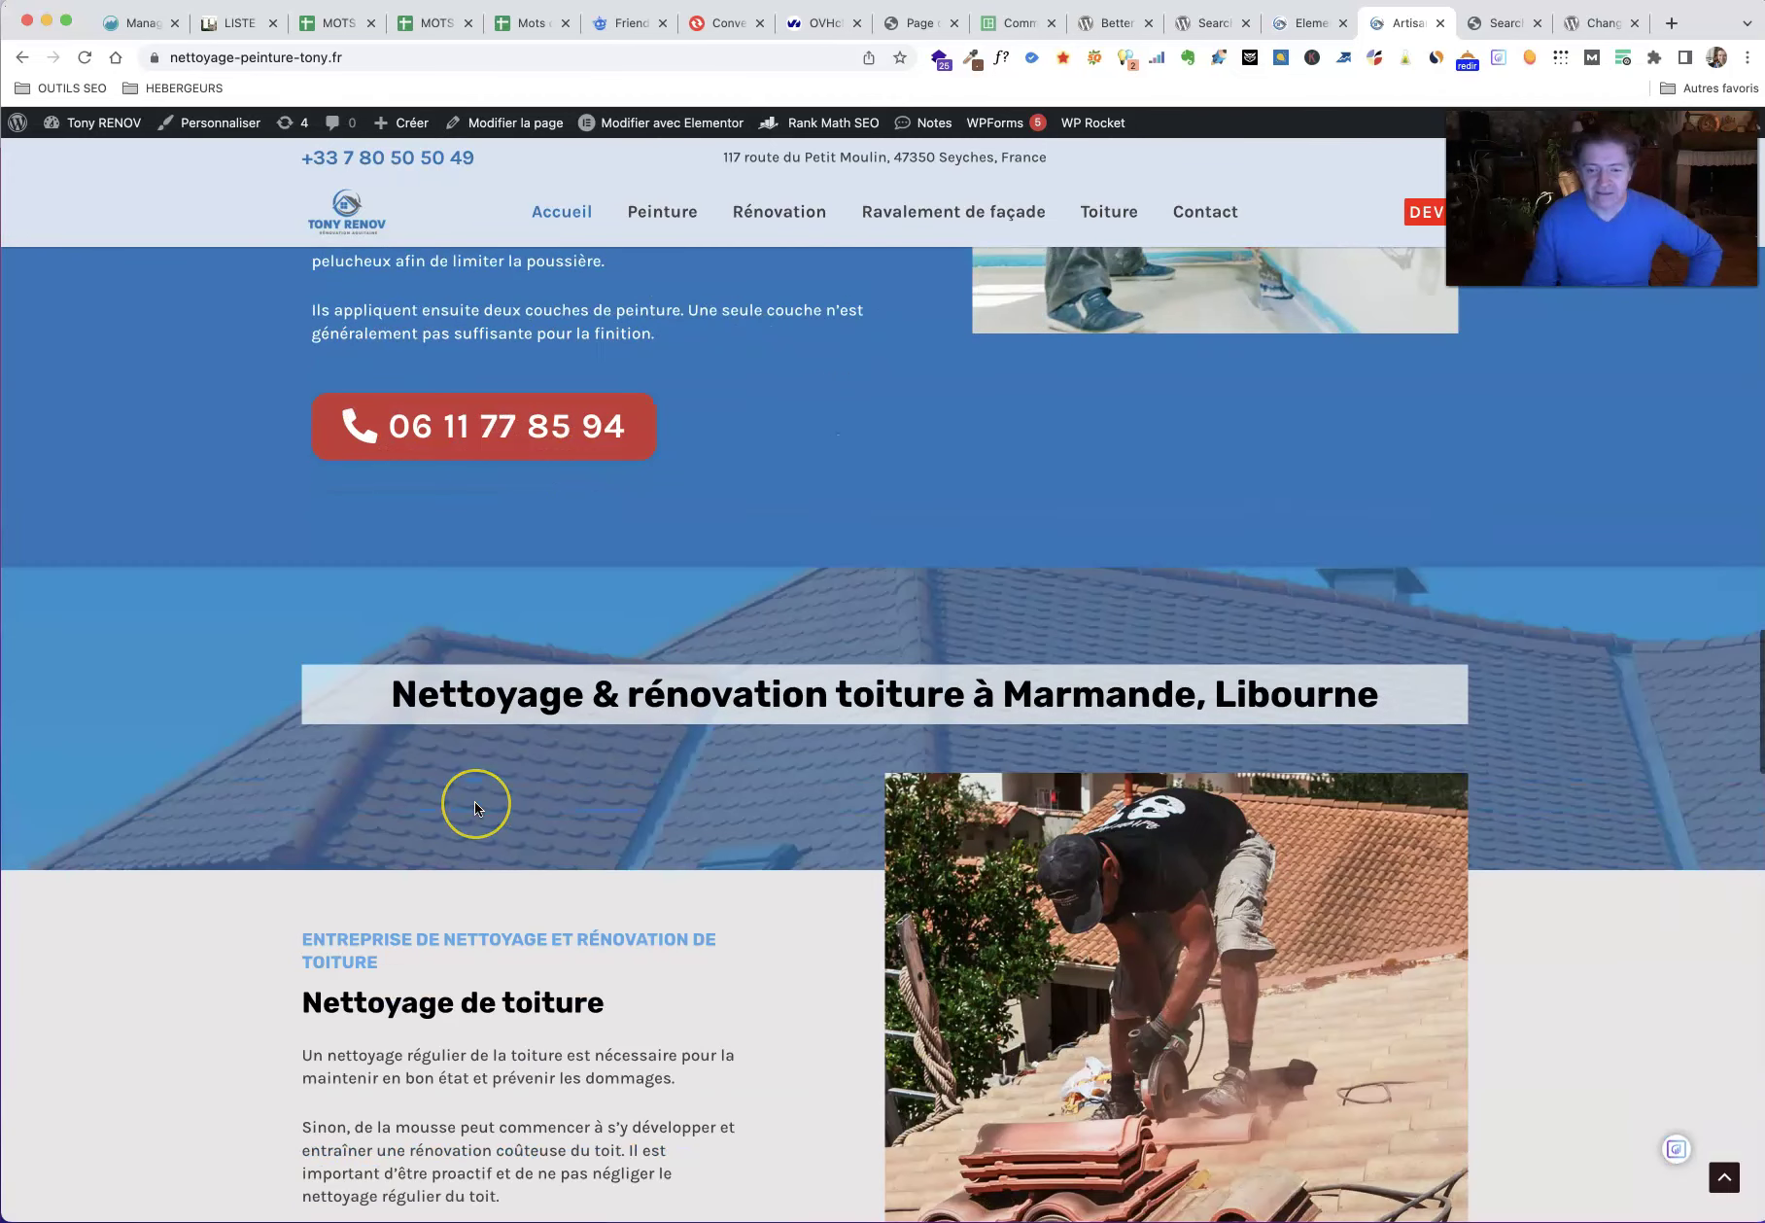
scroll(475, 802, down, 1)
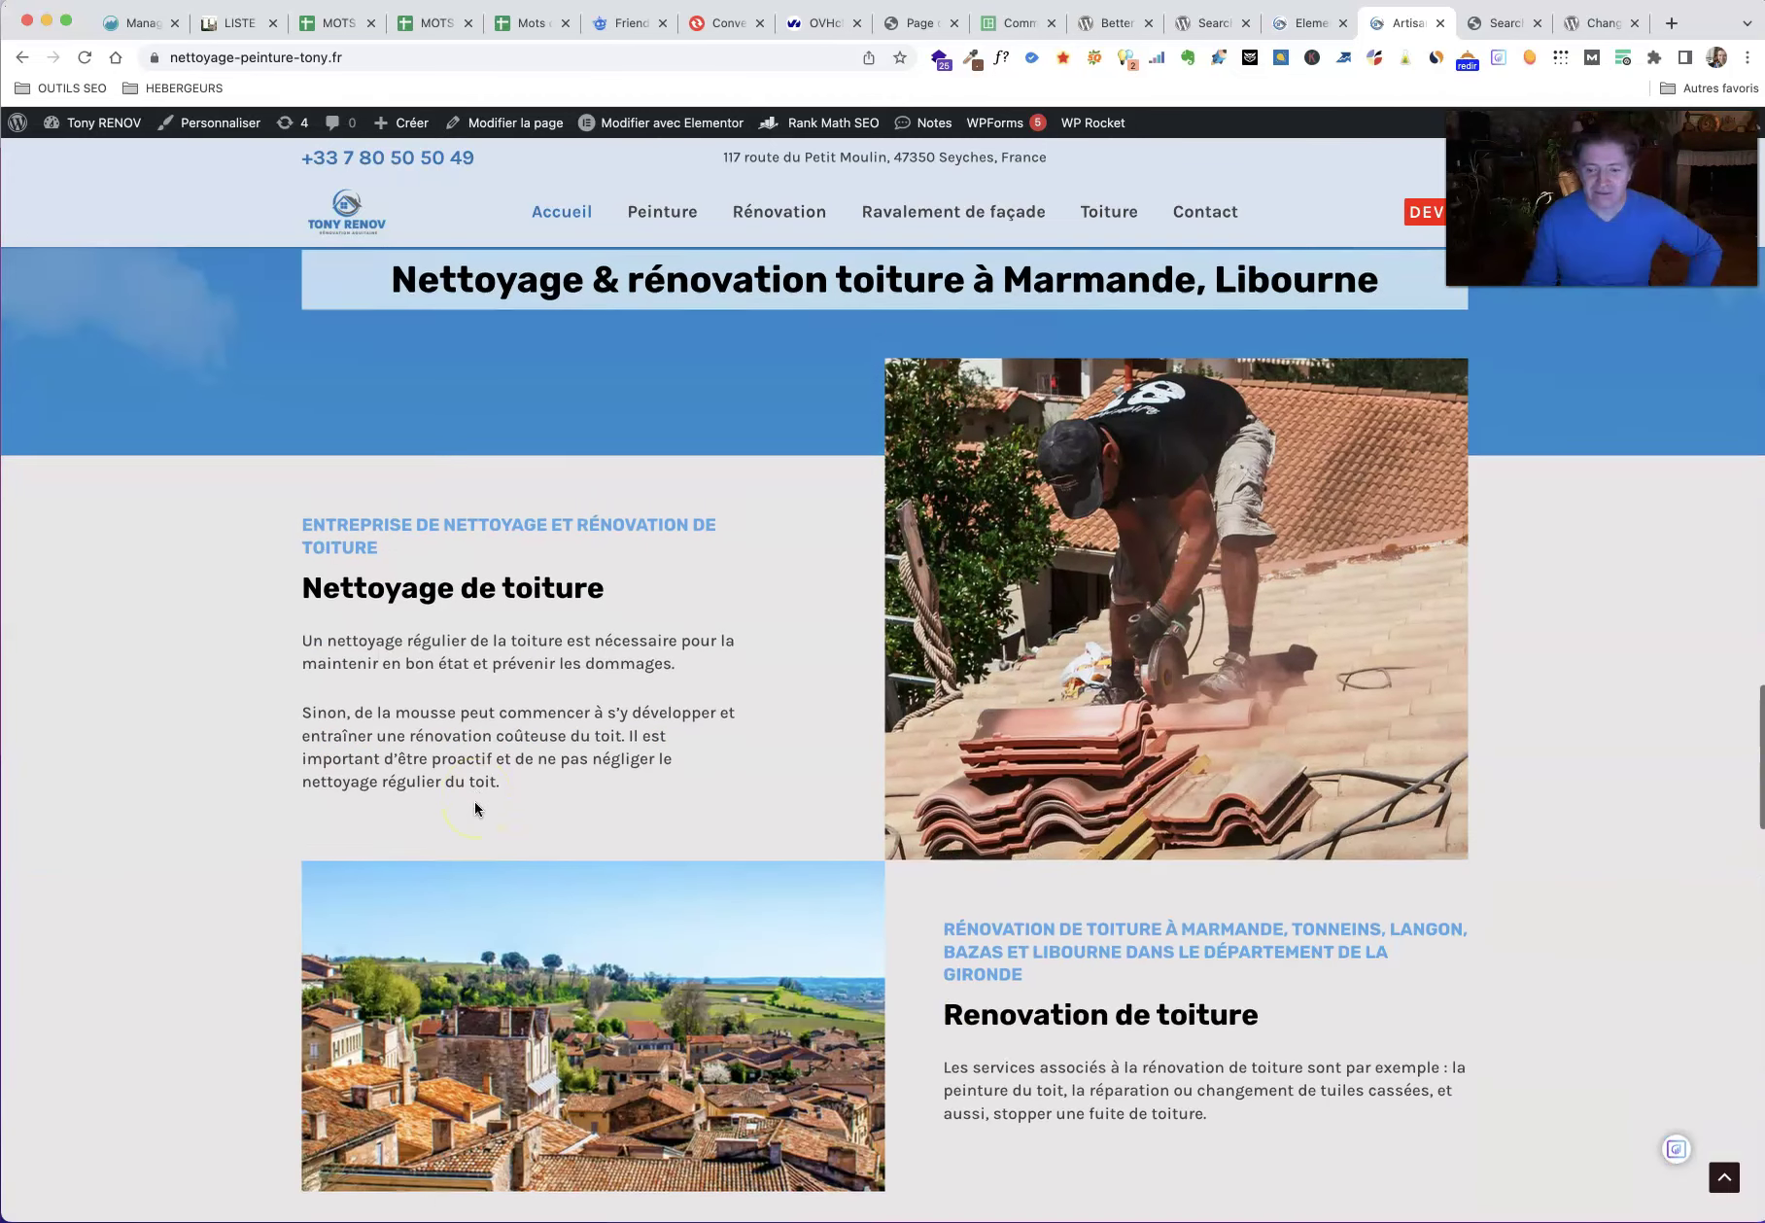
click(642, 219)
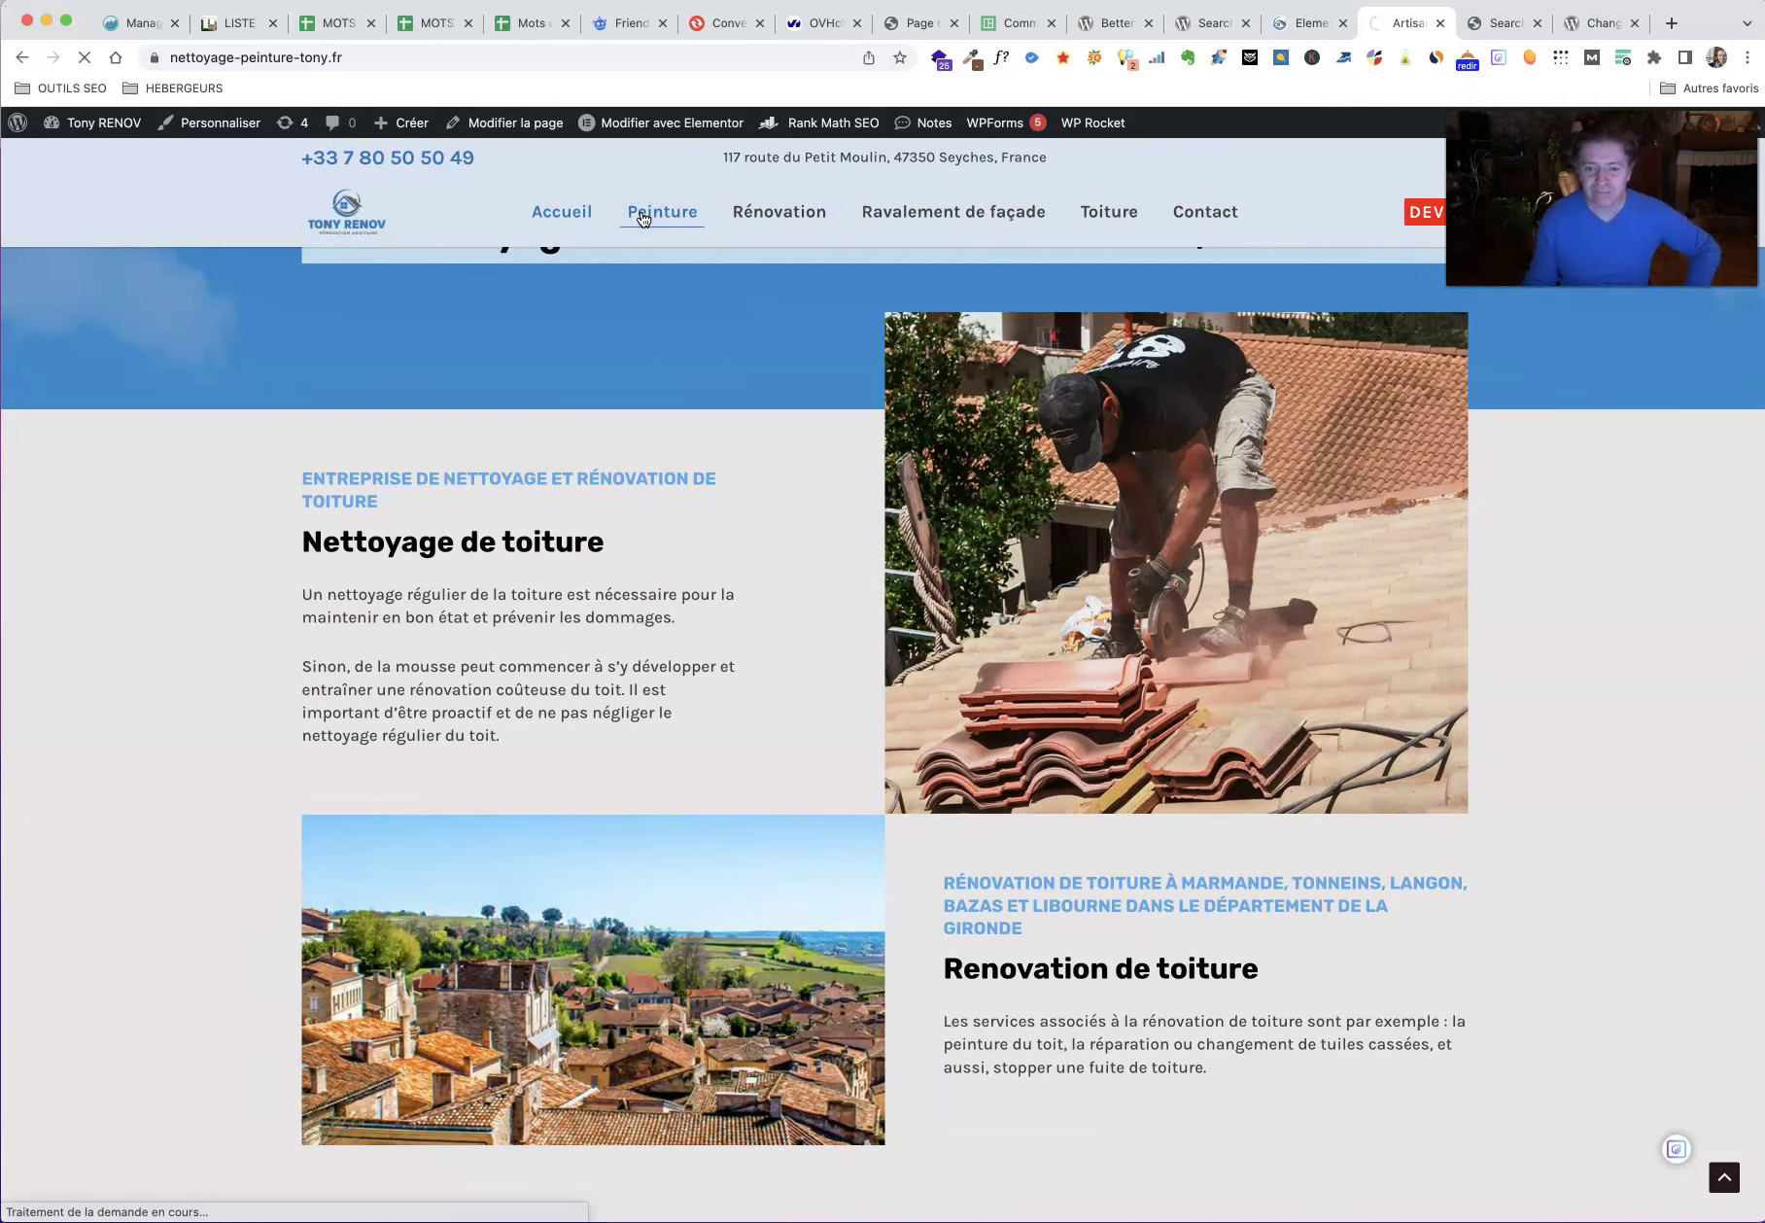
Step: Scroll through the live Peinture page, which still shows the old owner's name
scroll(289, 660, down, 5)
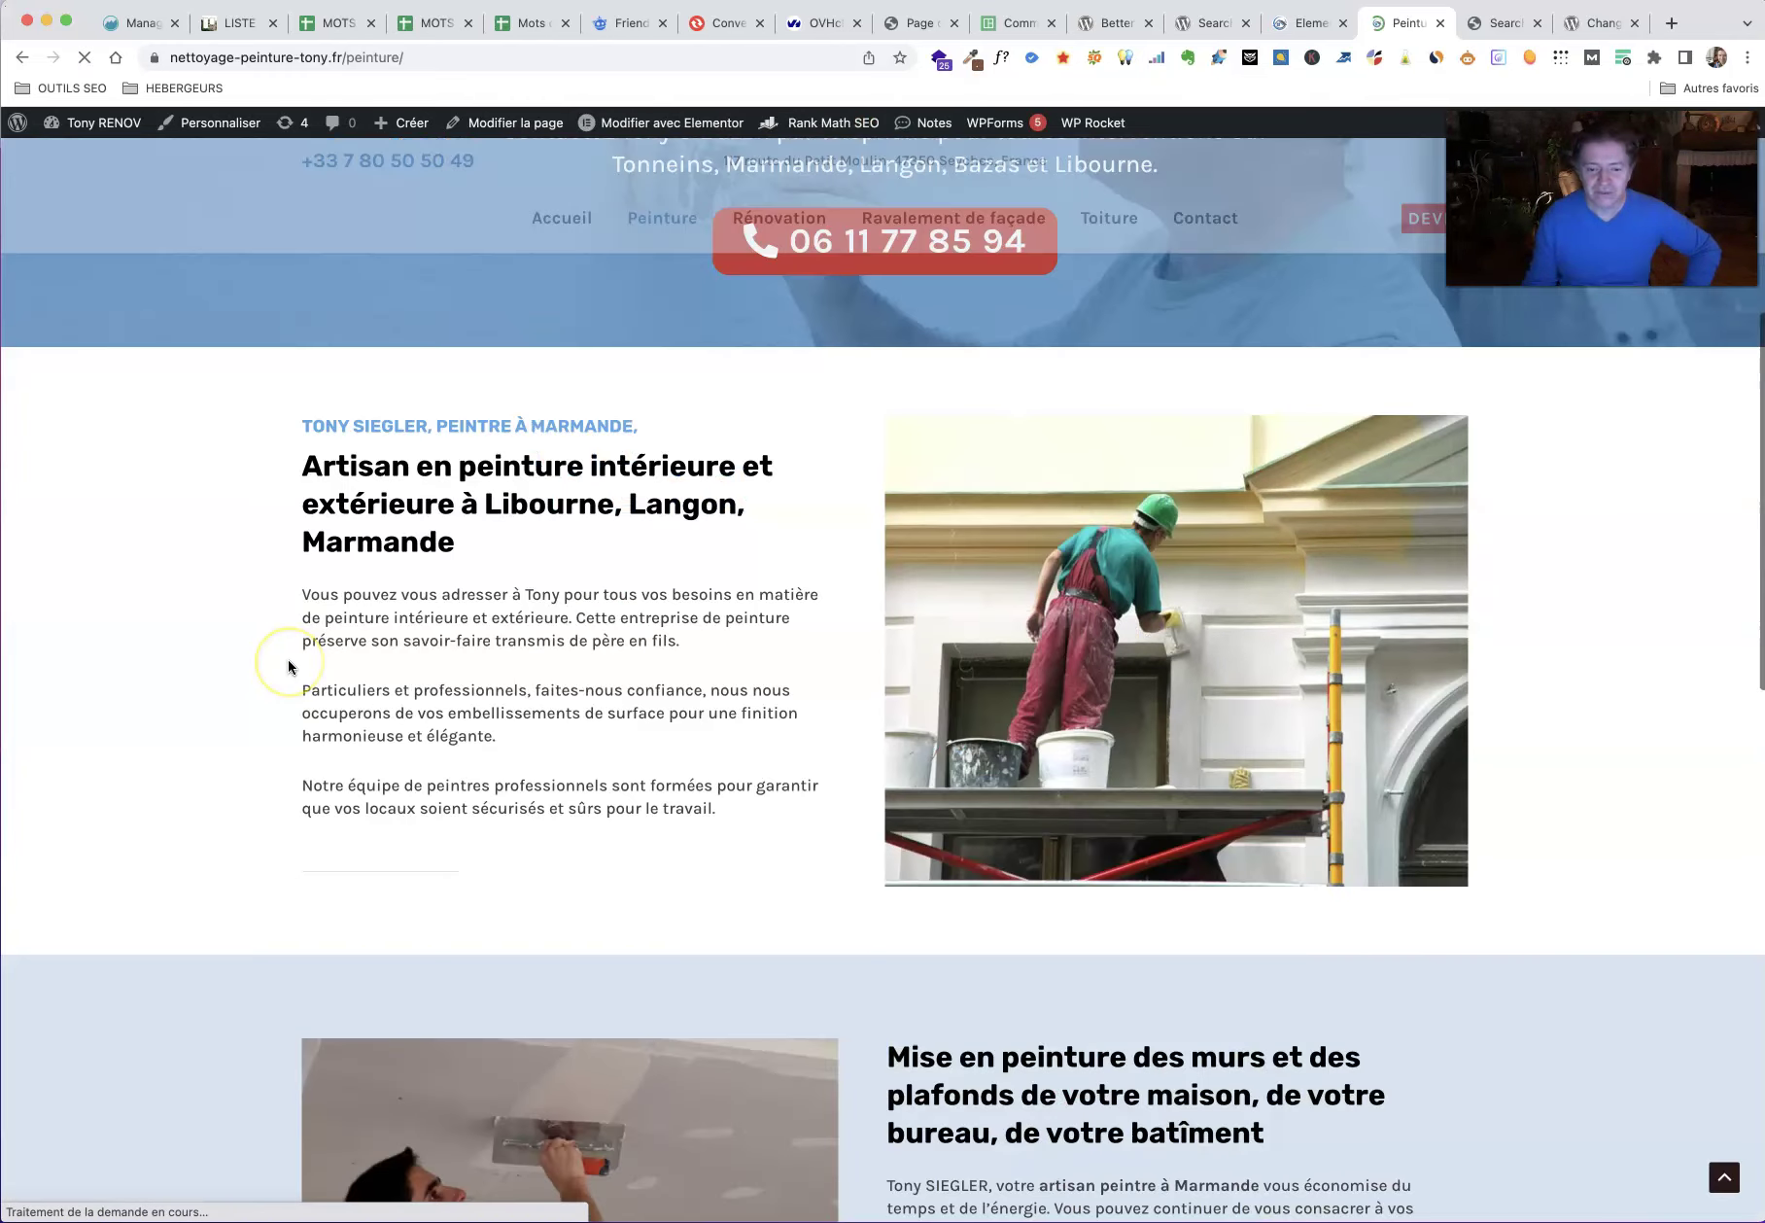
scroll(289, 667, down, 5)
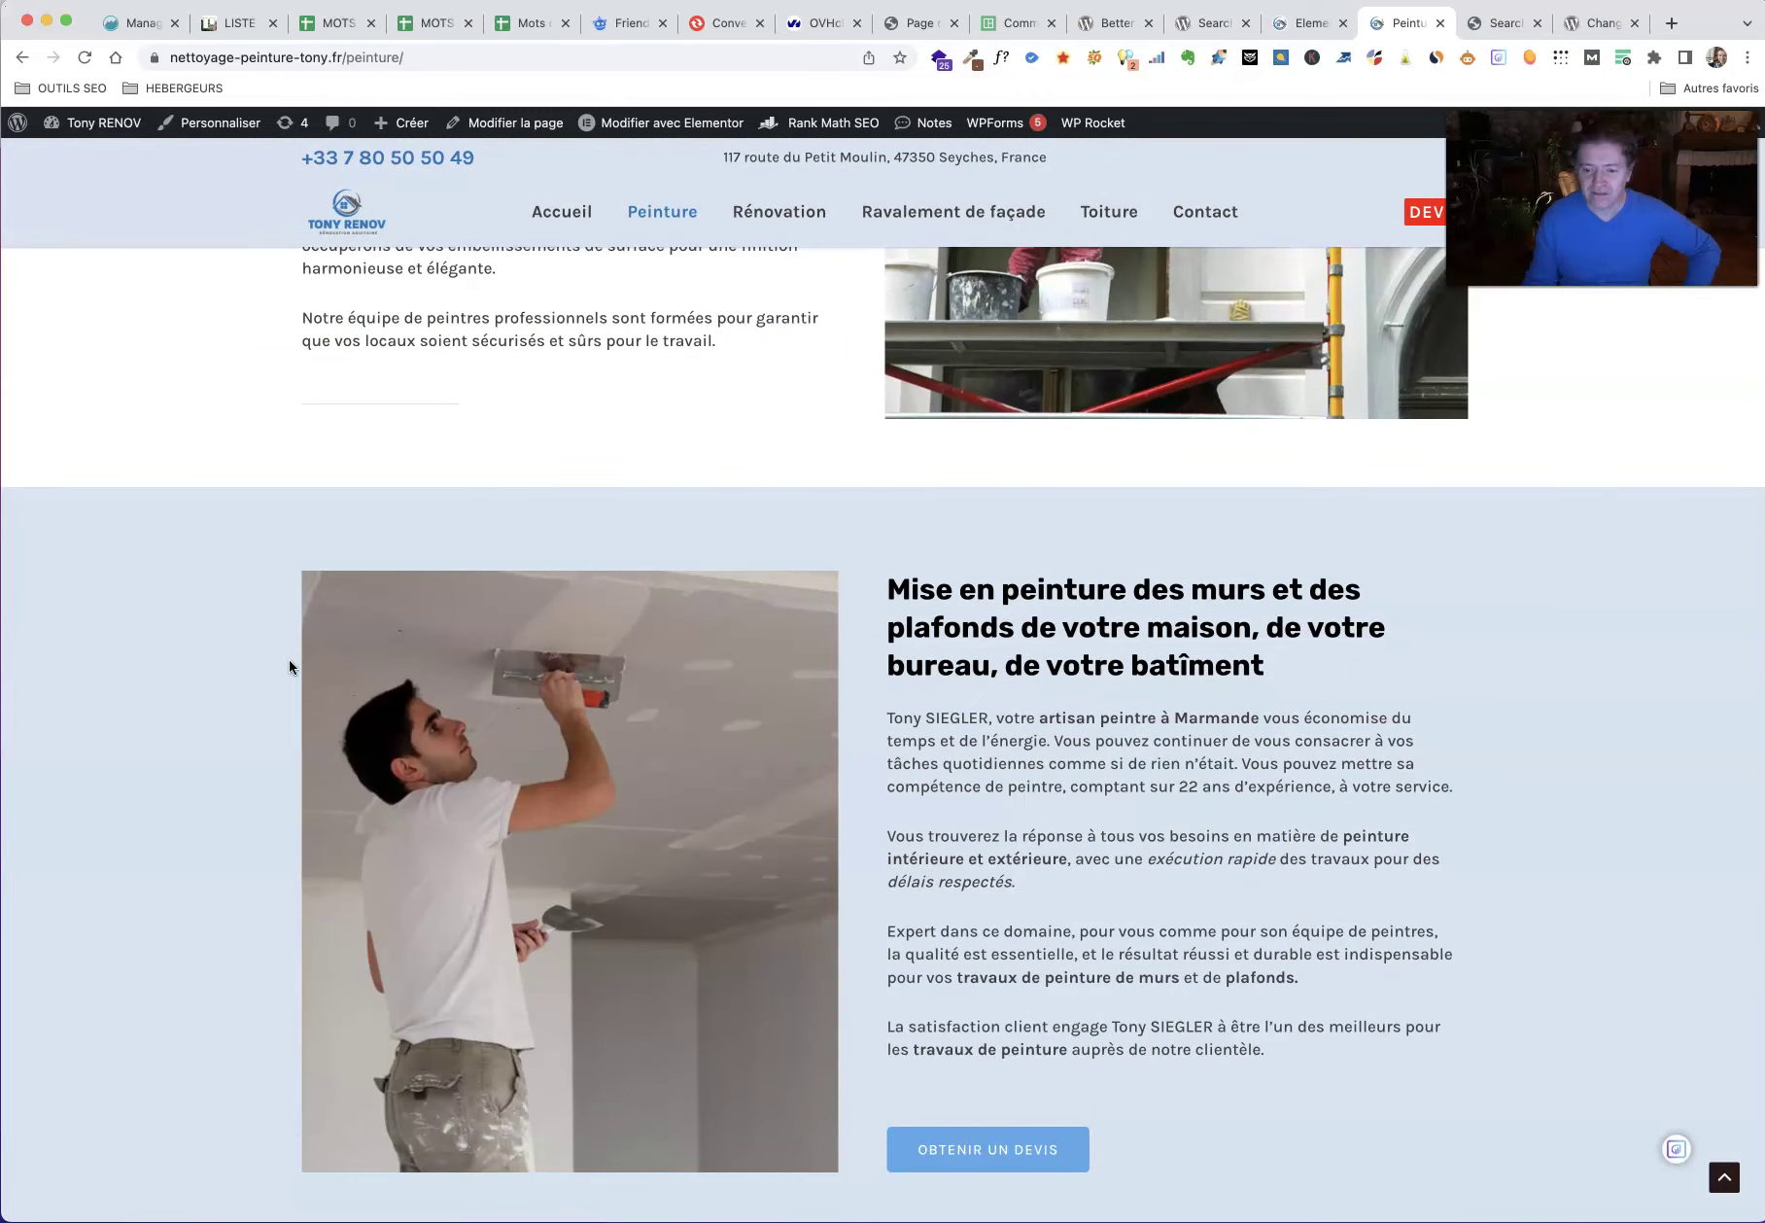
scroll(289, 666, down, 5)
scroll(289, 667, down, 5)
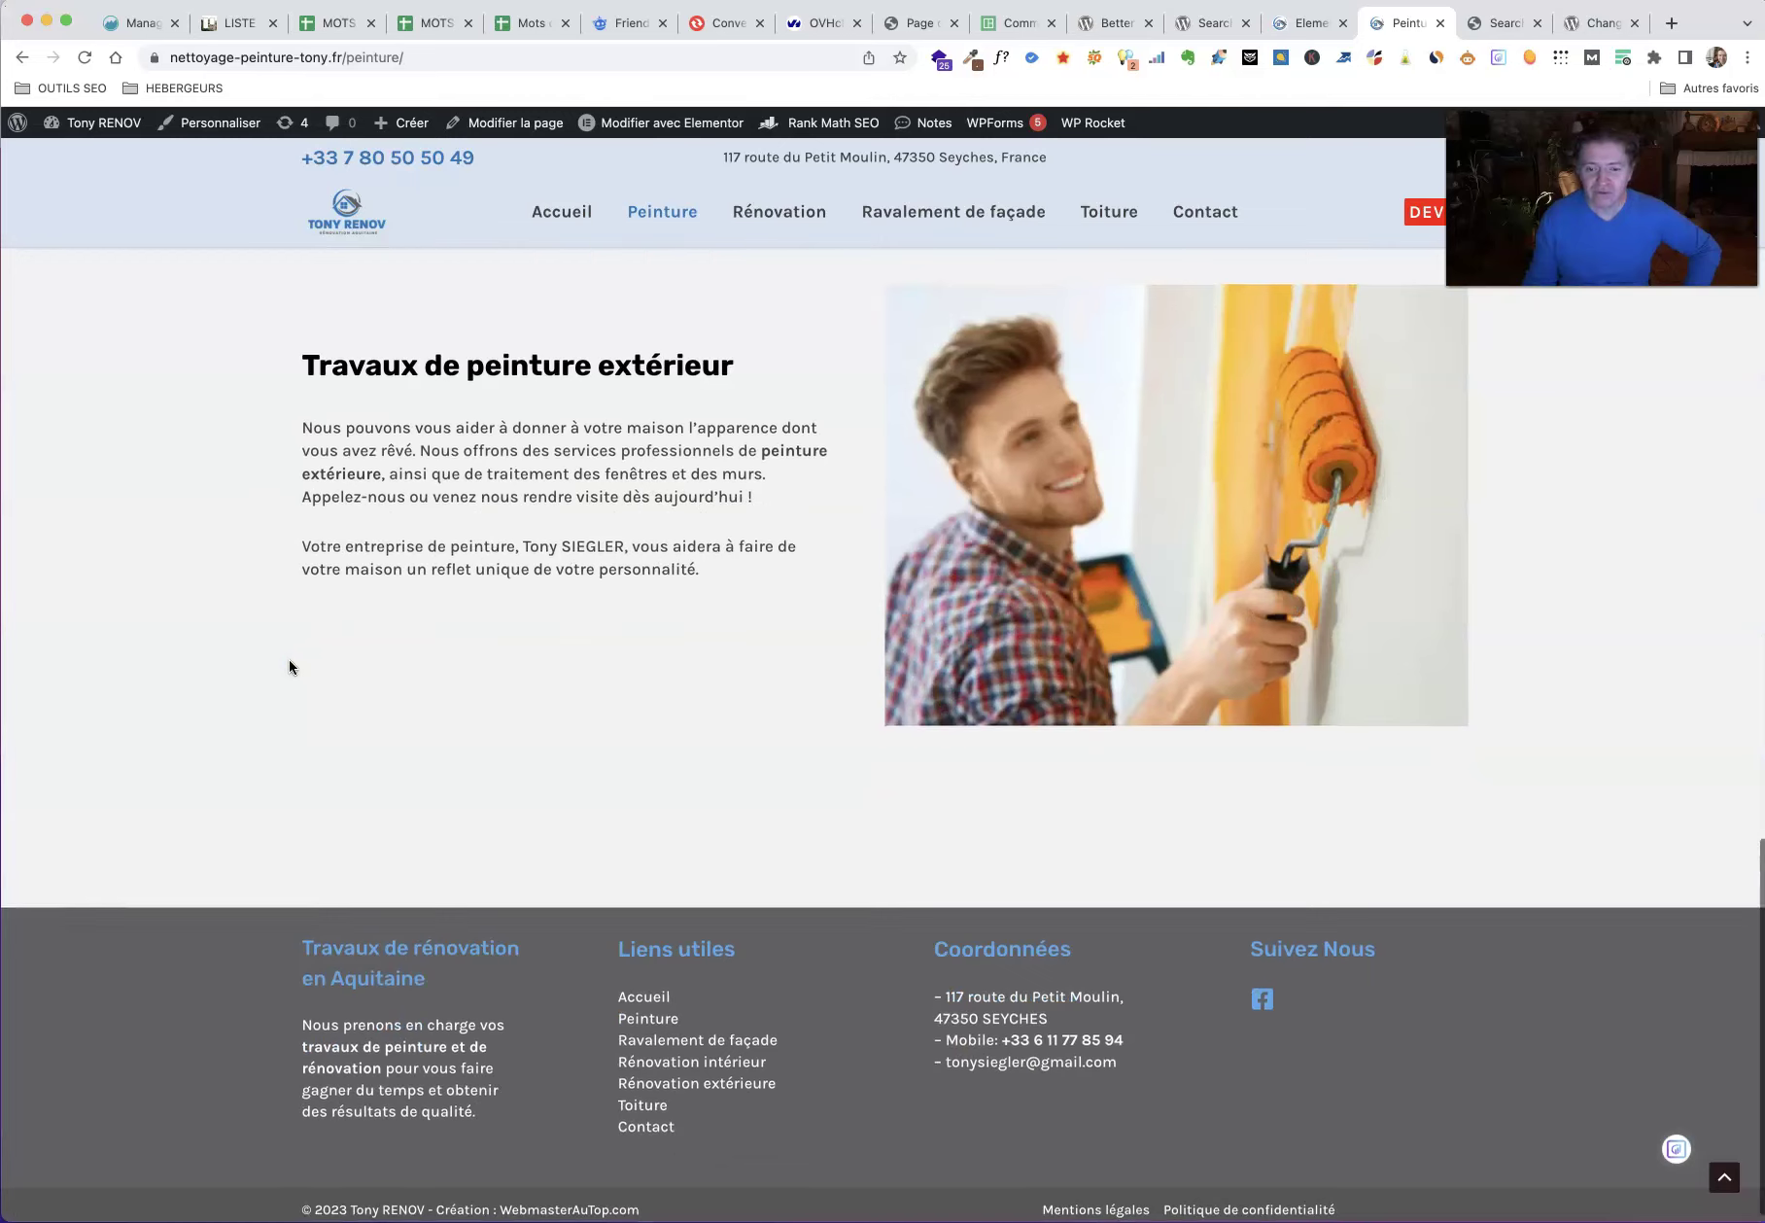
scroll(290, 666, down, 1)
Step: Check the Toiture page still shows the old name, then return to Search Regex
click(1104, 225)
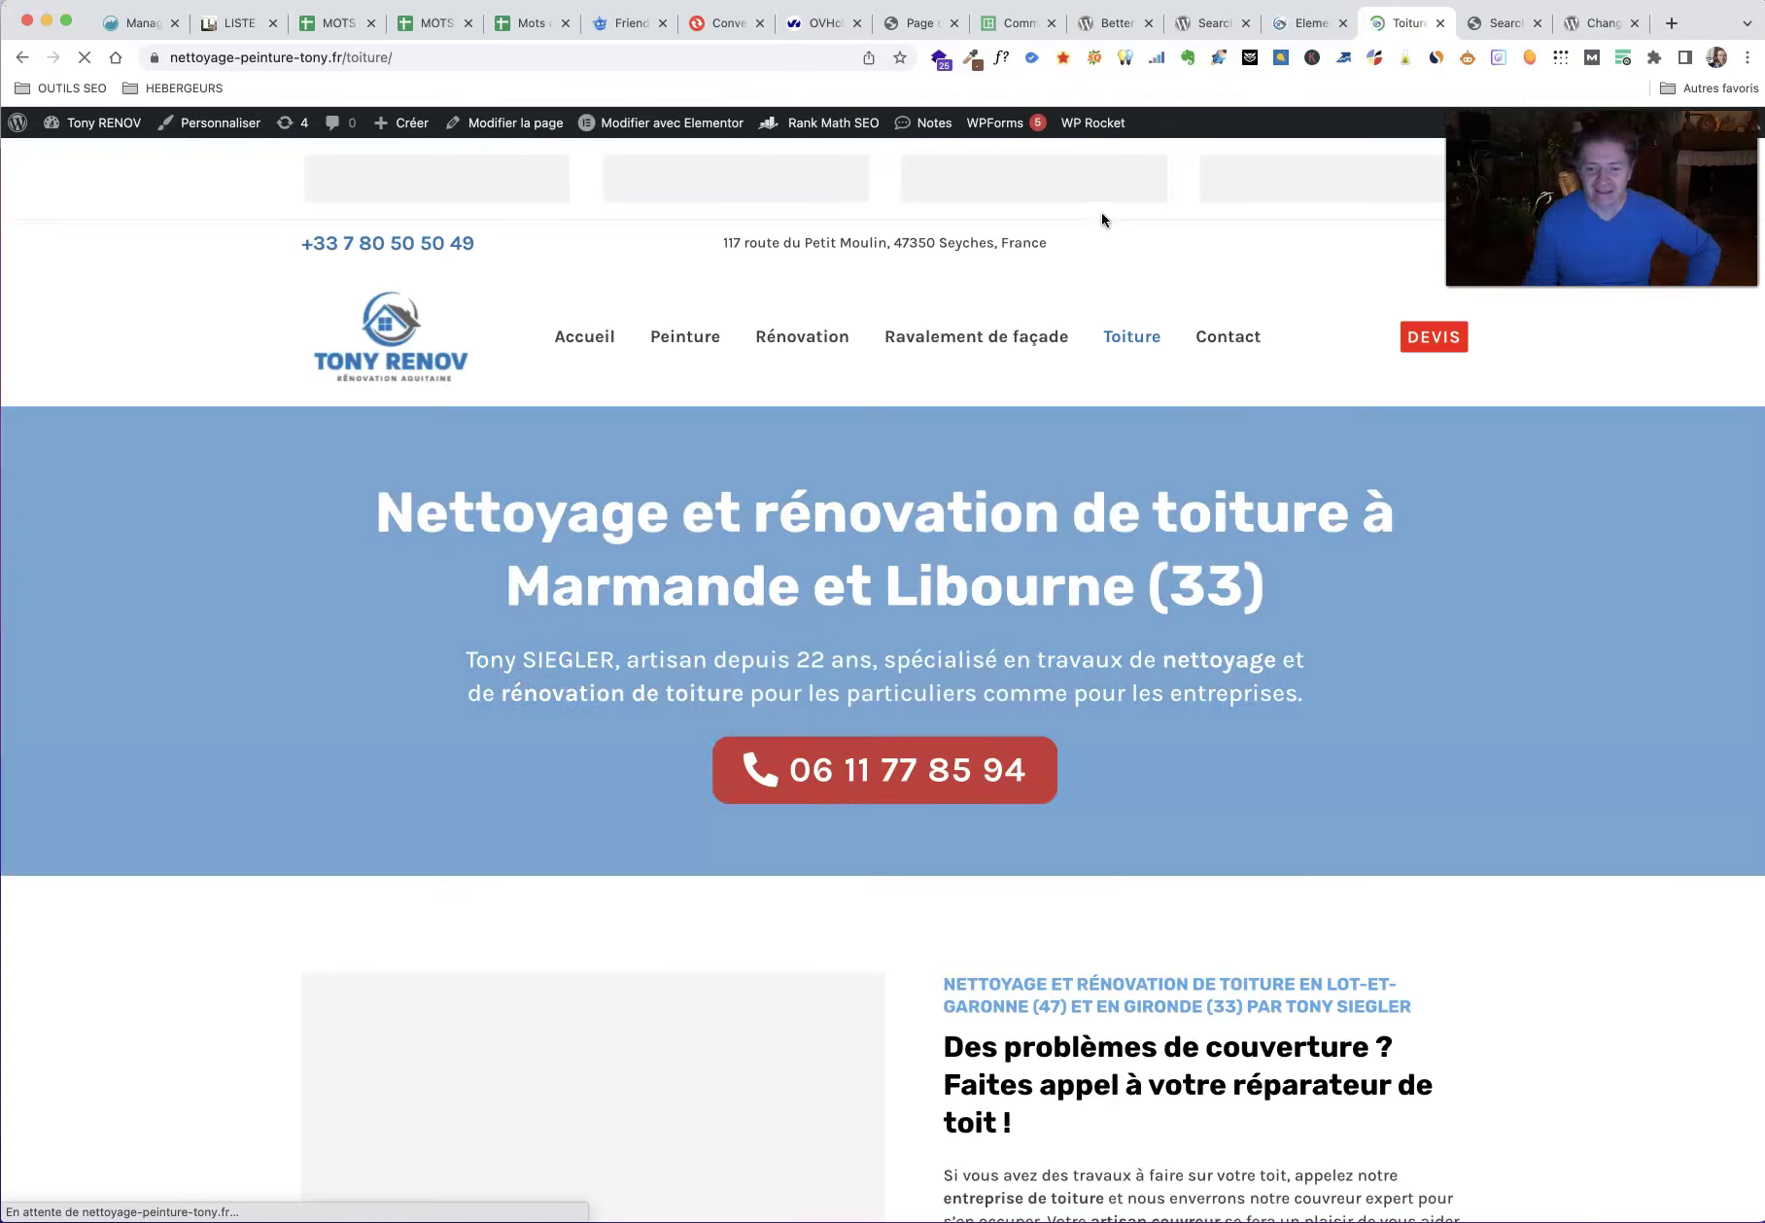
click(316, 748)
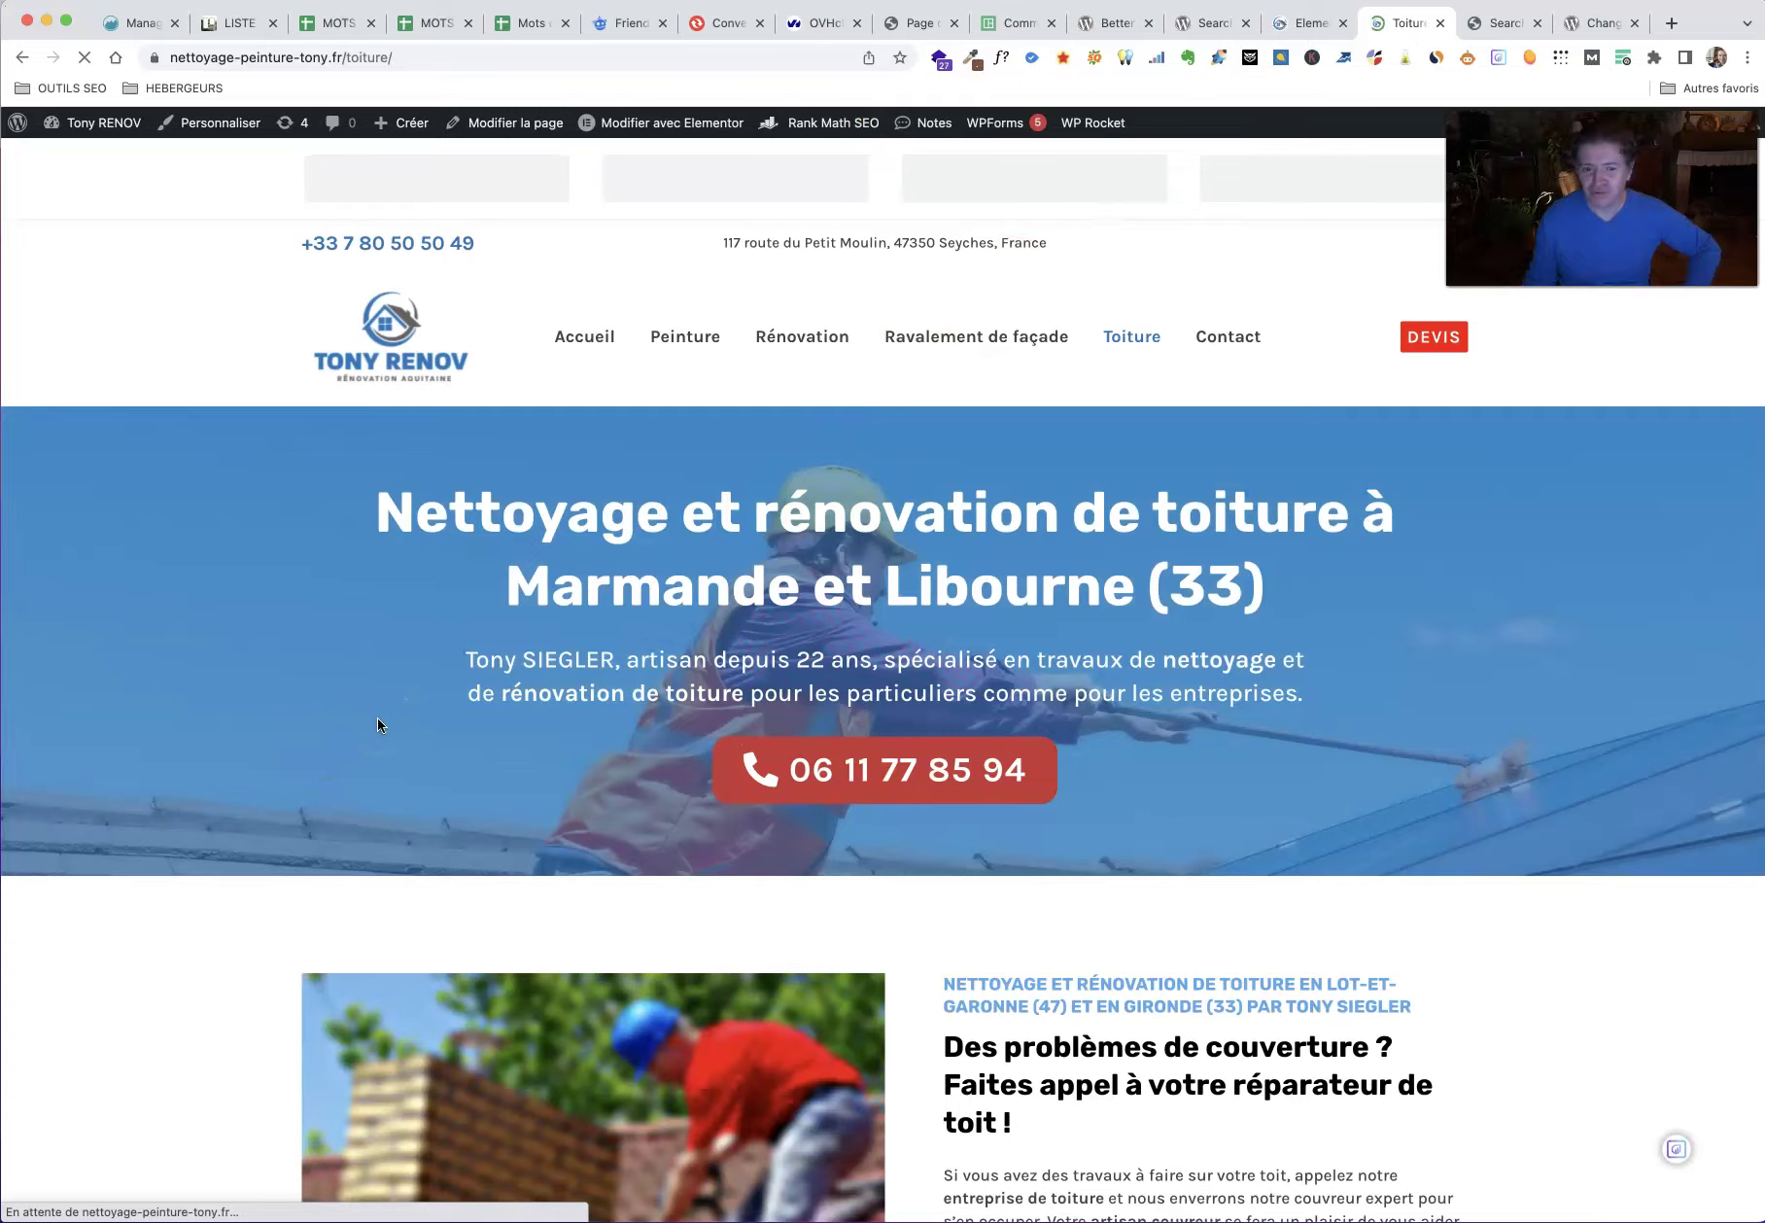
scroll(378, 720, down, 8)
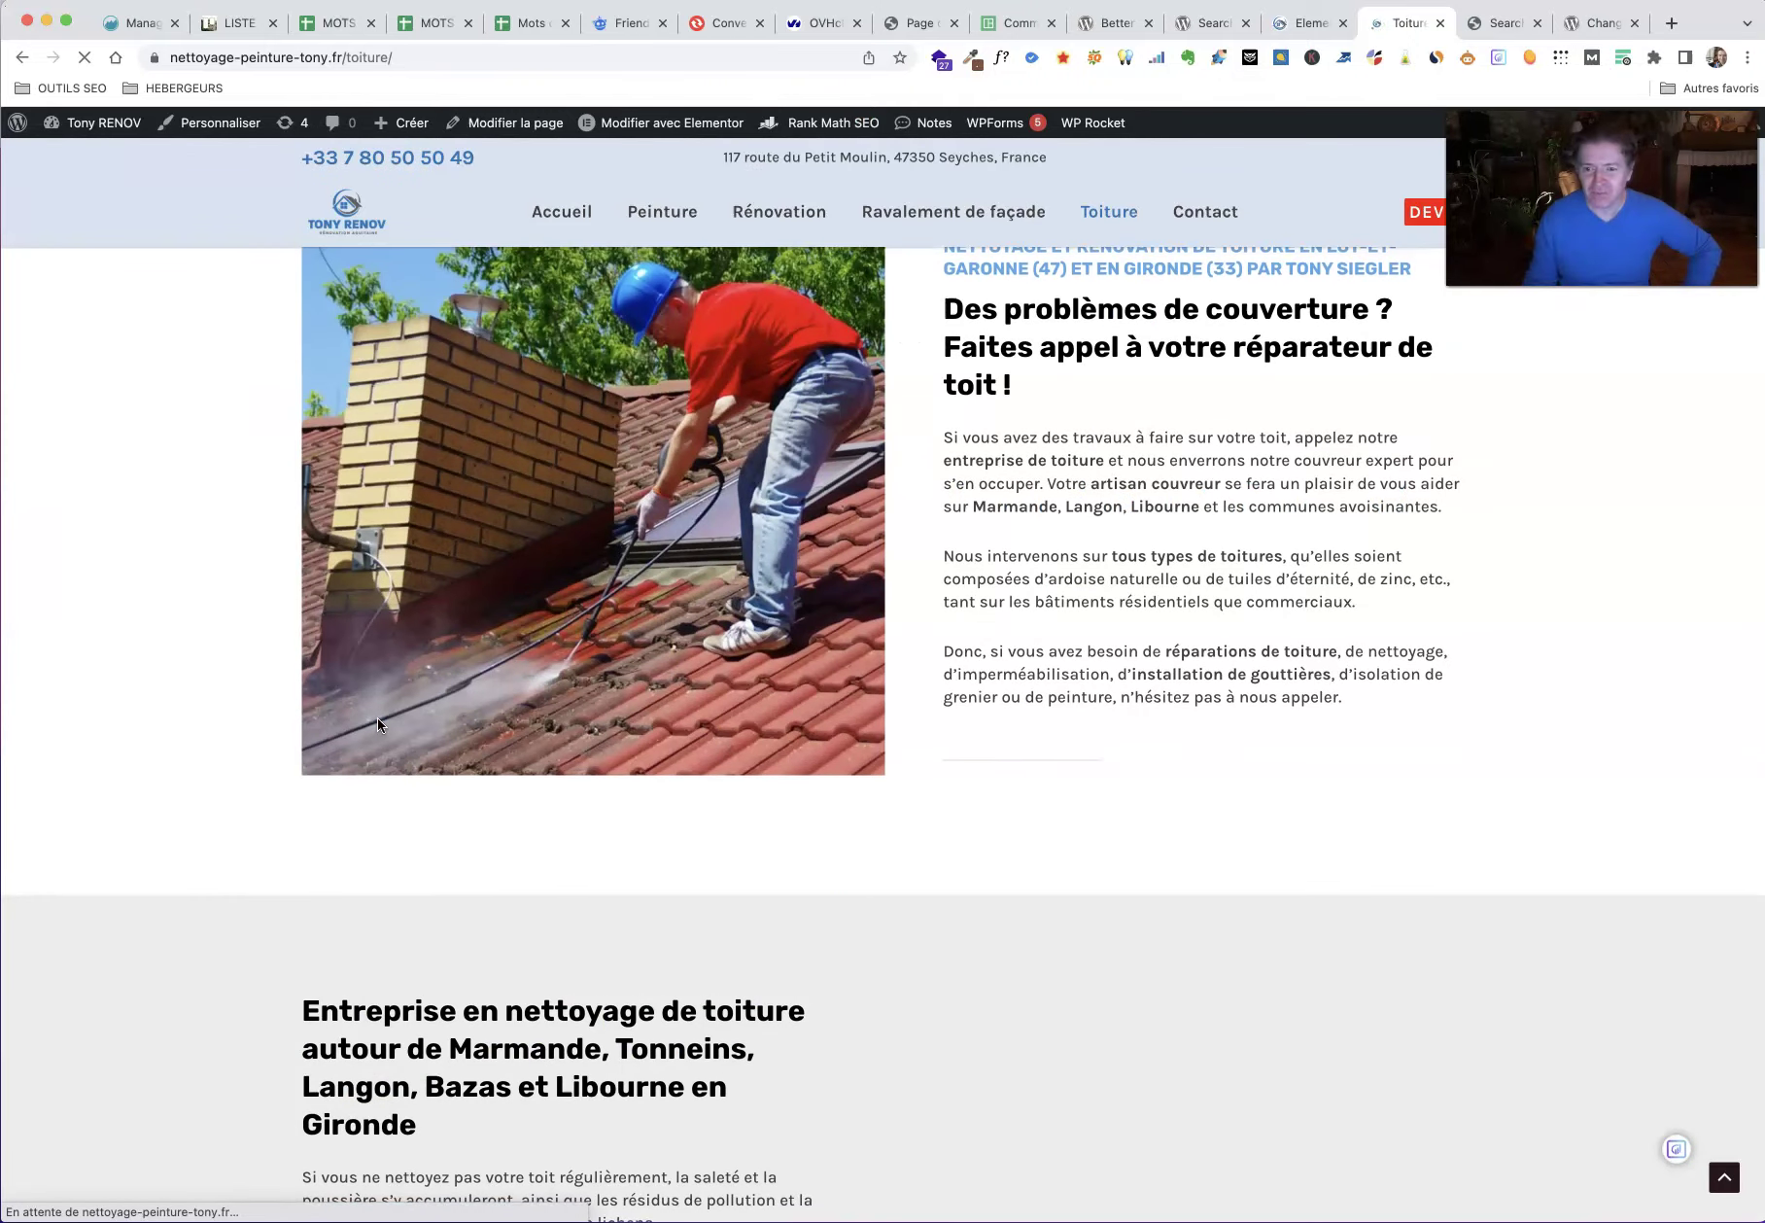
scroll(376, 717, down, 3)
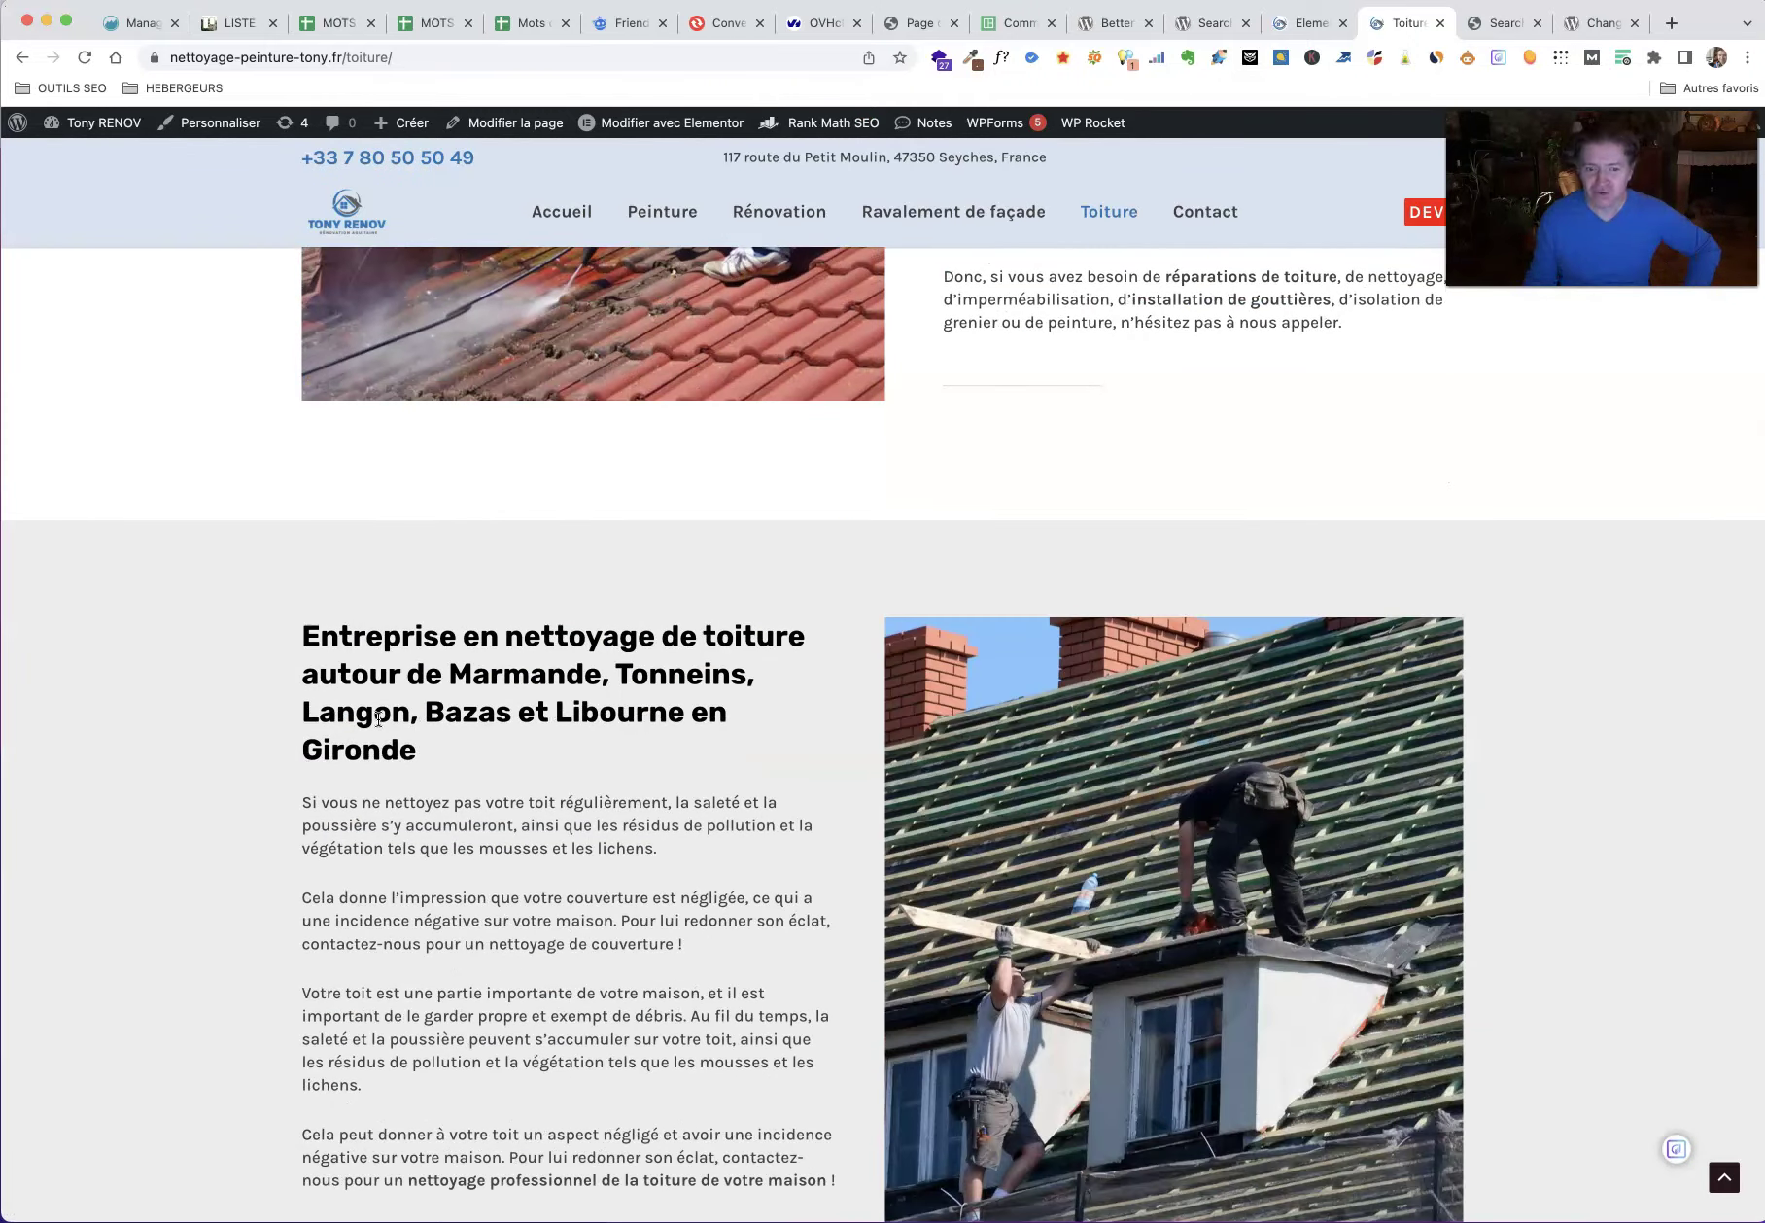
scroll(378, 724, down, 7)
scroll(378, 719, down, 6)
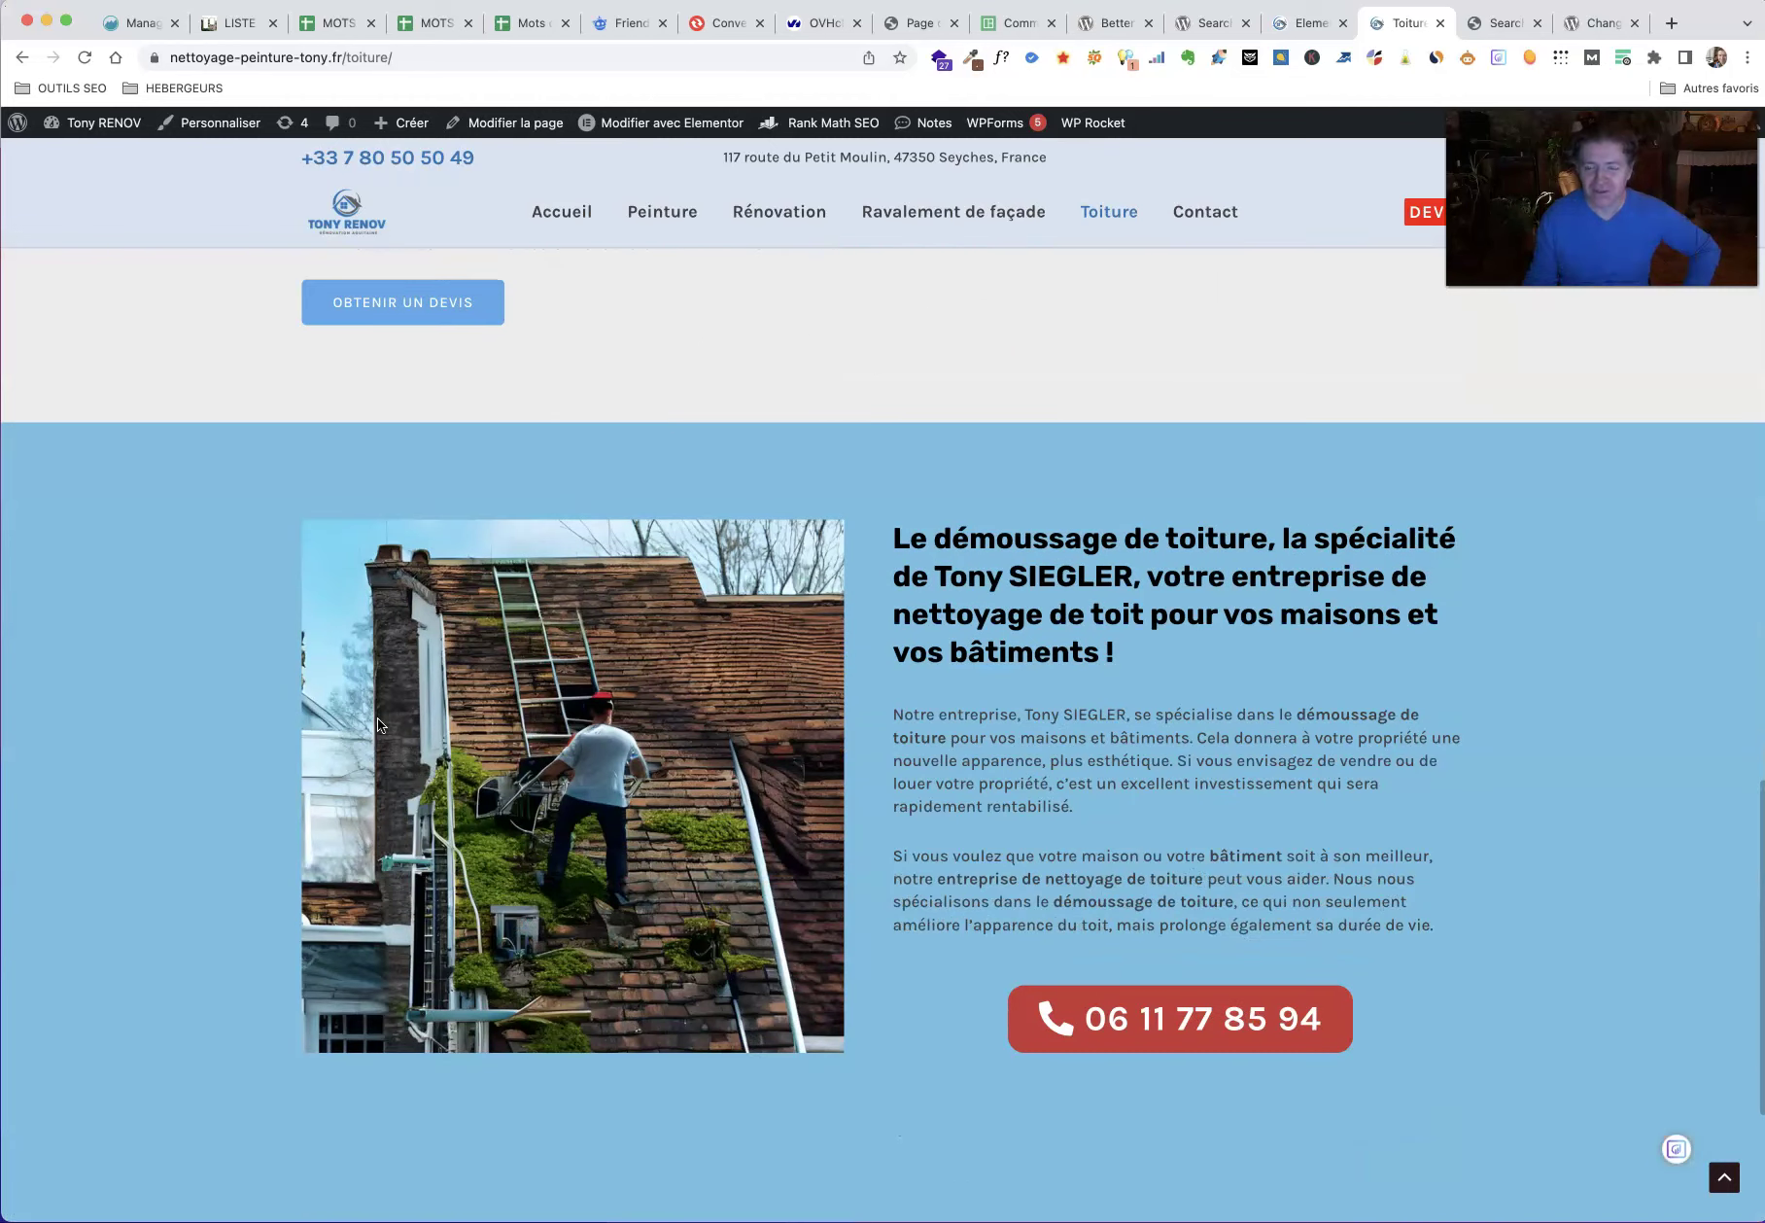
scroll(378, 719, down, 3)
scroll(378, 719, up, 2)
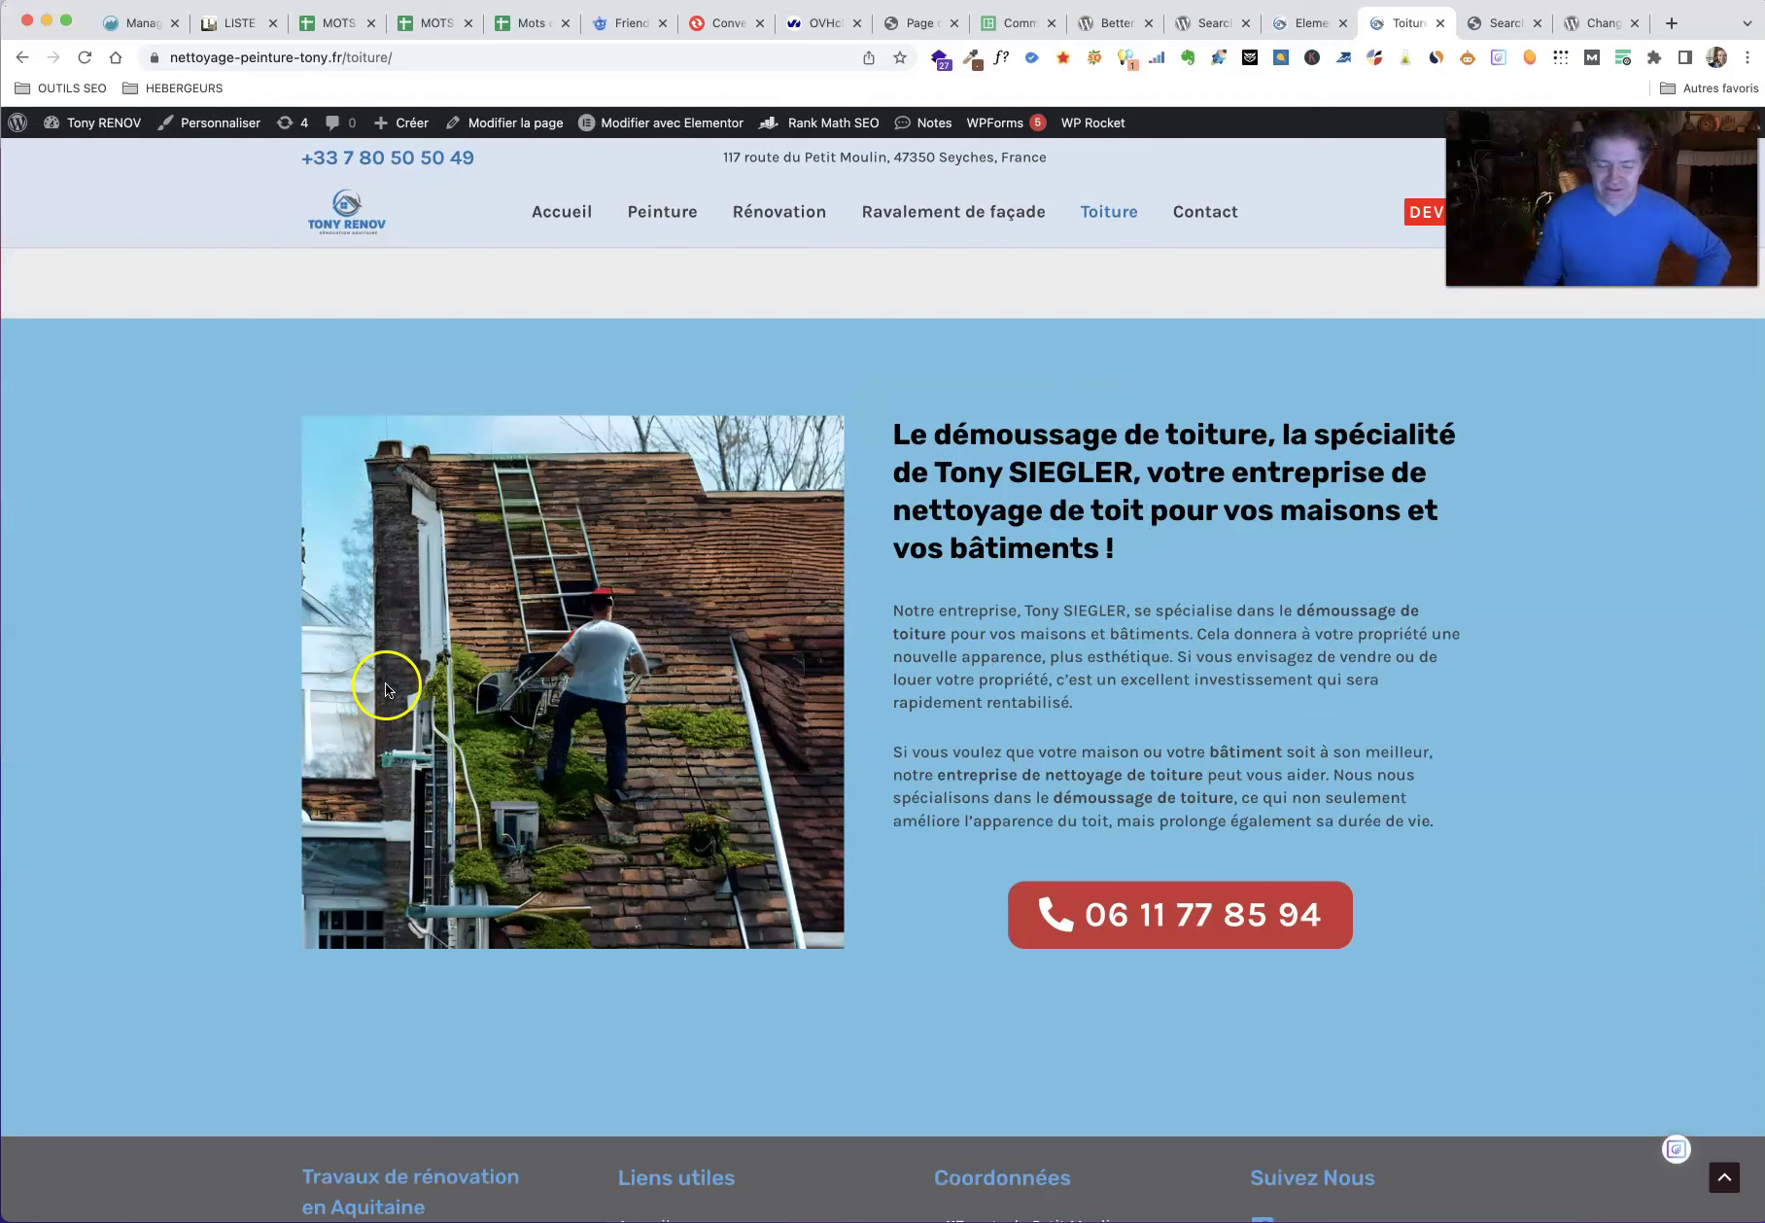
key(ctrl+Tab)
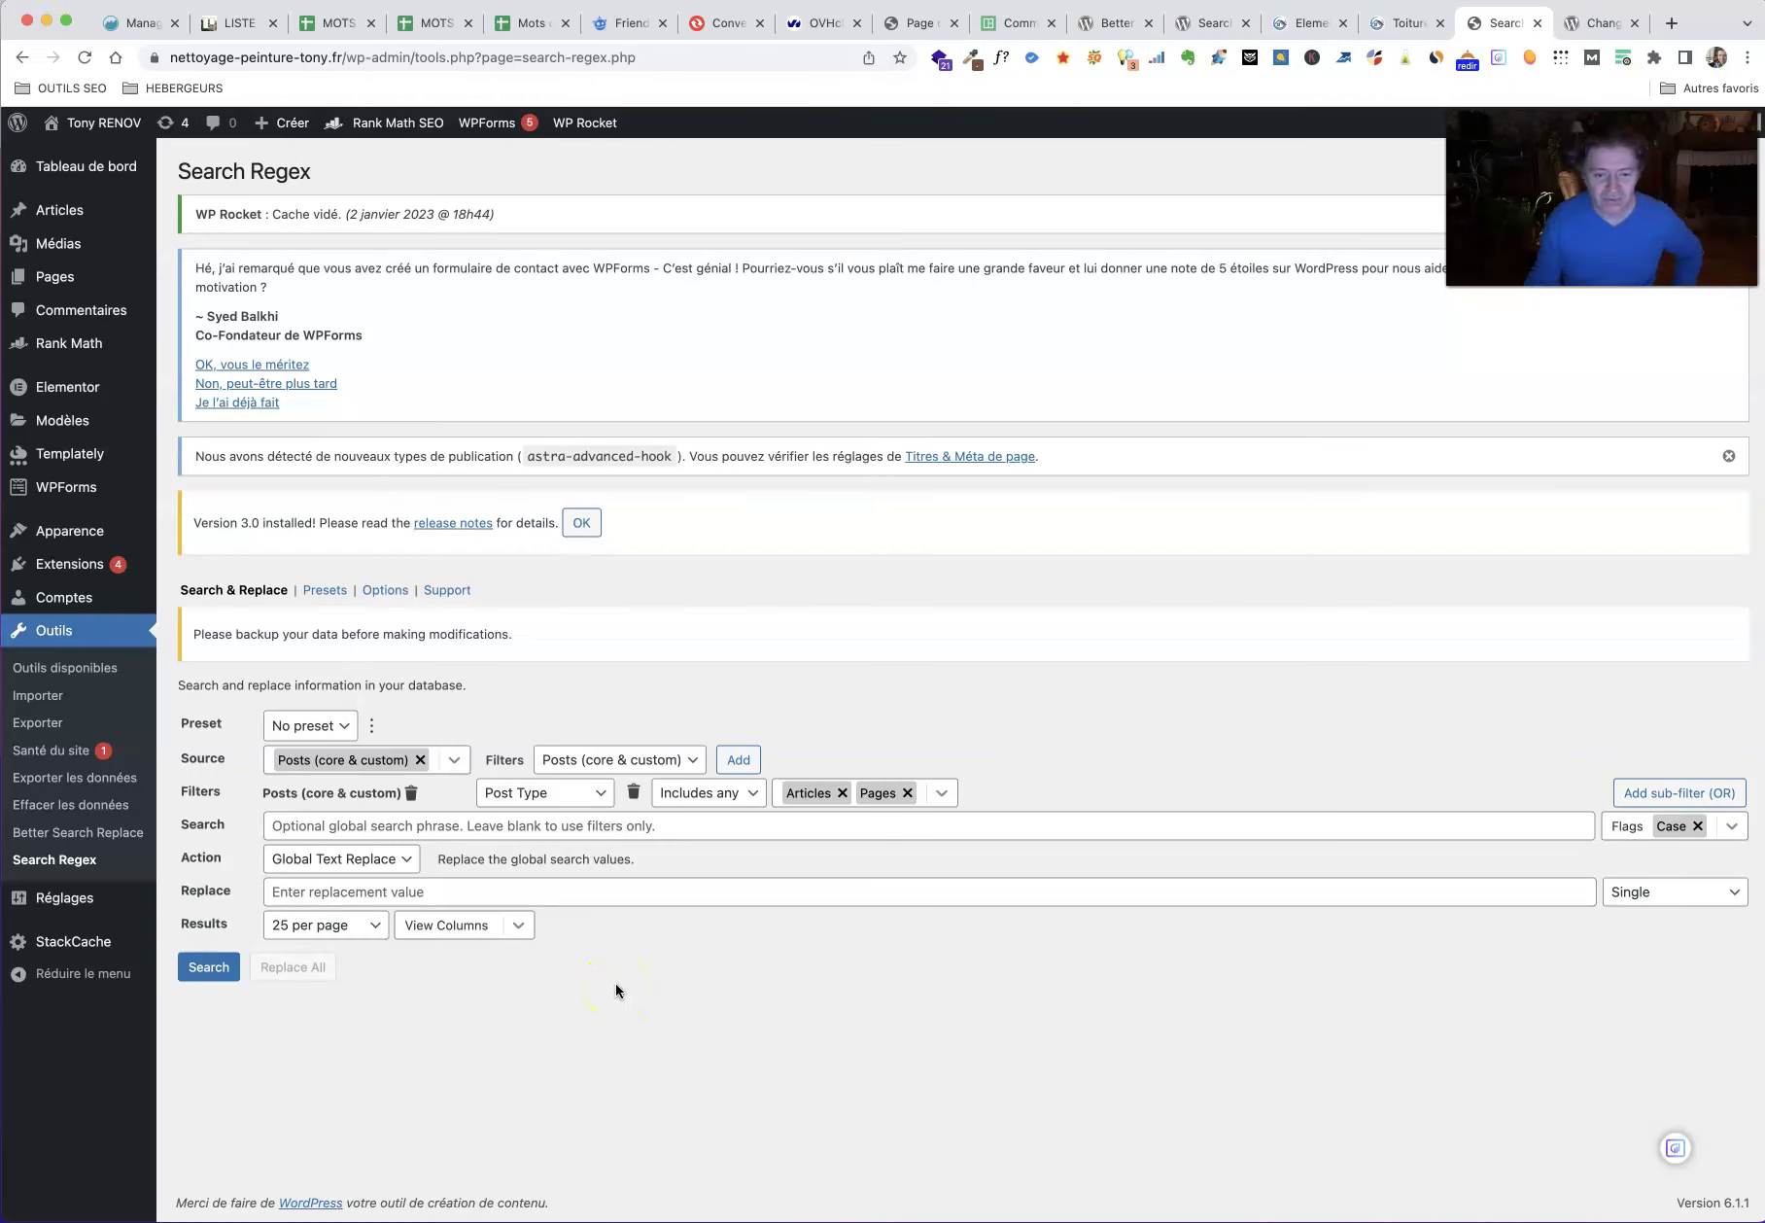
Step: Look over the Source filter and saved presets lists without changing them
click(696, 761)
click(719, 716)
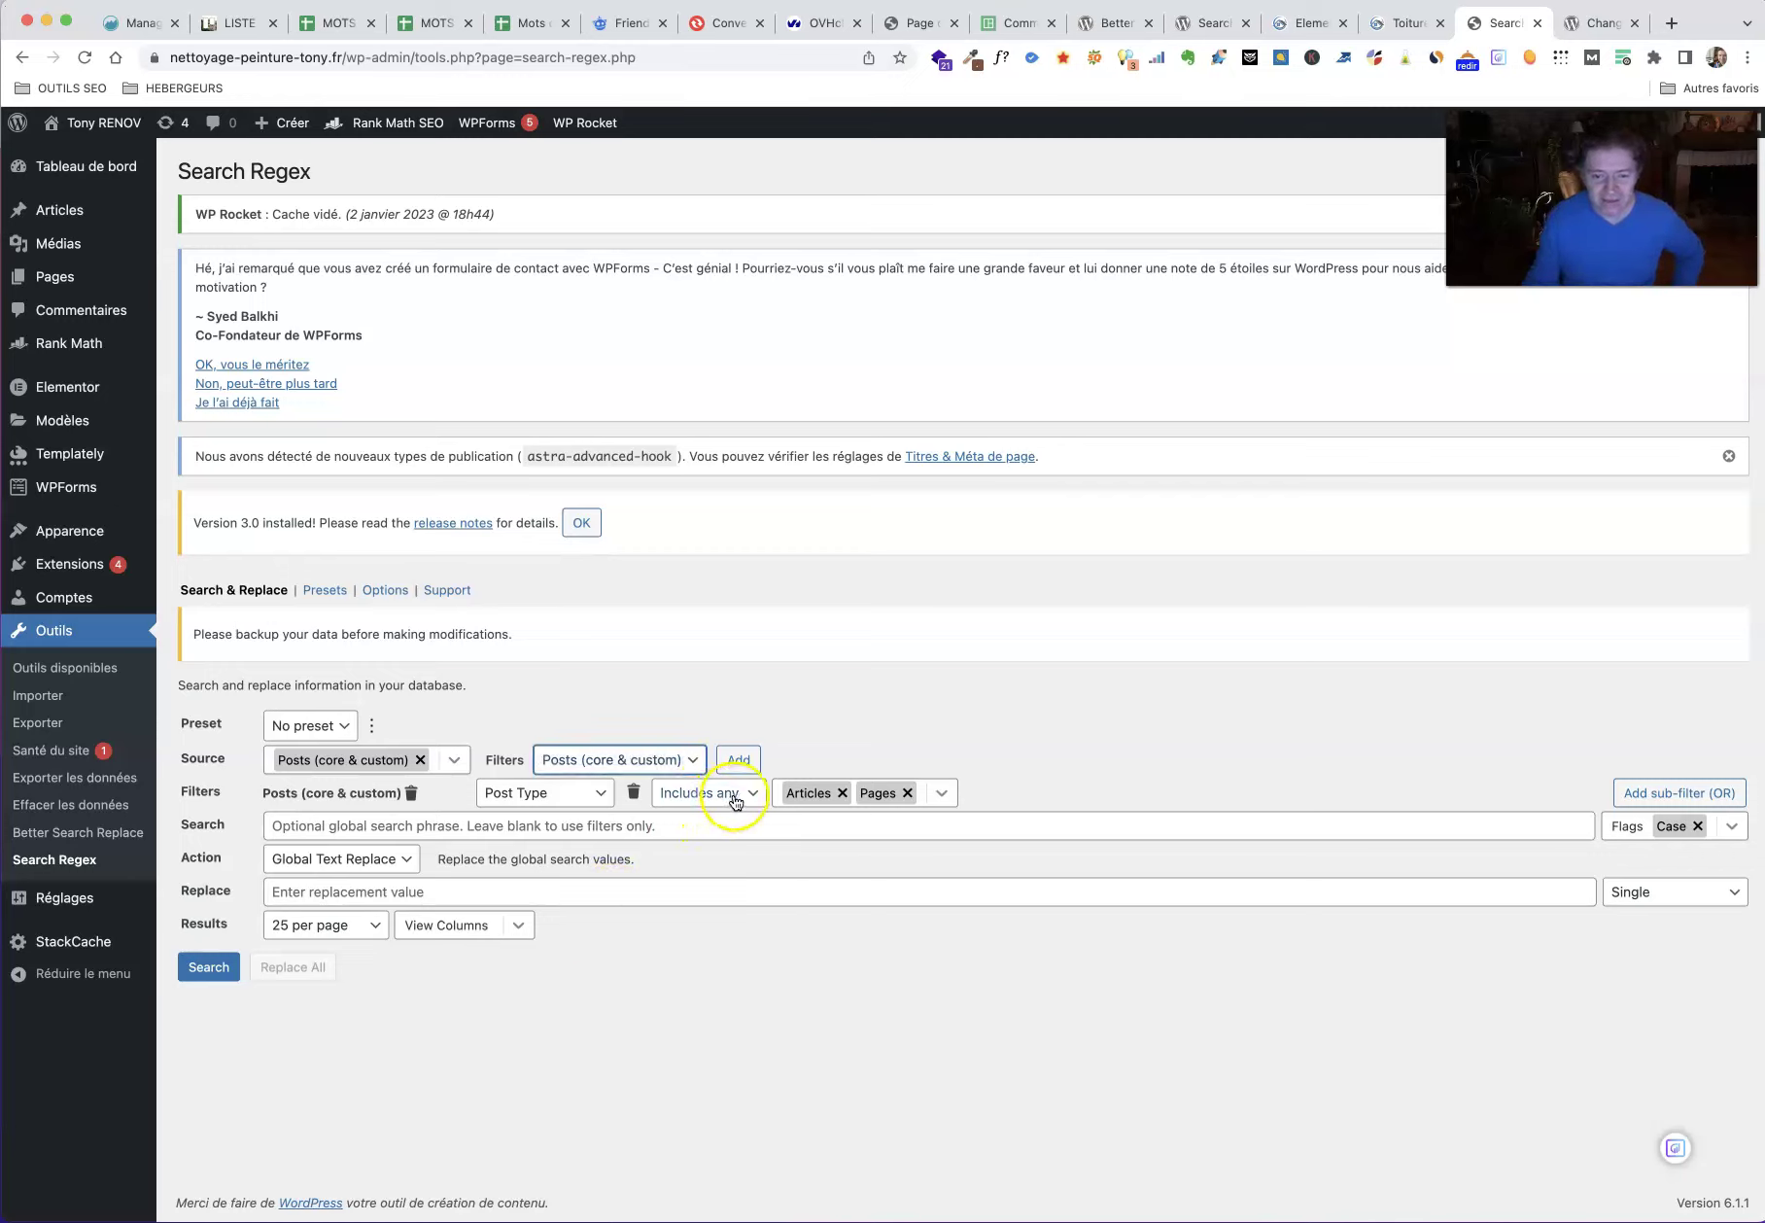
click(332, 727)
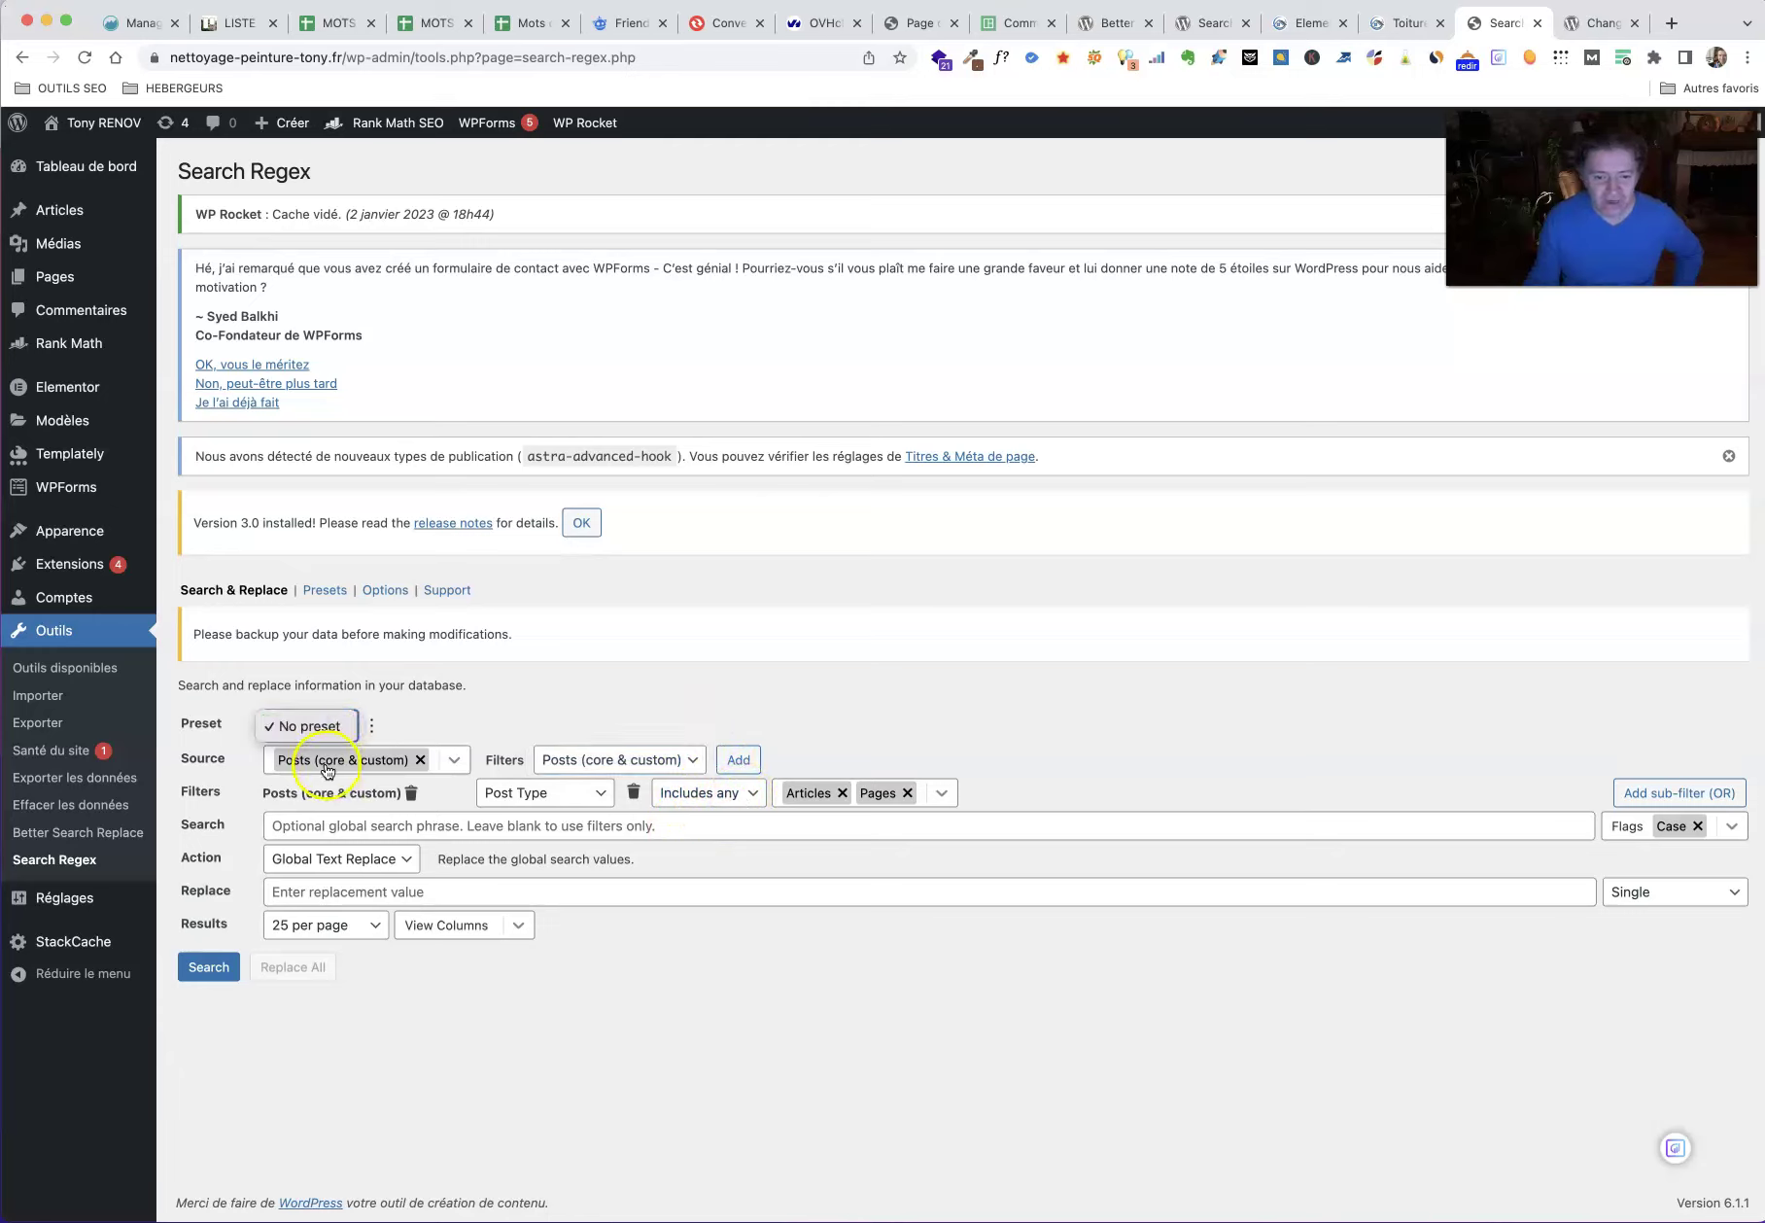
click(452, 760)
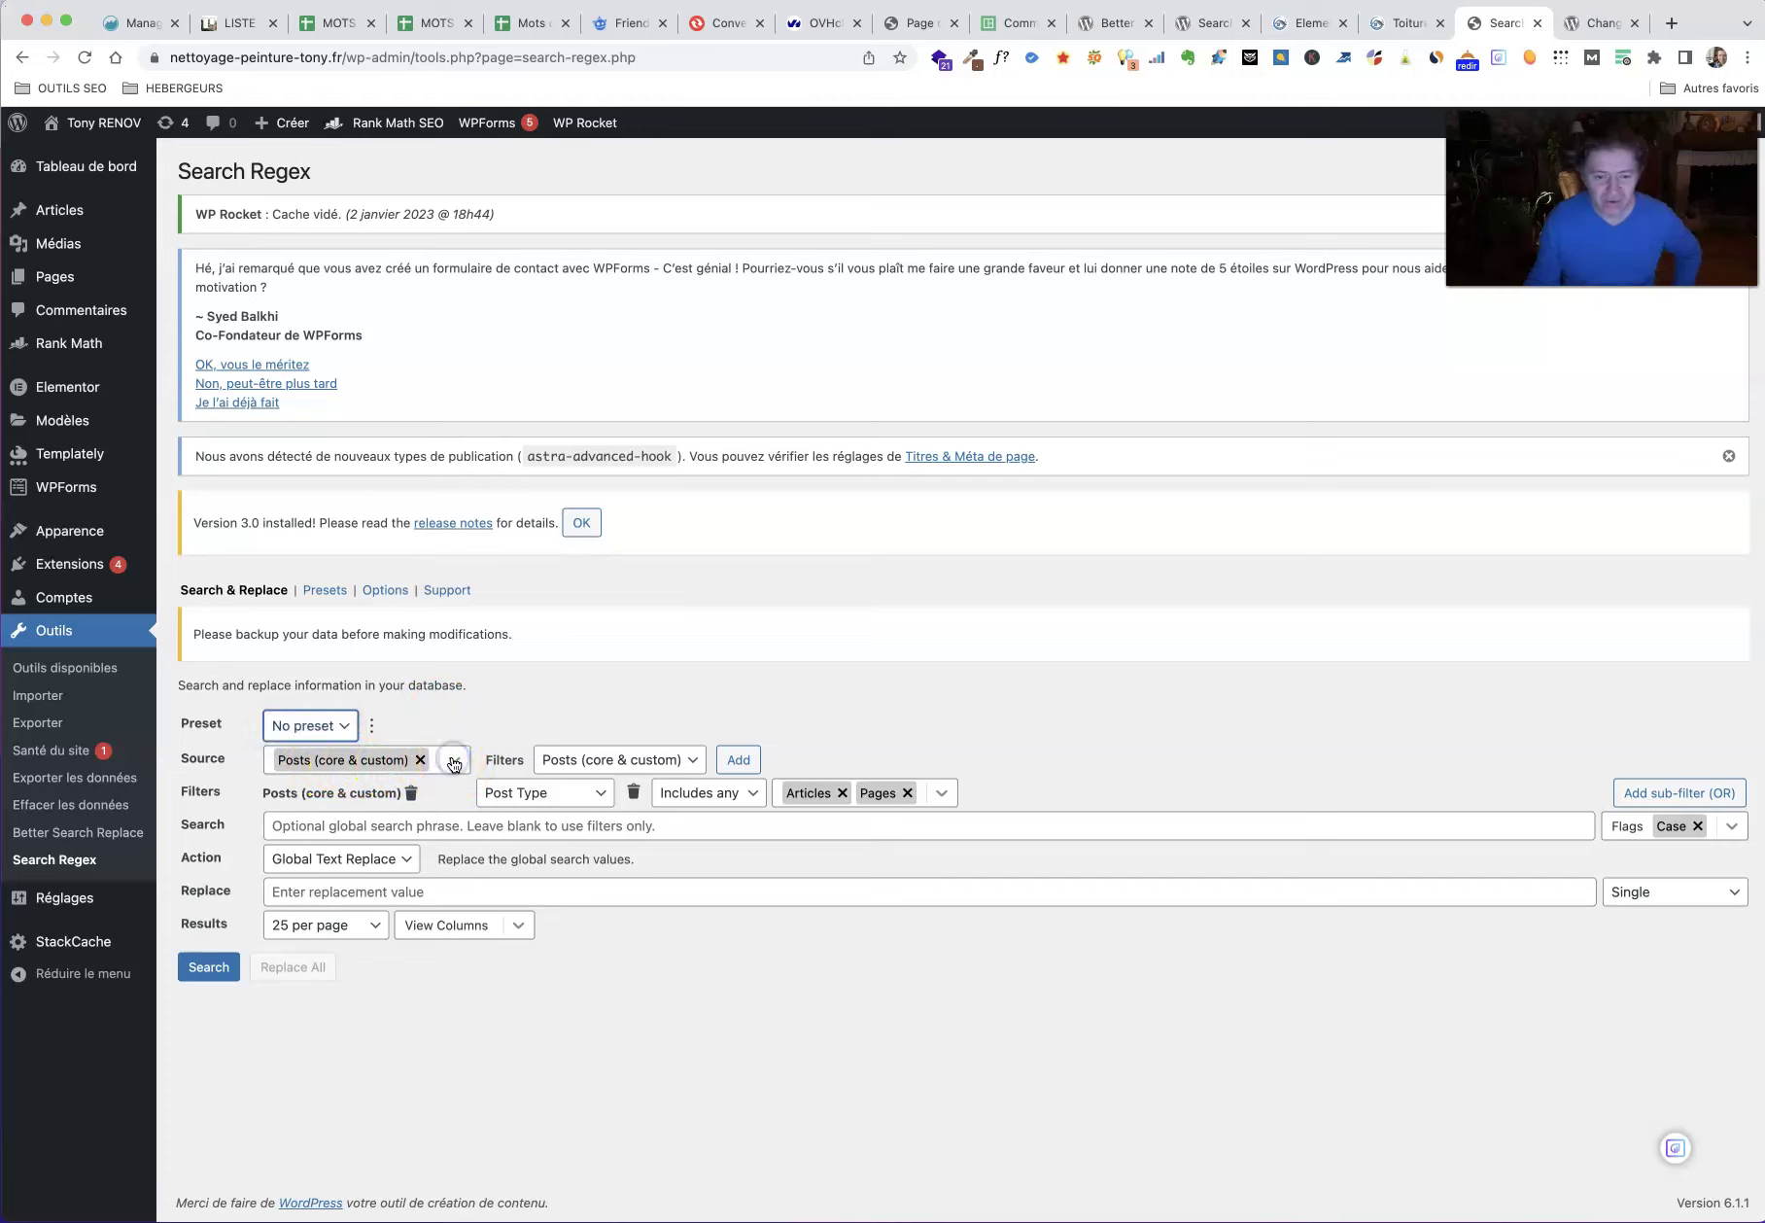
Step: Add Terms to the search sources alongside Posts, leaving Post Meta unticked
click(454, 764)
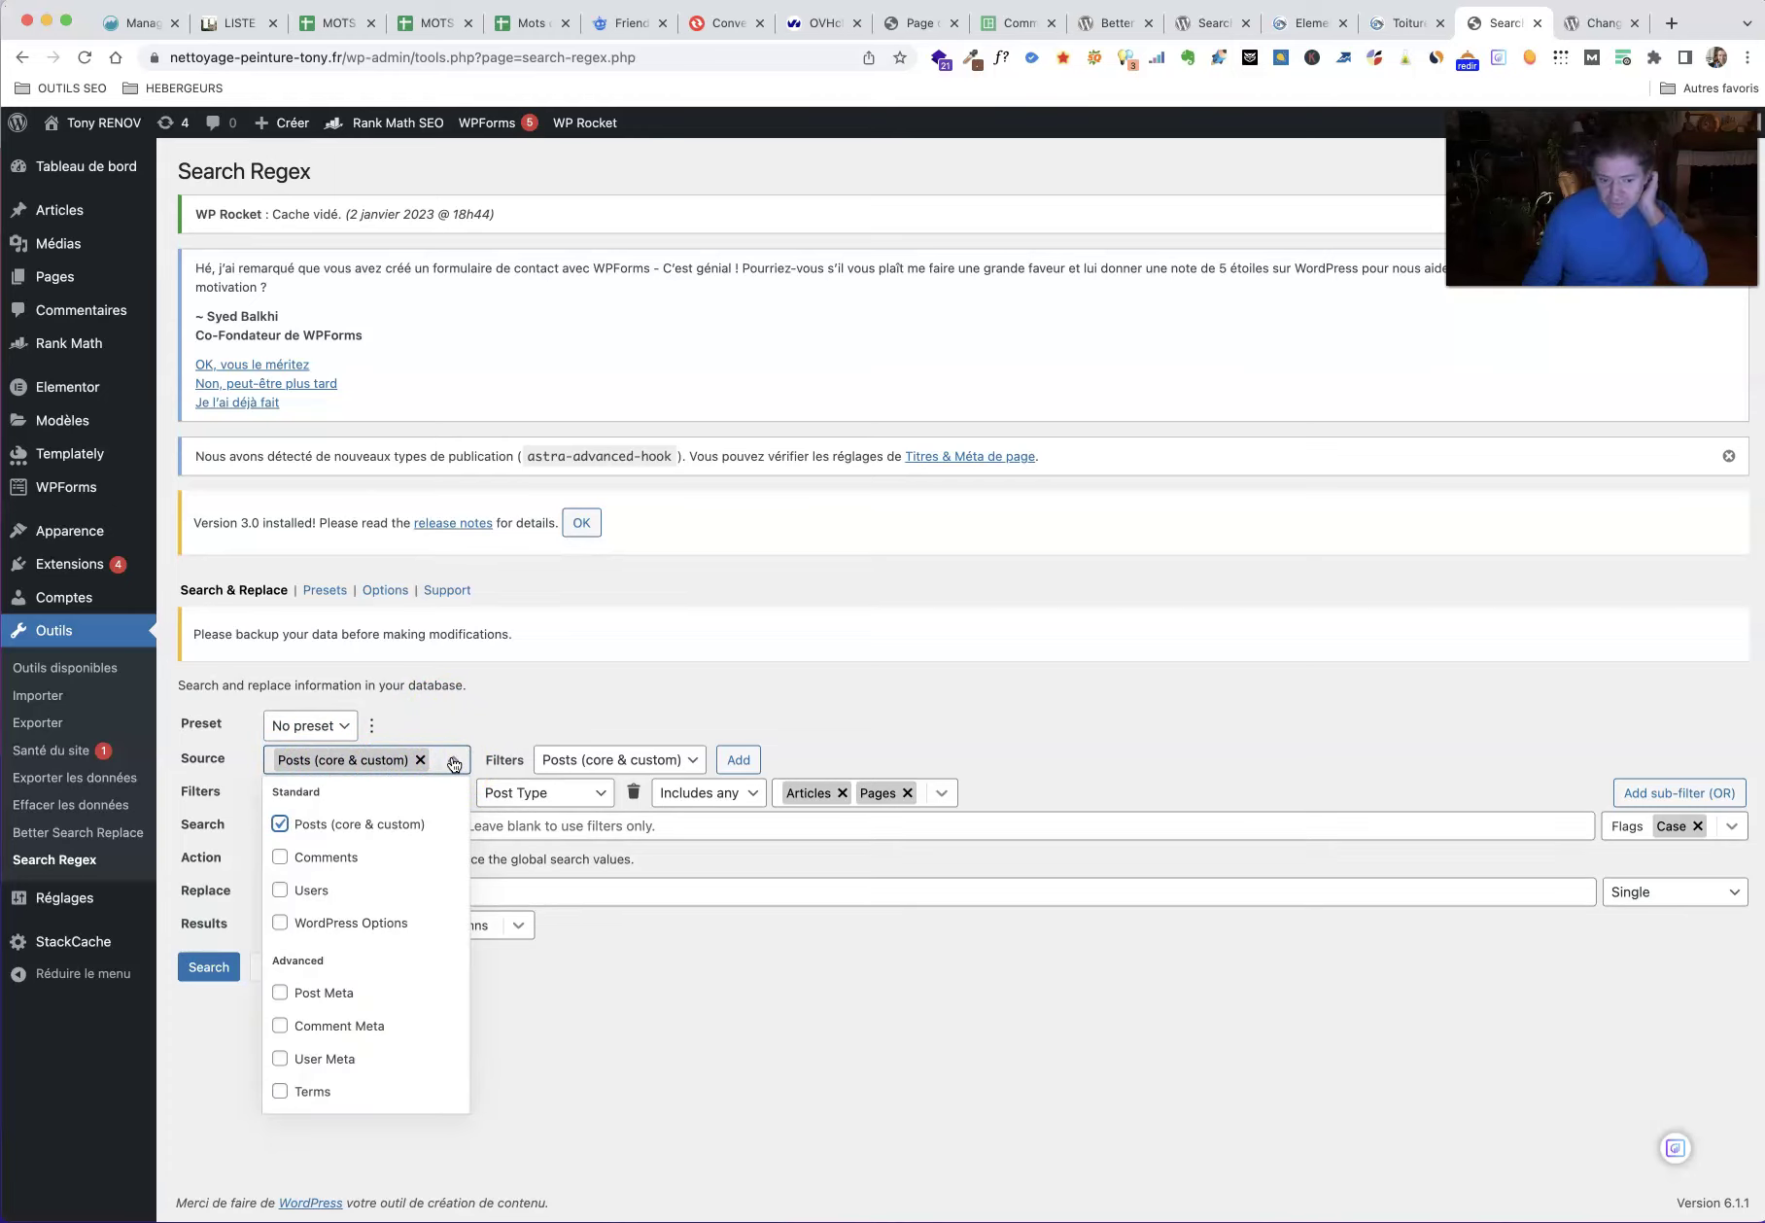
click(279, 1092)
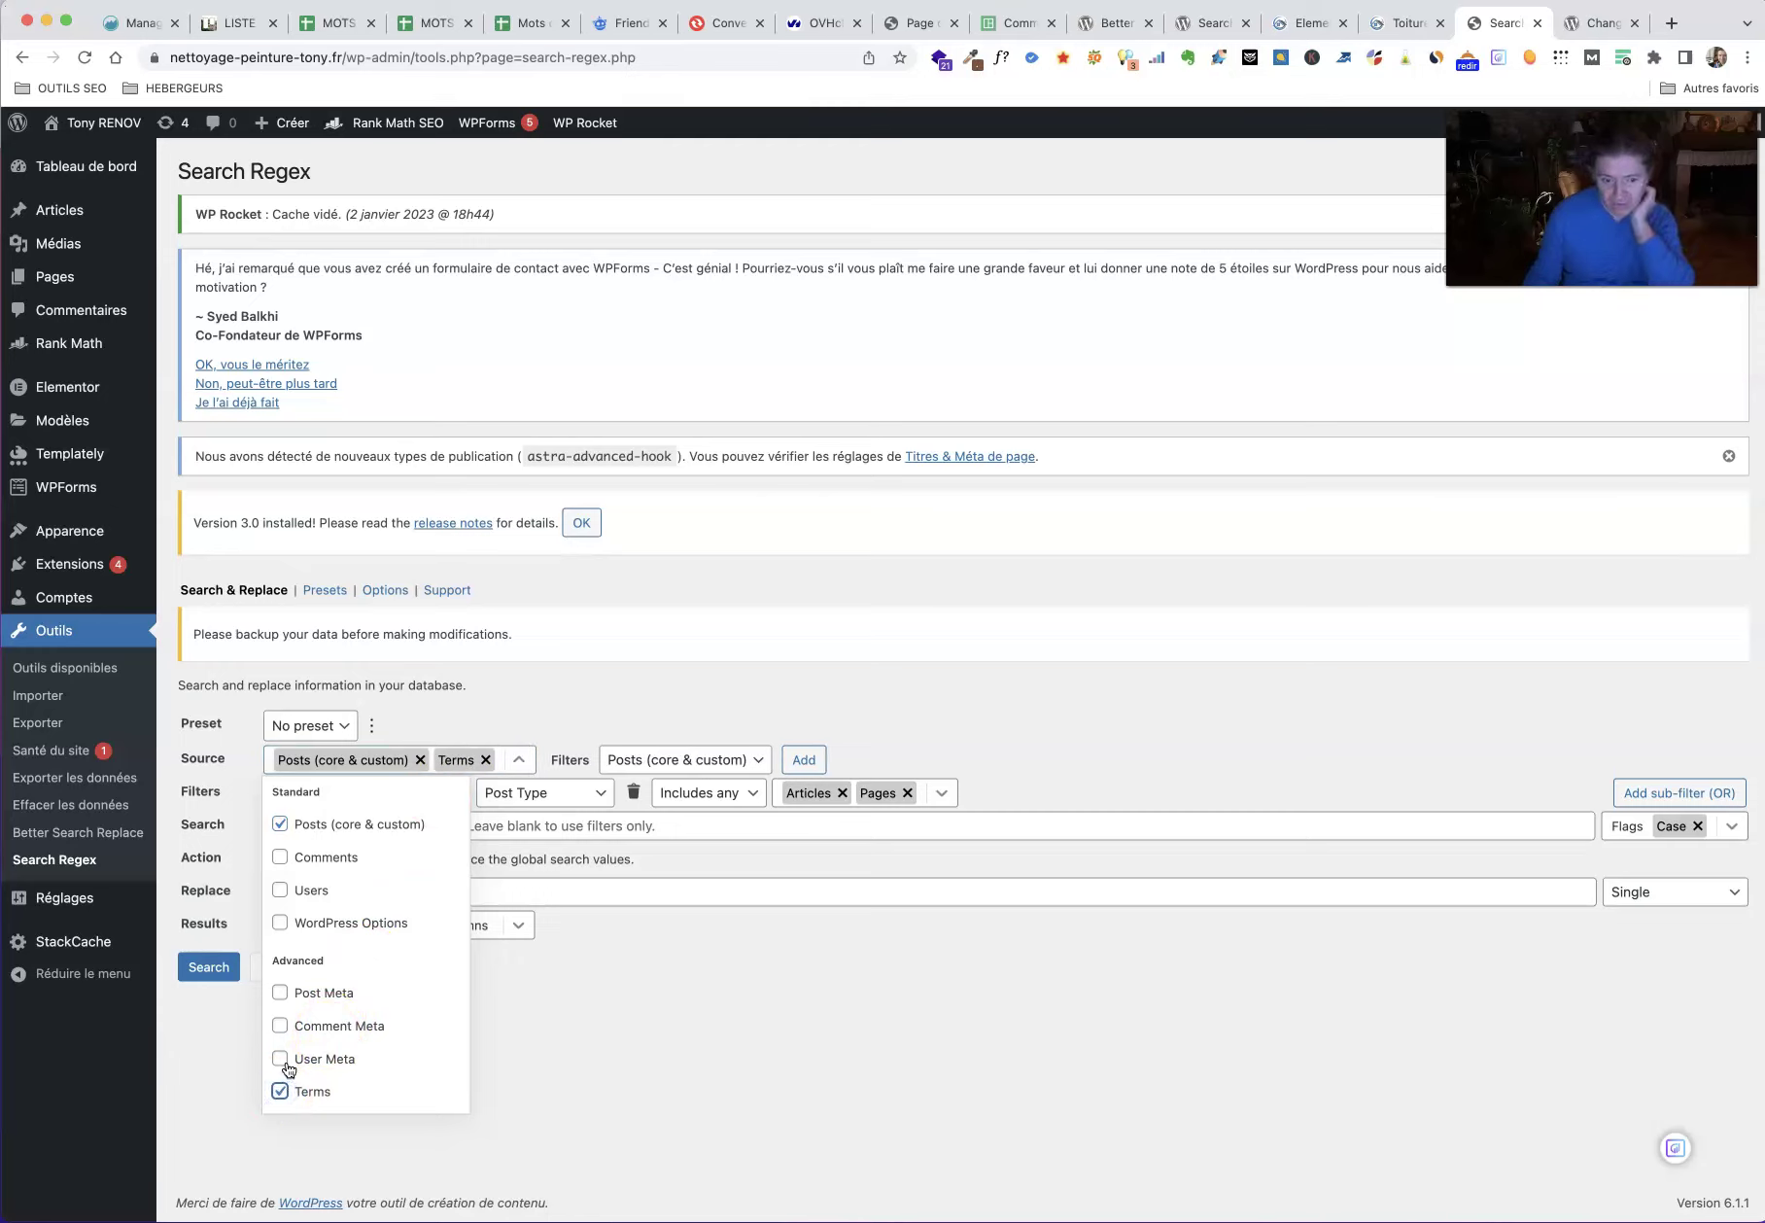
click(282, 995)
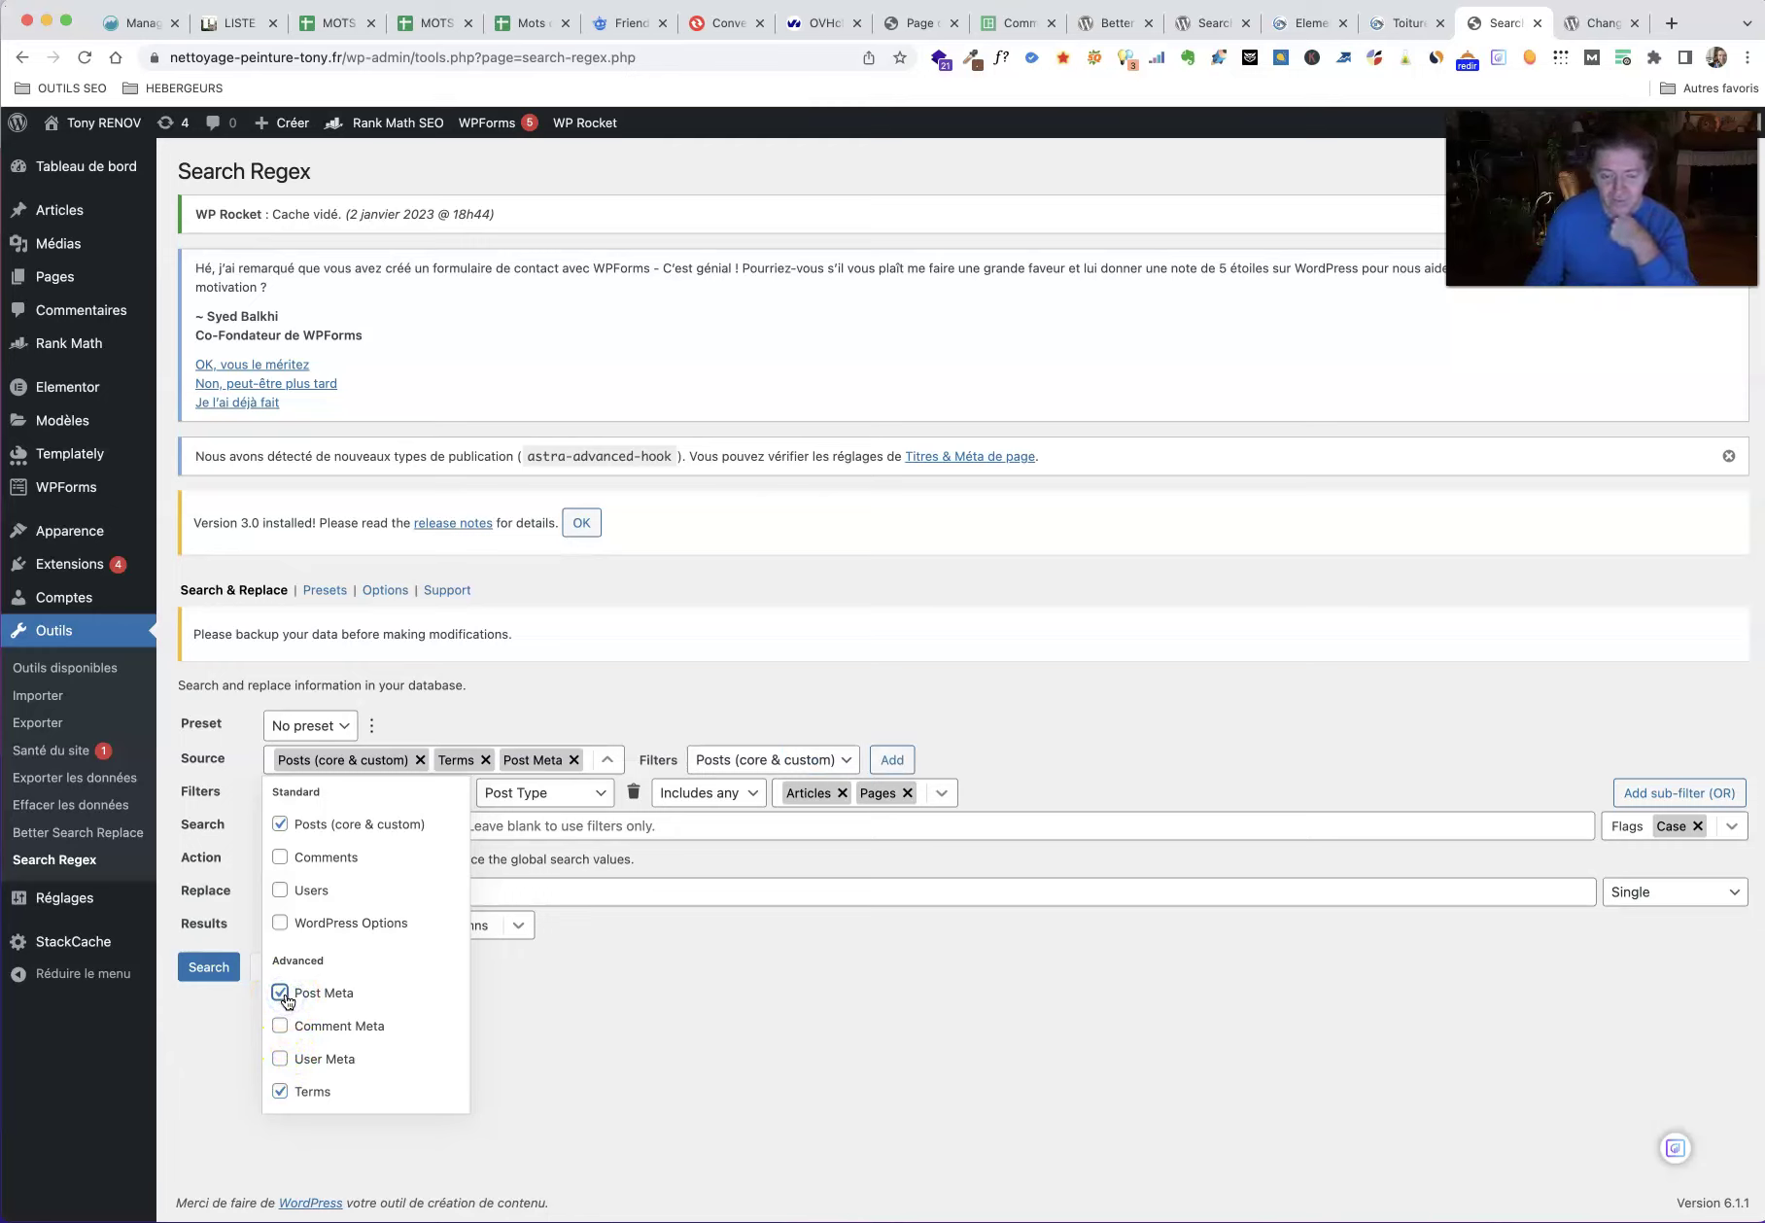
click(281, 993)
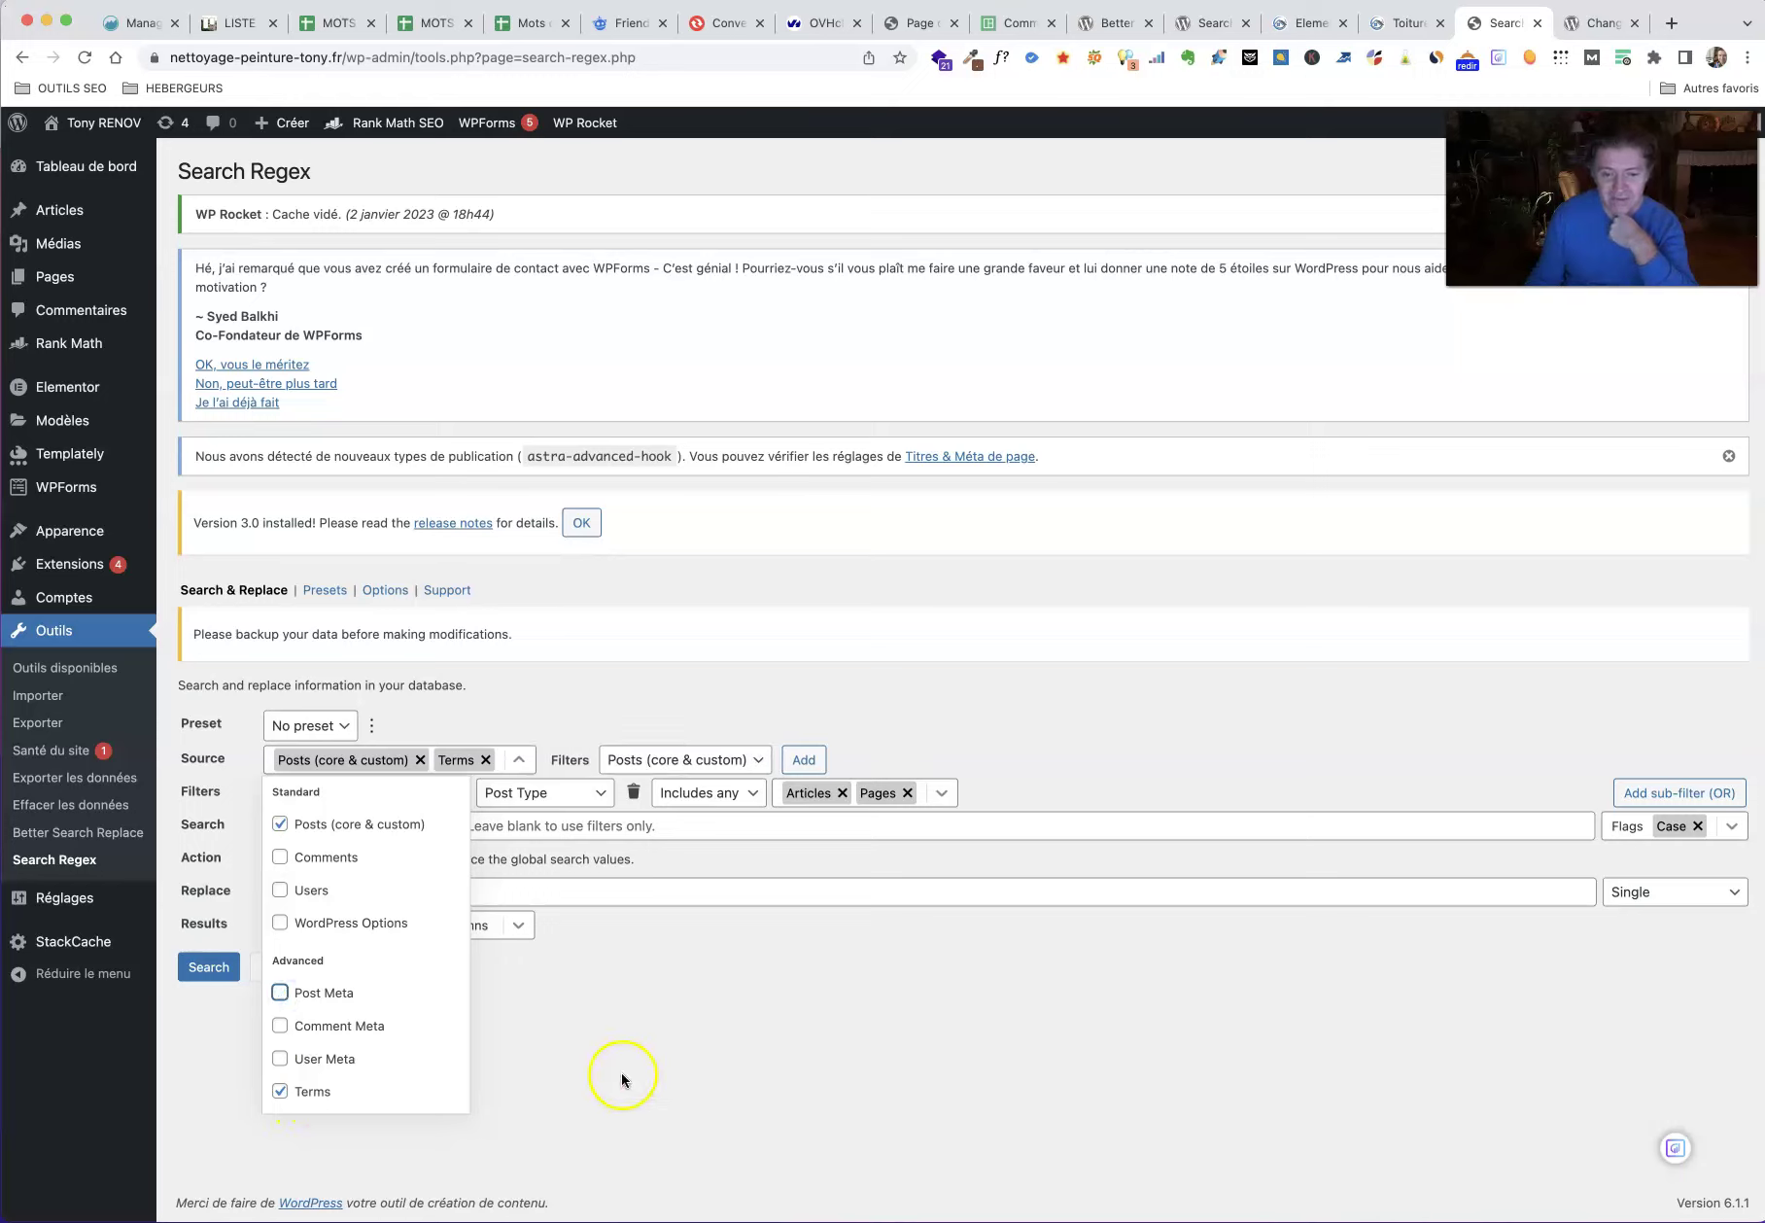
click(670, 1069)
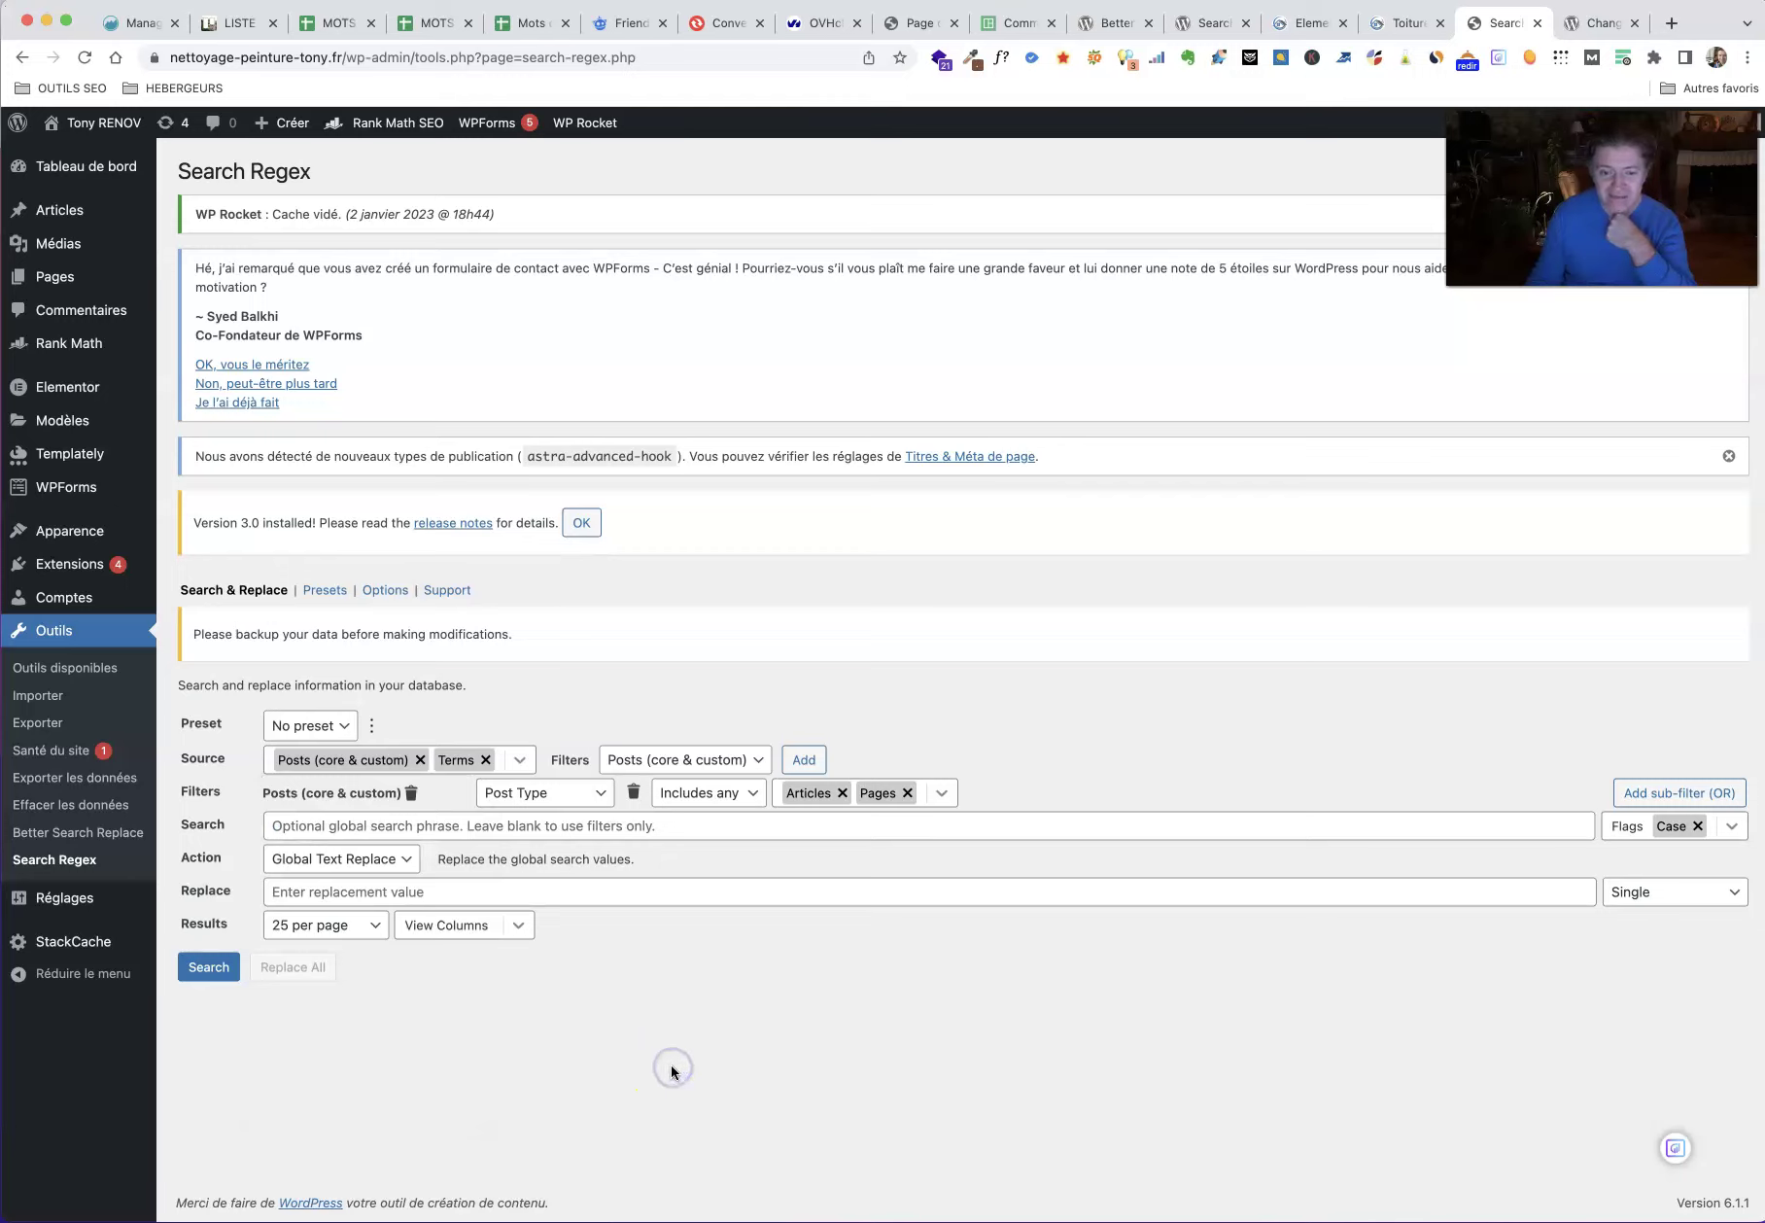
click(379, 862)
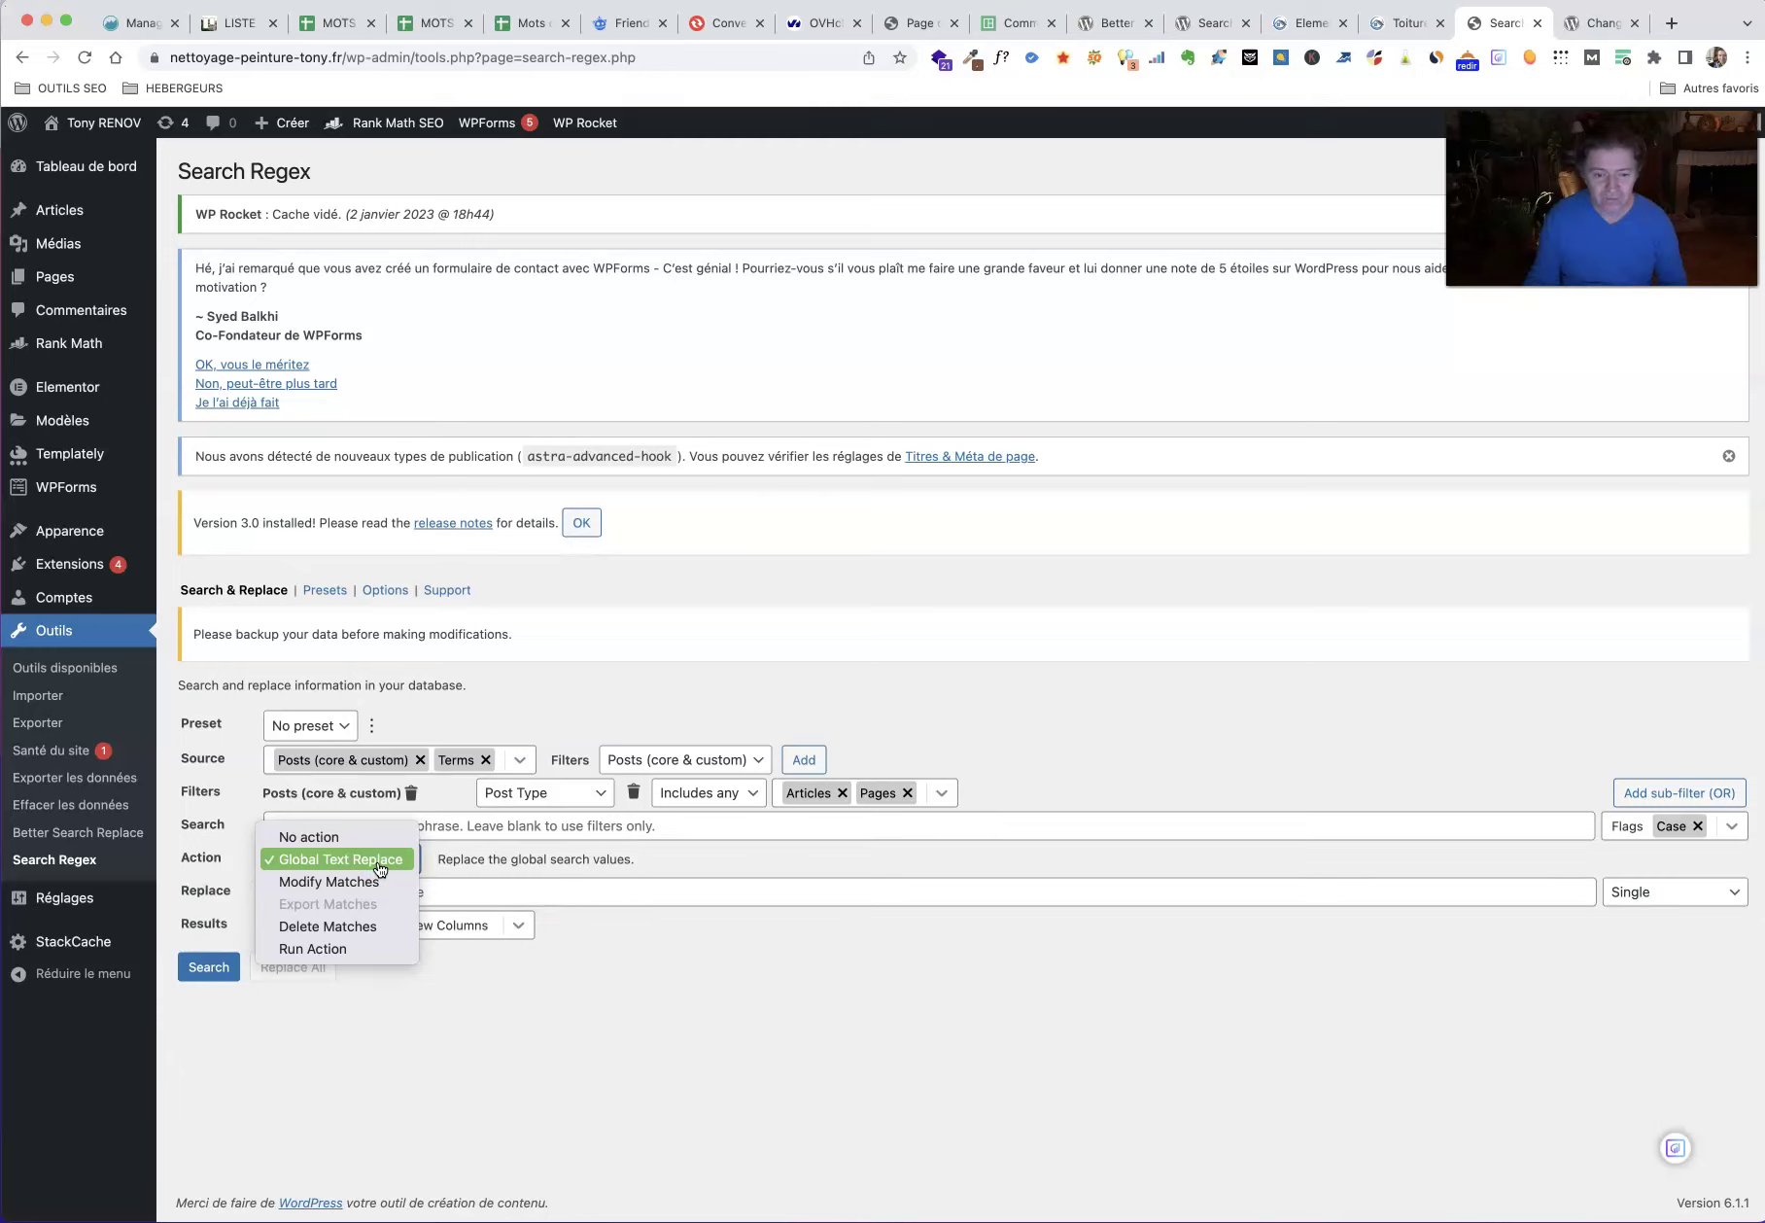
Step: Keep Global Text Replace, enter the old name and Tony RENOV, and show 50 results per page
click(379, 861)
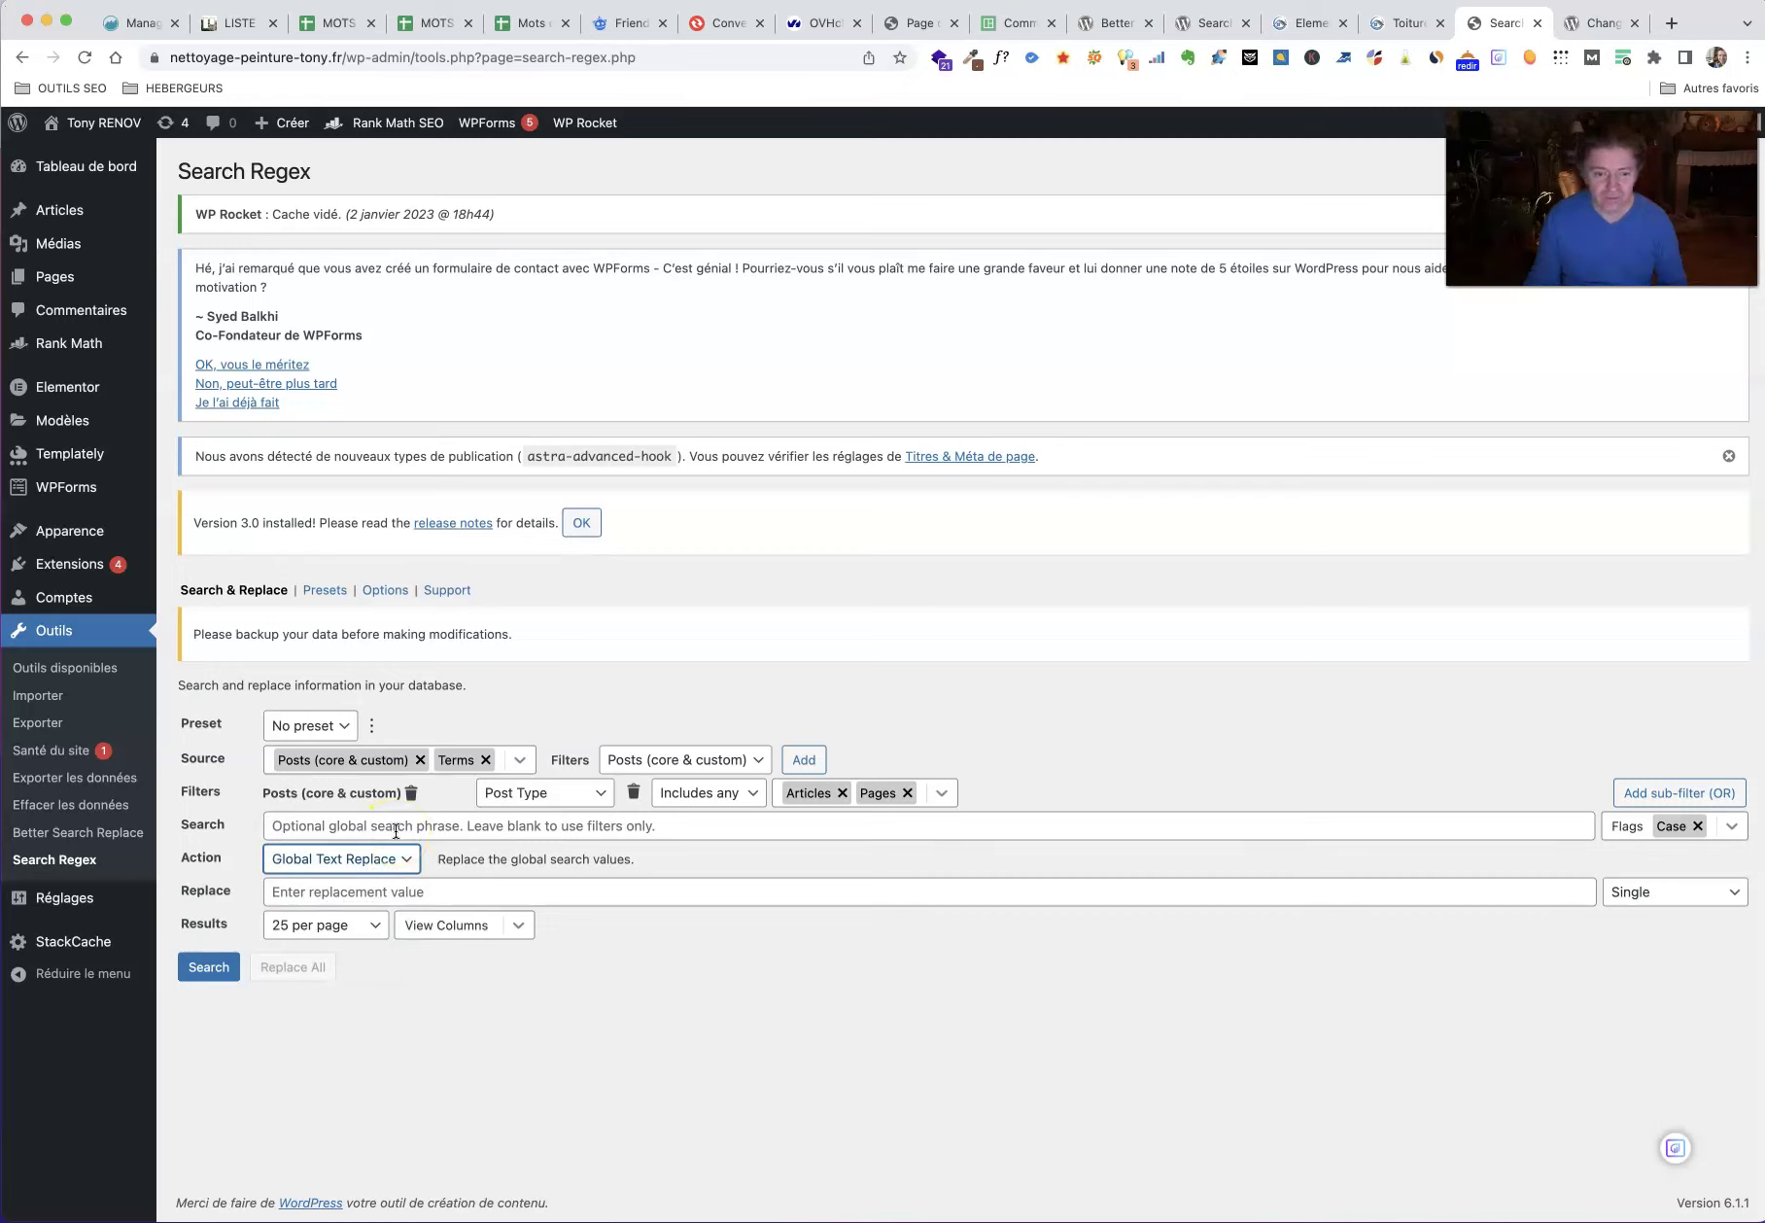
click(396, 828)
click(398, 865)
click(351, 893)
click(394, 935)
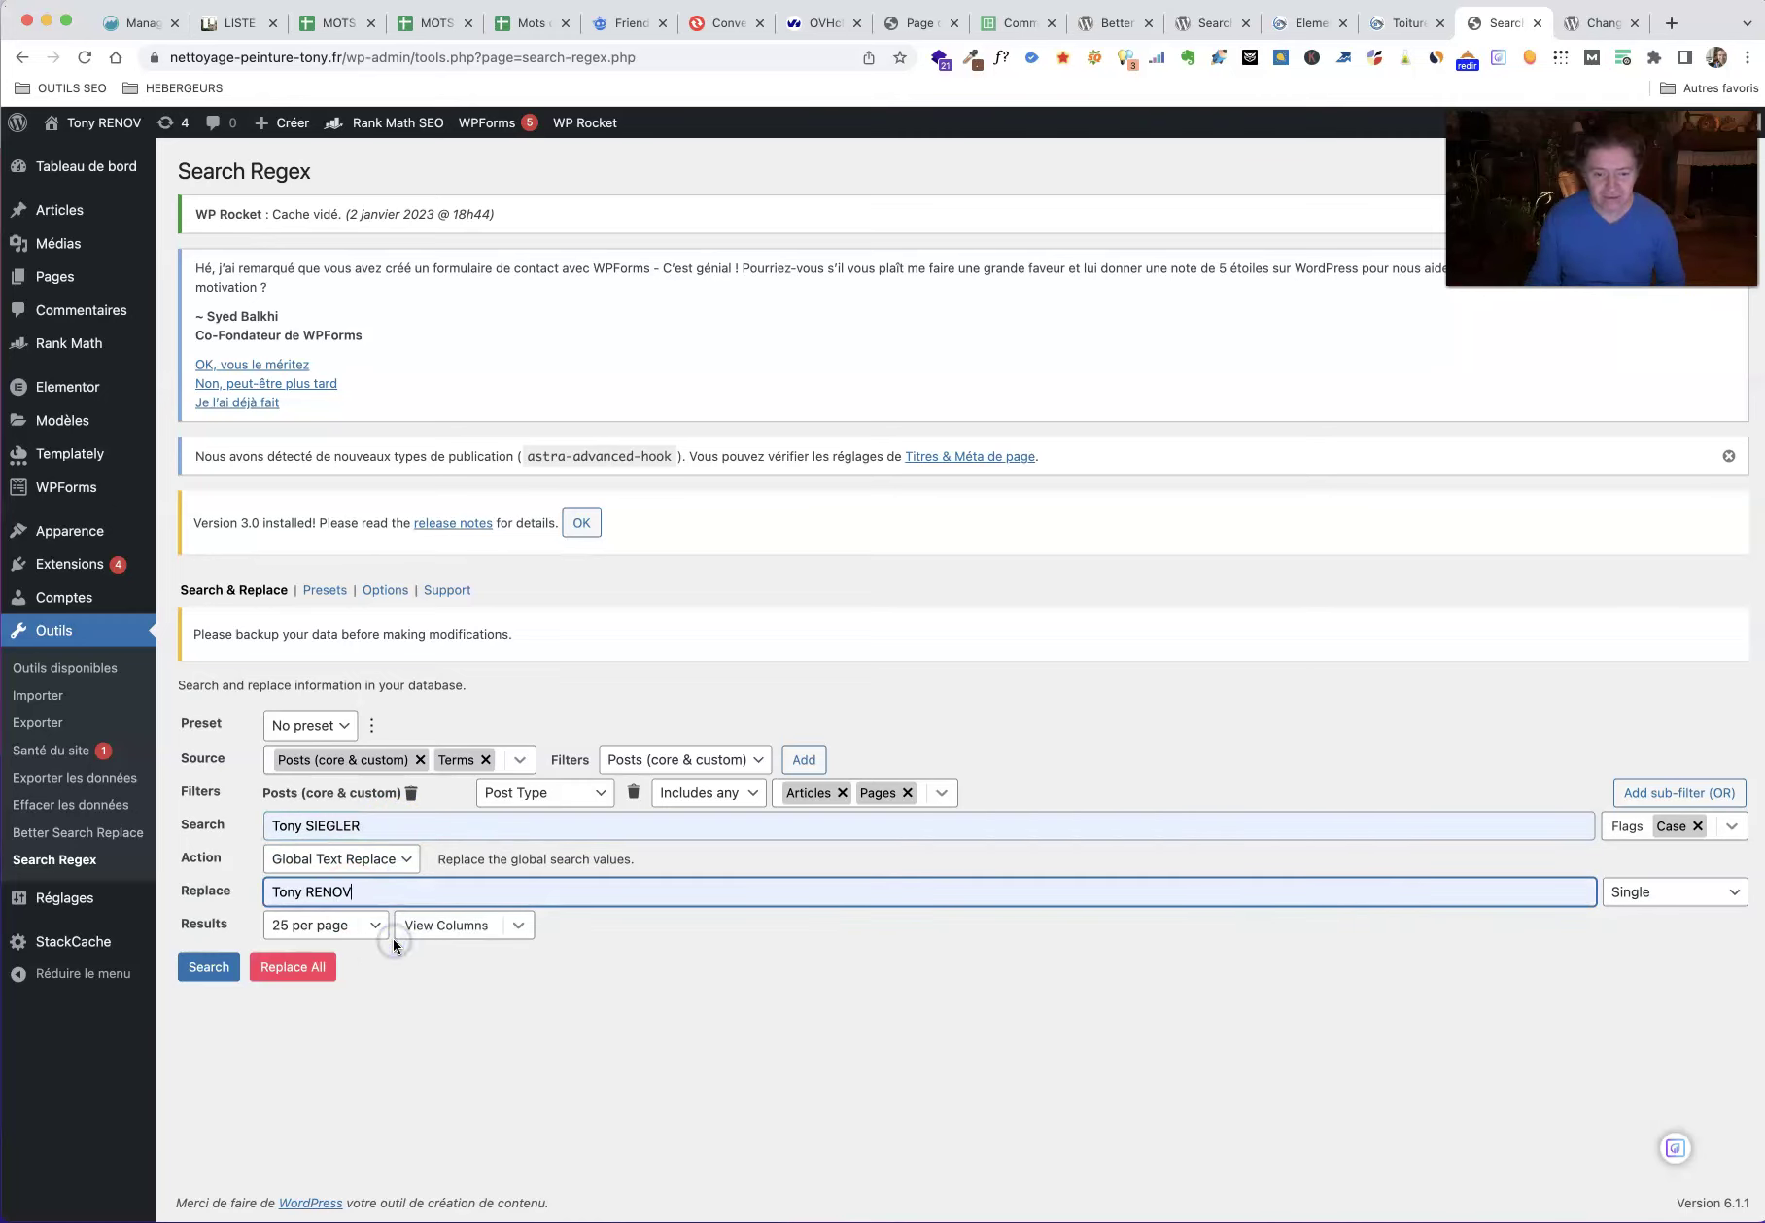
click(374, 928)
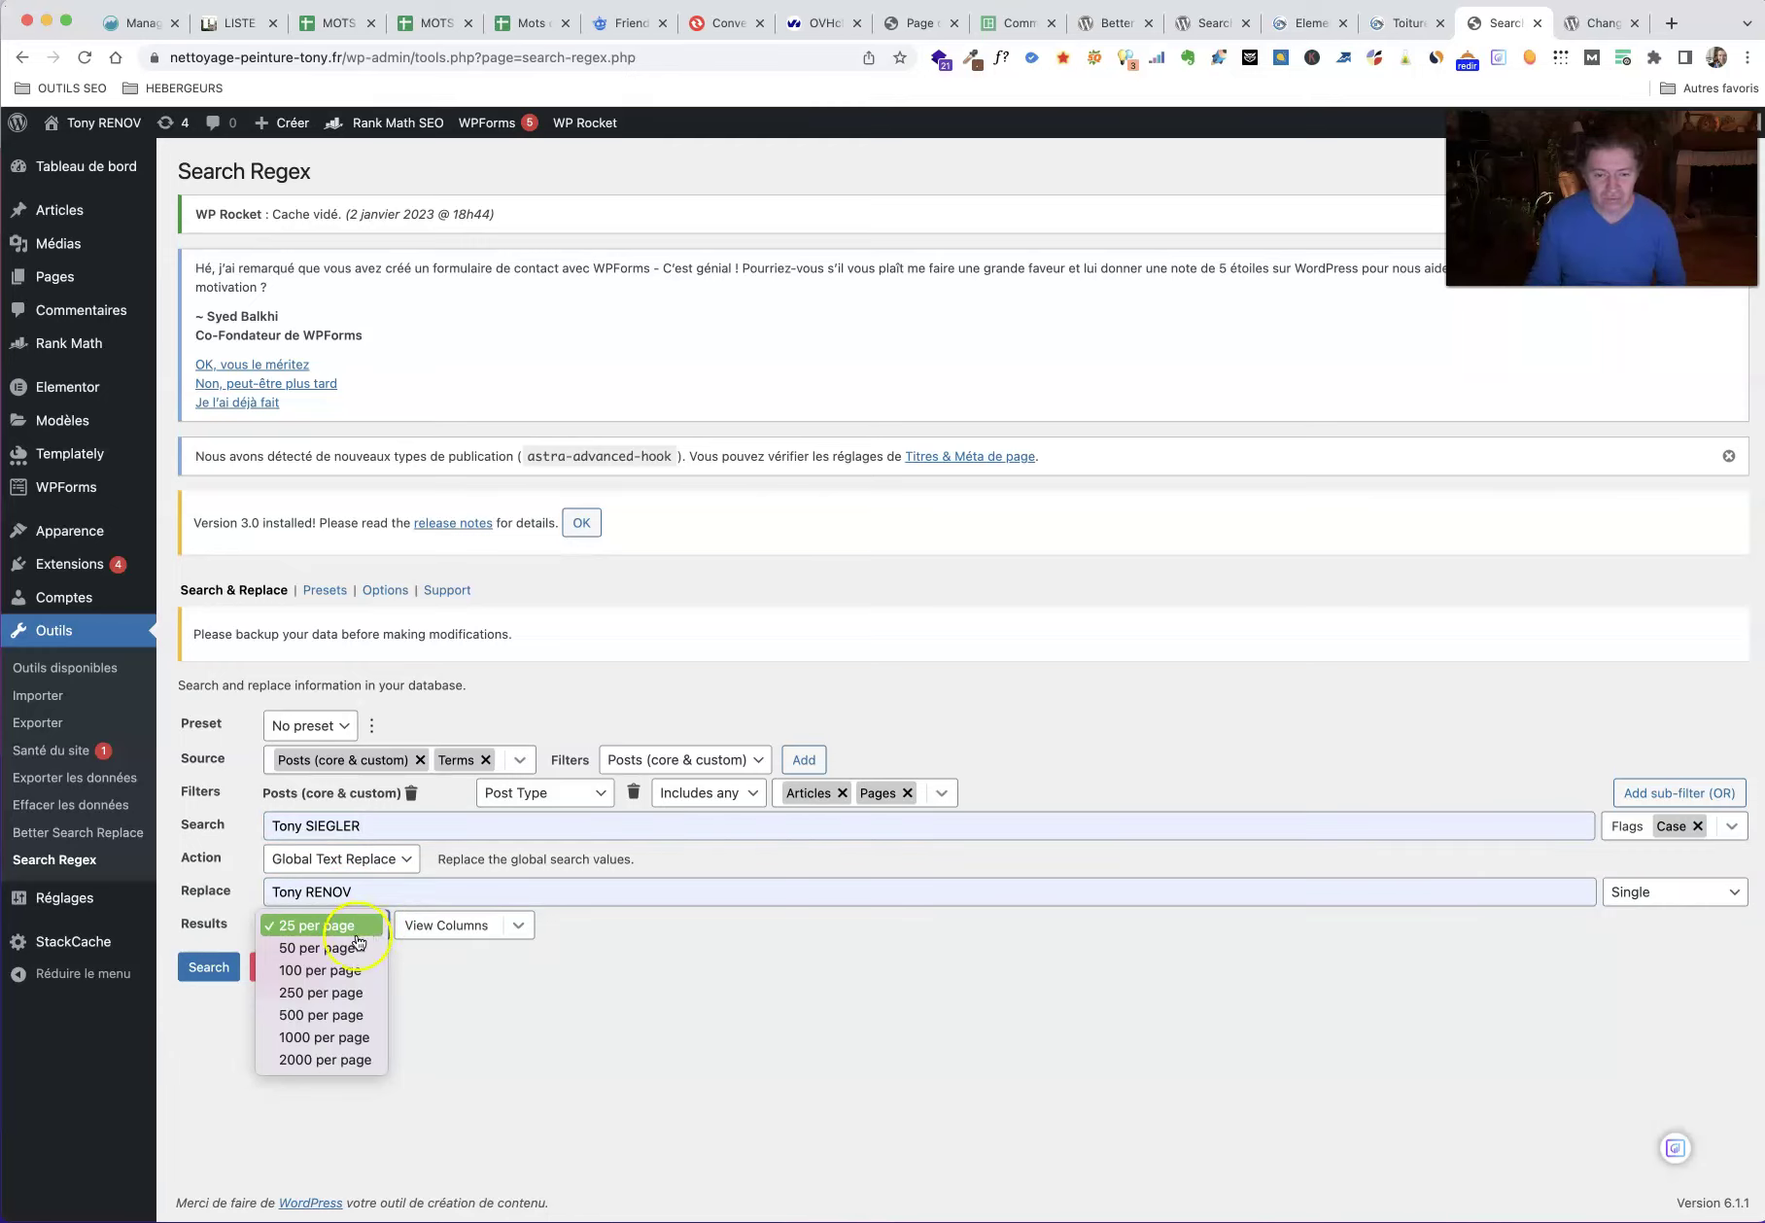
click(335, 947)
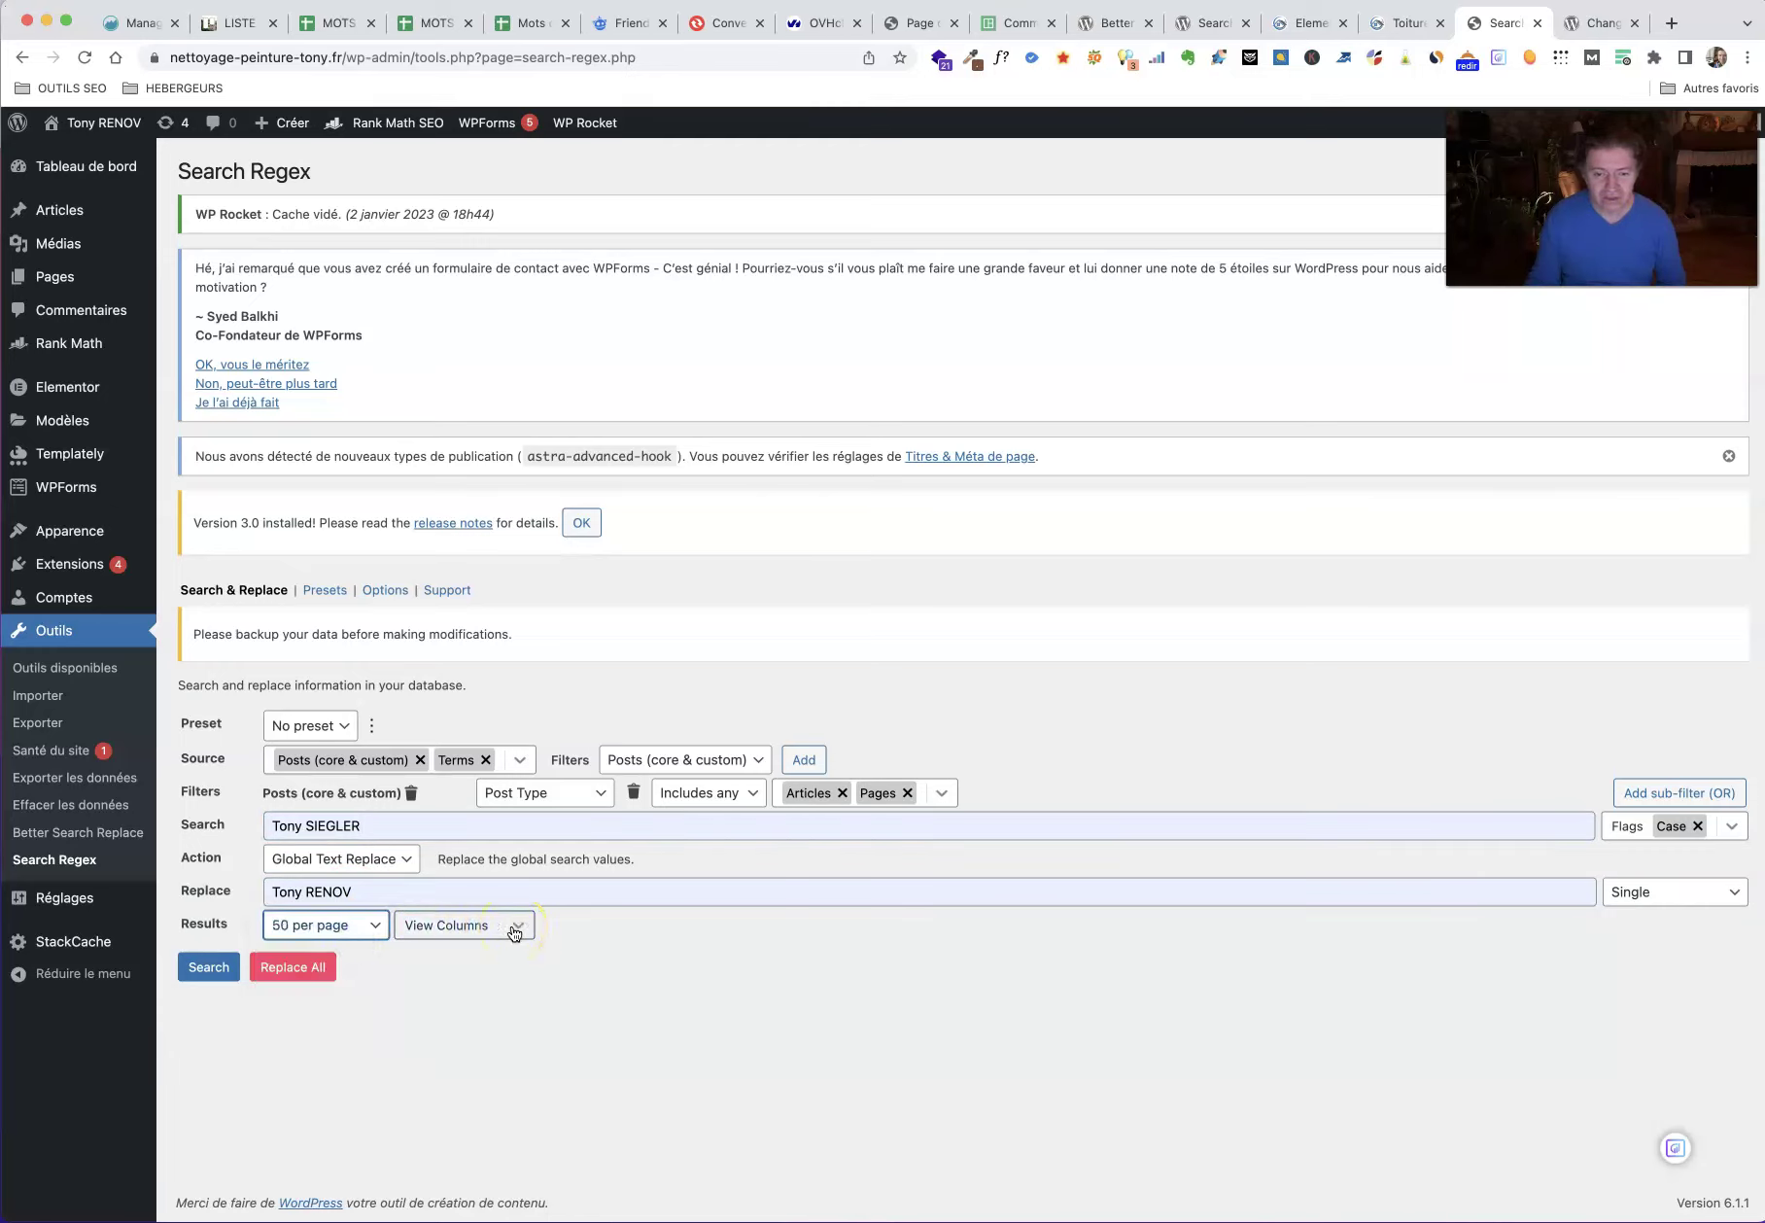
click(599, 792)
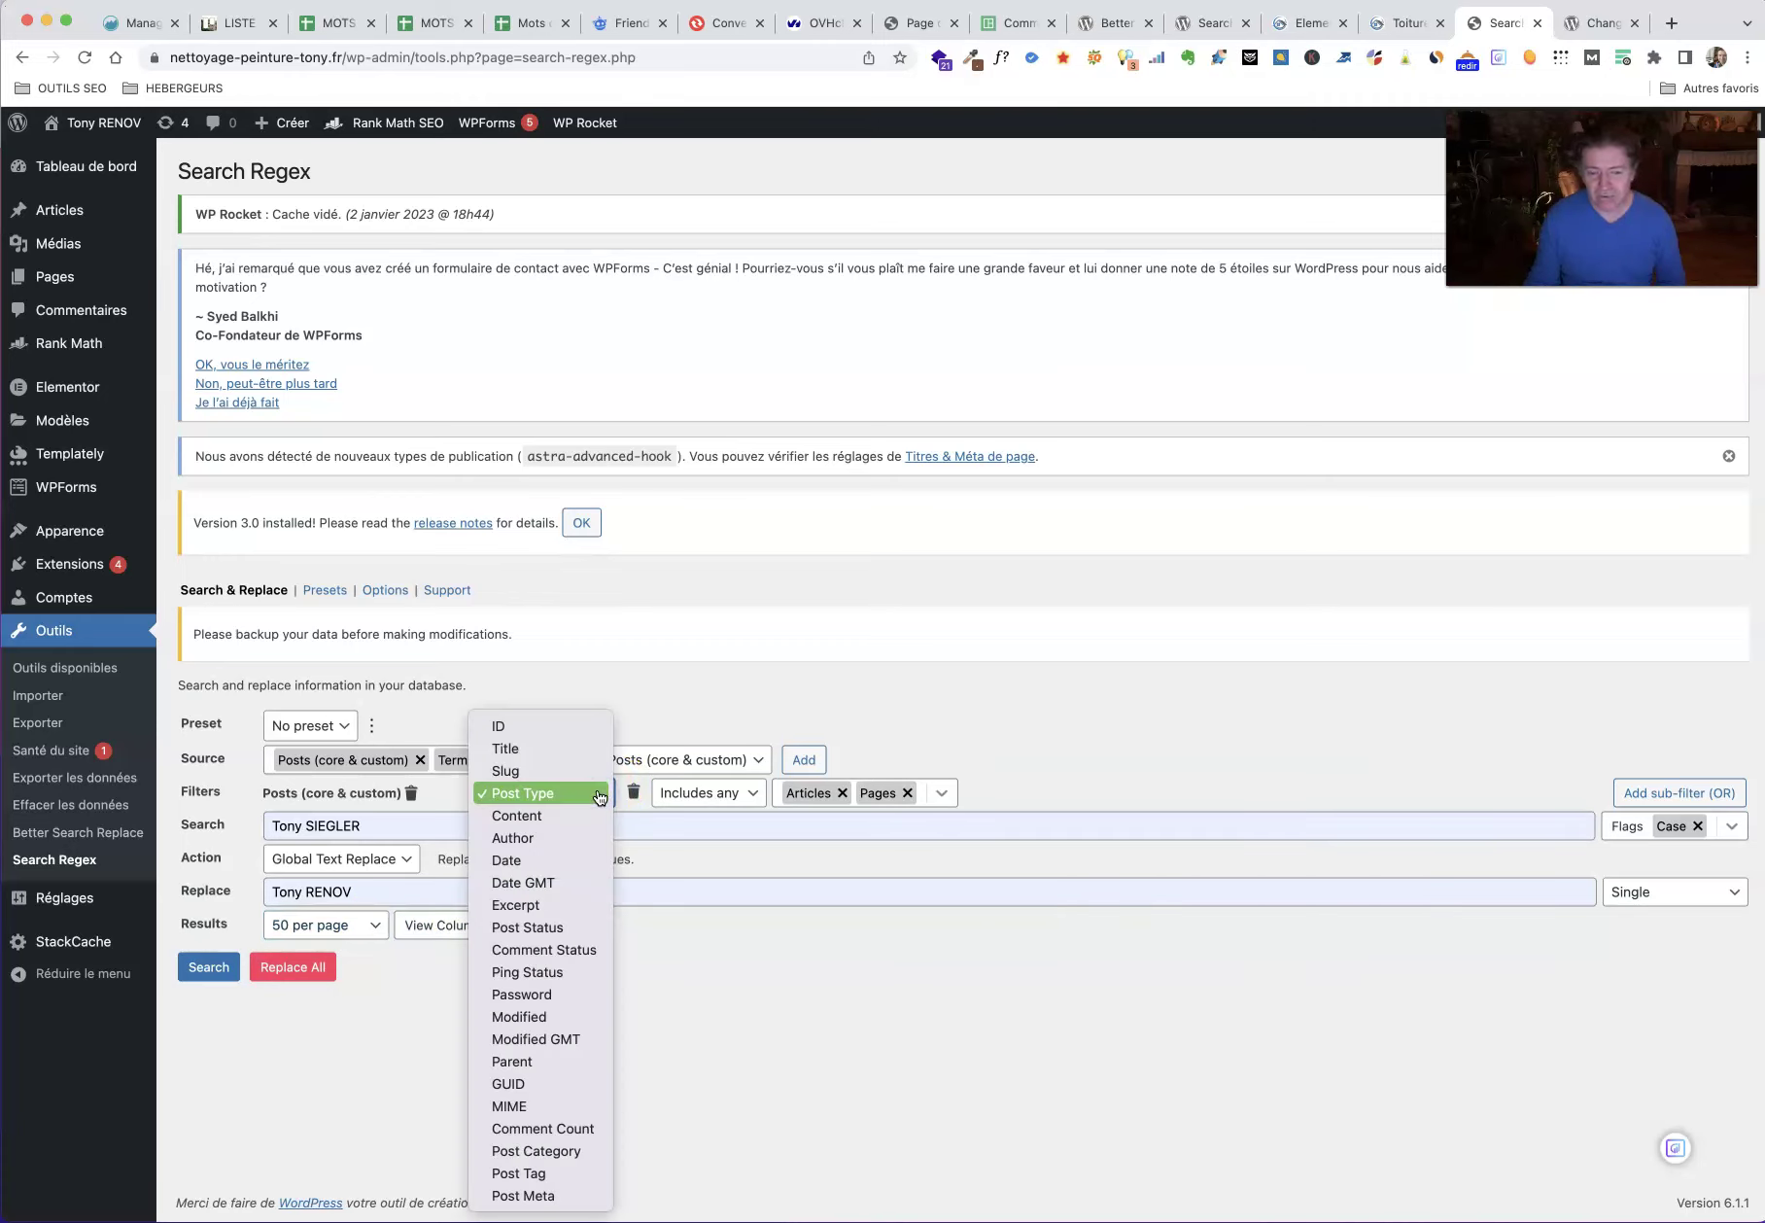
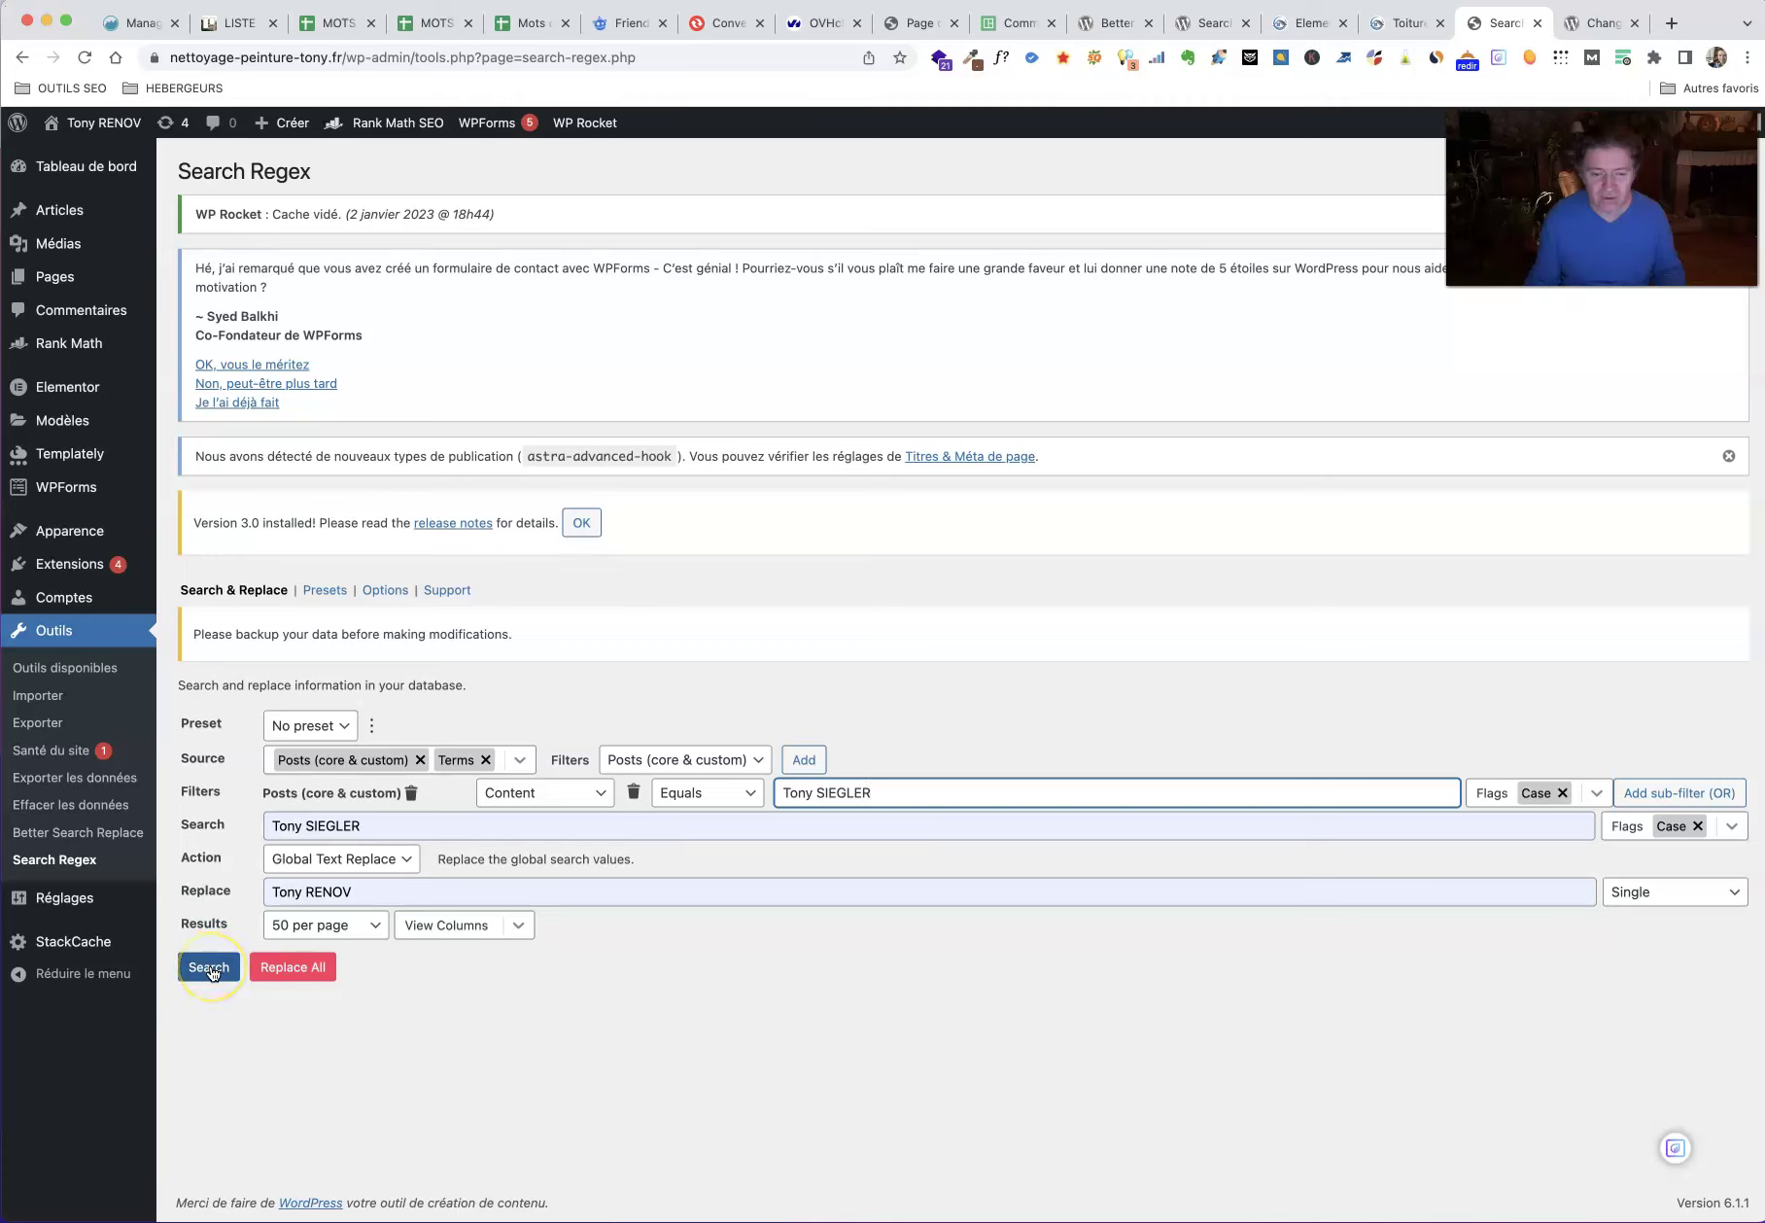
click(209, 966)
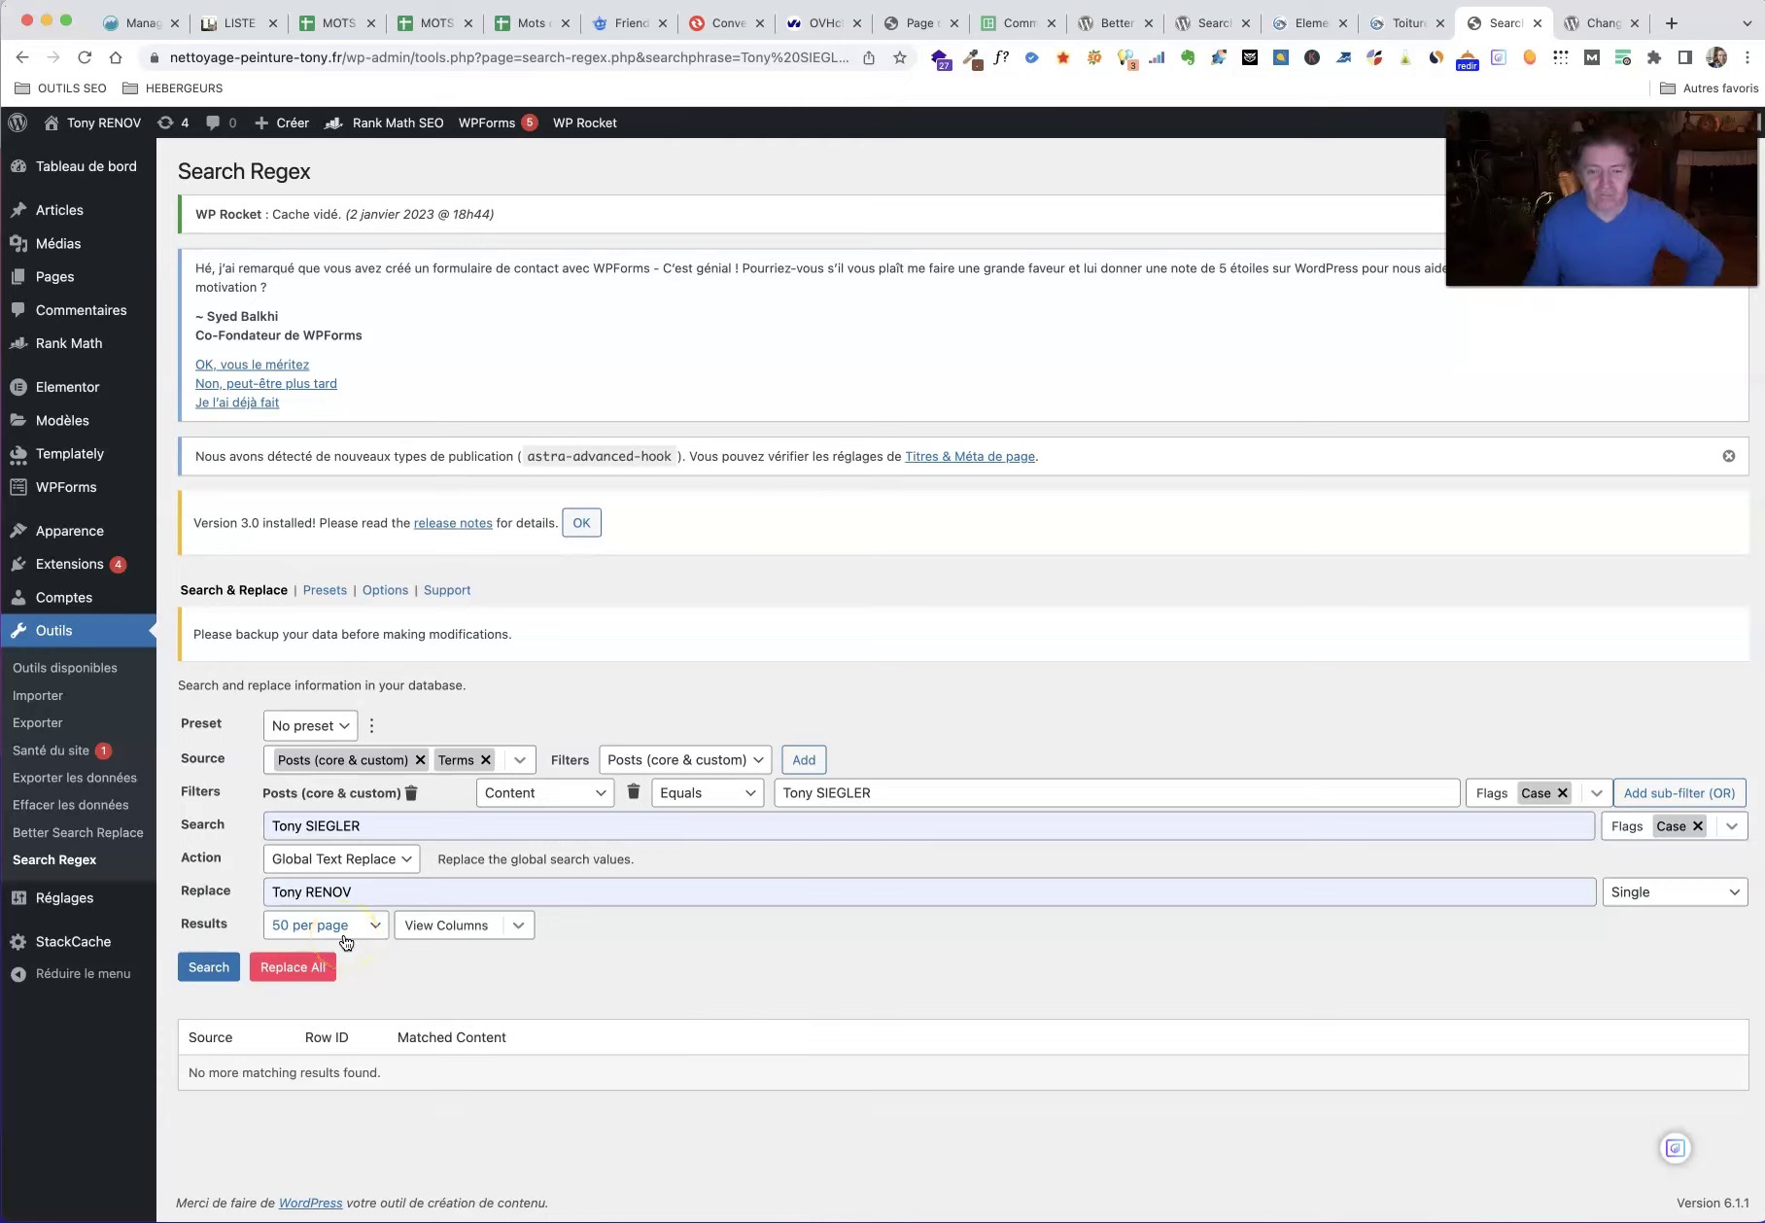
click(746, 794)
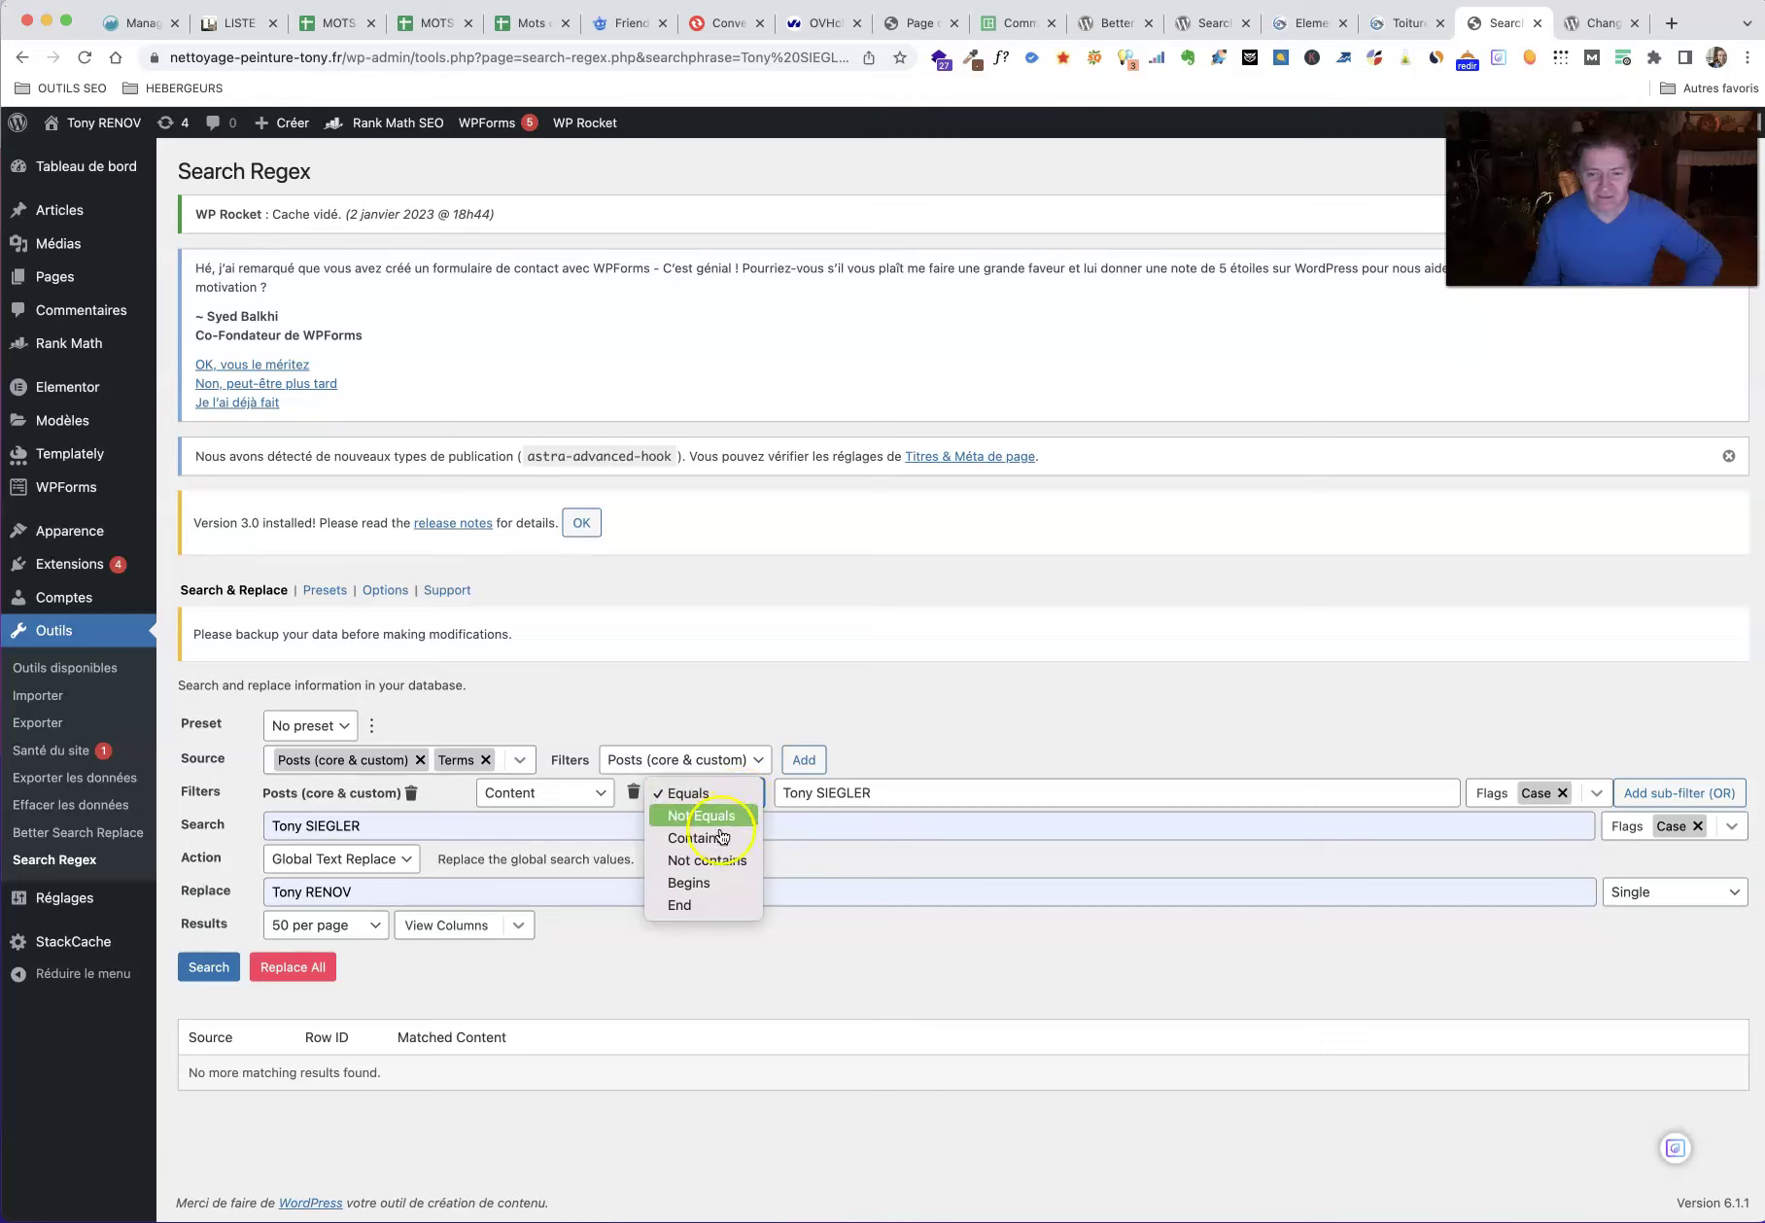
Step: Change the content filter to Contains and search again, finding 47 matching rows
click(721, 837)
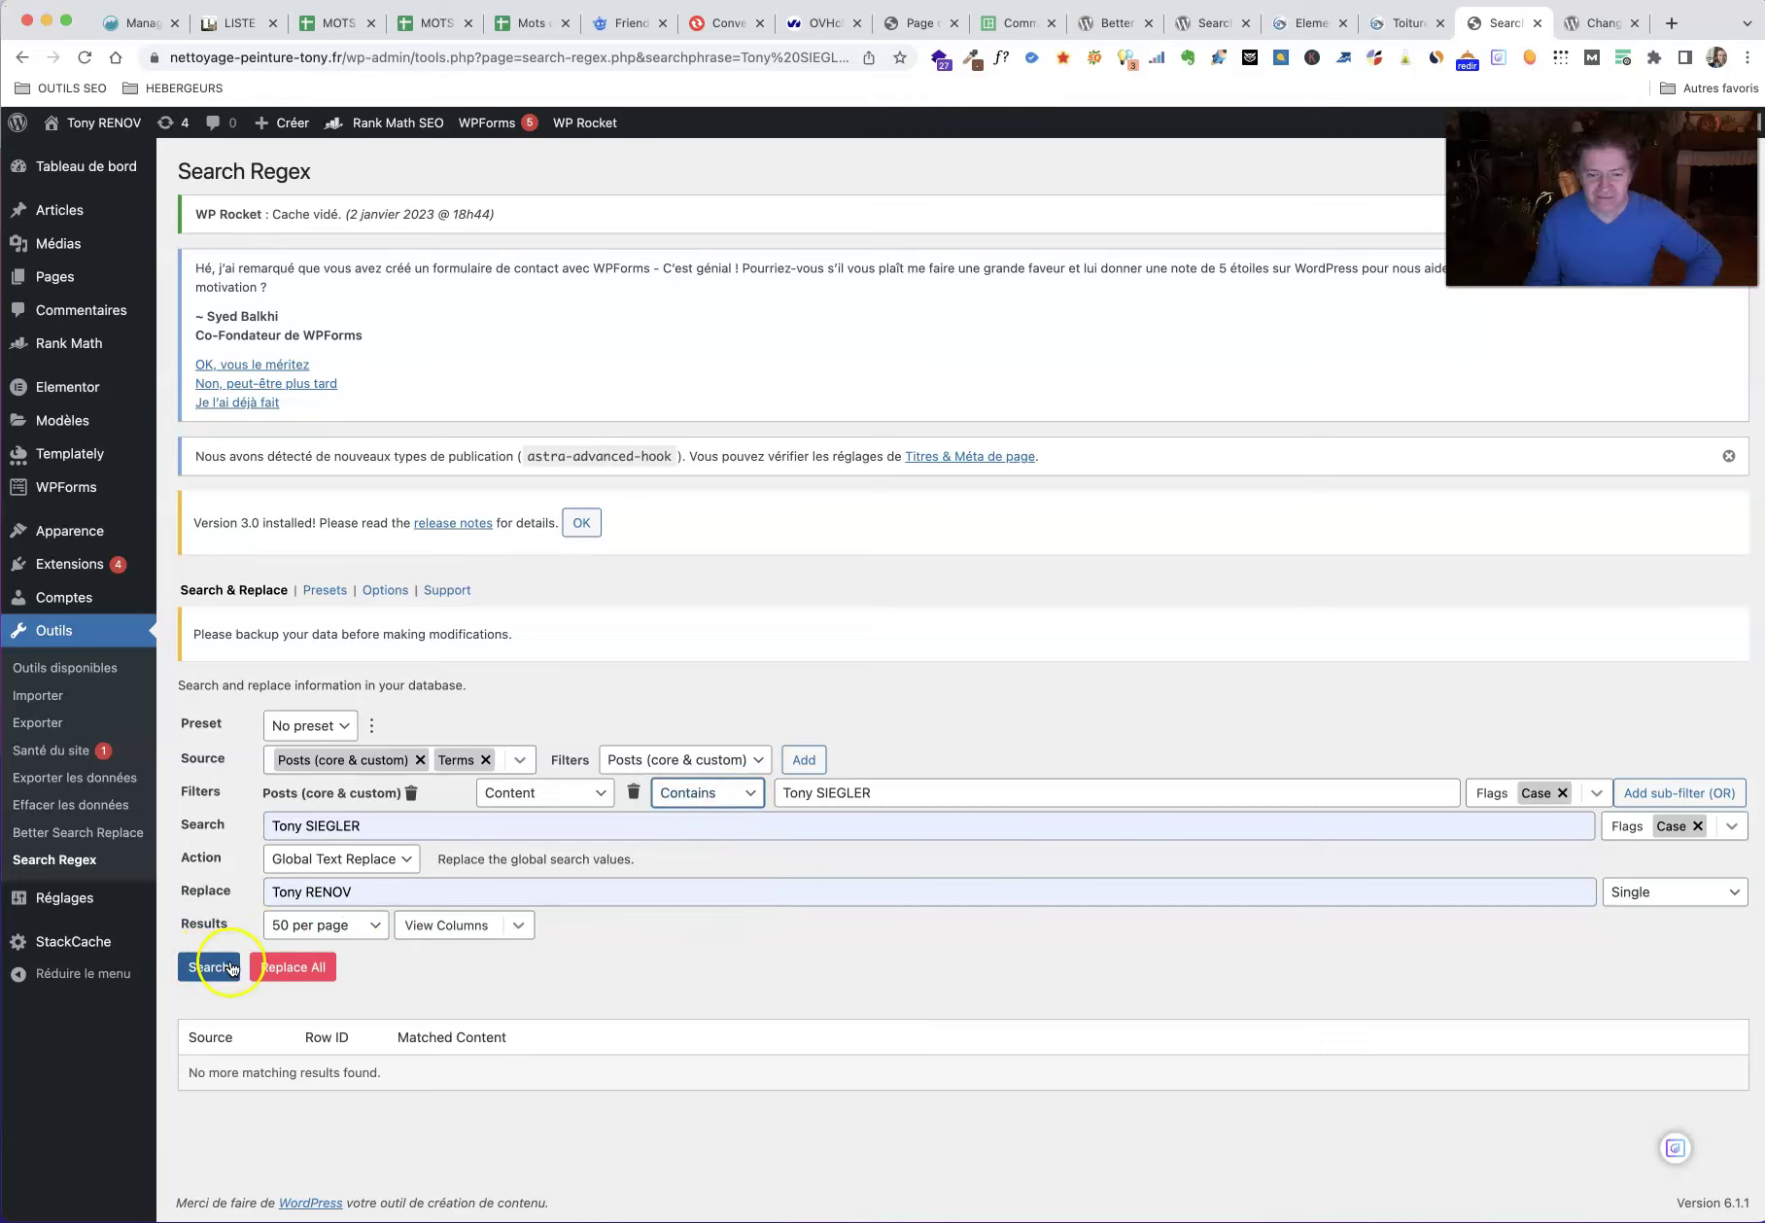
click(231, 966)
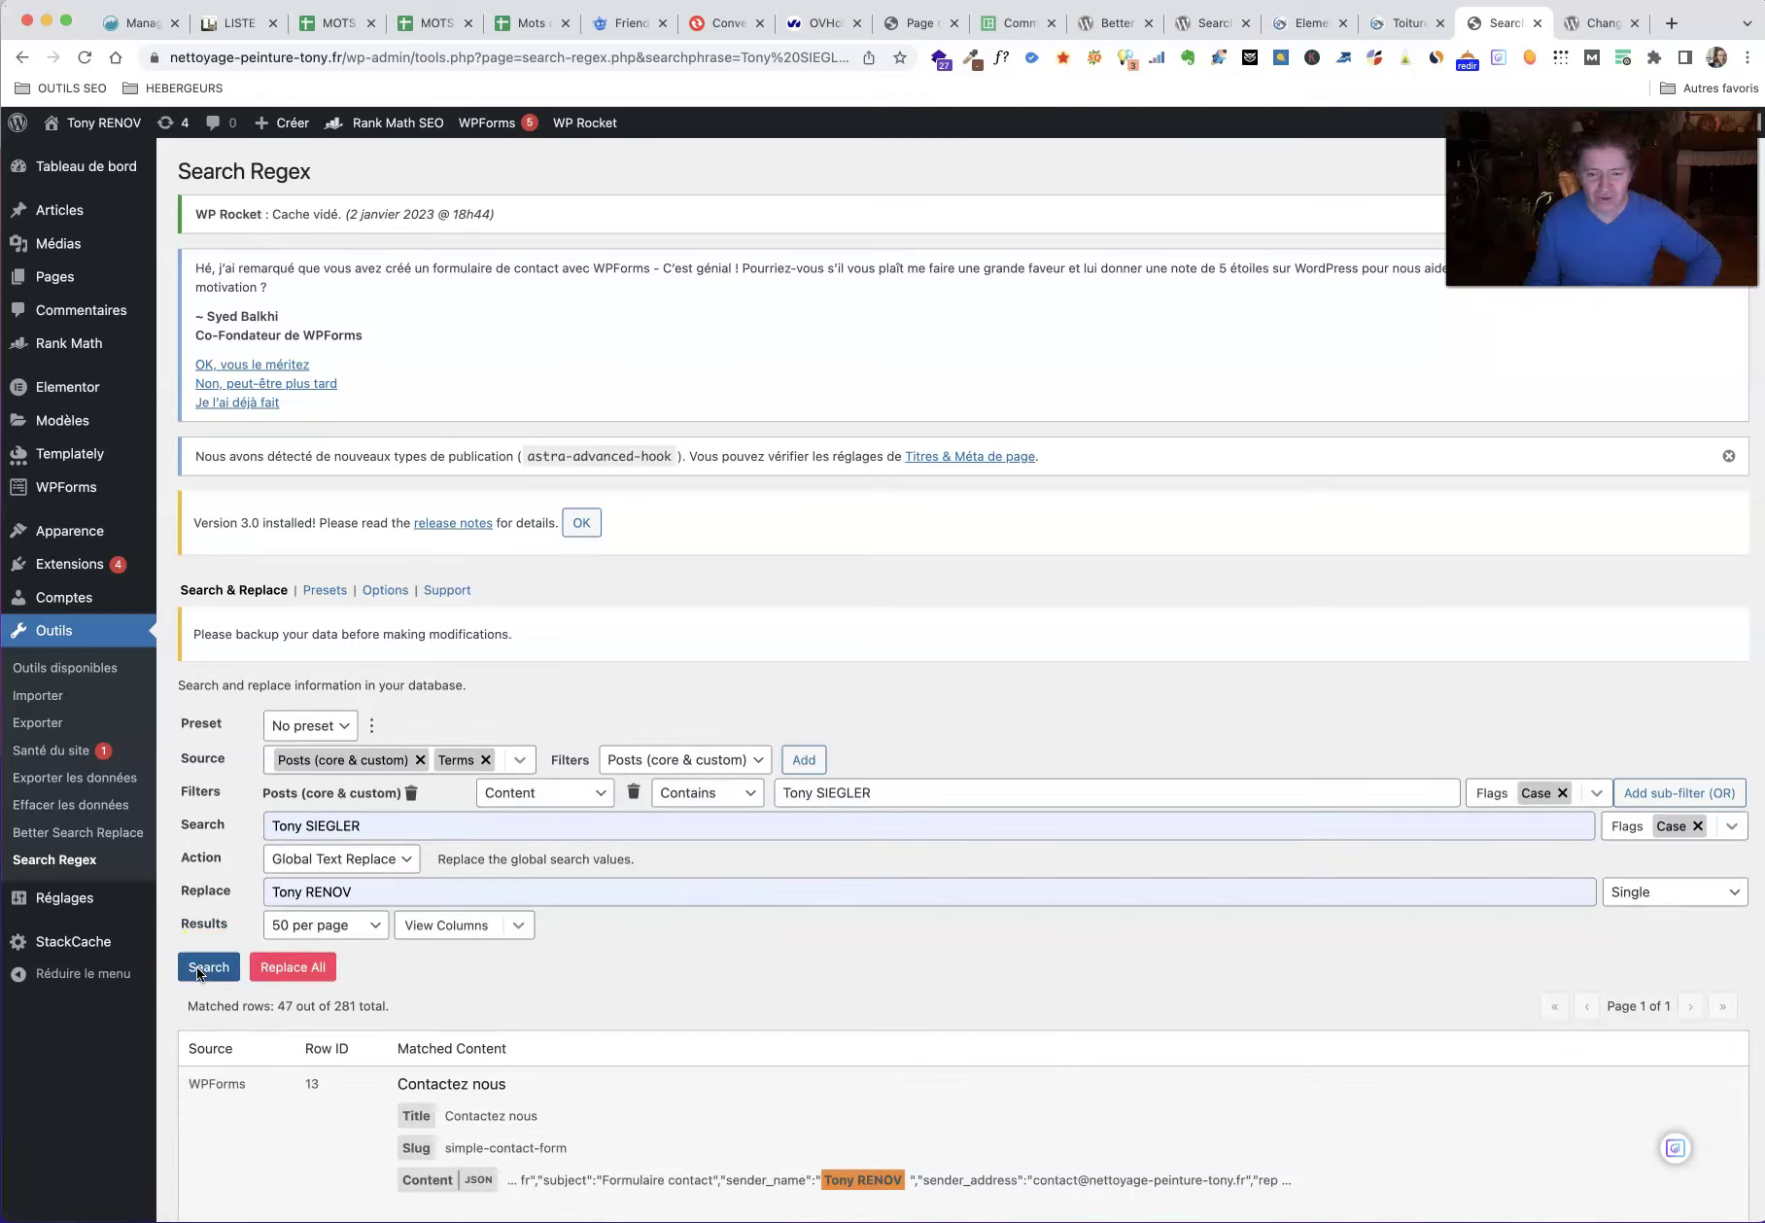
scroll(583, 903, down, 6)
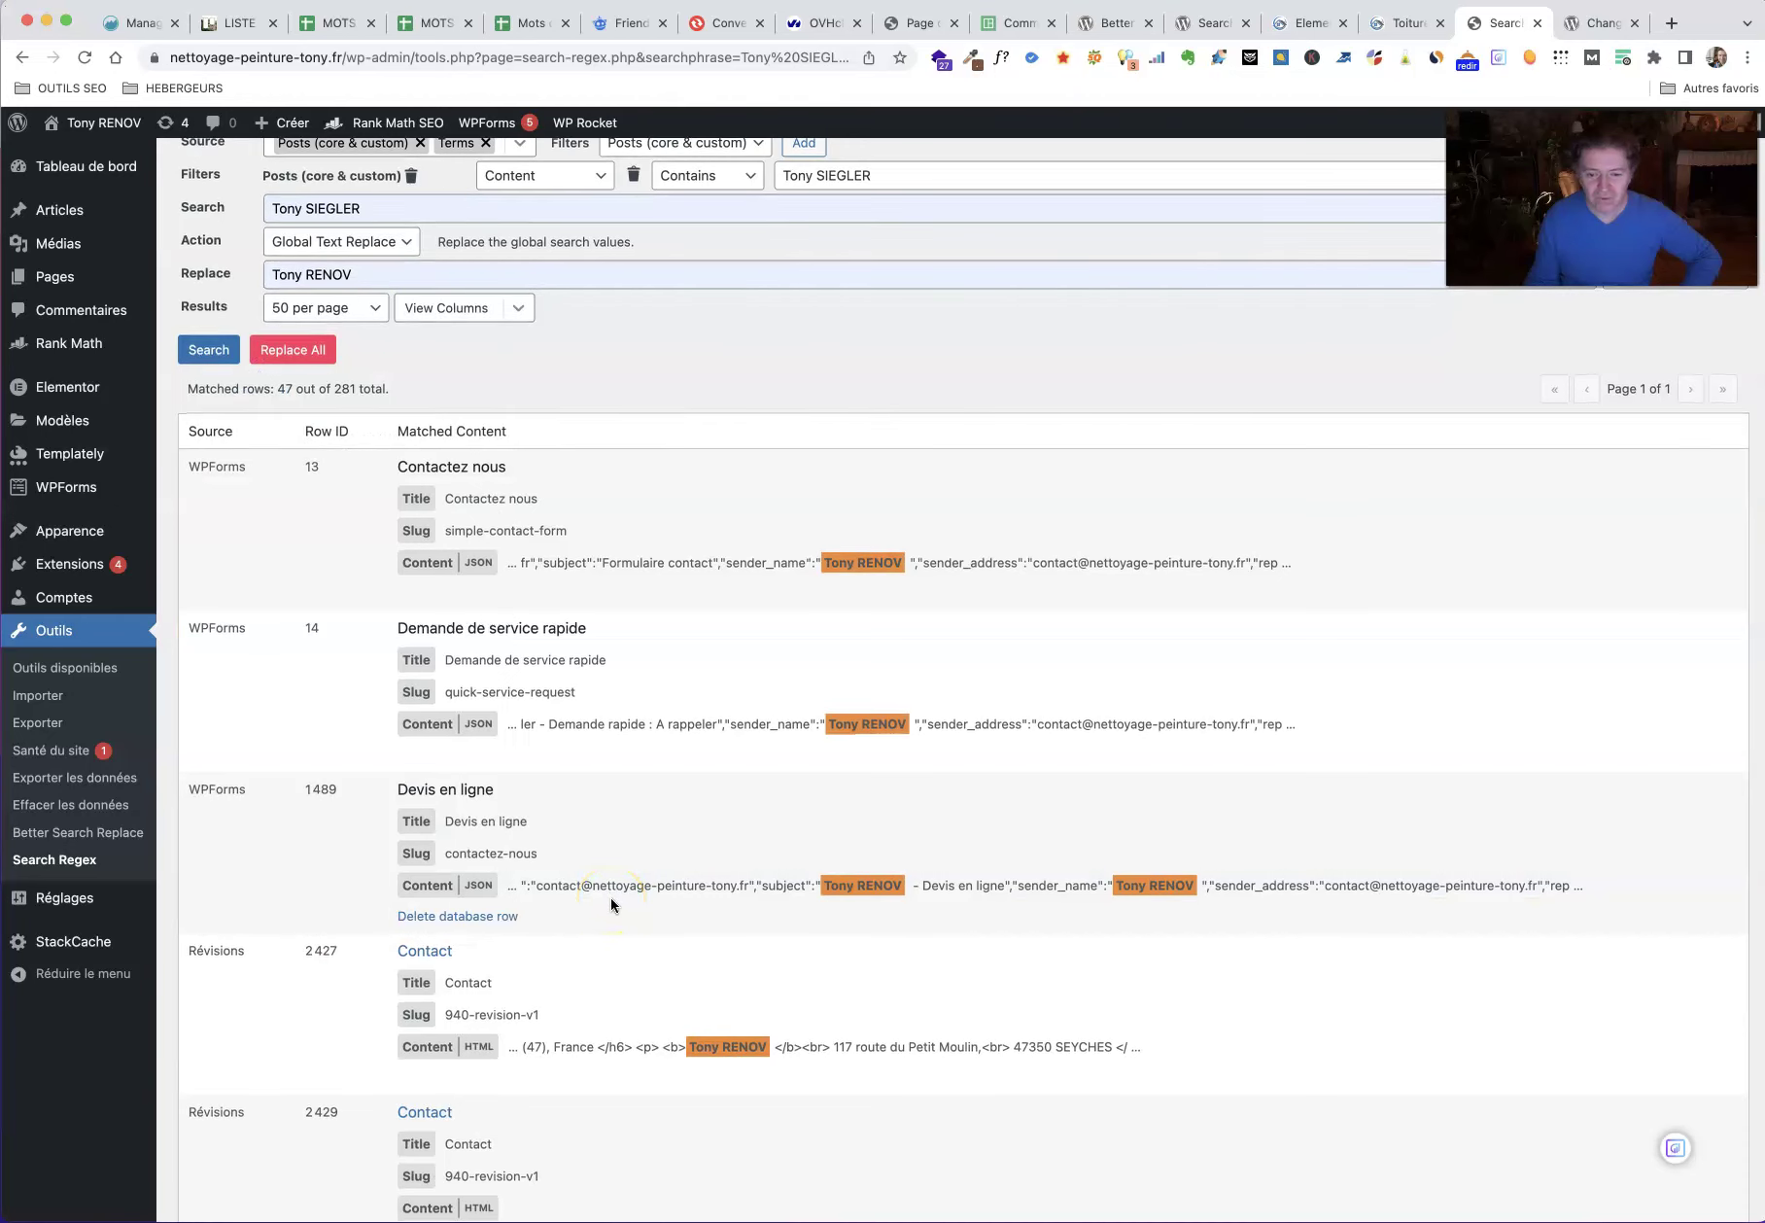
scroll(612, 898, up, 6)
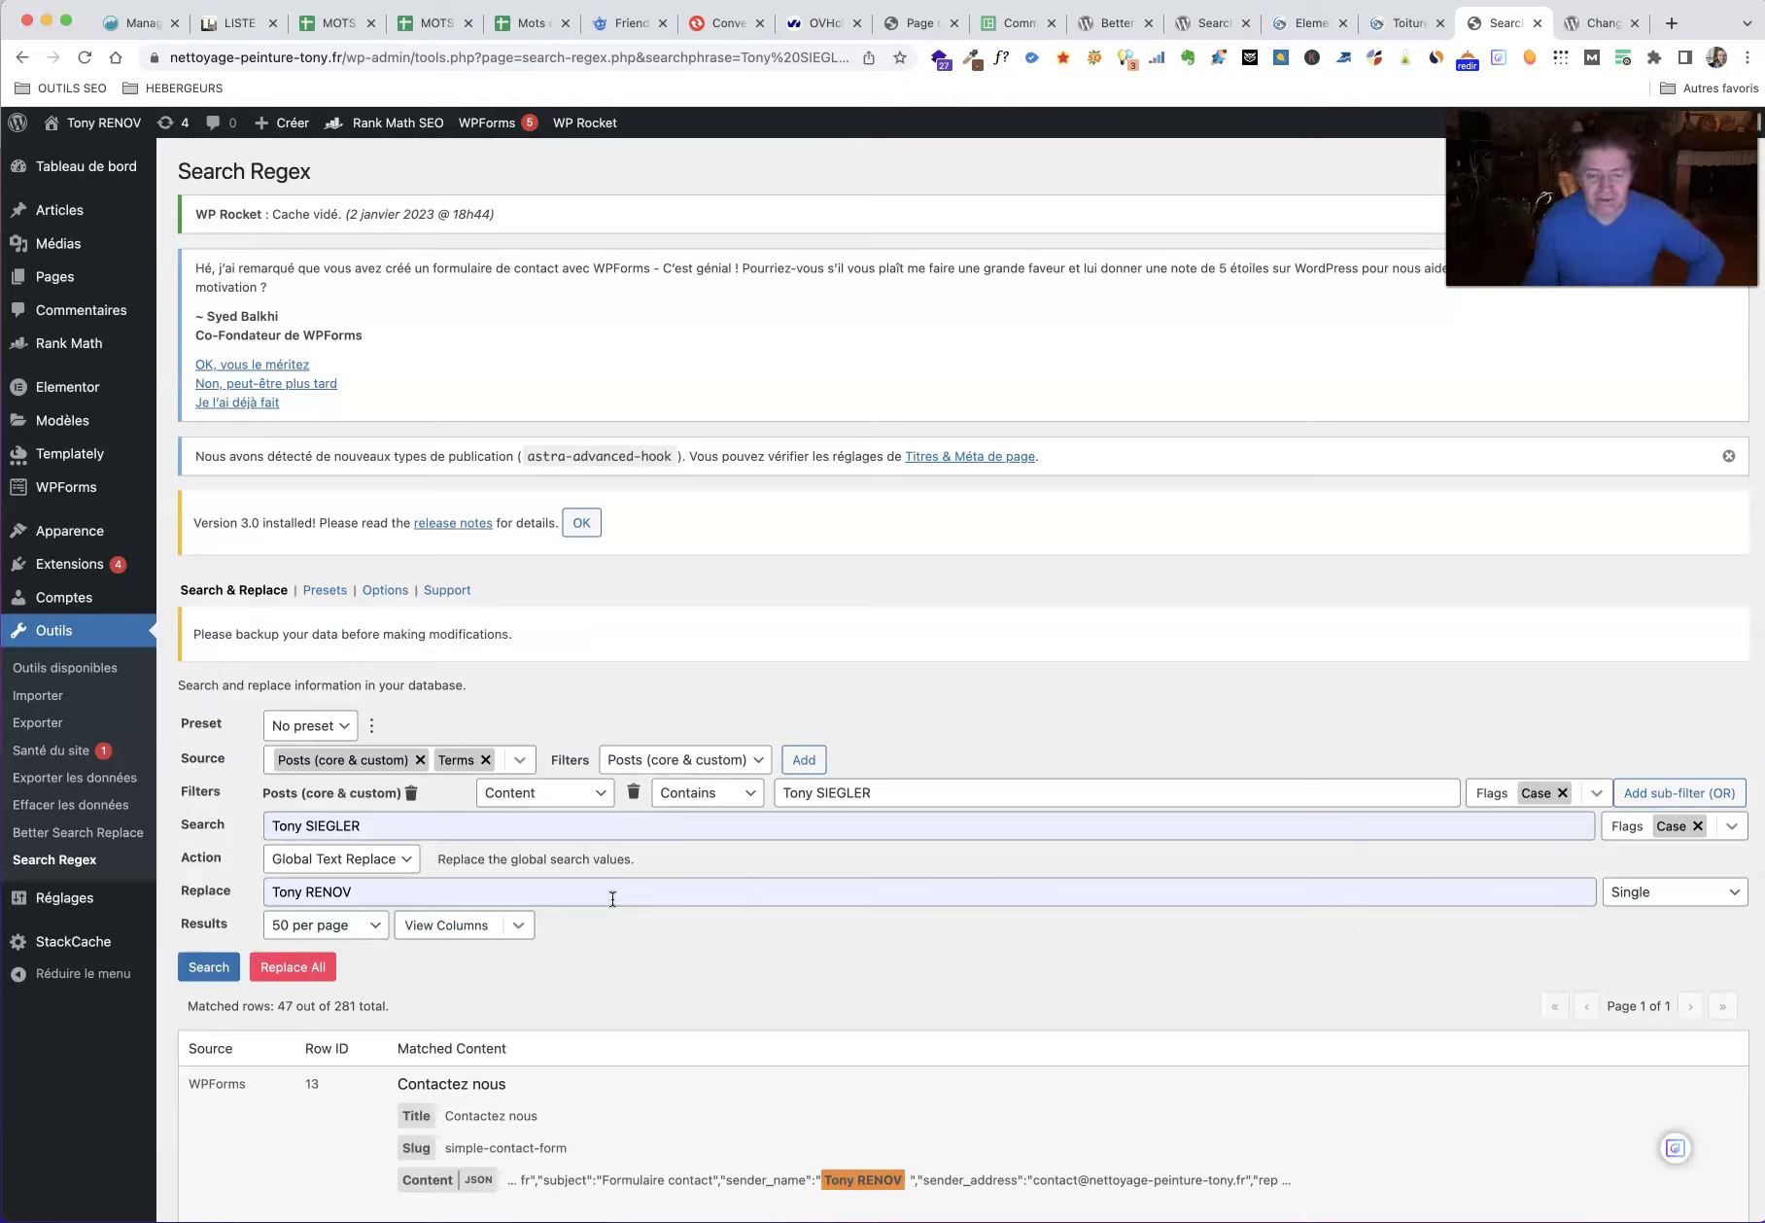
click(301, 972)
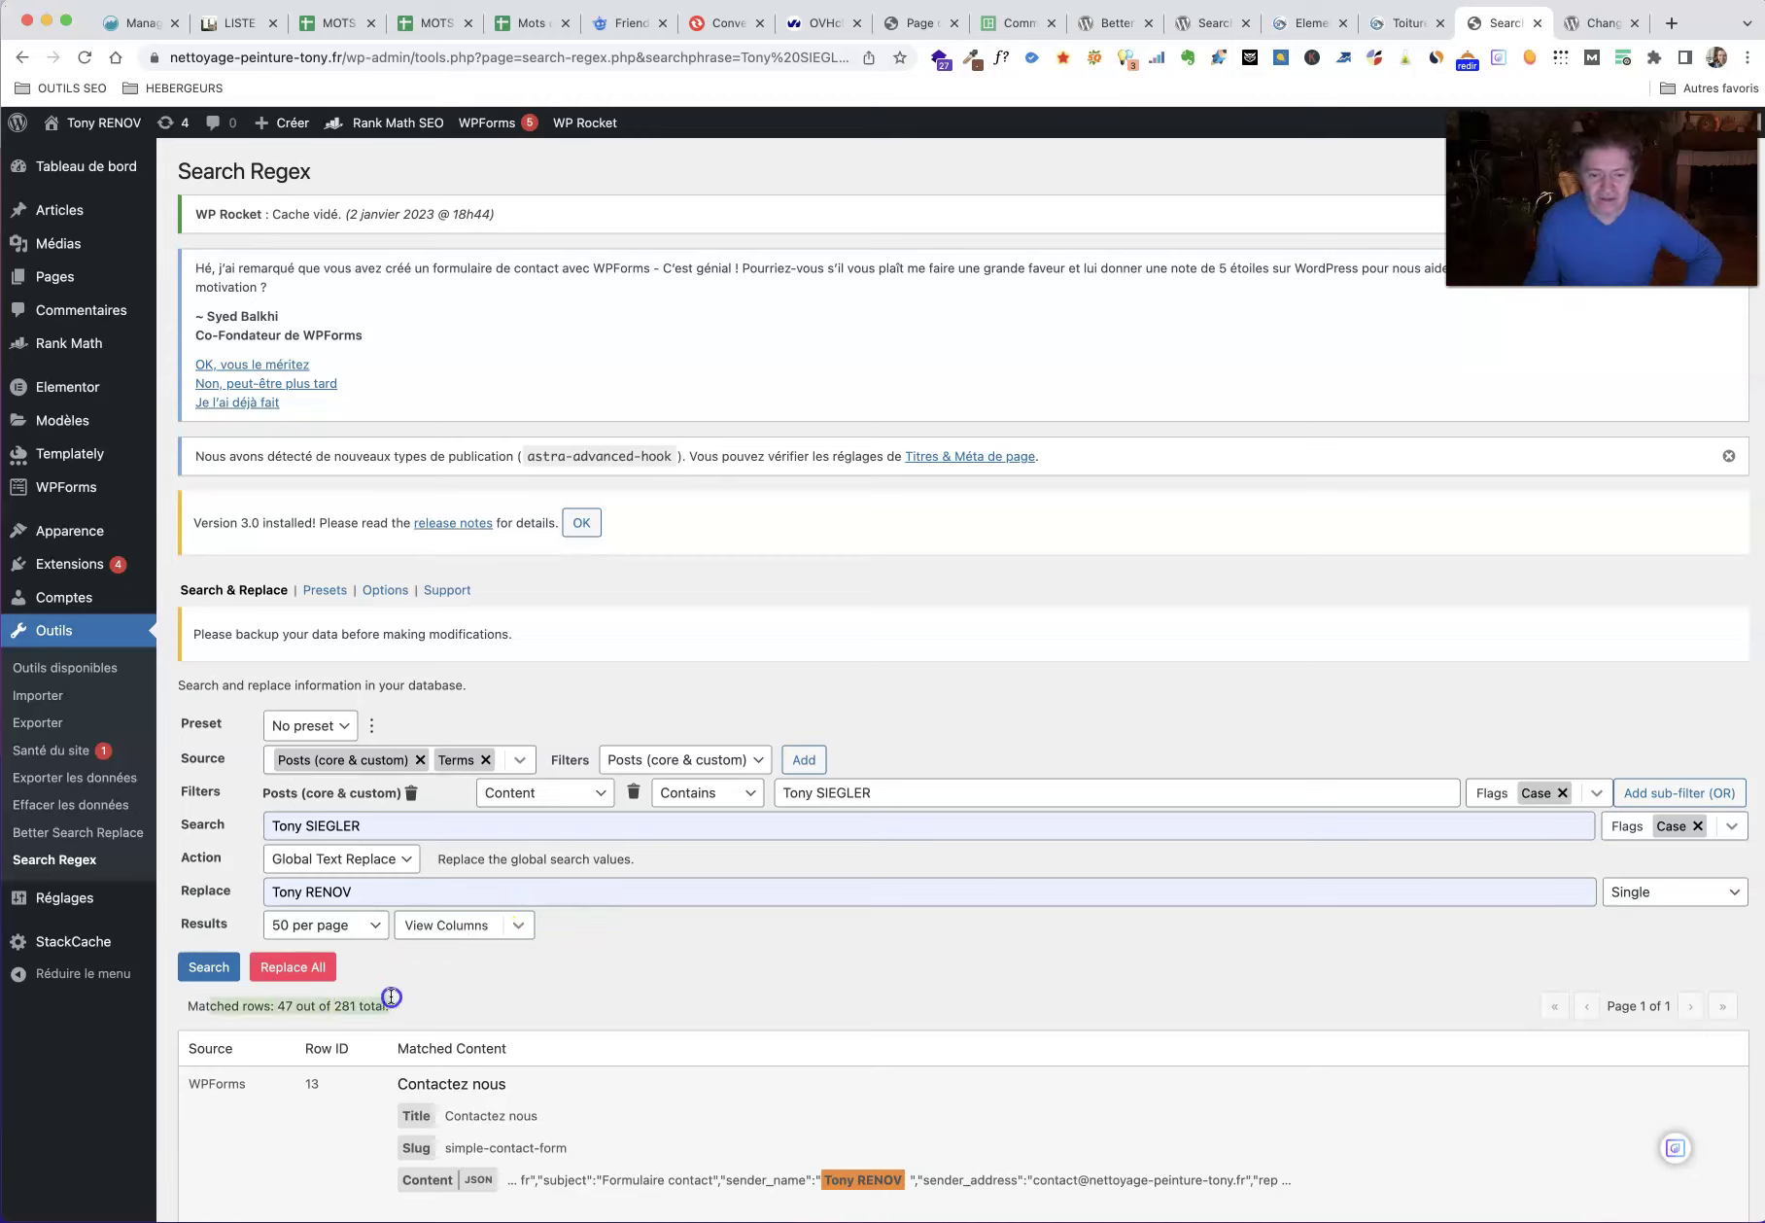
drag(390, 997, 392, 997)
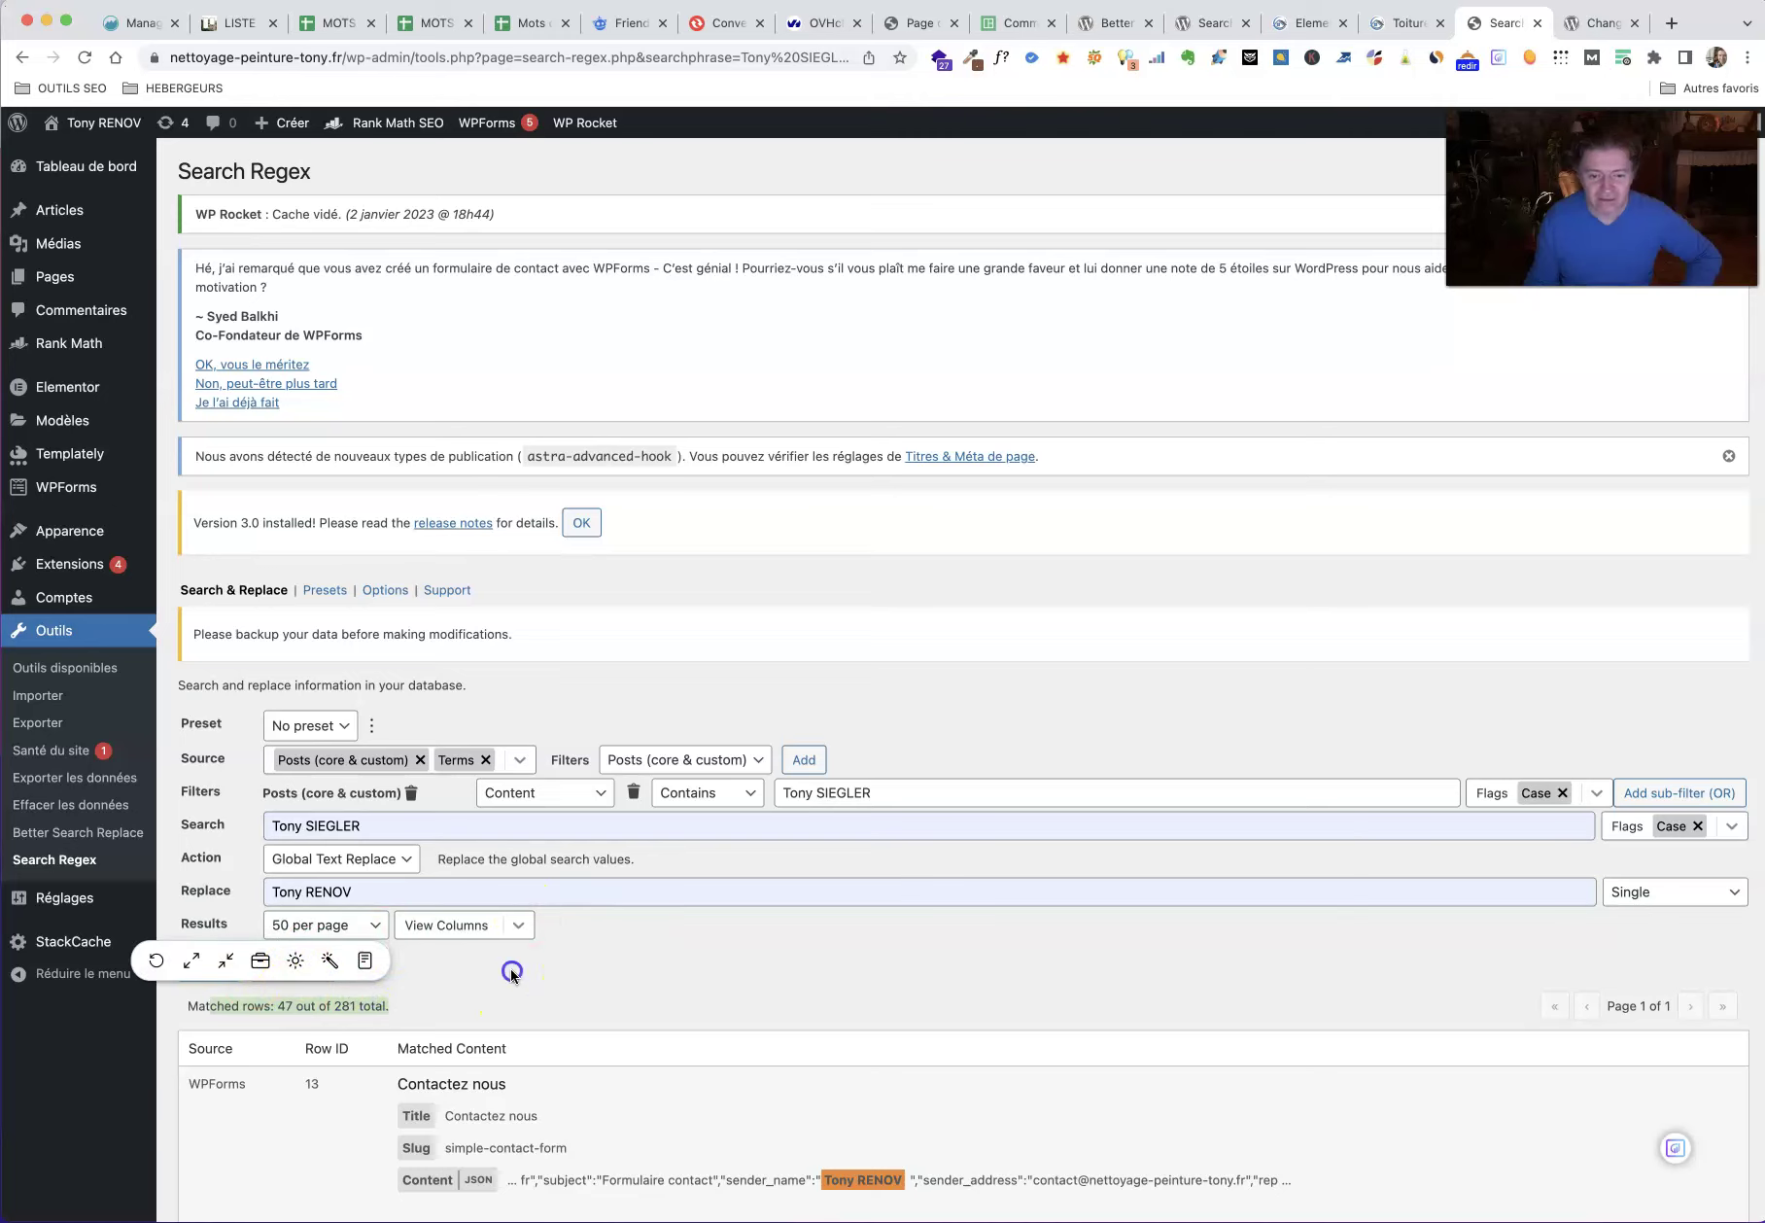
click(293, 966)
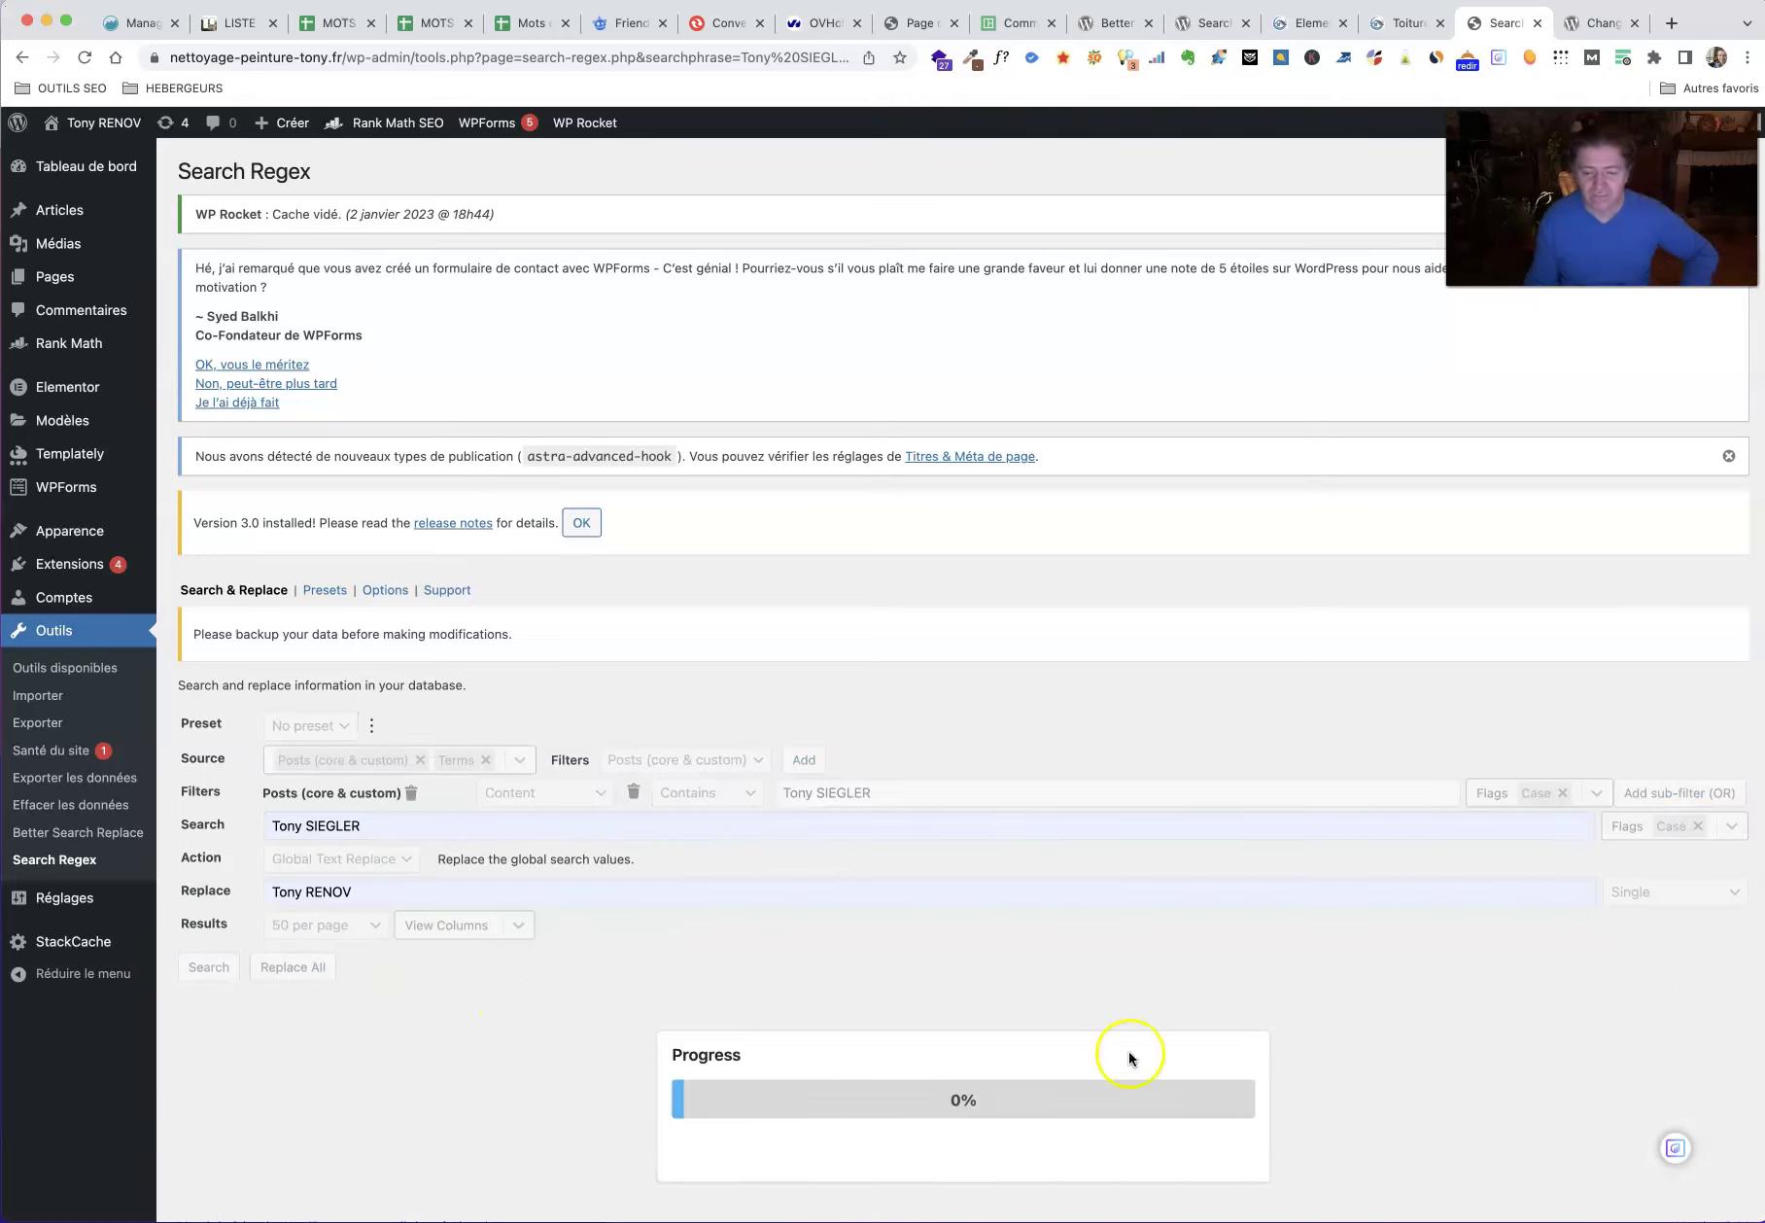
scroll(1382, 1085, down, 1)
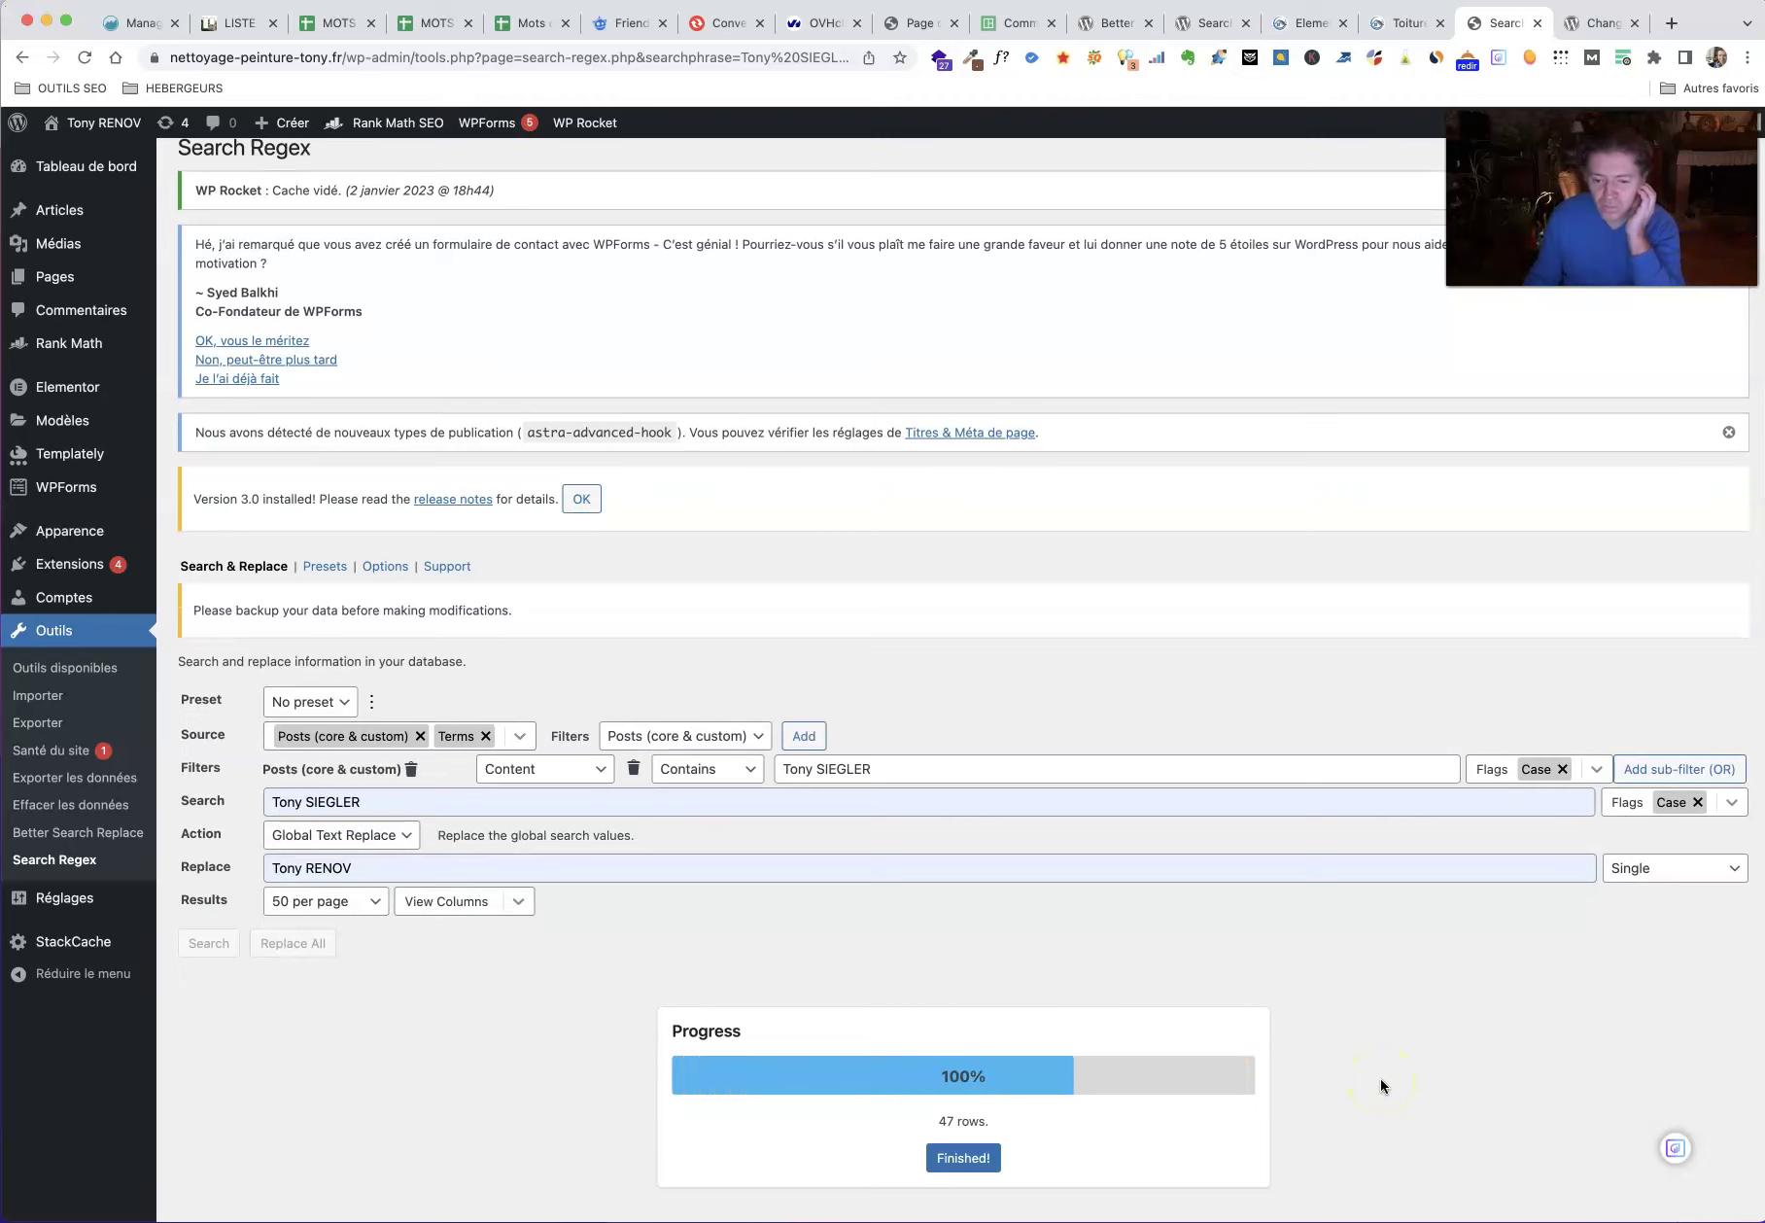
scroll(1380, 1077, down, 1)
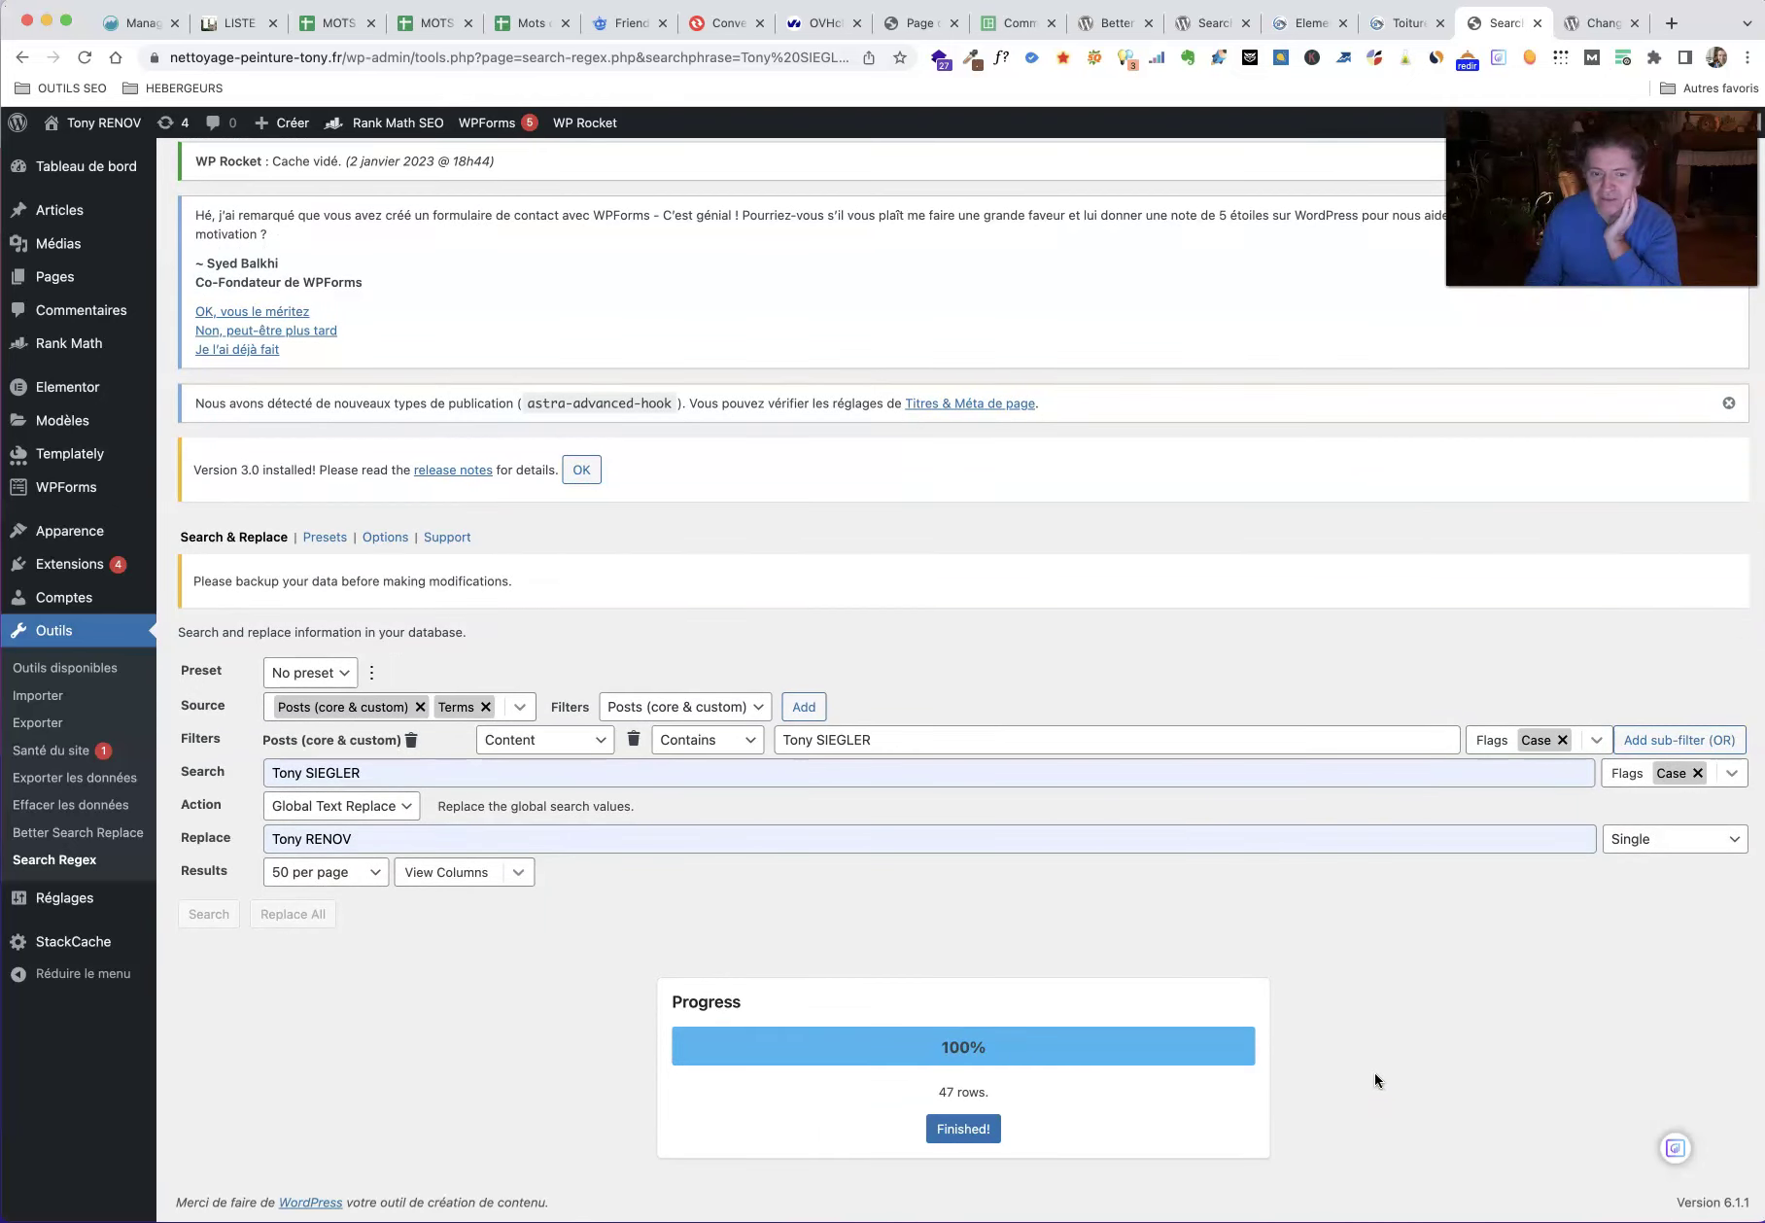
click(955, 1130)
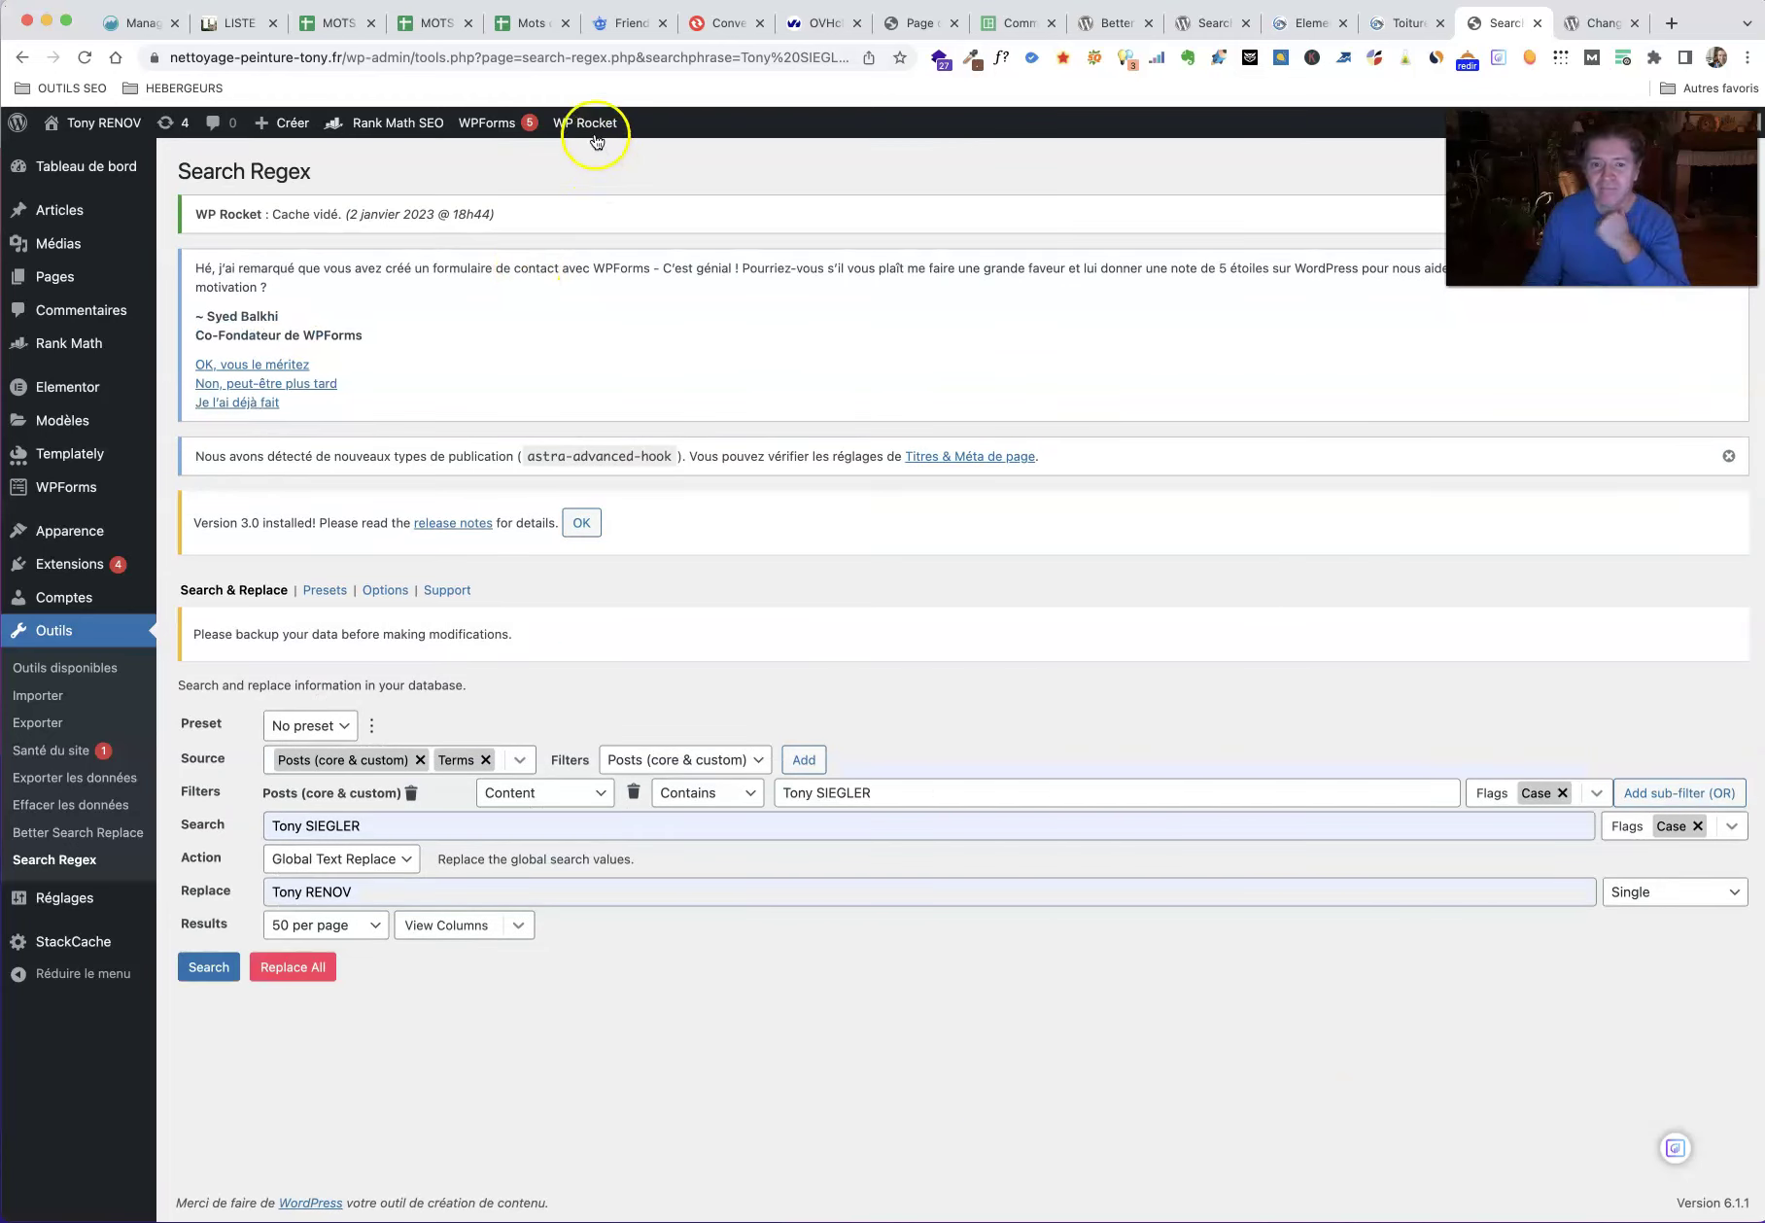
Step: Clear the cache of the live Toiture page and scroll through it
click(1400, 23)
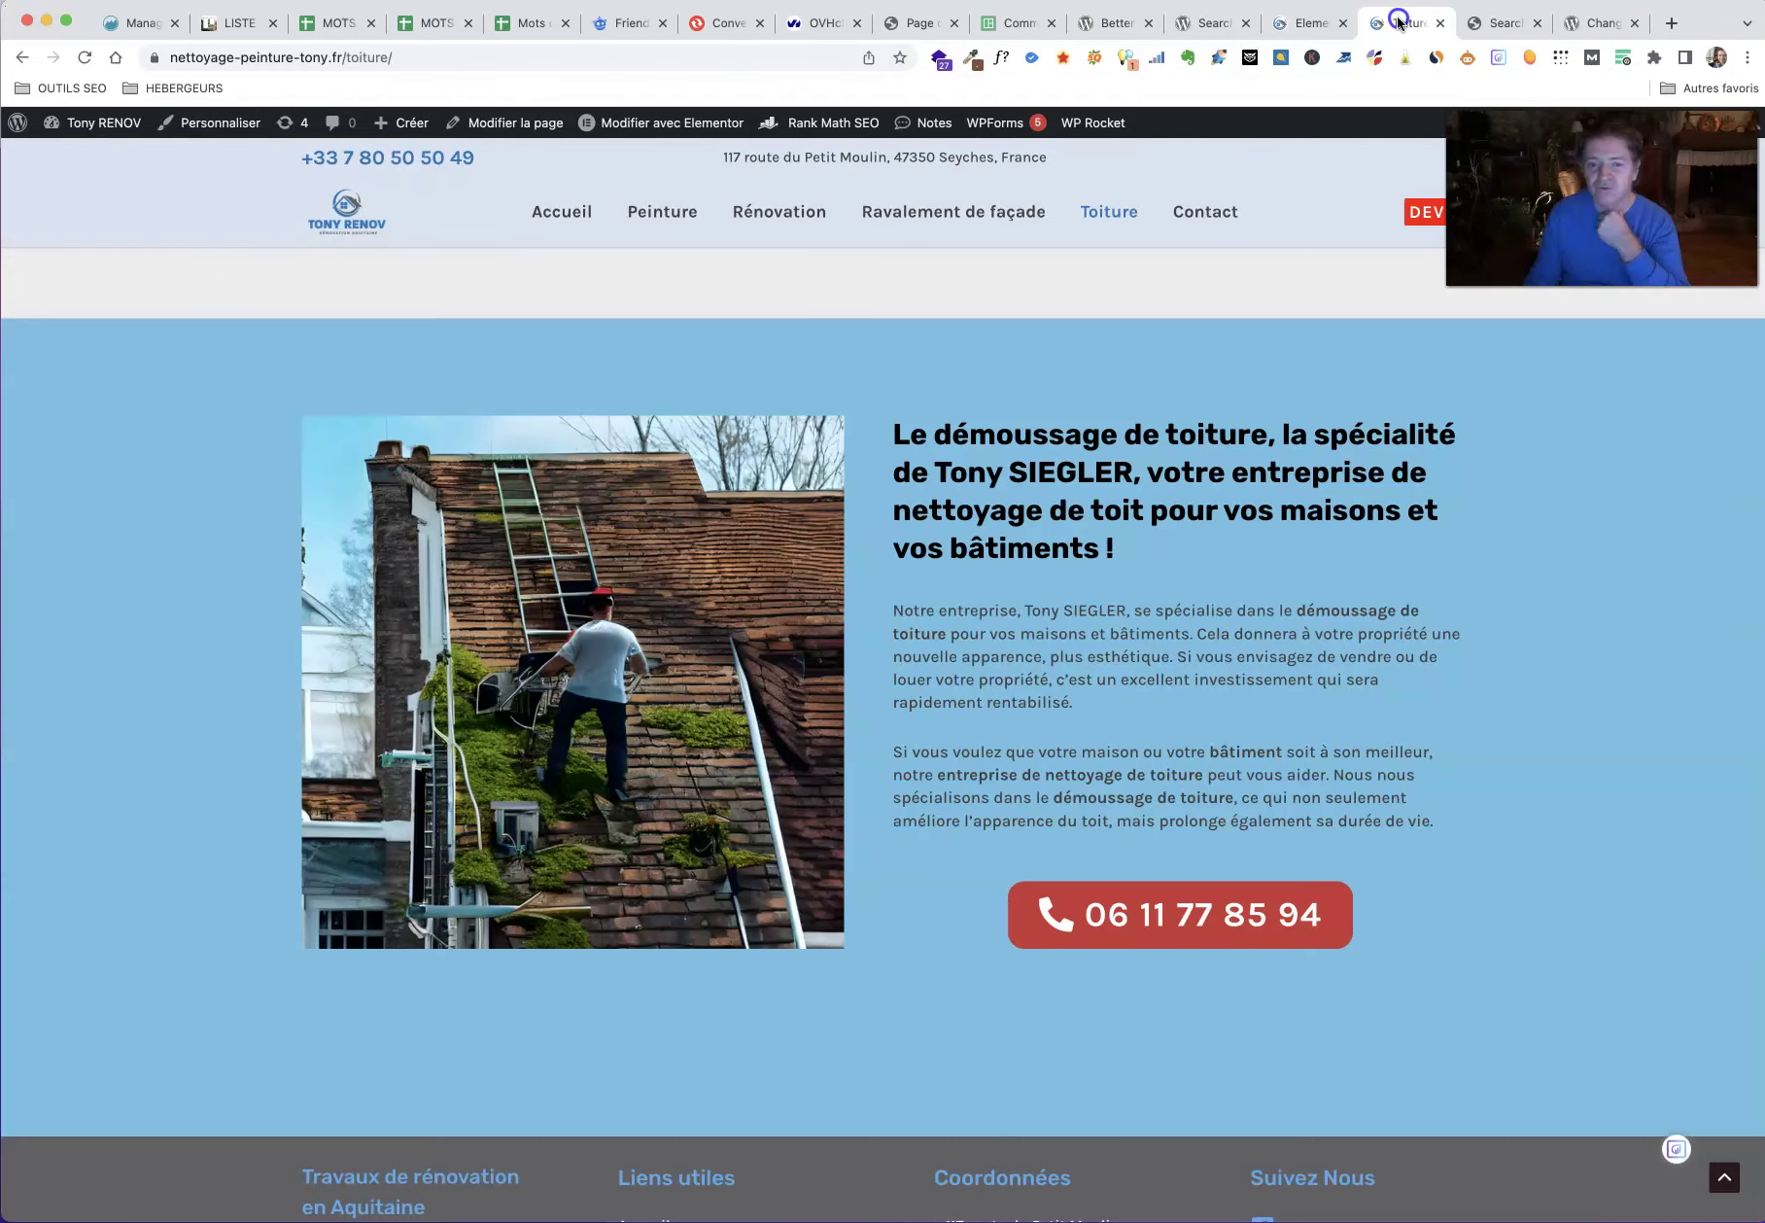
mouse_move(1085, 125)
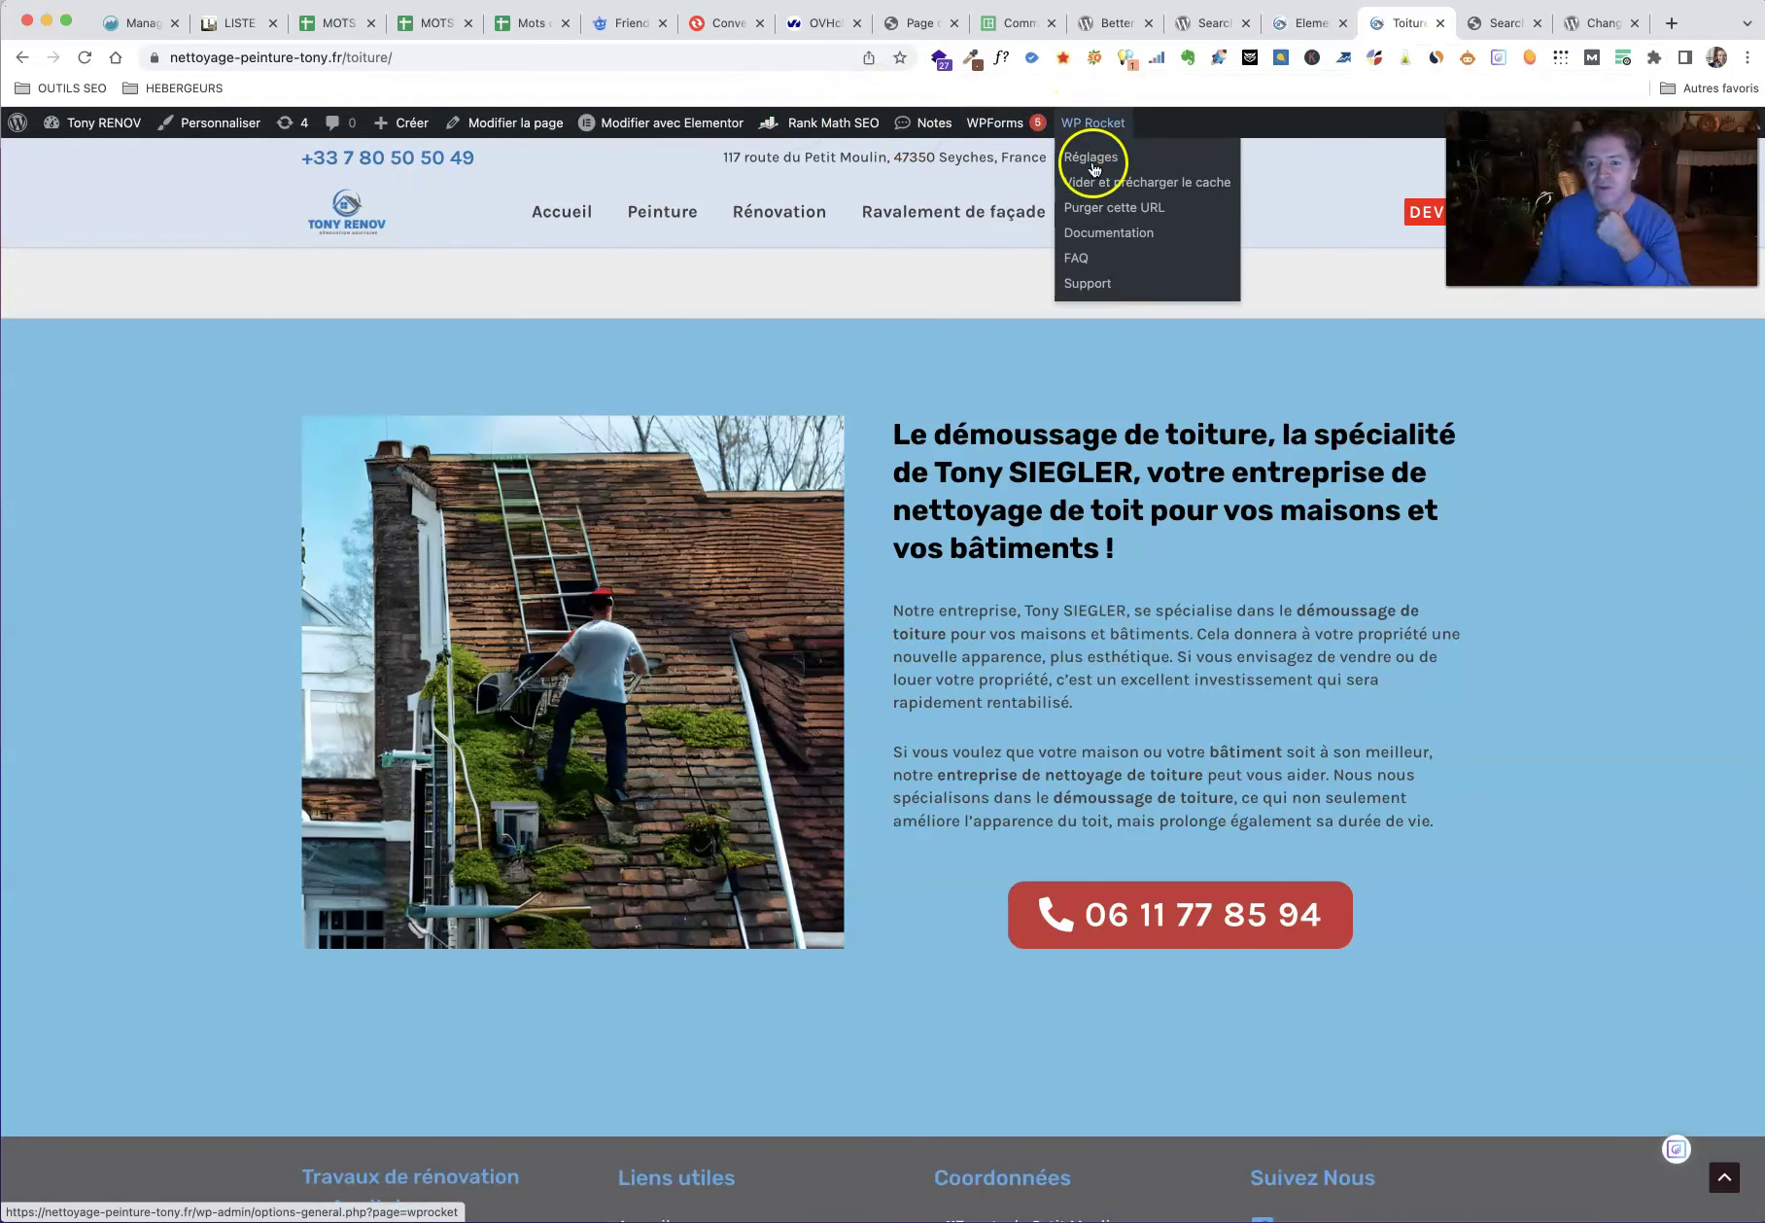
click(1103, 210)
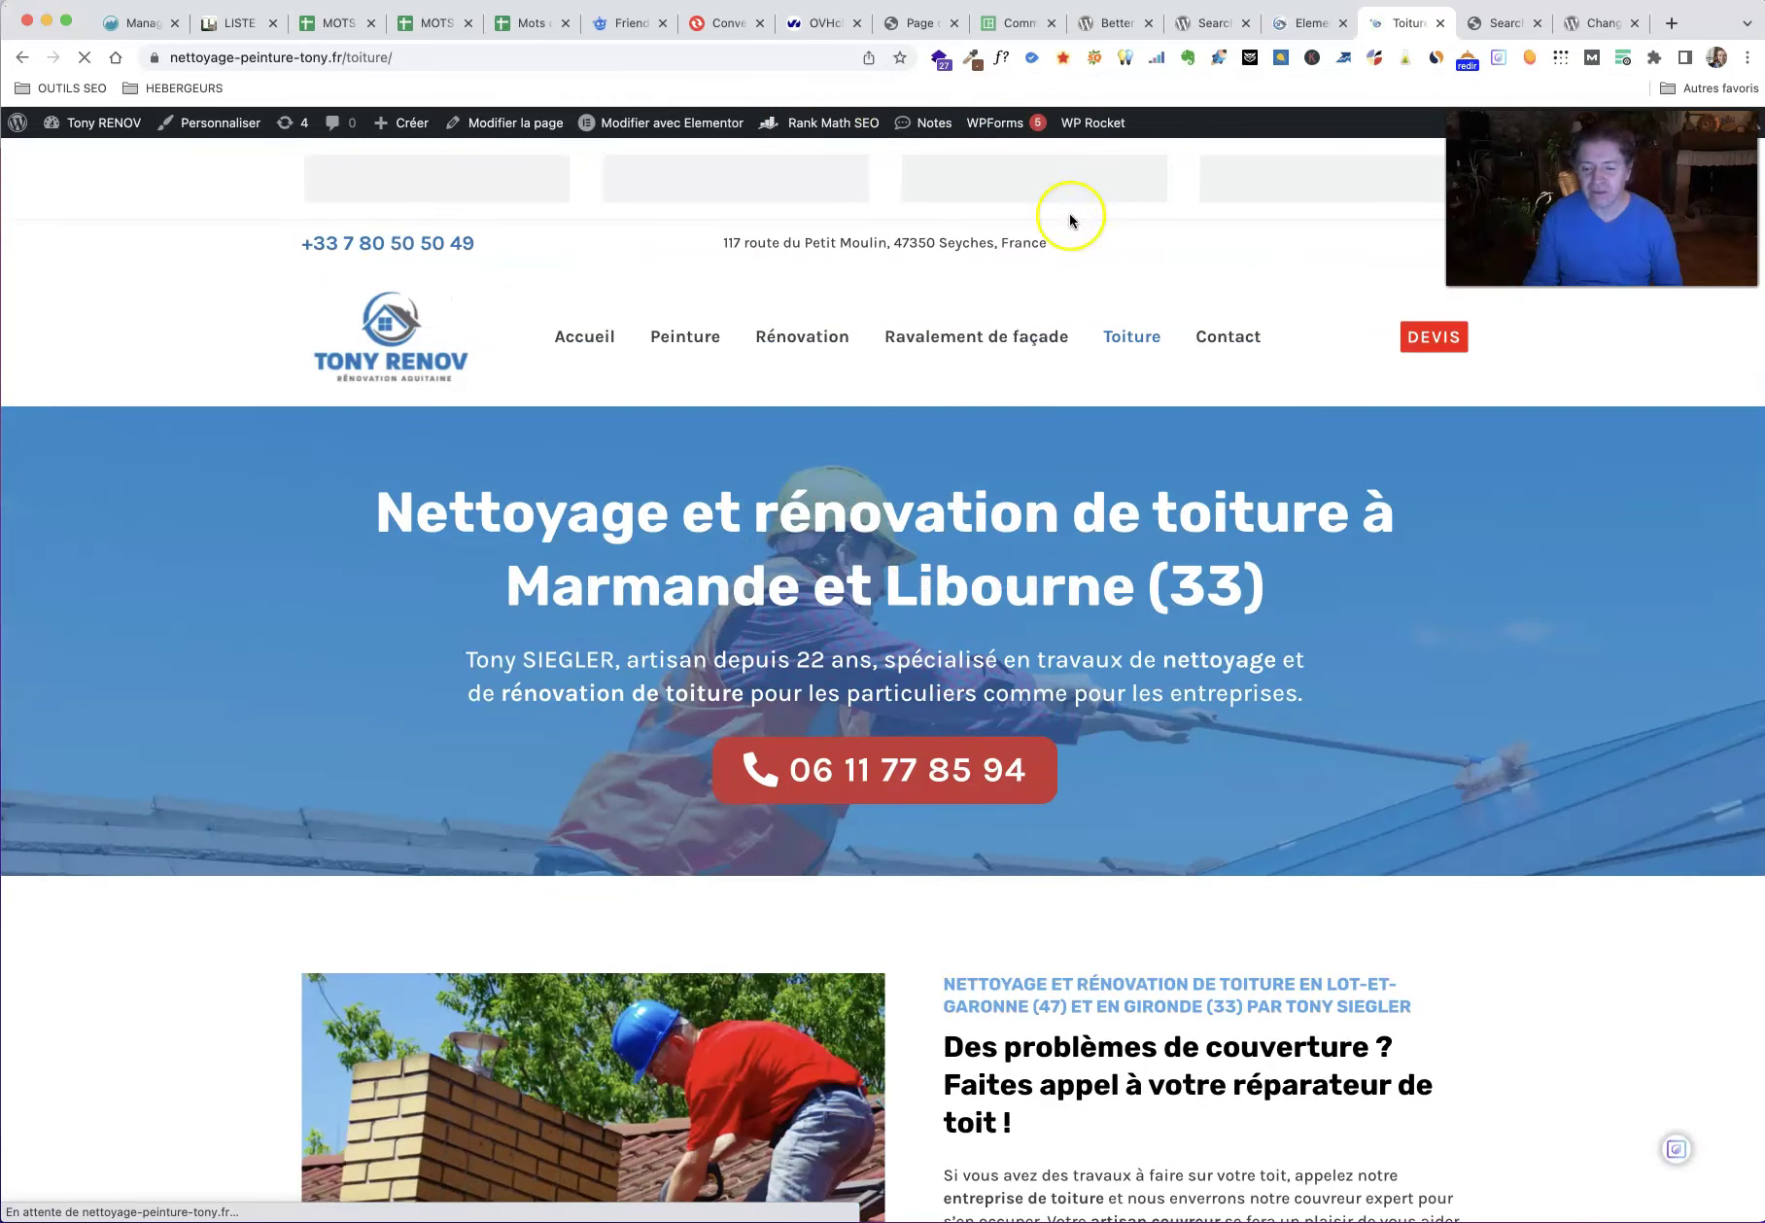
scroll(615, 575, down, 4)
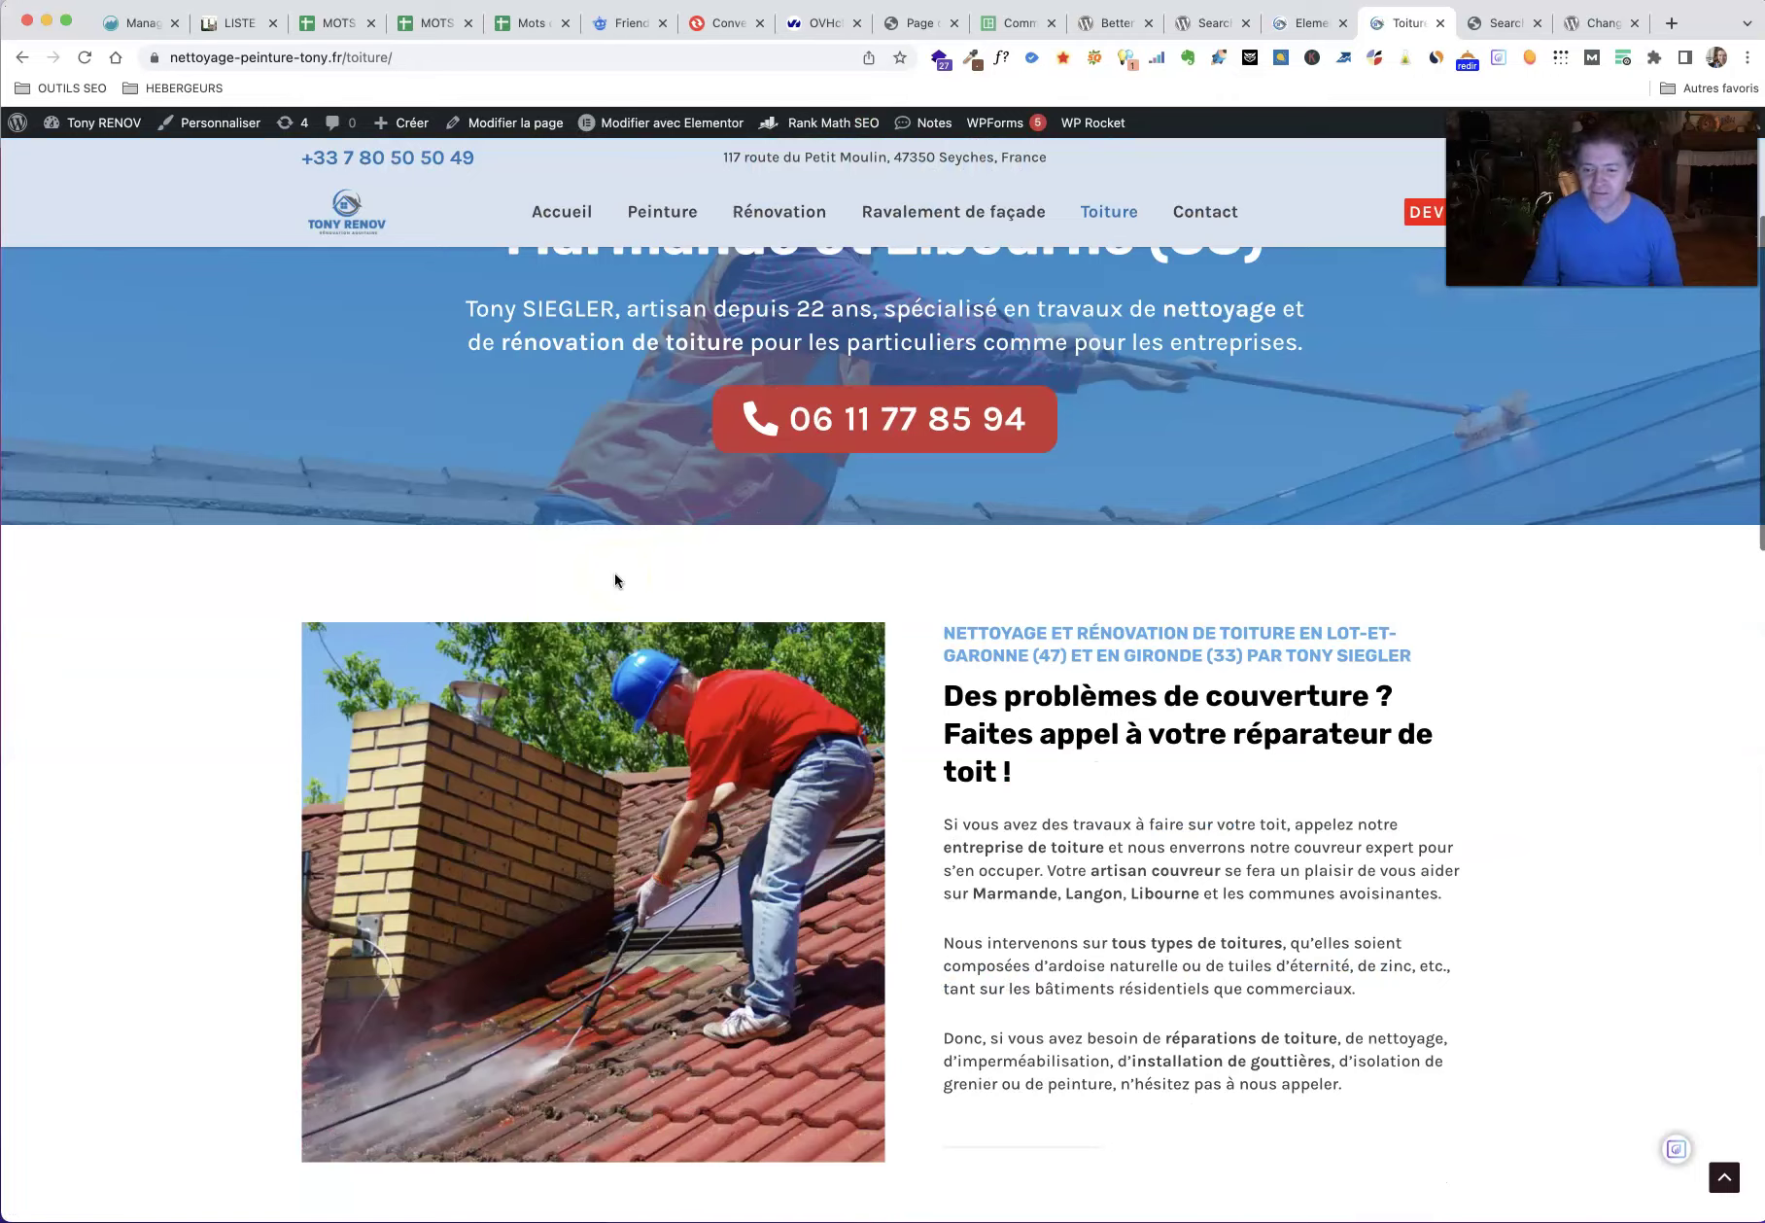
scroll(615, 574, down, 8)
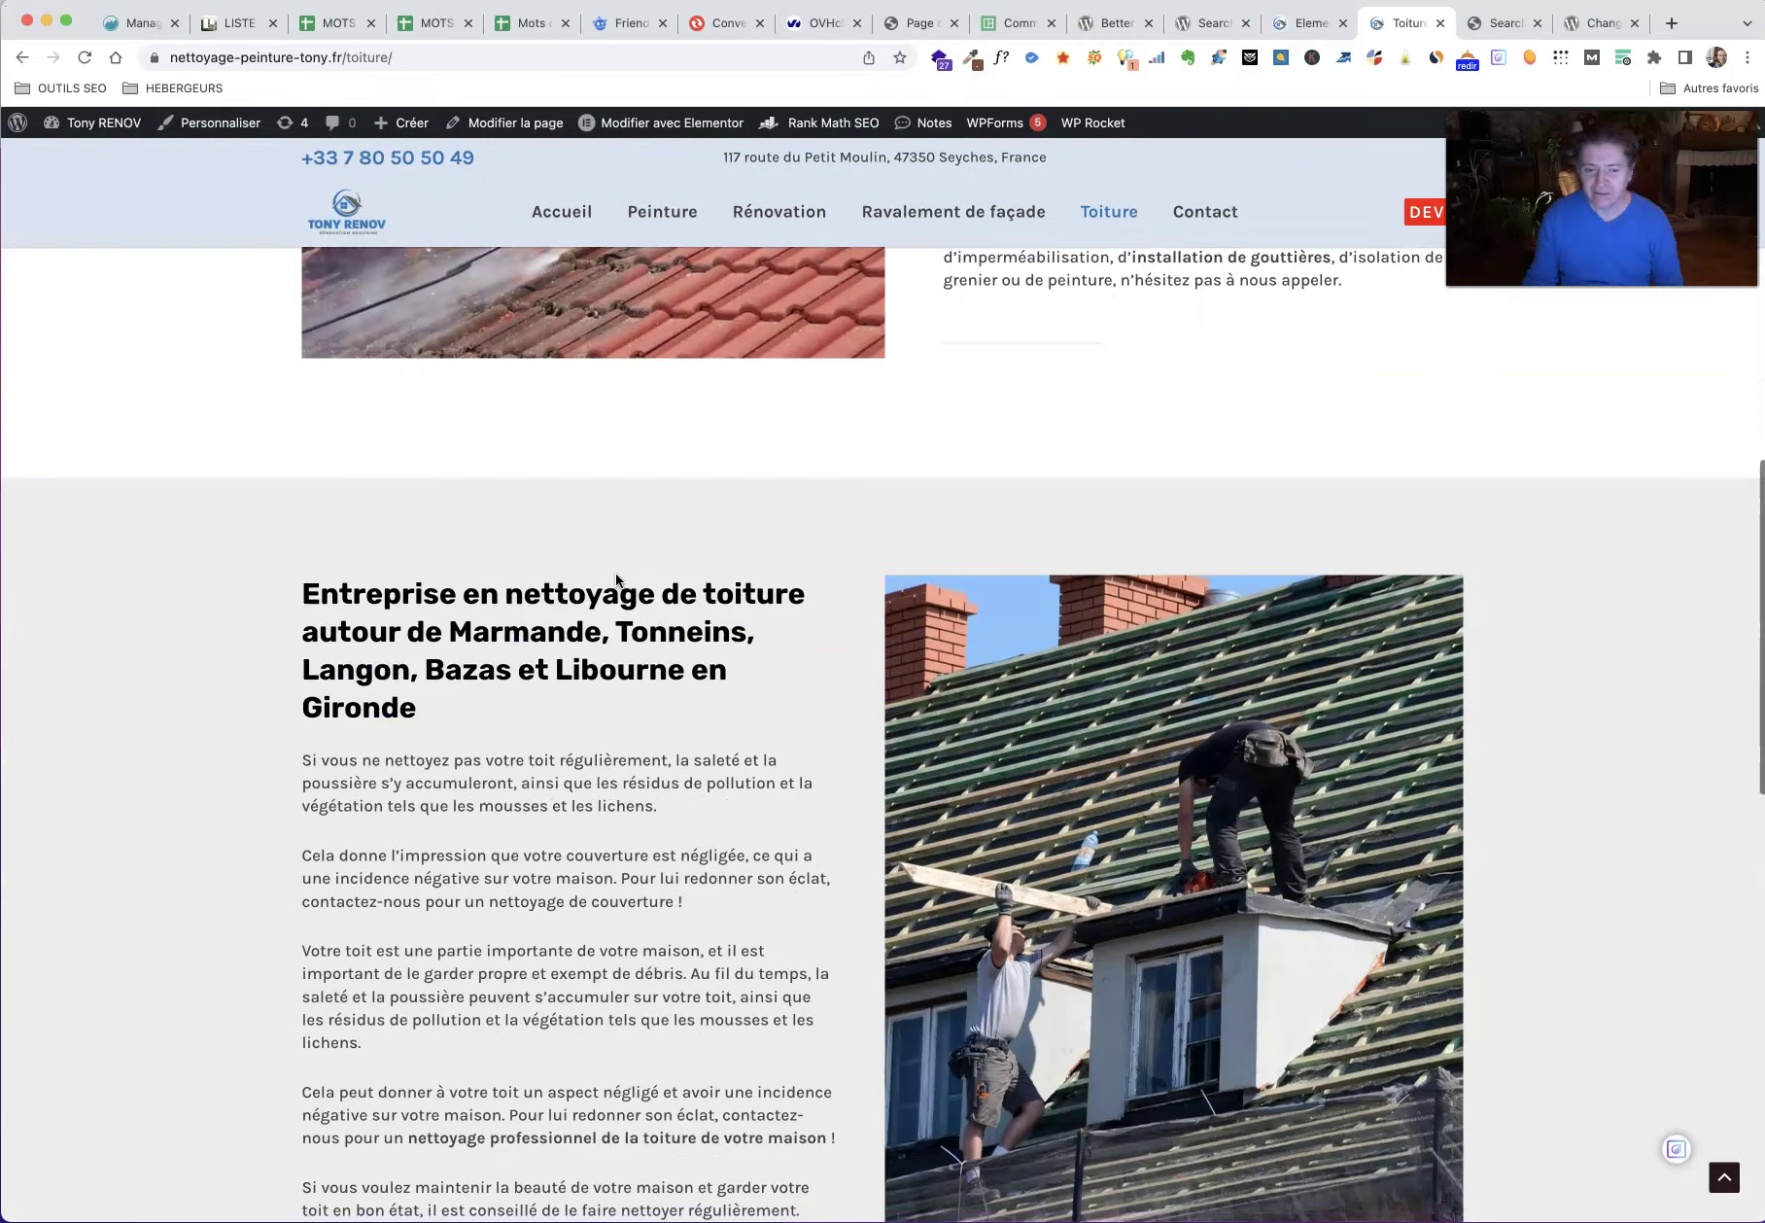
scroll(615, 578, down, 6)
scroll(616, 573, down, 4)
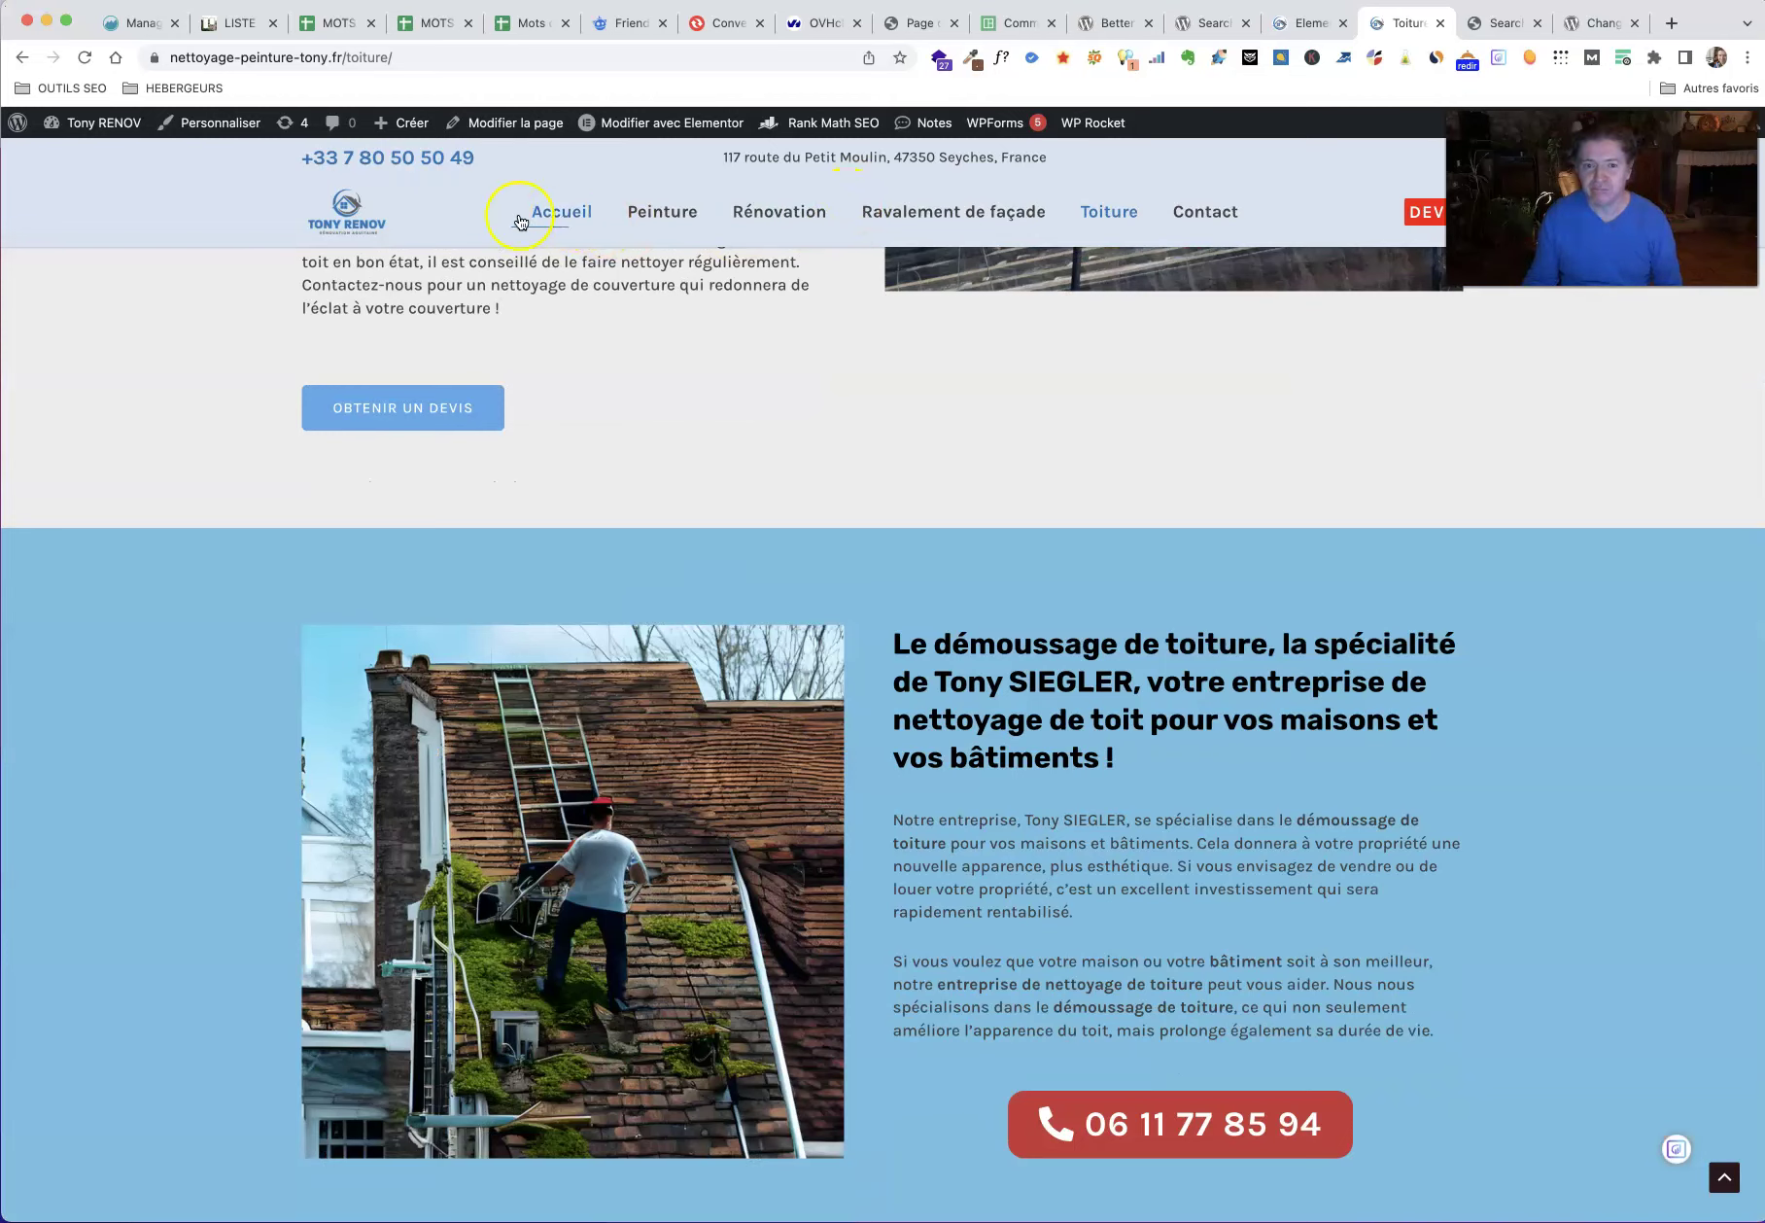
Step: Browse the site's homepage from top to bottom
click(350, 226)
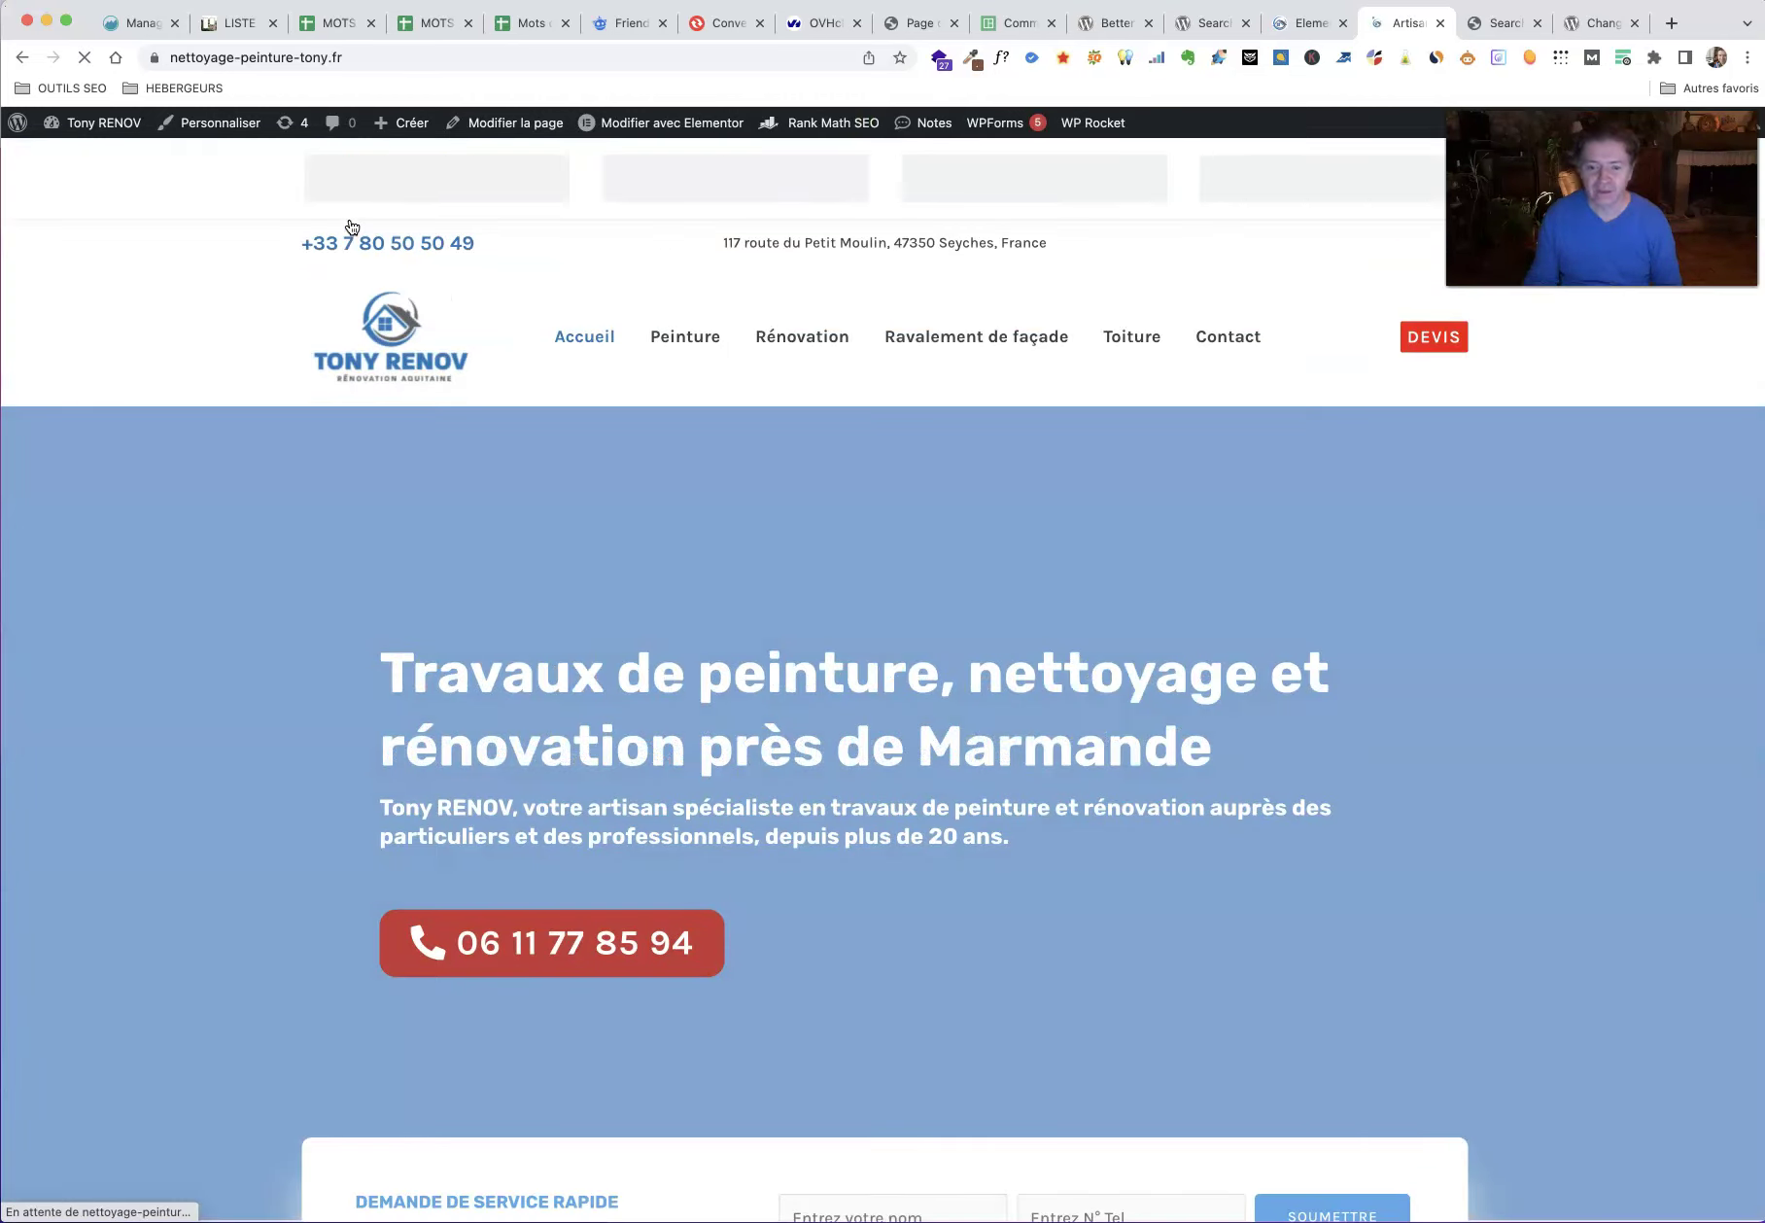
scroll(330, 513, down, 18)
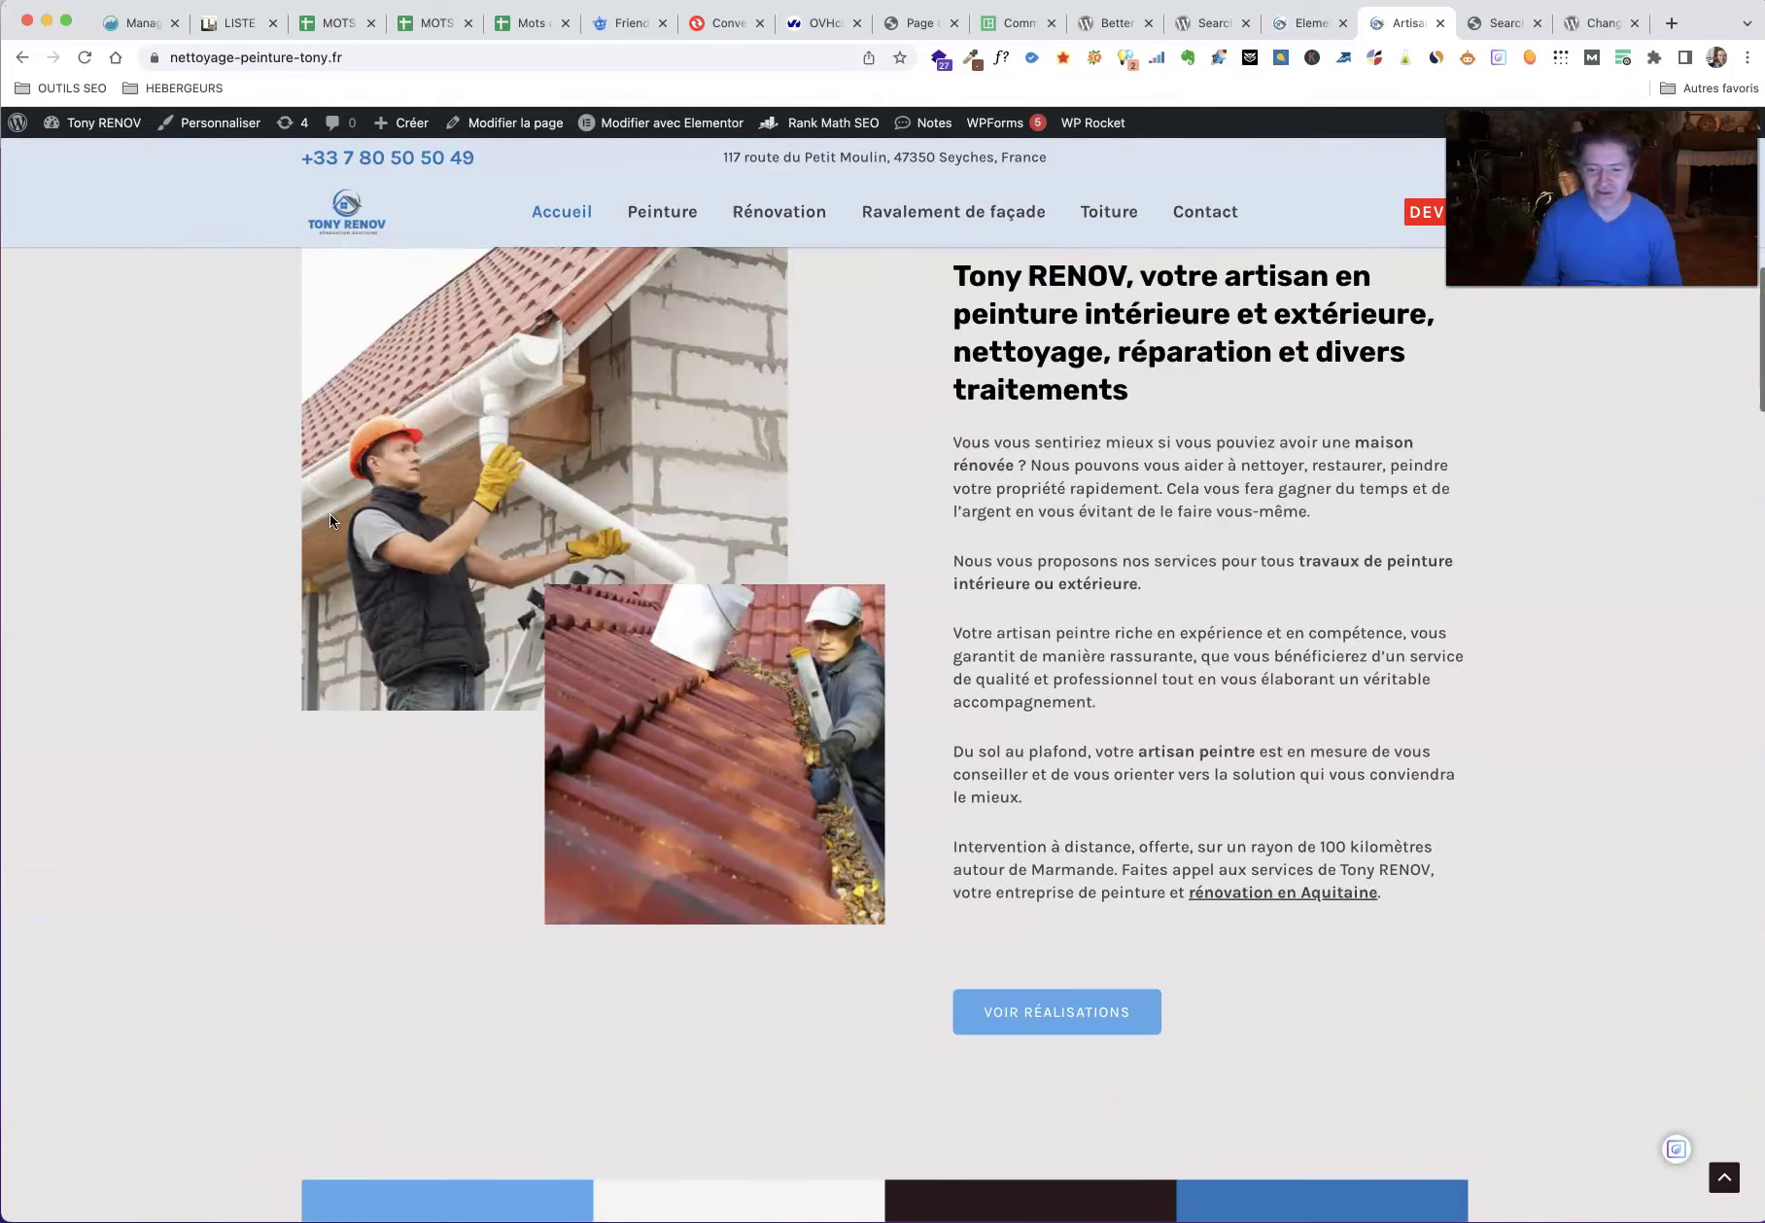
scroll(329, 514, down, 7)
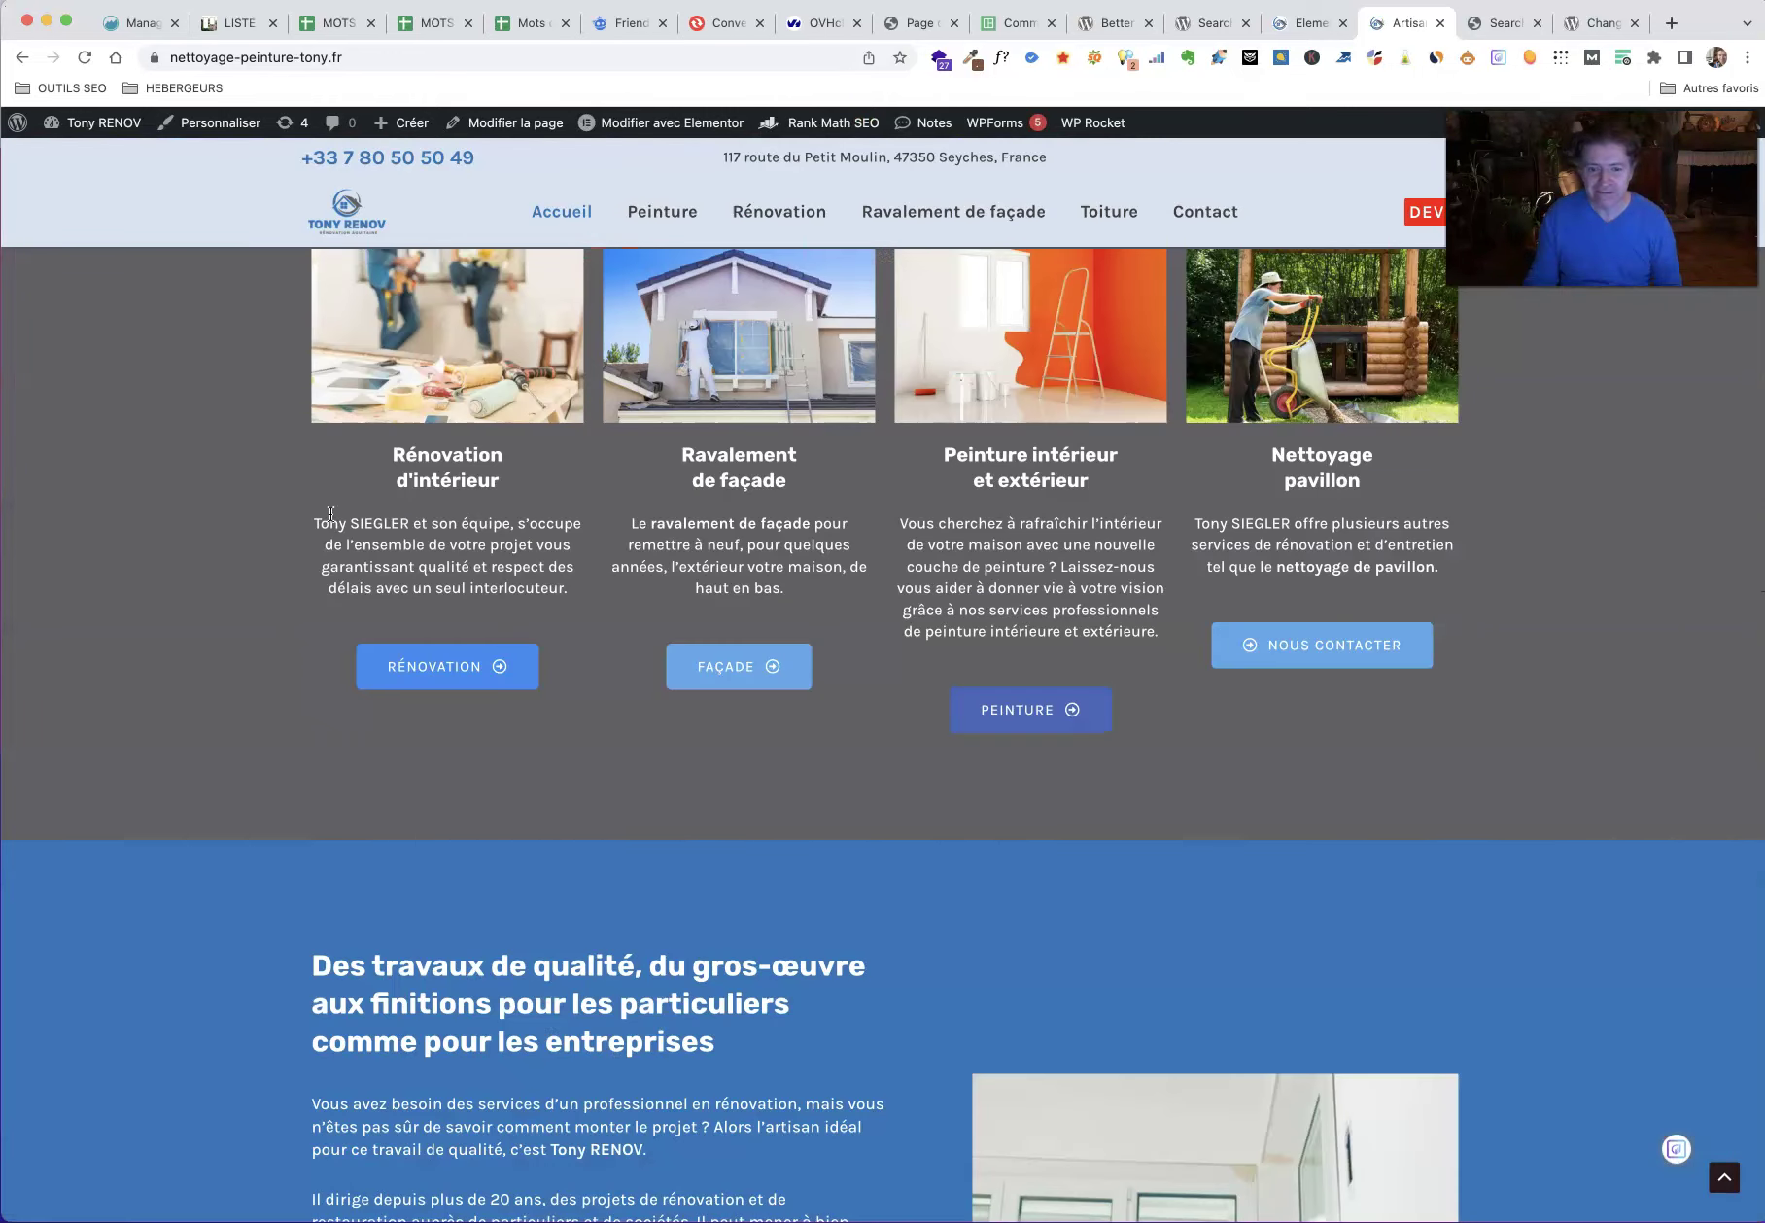
scroll(316, 539, down, 1)
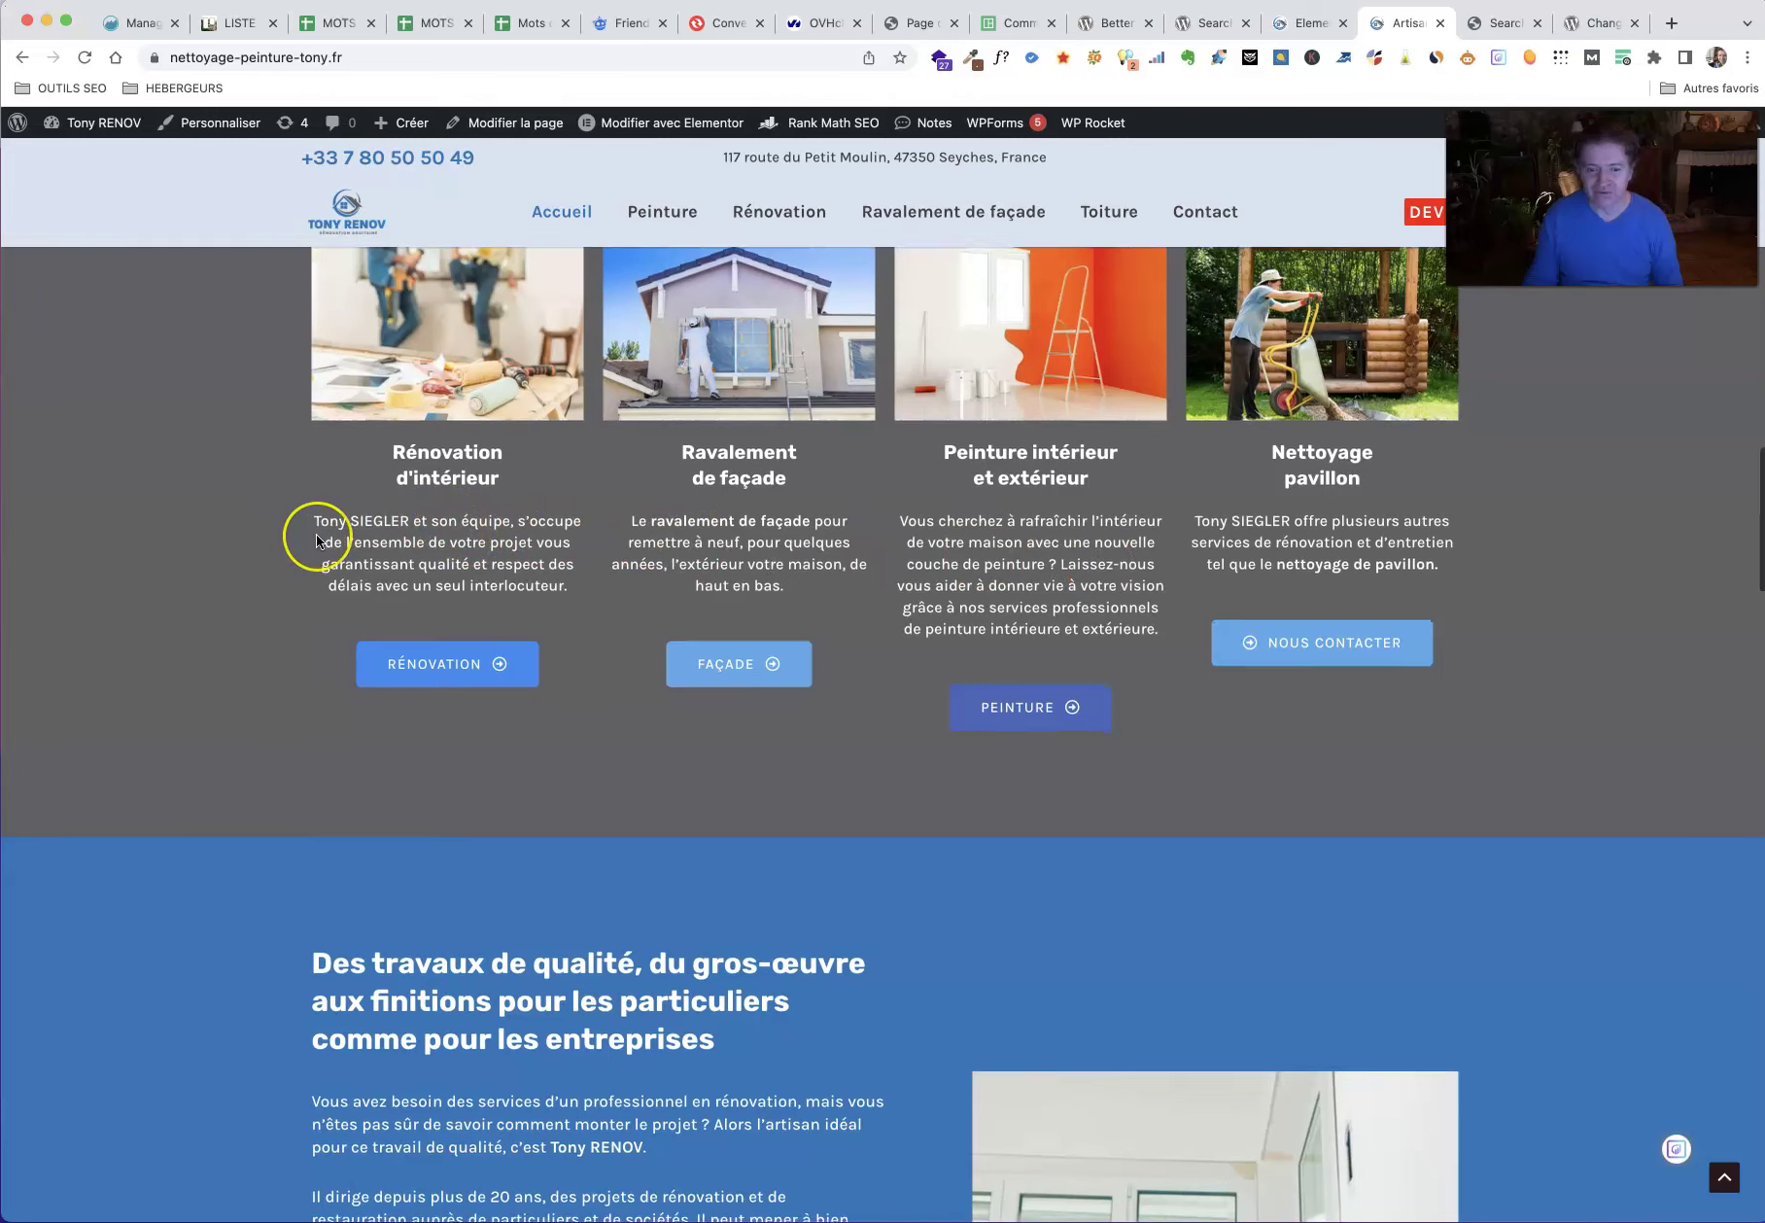
scroll(316, 533, down, 3)
scroll(316, 534, down, 6)
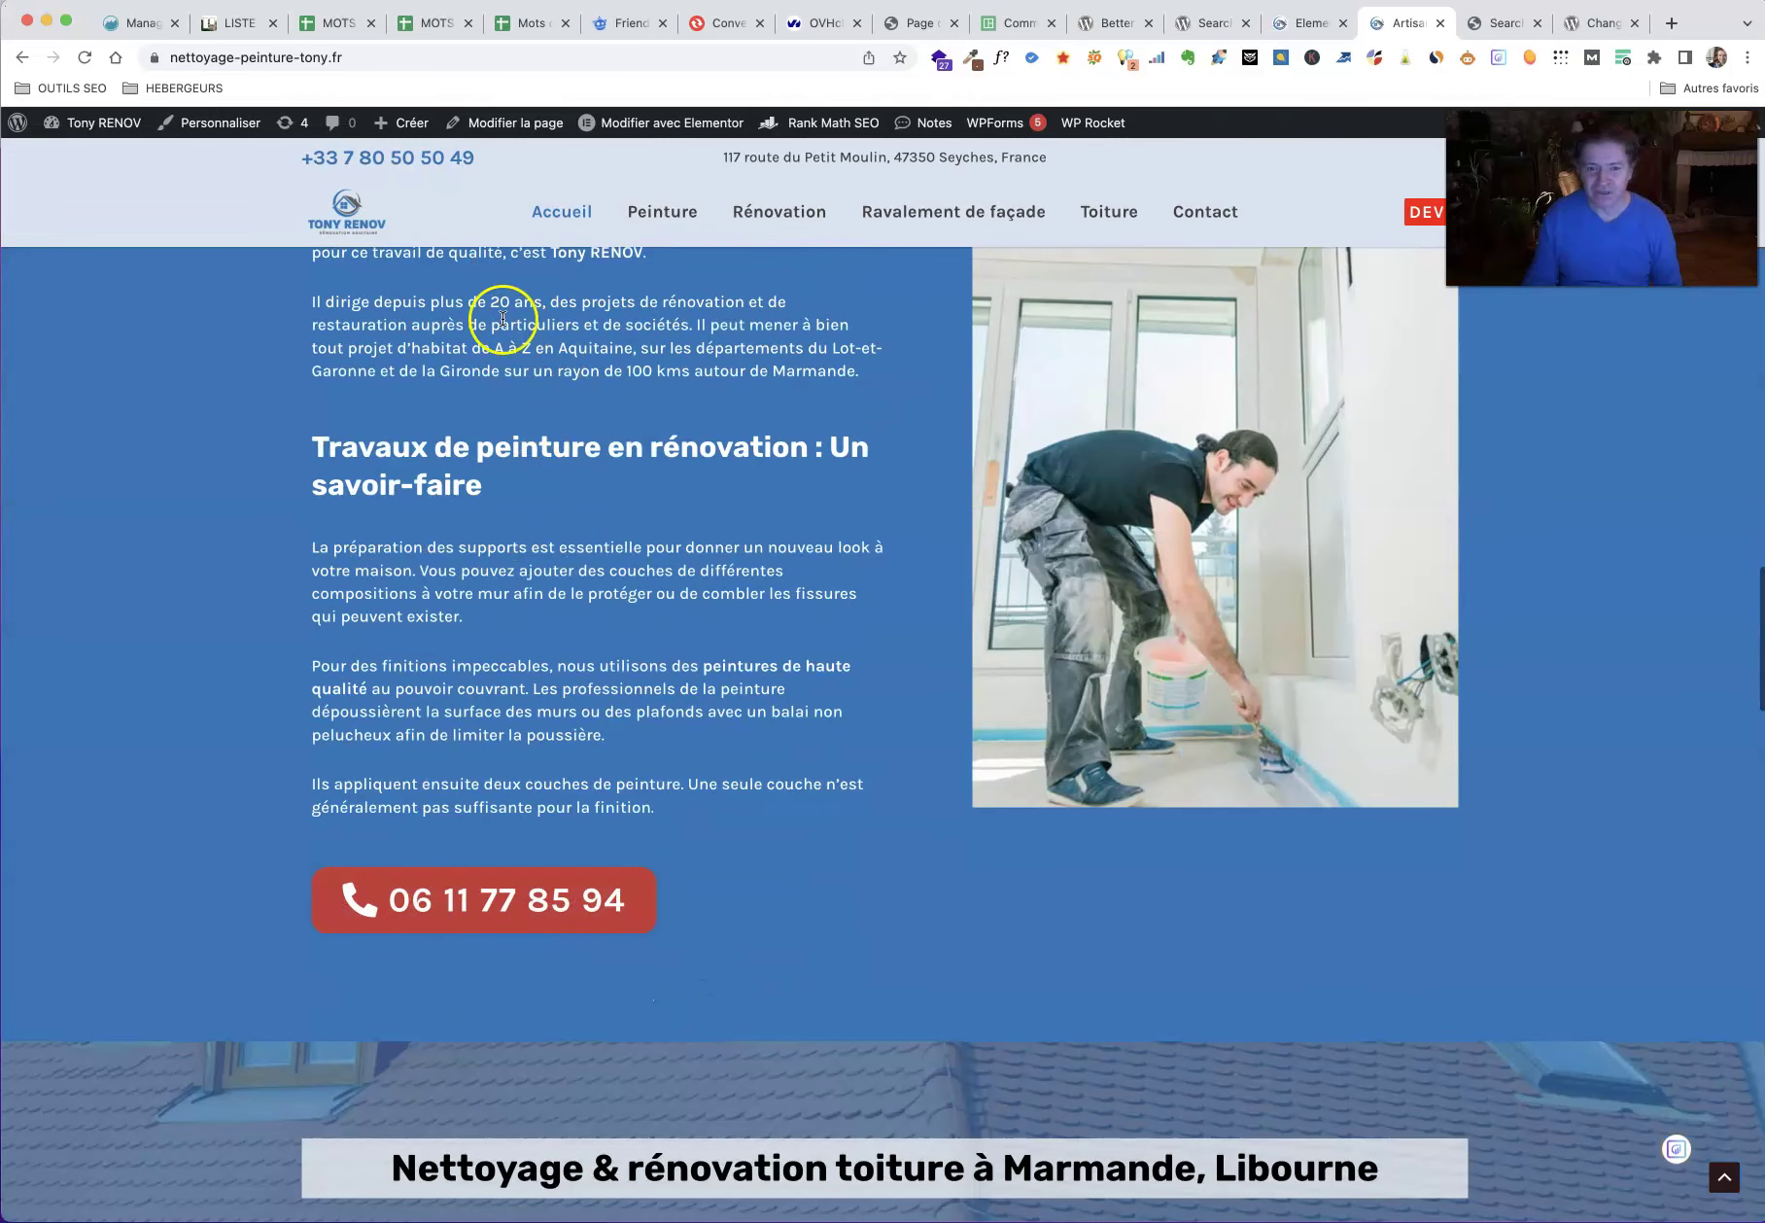
scroll(323, 563, down, 8)
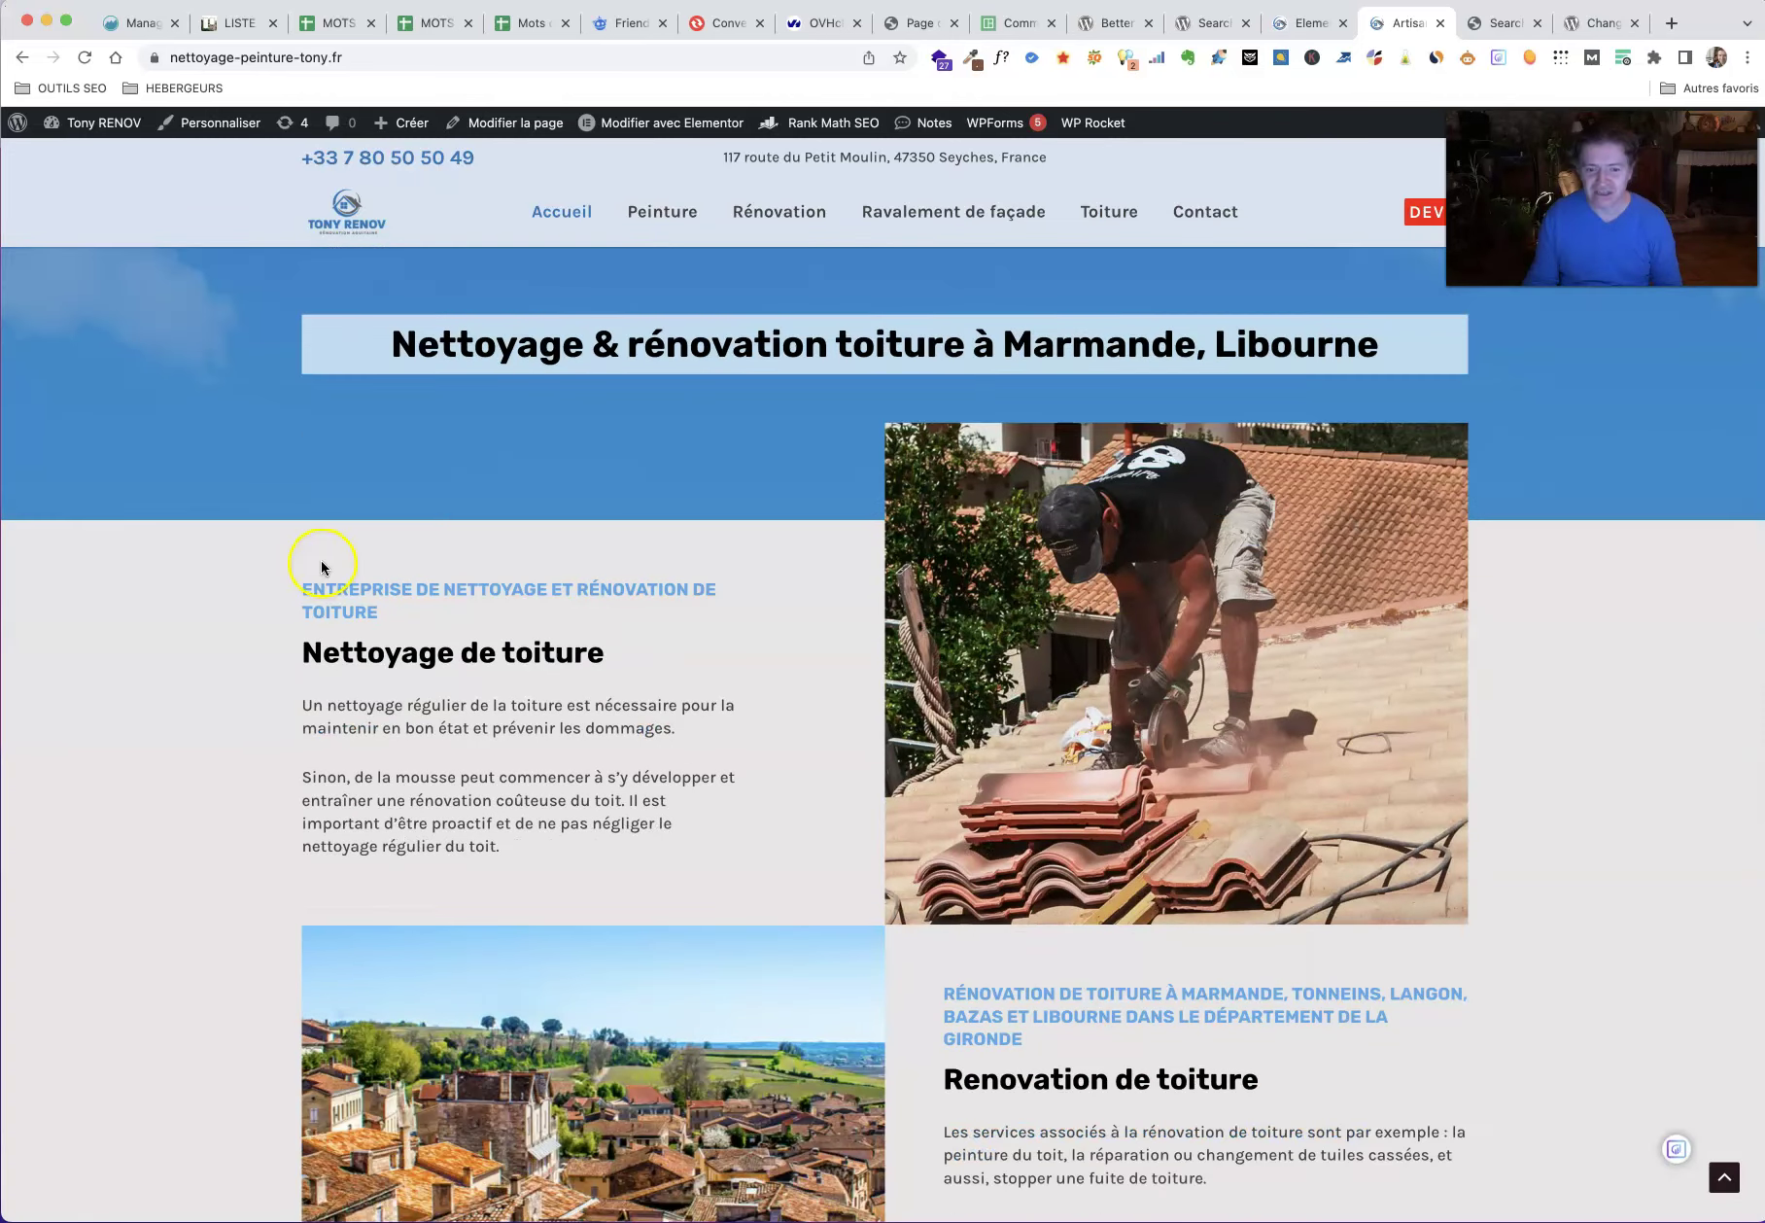
scroll(322, 565, down, 3)
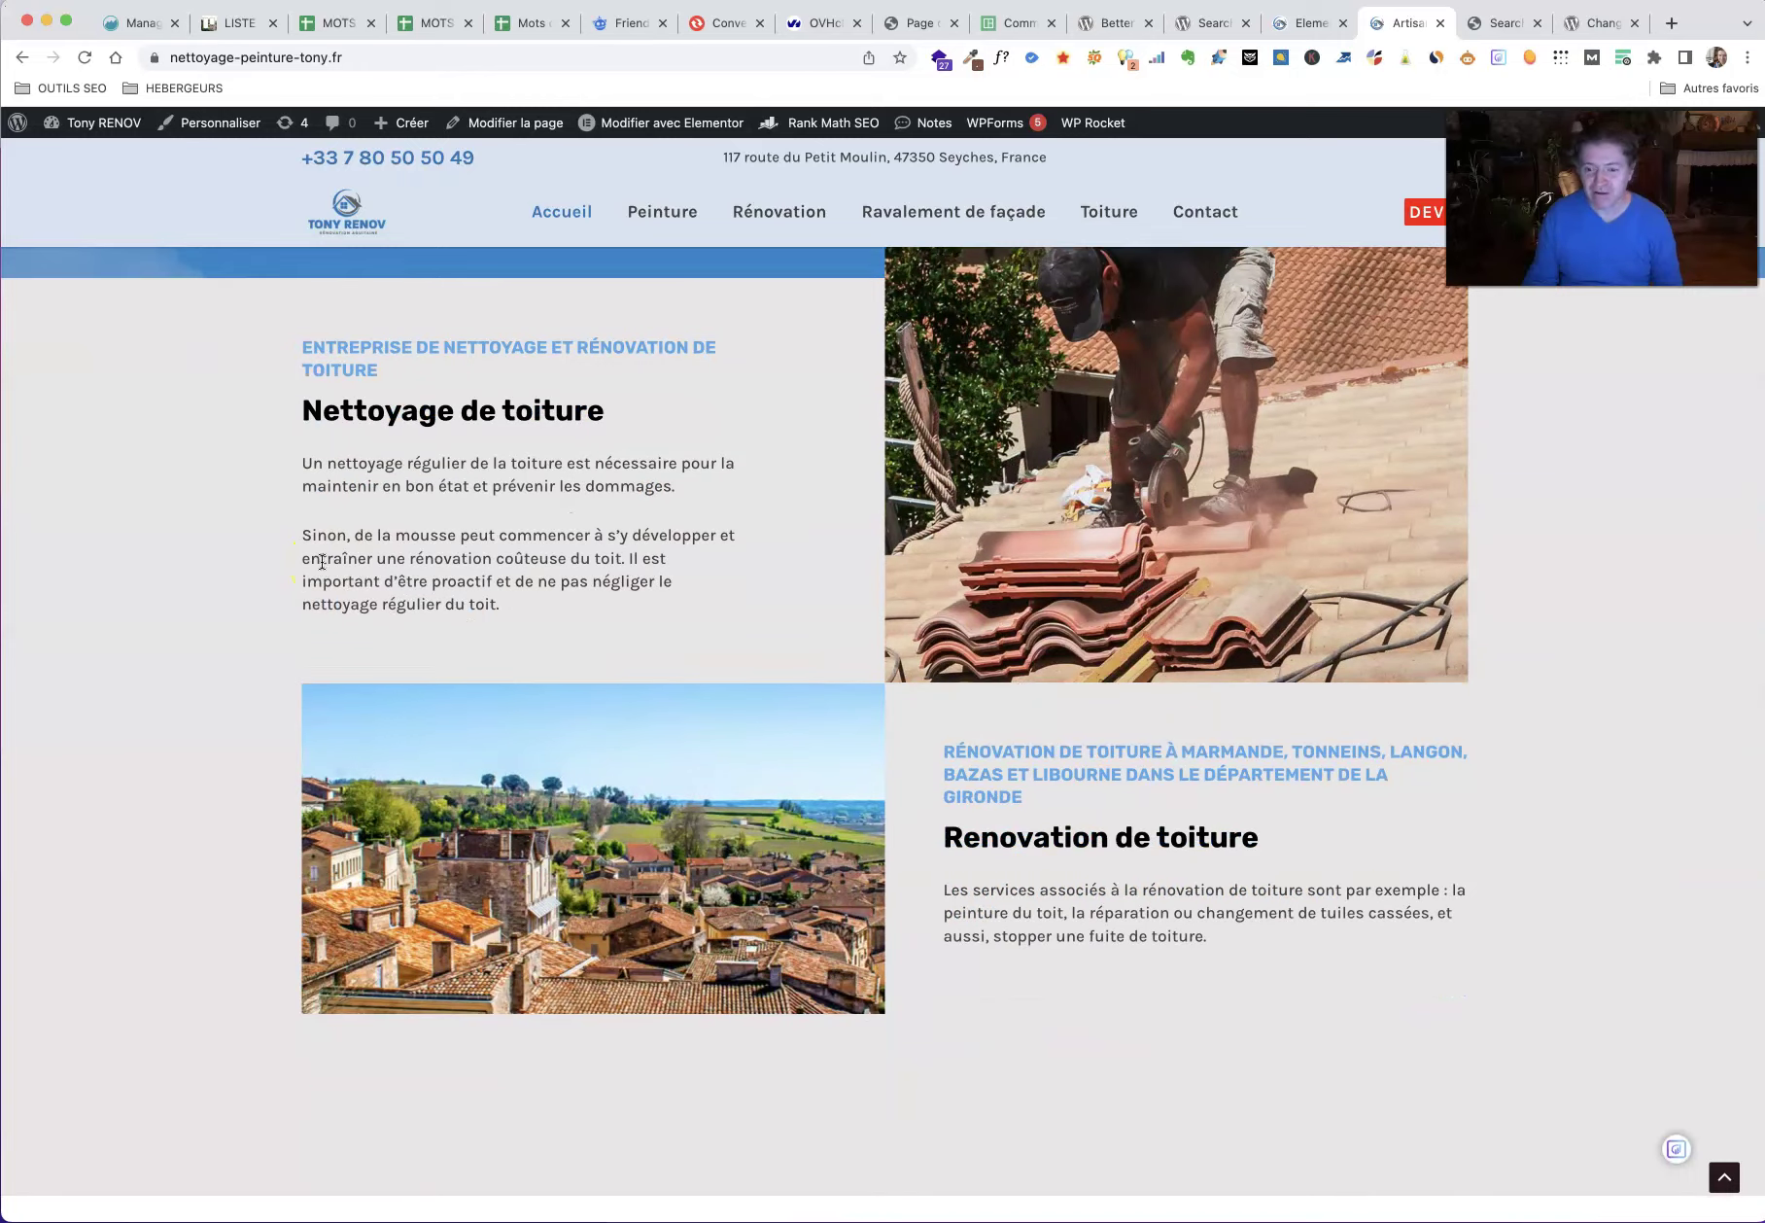
scroll(322, 561, down, 4)
scroll(322, 561, down, 5)
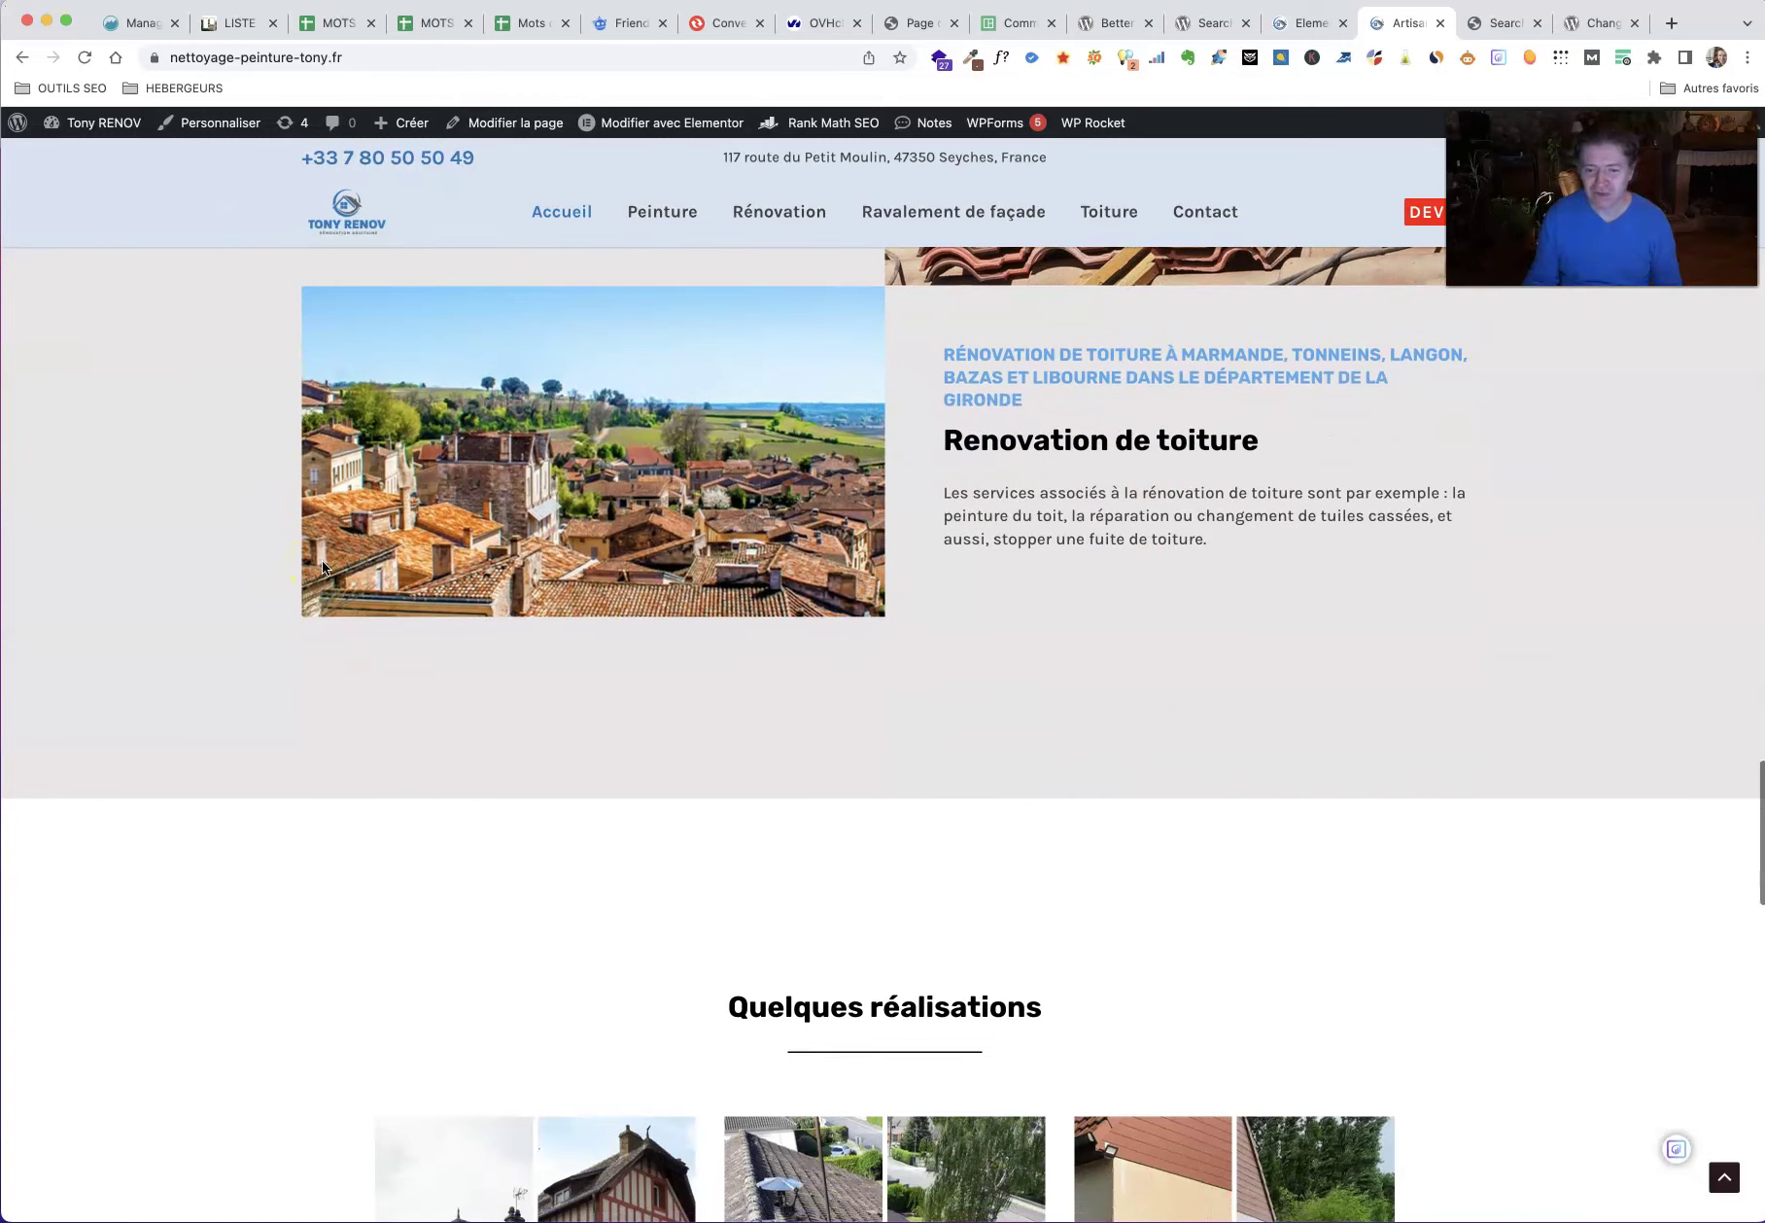
scroll(322, 567, down, 5)
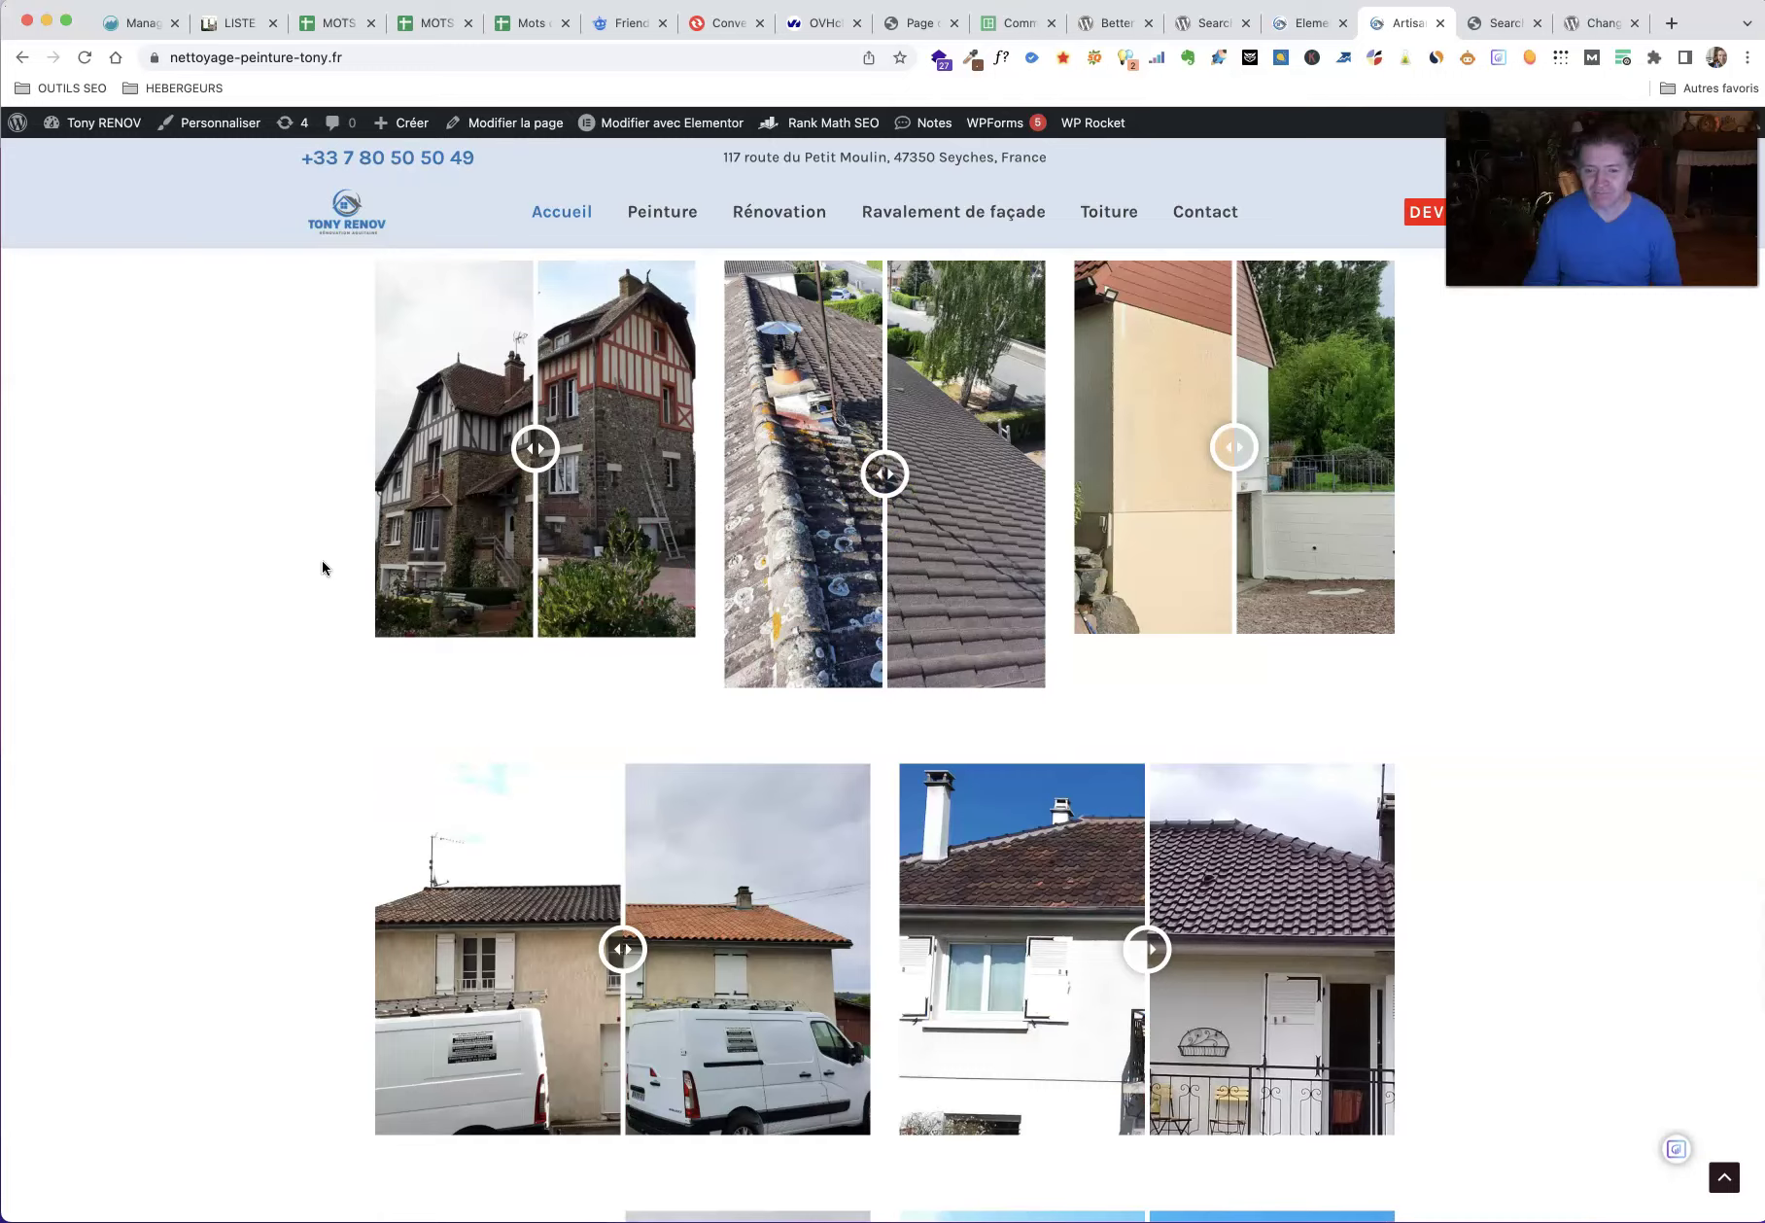
scroll(321, 560, down, 5)
scroll(322, 560, up, 15)
scroll(323, 558, up, 20)
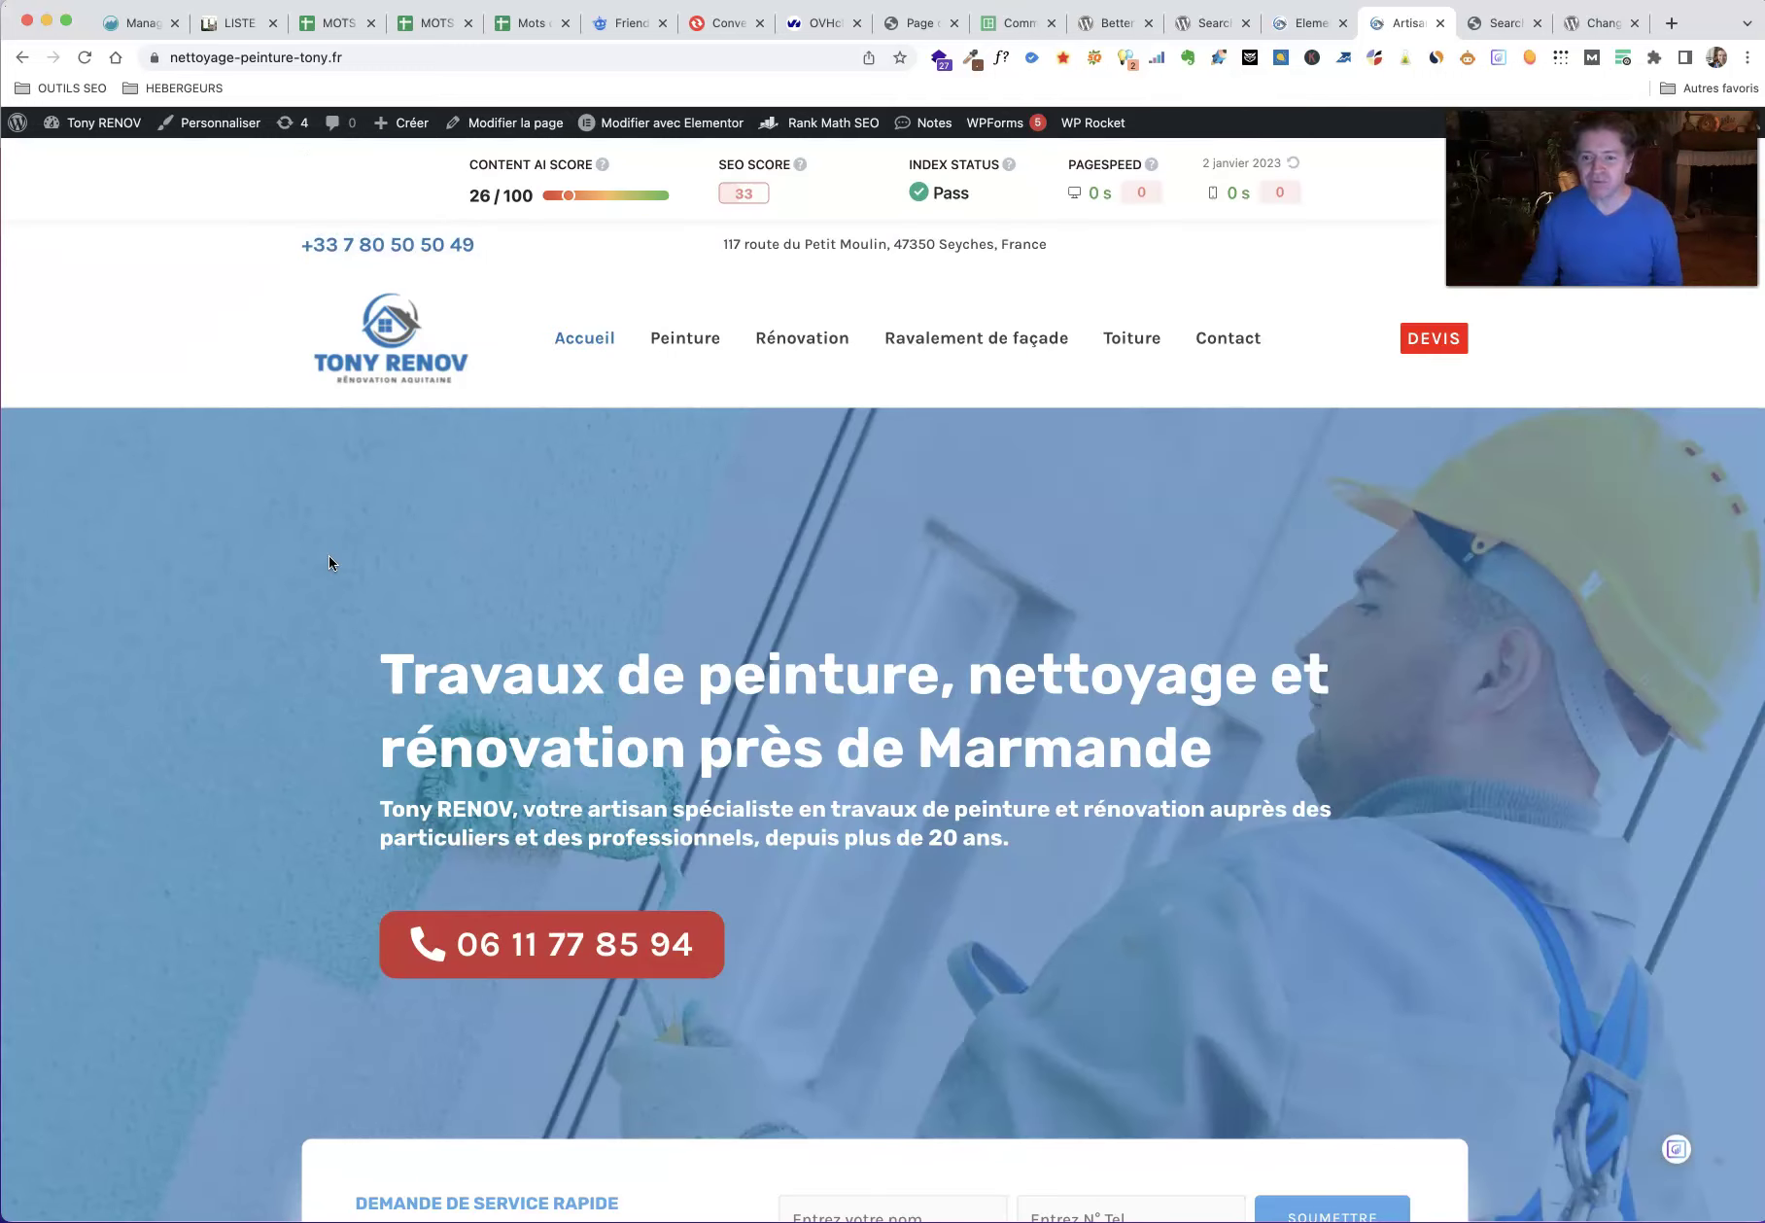
Step: Check the Peinture page for the new name, then return to the Search Regex form
click(674, 348)
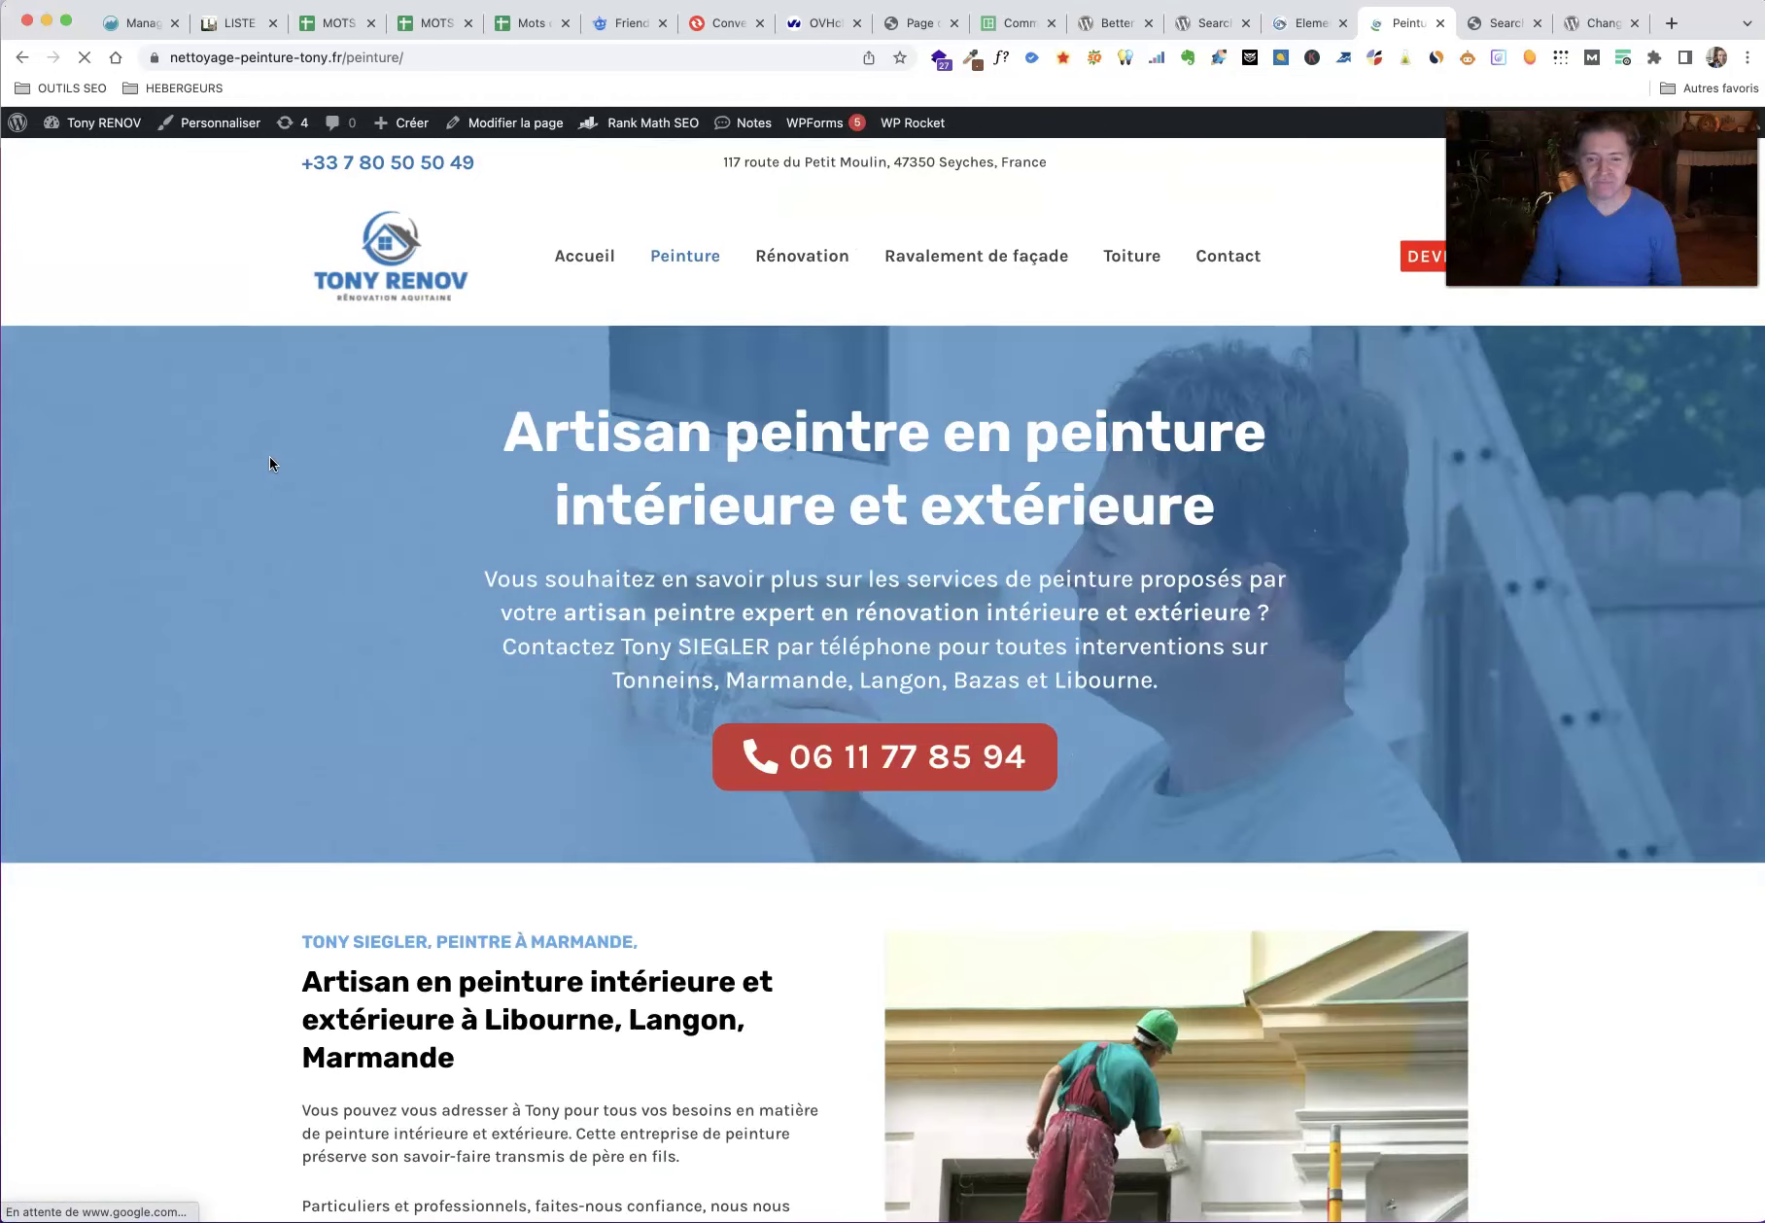
scroll(269, 456, down, 5)
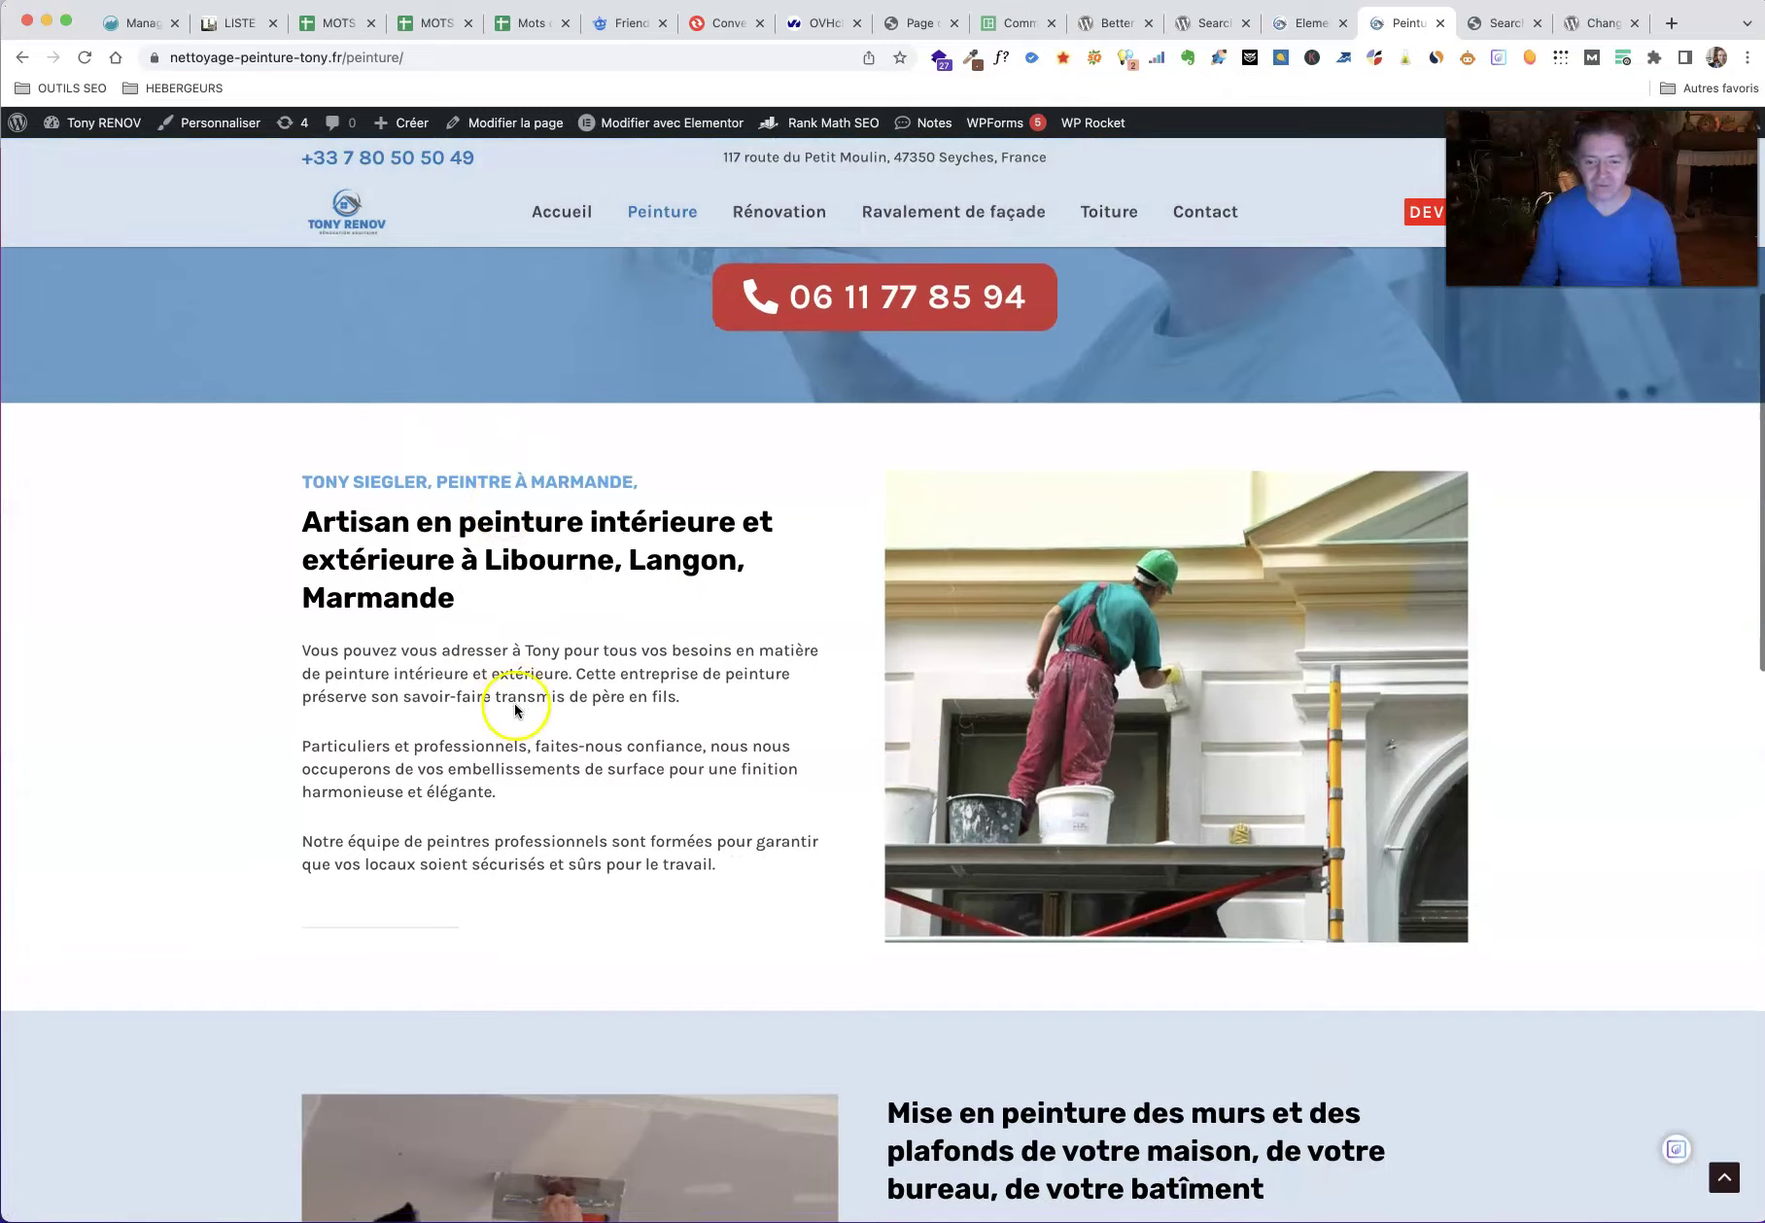
scroll(514, 707, down, 8)
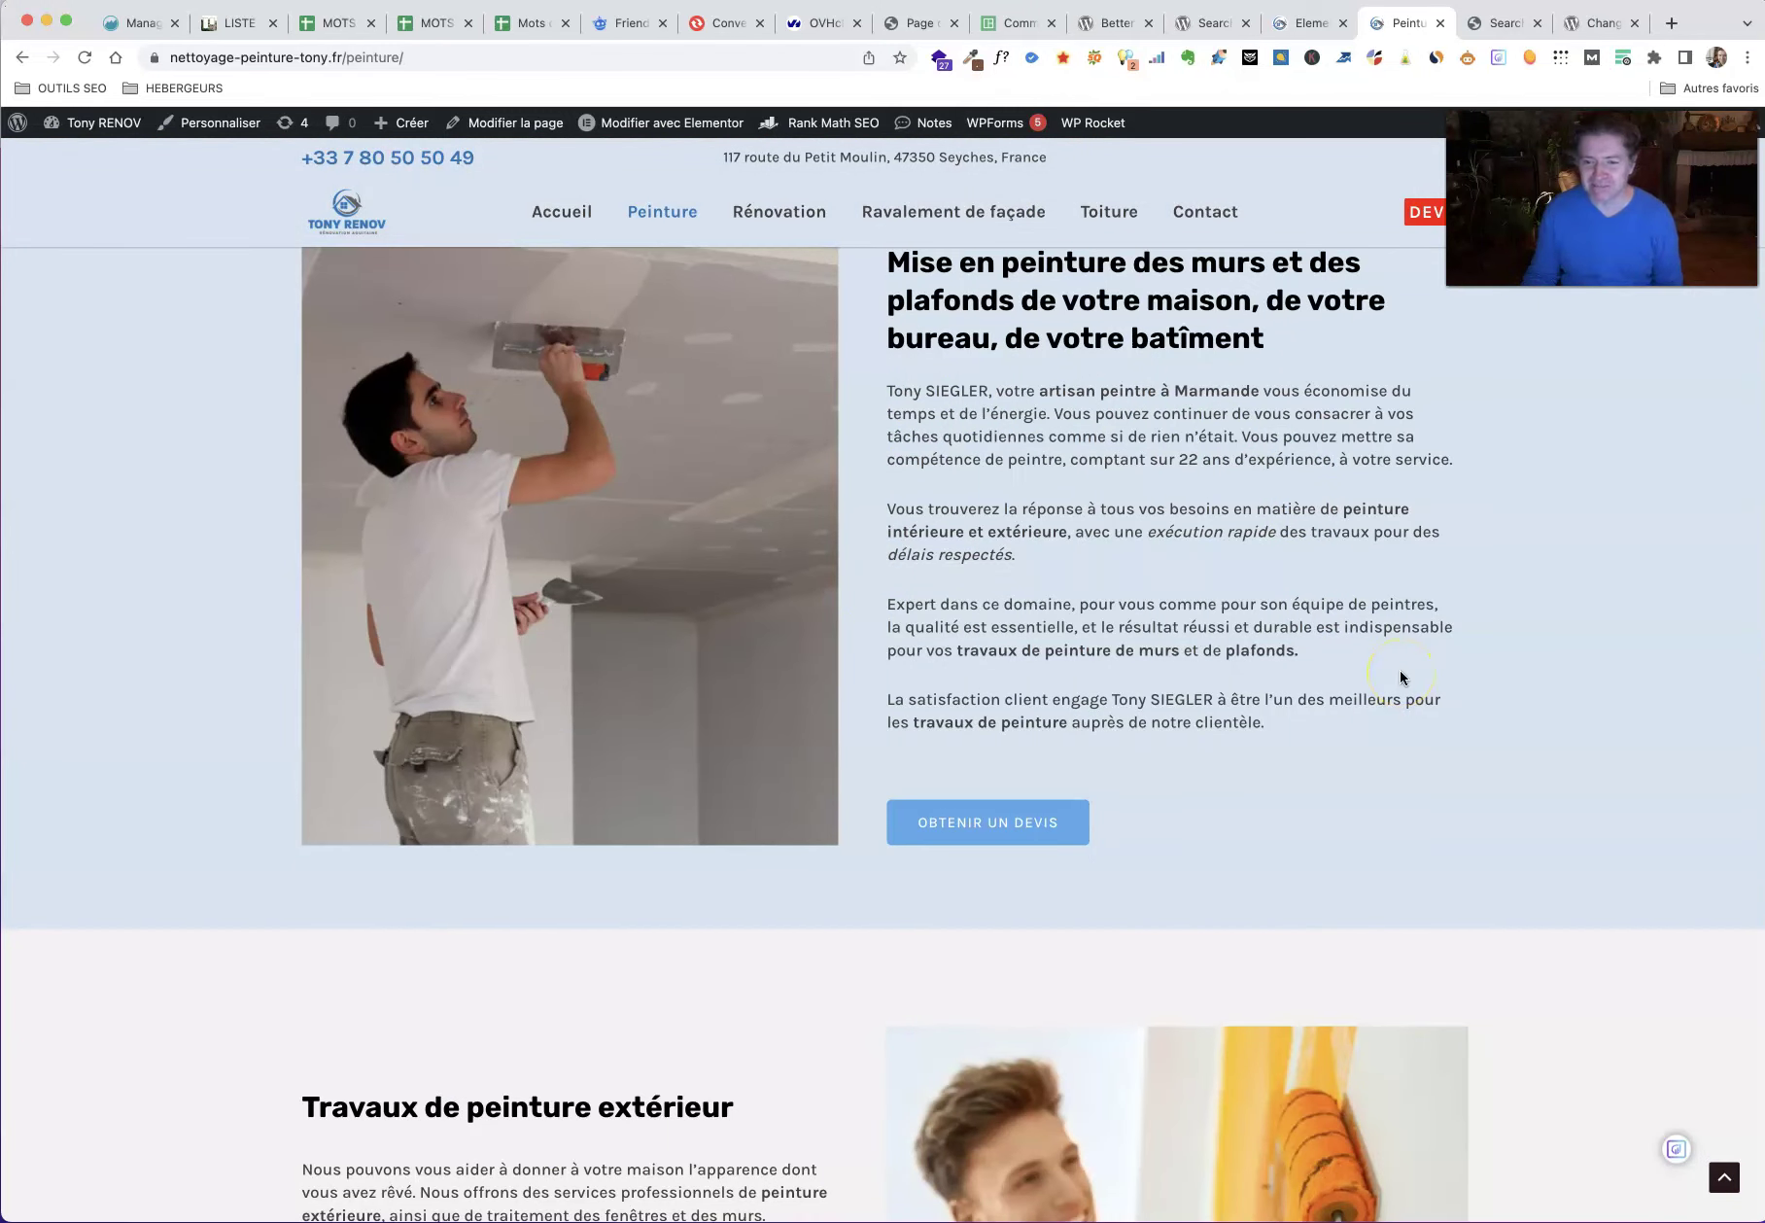
scroll(1403, 685, down, 4)
scroll(1409, 700, down, 4)
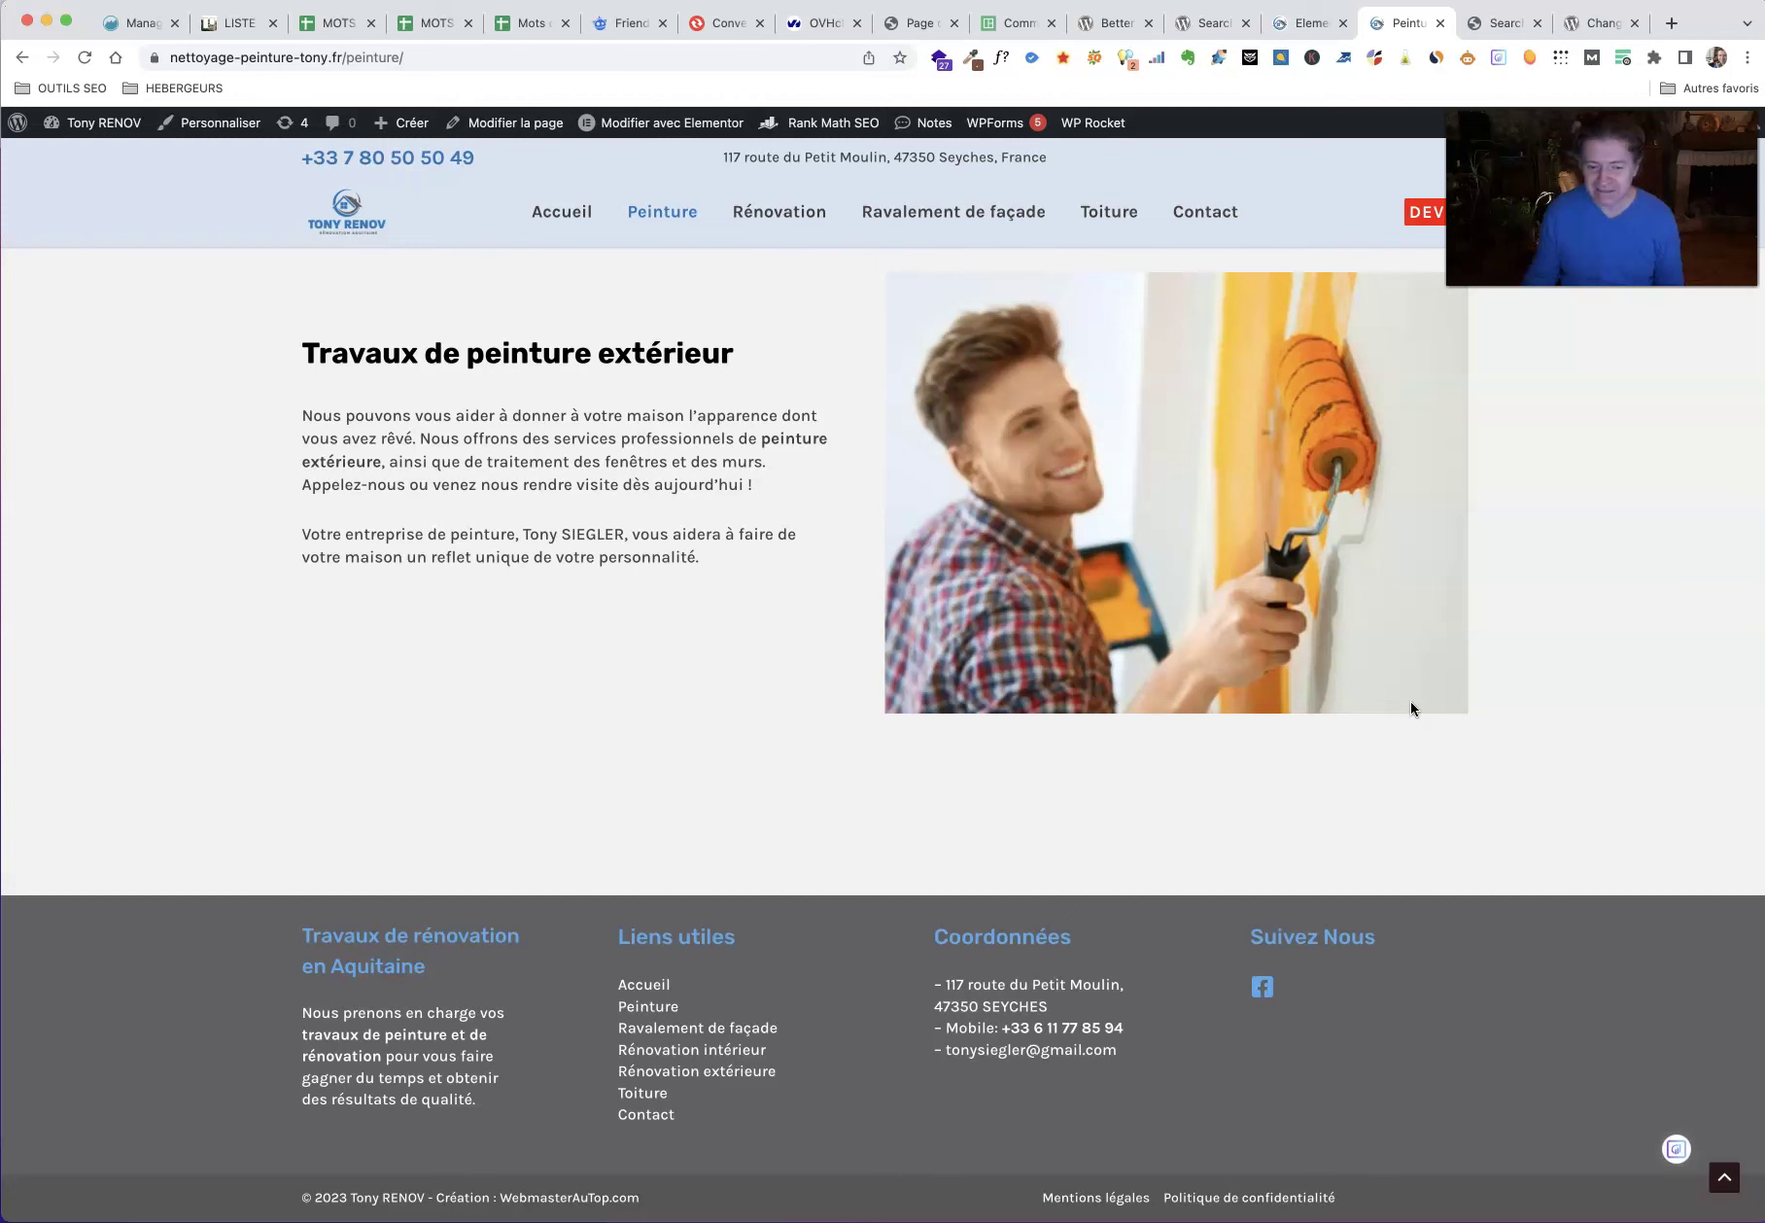
scroll(1410, 700, up, 15)
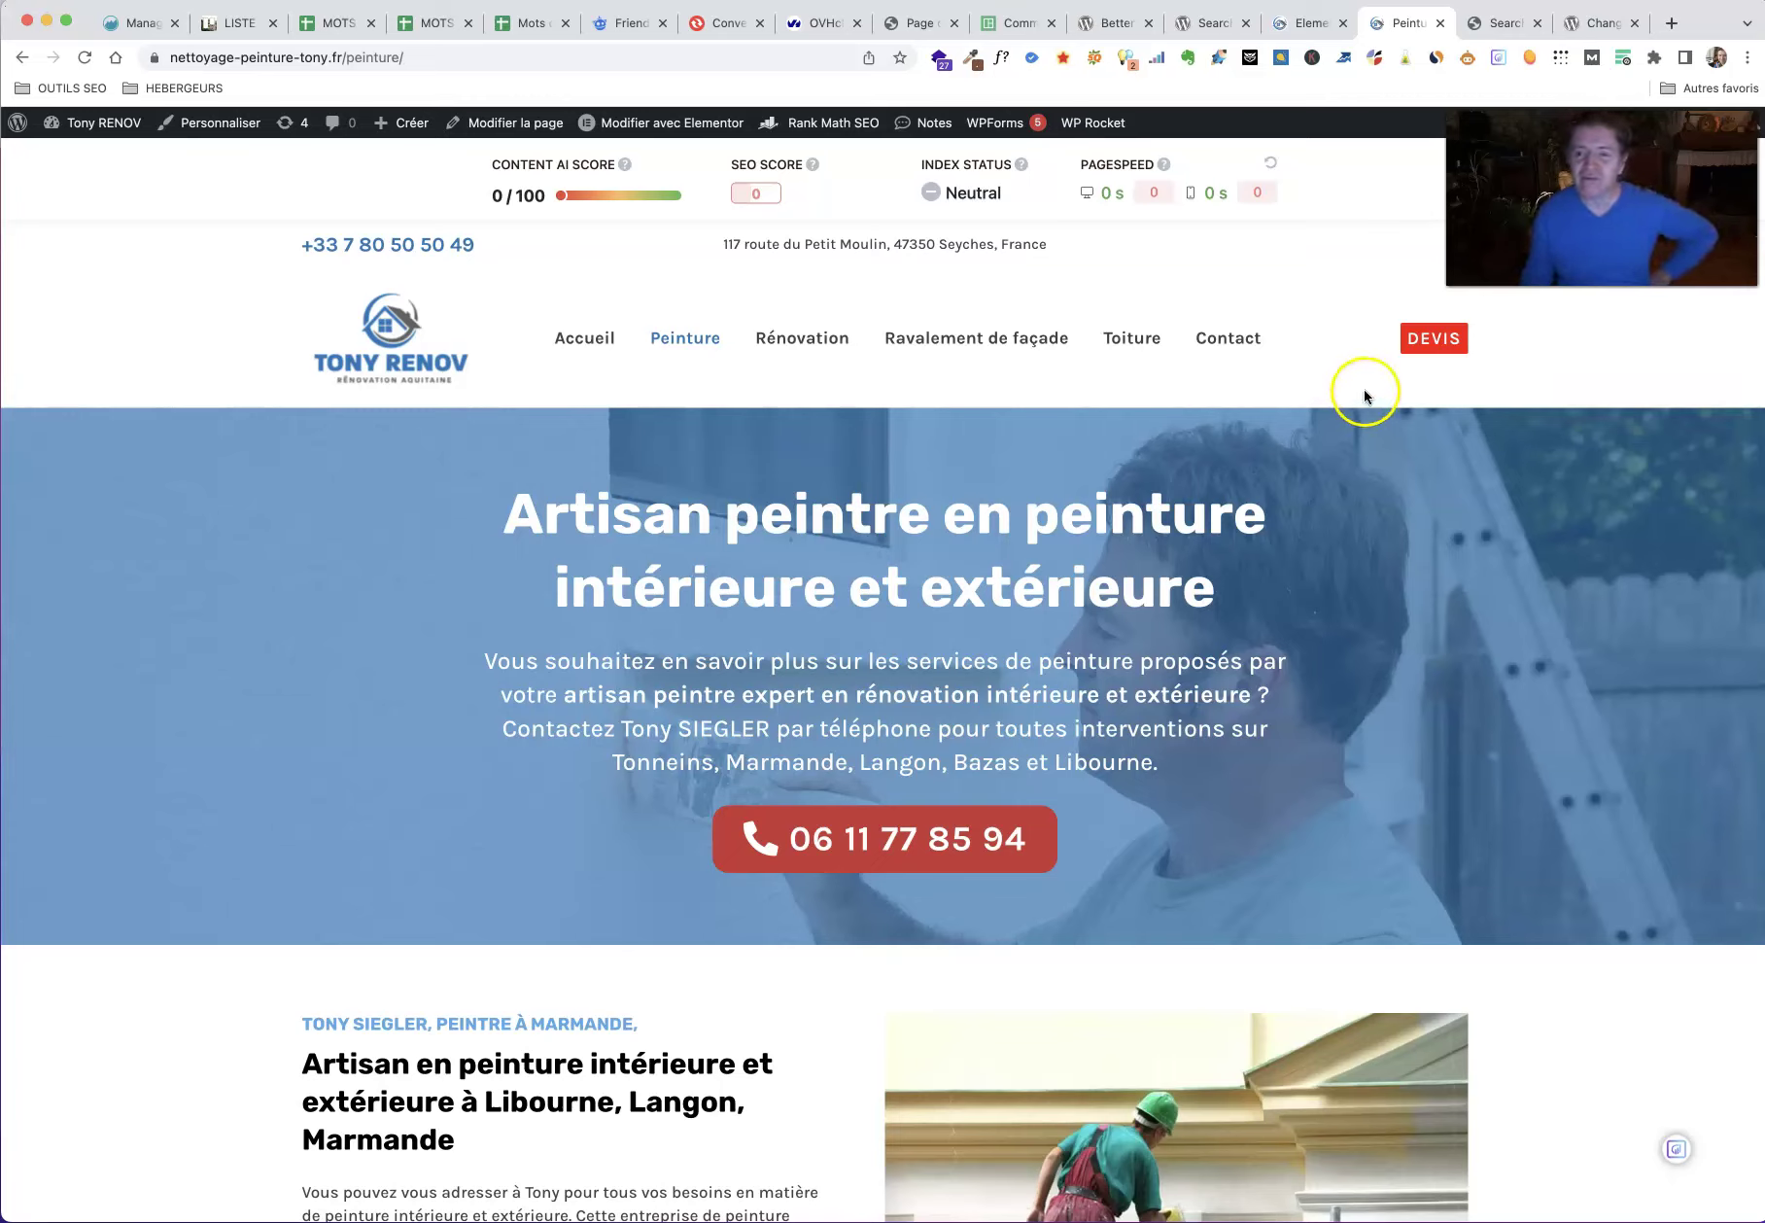
click(1496, 24)
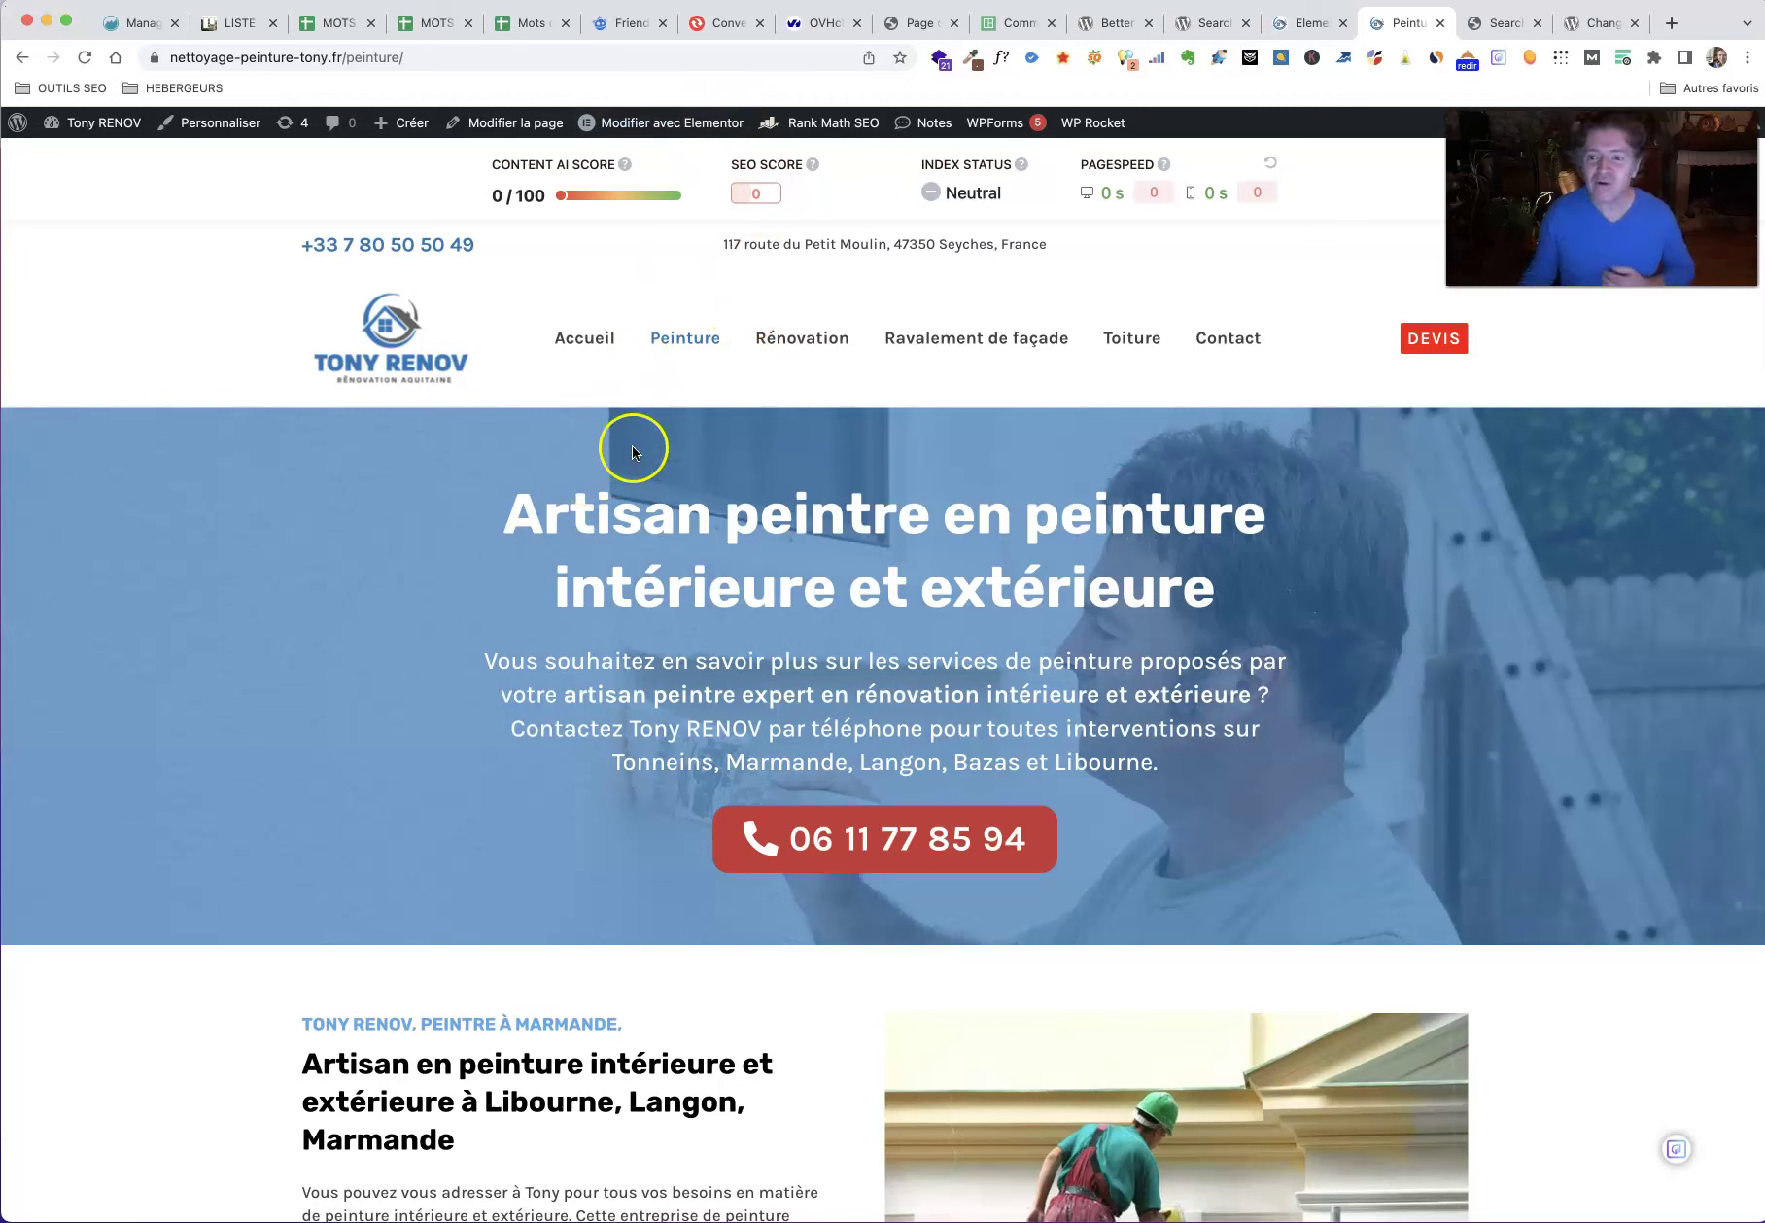
click(1487, 27)
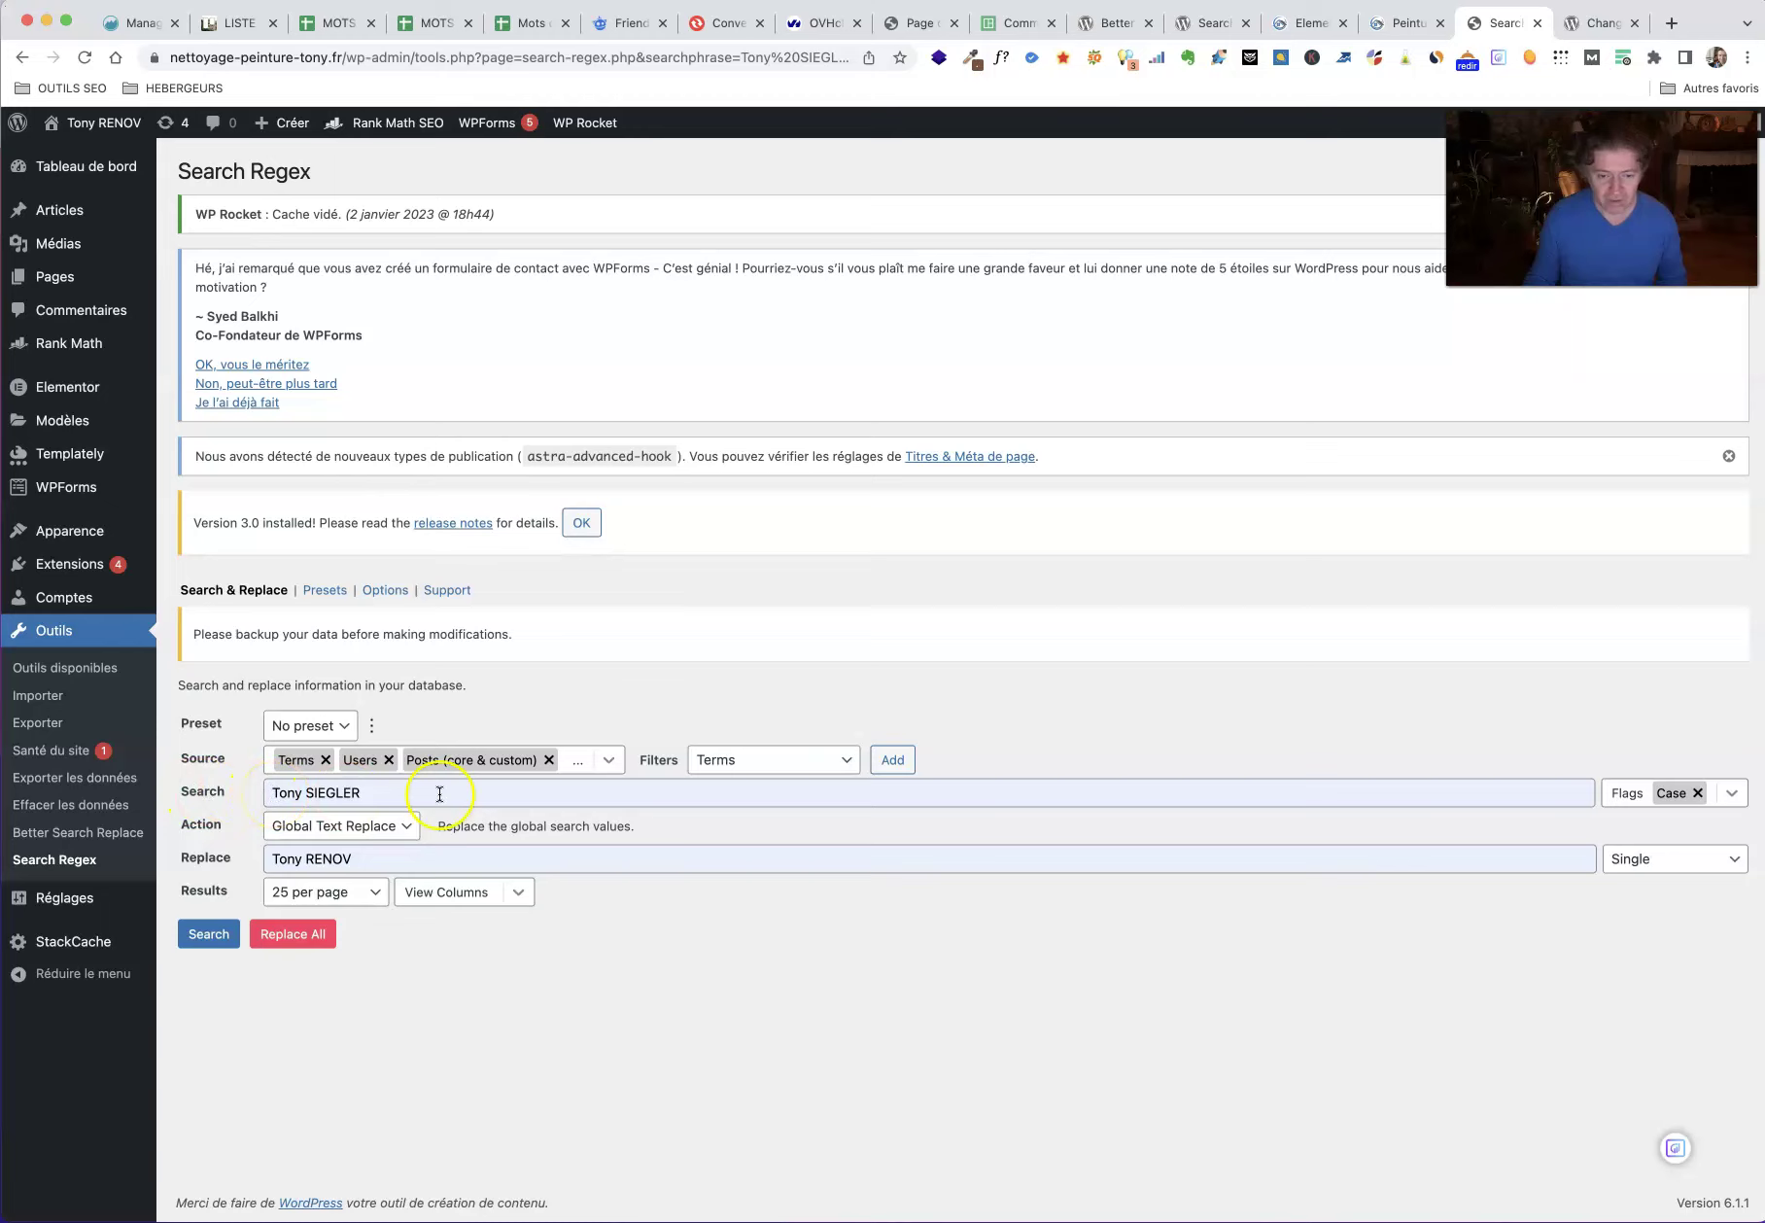
Step: Review the Search Regex source list without changes, then return to the live Peinture page
click(610, 763)
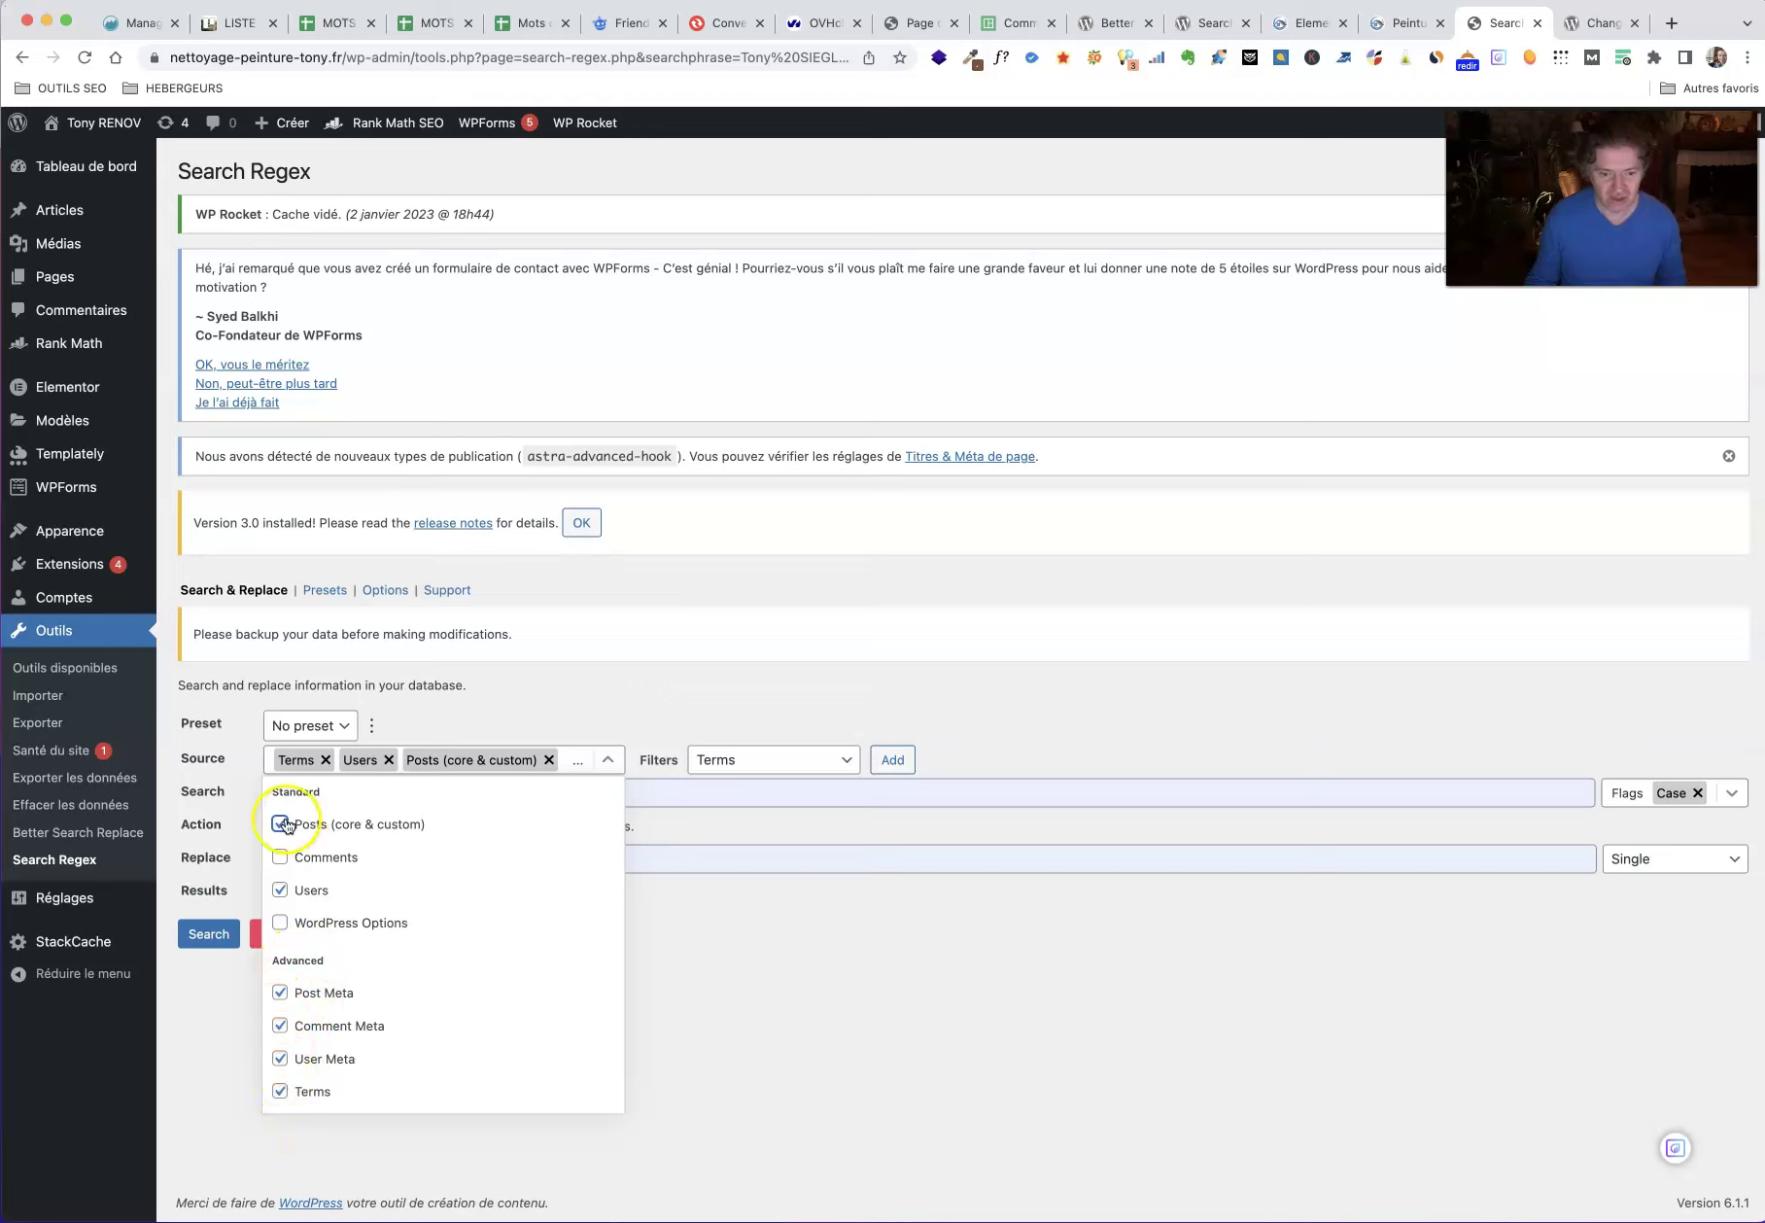
click(806, 975)
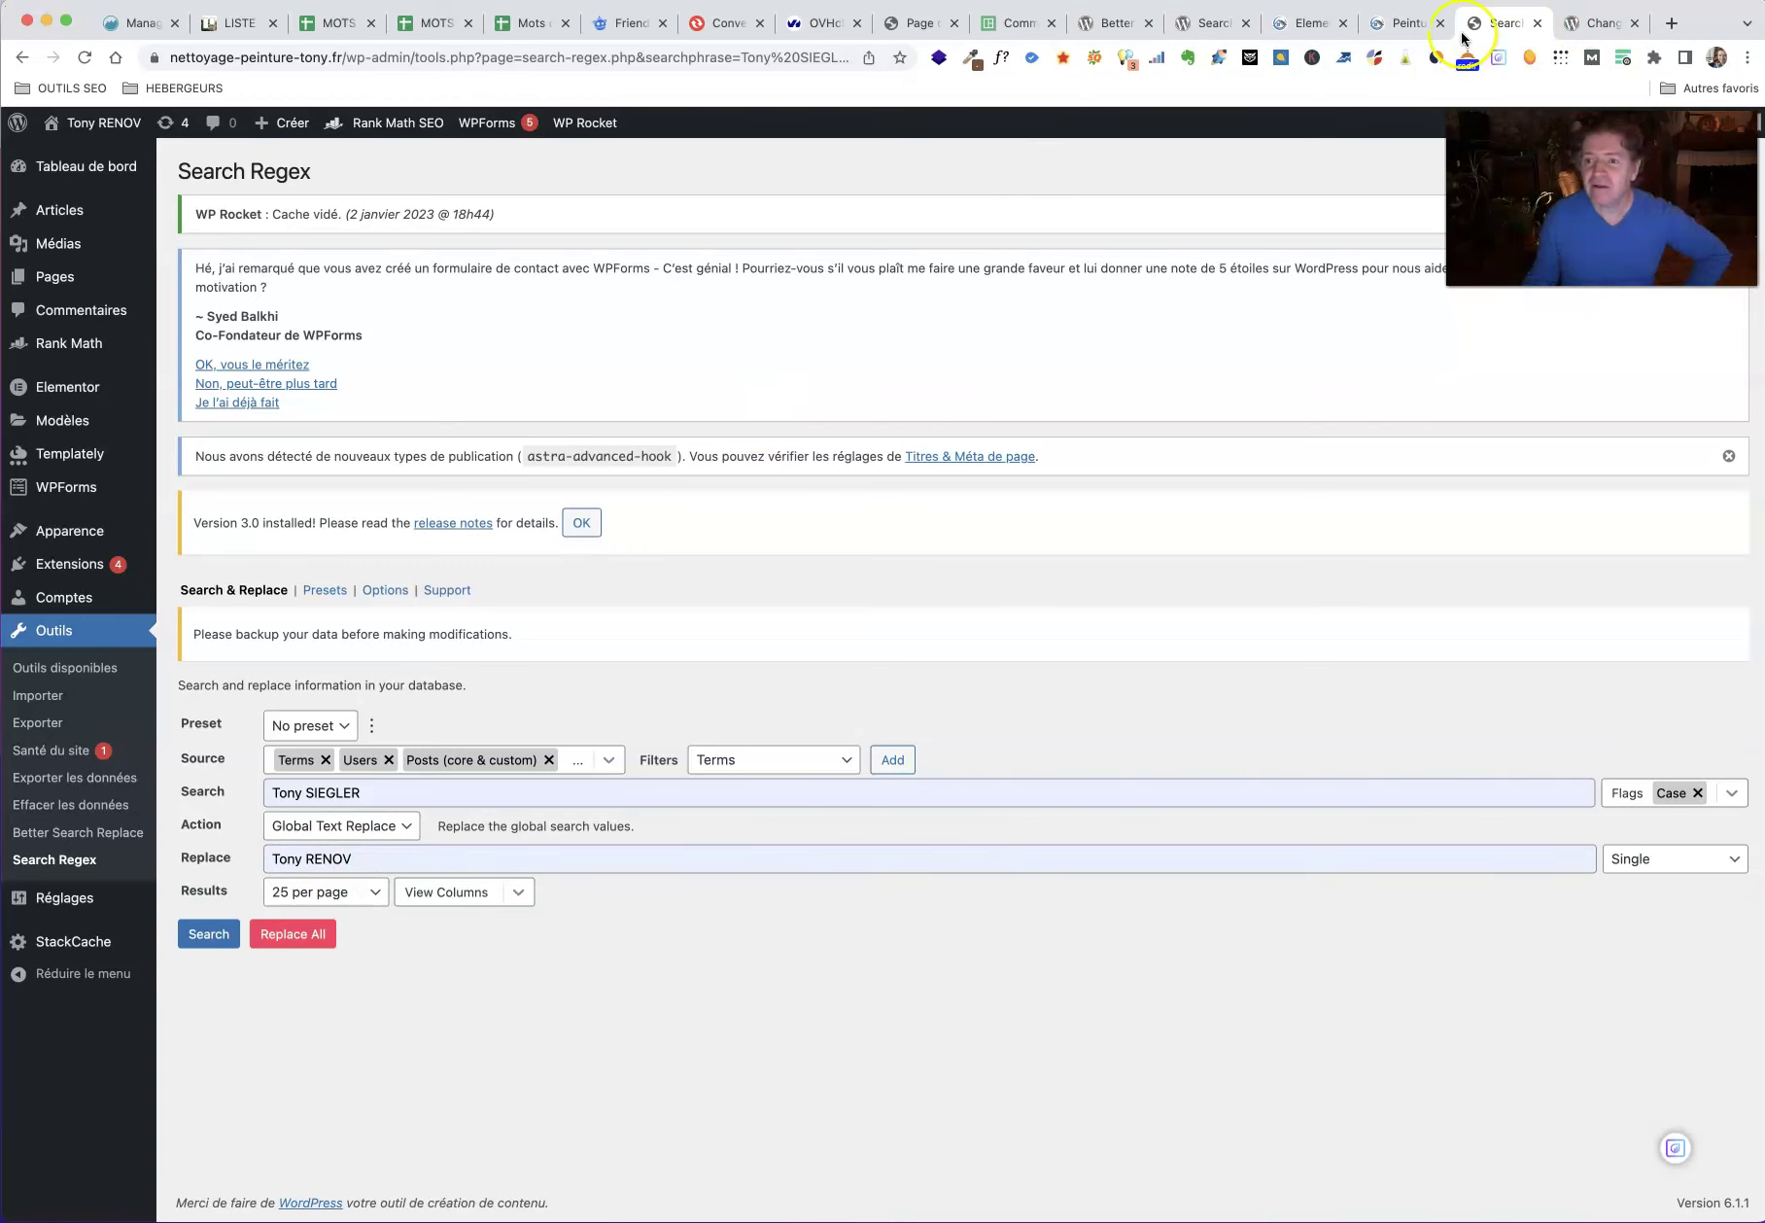
click(1404, 21)
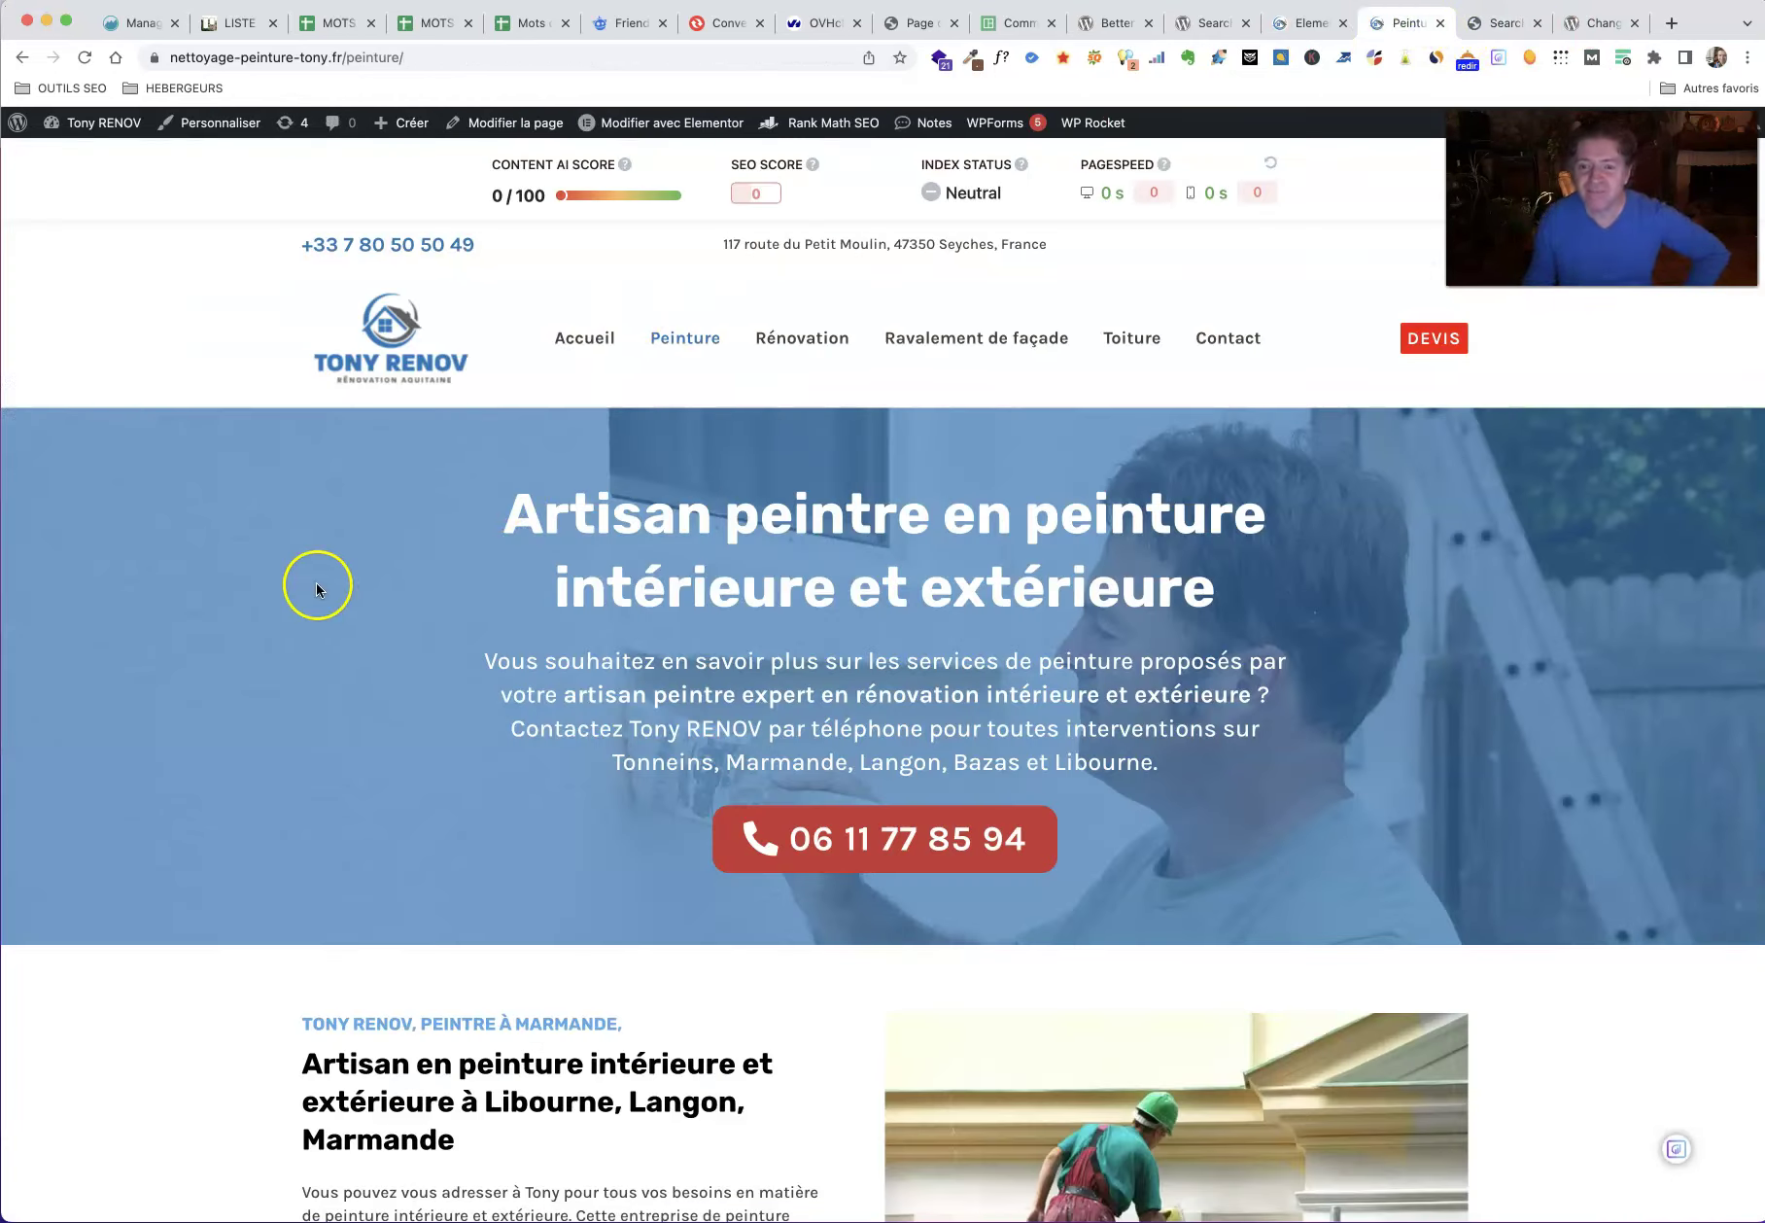
Step: Highlight the Tony RENOV mentions down the Peinture page
drag(760, 727, 655, 725)
scroll(348, 703, down, 6)
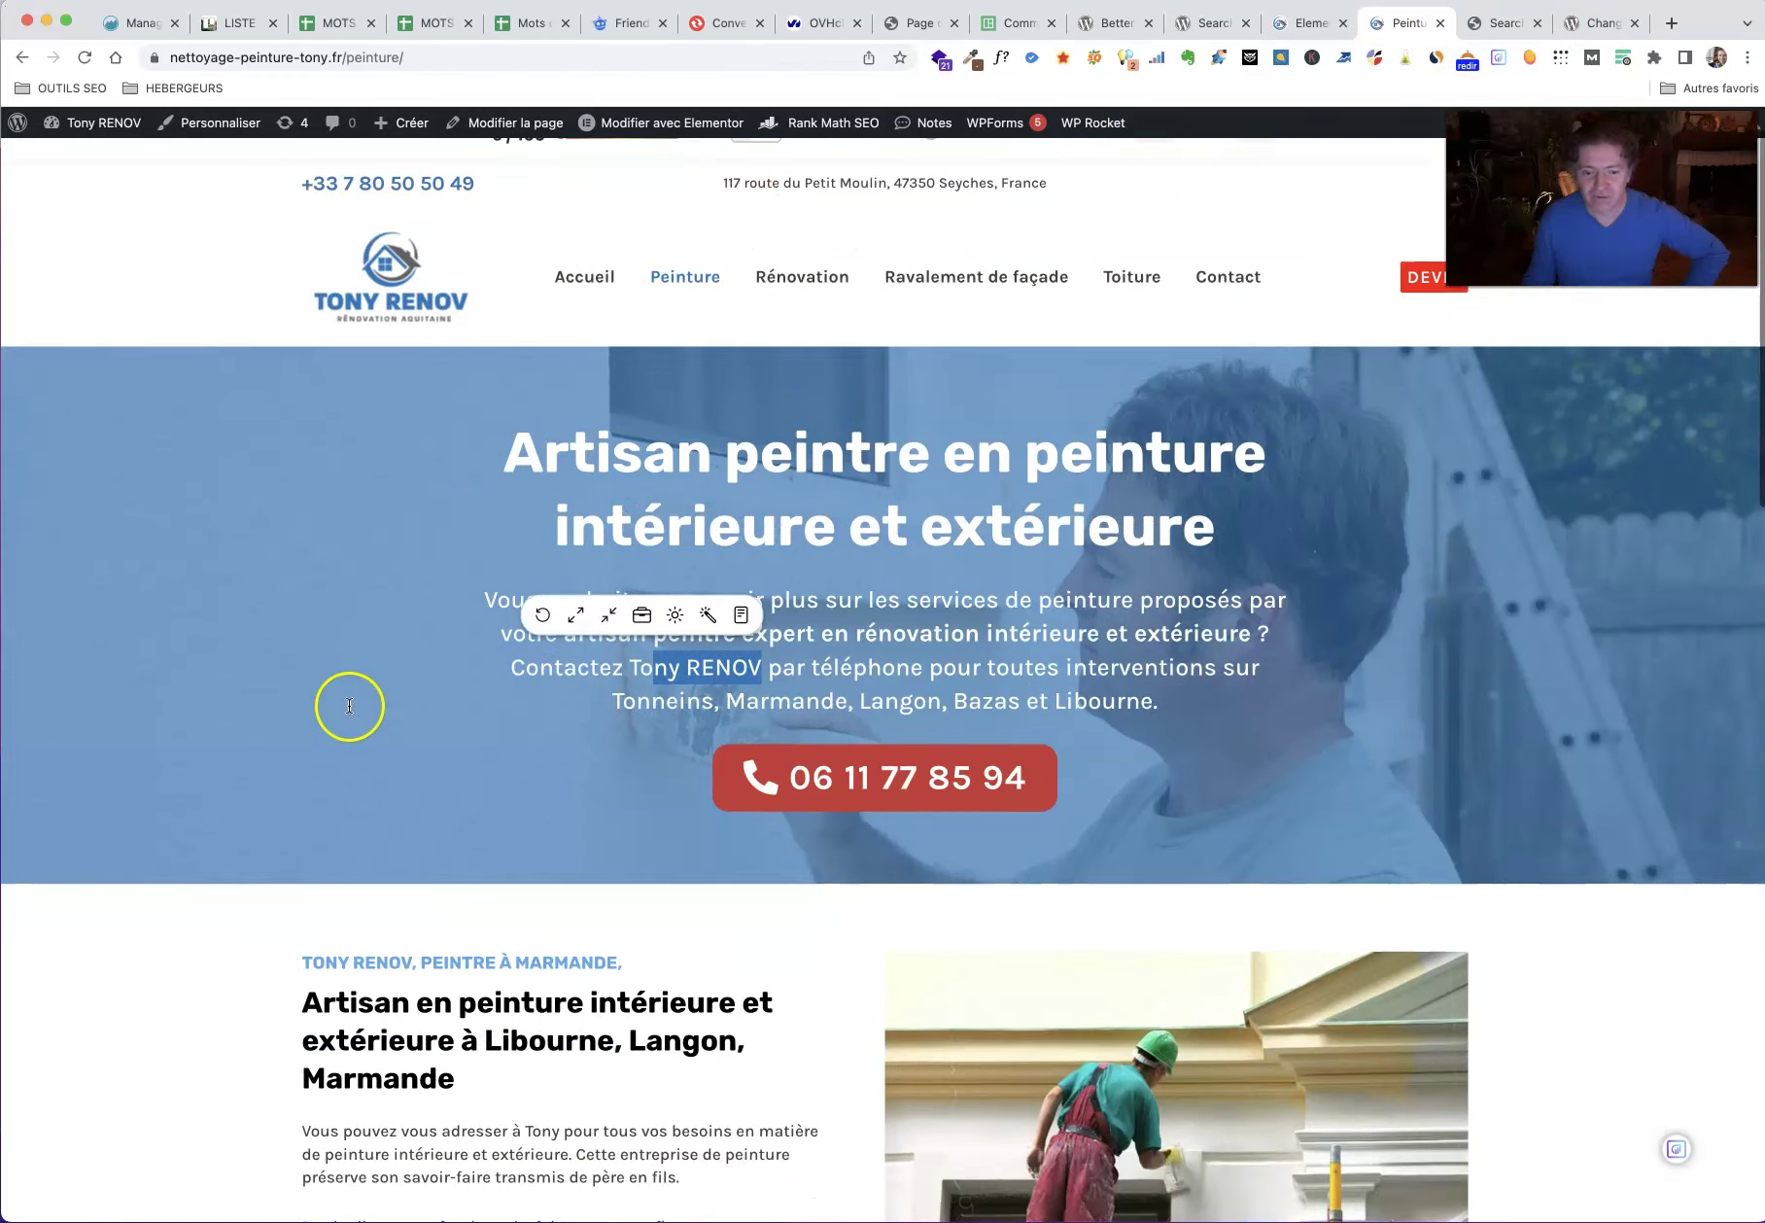
scroll(472, 642, down, 5)
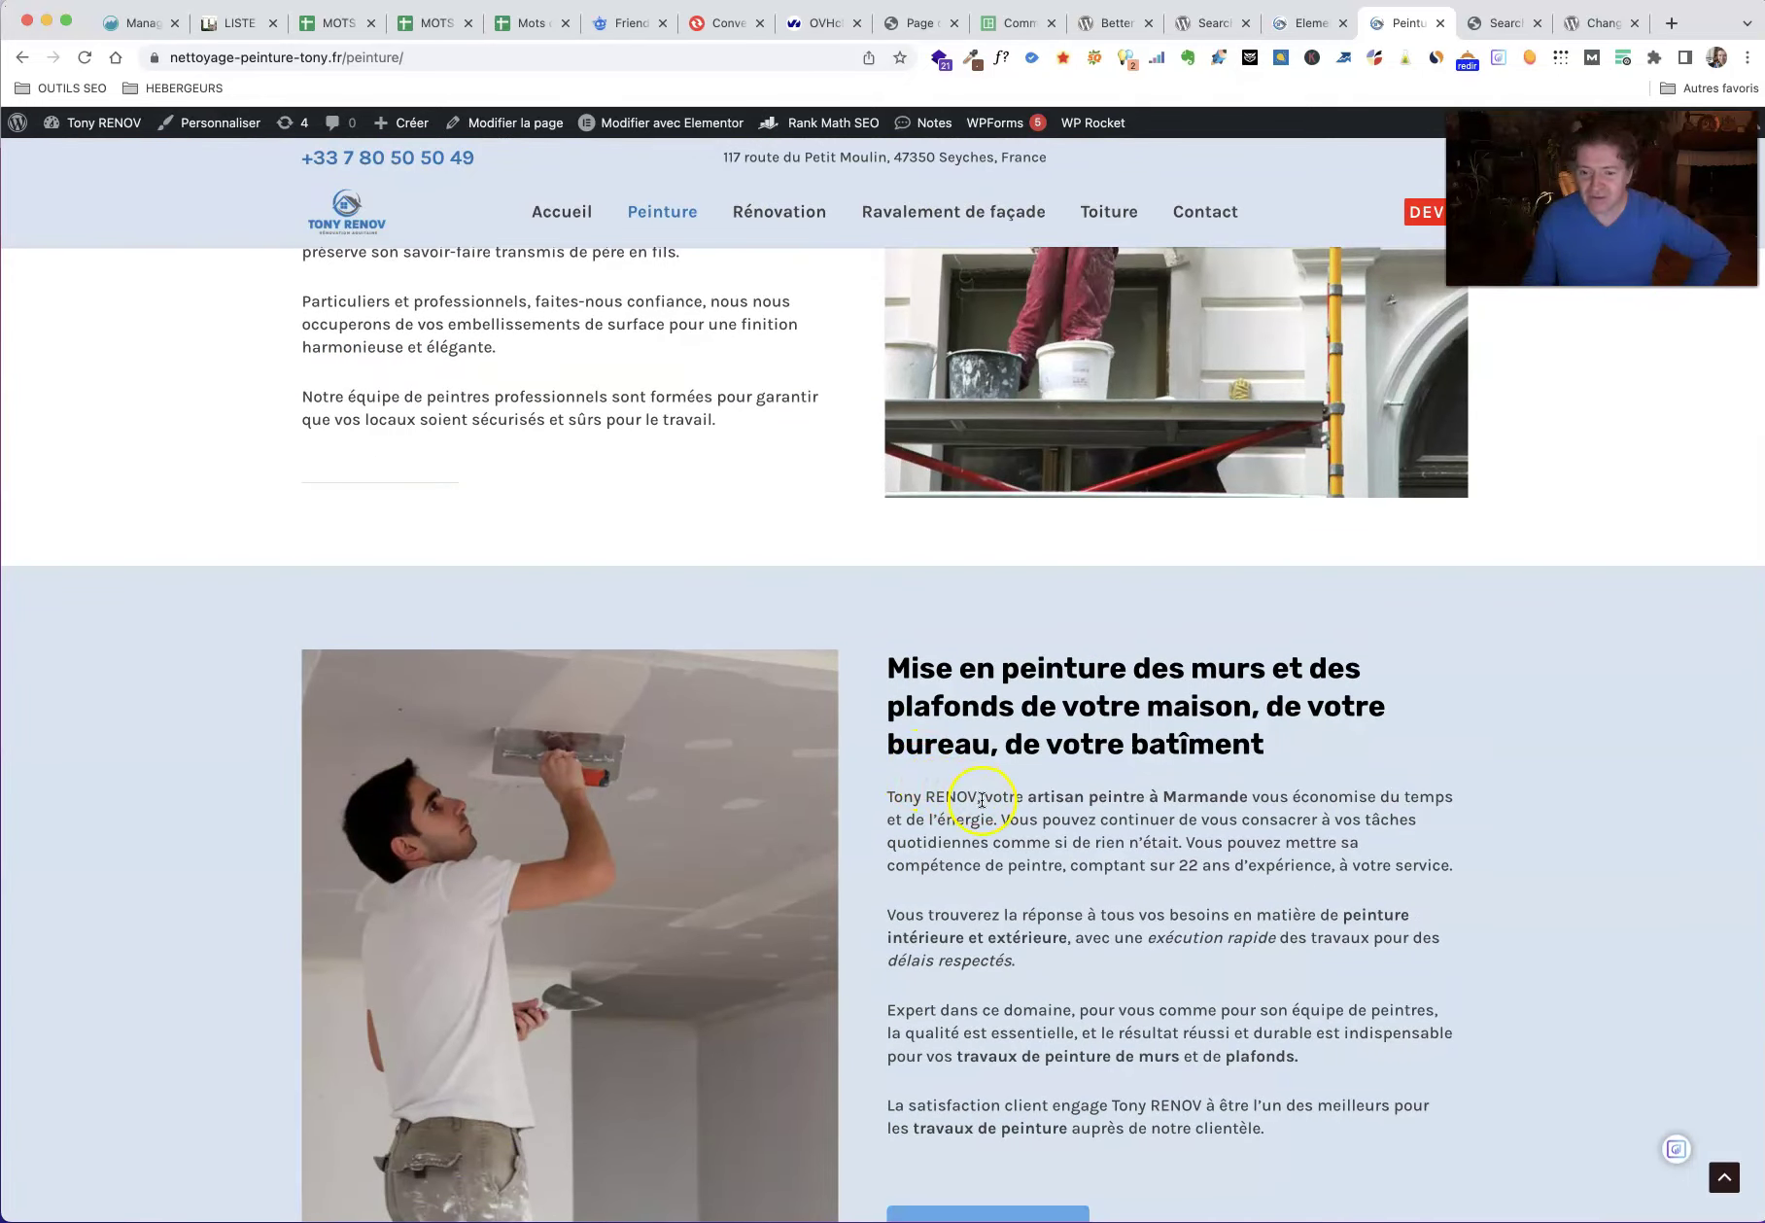
scroll(816, 761, down, 5)
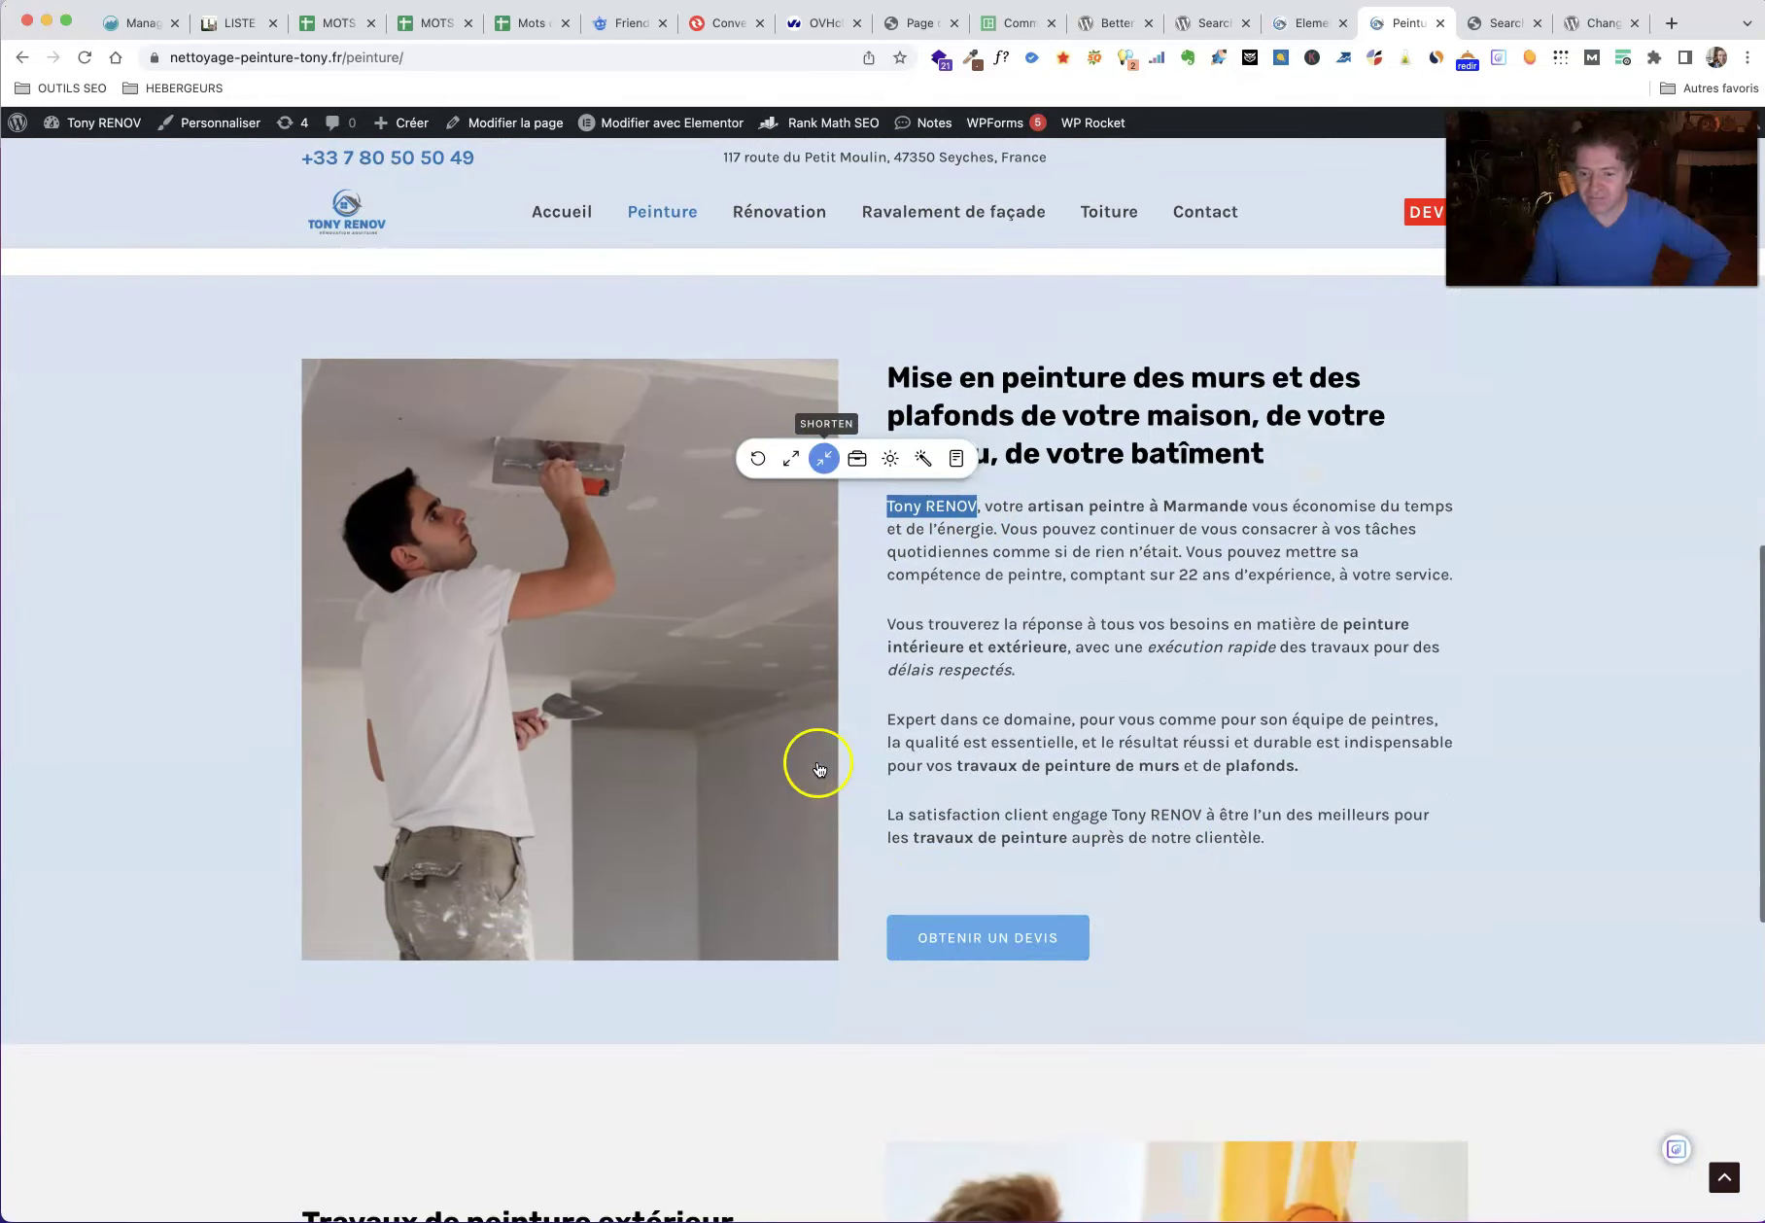
drag(1203, 697, 1112, 698)
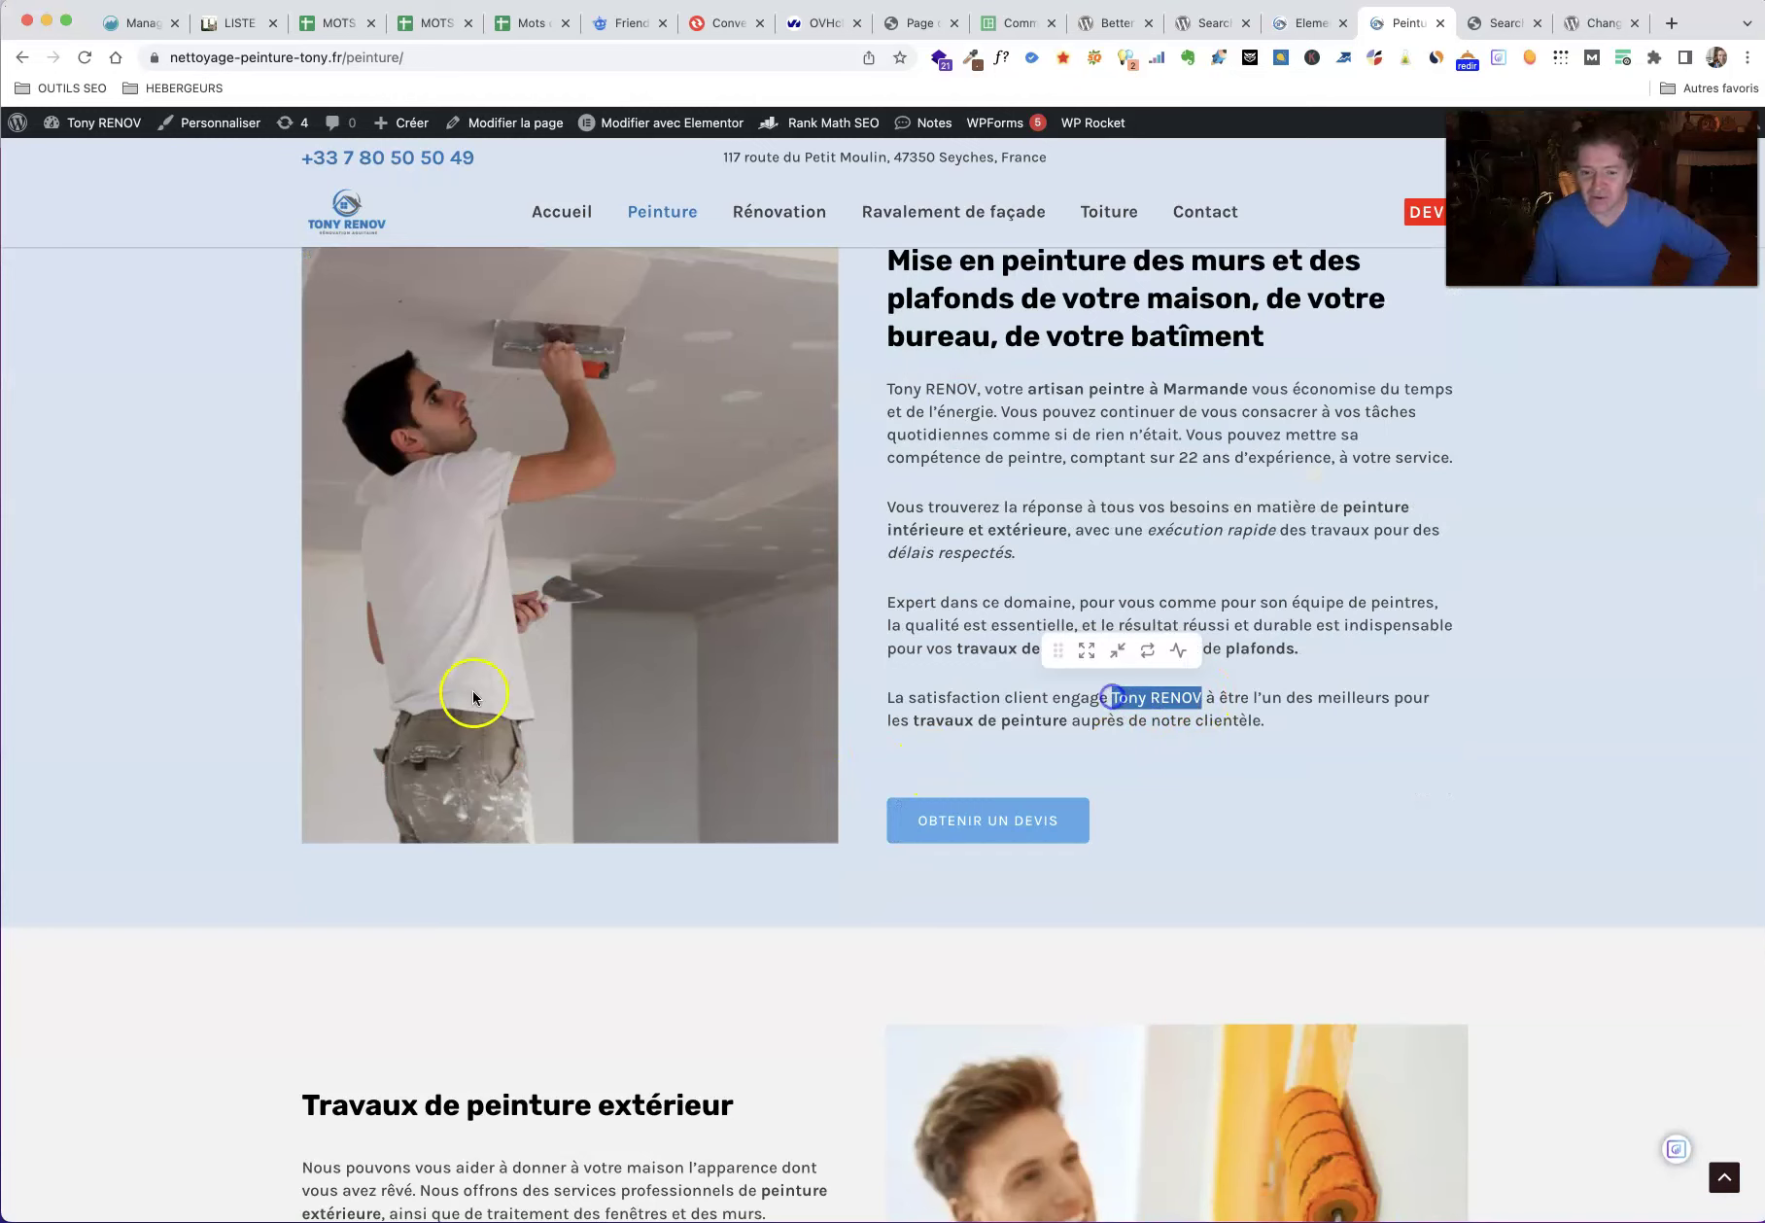
scroll(472, 692, down, 5)
scroll(463, 707, down, 2)
drag(615, 734, 529, 730)
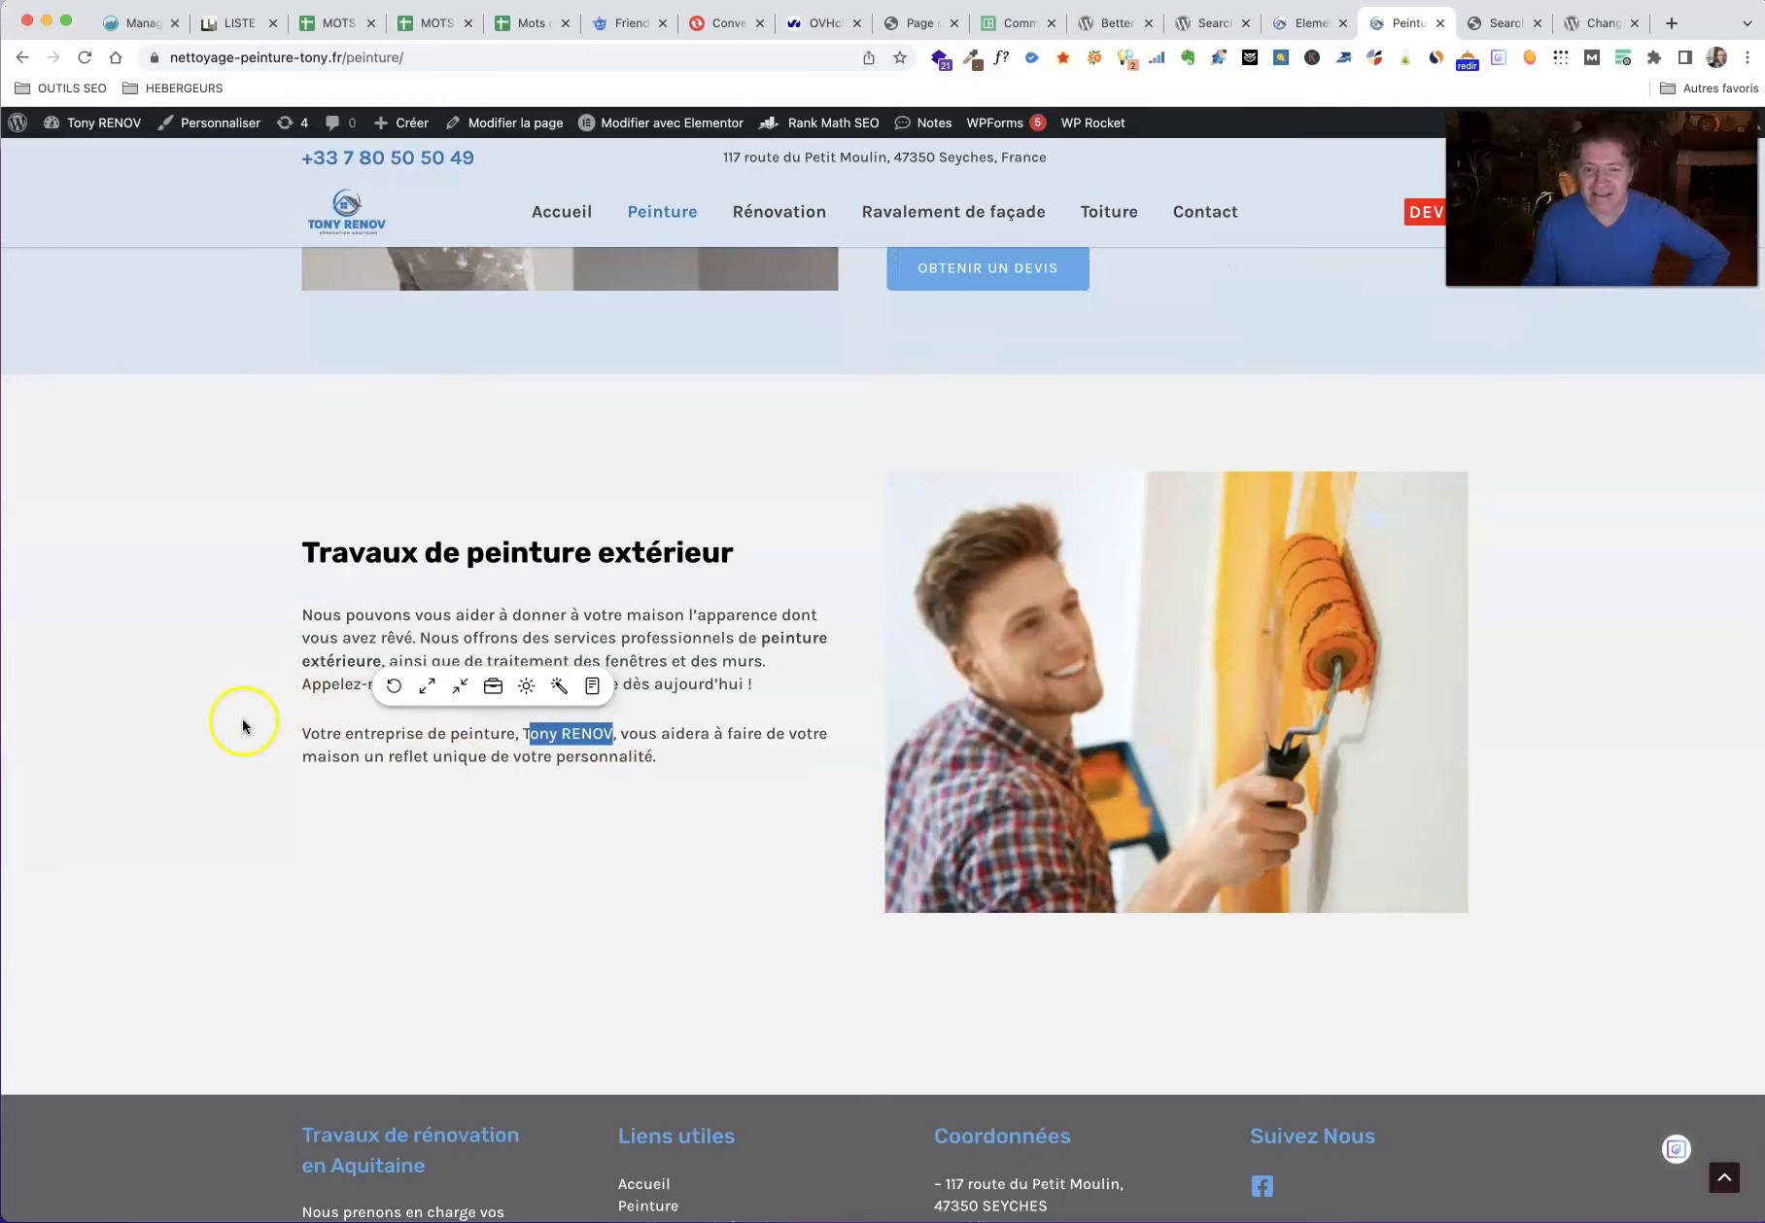
scroll(247, 717, up, 12)
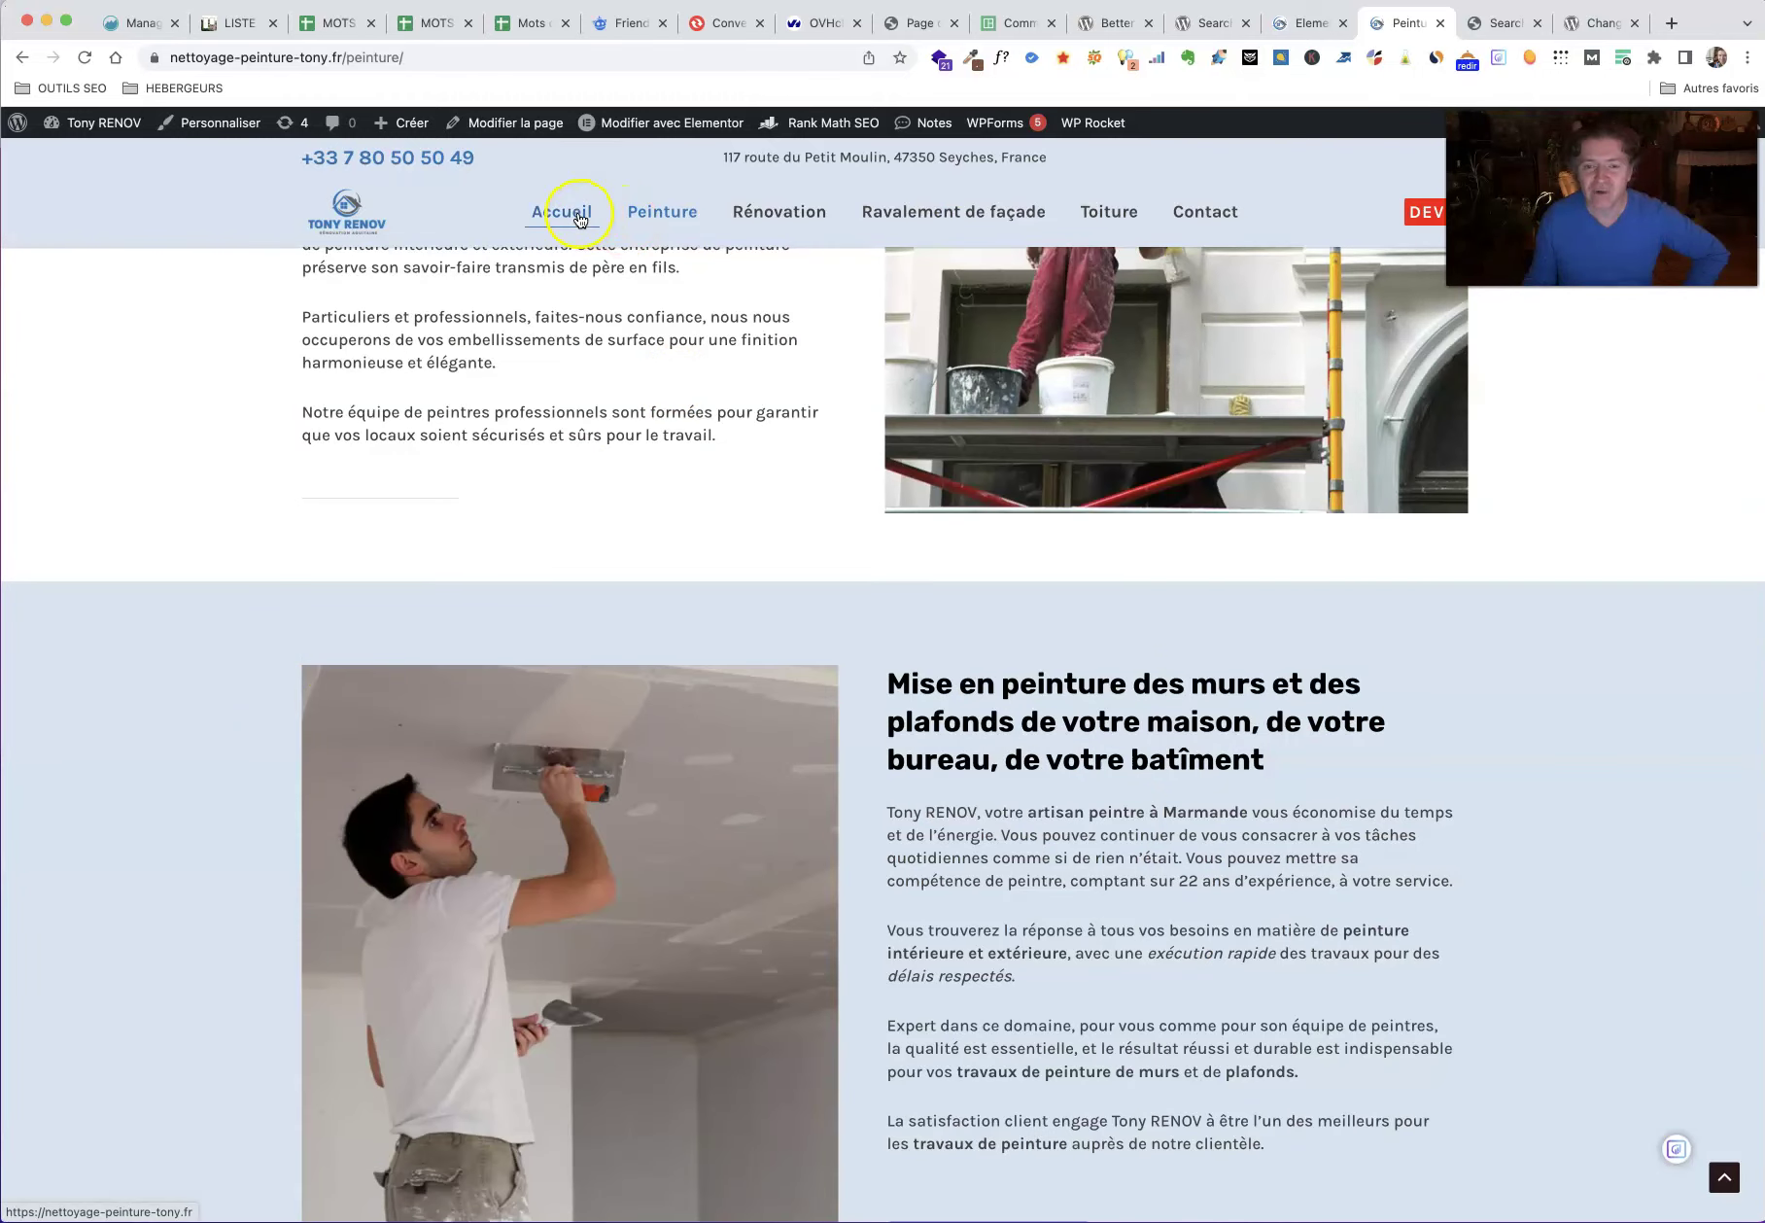
Step: Open the homepage and highlight Tony RENOV in the fourth service card
click(579, 218)
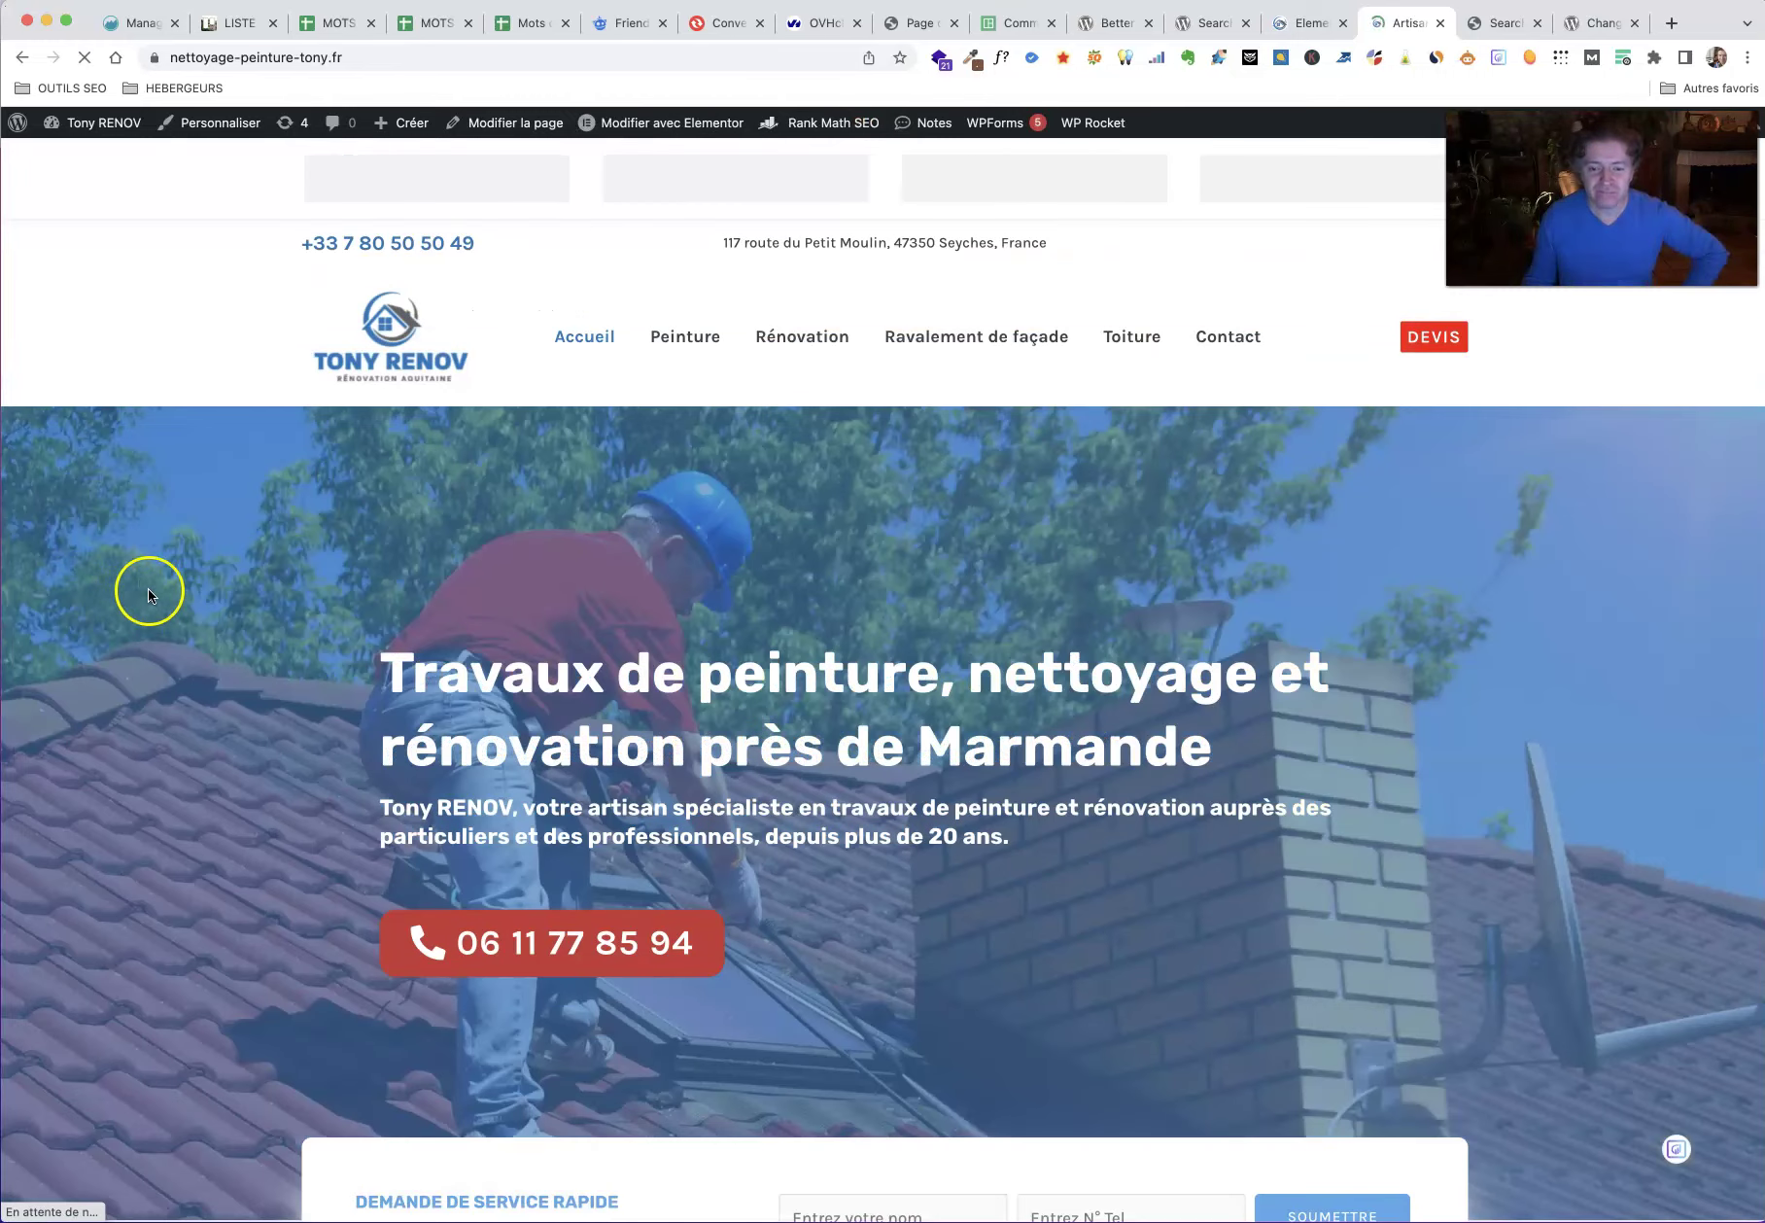
scroll(160, 600, down, 15)
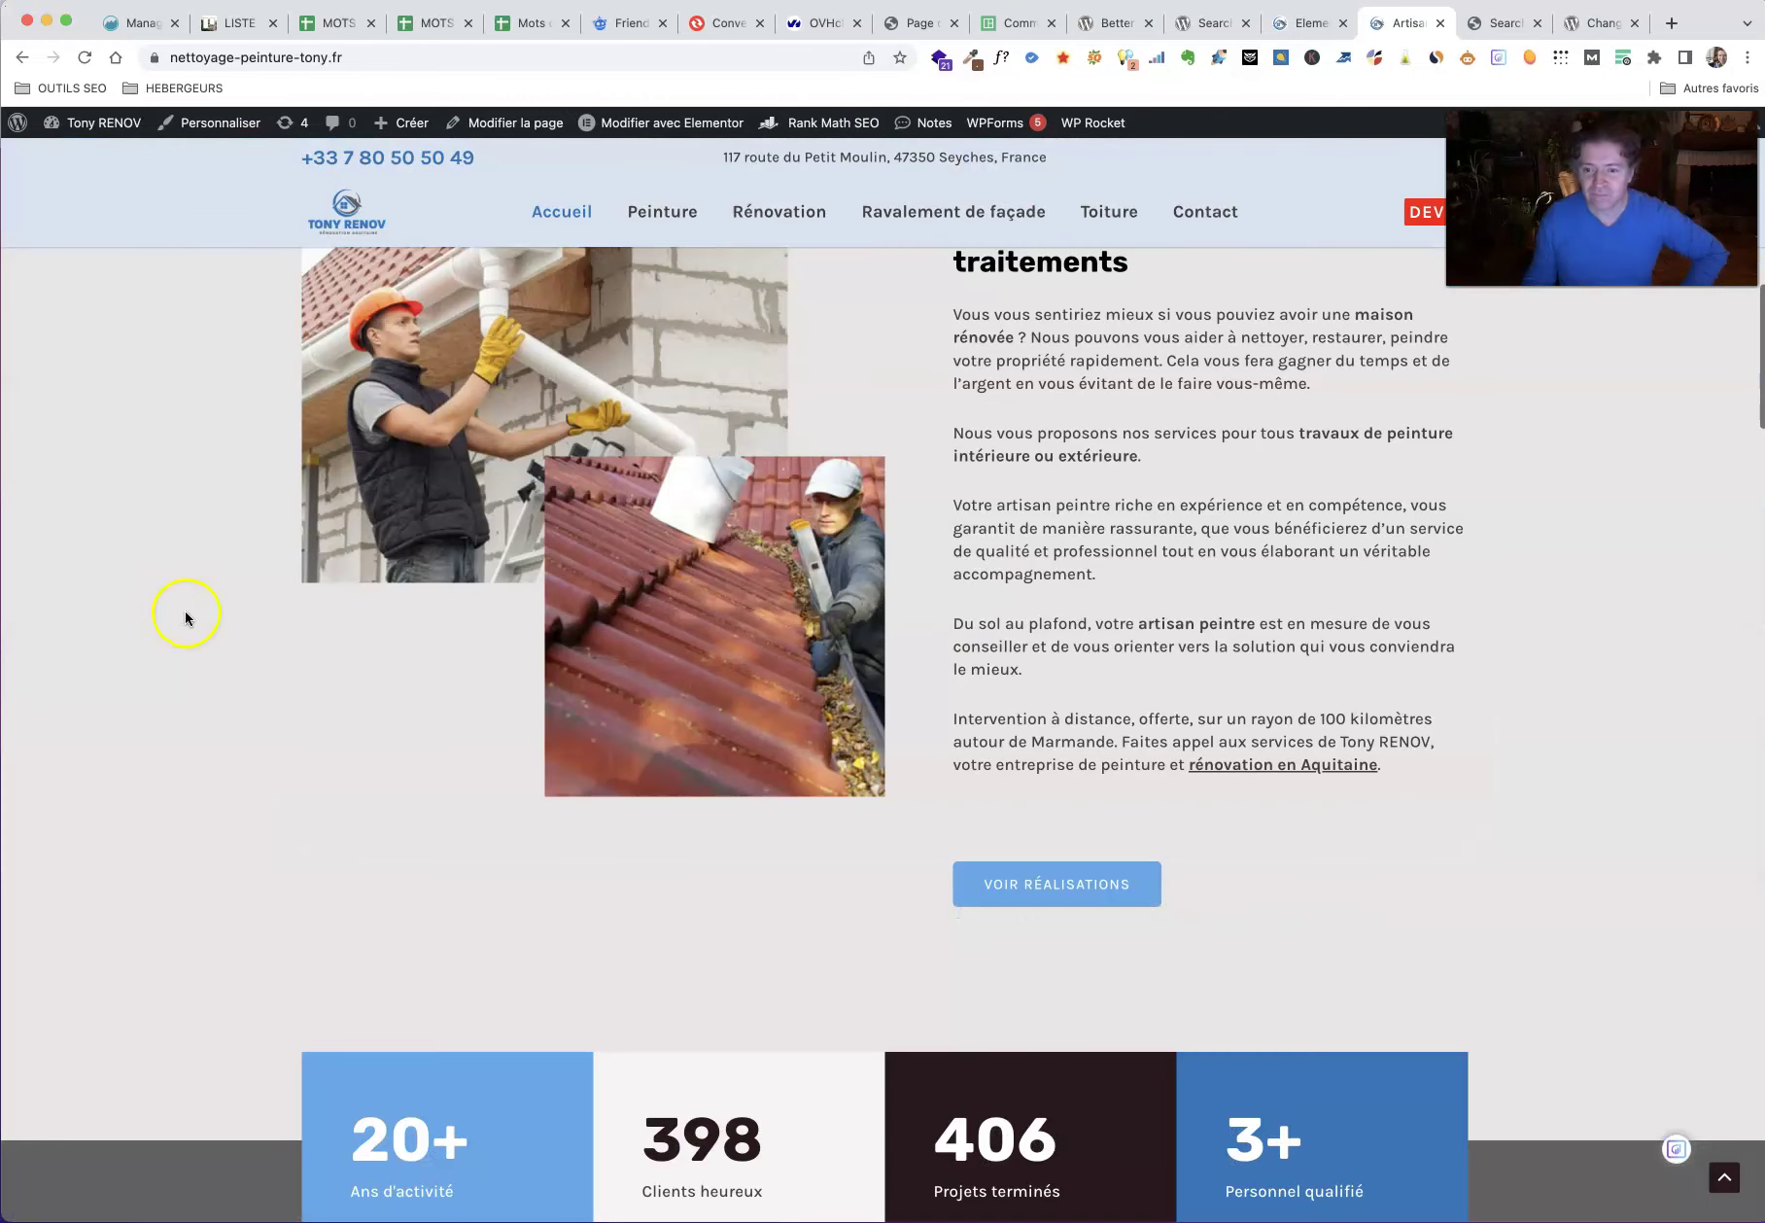
scroll(187, 617, down, 3)
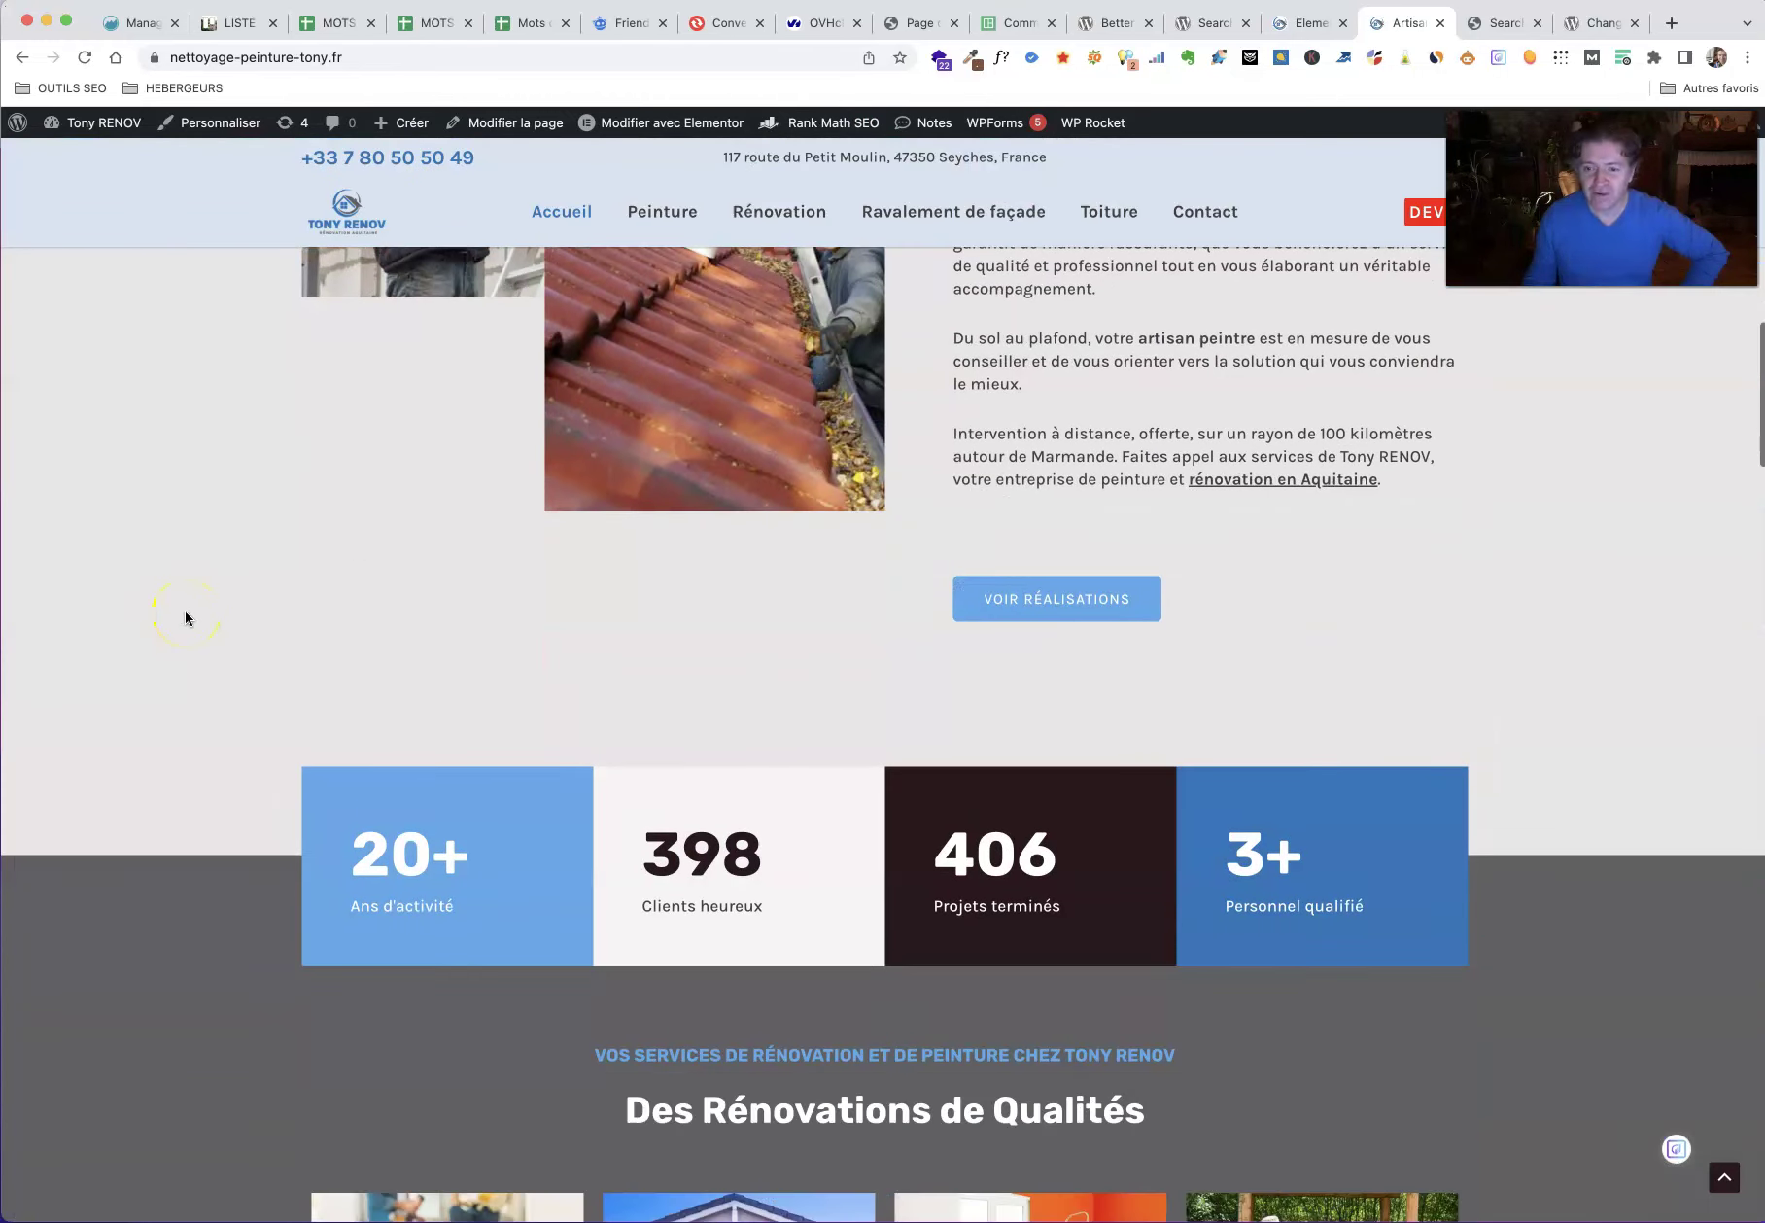
scroll(186, 617, down, 8)
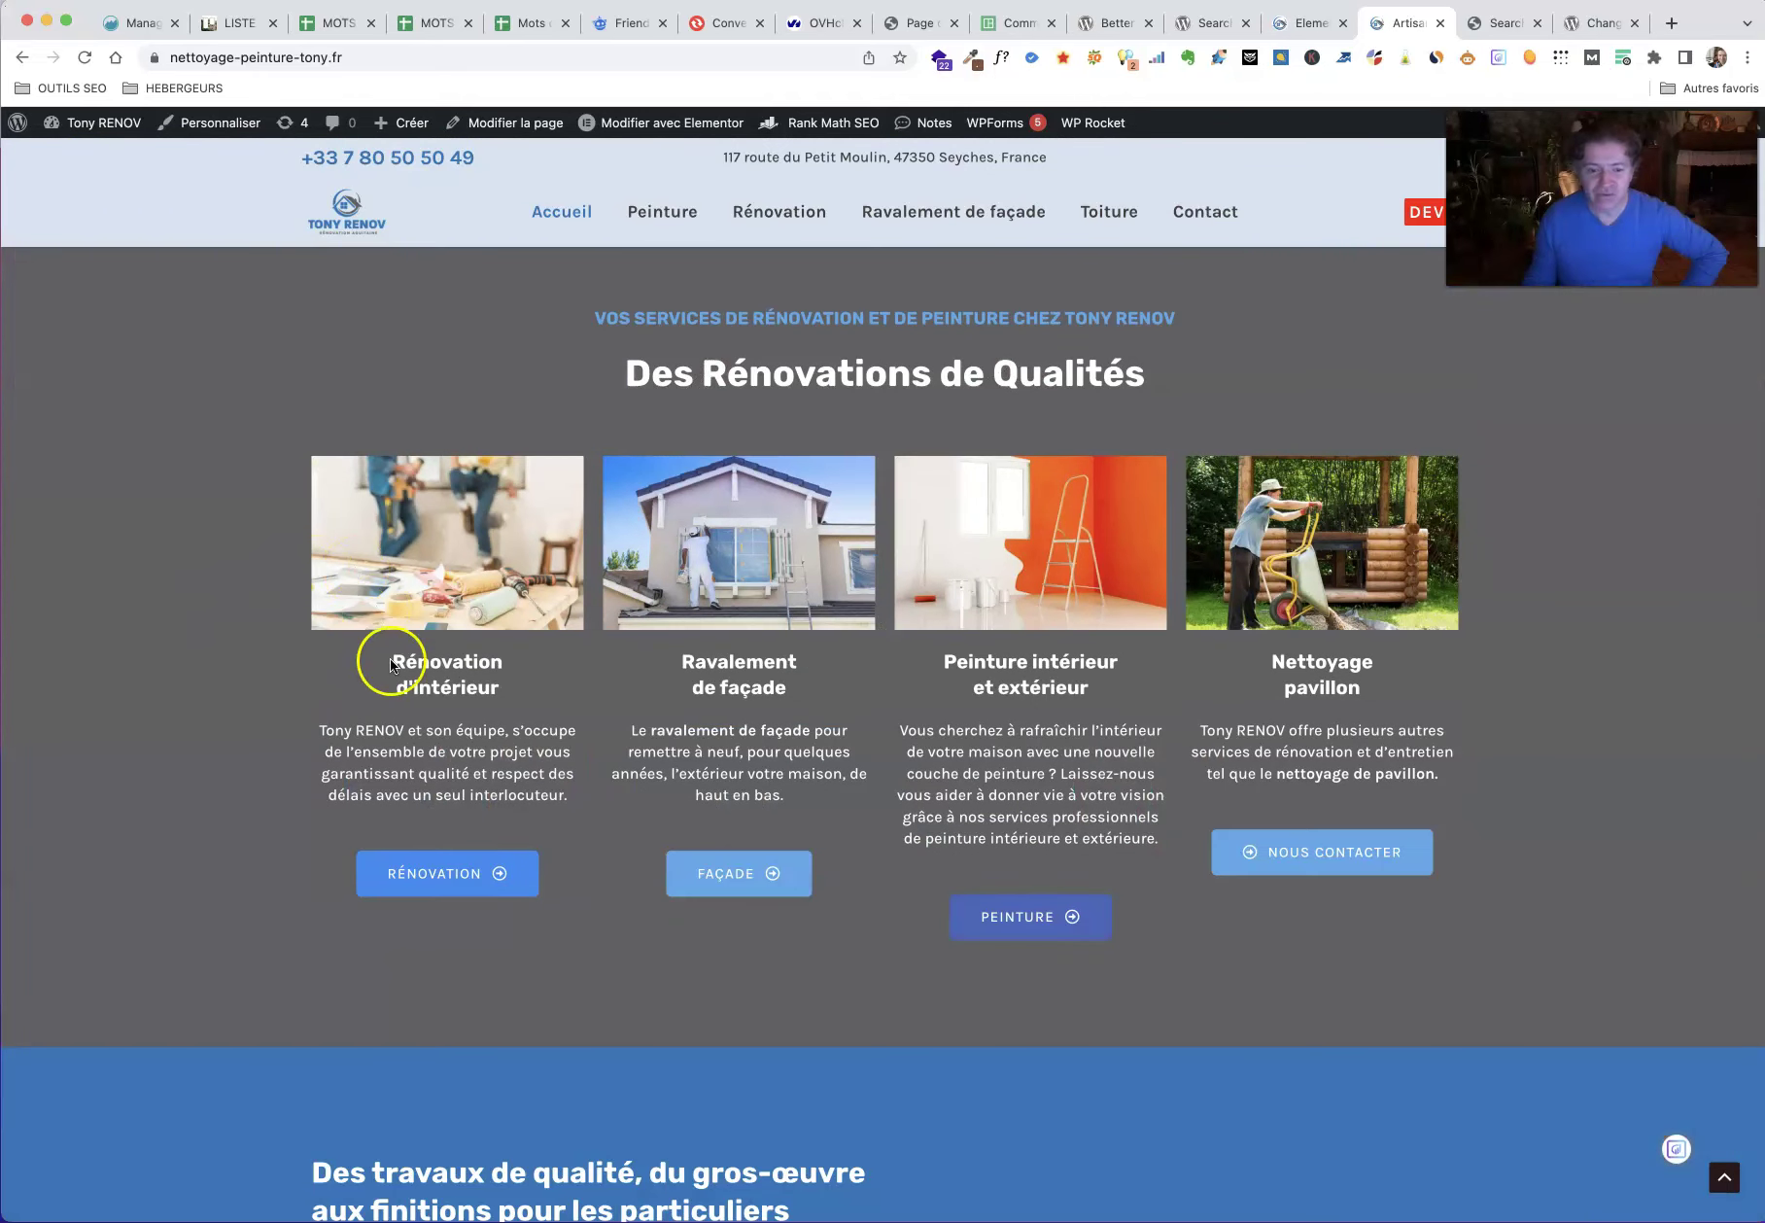
click(311, 734)
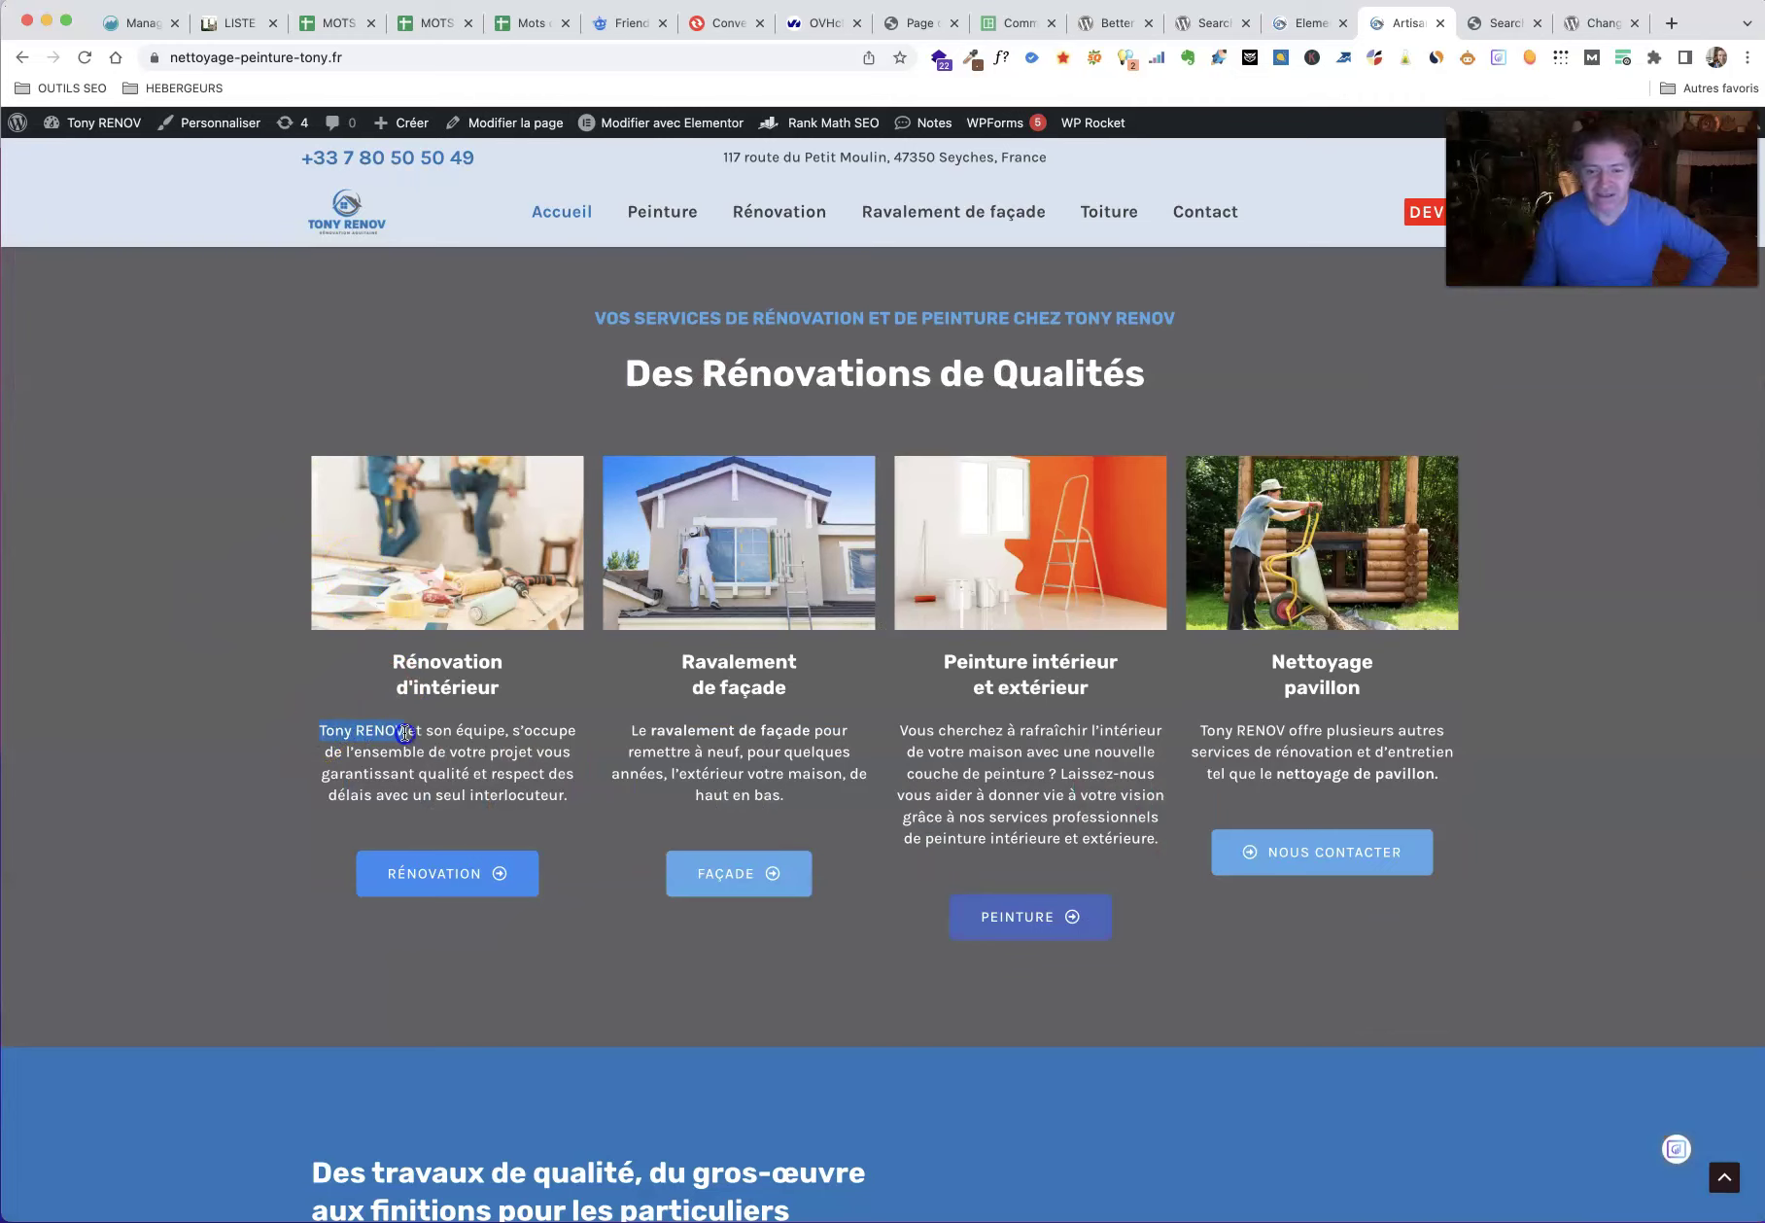
drag(1201, 730, 1312, 730)
Step: Scroll the homepage further and open the Rénovation page
scroll(220, 637, down, 3)
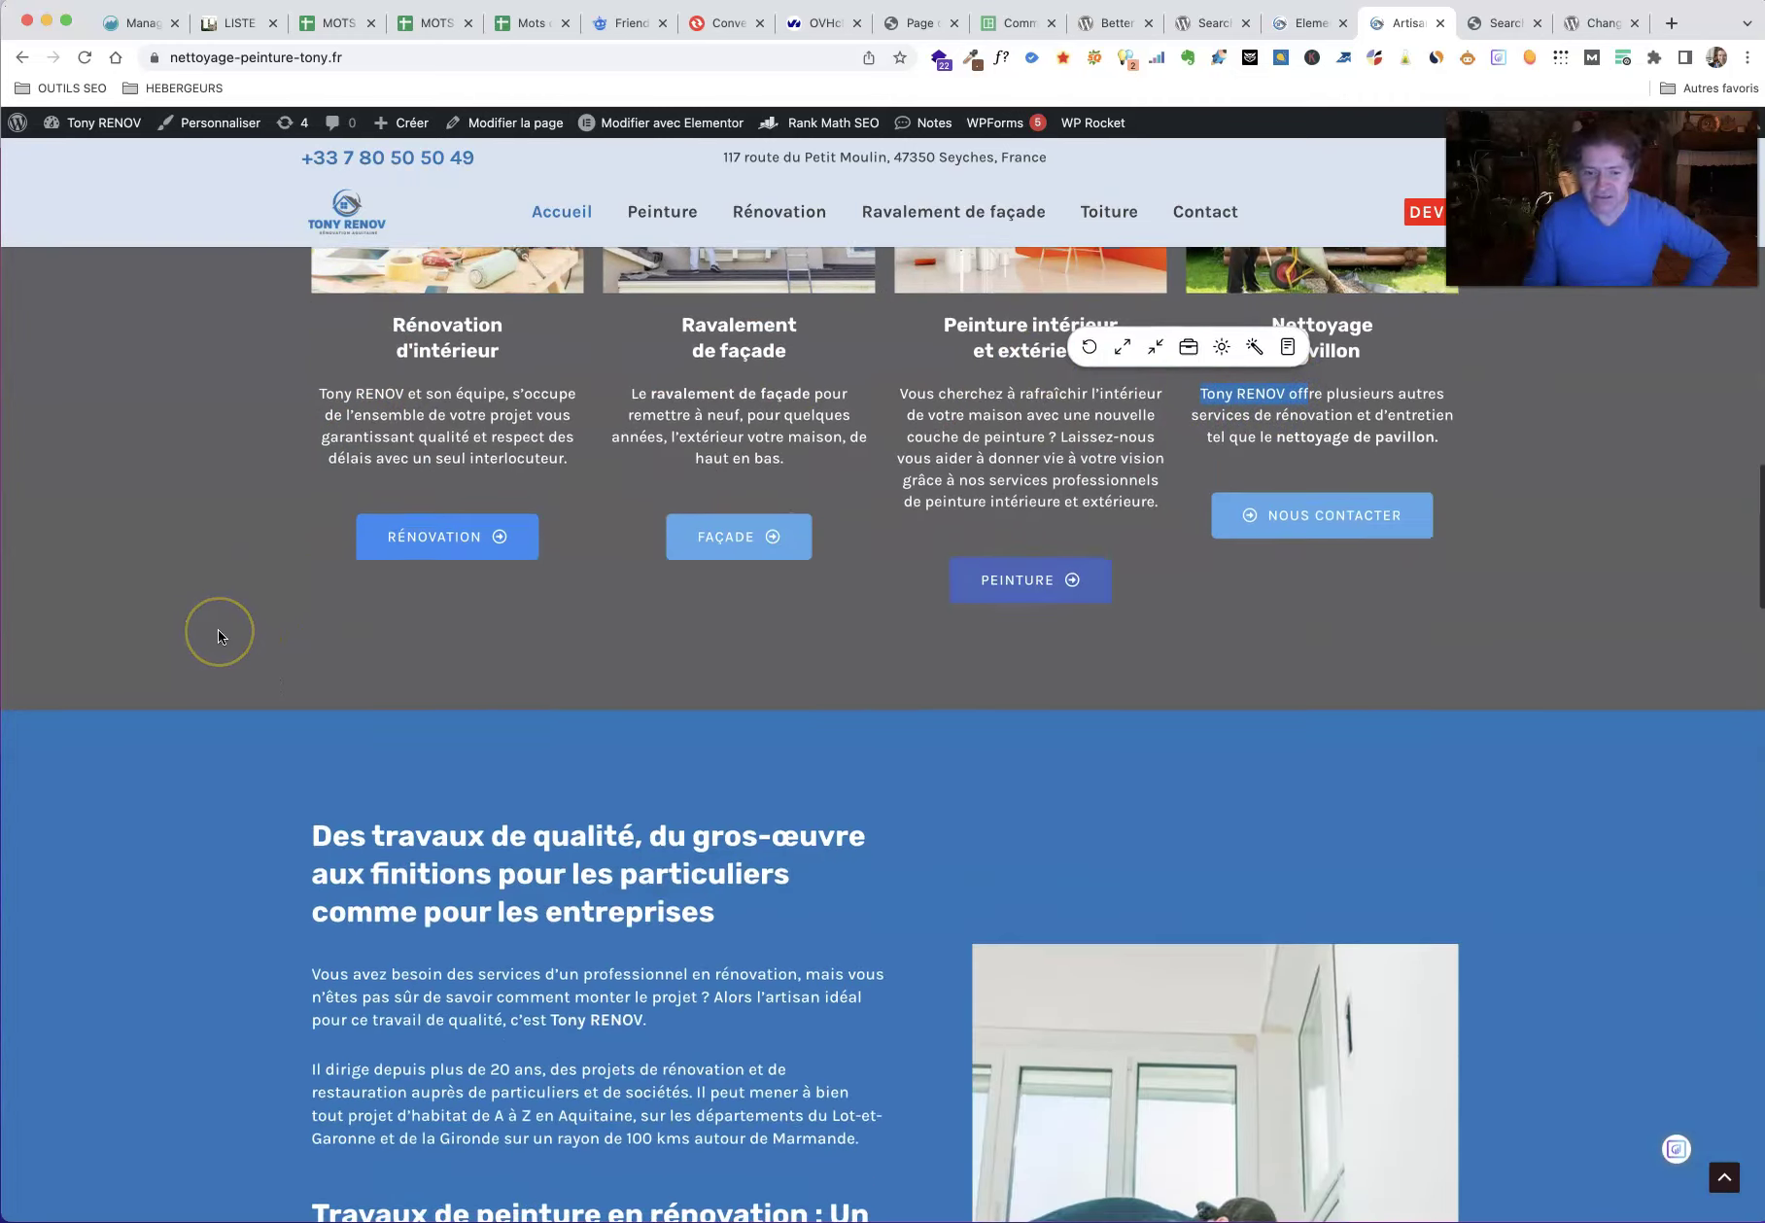
scroll(242, 632, down, 2)
scroll(314, 743, down, 6)
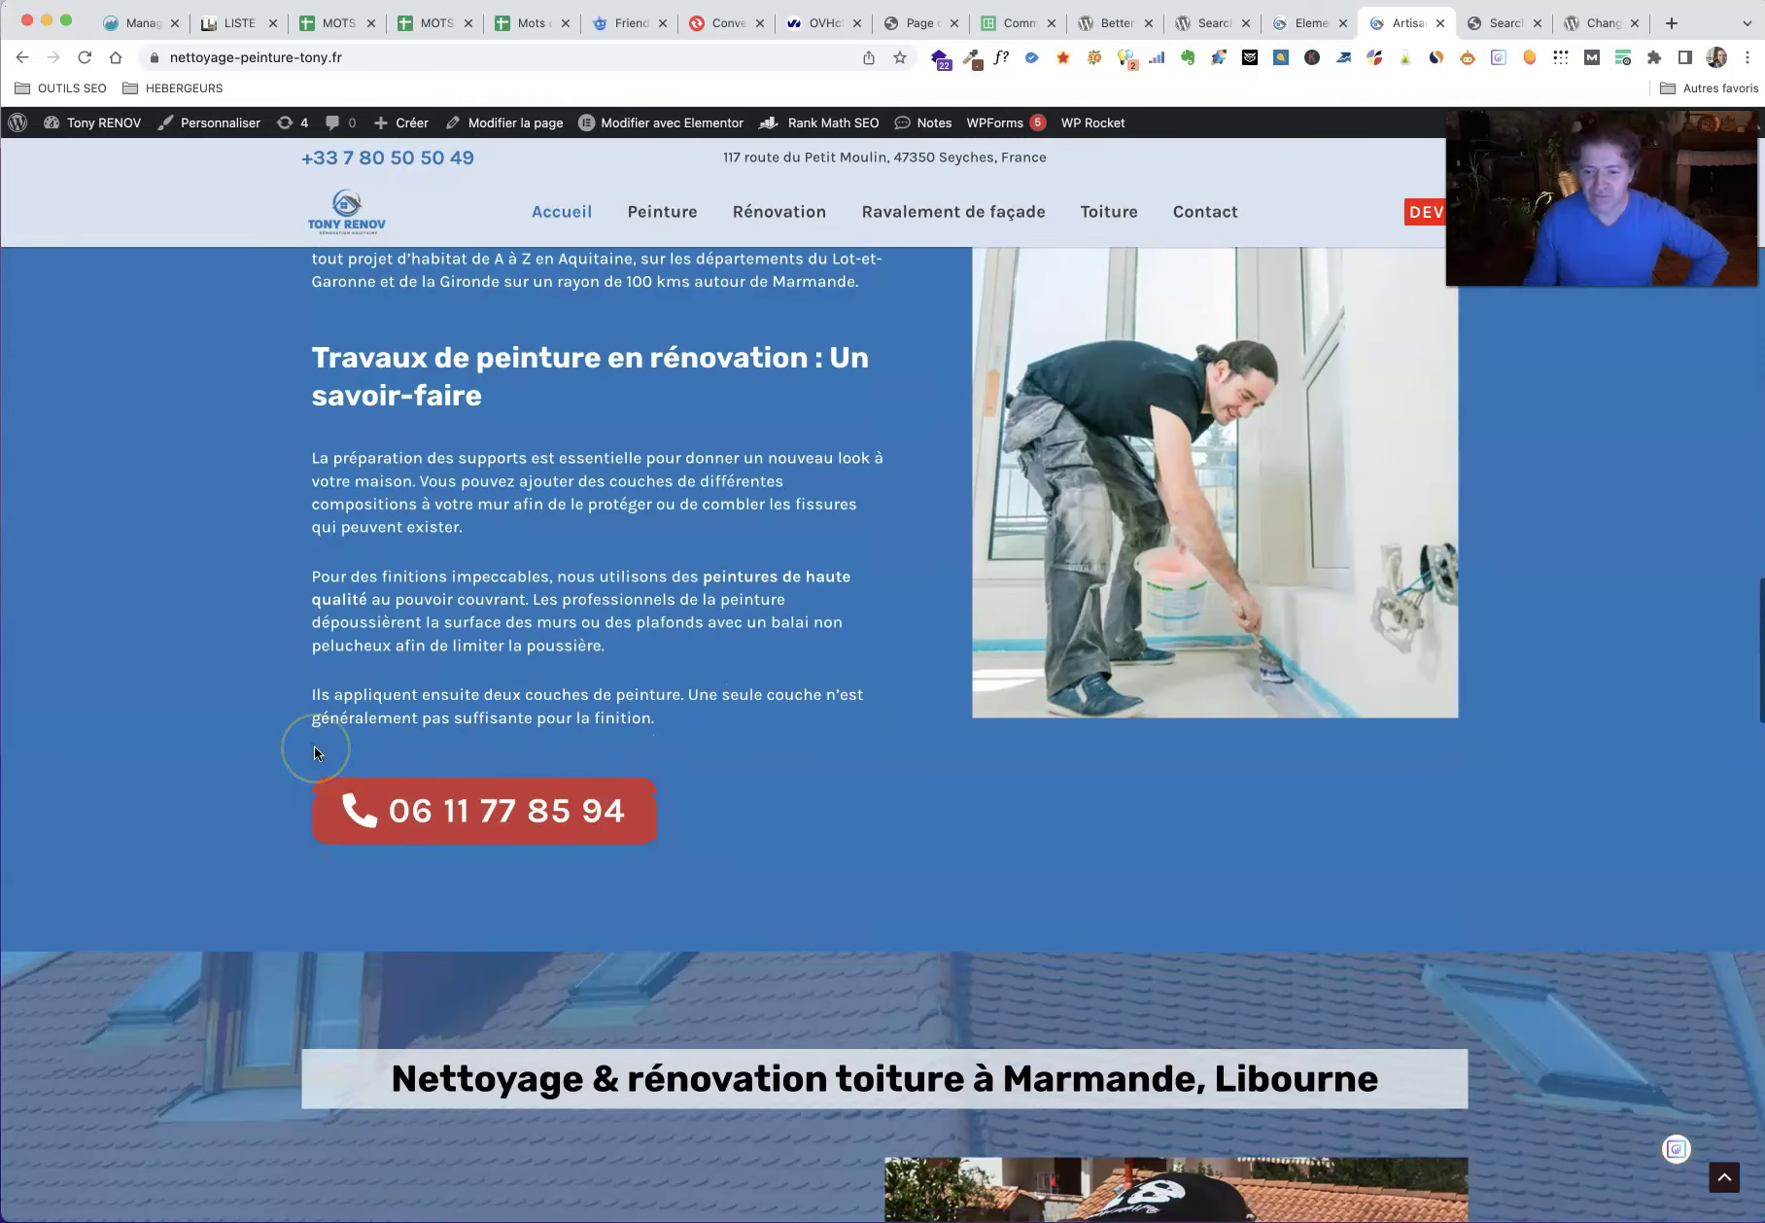
scroll(314, 751, down, 10)
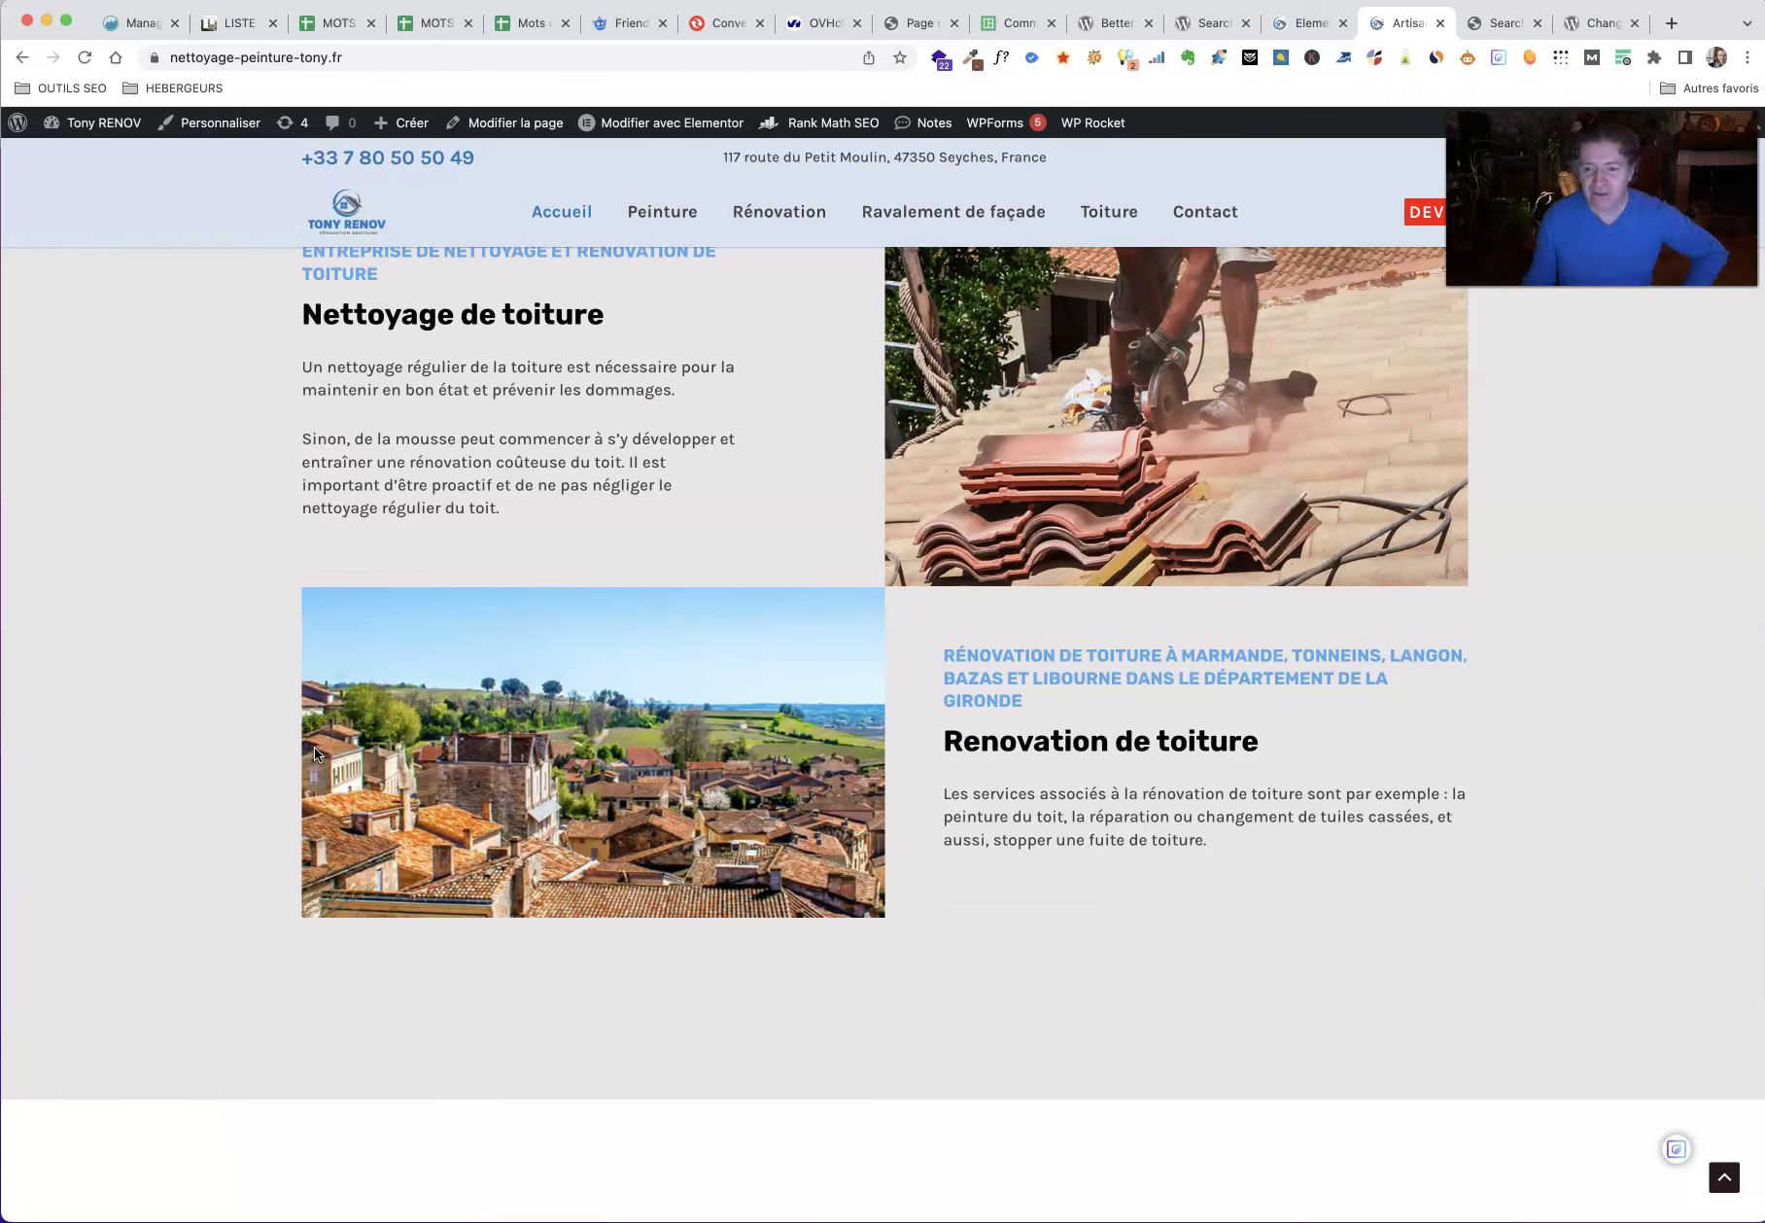
click(759, 212)
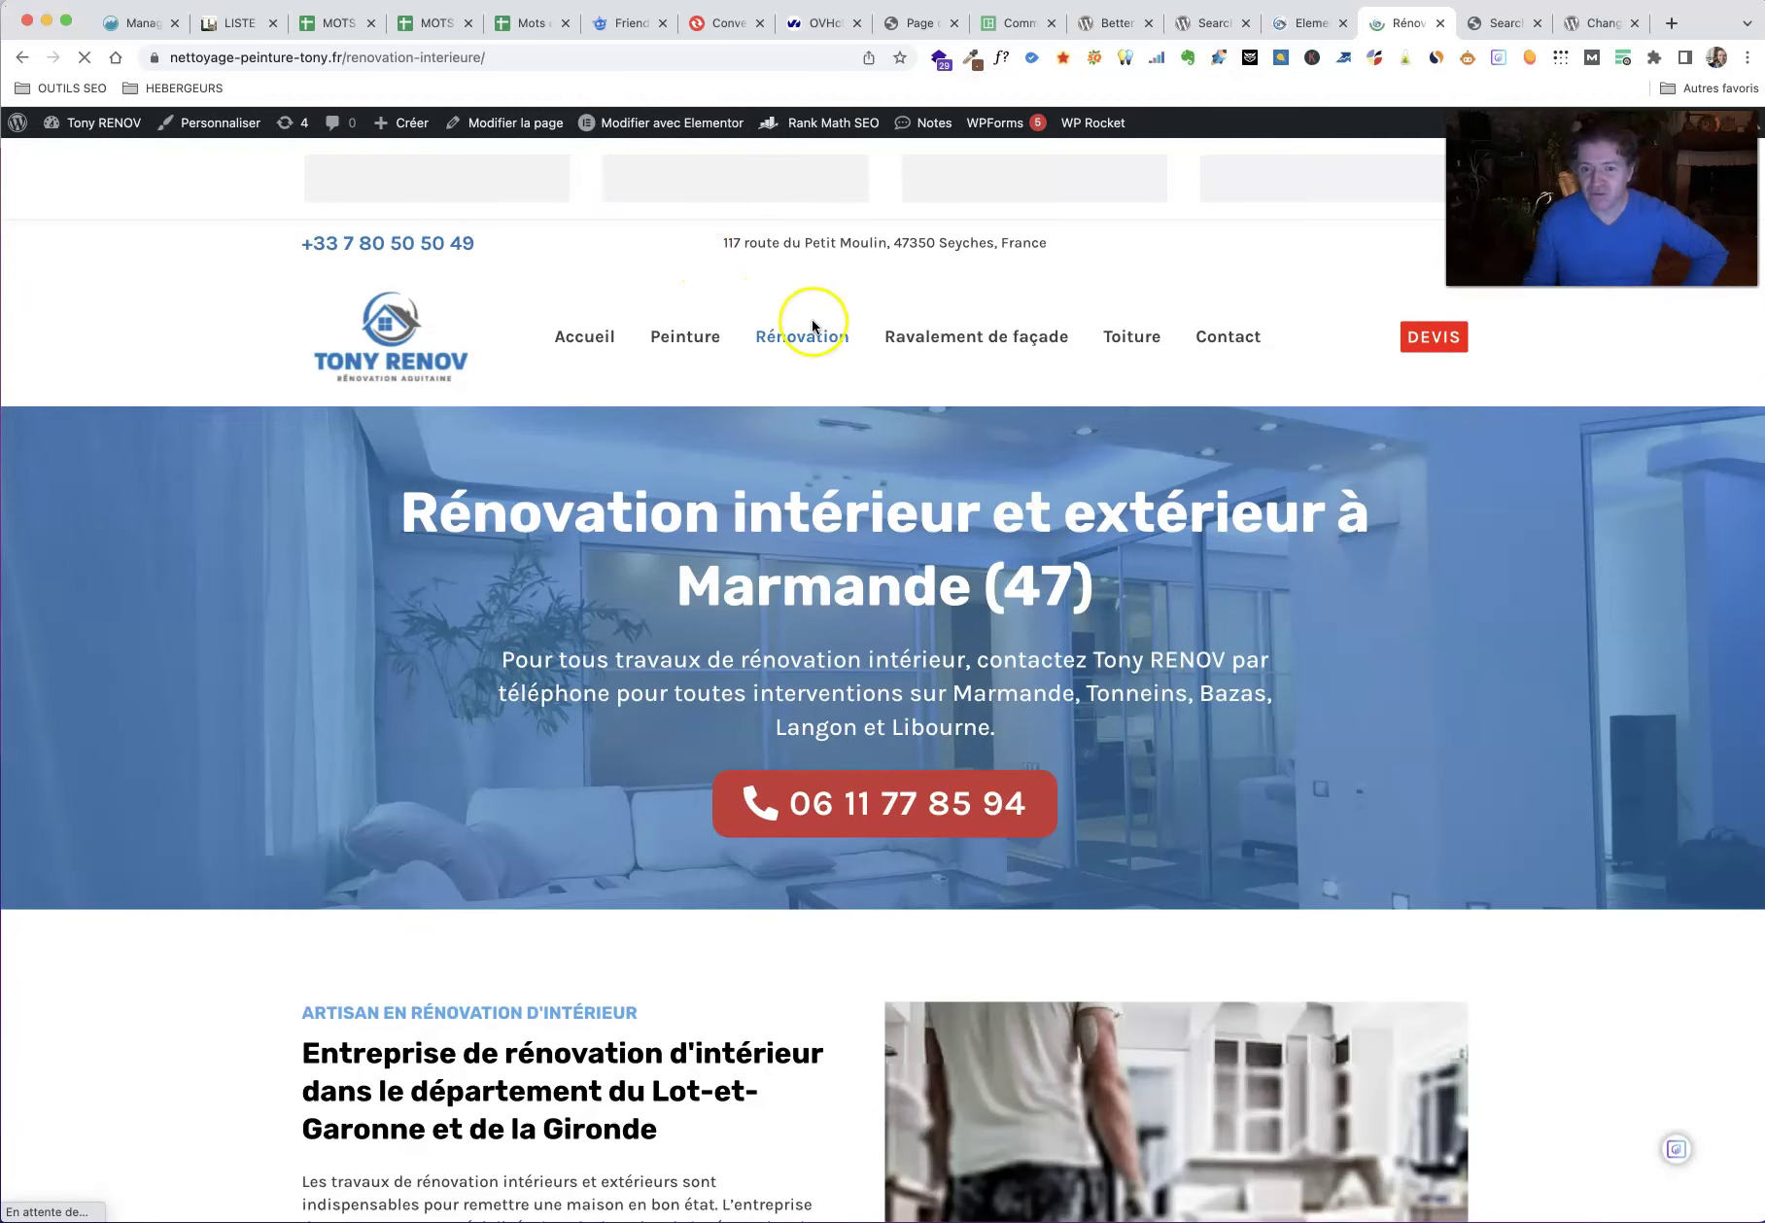
Step: Scroll through the Rénovation page and open Ravalement de façade
scroll(1142, 662, down, 7)
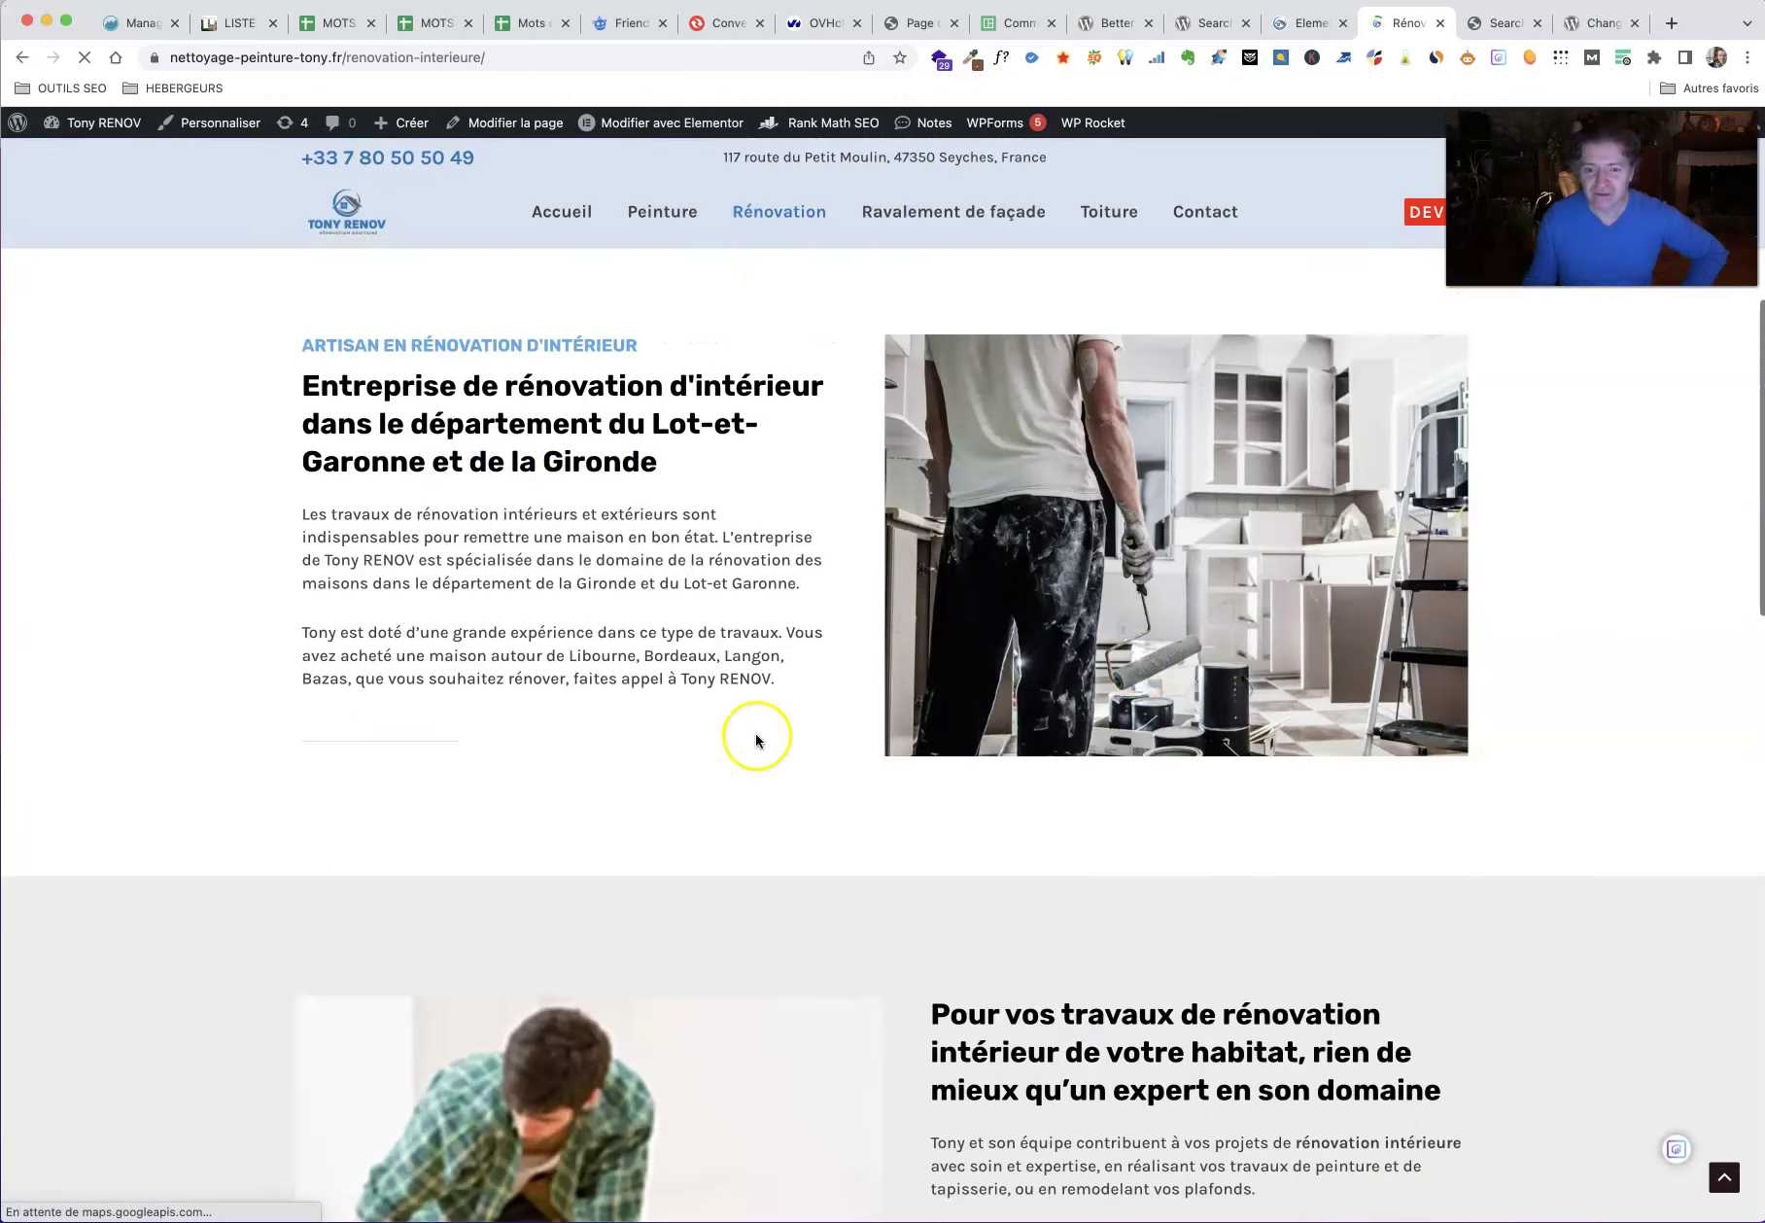
scroll(521, 729, down, 4)
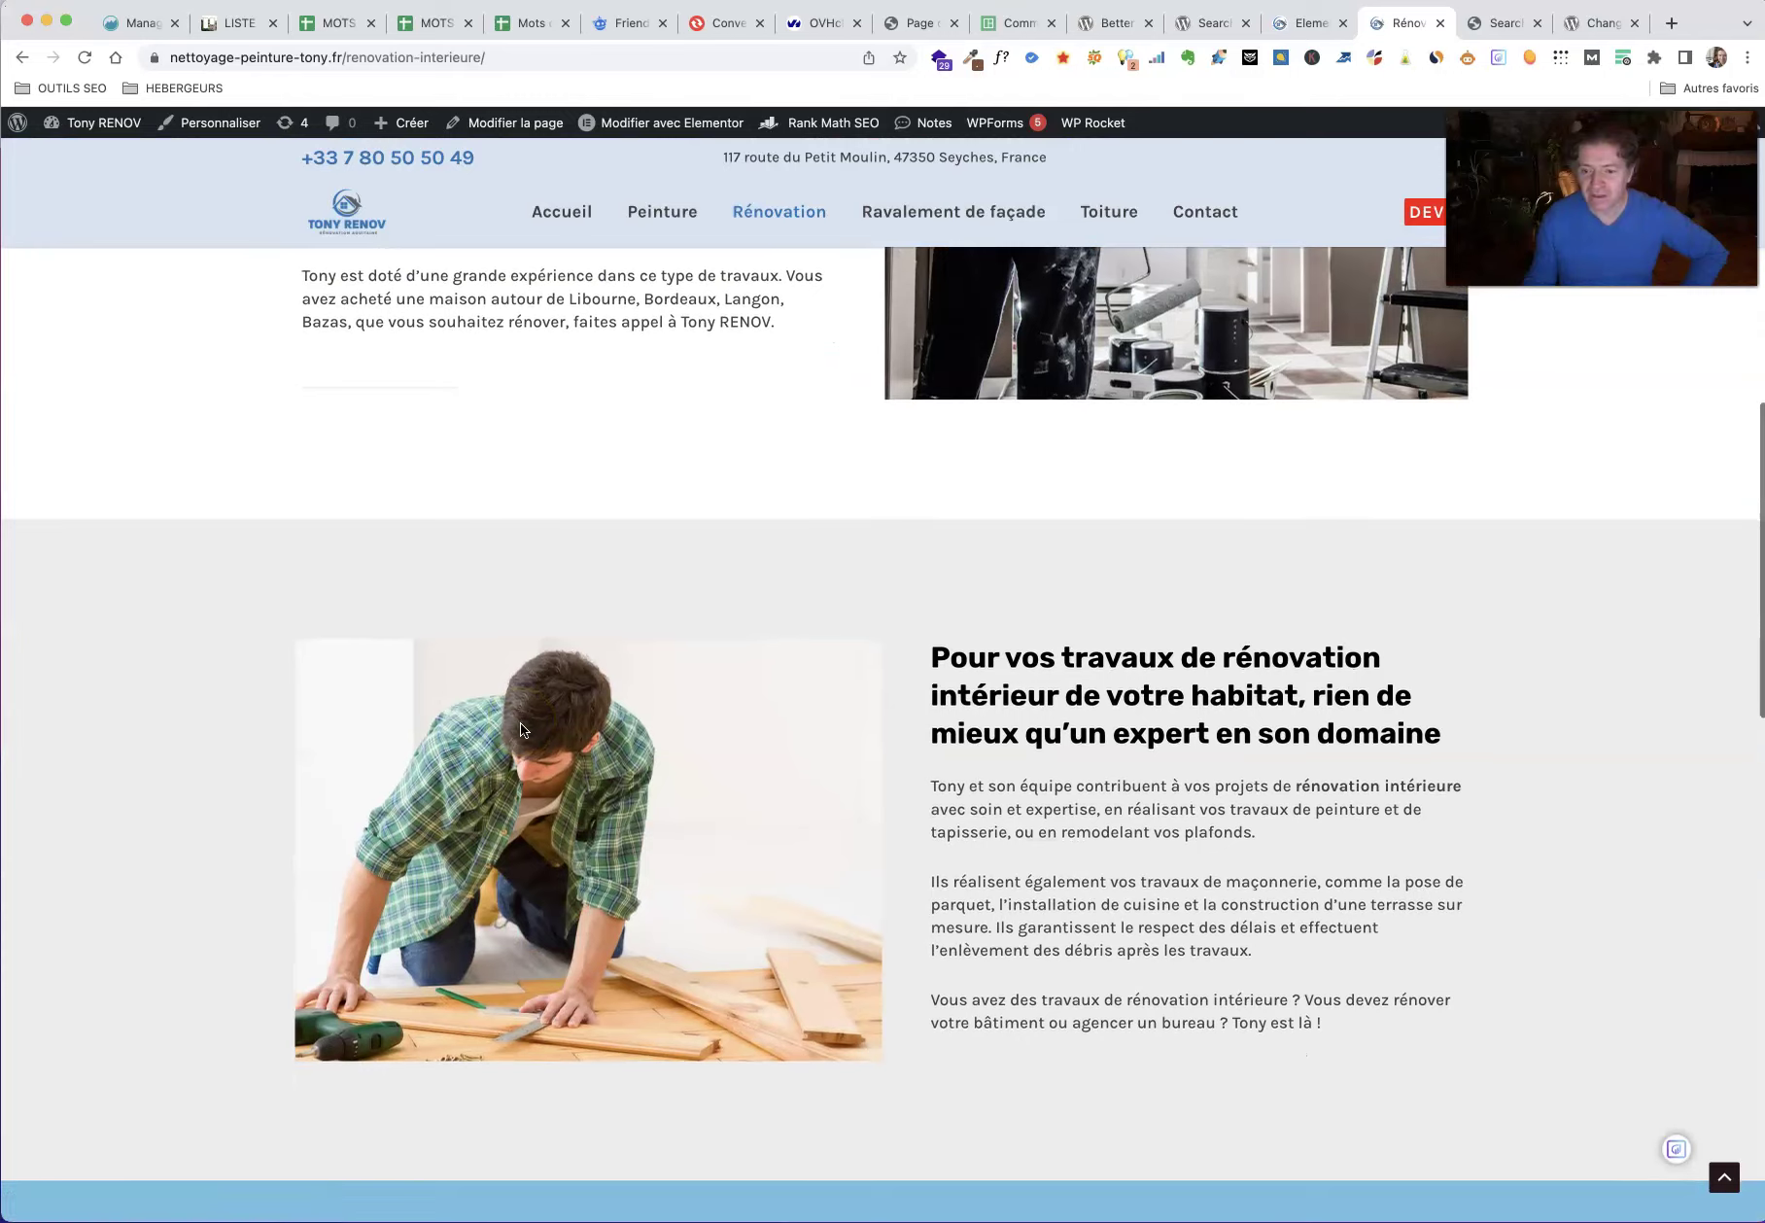
scroll(520, 729, down, 8)
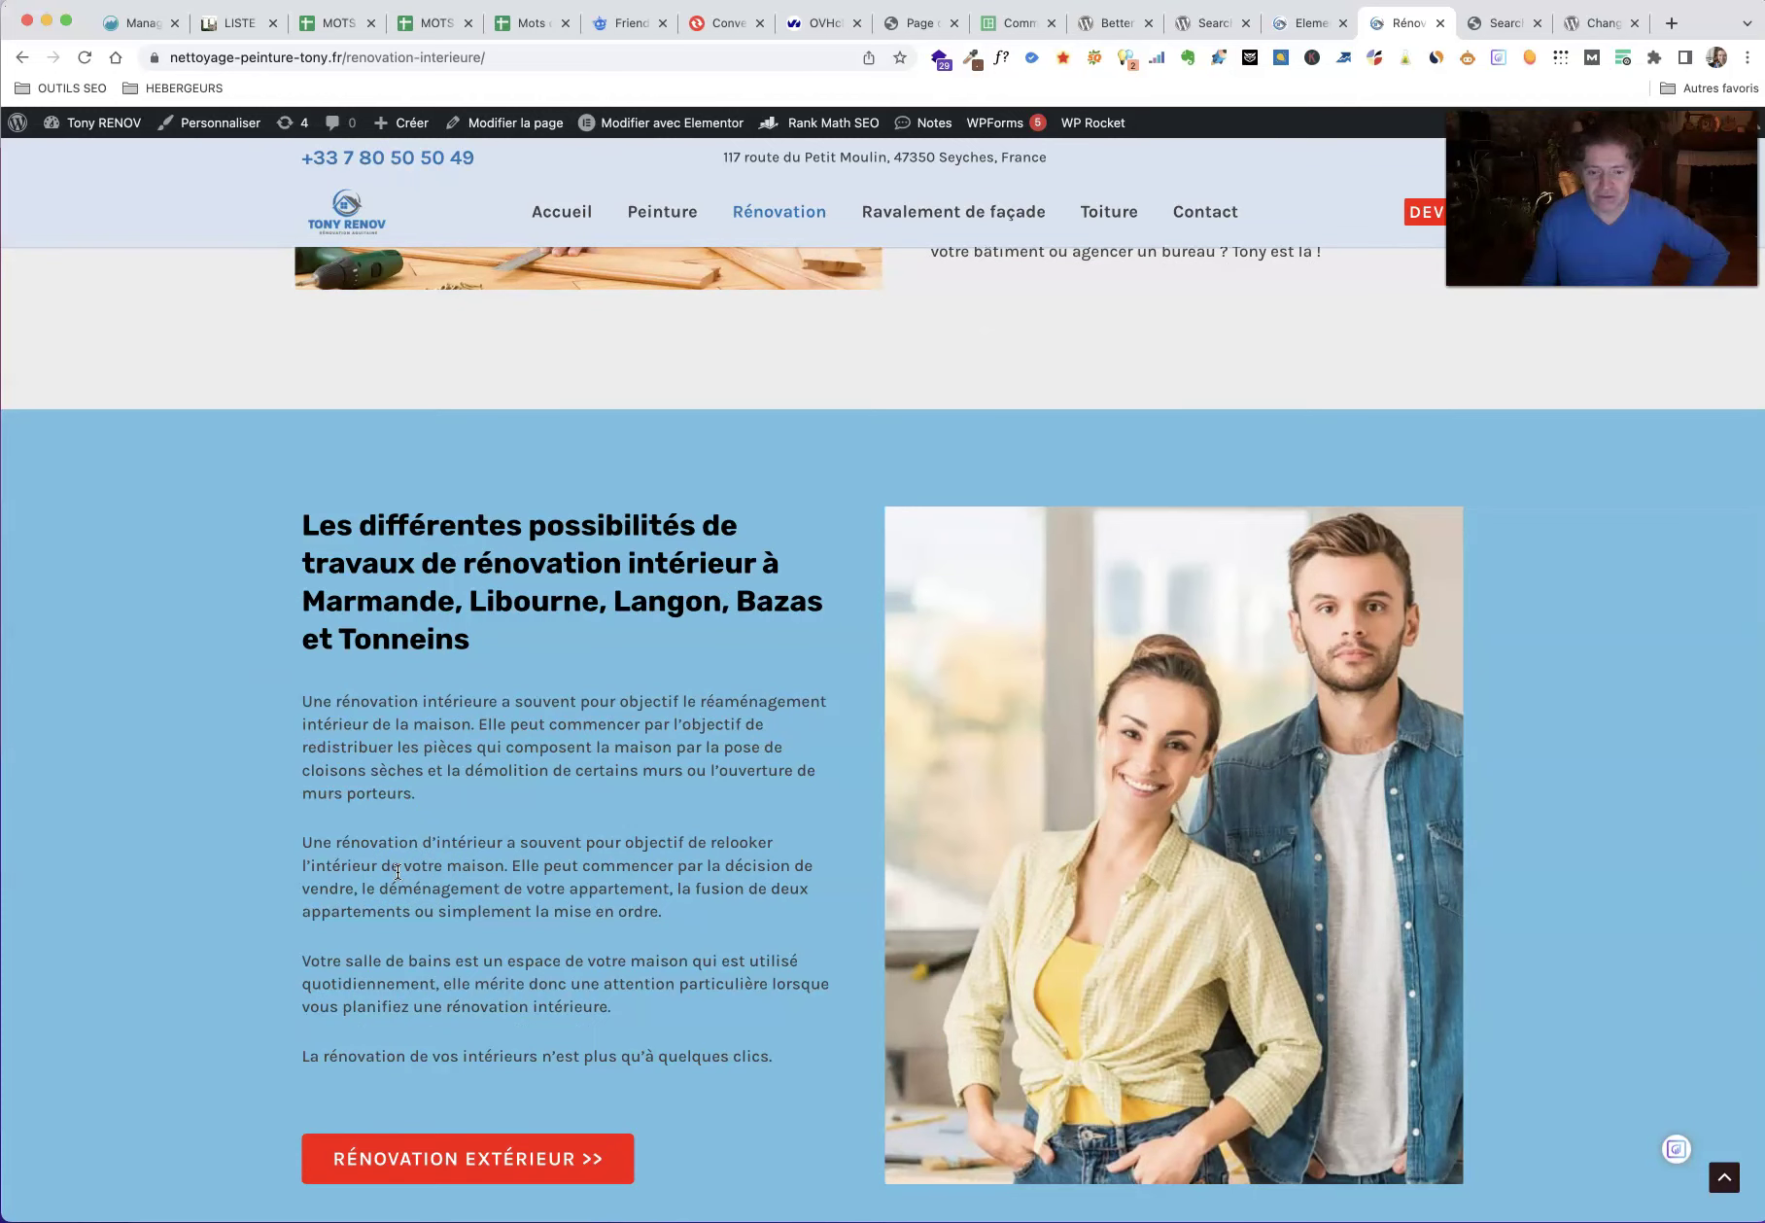
scroll(397, 872, down, 9)
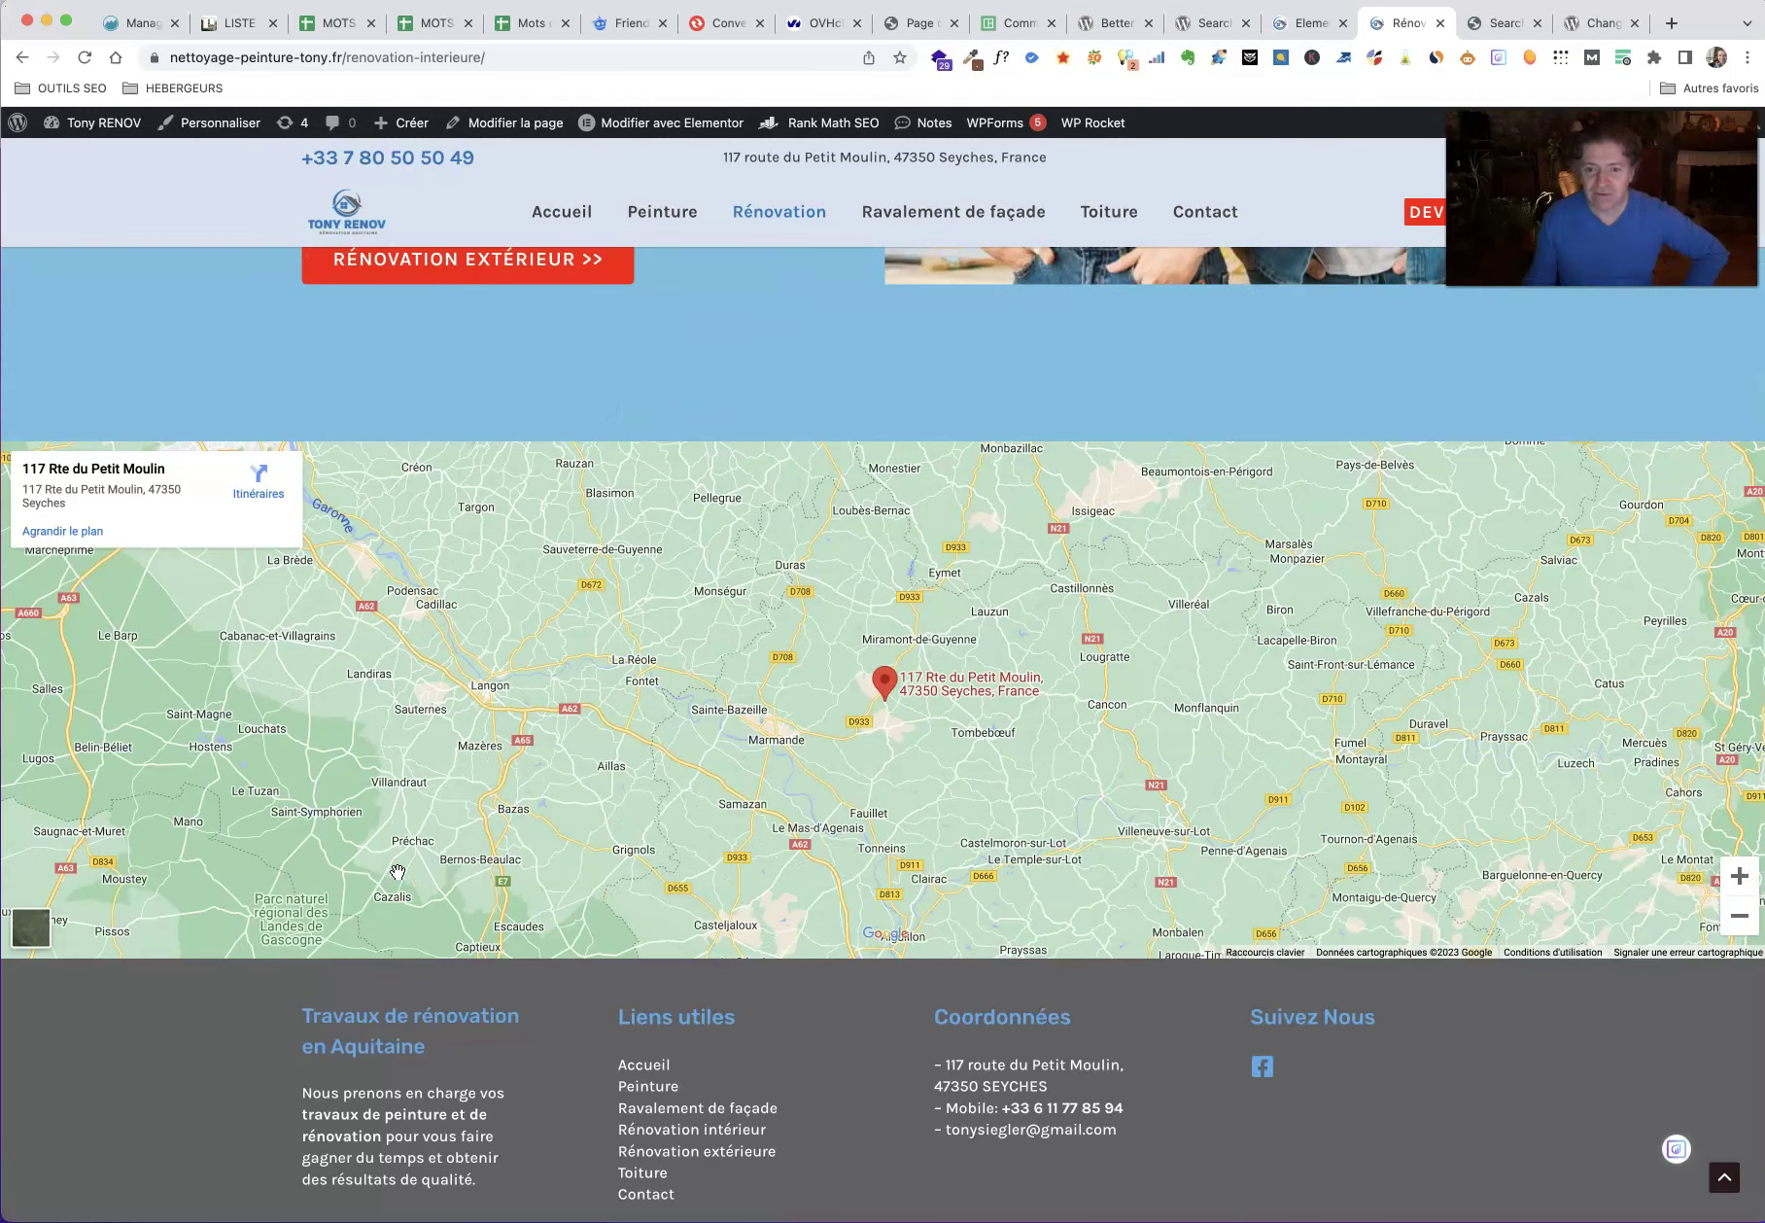
scroll(398, 872, up, 2)
click(980, 214)
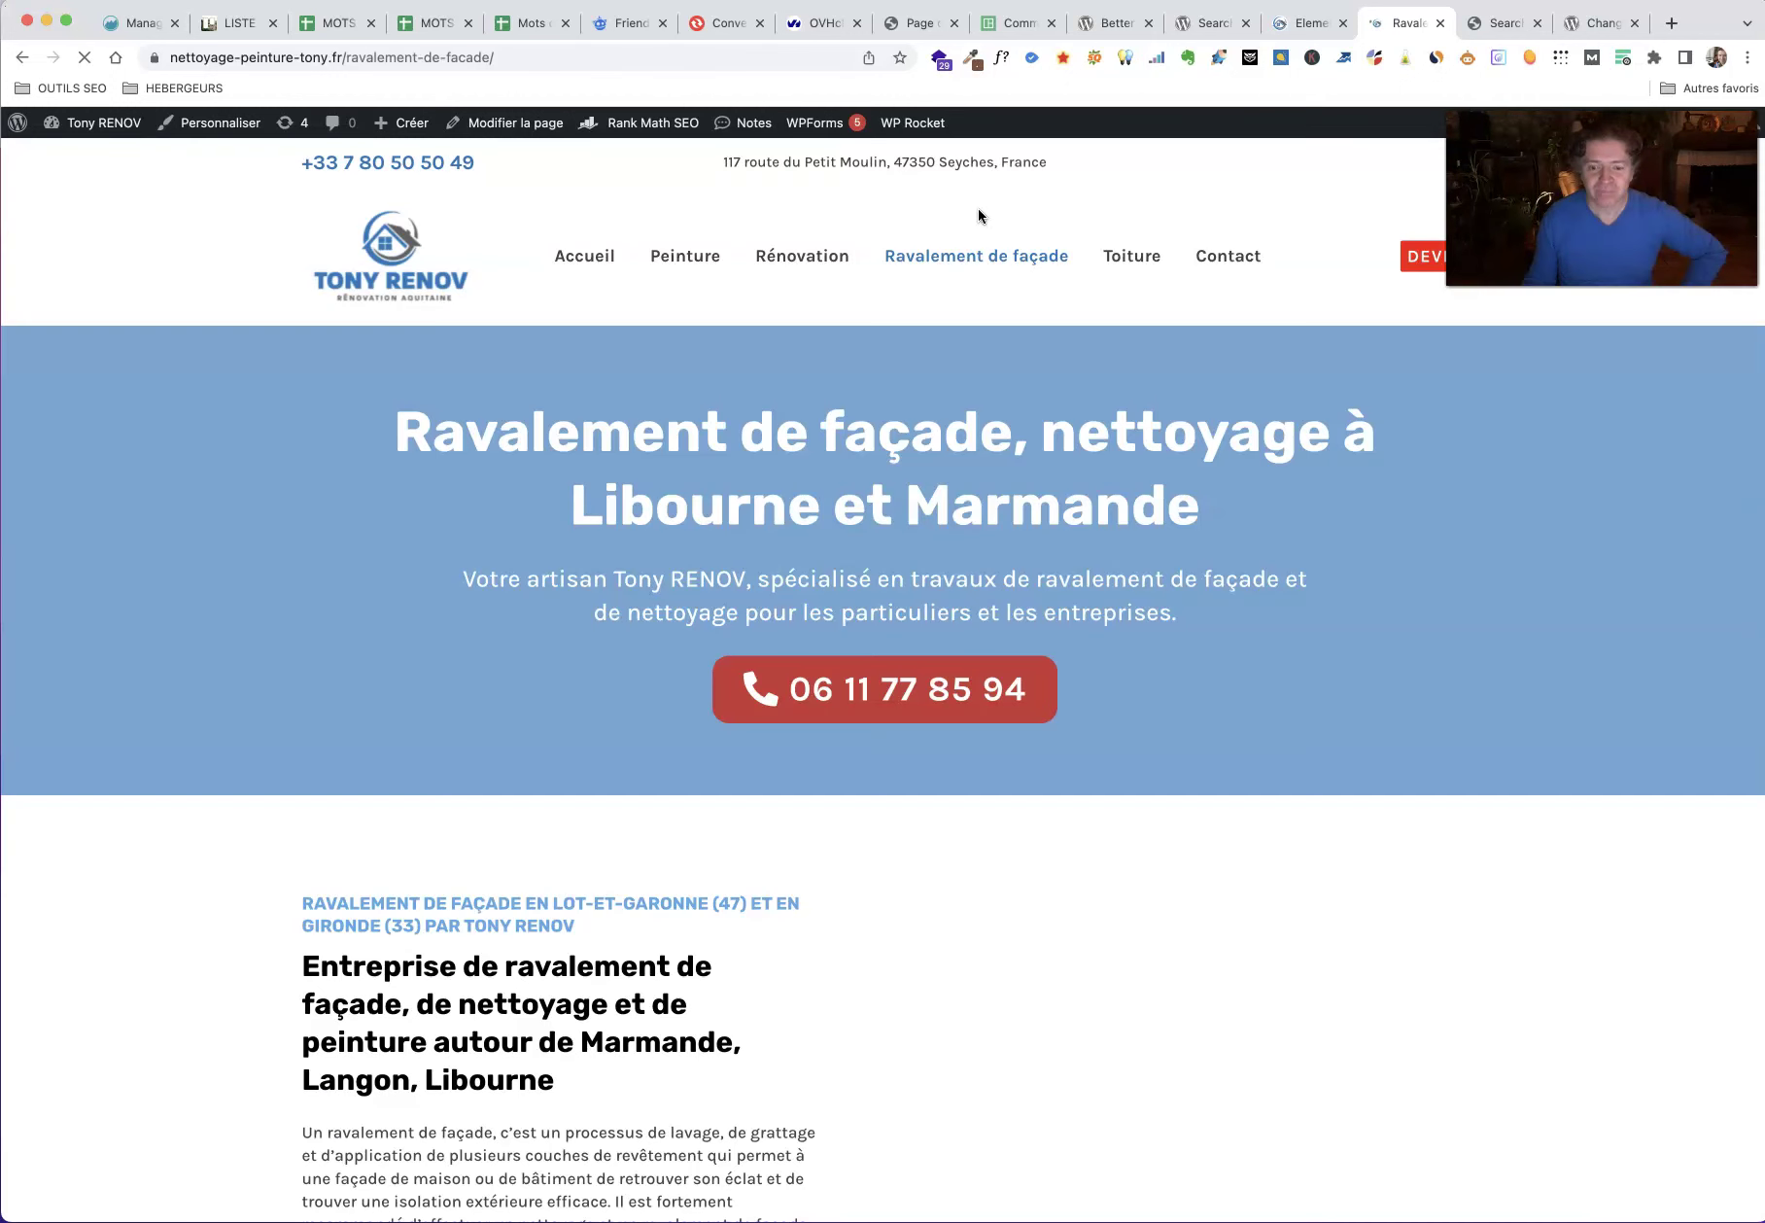
Step: Highlight TONY RENOV in the façade page heading and paragraph, then return to Elementor
click(406, 615)
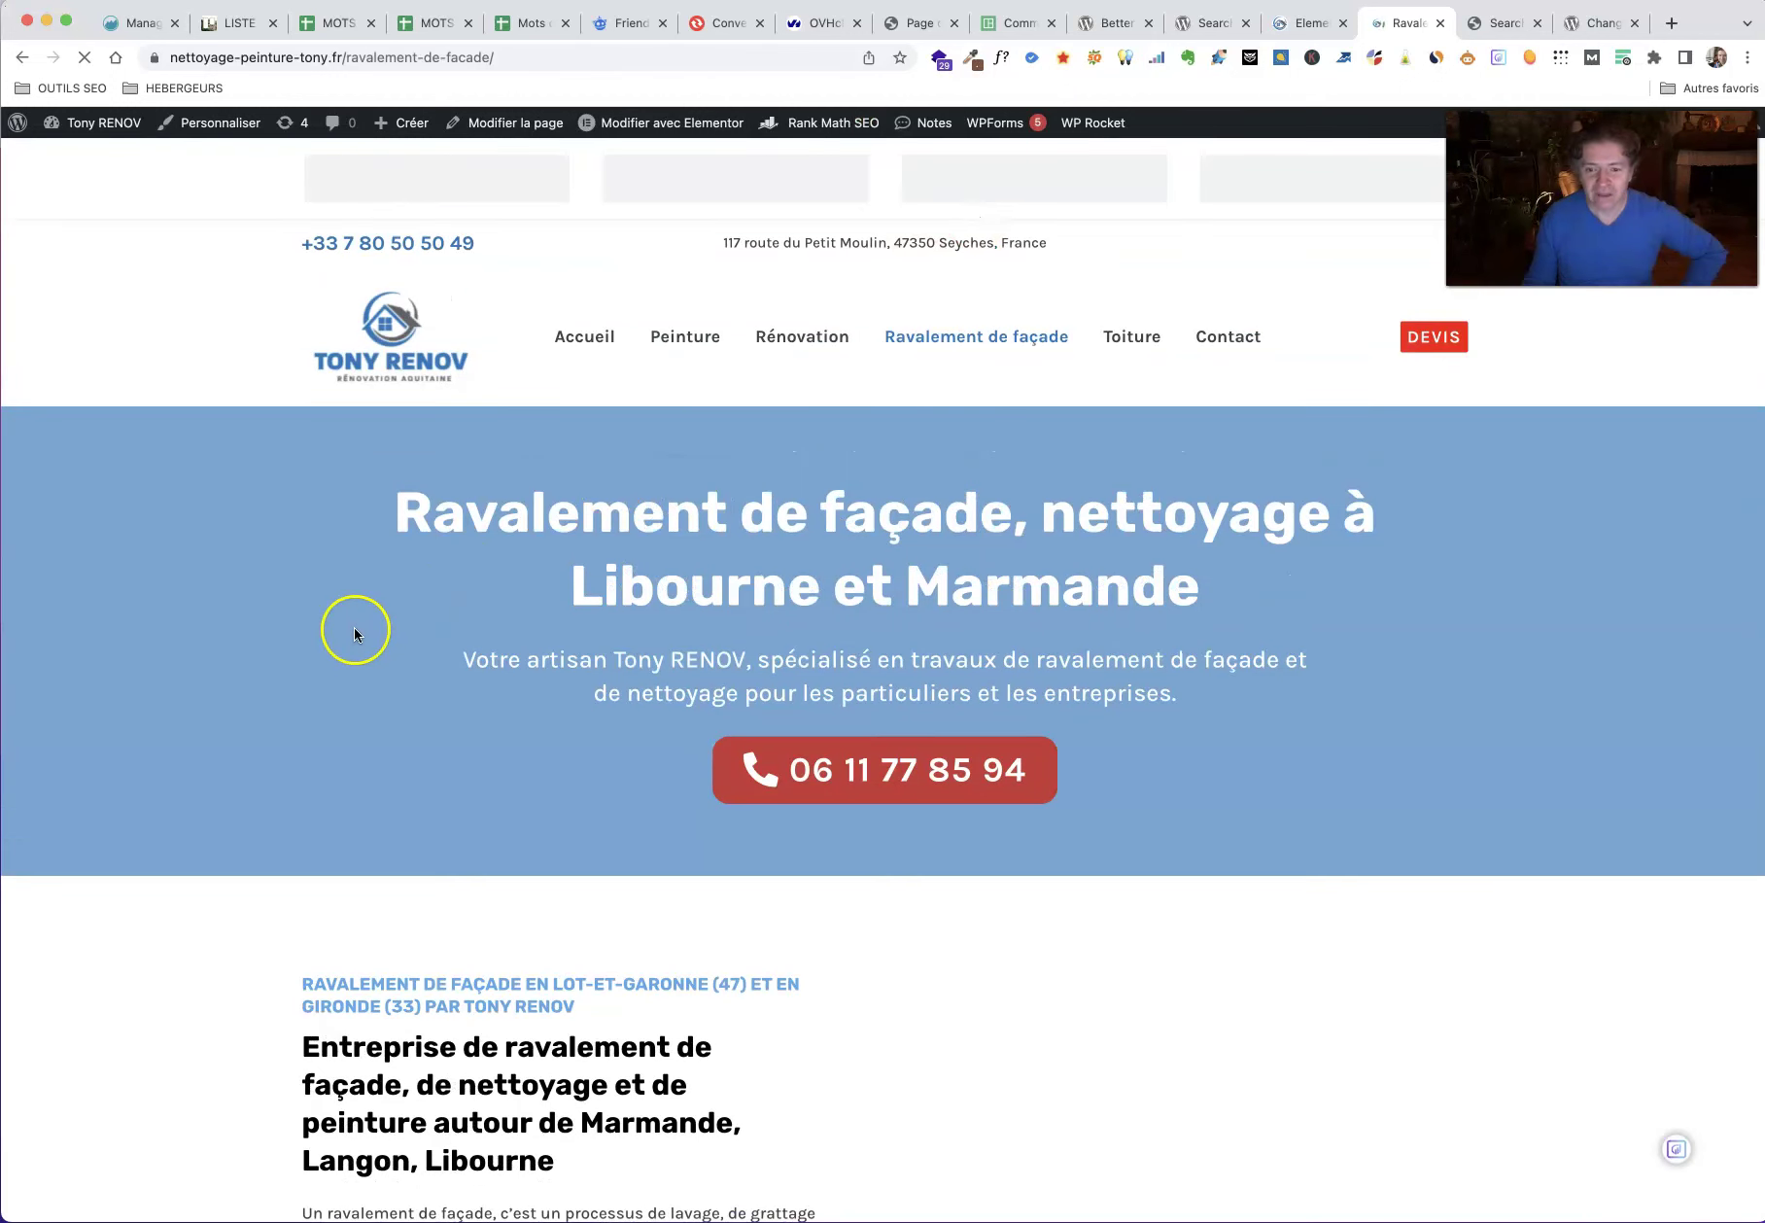
scroll(638, 666, down, 3)
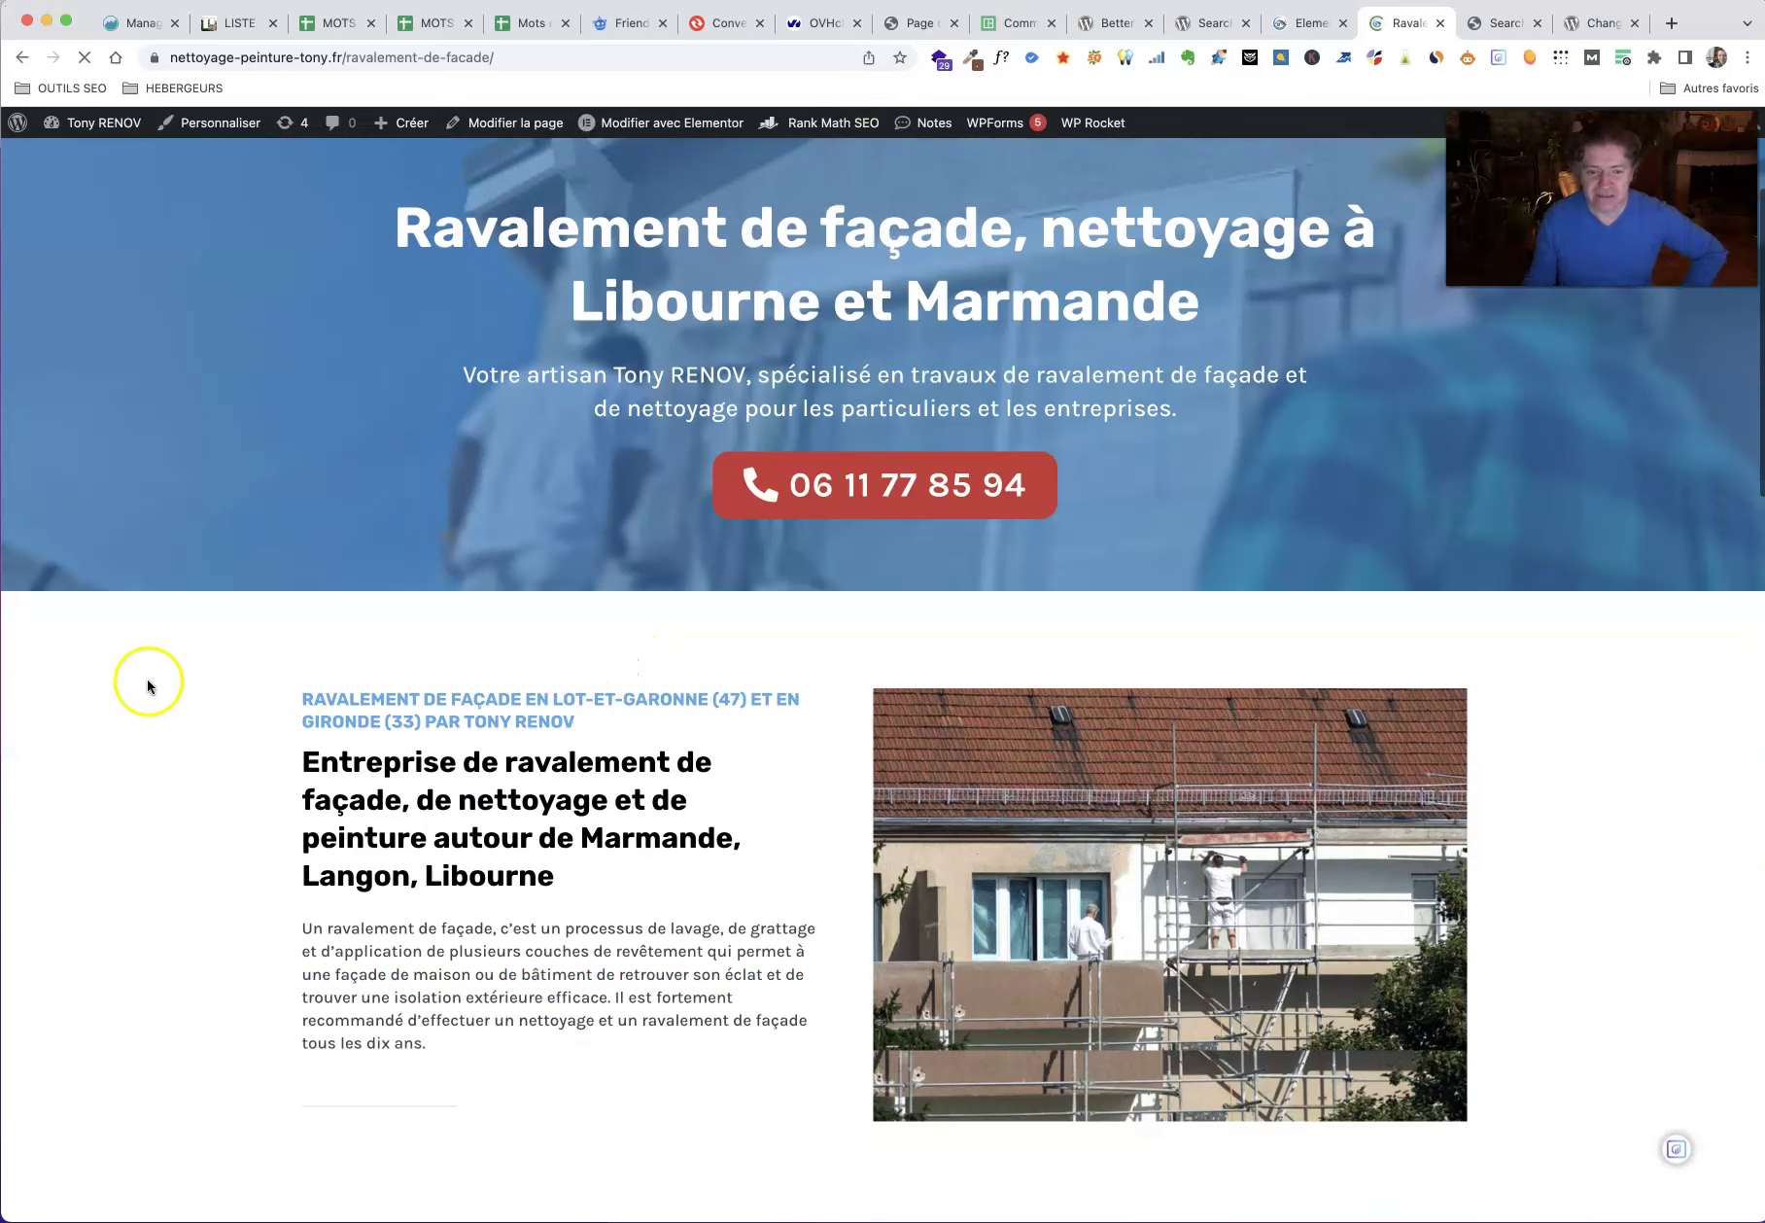
drag(579, 716, 454, 720)
scroll(128, 699, down, 7)
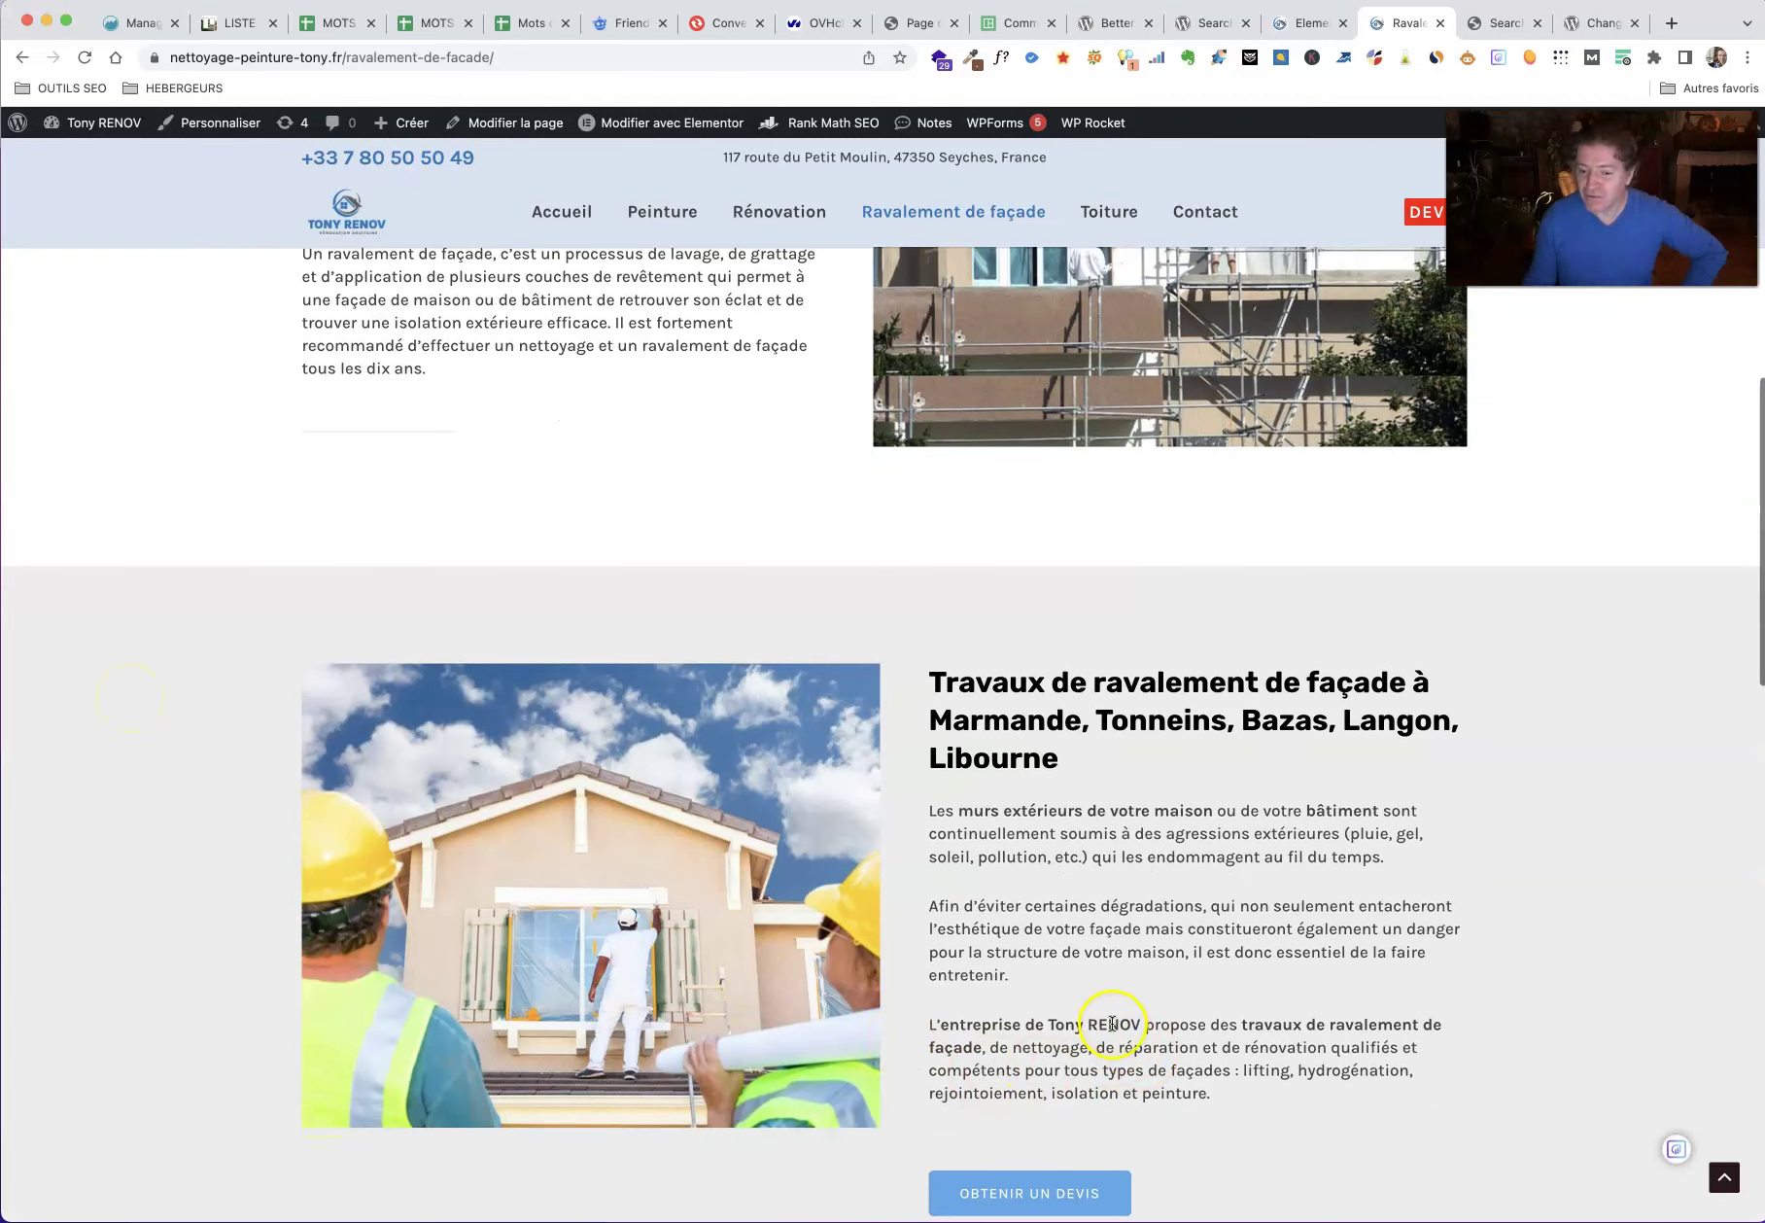
scroll(1114, 1025, down, 8)
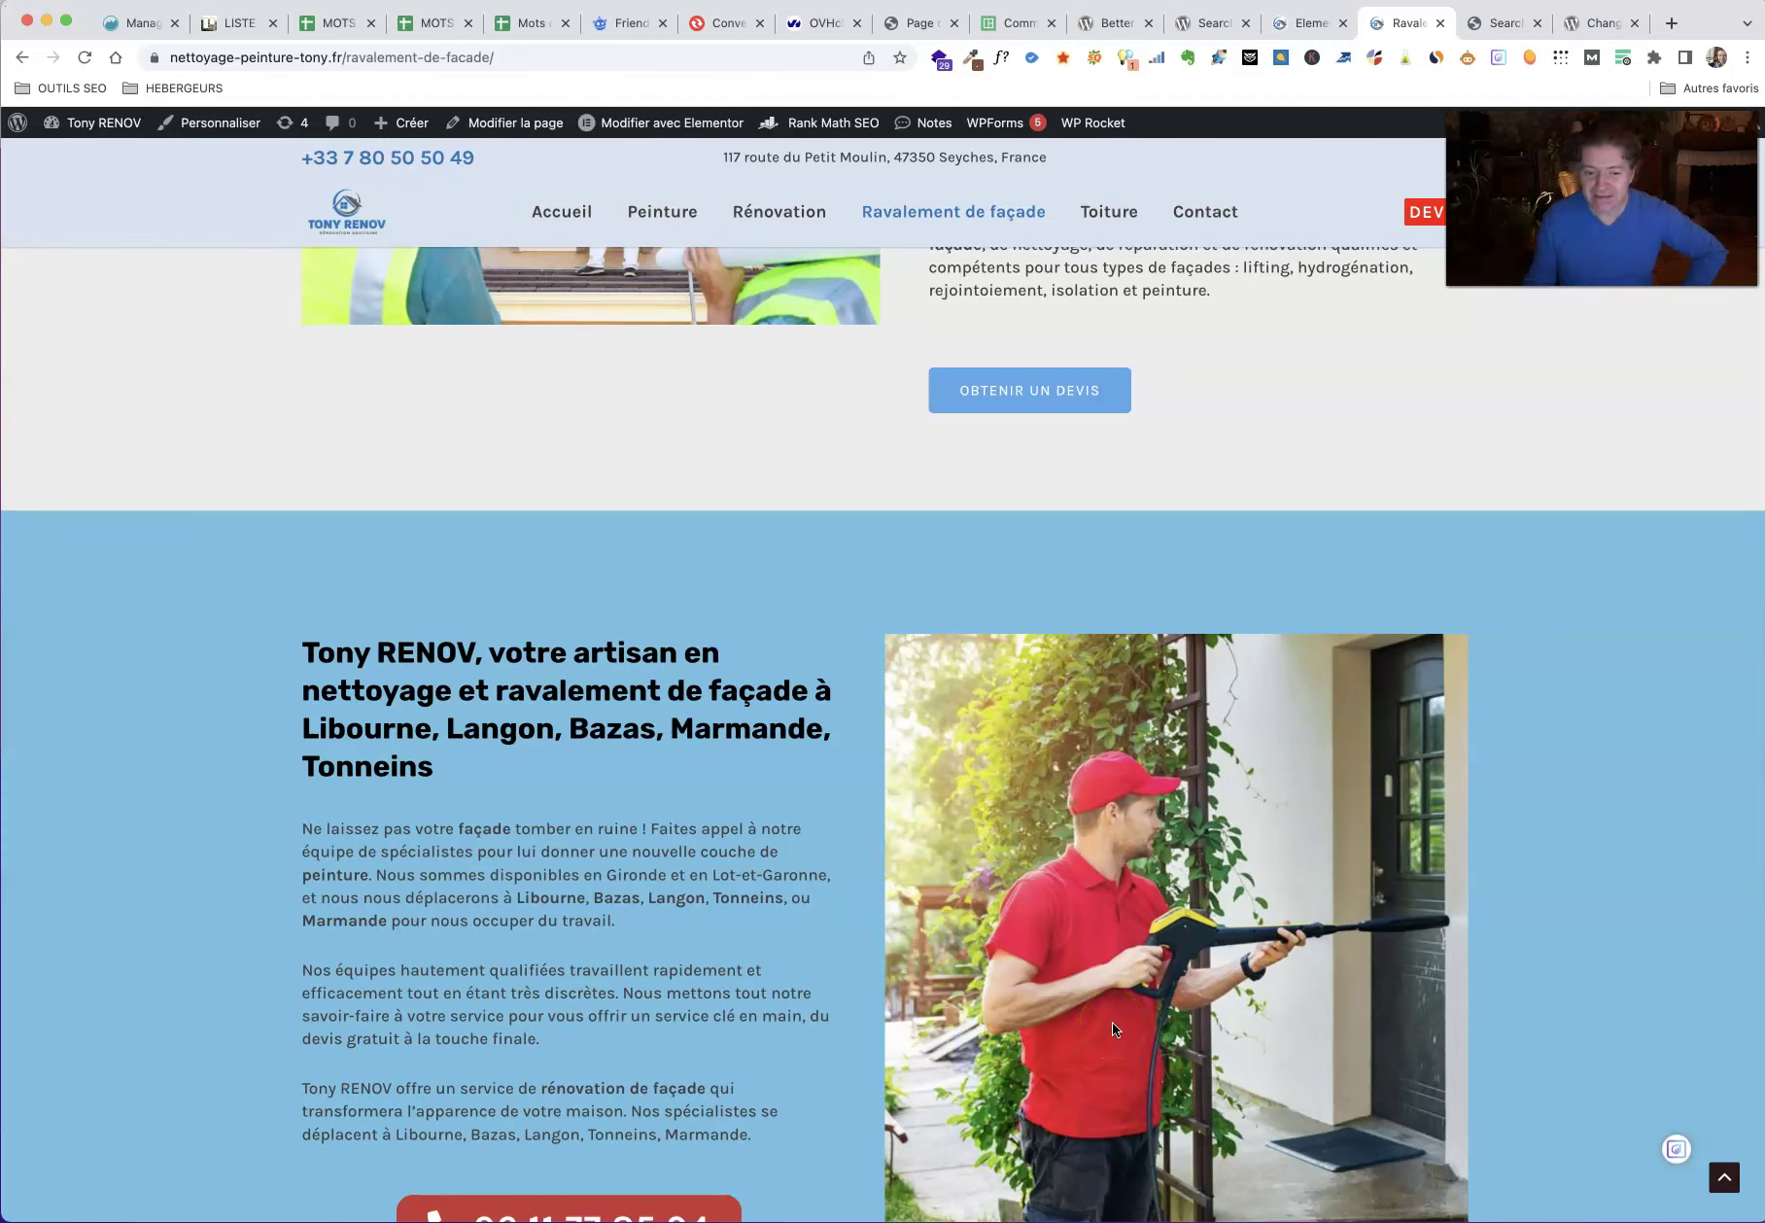
scroll(575, 978, down, 1)
drag(394, 943, 292, 944)
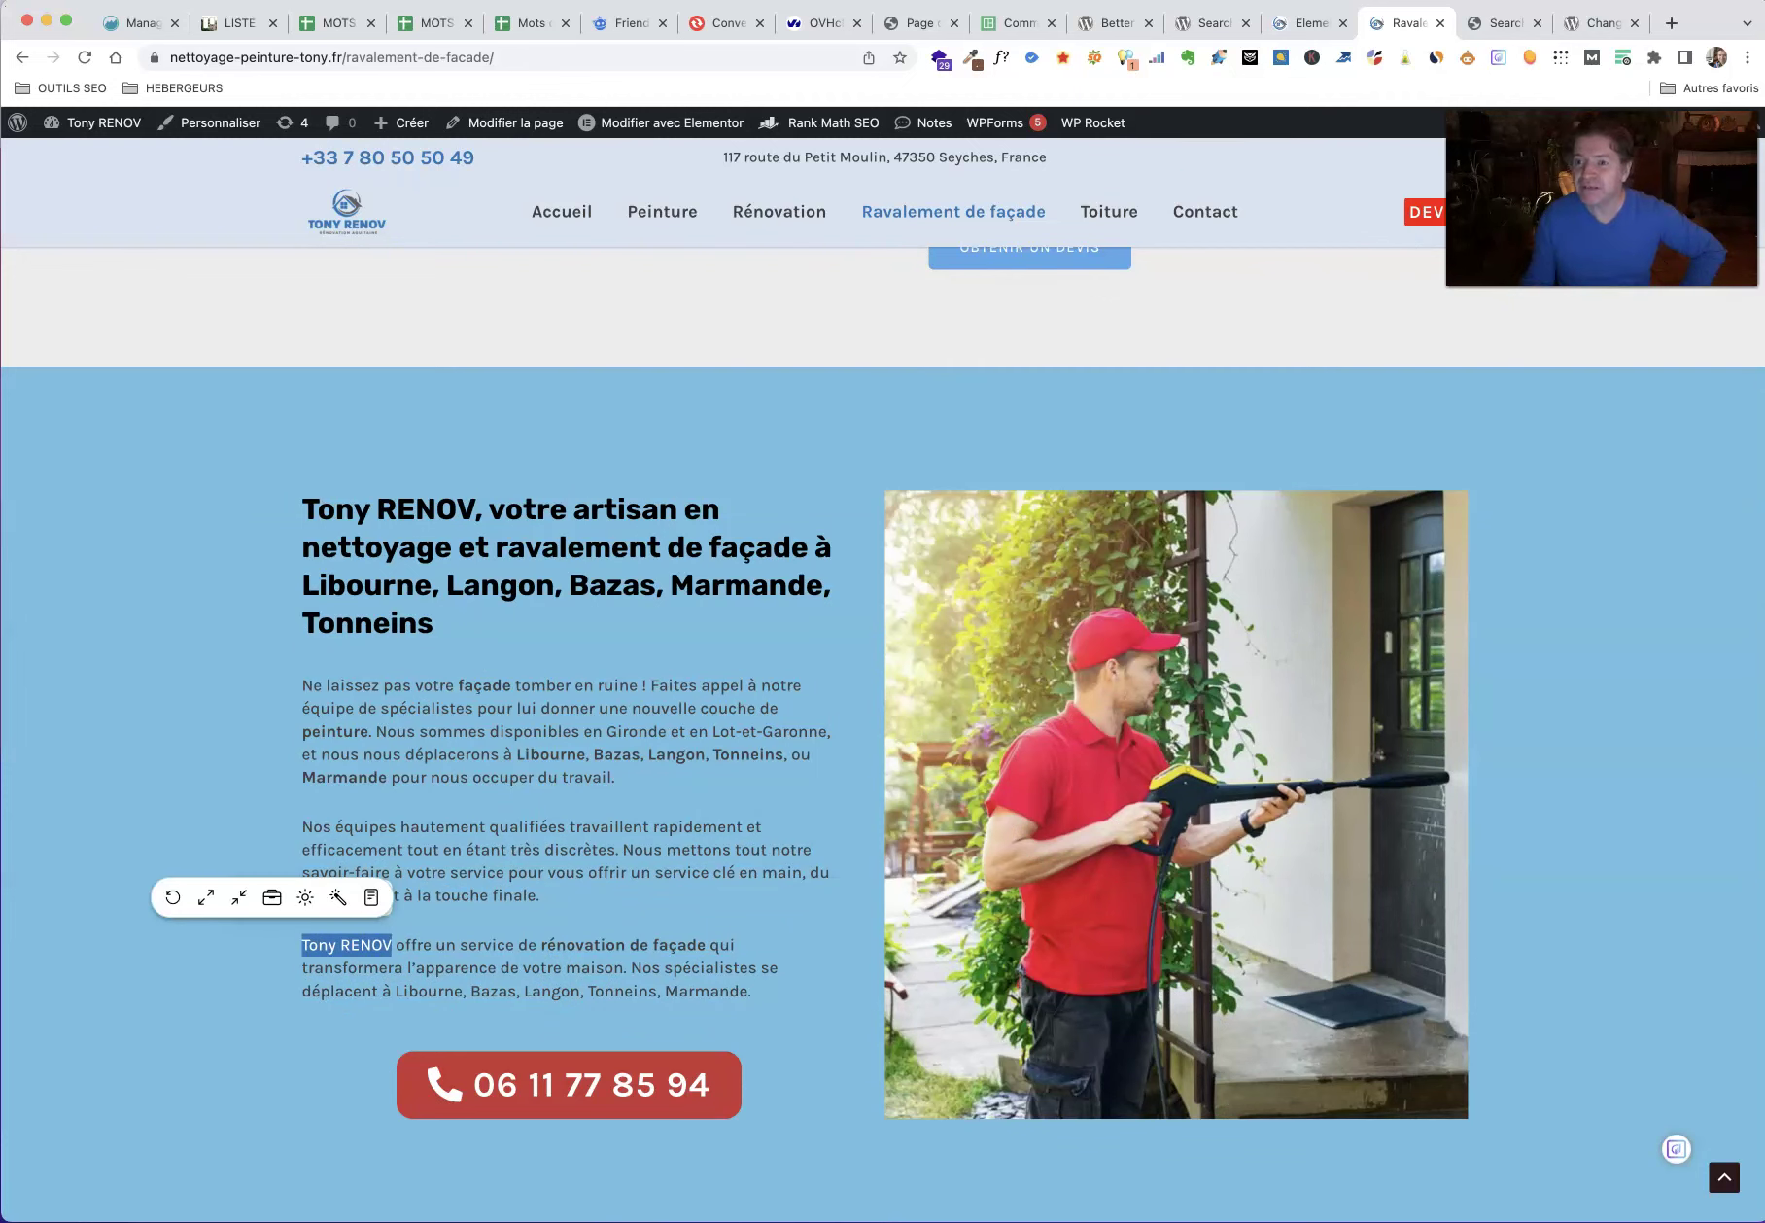
click(1292, 24)
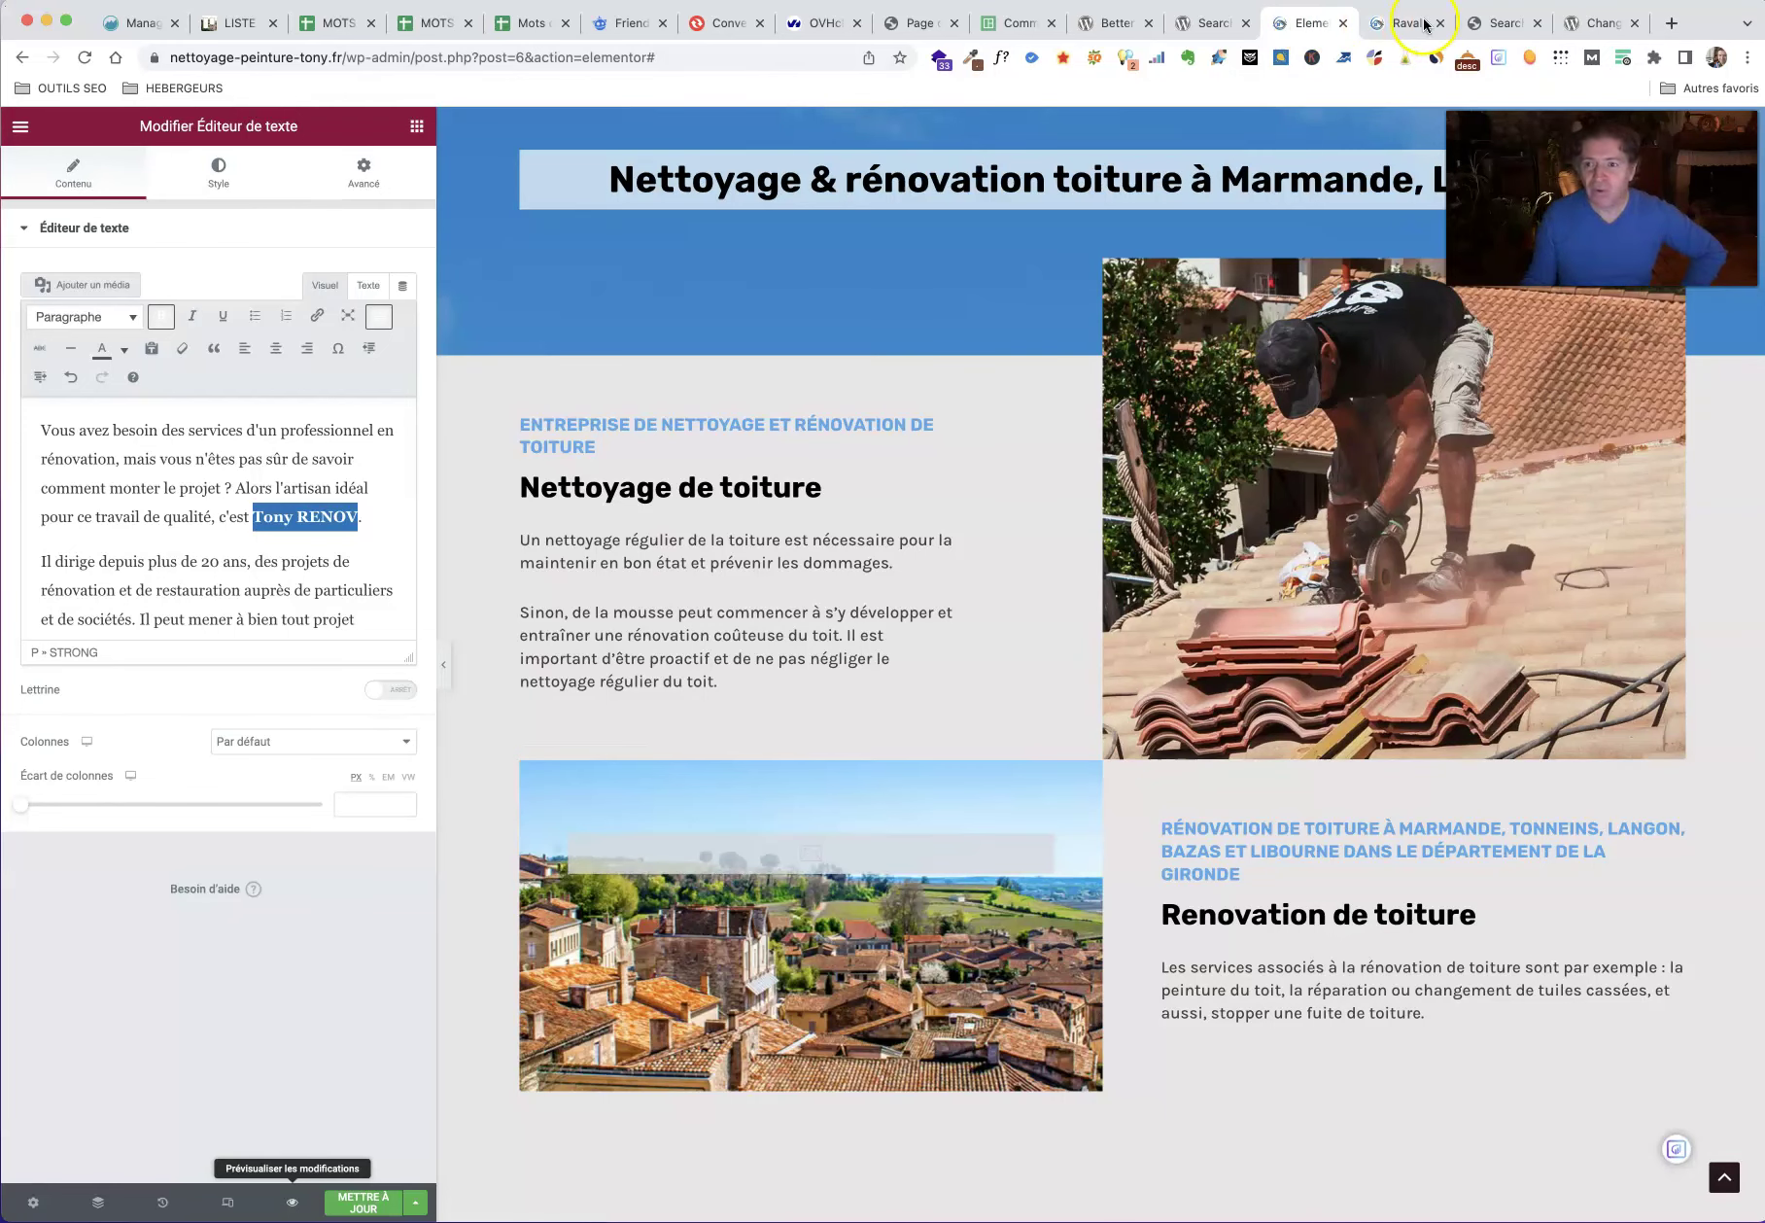
Step: Reload the Elementor editor and confirm the services cards now name Tony RENOV
click(1505, 23)
click(1298, 23)
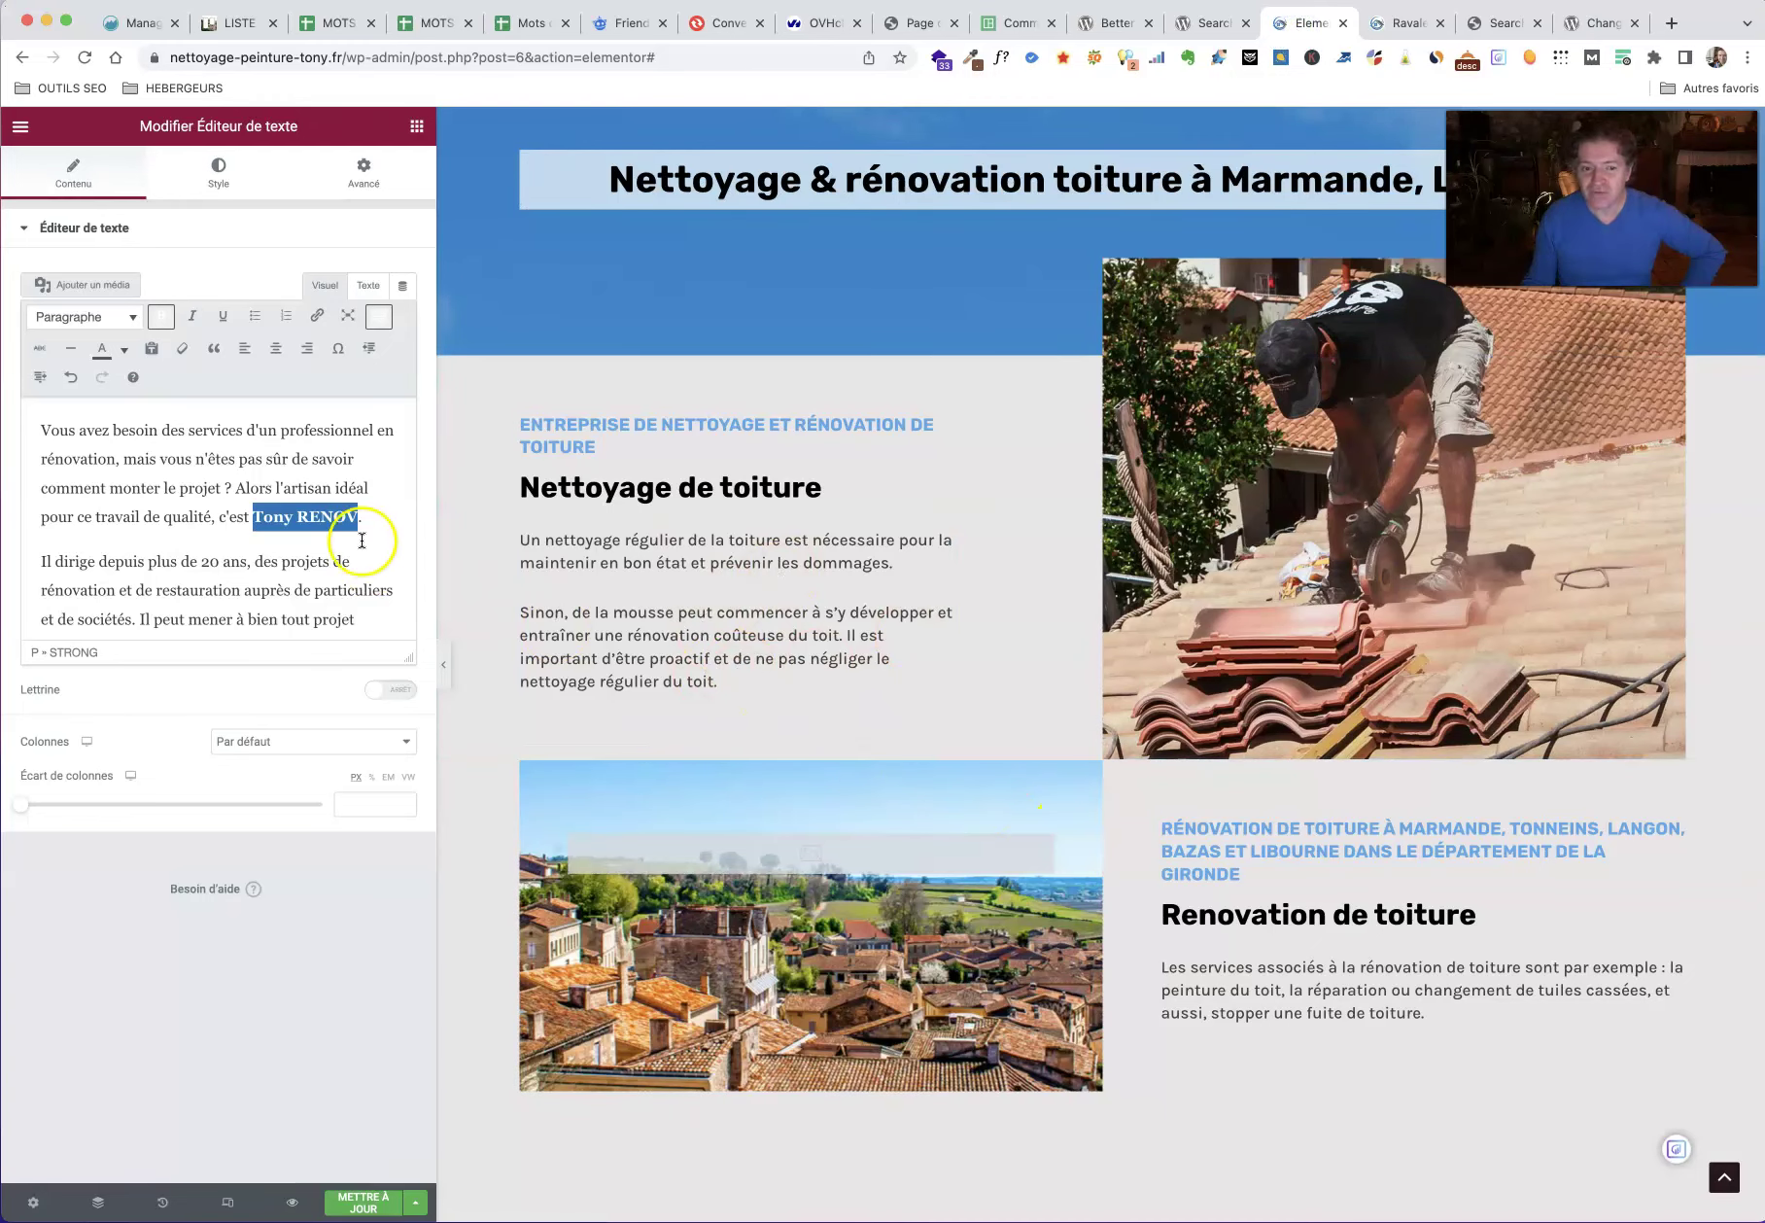
scroll(1102, 768, down, 8)
scroll(1103, 777, up, 3)
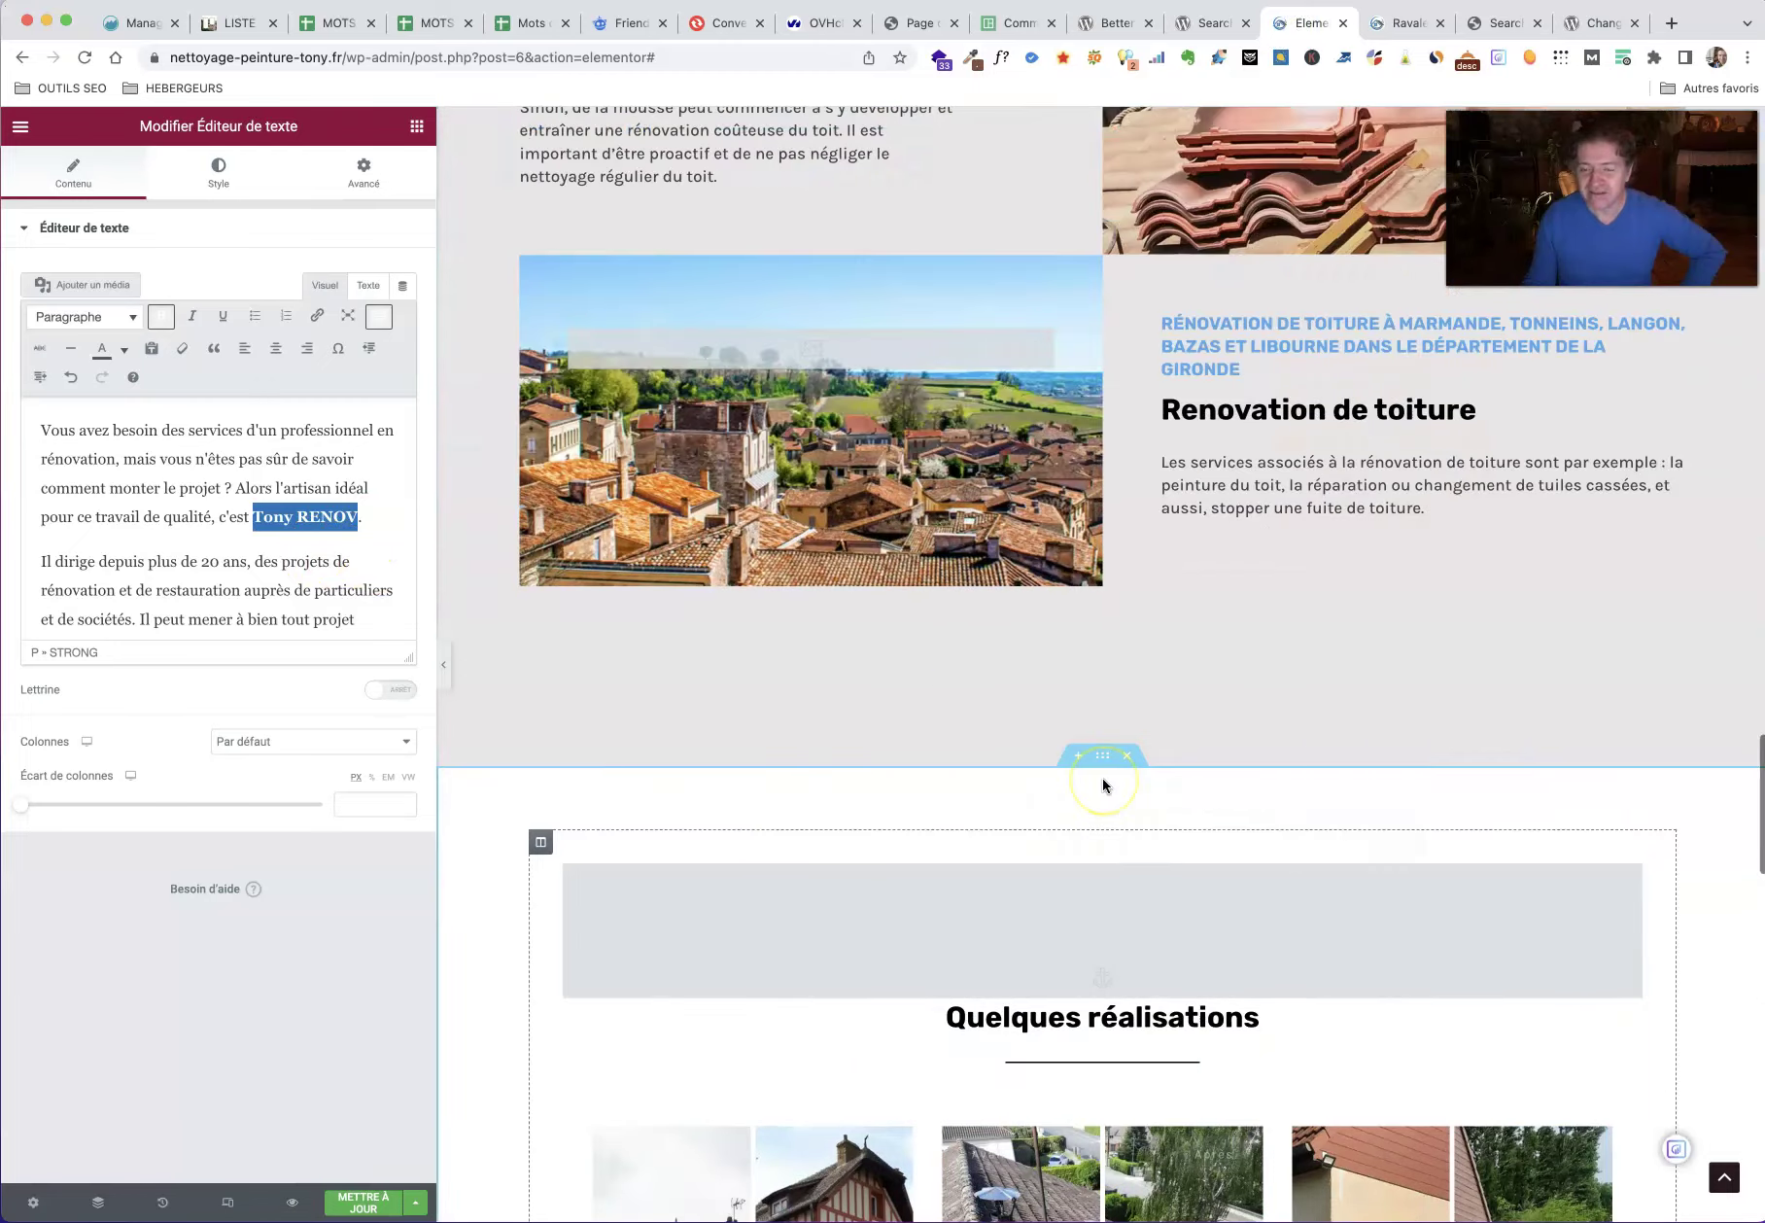
scroll(1102, 777, up, 10)
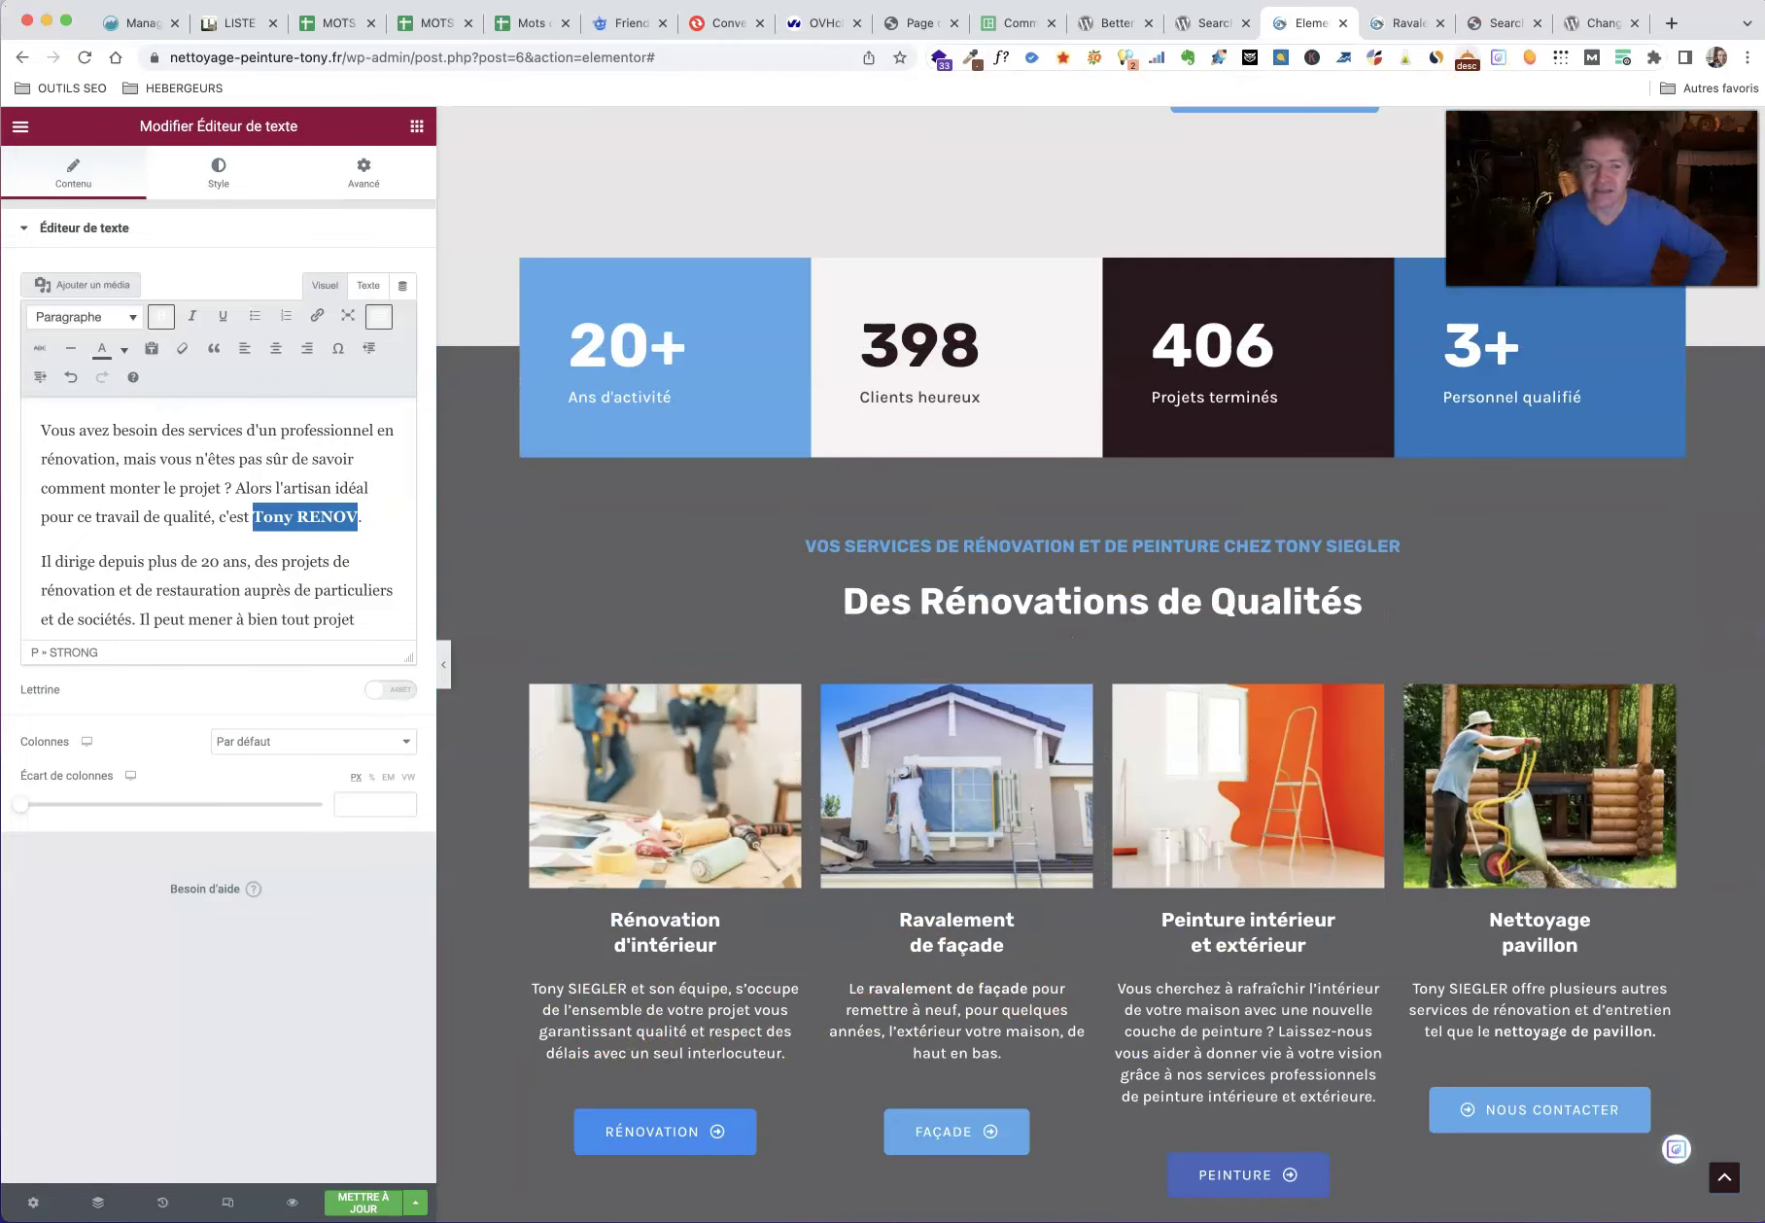
click(84, 57)
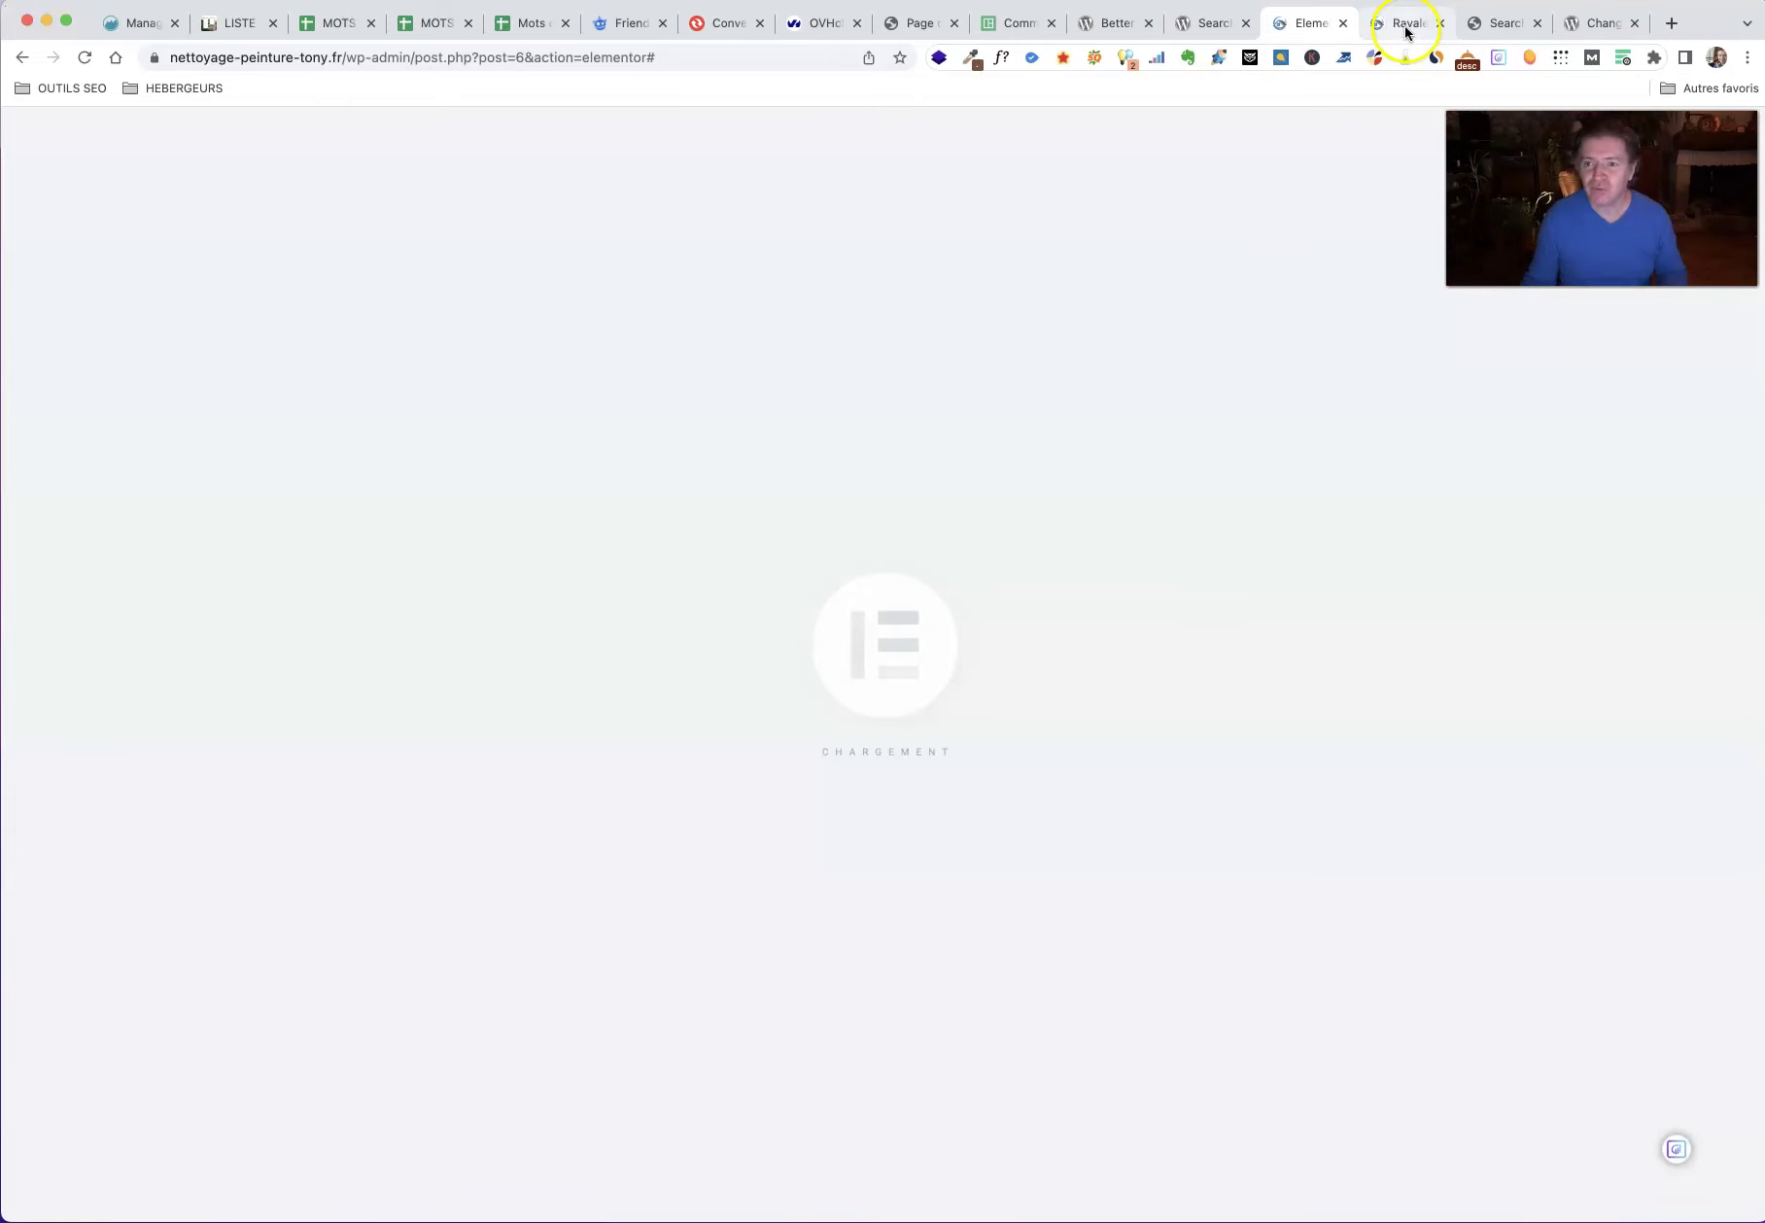
scroll(972, 630, down, 6)
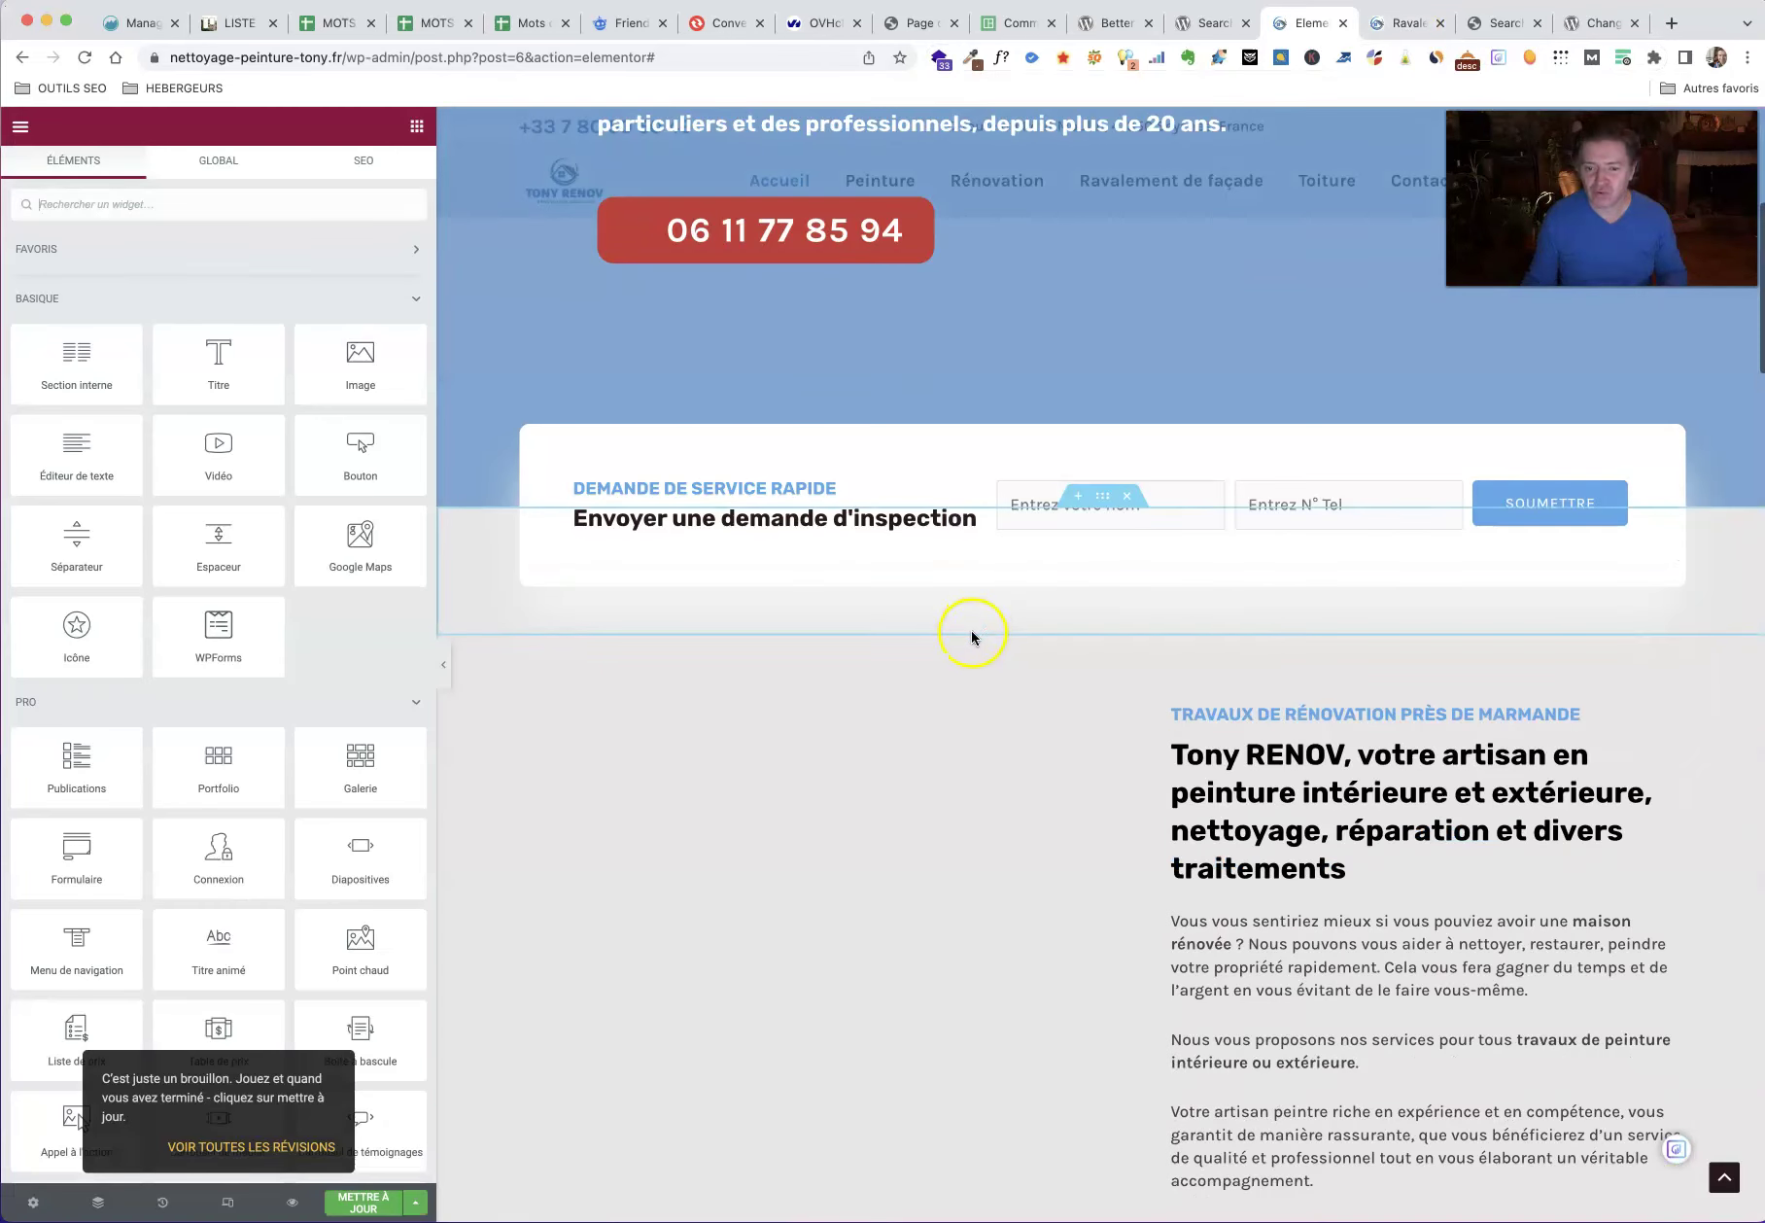
scroll(968, 630, up, 6)
scroll(975, 640, down, 20)
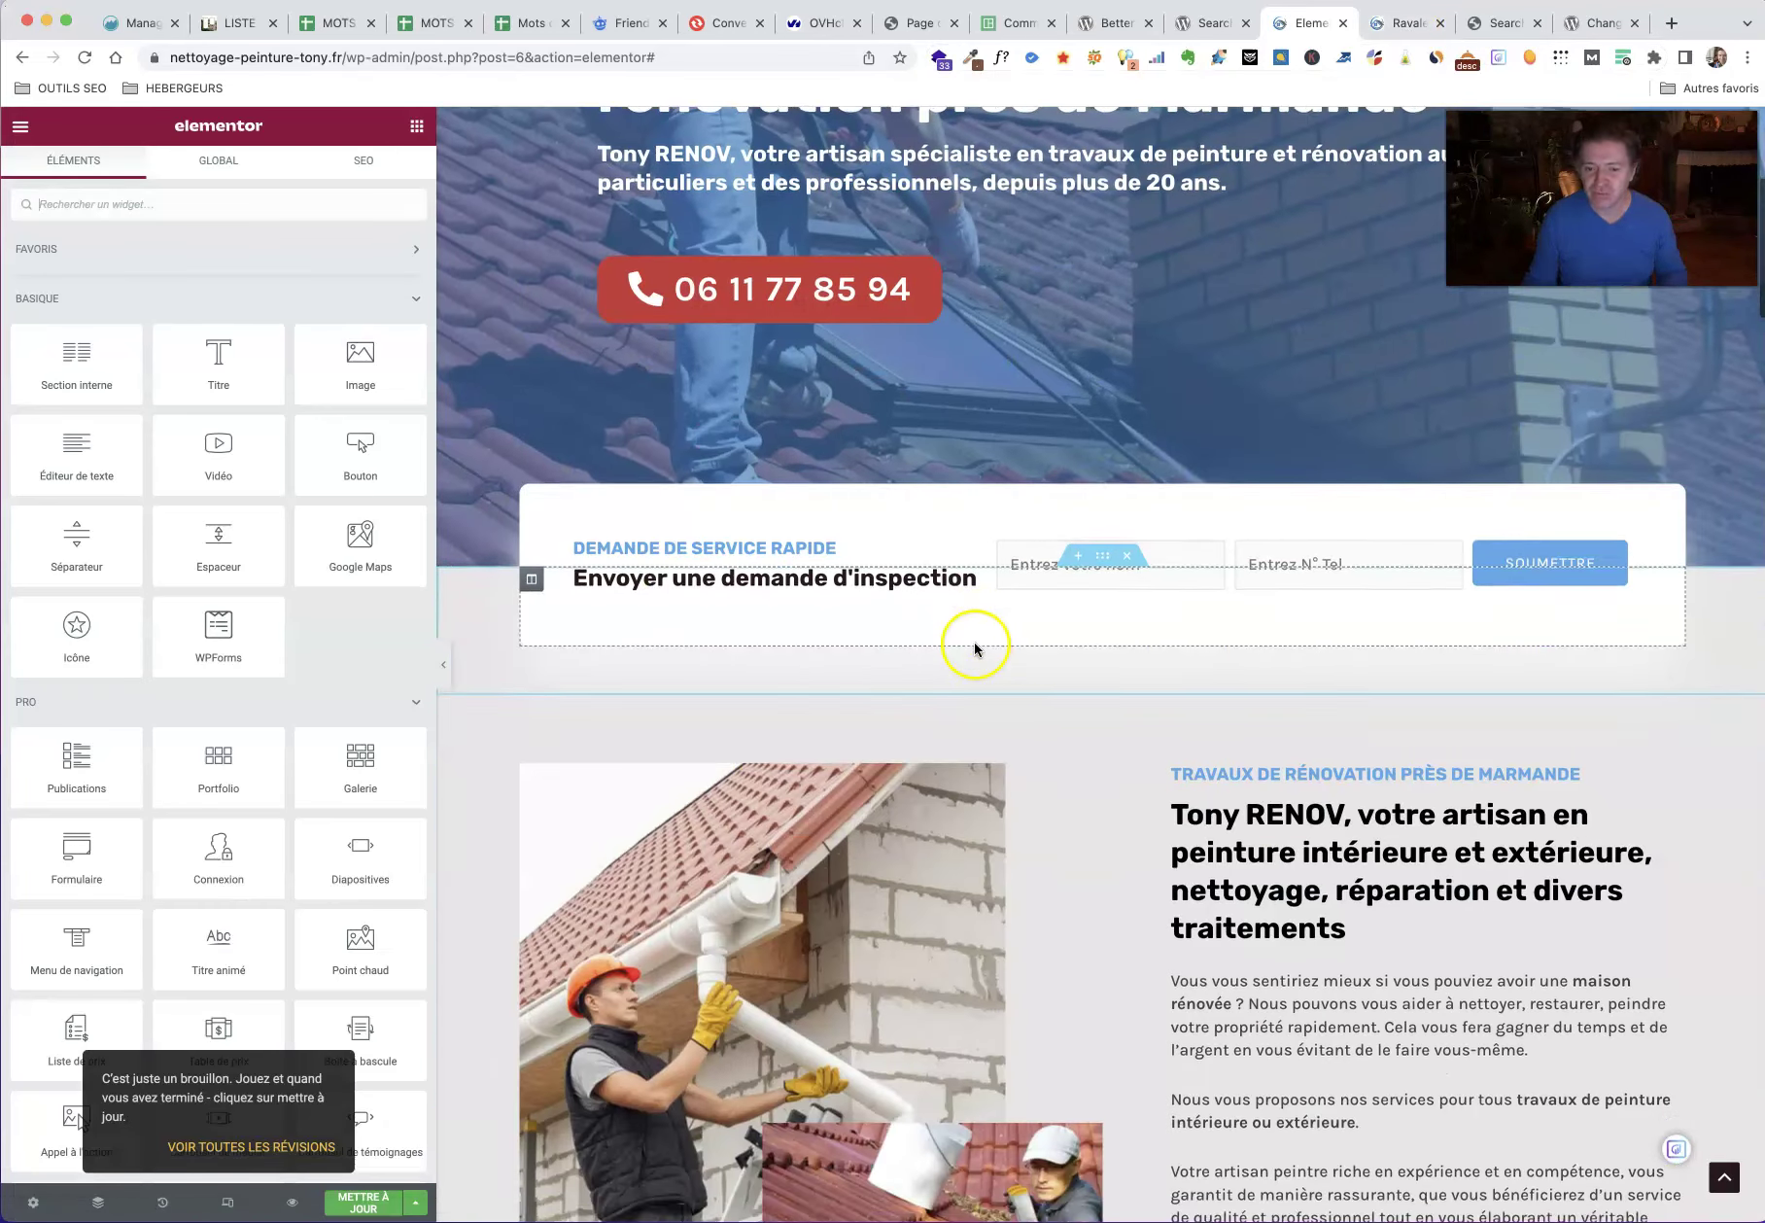
scroll(975, 645, up, 6)
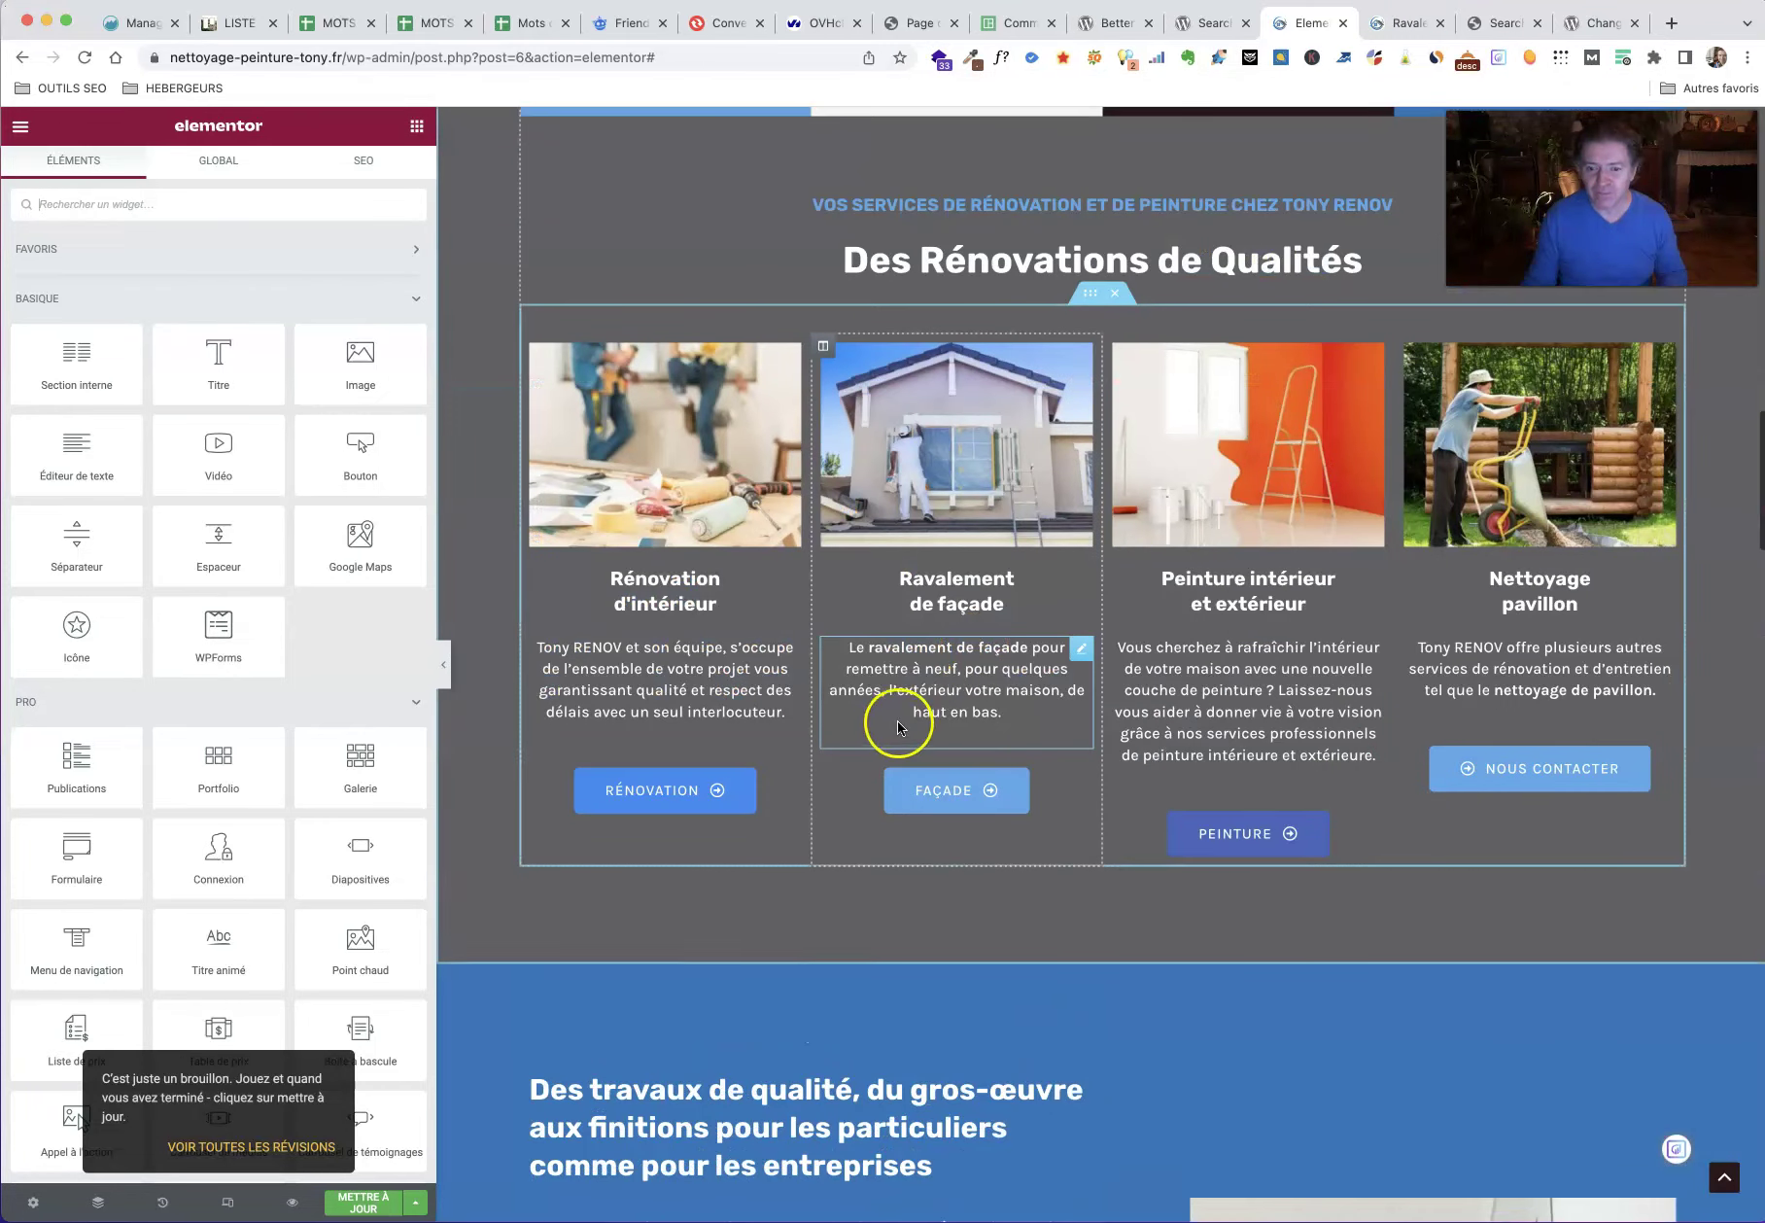
click(1406, 23)
Step: Clear and preload the site cache from the Search Regex admin page
click(1500, 23)
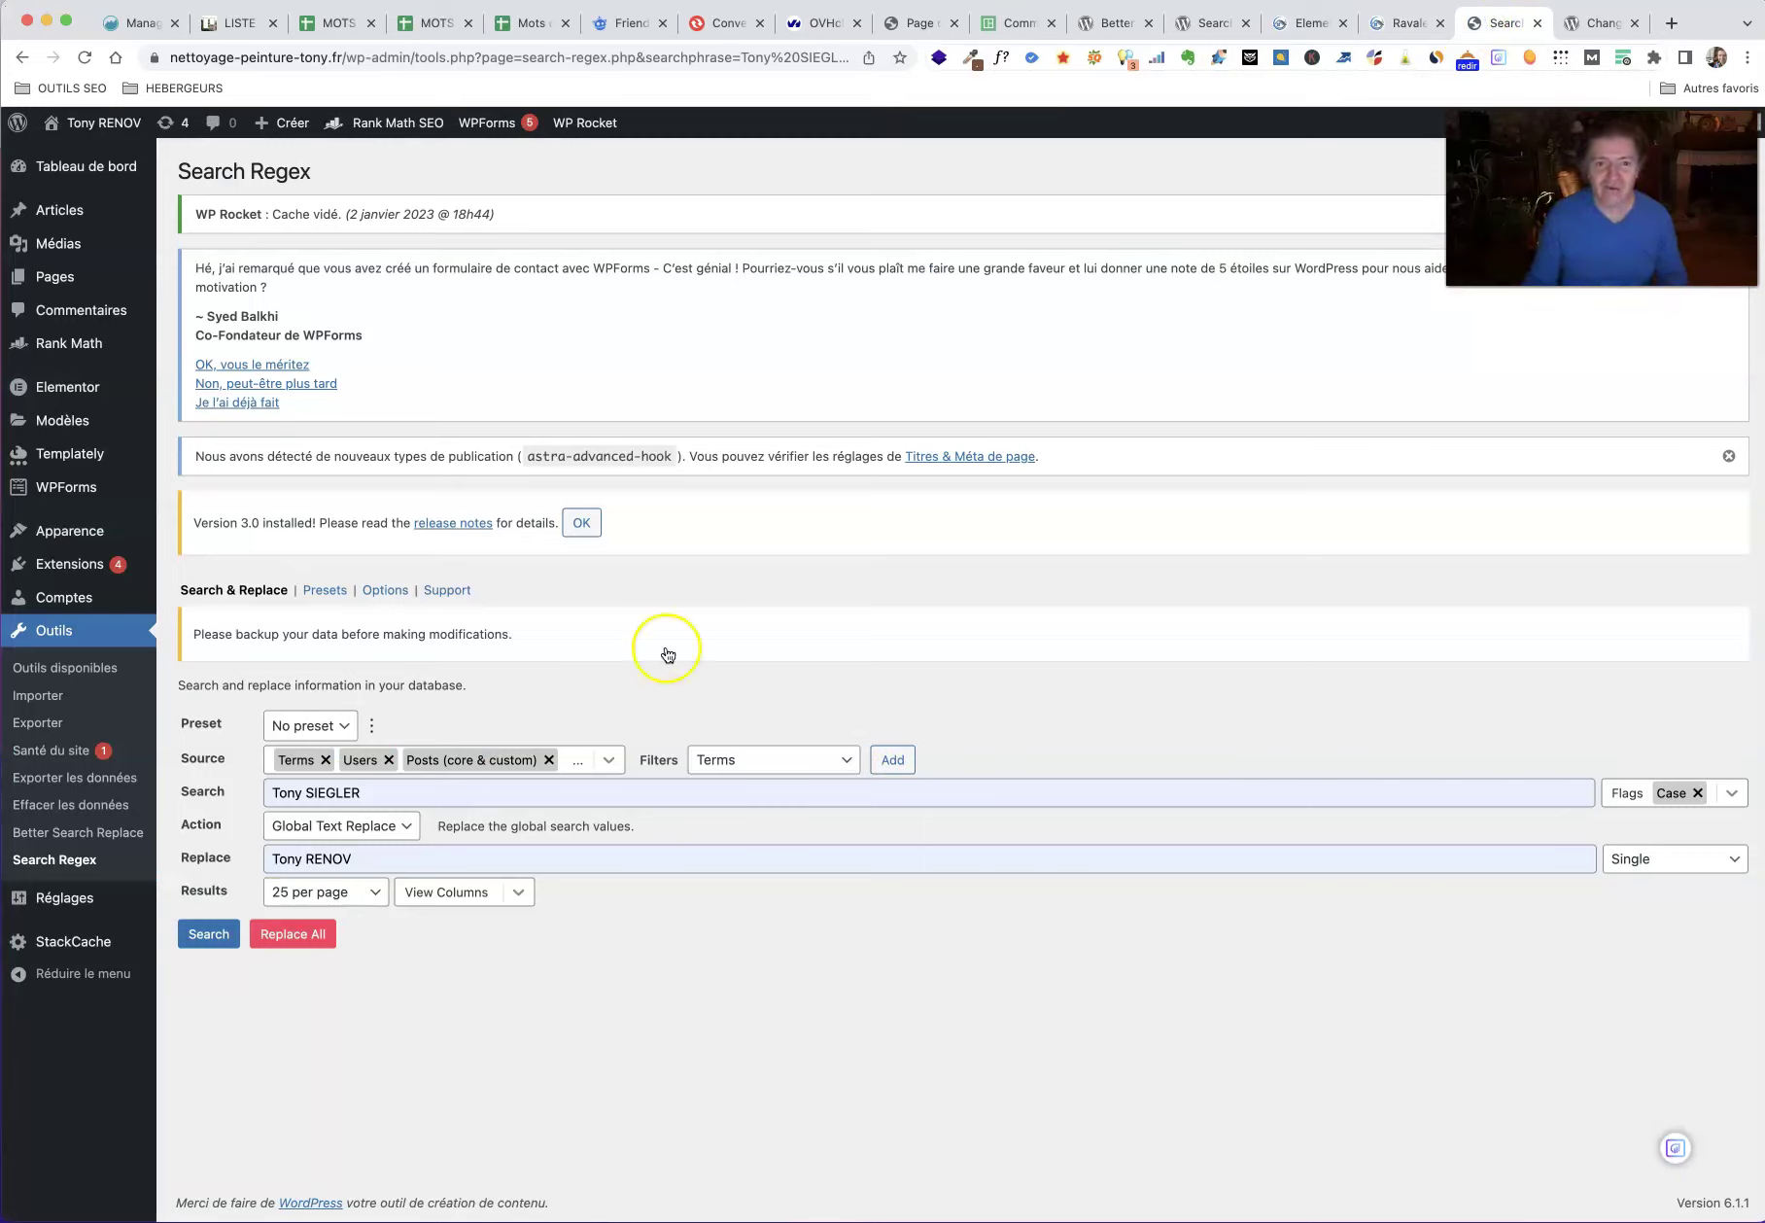
mouse_move(603, 122)
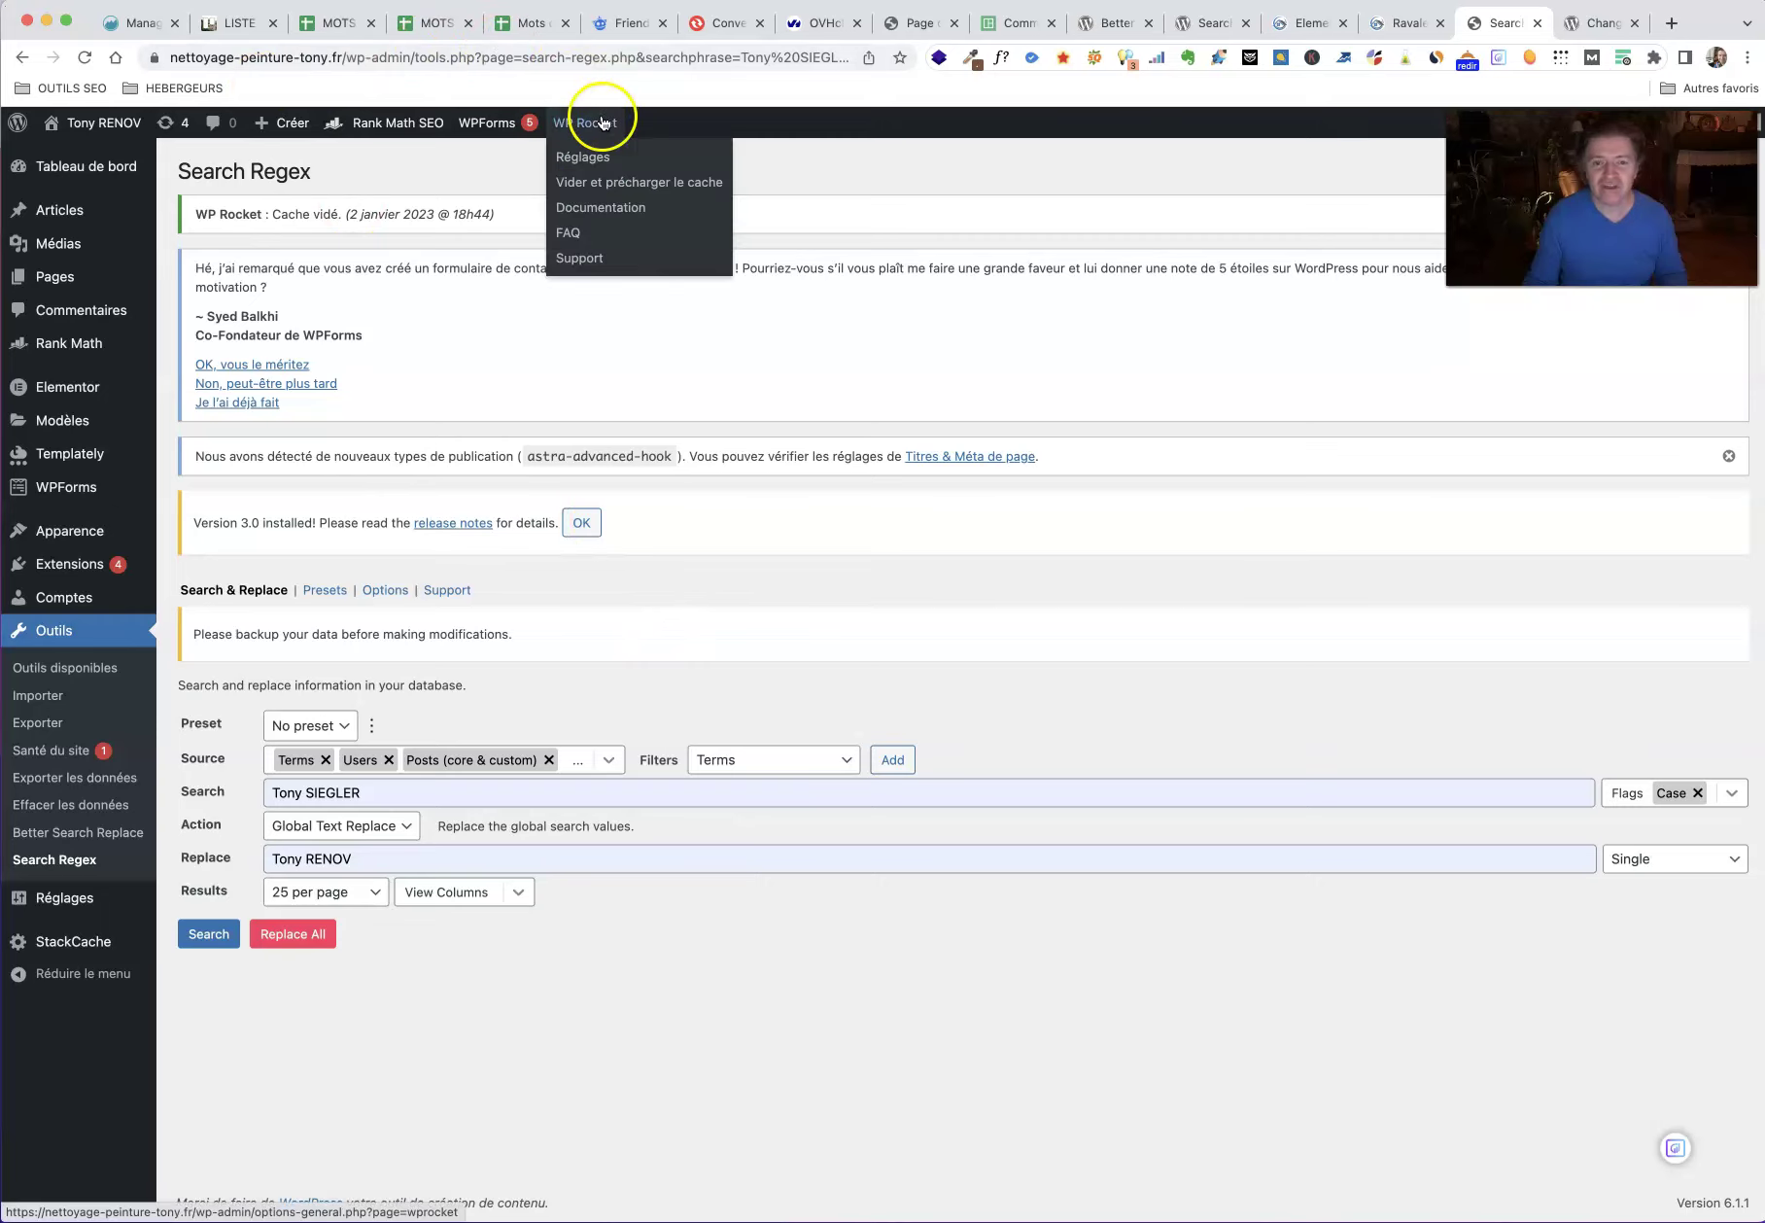
click(601, 184)
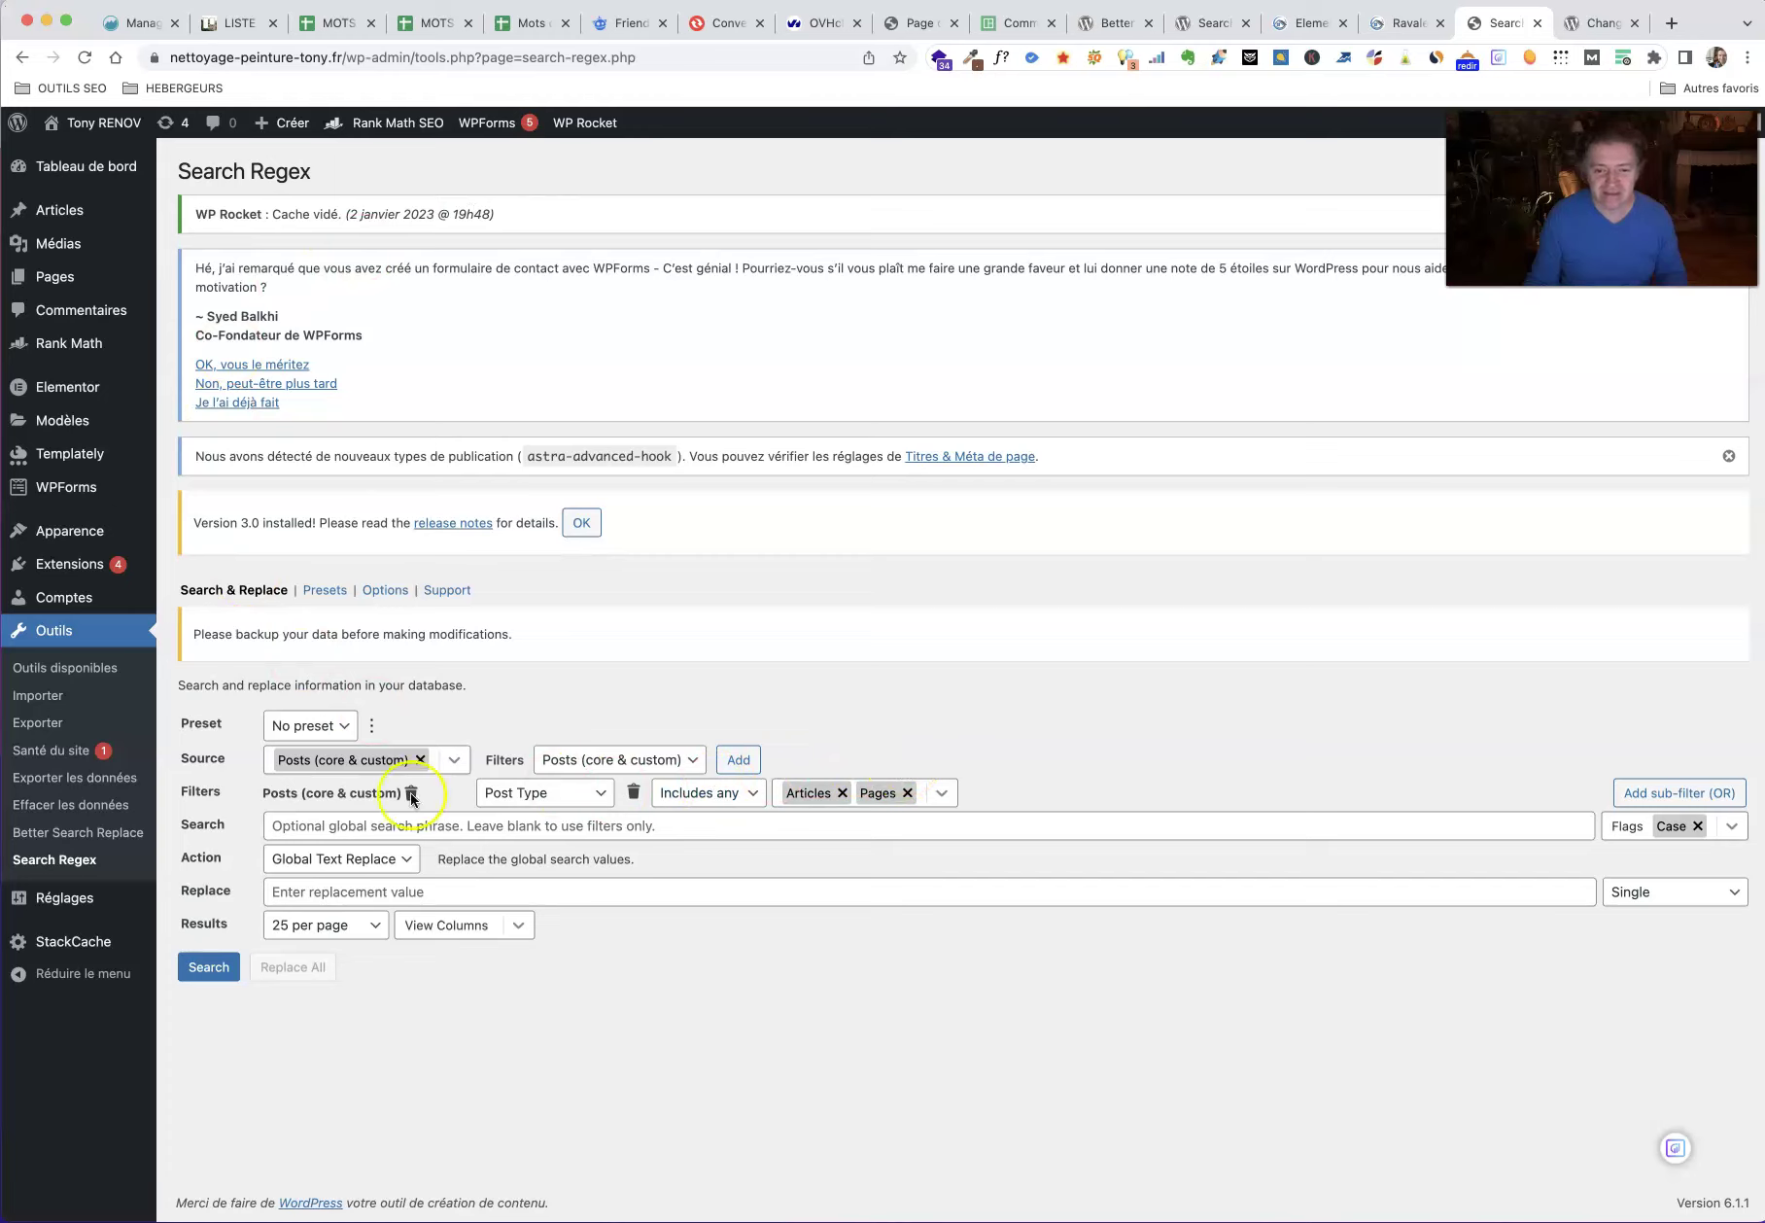
Step: Add Post Meta, Comment Meta, User Meta and Users to the search sources
click(446, 768)
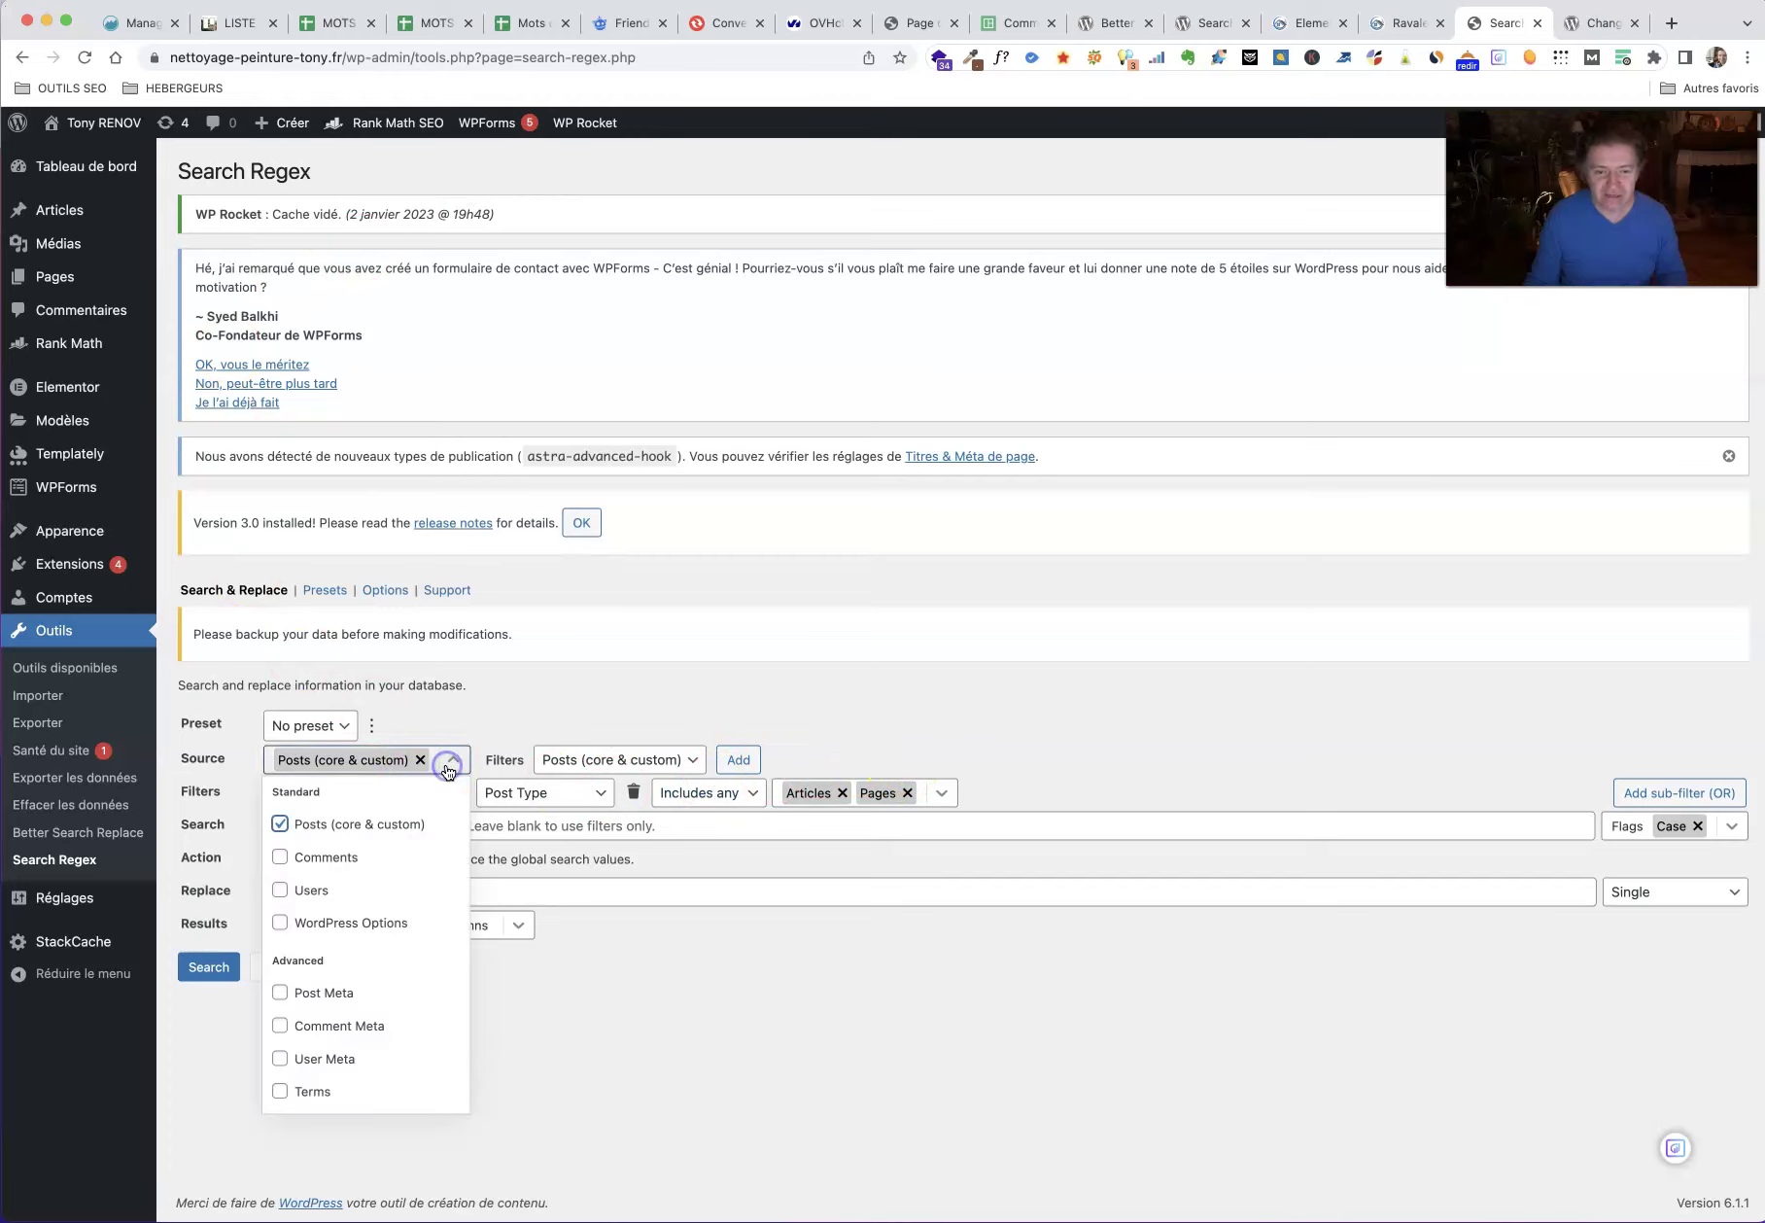
click(281, 993)
click(279, 1026)
click(280, 1059)
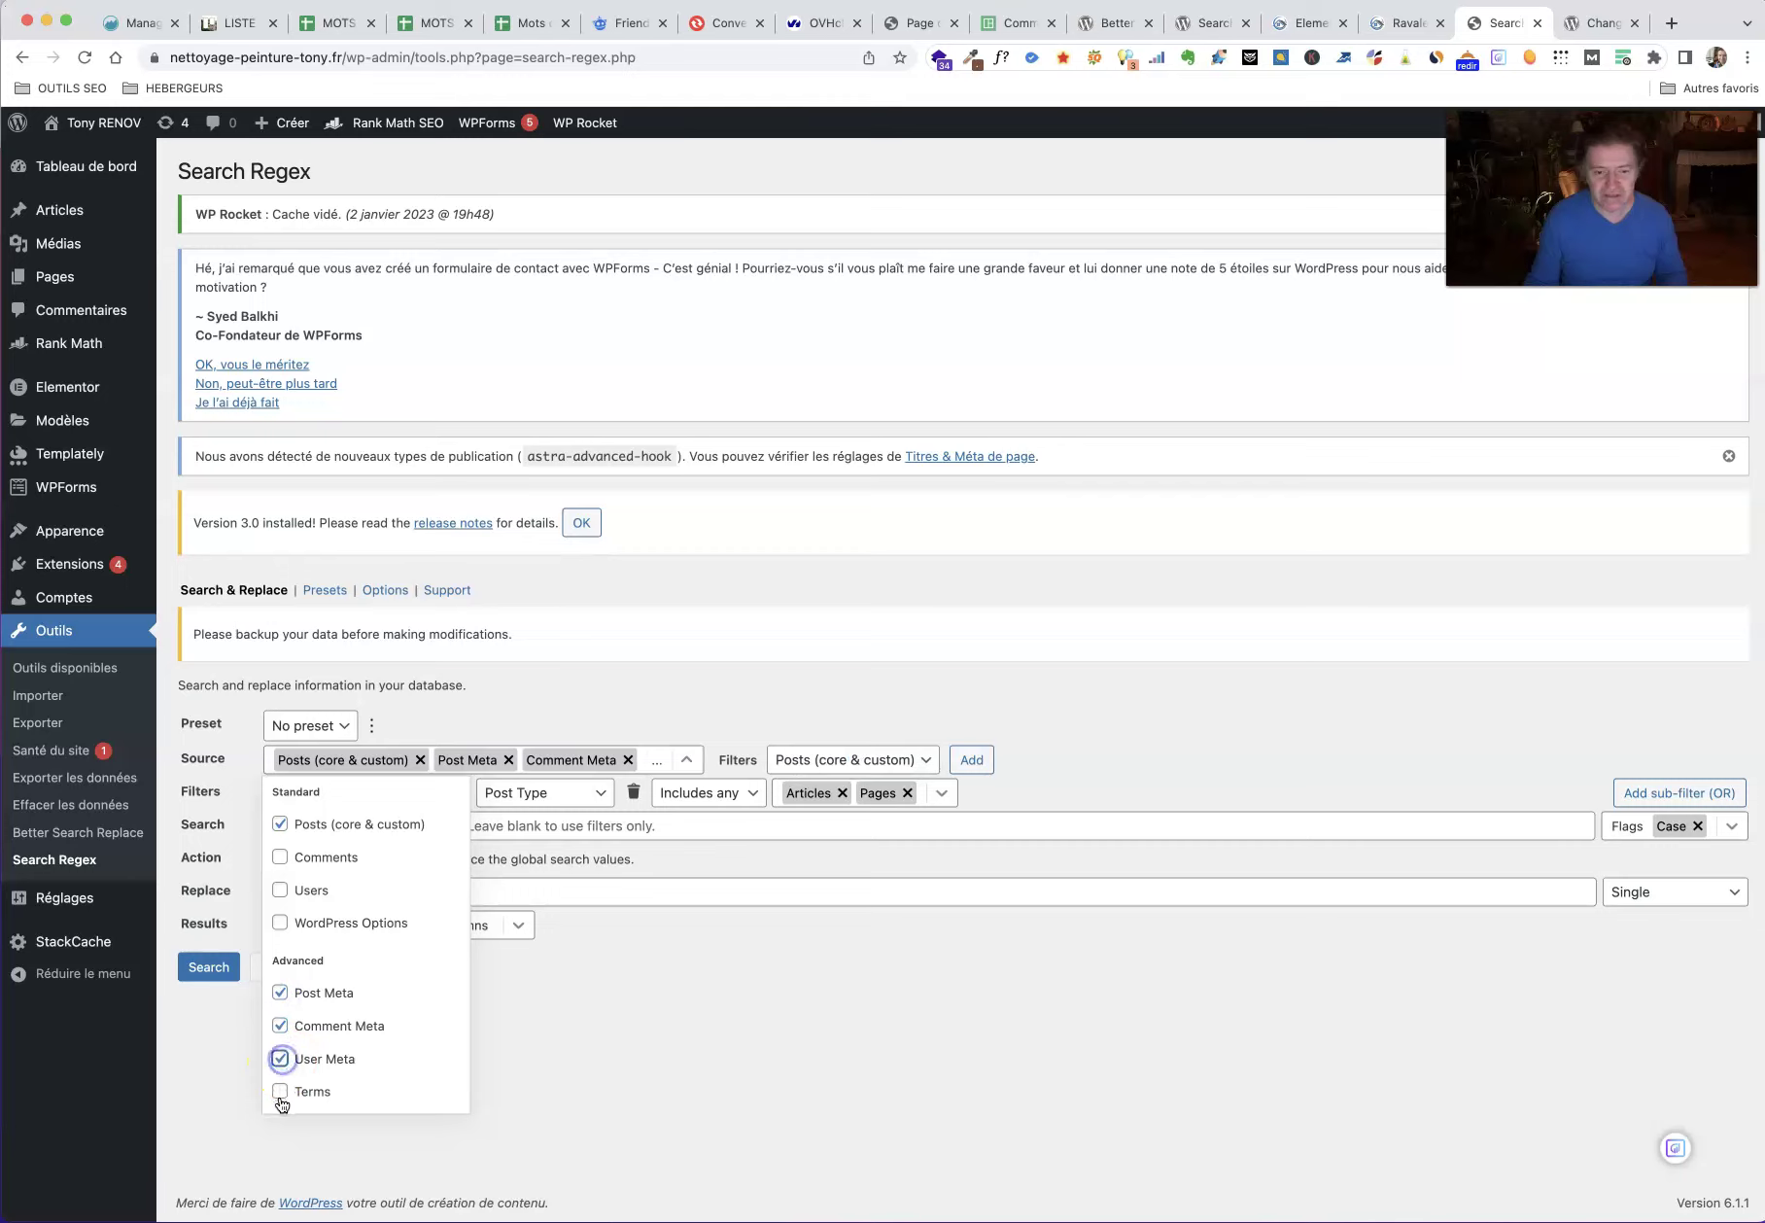
click(279, 892)
click(762, 1016)
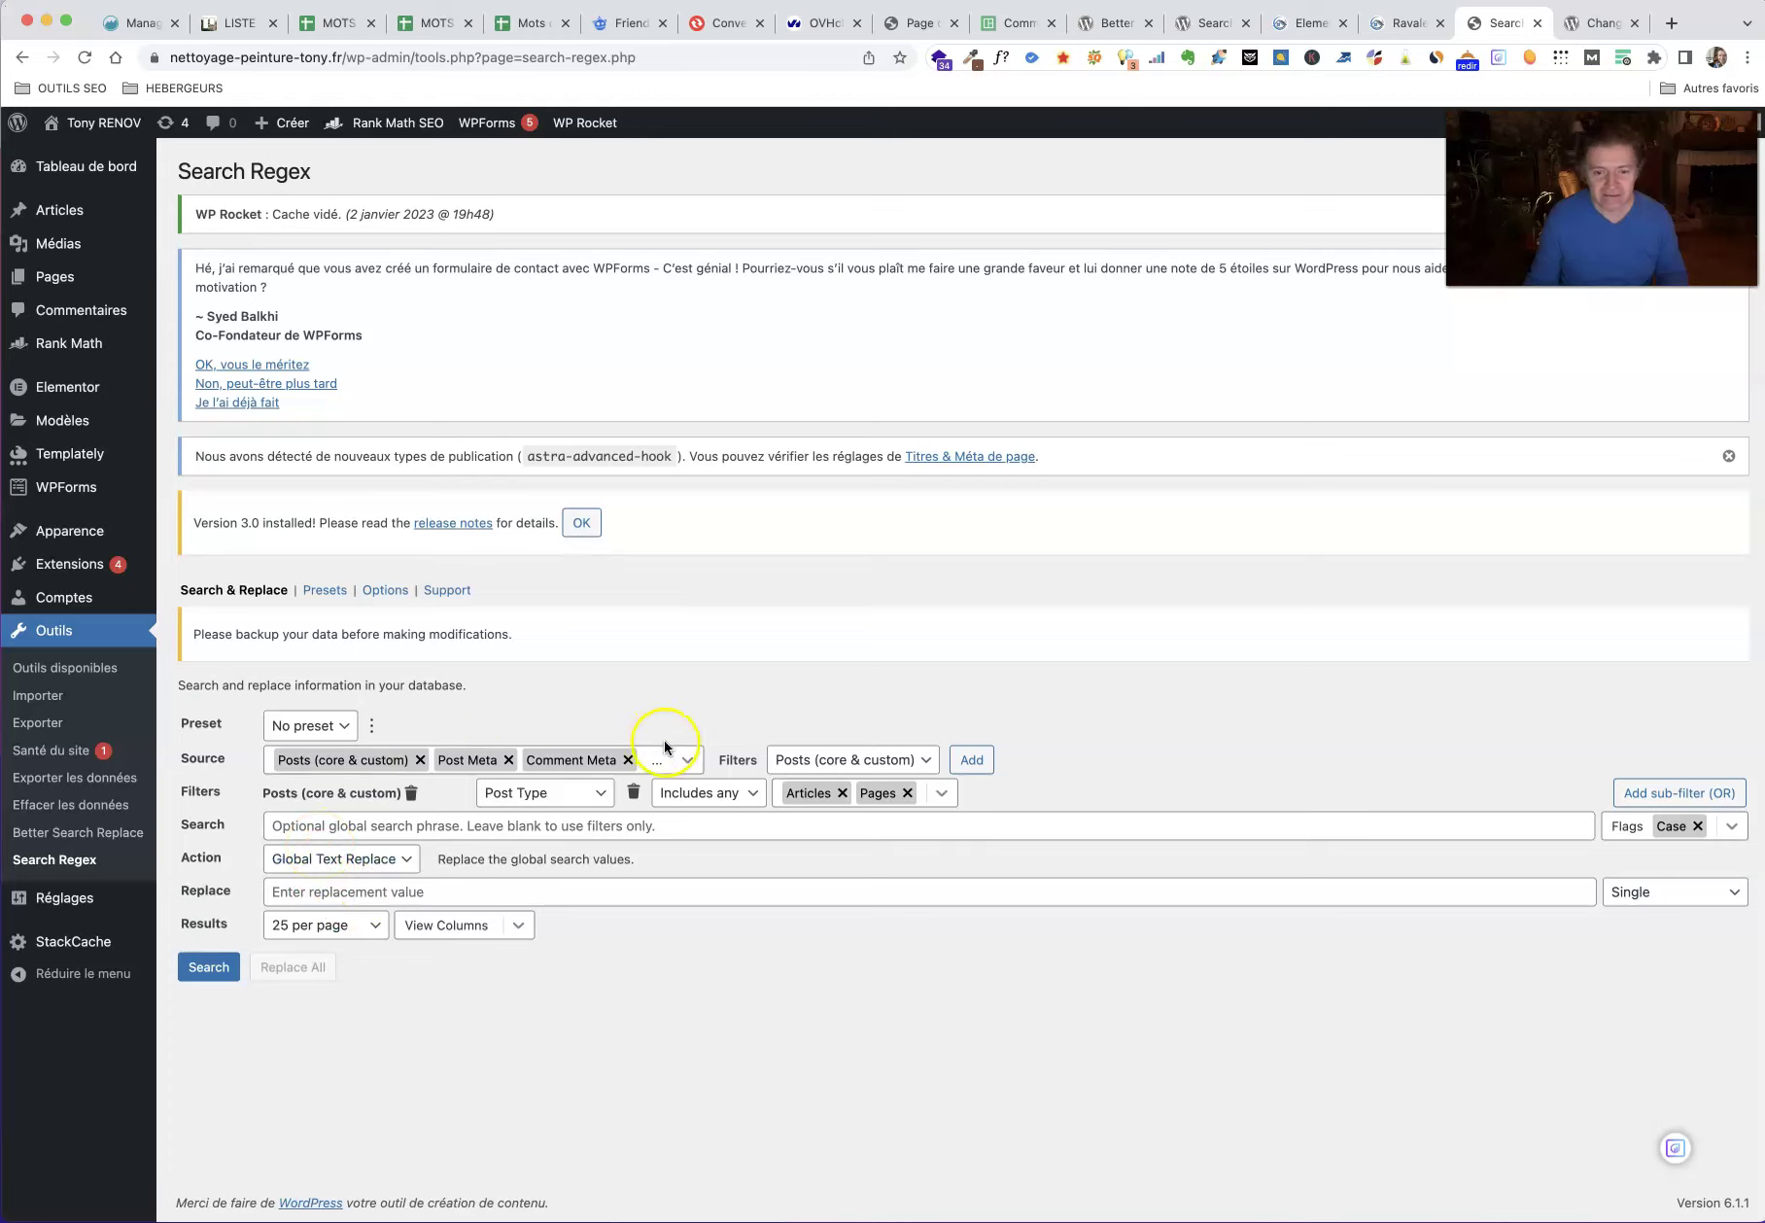
click(681, 761)
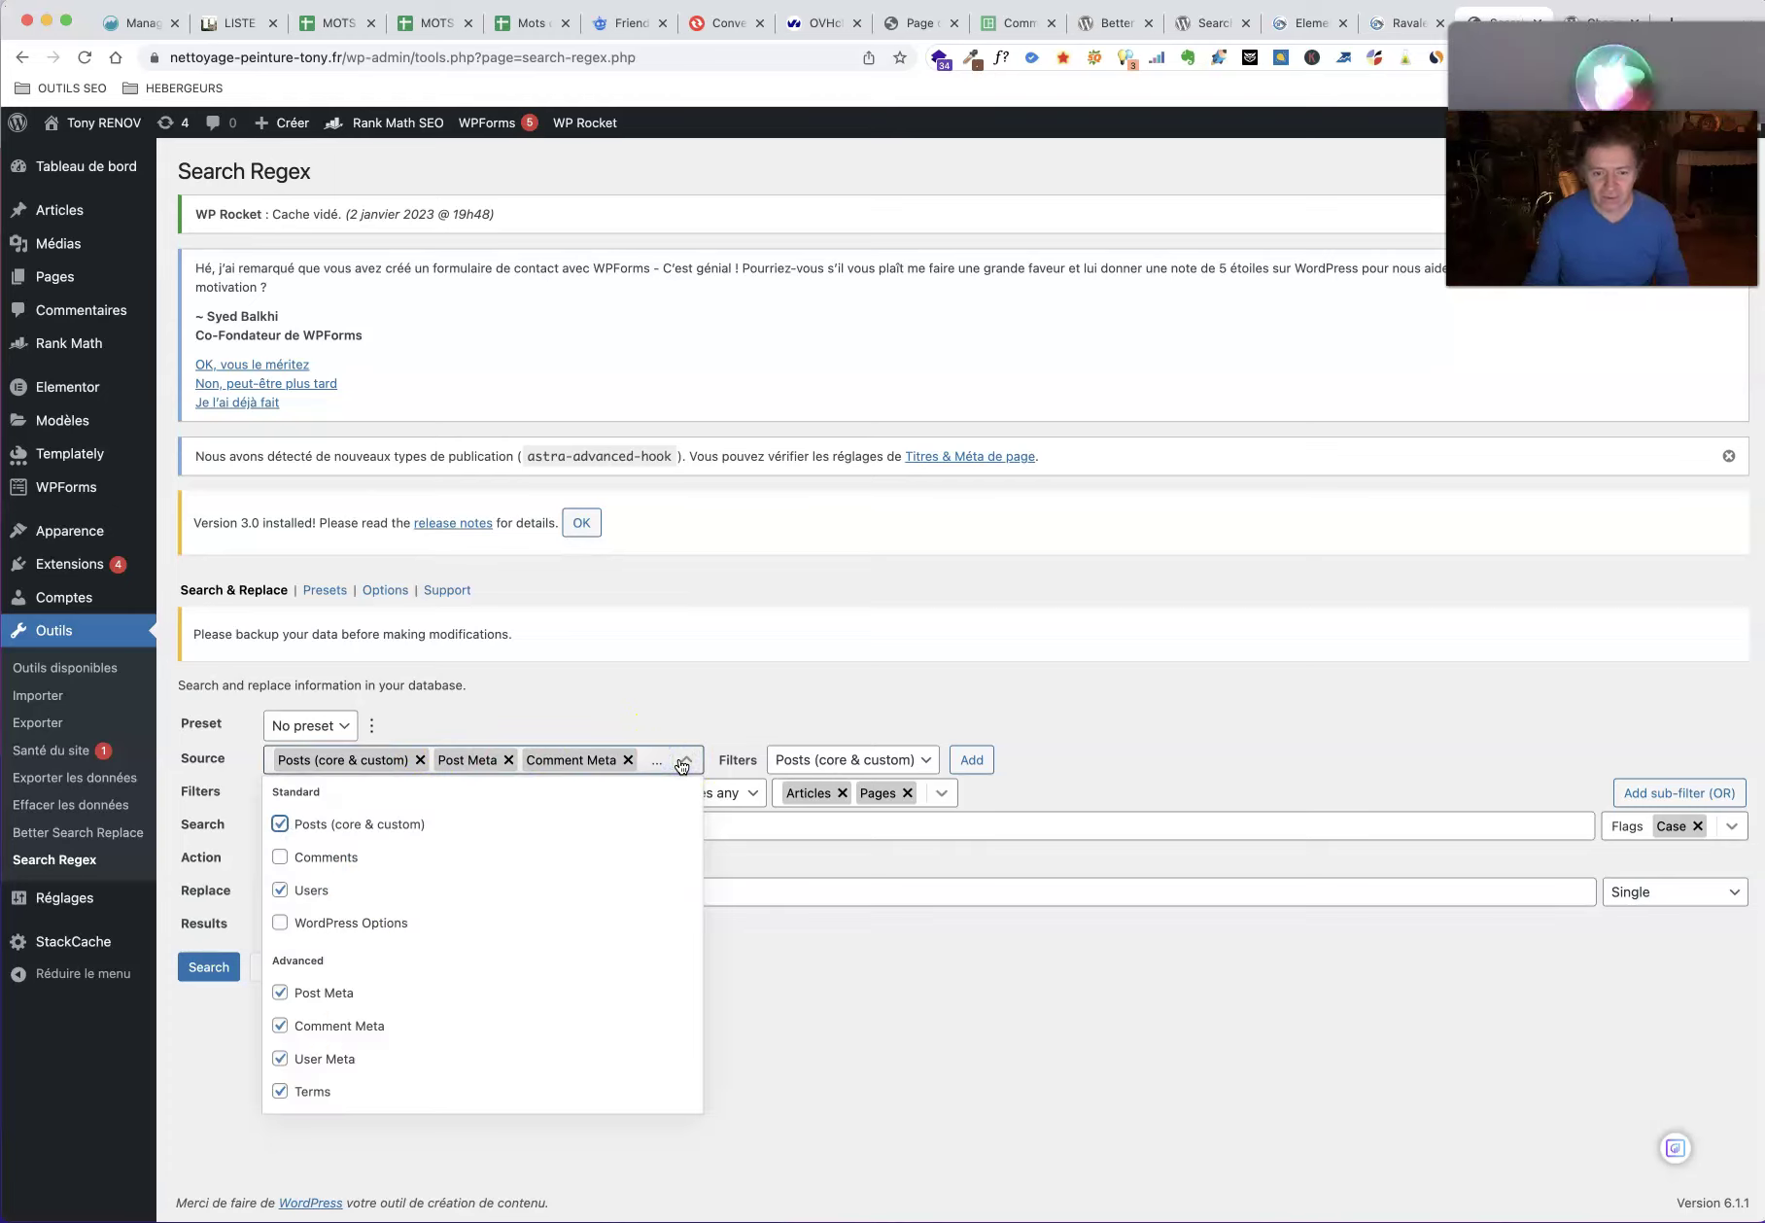
click(903, 964)
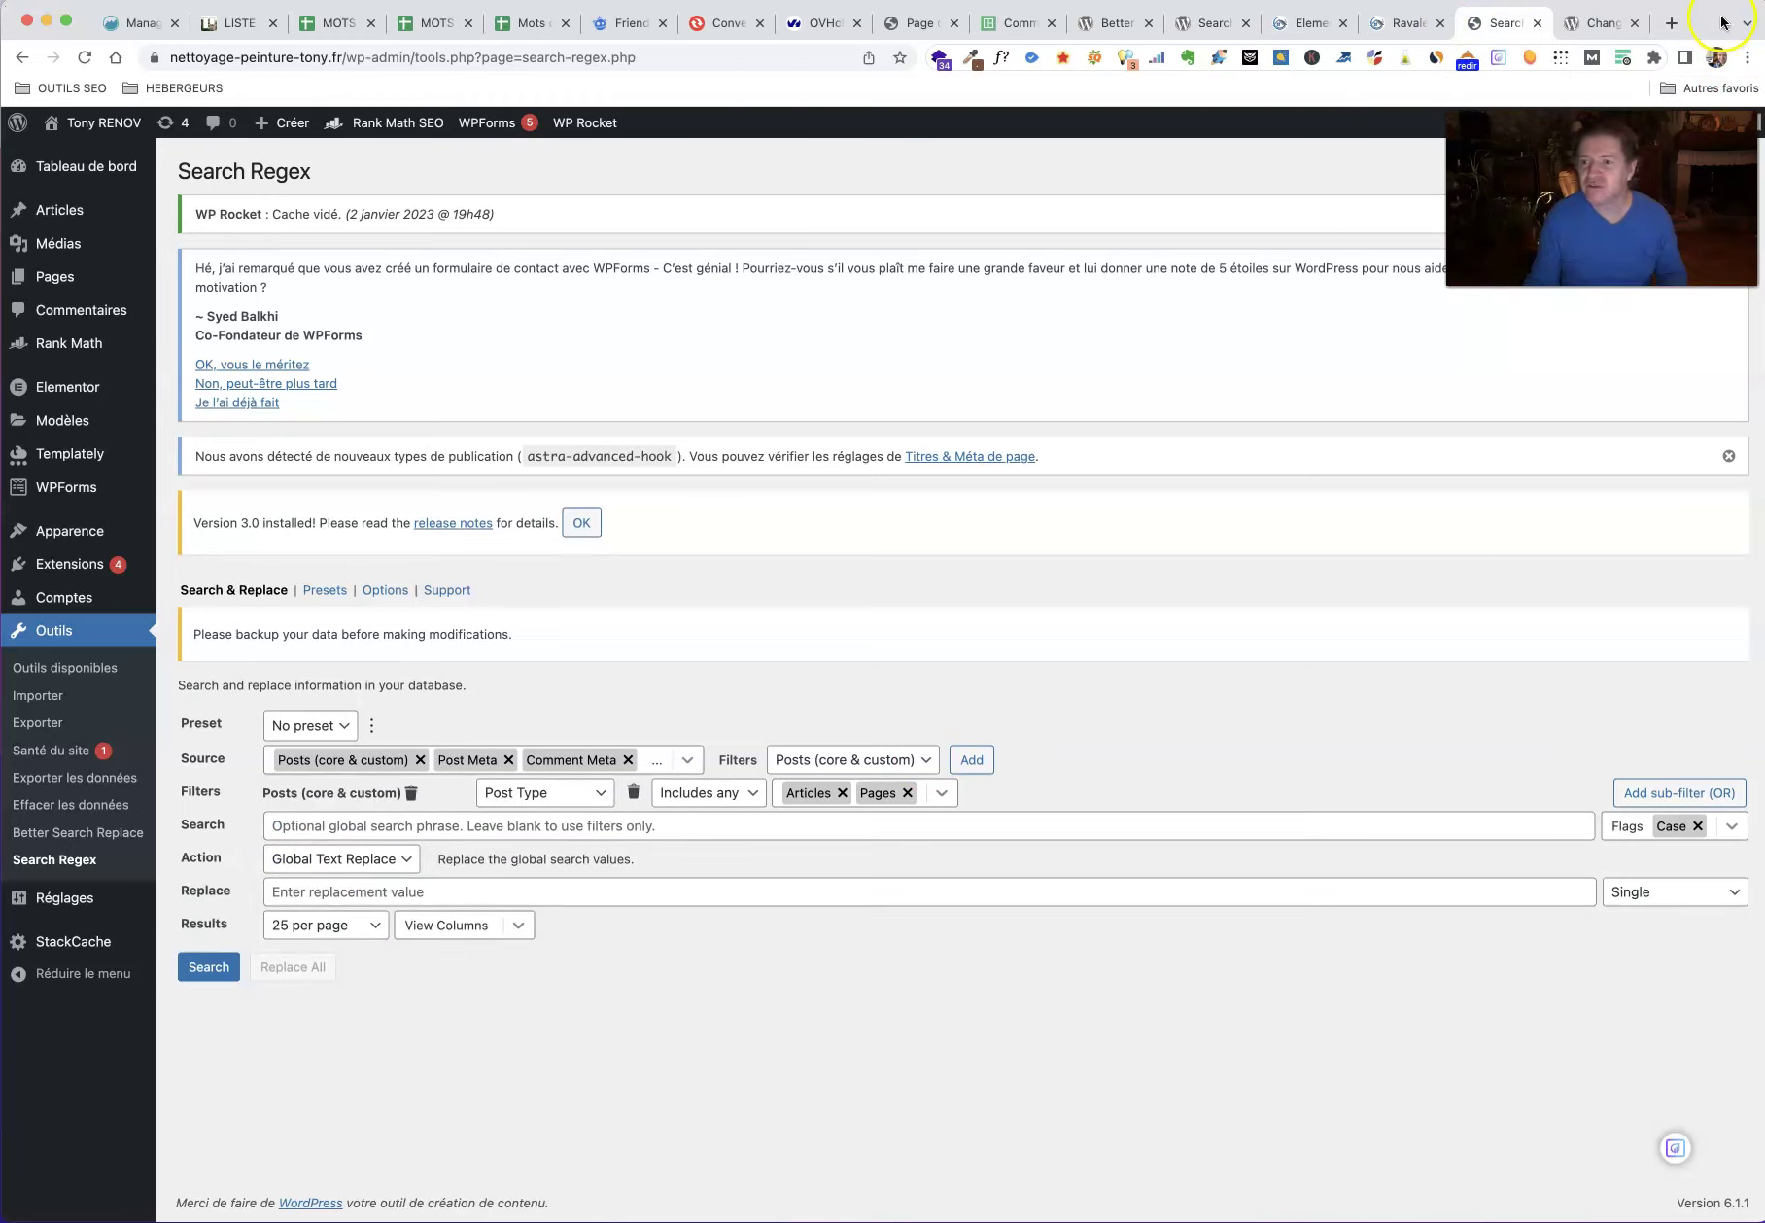
drag(1711, 22, 1190, 75)
Step: Quick Look a saved desktop screenshot, then select another one
click(1604, 1118)
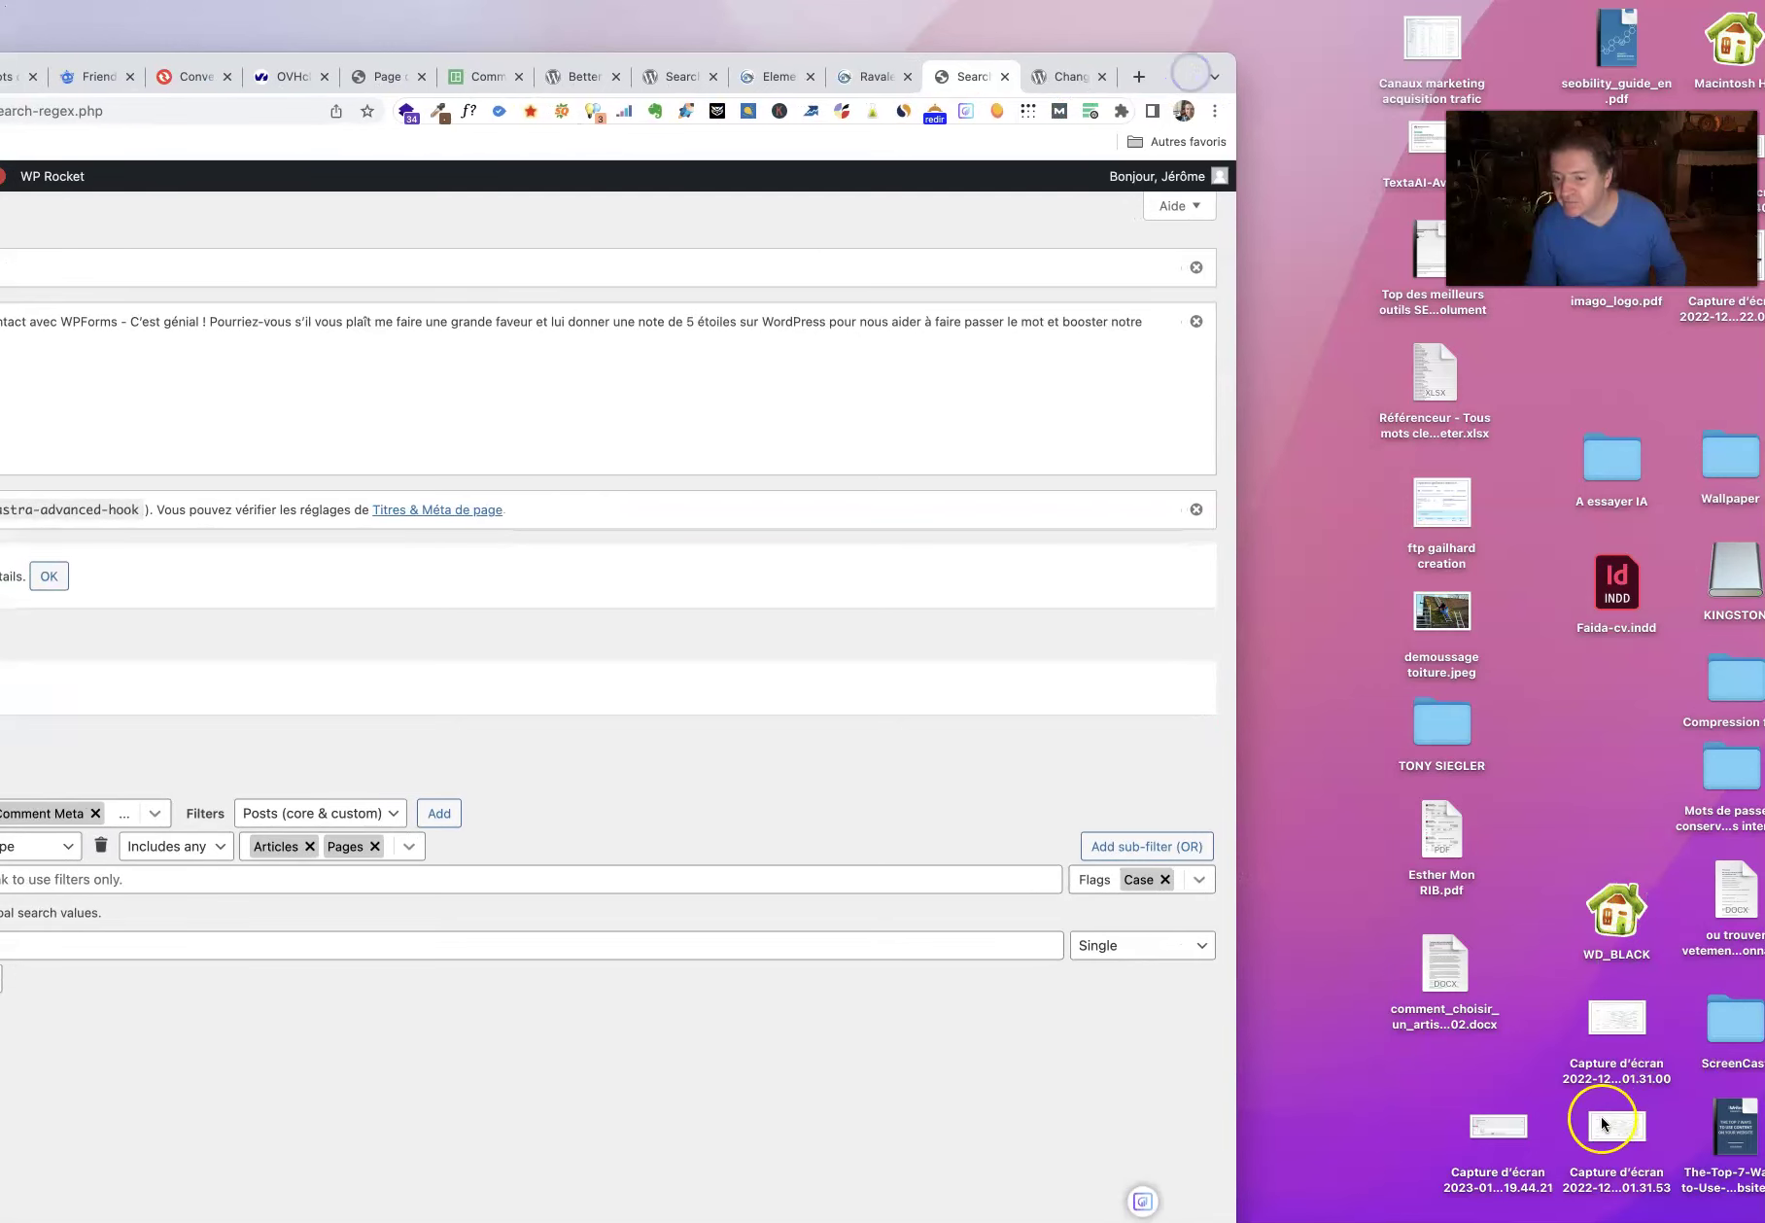
key(space)
key(space)
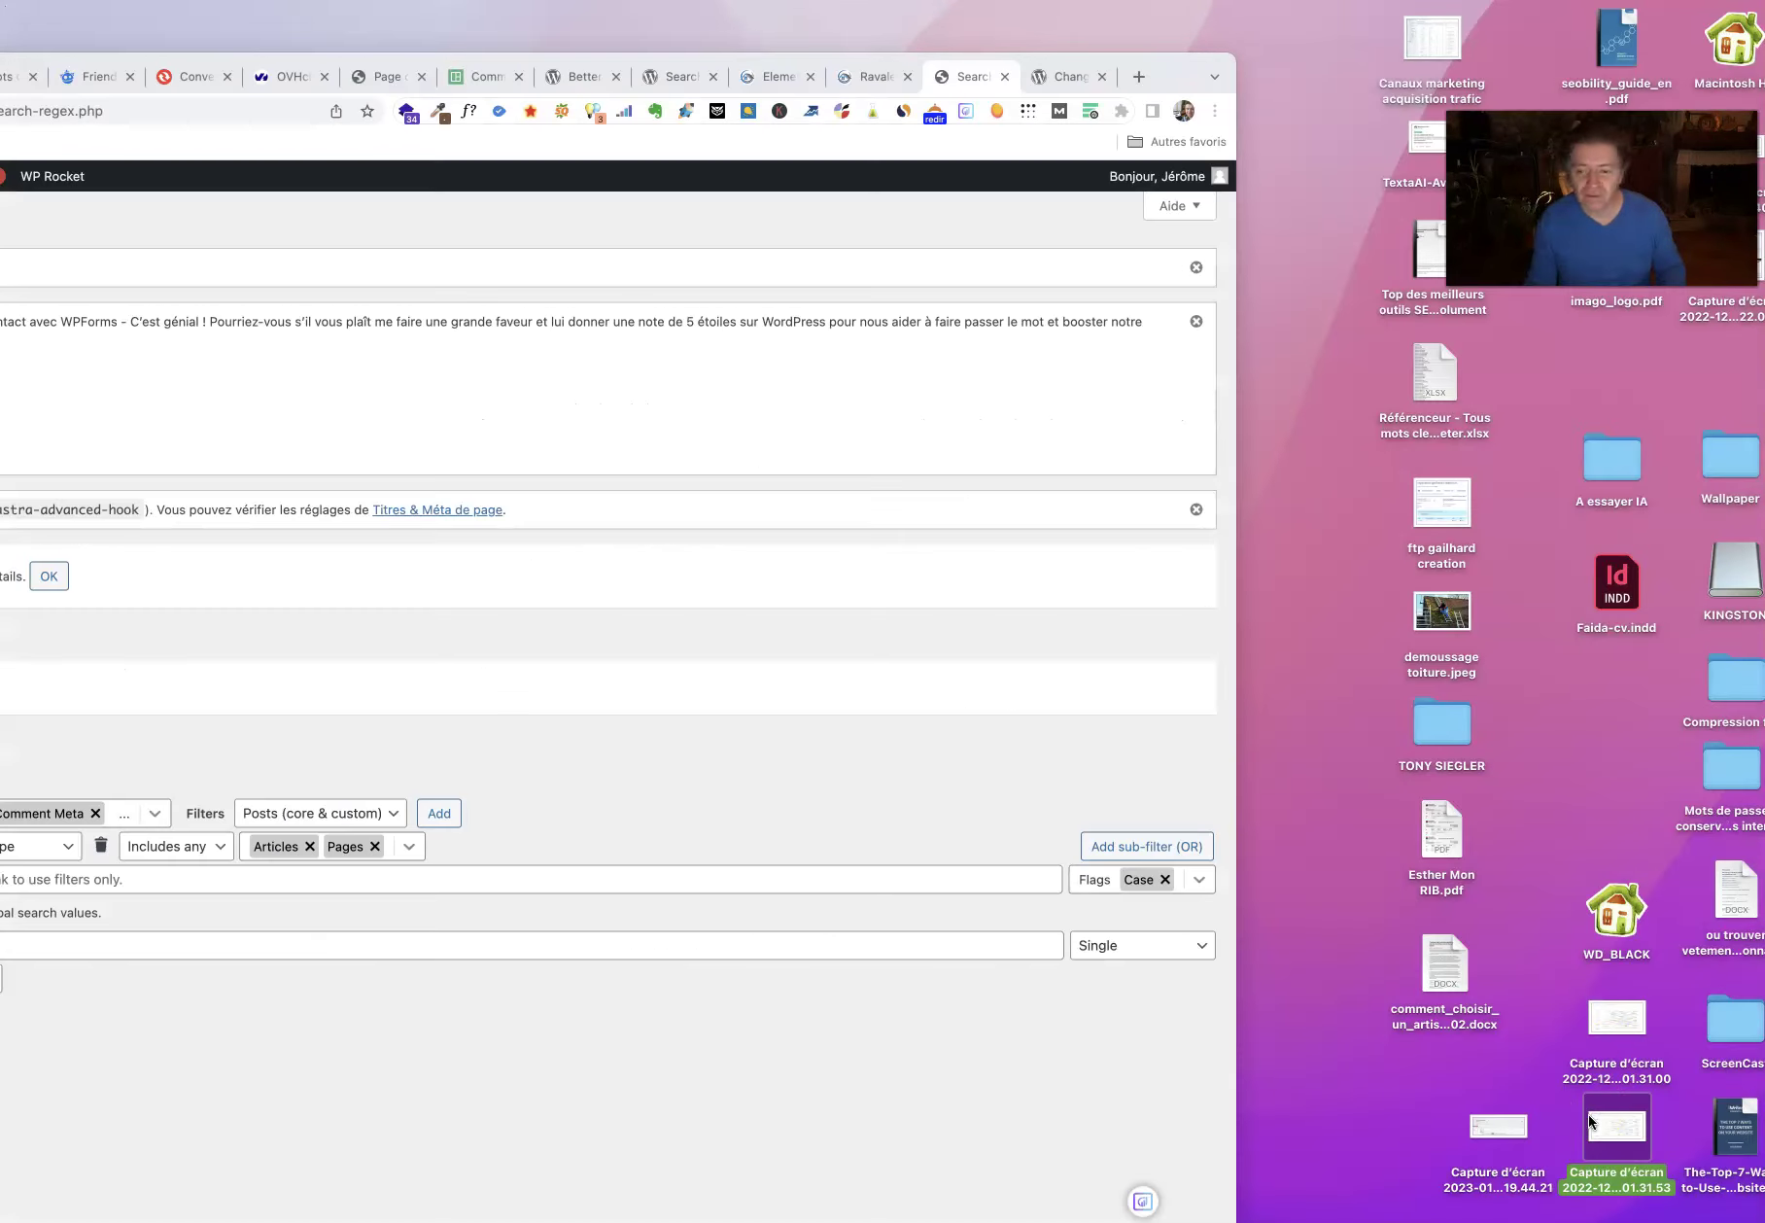
click(1617, 1002)
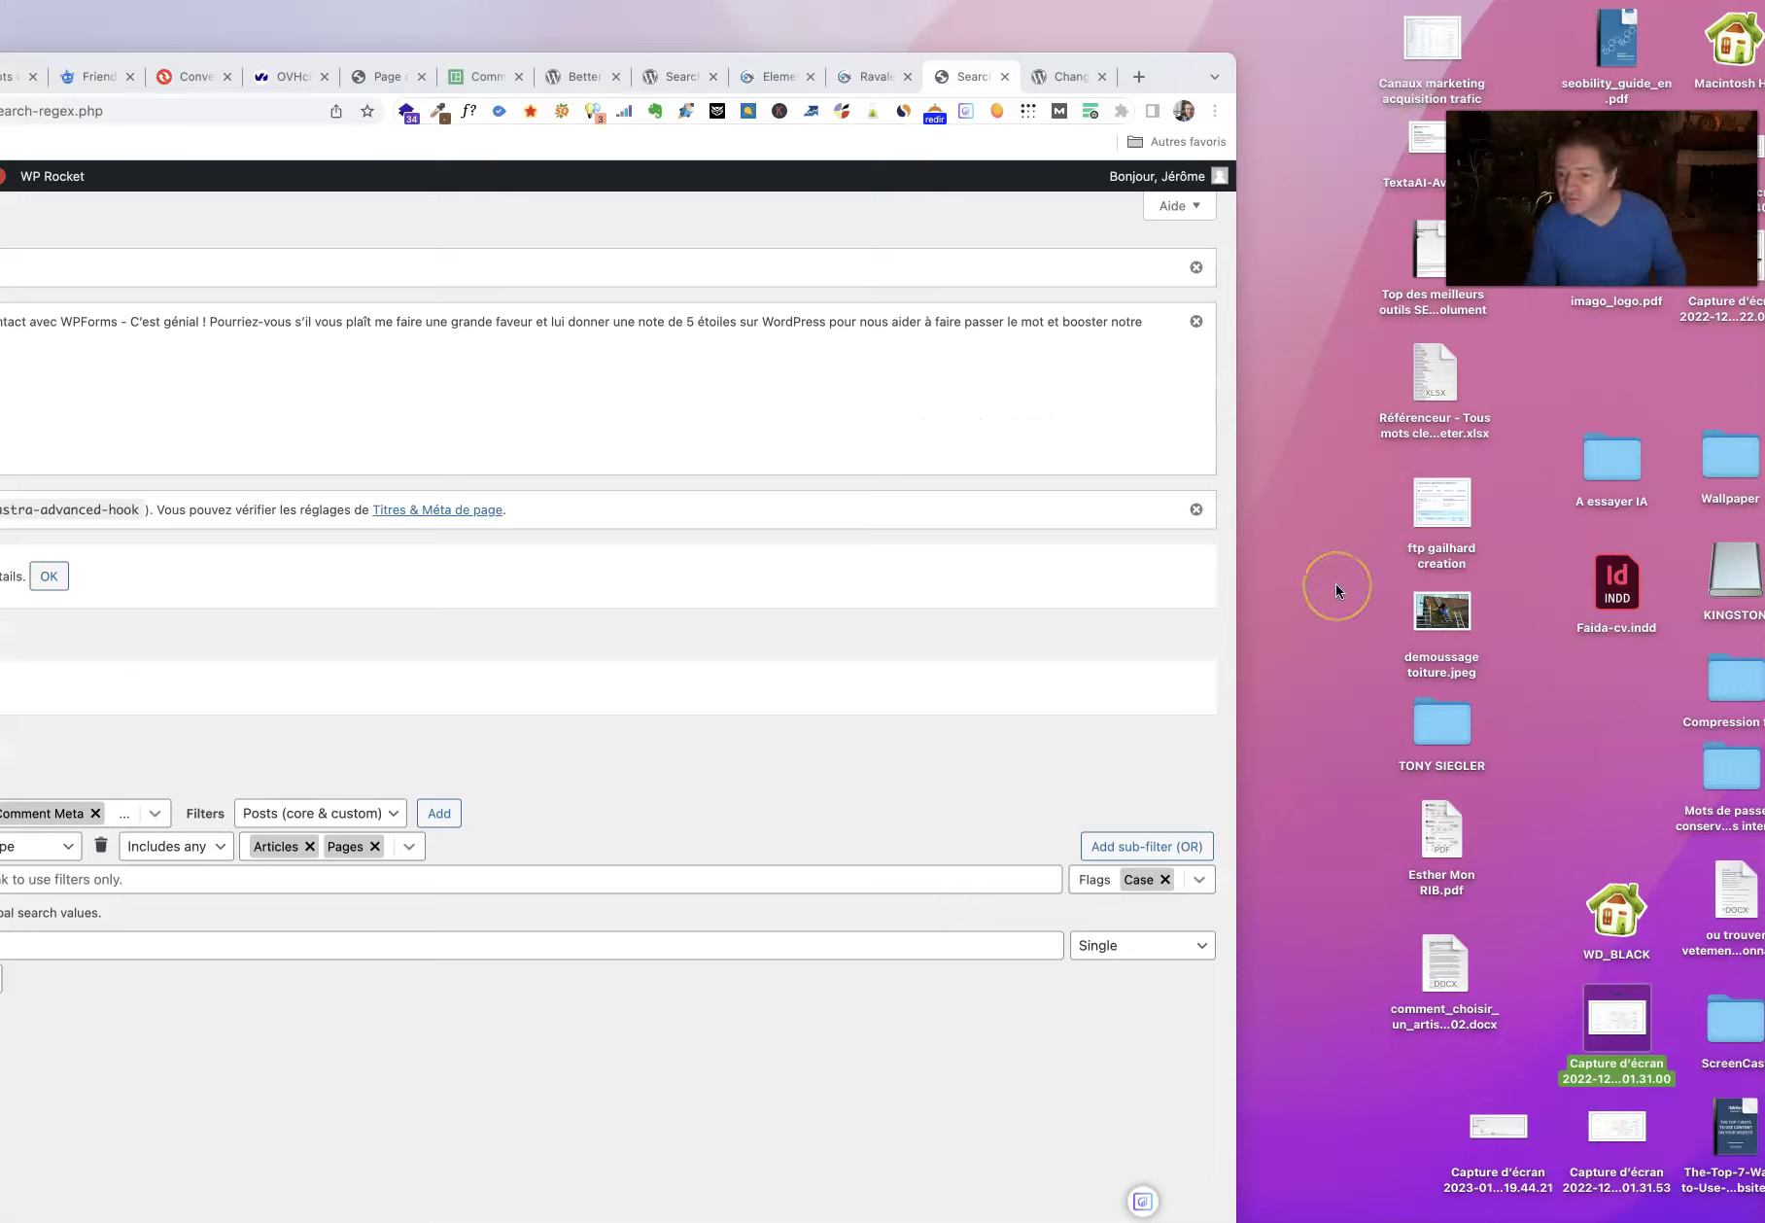
Step: Preview the screenshot of the earlier search settings and bring the browser back enlarged
drag(1163, 75, 1408, 39)
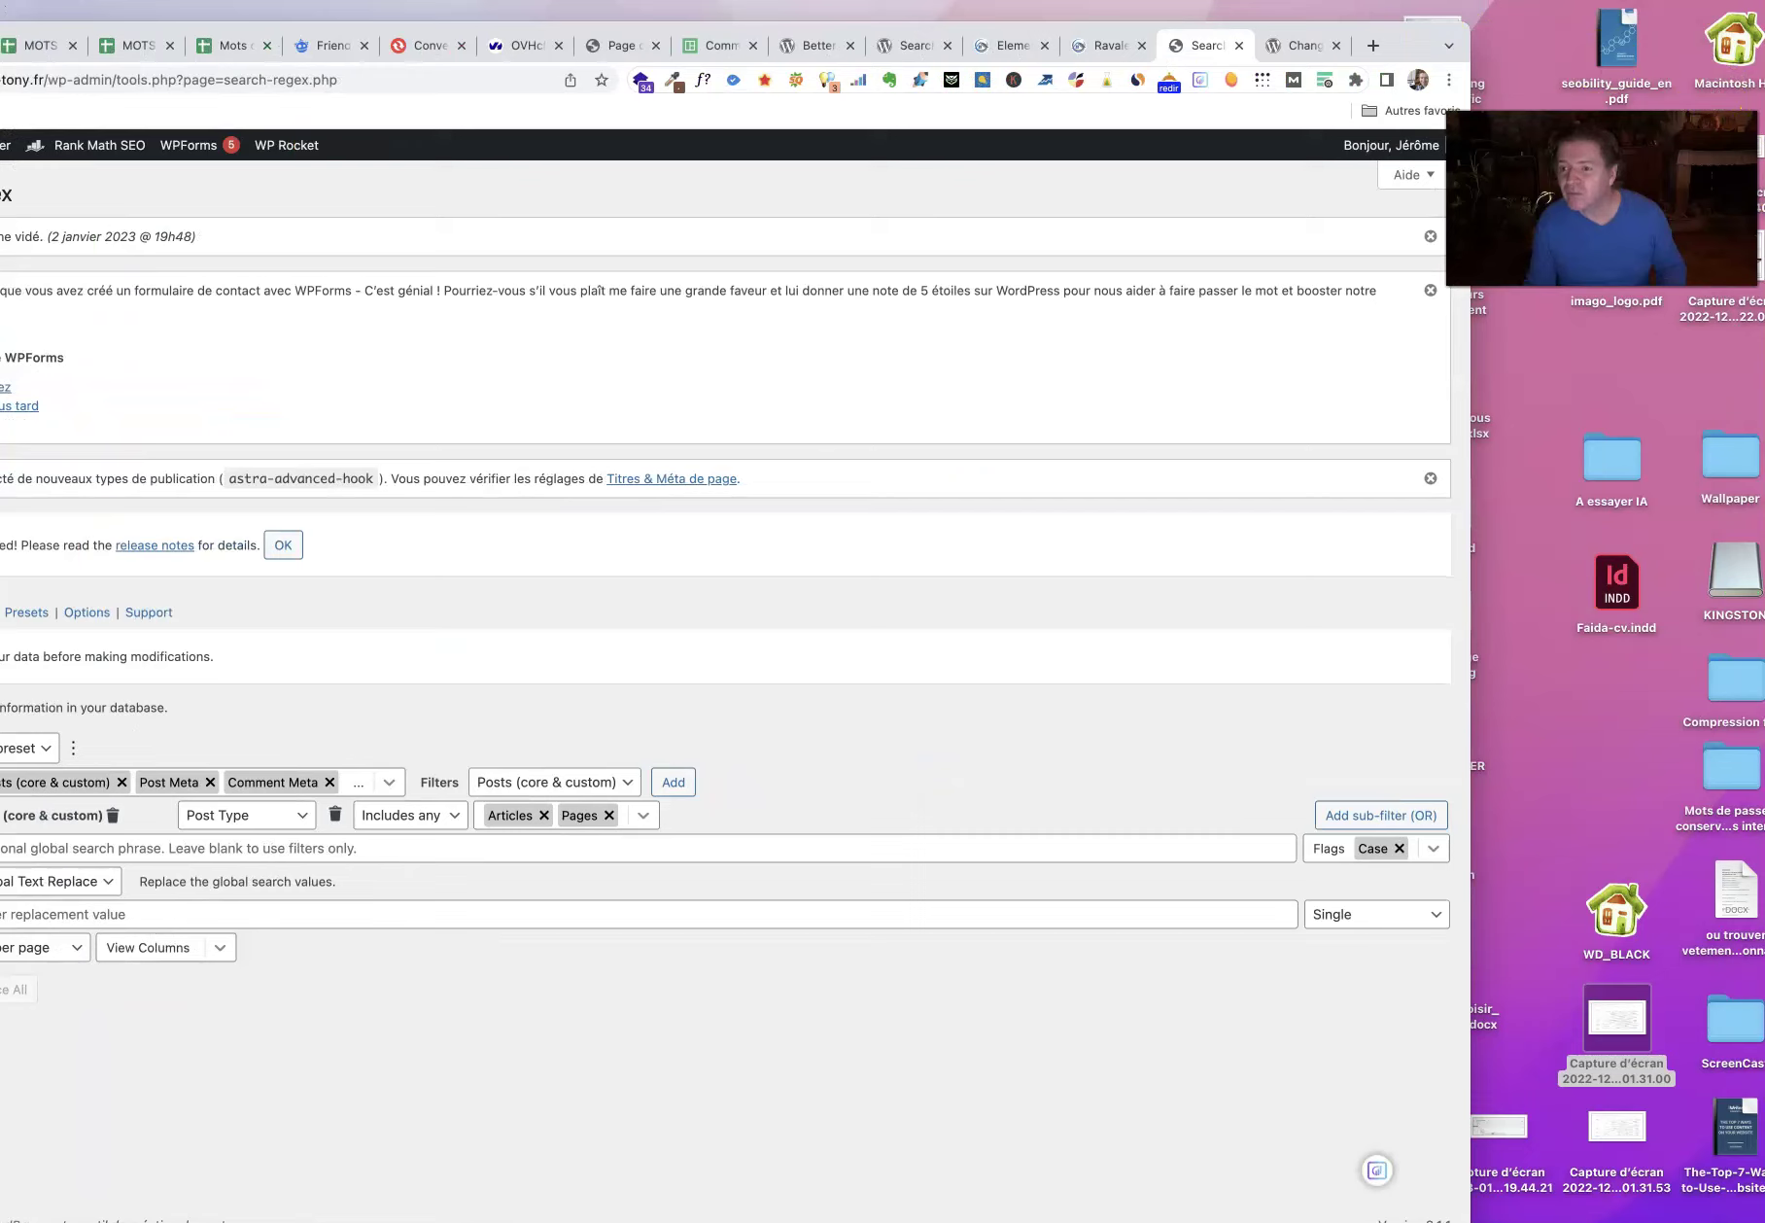
drag(1545, 197, 1378, 187)
click(1542, 454)
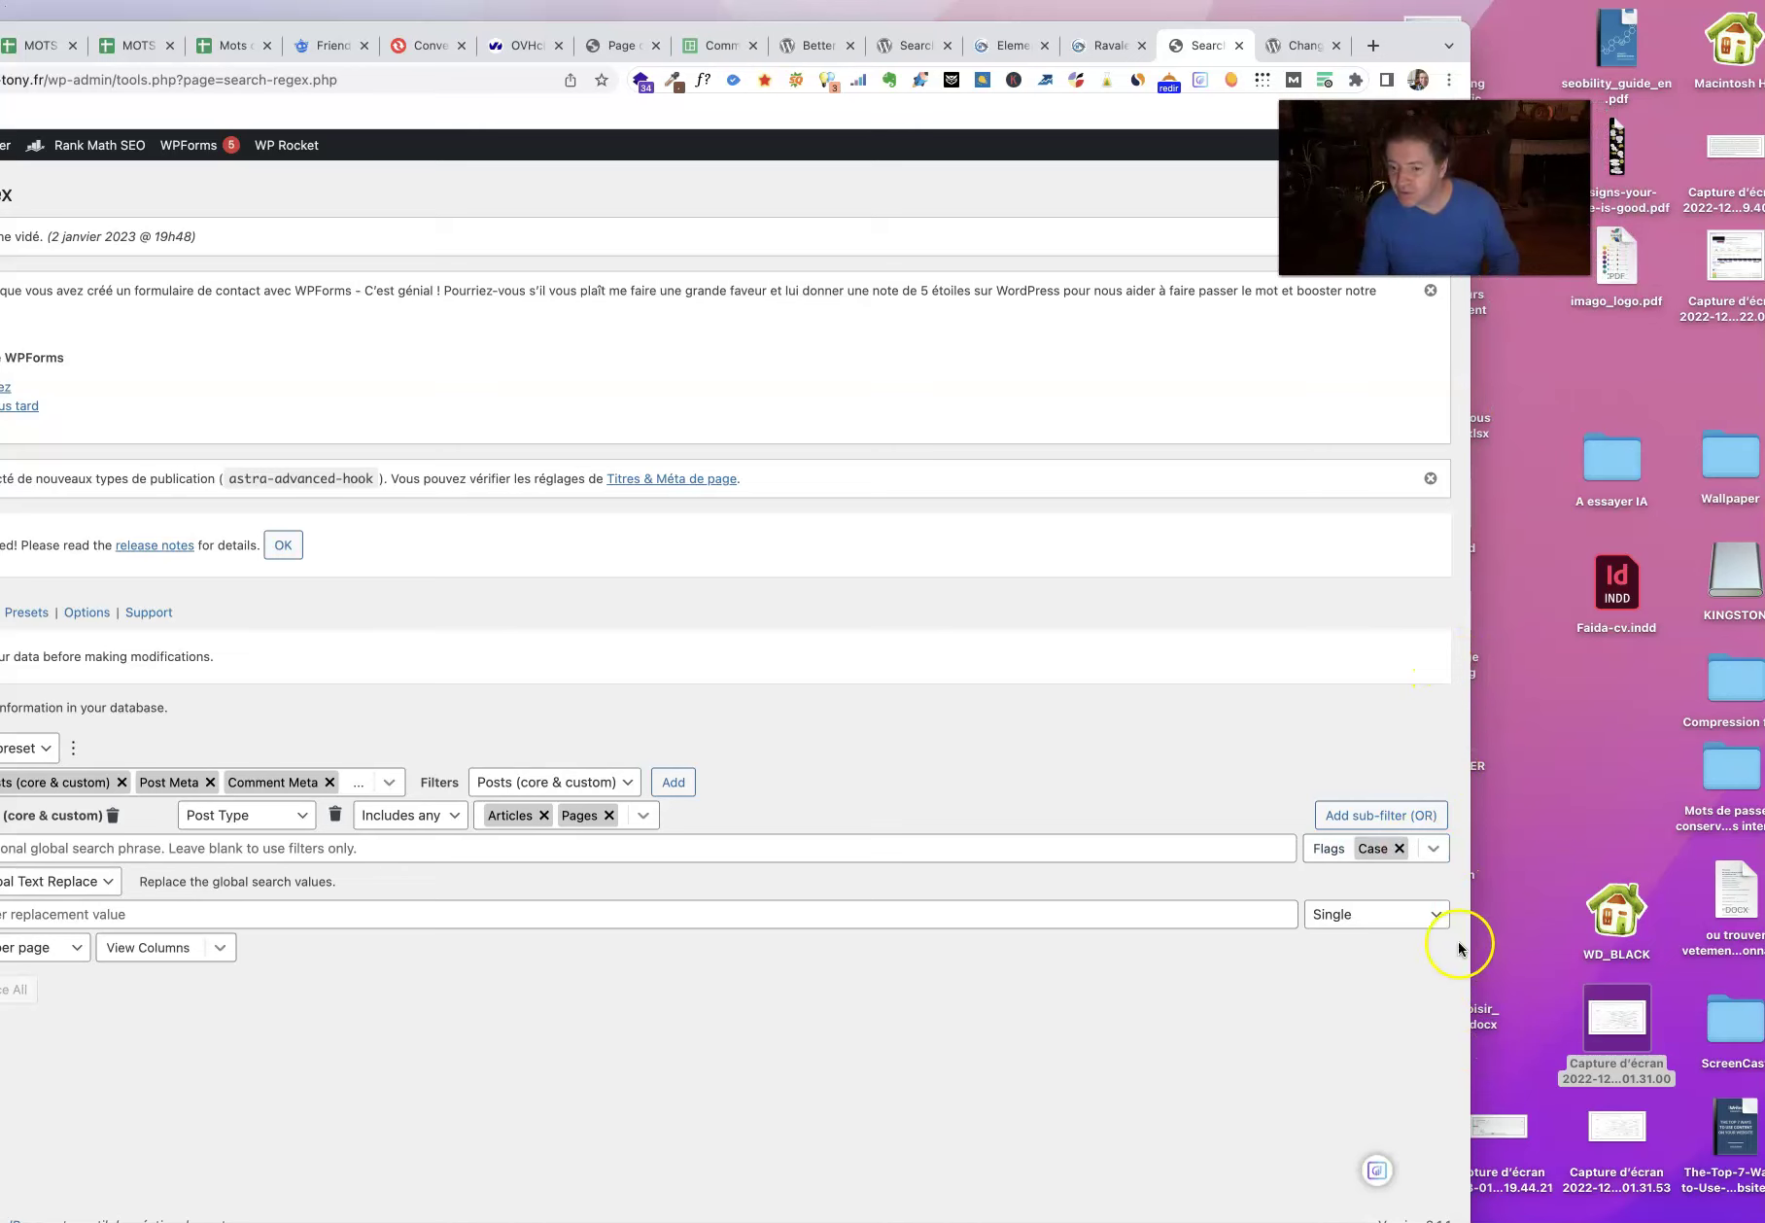
drag(1469, 946, 1327, 940)
click(1505, 1123)
key(space)
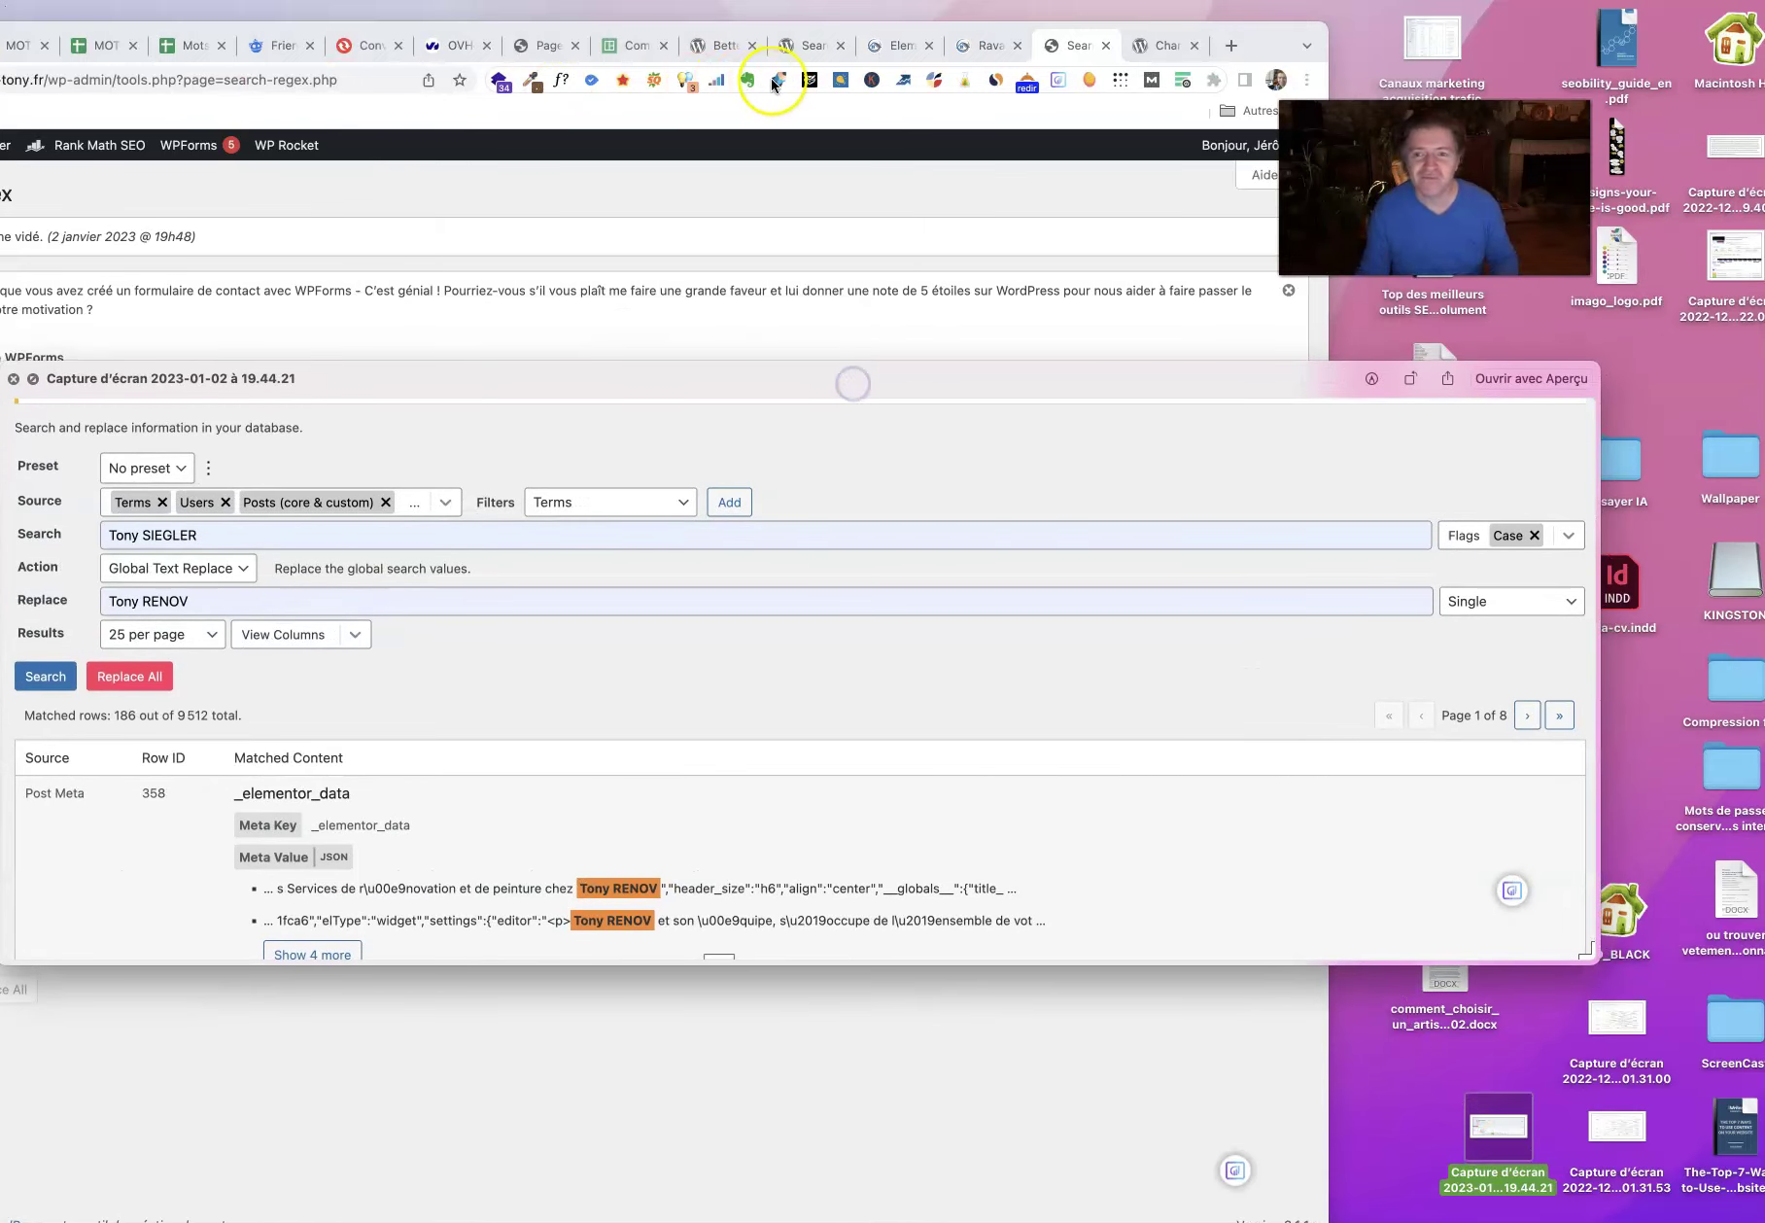
double_click(1268, 44)
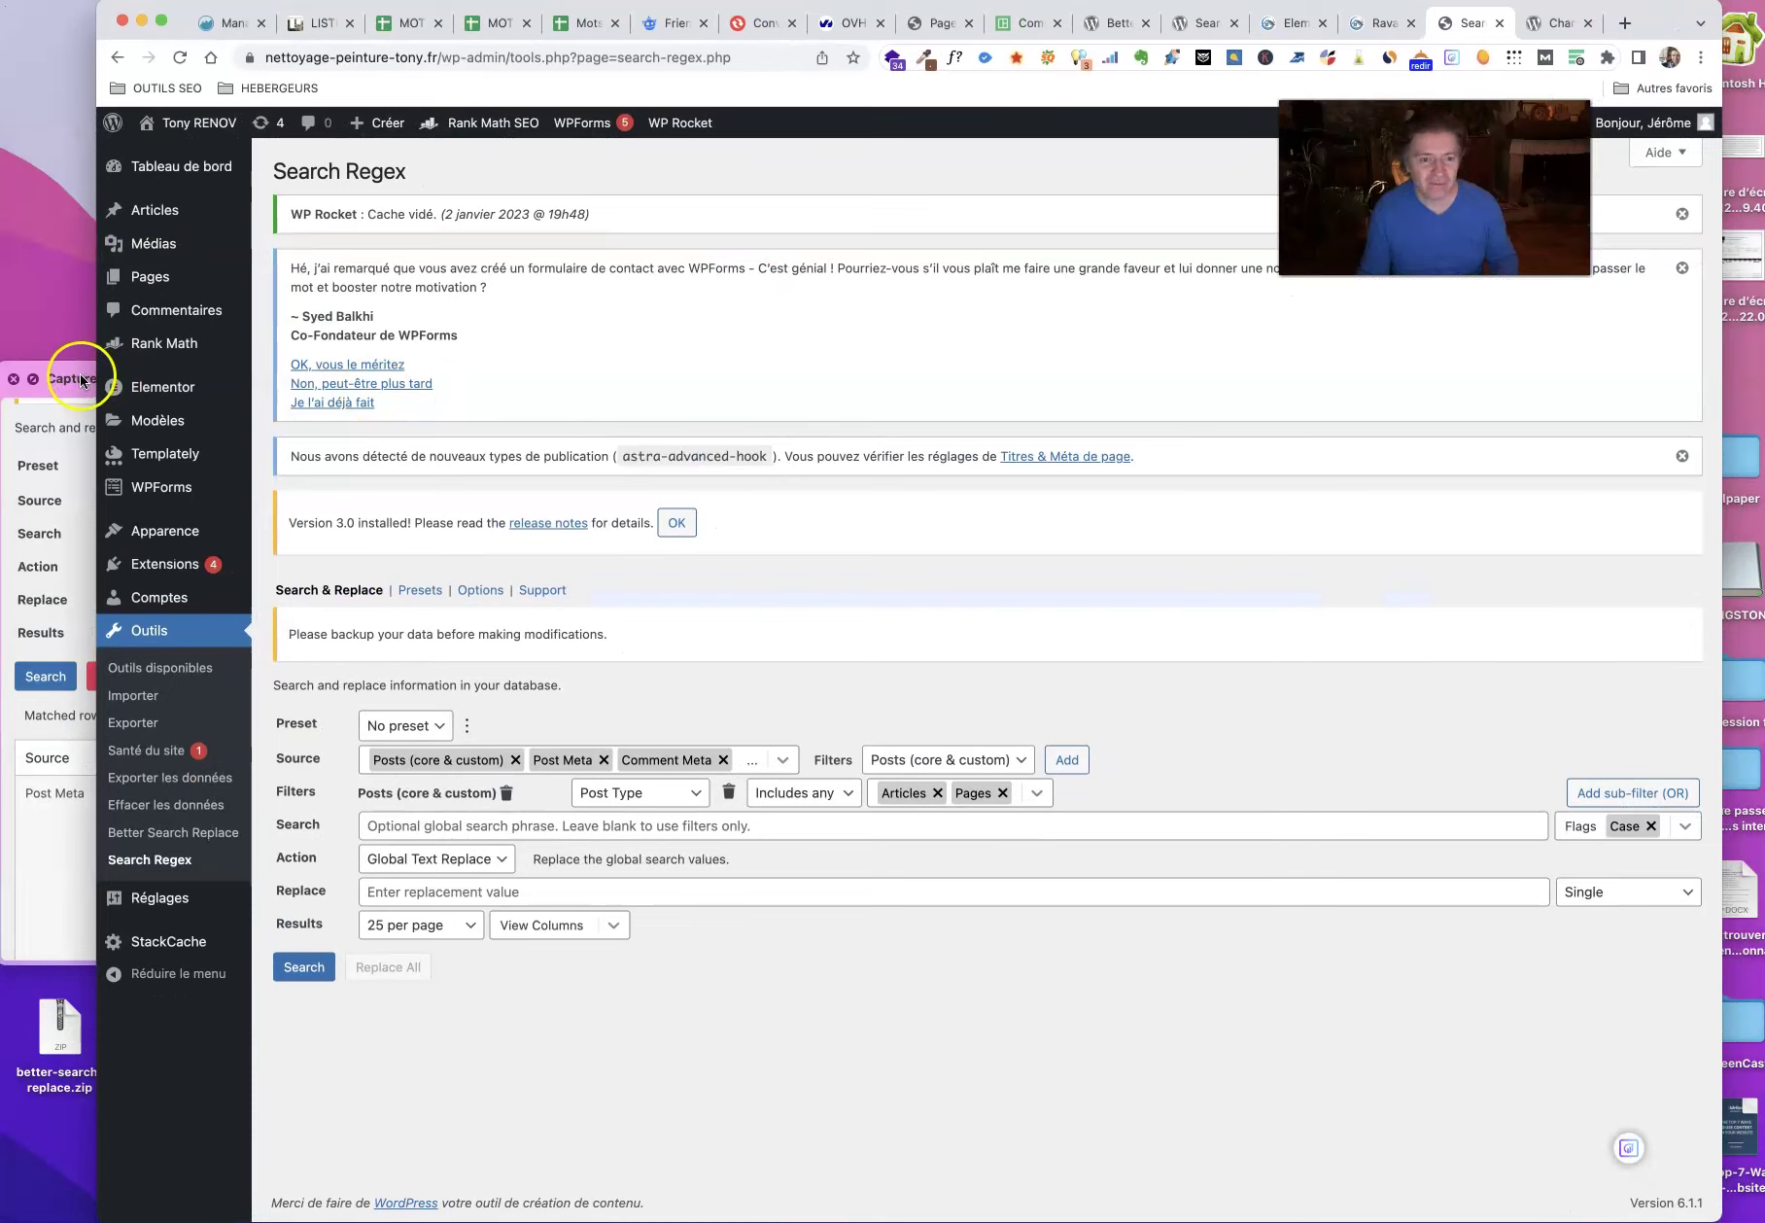
Step: Place the screenshot preview beside the Search Regex form
click(70, 381)
drag(184, 364, 928, 437)
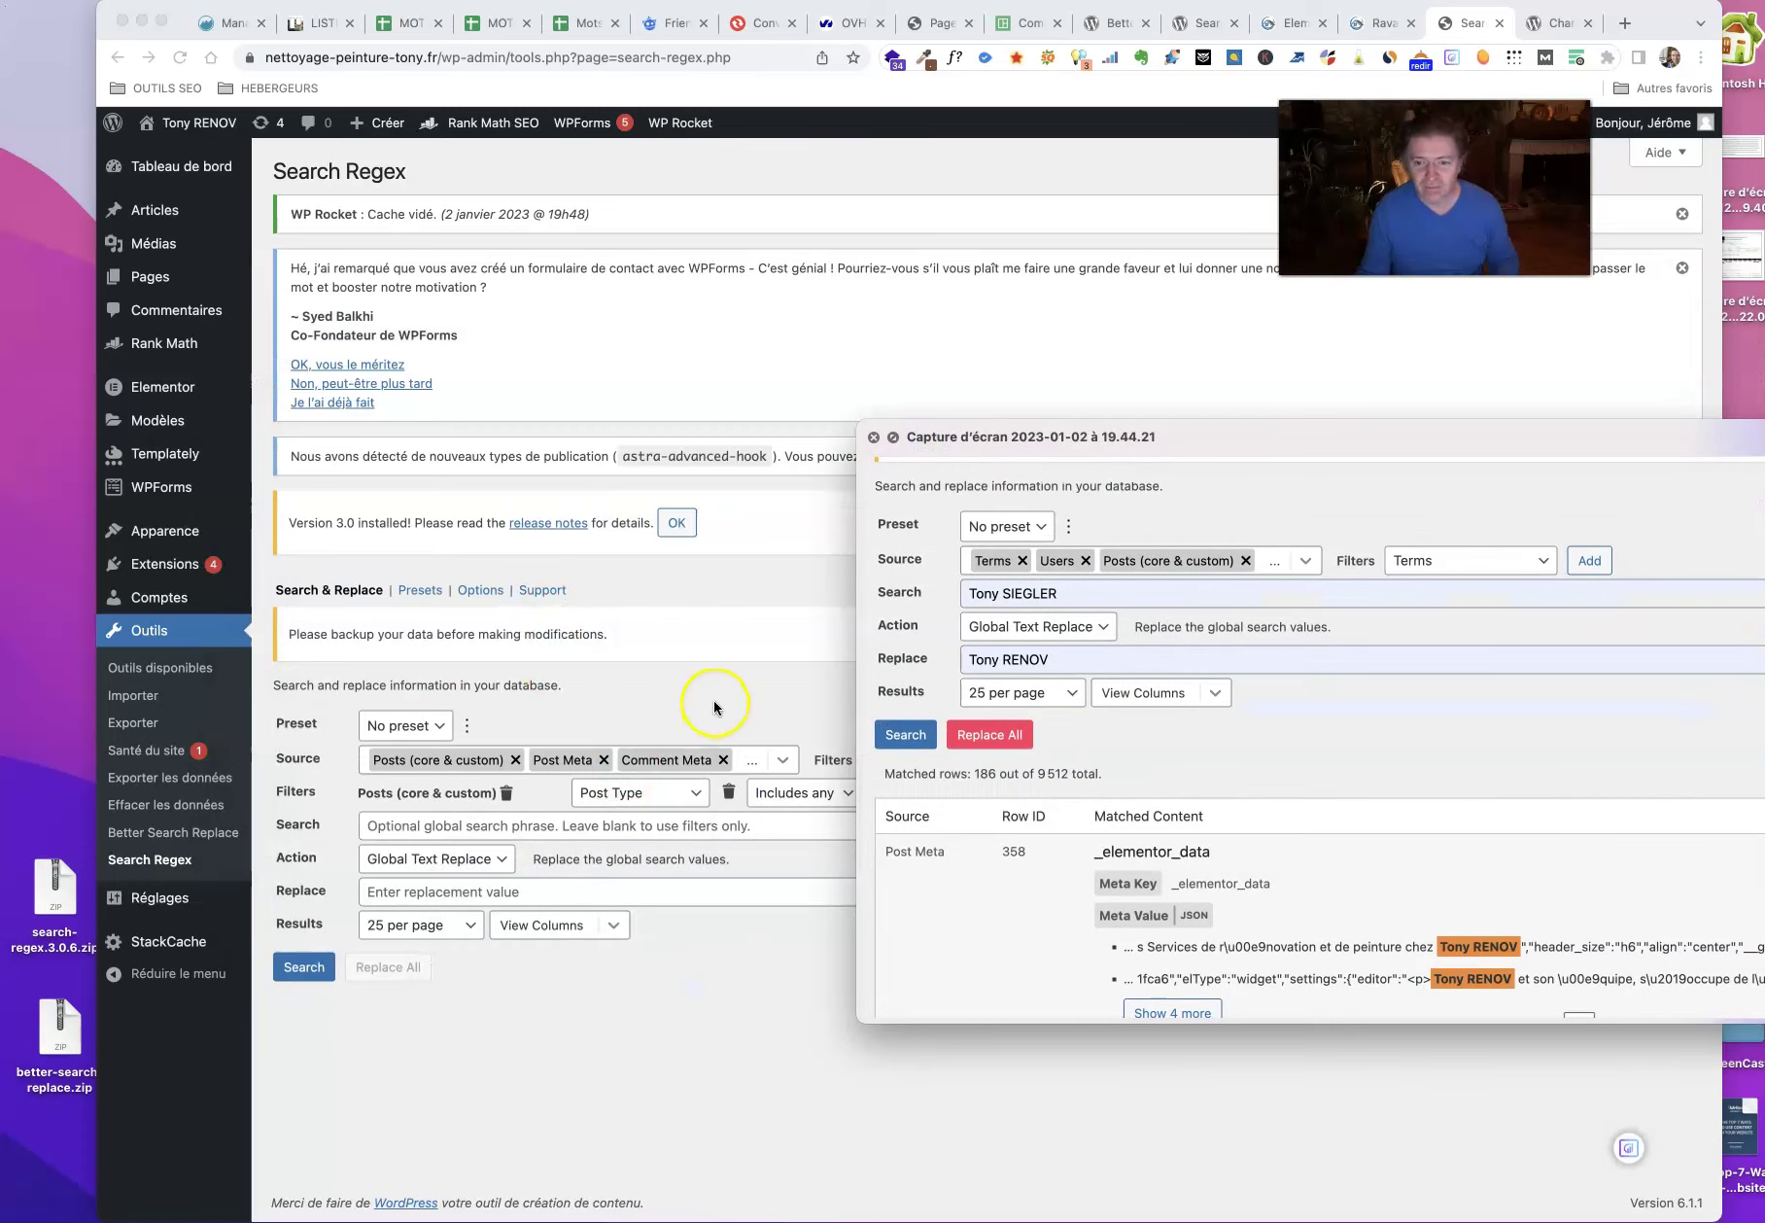
drag(1222, 437, 1479, 450)
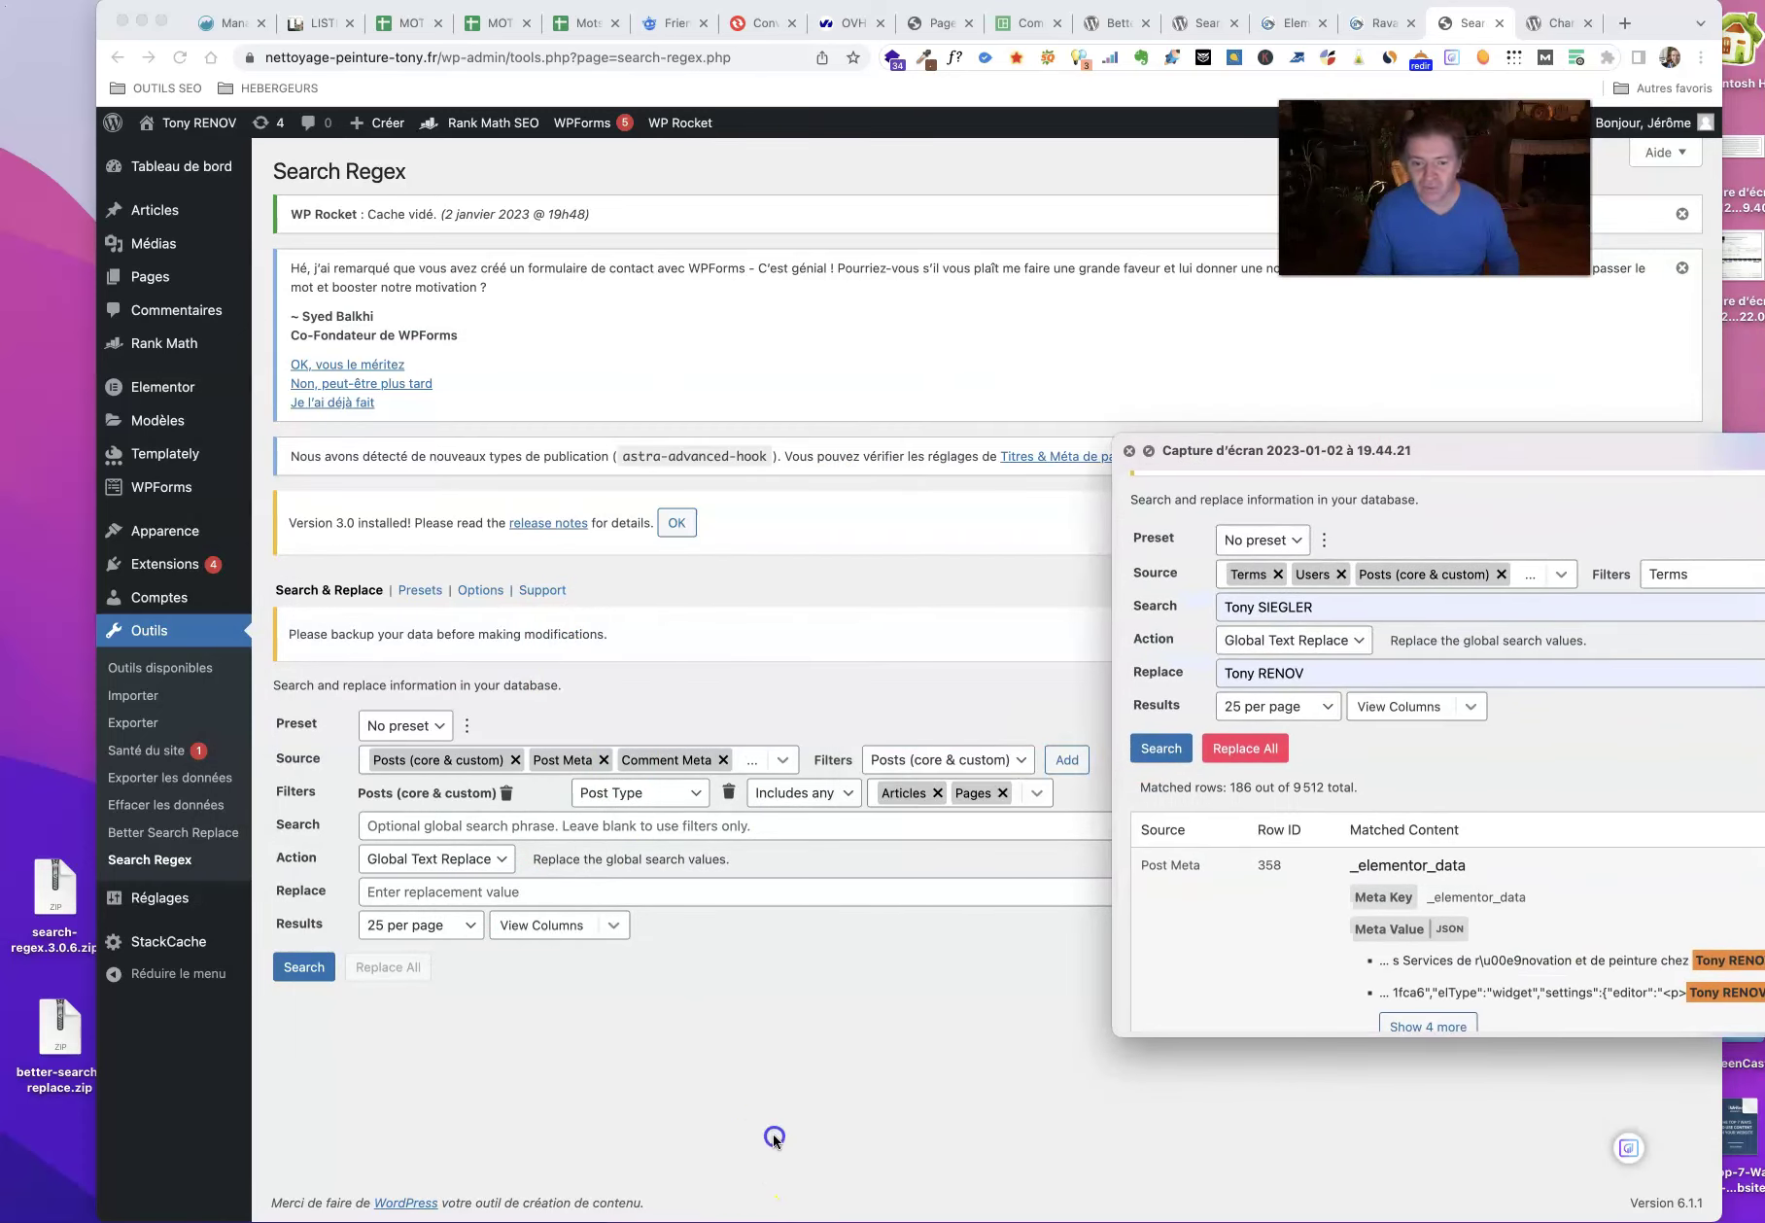
click(774, 1137)
Step: Compare the source list against the screenshot, keeping Comments included, then close it
click(783, 760)
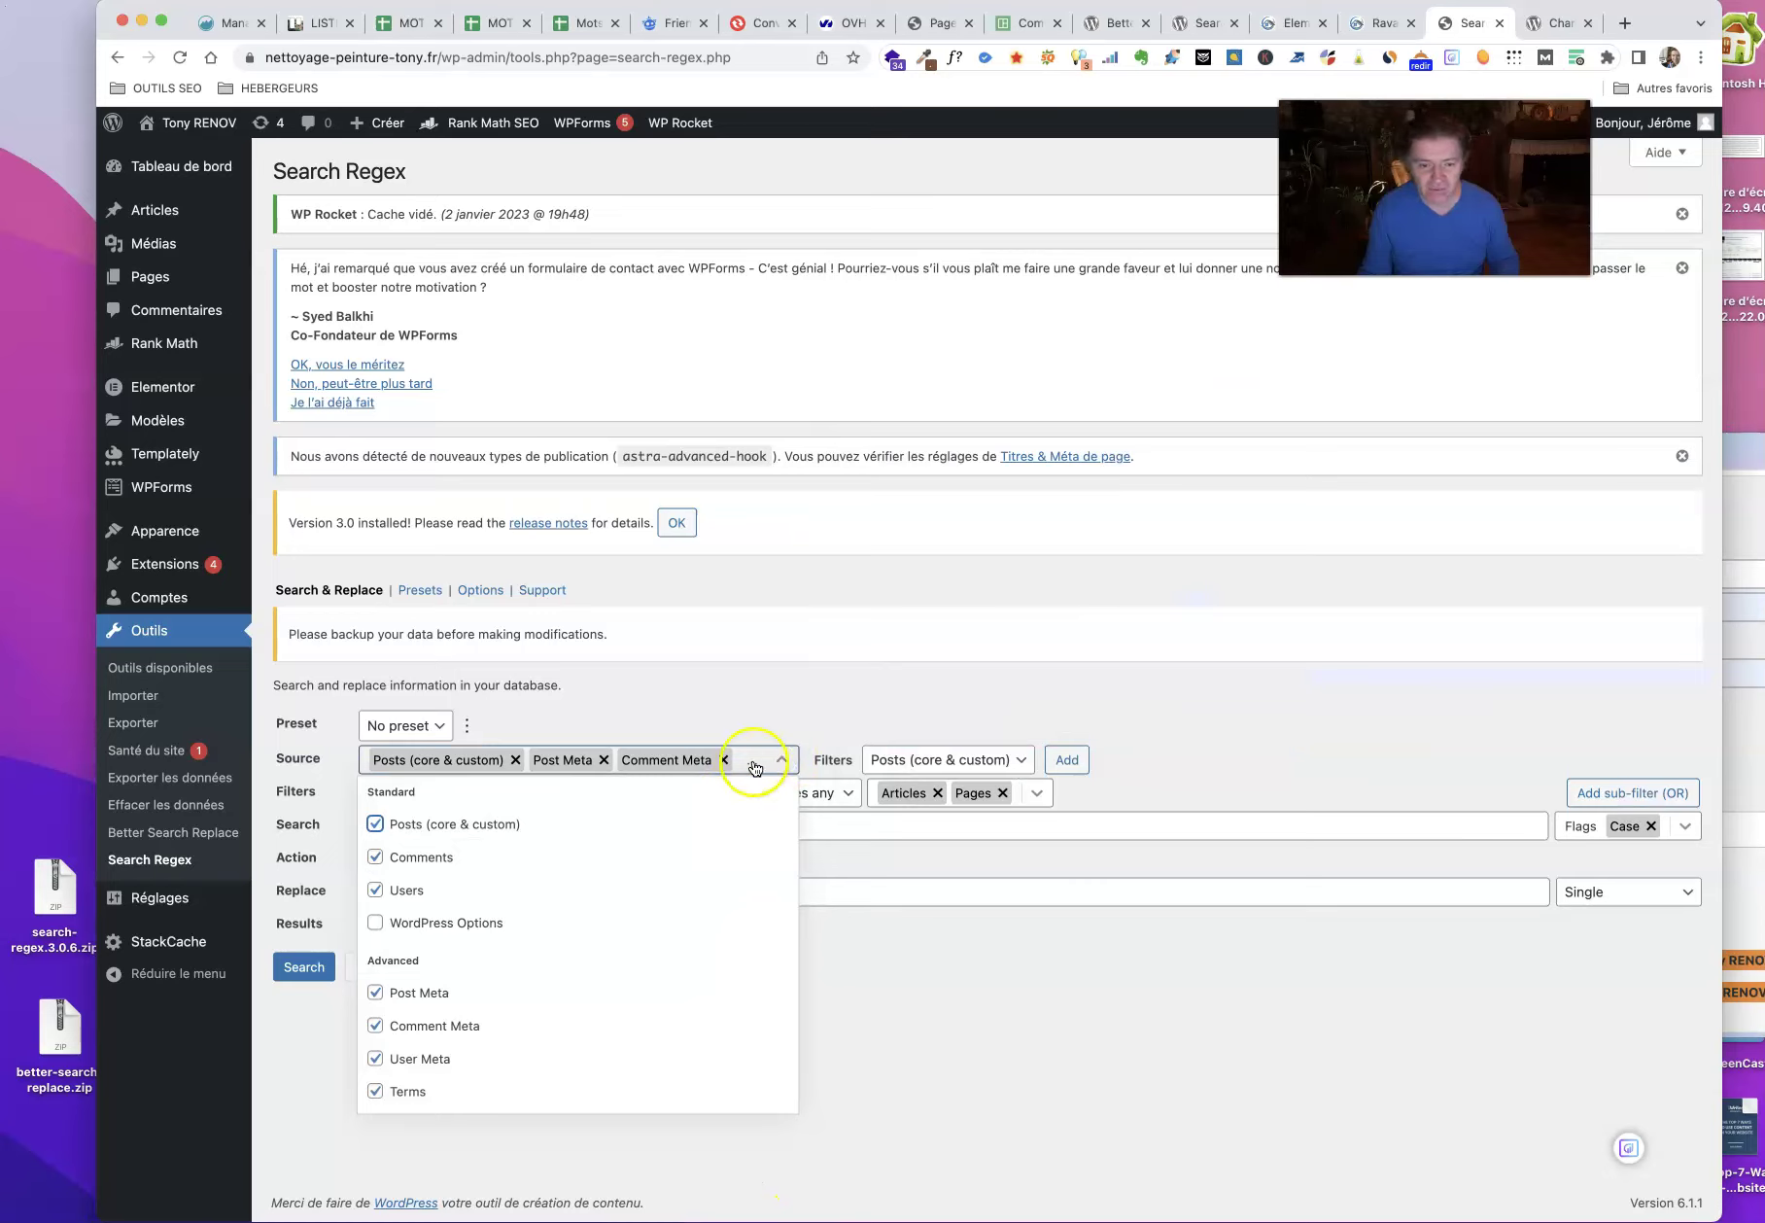
click(376, 856)
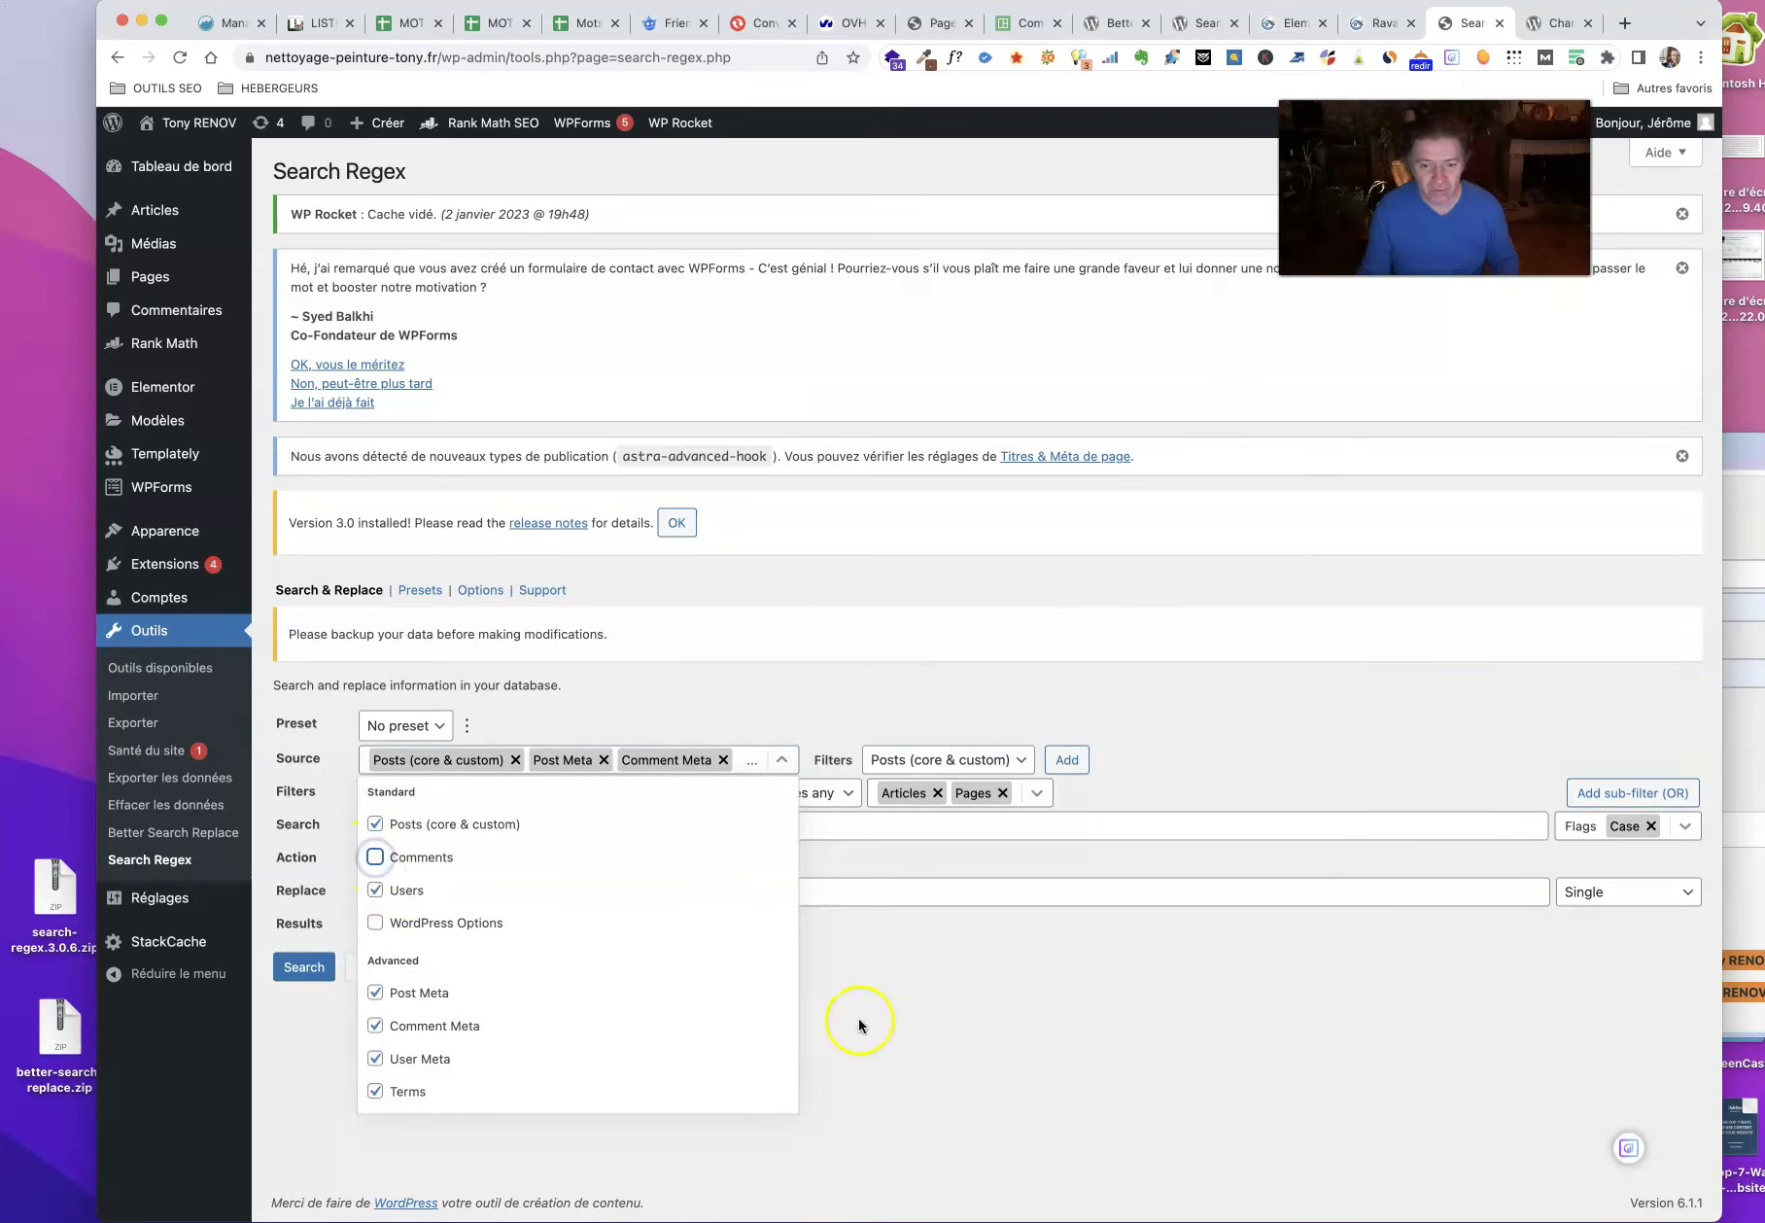
drag(1749, 450, 1285, 271)
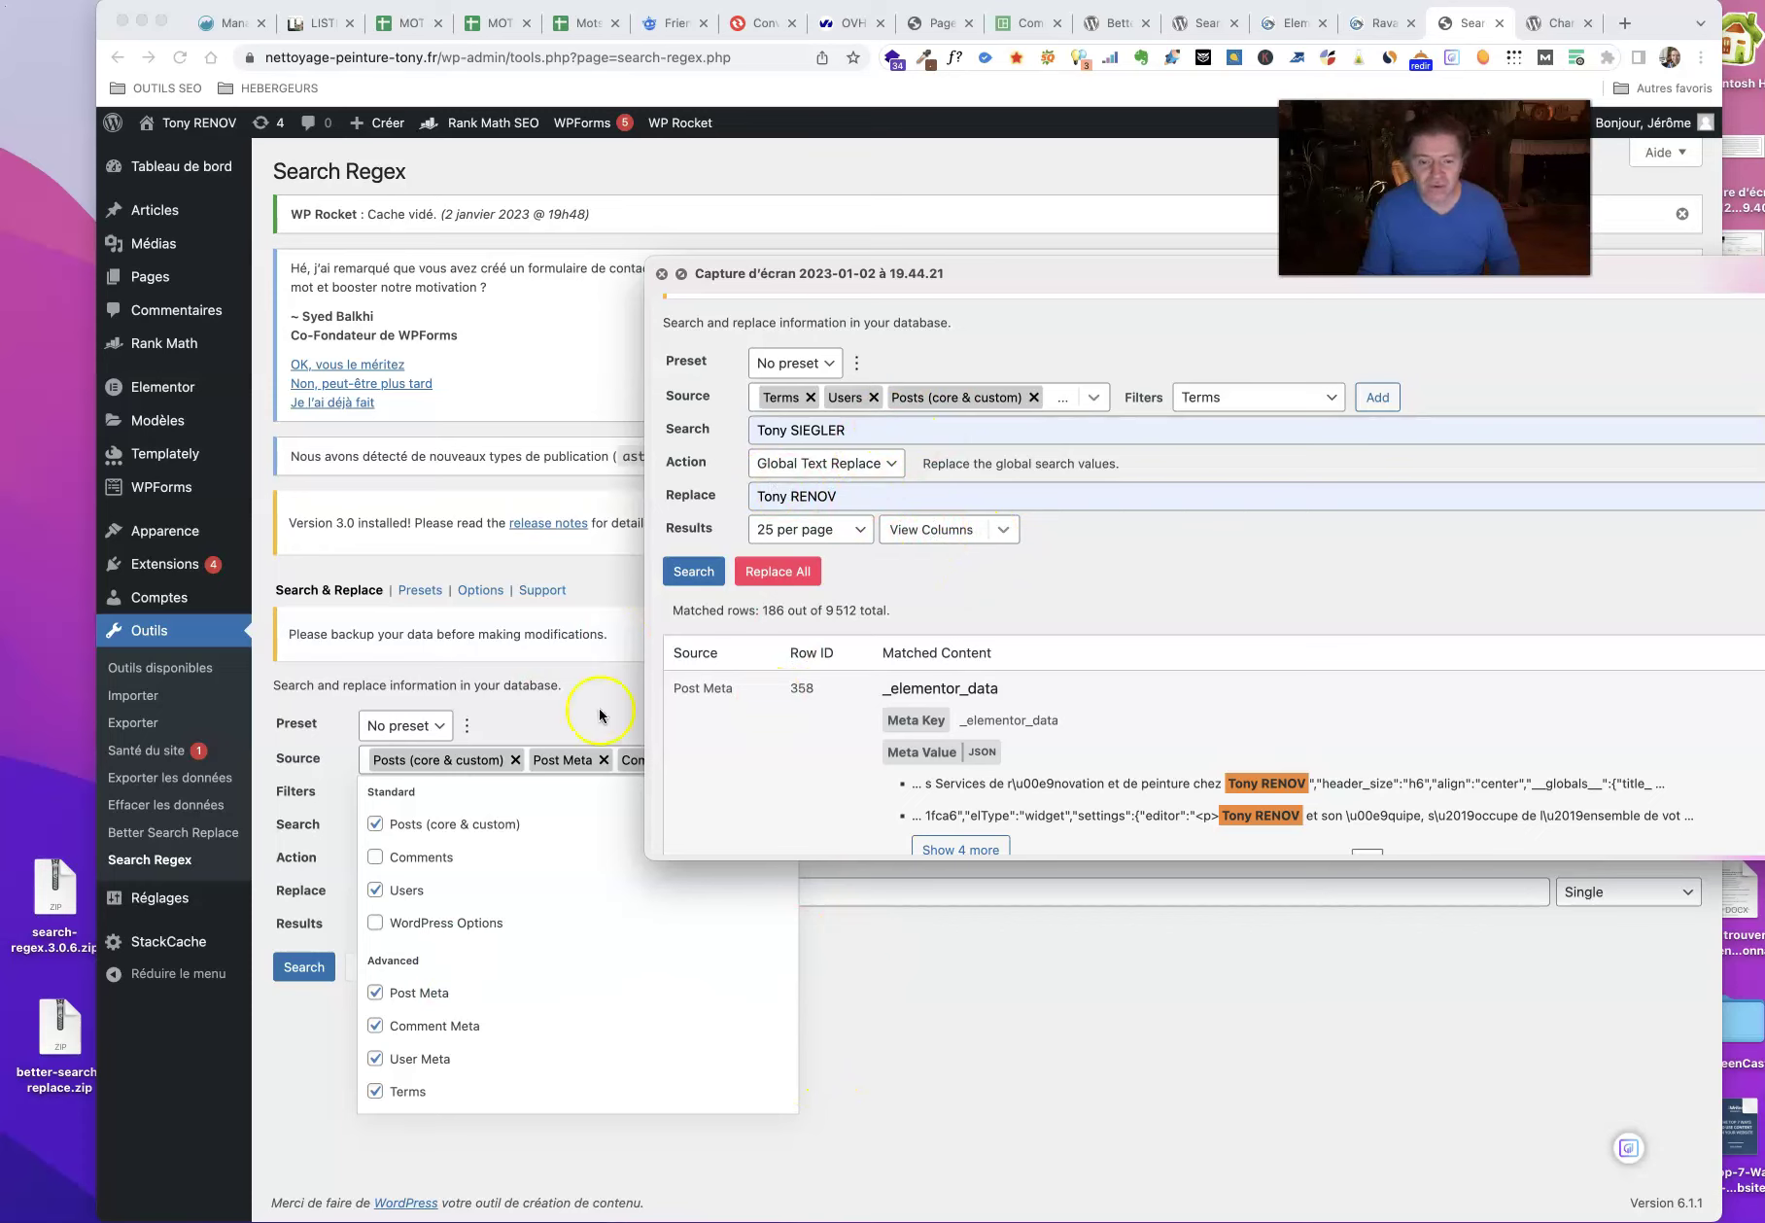
click(366, 856)
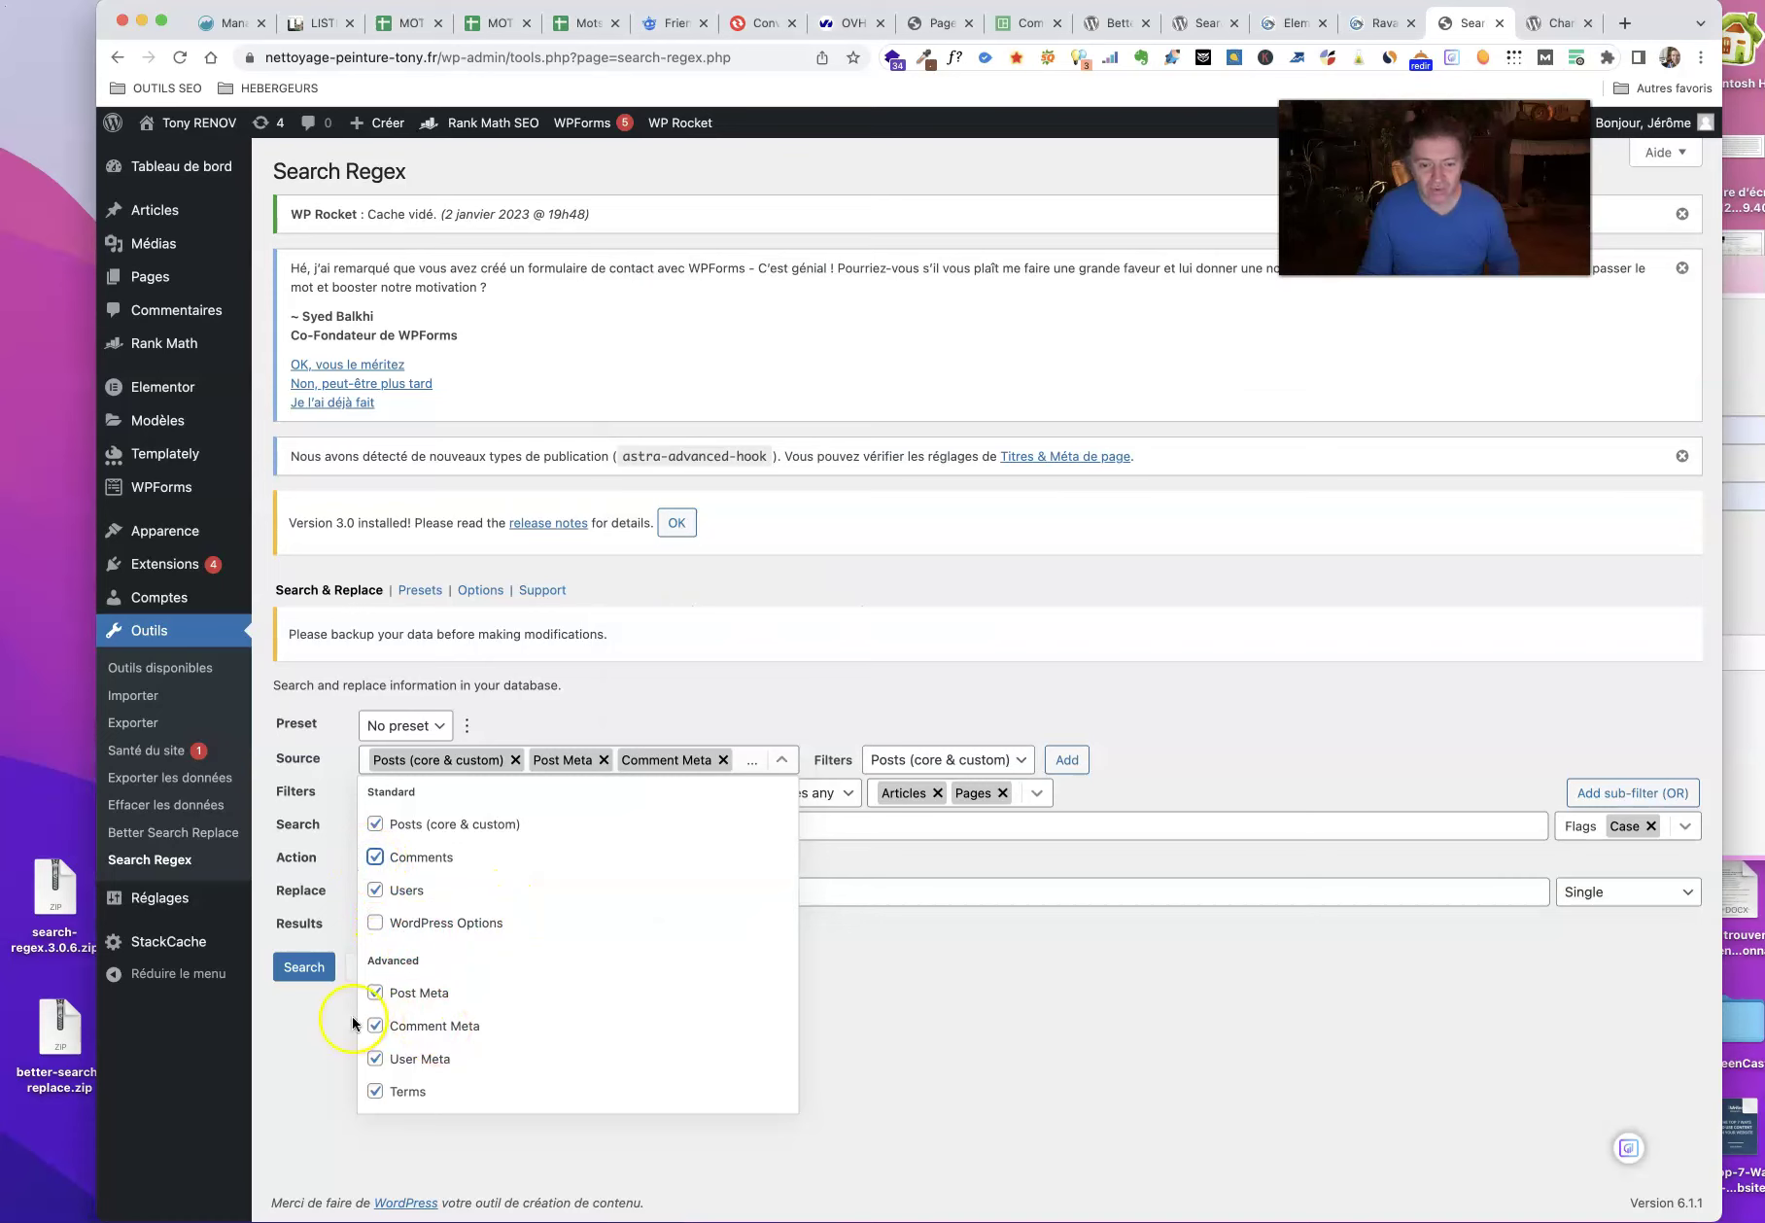
click(1111, 1037)
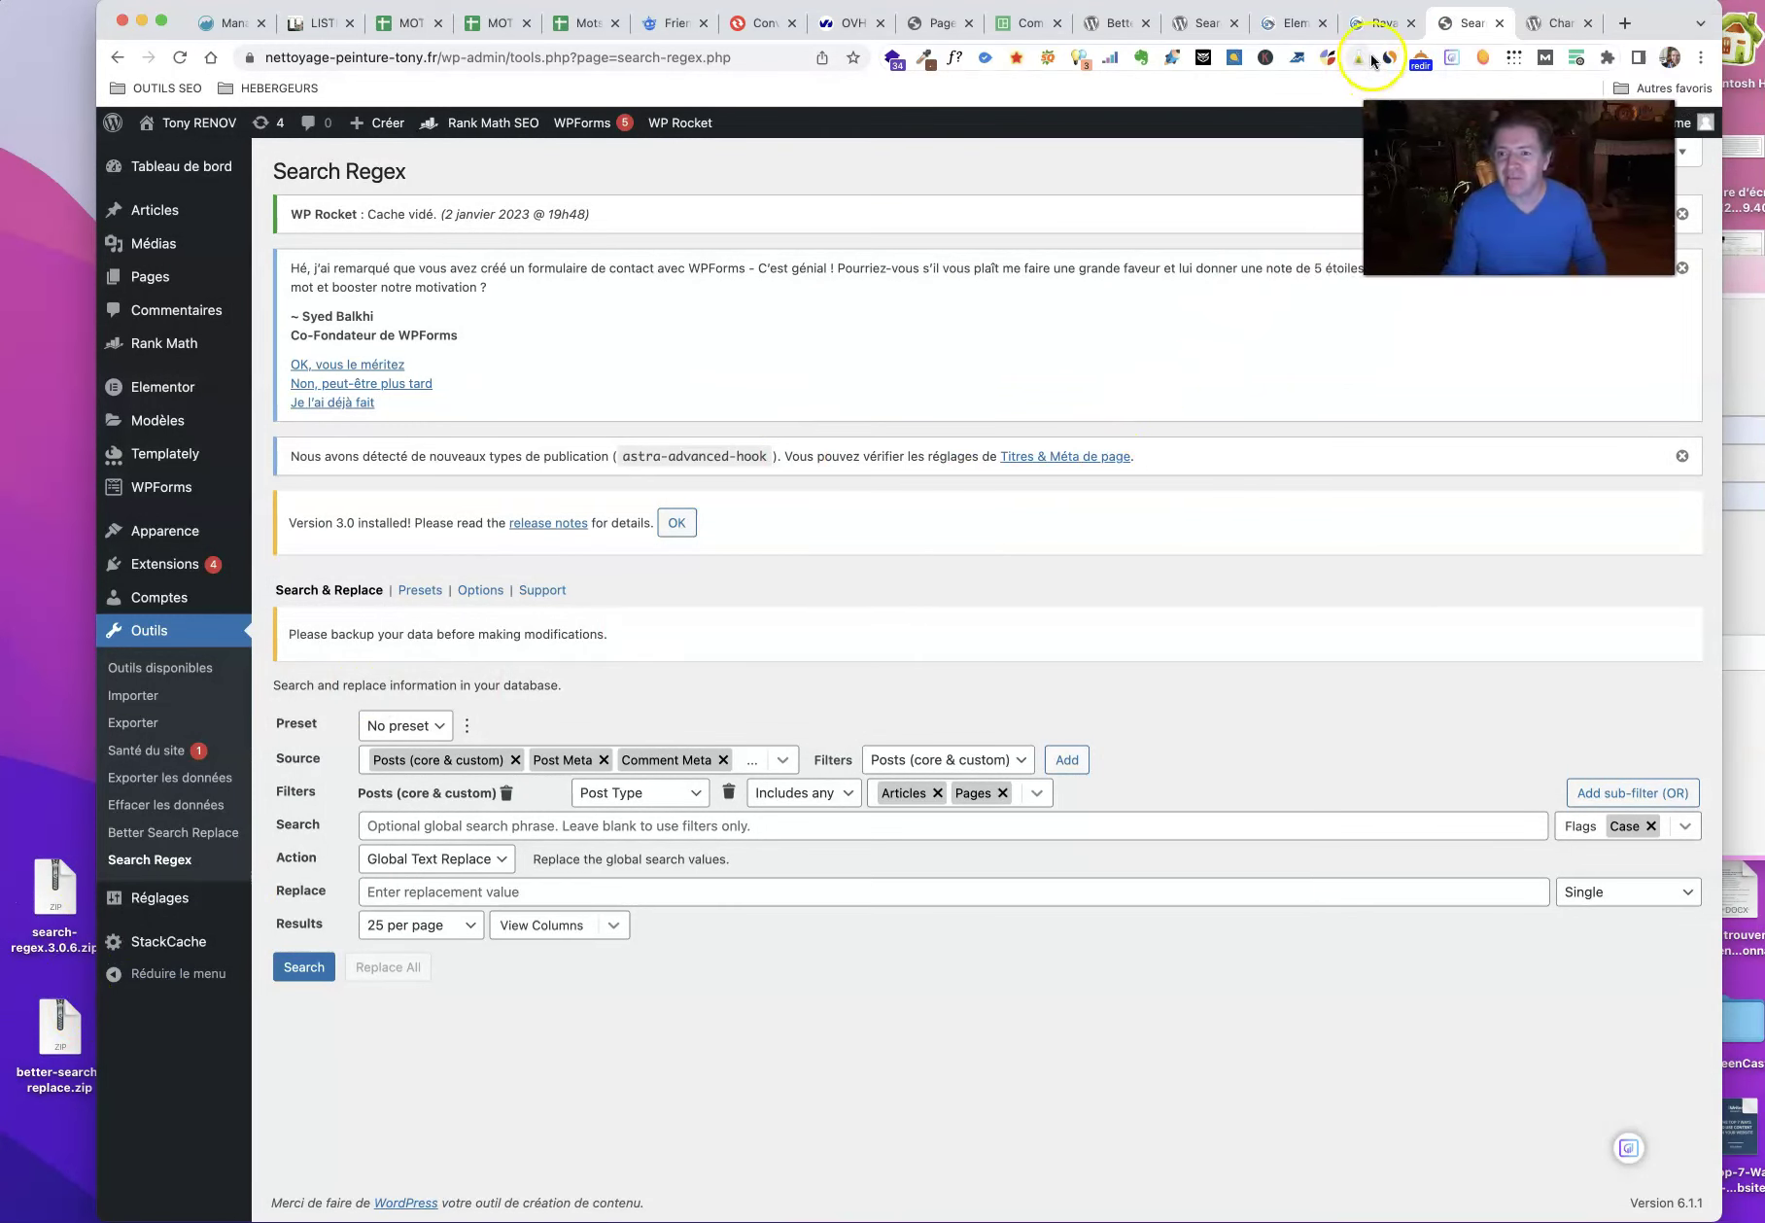
click(1376, 23)
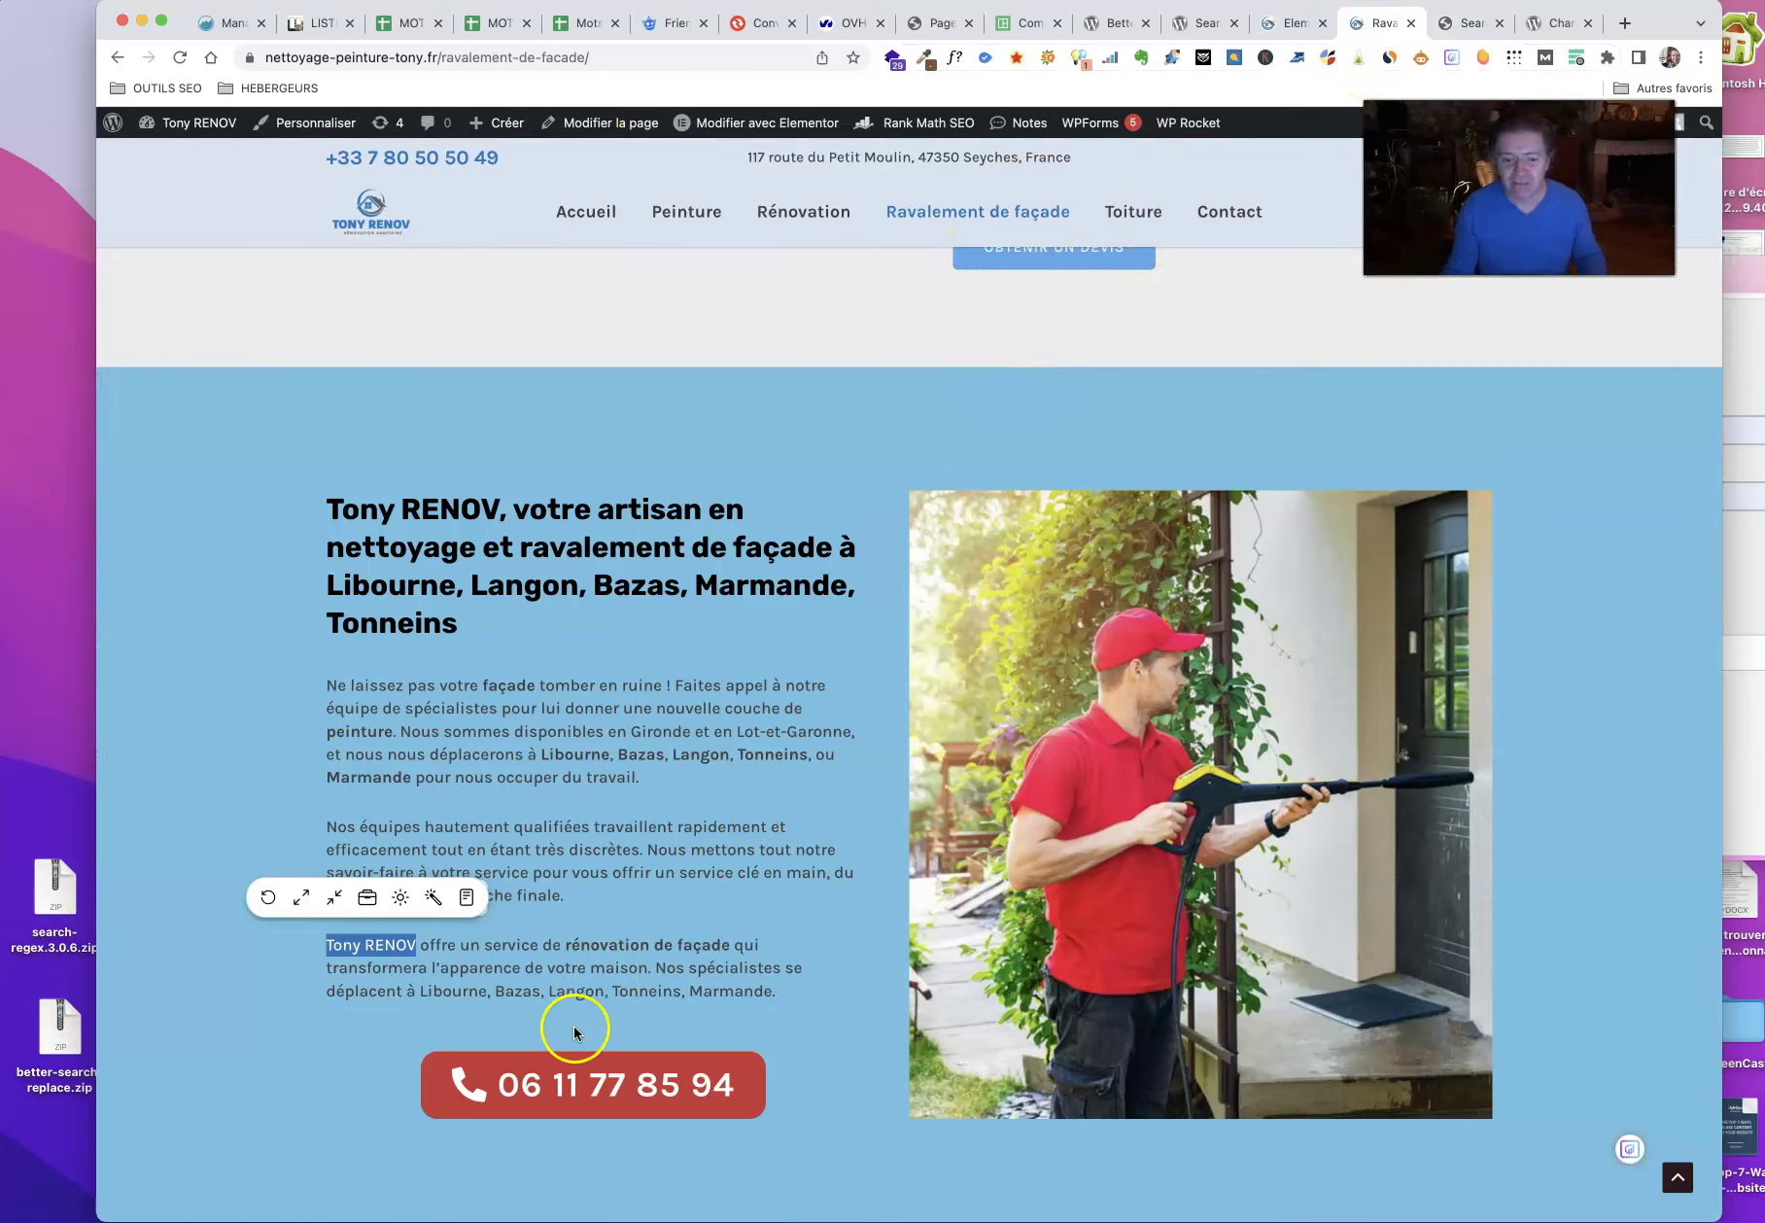
Step: Scroll through the live Ravalement de façade page to confirm Tony RENOV in its logo, hero and headings
scroll(642, 856, down, 8)
scroll(642, 855, up, 20)
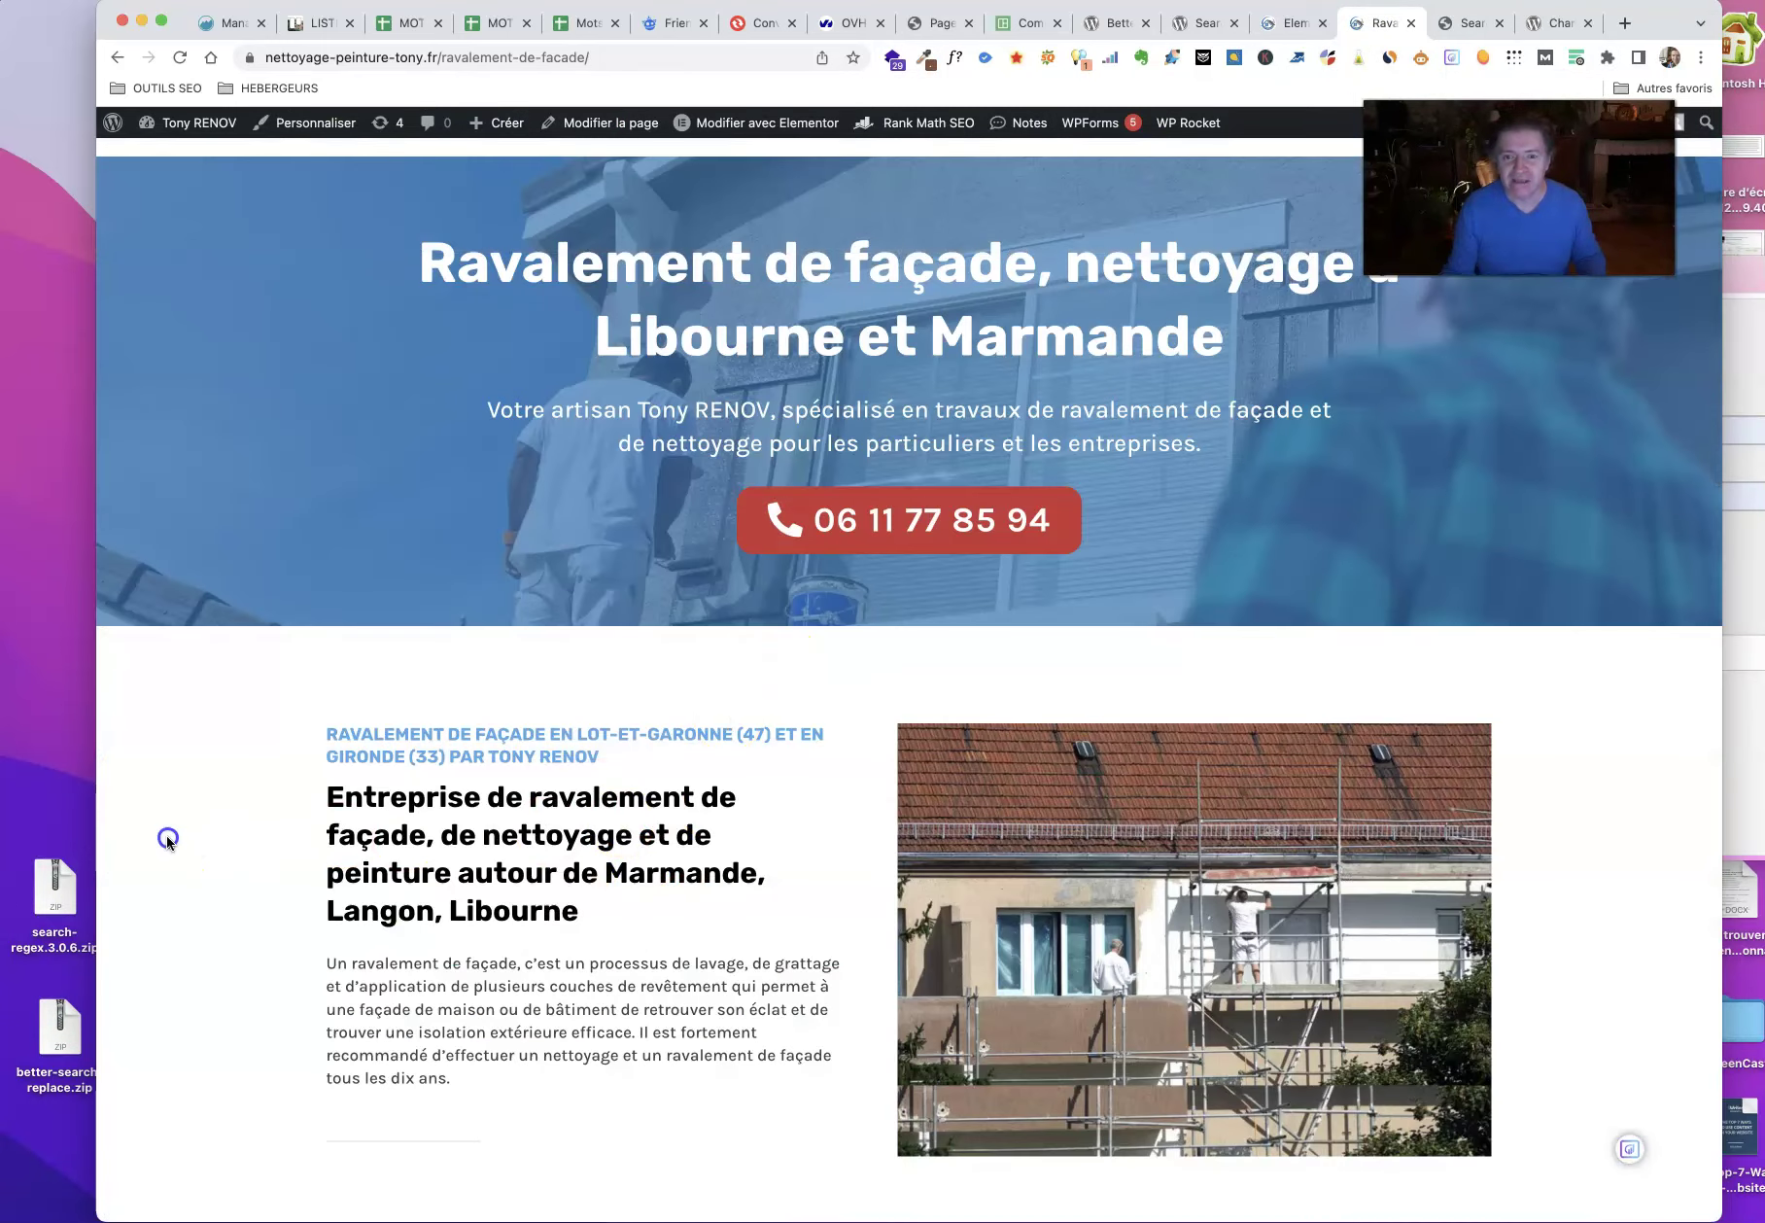
scroll(875, 292, up, 3)
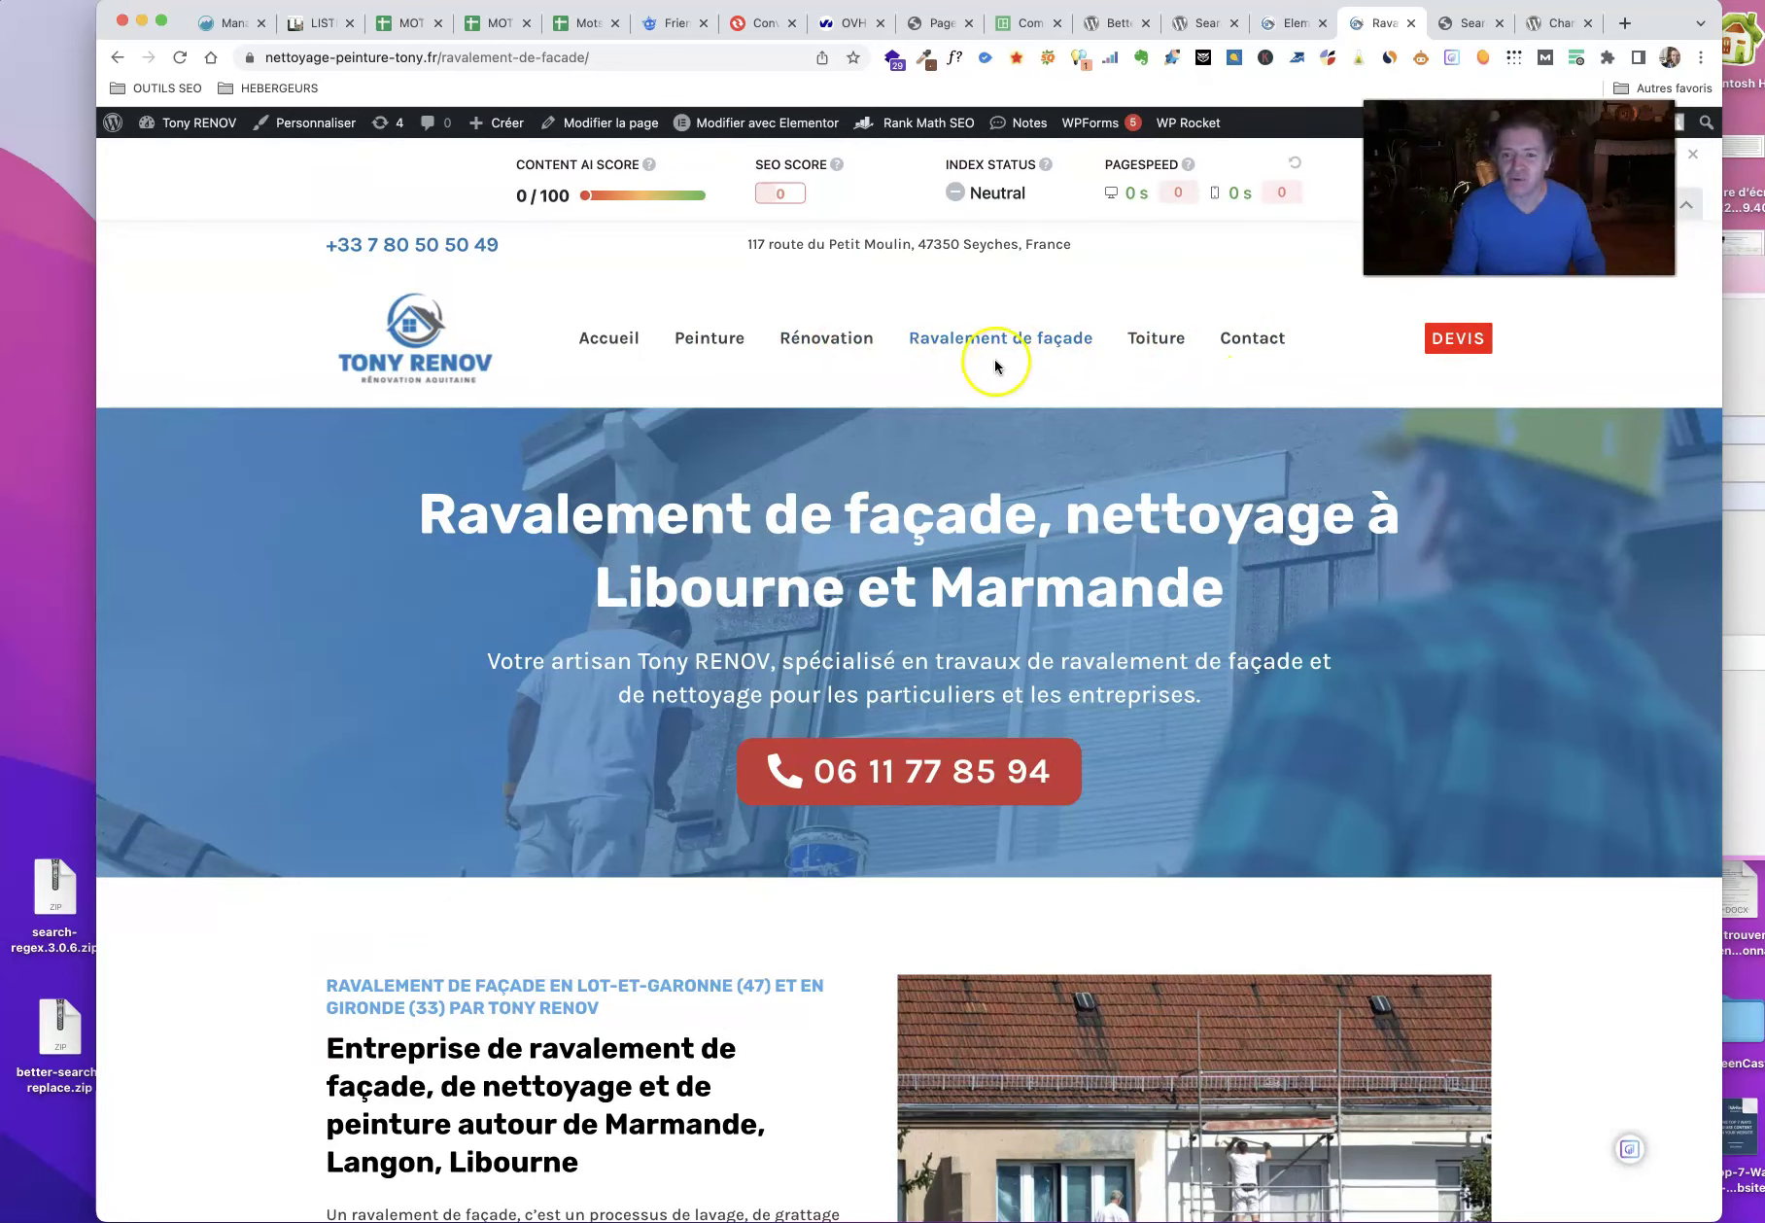
scroll(667, 878, down, 10)
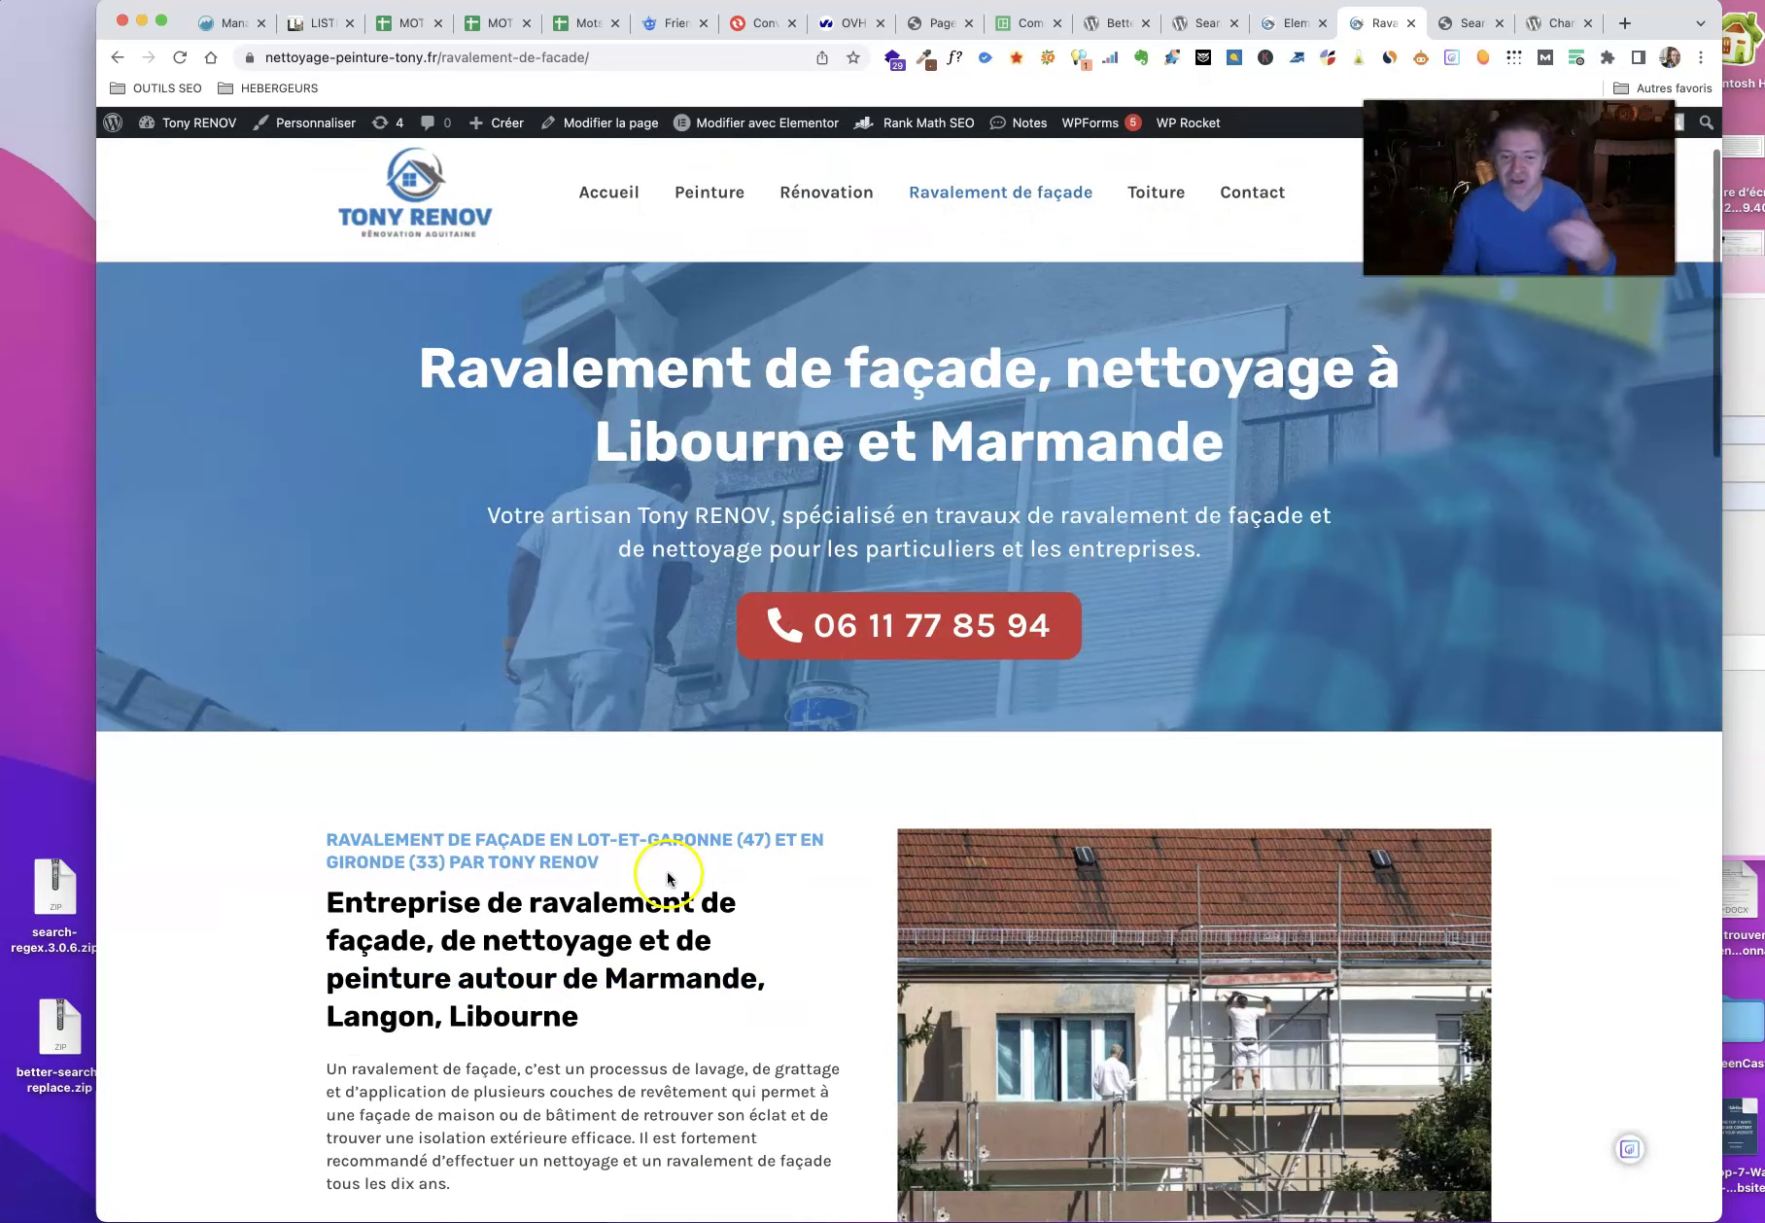
scroll(675, 872, up, 8)
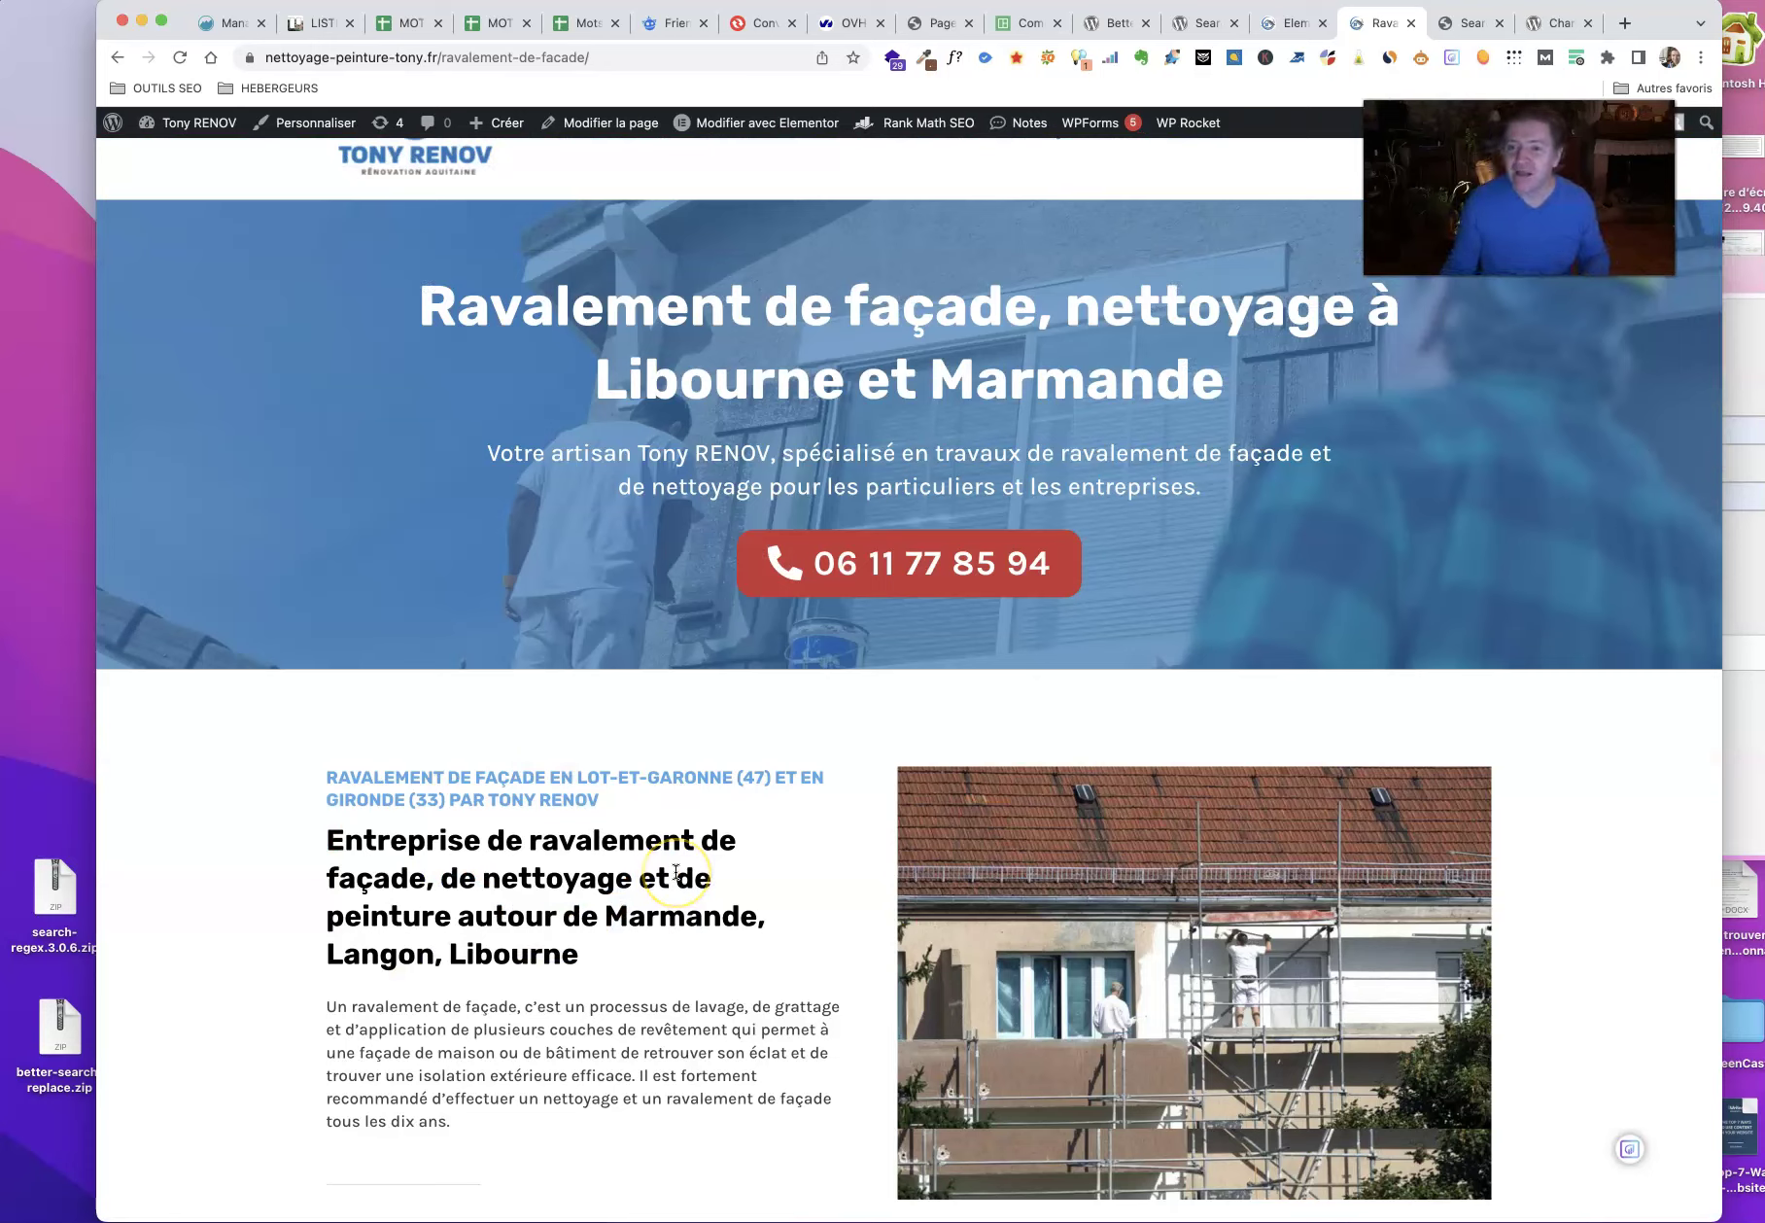